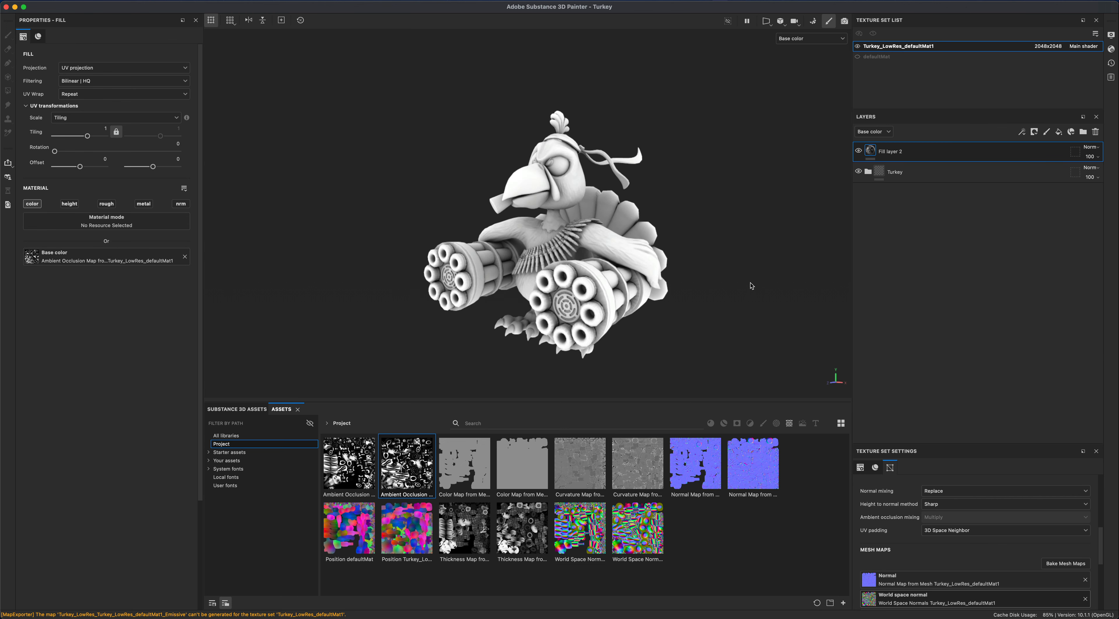
Compare the turkey with Fill layer 2 hidden and shown
{"action": "left_click_drag", "start_coordinate": [732, 289], "coordinate": [752, 310], "text": "alt"}
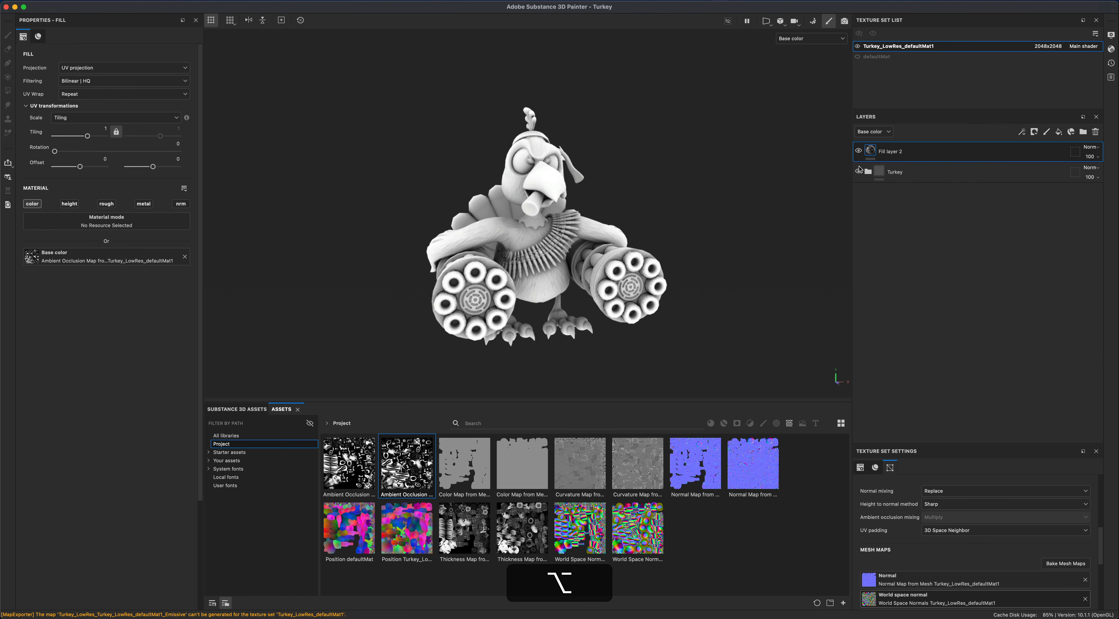
{"action": "left_click", "coordinate": [859, 151]}
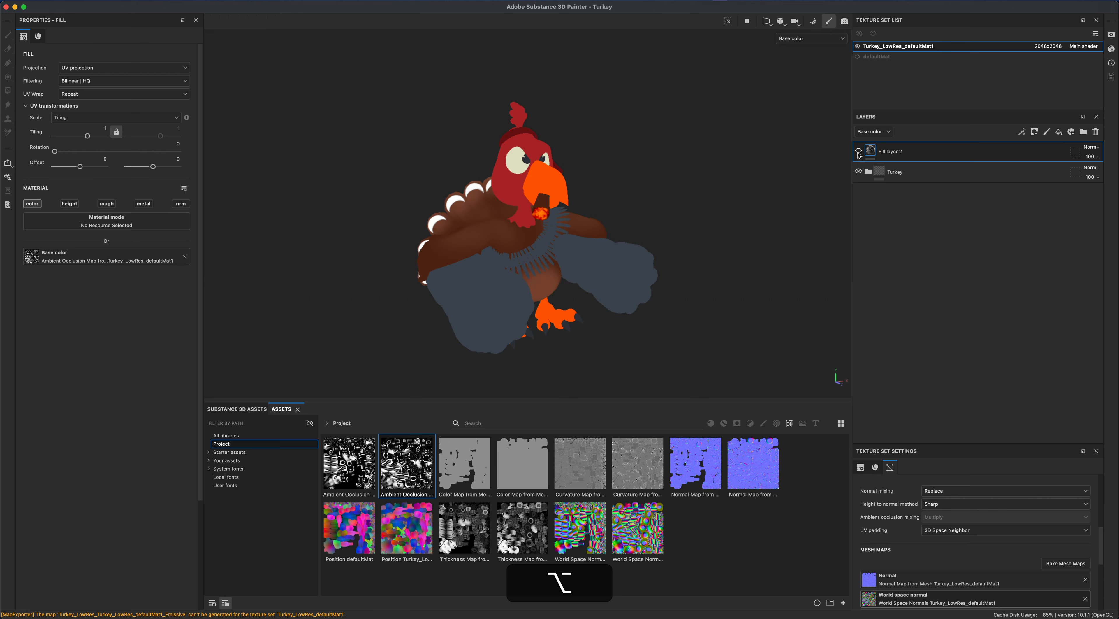
{"action": "left_click", "coordinate": [858, 152]}
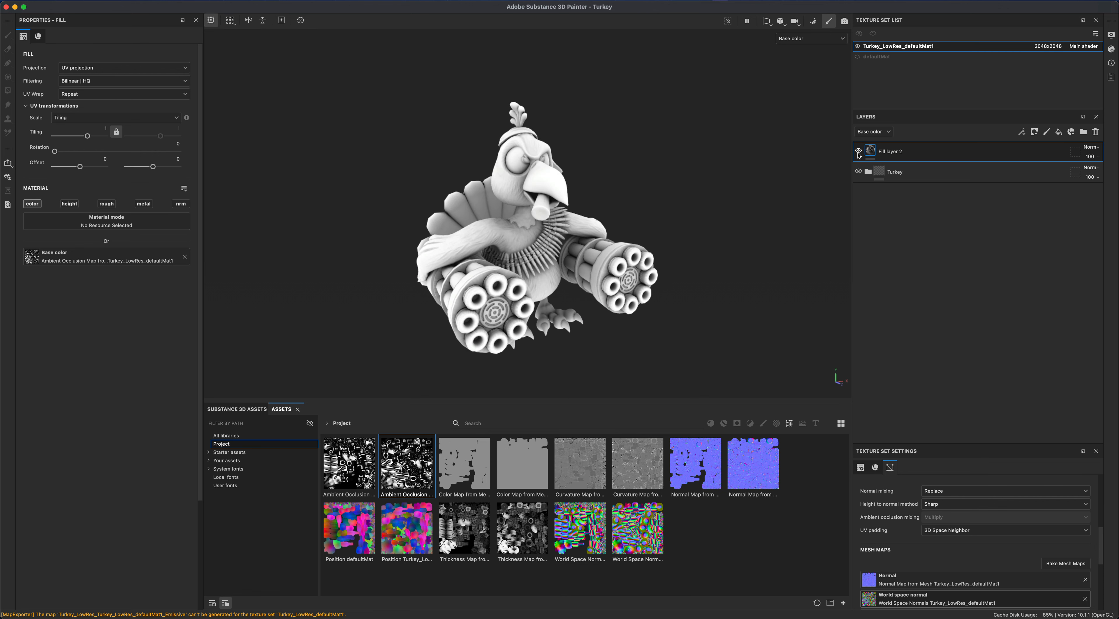
Set the blending mode of Fill layer 2 to Overlay and check the ambient occlusion on the turkey
{"action": "left_click", "coordinate": [1092, 148]}
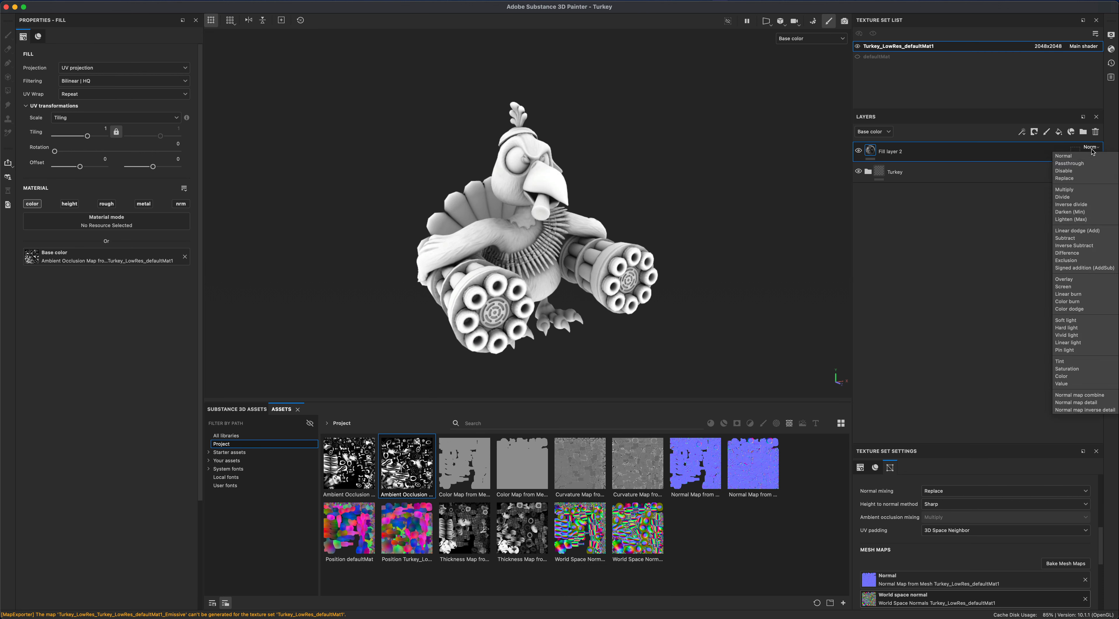
{"action": "left_click", "coordinate": [1088, 281]}
{"action": "left_click_drag", "start_coordinate": [692, 303], "coordinate": [672, 246], "text": "alt"}
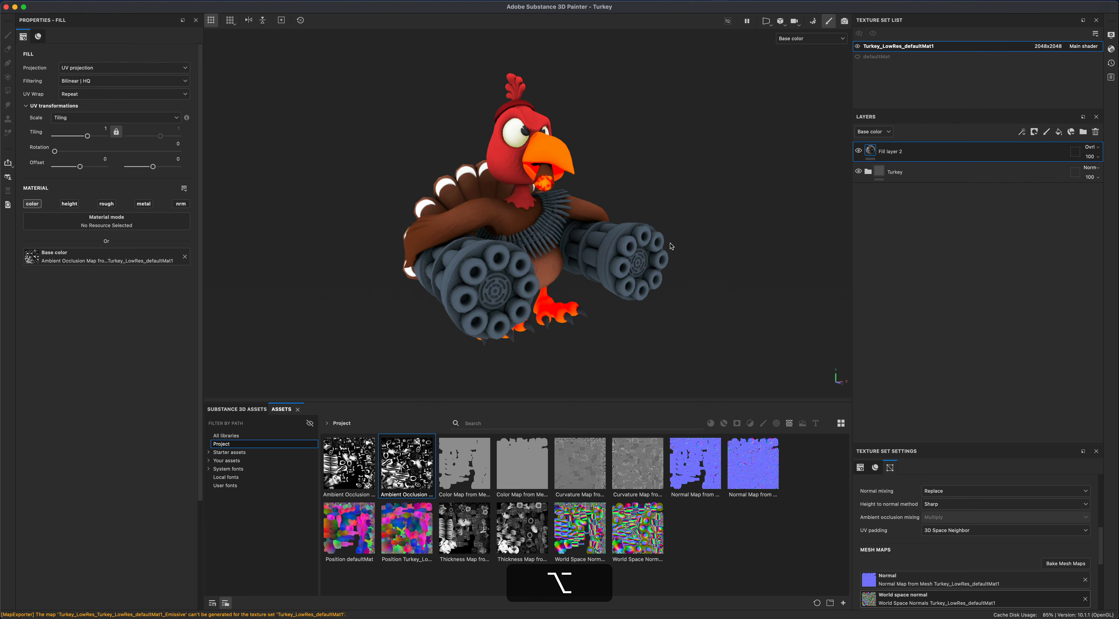
{"action": "middle_click_drag", "start_coordinate": [701, 287], "coordinate": [701, 307], "text": "alt"}
{"action": "left_click_drag", "start_coordinate": [624, 221], "coordinate": [597, 226], "text": "alt"}
{"action": "left_click_drag", "start_coordinate": [718, 273], "coordinate": [722, 275], "text": "alt"}
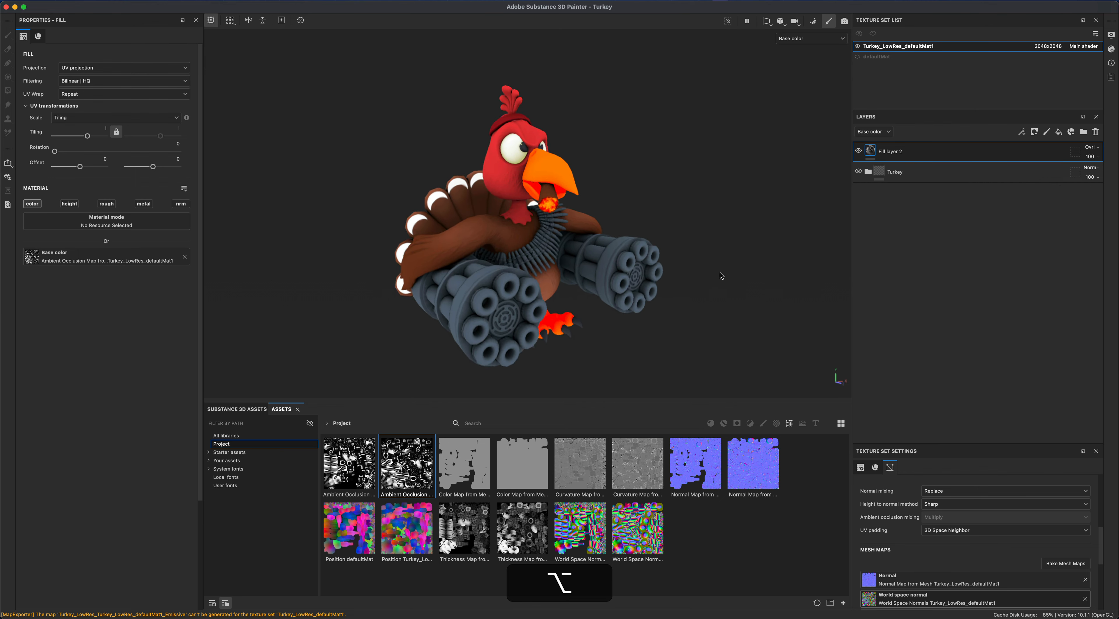
Try Soft light blending on Fill layer 2 and return the layer to Overlay
{"action": "left_click", "coordinate": [1099, 147]}
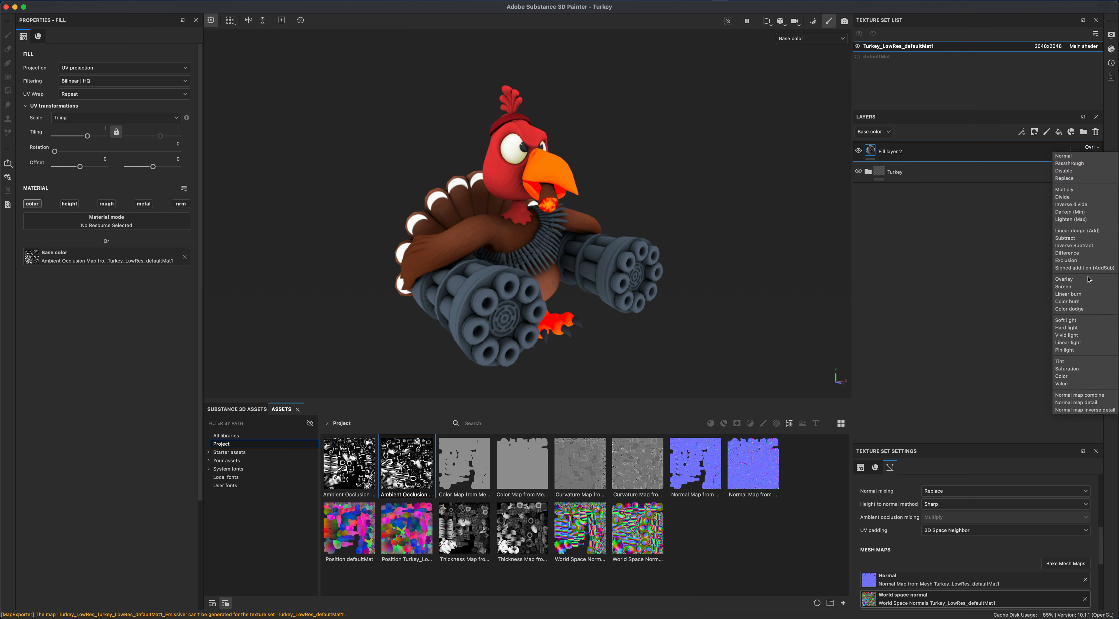
{"action": "left_click", "coordinate": [1083, 321]}
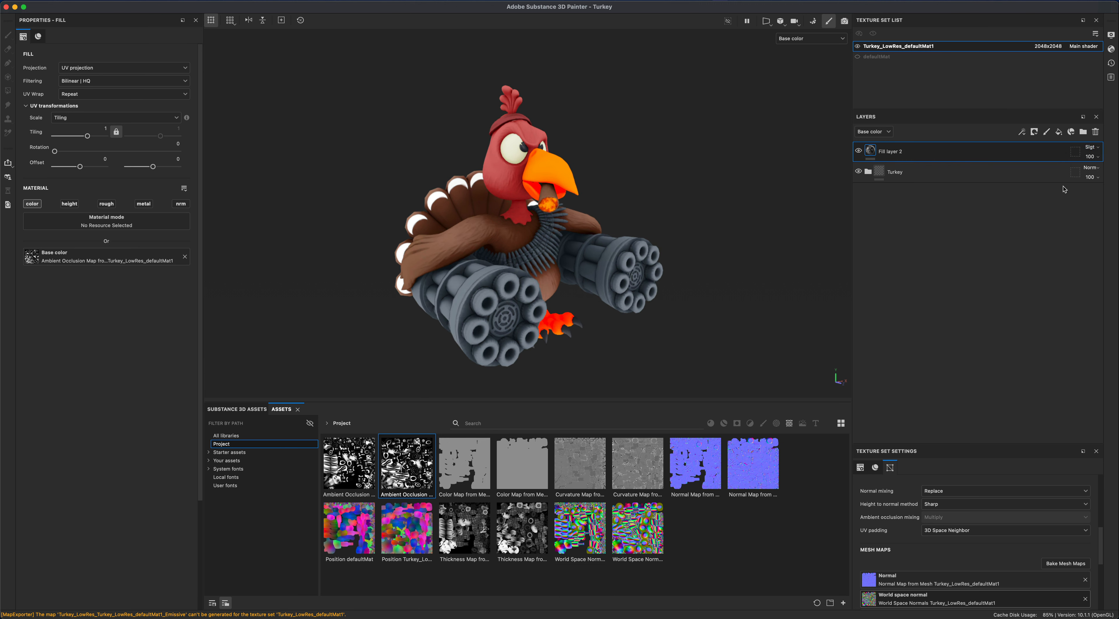
{"action": "left_click", "coordinate": [1095, 148]}
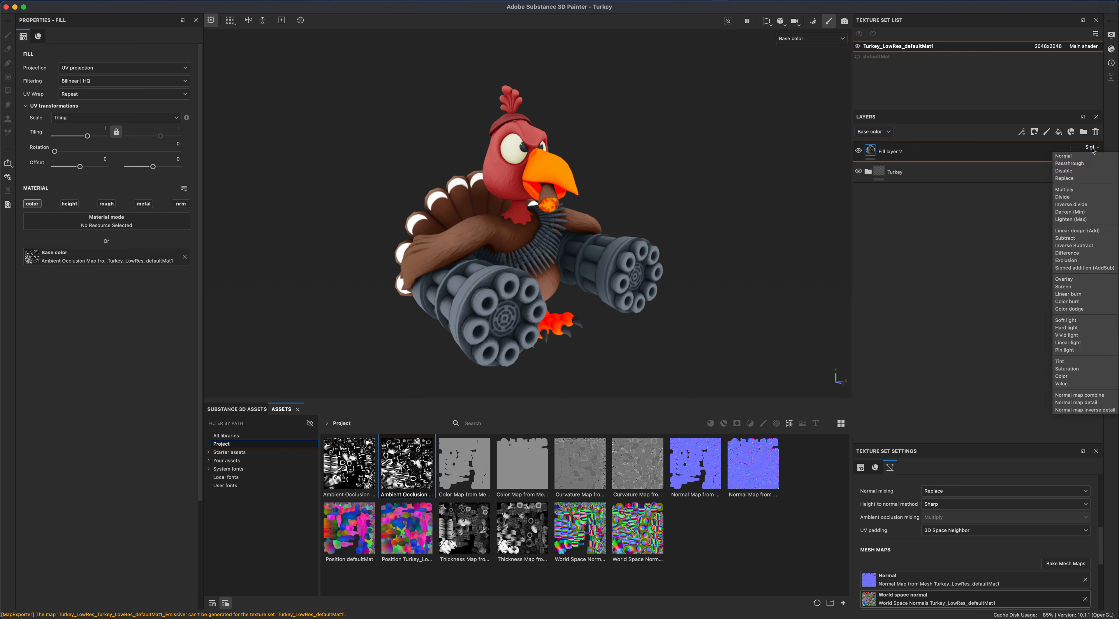
{"action": "left_click", "coordinate": [1074, 283]}
{"action": "mouse_move", "coordinate": [695, 200]}
{"action": "left_mouse_down", "text": "alt"}
{"action": "mouse_move", "coordinate": [793, 204]}
{"action": "mouse_move", "coordinate": [729, 200]}
{"action": "mouse_move", "coordinate": [675, 208]}
{"action": "mouse_move", "coordinate": [679, 215]}
{"action": "left_mouse_up", "text": "alt"}
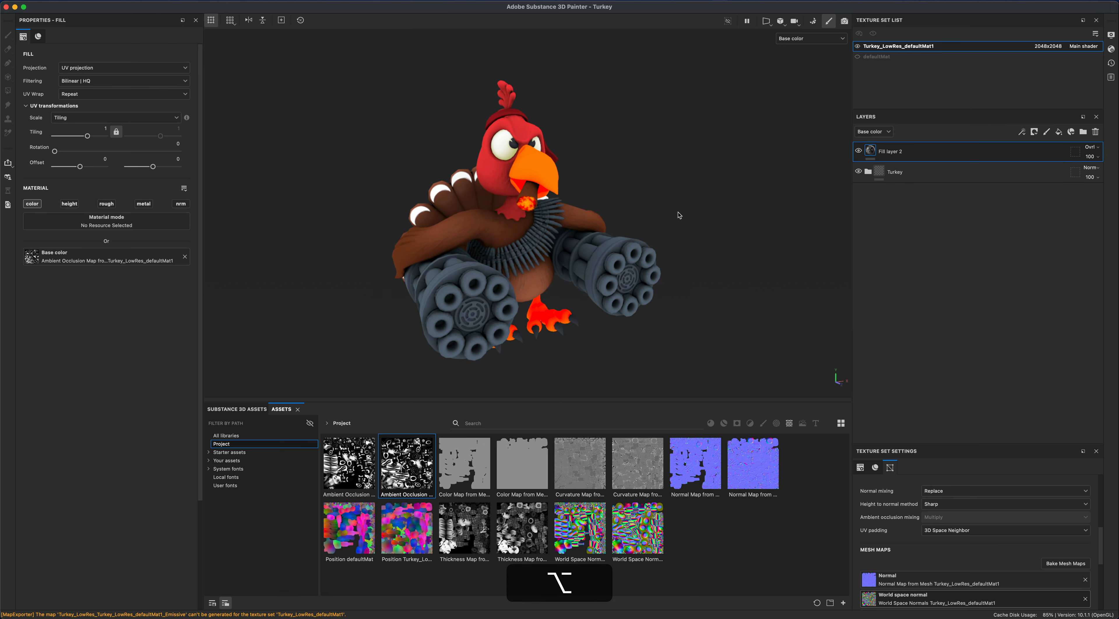
{"action": "right_click_drag", "start_coordinate": [286, 145], "coordinate": [307, 167], "text": "alt"}
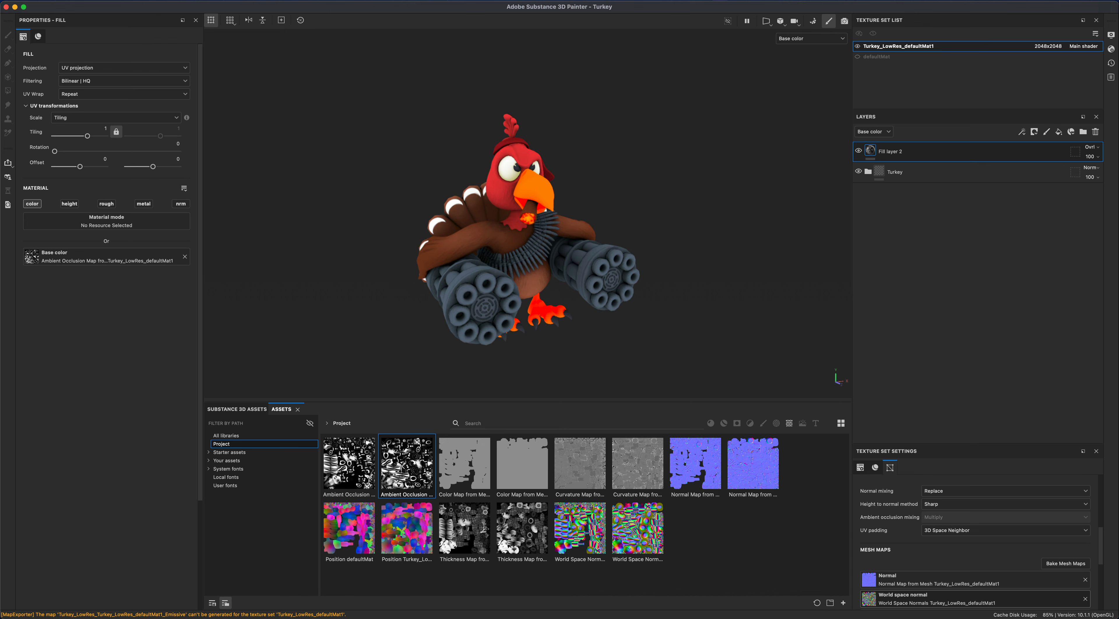
Export the Turkey_LowRes_defaultMat1 textures as 8-bit PNG files at 2048 with the PBR Metallic Roughness template
{"action": "left_click", "coordinate": [101, 4]}
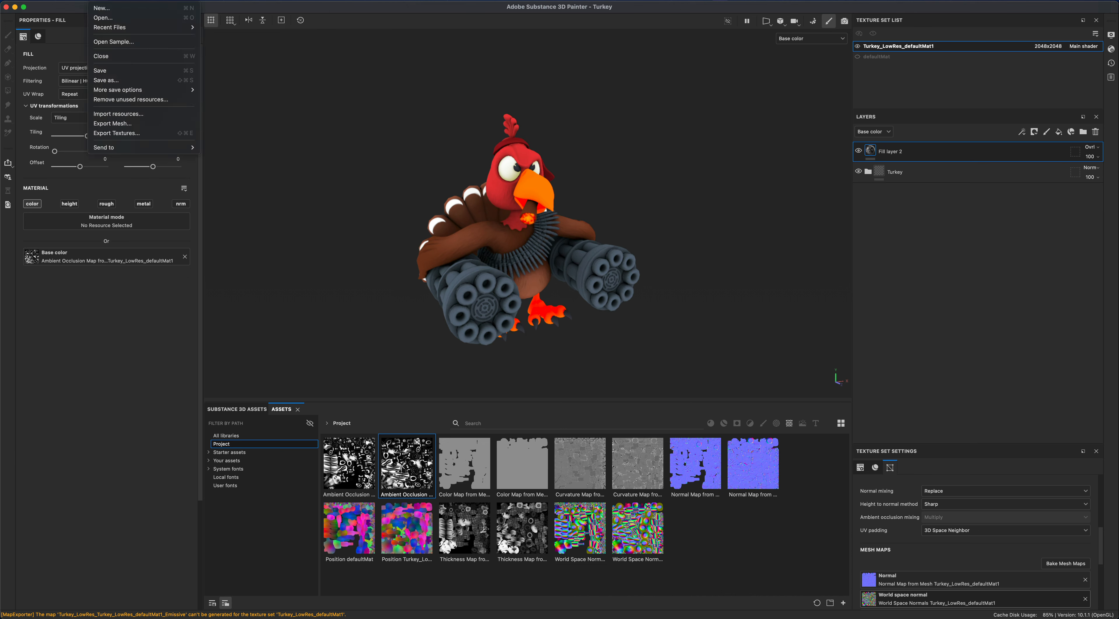
{"action": "left_click", "coordinate": [131, 134]}
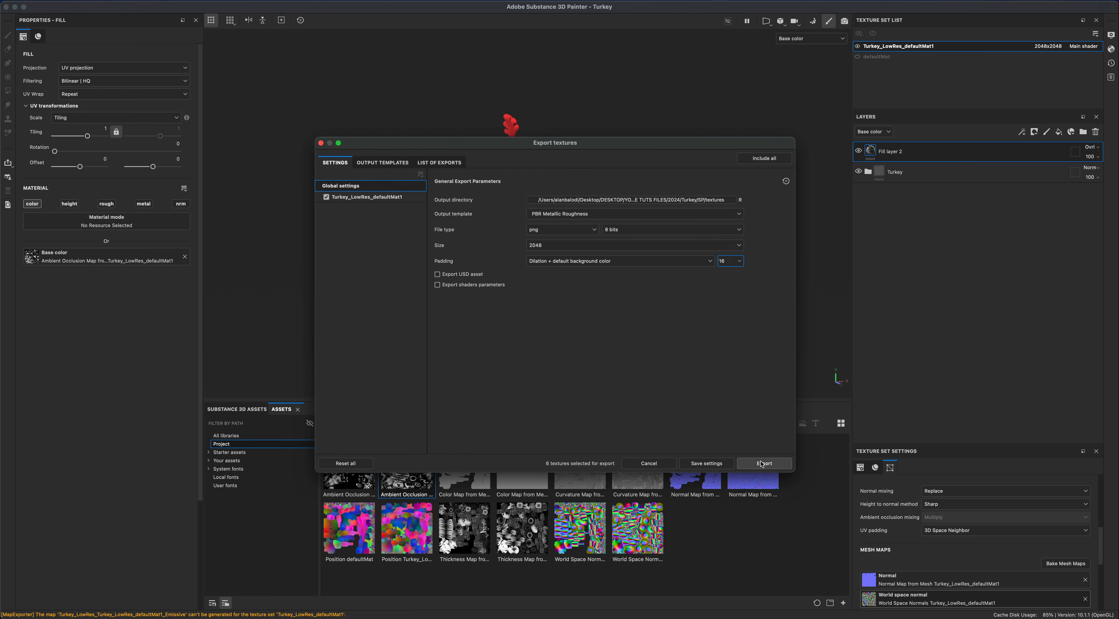
{"action": "left_click", "coordinate": [763, 463]}
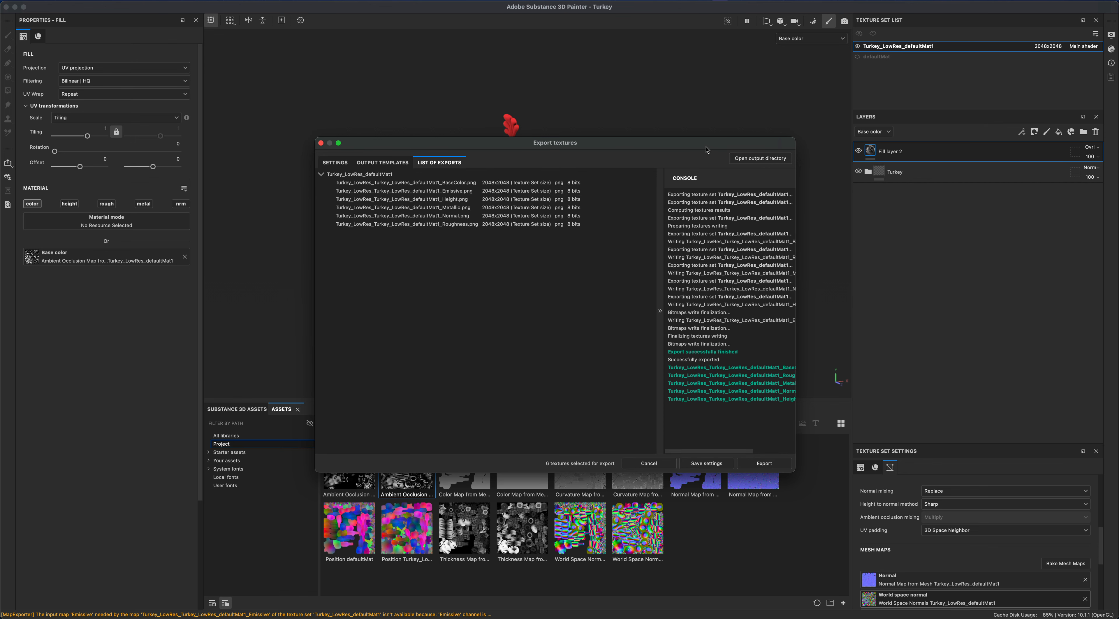
Open the export's output directory and preview the BaseColor texture image at large size
{"action": "left_click_drag", "start_coordinate": [705, 145], "coordinate": [690, 169]}
{"action": "left_click_drag", "start_coordinate": [603, 171], "coordinate": [602, 175]}
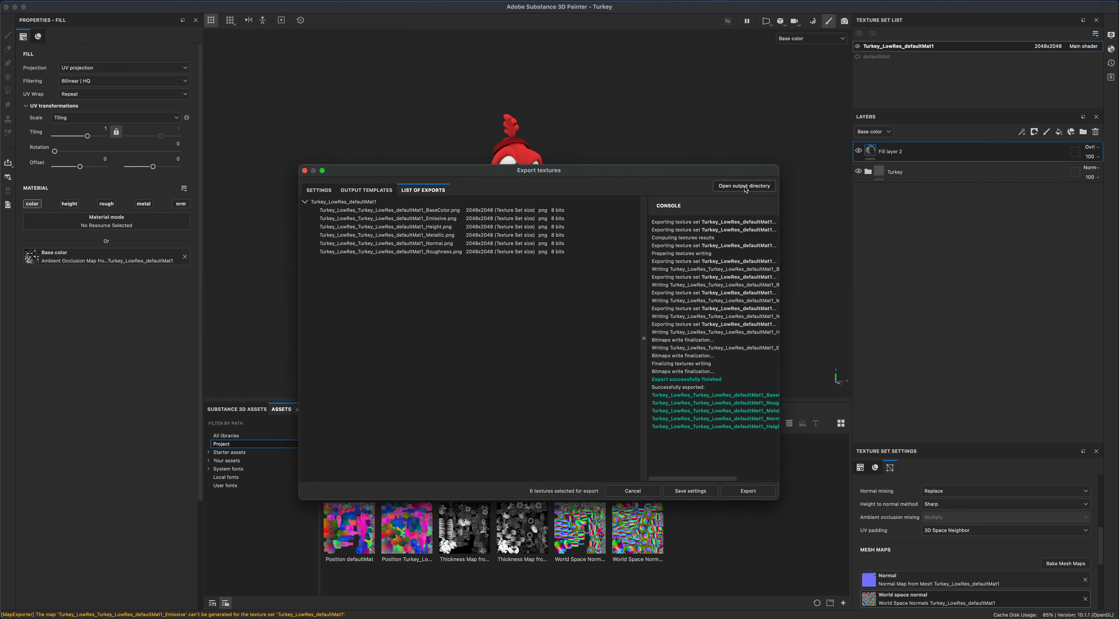
{"action": "left_click", "coordinate": [745, 187]}
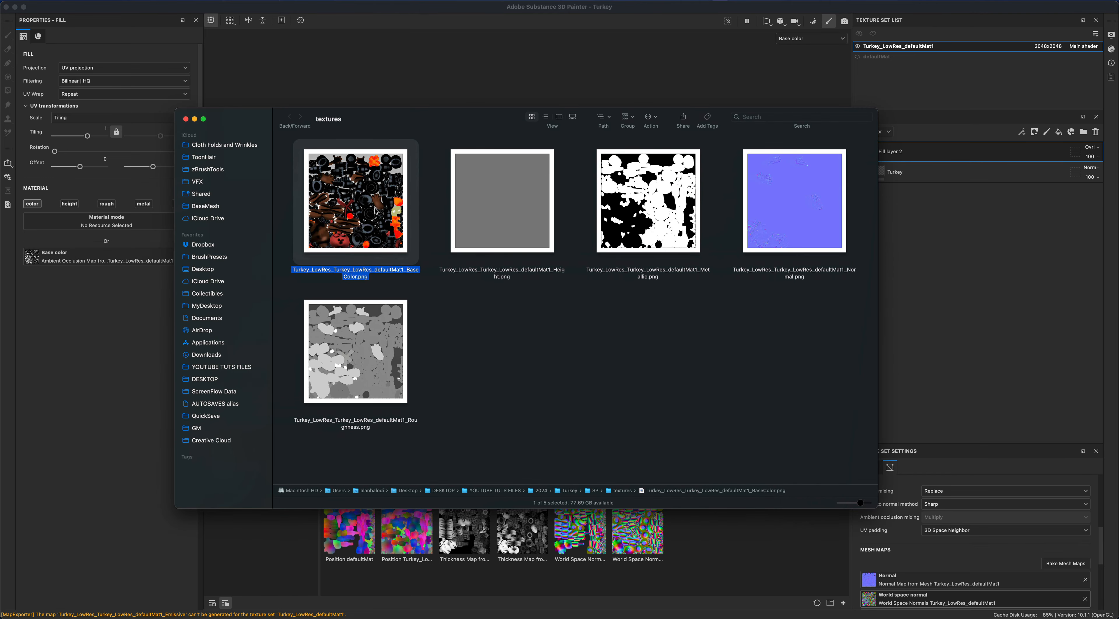
{"action": "key", "text": "space"}
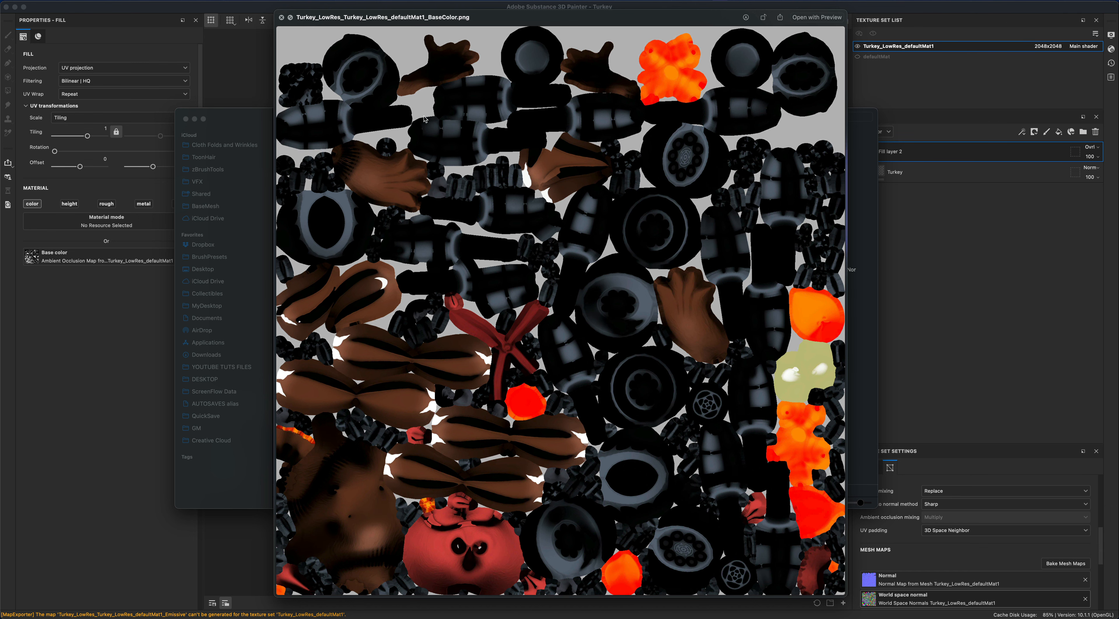
{"action": "left_click", "coordinate": [282, 18]}
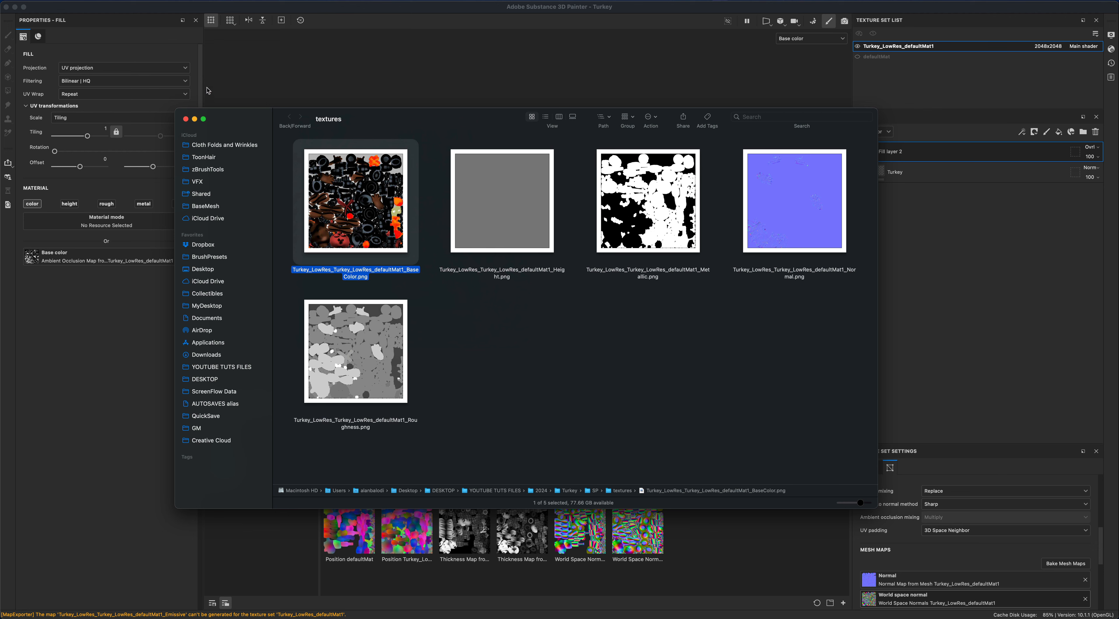
{"action": "left_click", "coordinate": [186, 119]}
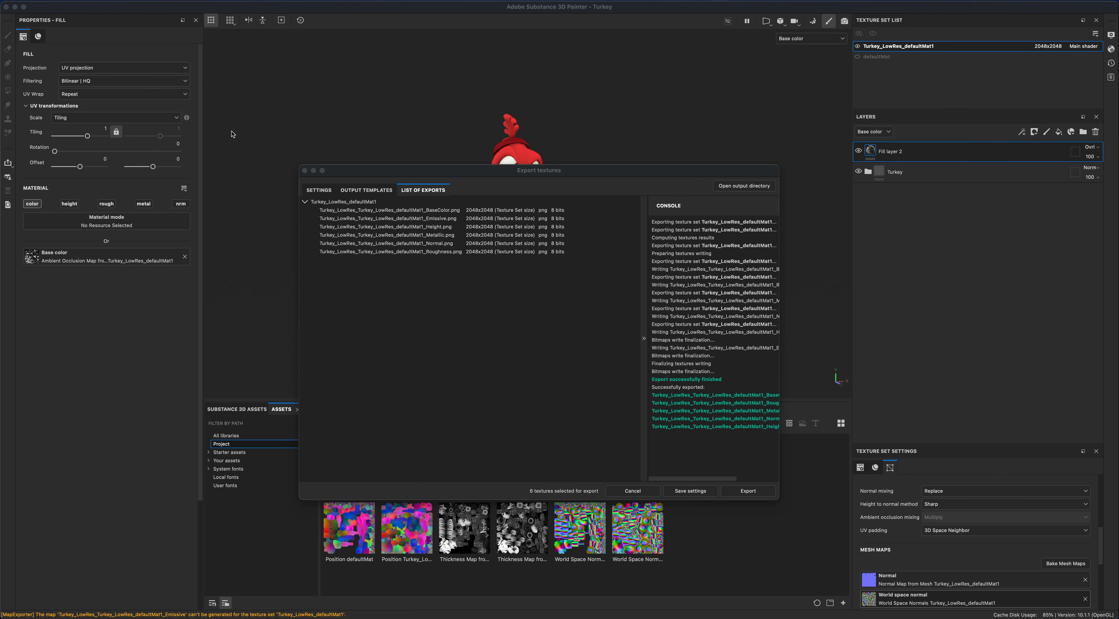
Save the export settings and switch the viewport display from Base color to Material
{"action": "left_click", "coordinate": [686, 494]}
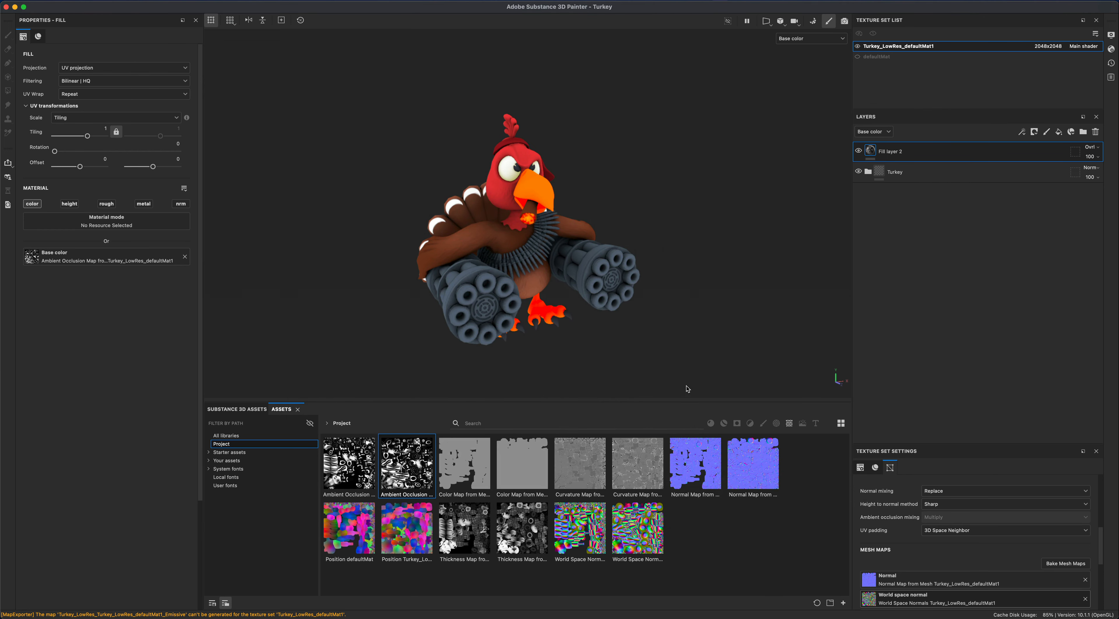
{"action": "left_click_drag", "start_coordinate": [687, 392], "coordinate": [755, 345], "text": "alt"}
{"action": "left_click", "coordinate": [795, 40]}
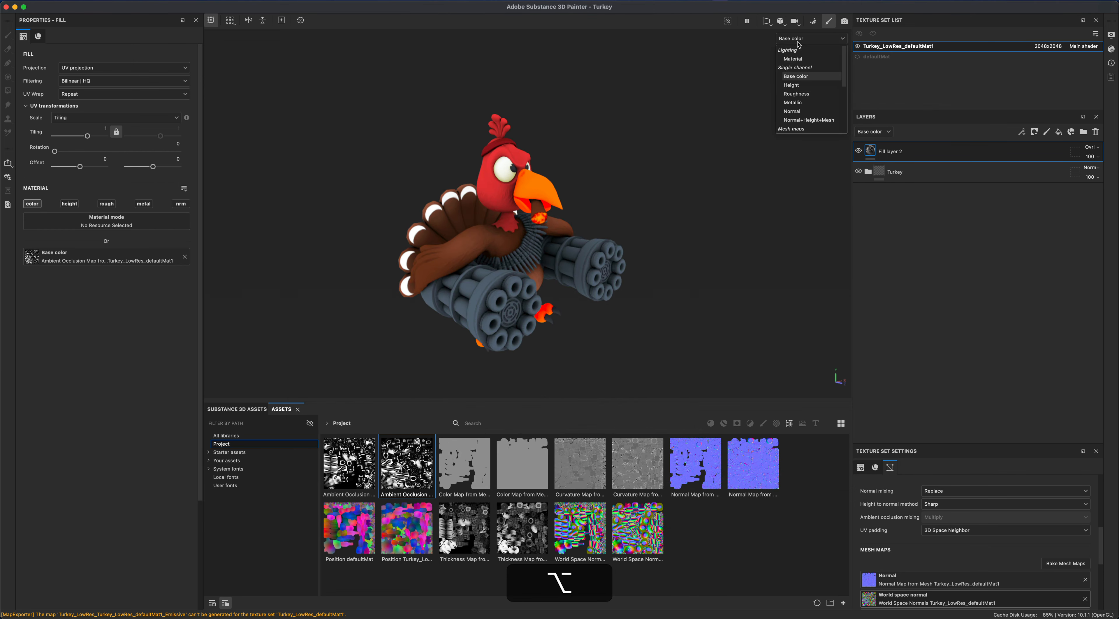
{"action": "left_click", "coordinate": [804, 61]}
{"action": "left_click_drag", "start_coordinate": [665, 229], "coordinate": [711, 223], "text": "alt"}
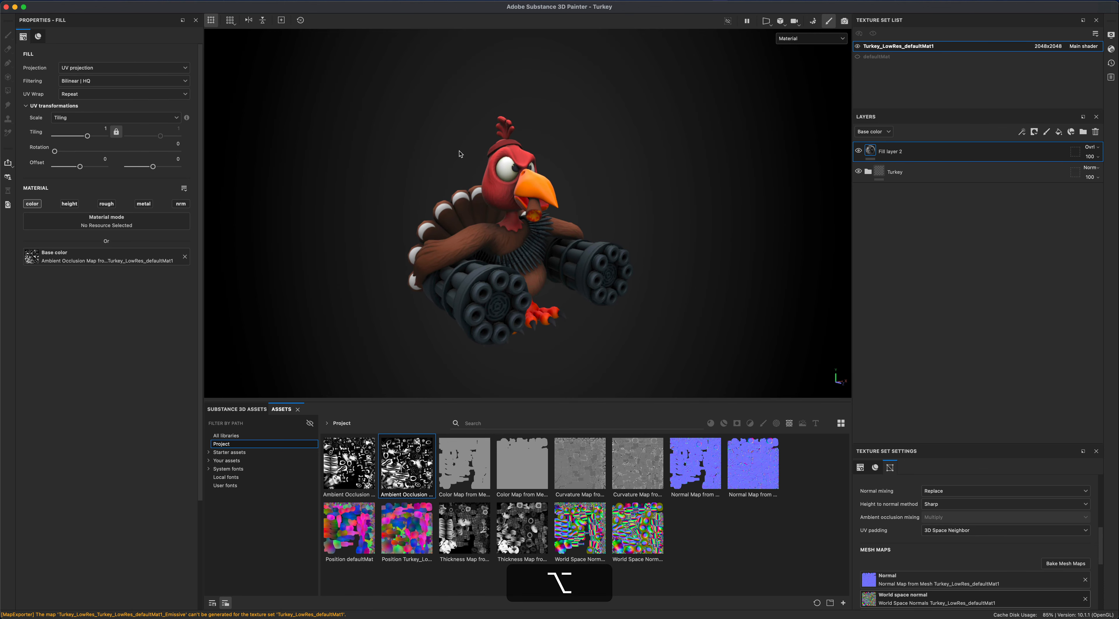
Save the turkey project and rotate the environment lighting to inspect the textured model
{"action": "left_click", "coordinate": [99, 9]}
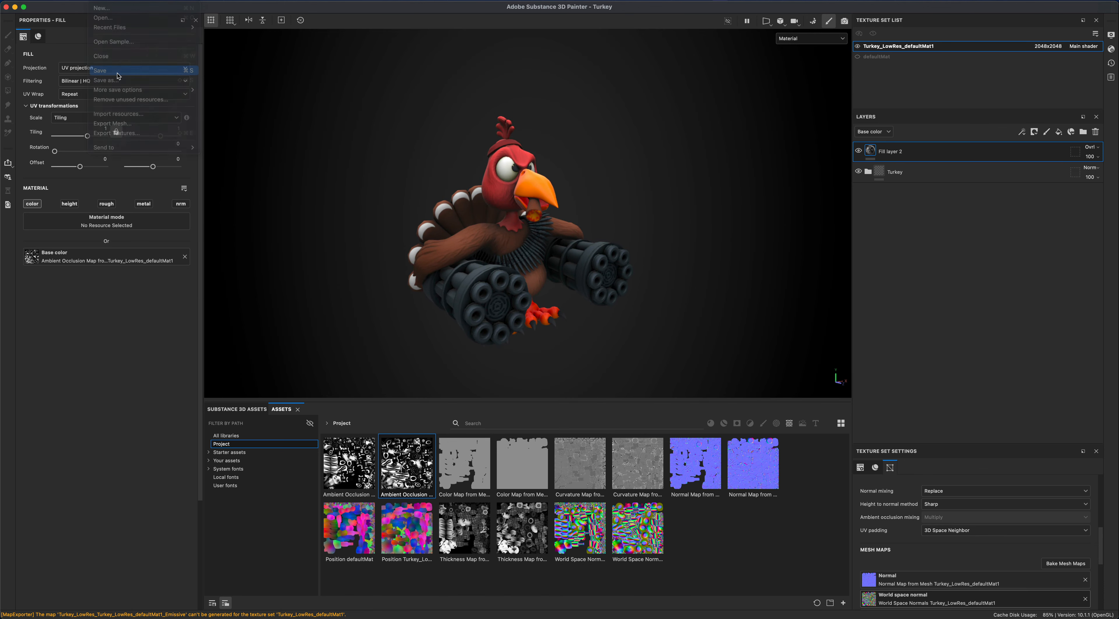
{"action": "left_click", "coordinate": [108, 71]}
{"action": "left_click_drag", "start_coordinate": [337, 291], "coordinate": [335, 317], "text": "alt"}
{"action": "right_click_drag", "start_coordinate": [335, 317], "coordinate": [297, 293], "text": "alt+shift"}
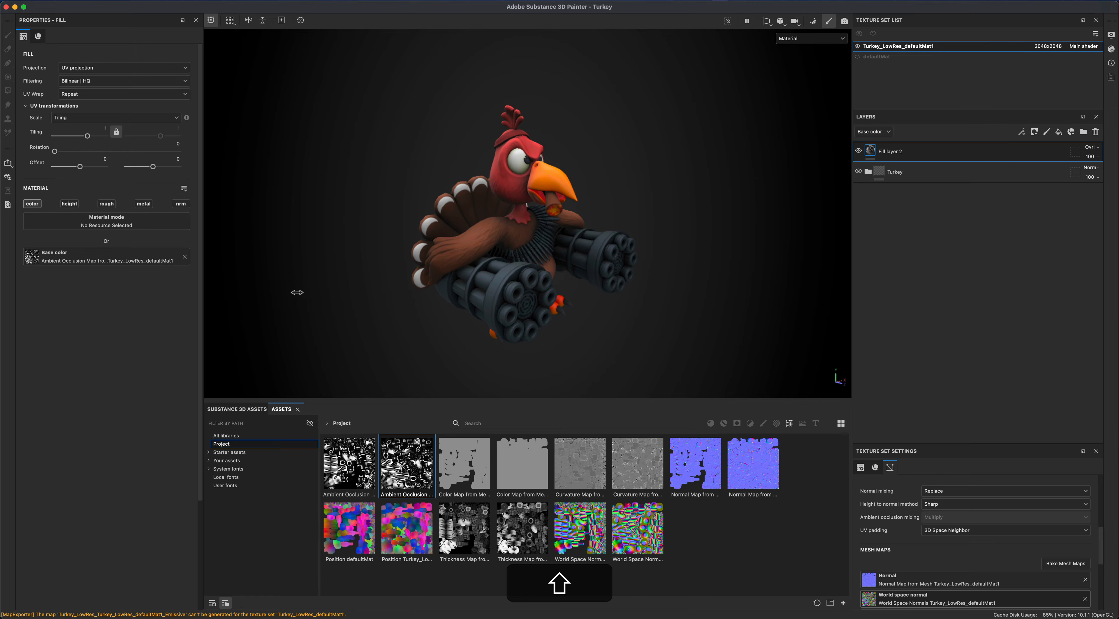
{"action": "left_click_drag", "start_coordinate": [550, 322], "coordinate": [361, 311], "text": "alt"}
{"action": "right_click_drag", "start_coordinate": [429, 321], "coordinate": [457, 317], "text": "alt+shift"}
{"action": "left_click_drag", "start_coordinate": [457, 317], "coordinate": [499, 317], "text": "alt+shift"}
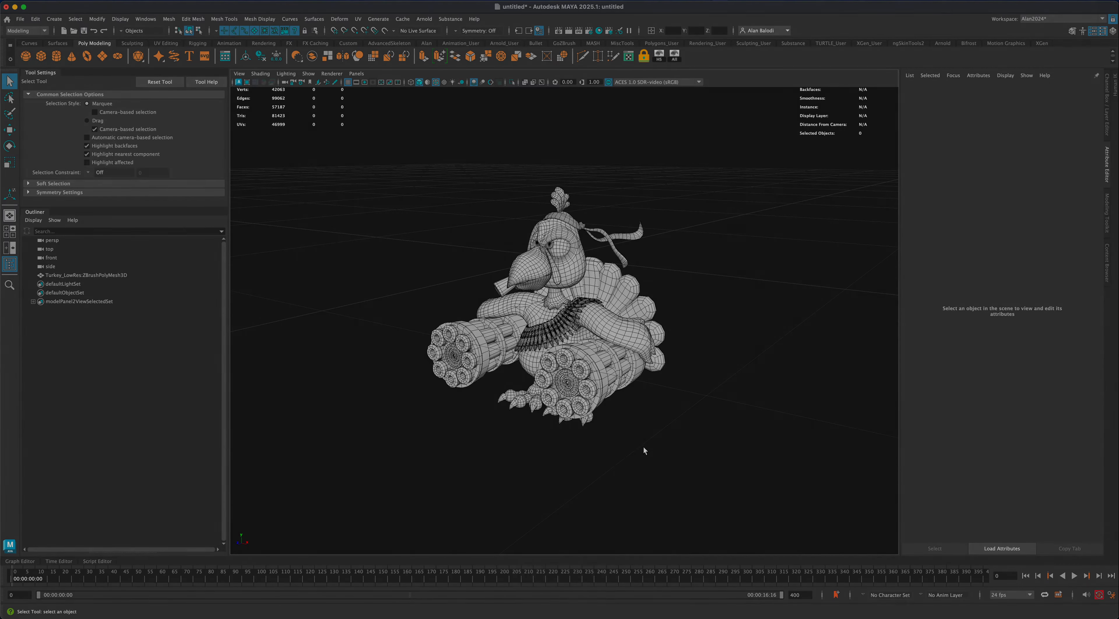
Switch to Maya, select the low-res turkey mesh and scale it up uniformly to several times its size
{"action": "left_click_drag", "start_coordinate": [644, 451], "coordinate": [582, 417], "text": "alt"}
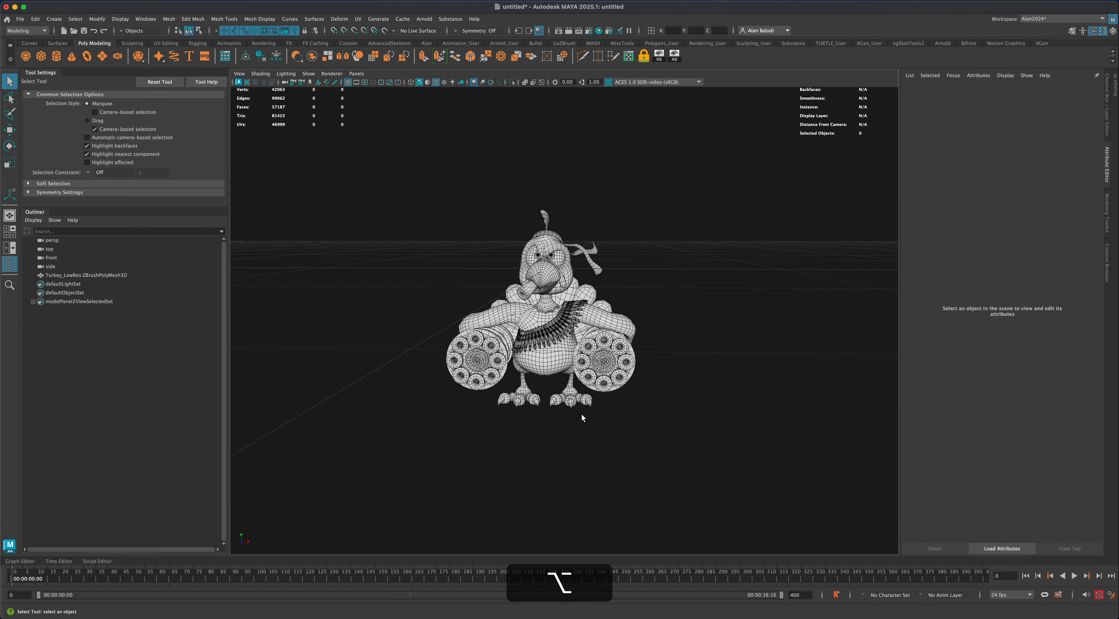
{"action": "left_click", "coordinate": [556, 366]}
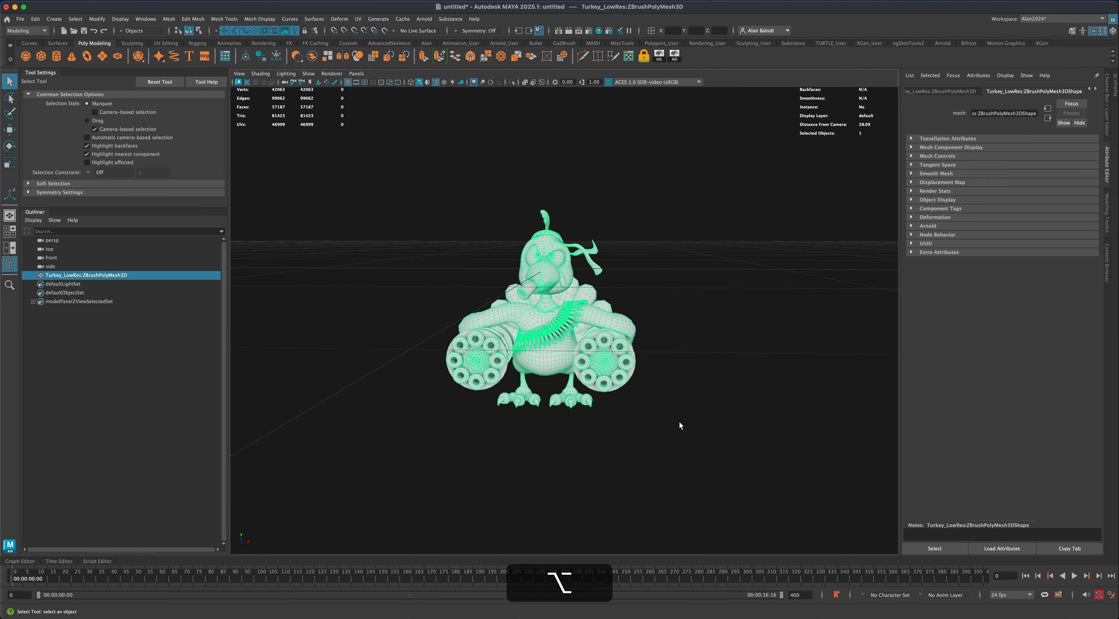
{"action": "mouse_move", "coordinate": [679, 421]}
{"action": "left_mouse_down", "text": "alt"}
{"action": "mouse_move", "coordinate": [641, 420]}
{"action": "mouse_move", "coordinate": [671, 425]}
{"action": "mouse_move", "coordinate": [661, 414]}
{"action": "left_mouse_up", "text": "alt"}
{"action": "left_click_drag", "start_coordinate": [706, 366], "coordinate": [703, 365], "text": "alt"}
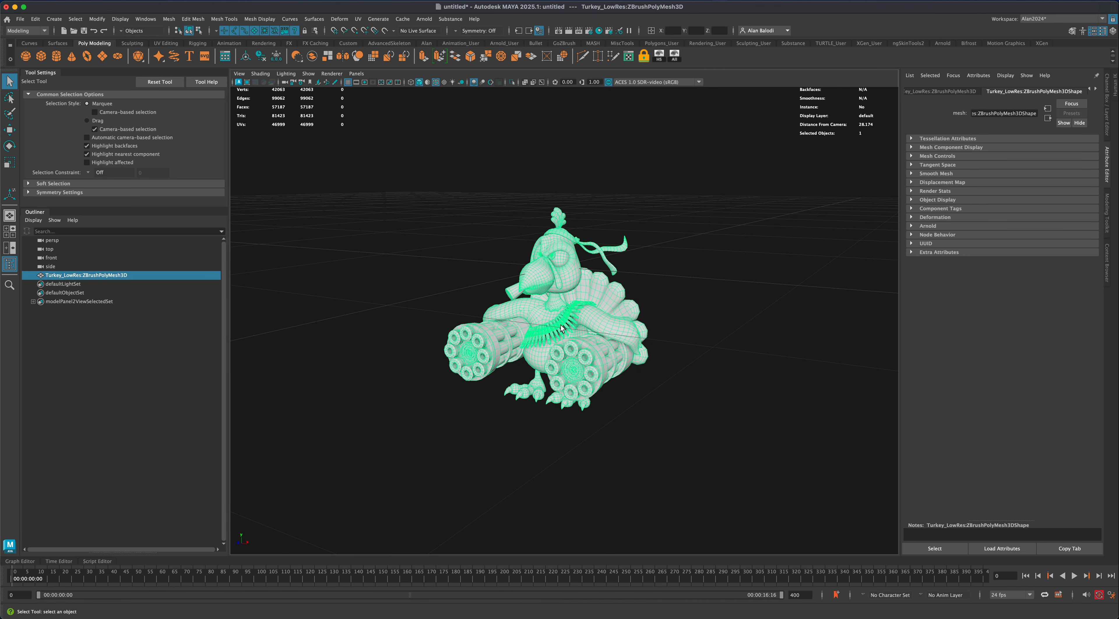
{"action": "scroll", "coordinate": [658, 447], "scroll_direction": "down", "scroll_amount": 8}
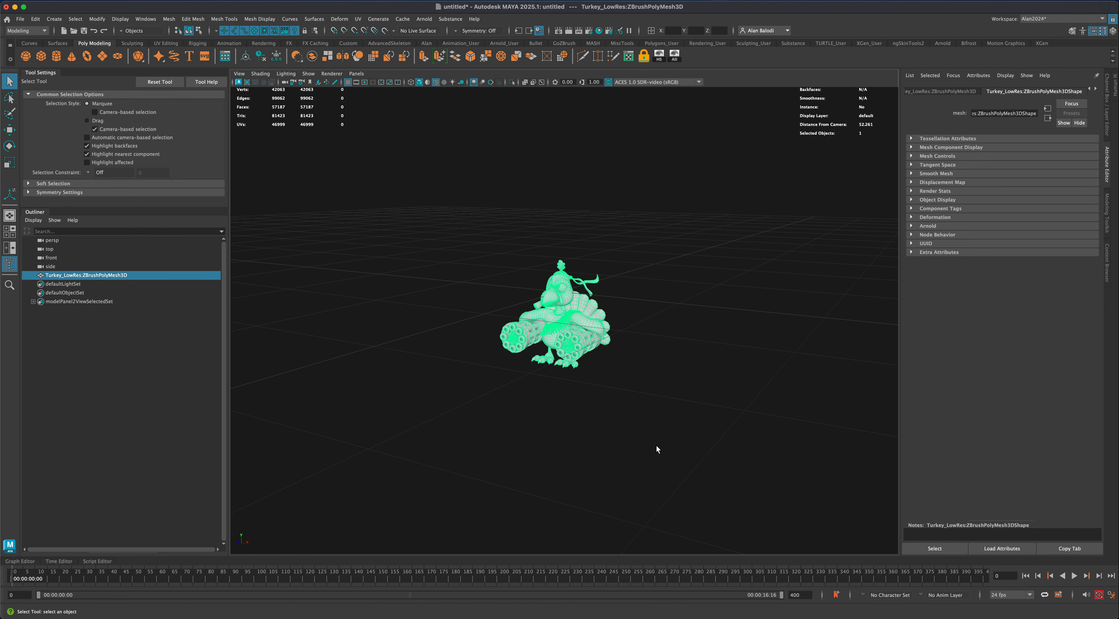
{"action": "scroll", "coordinate": [619, 398], "scroll_direction": "down", "scroll_amount": 6}
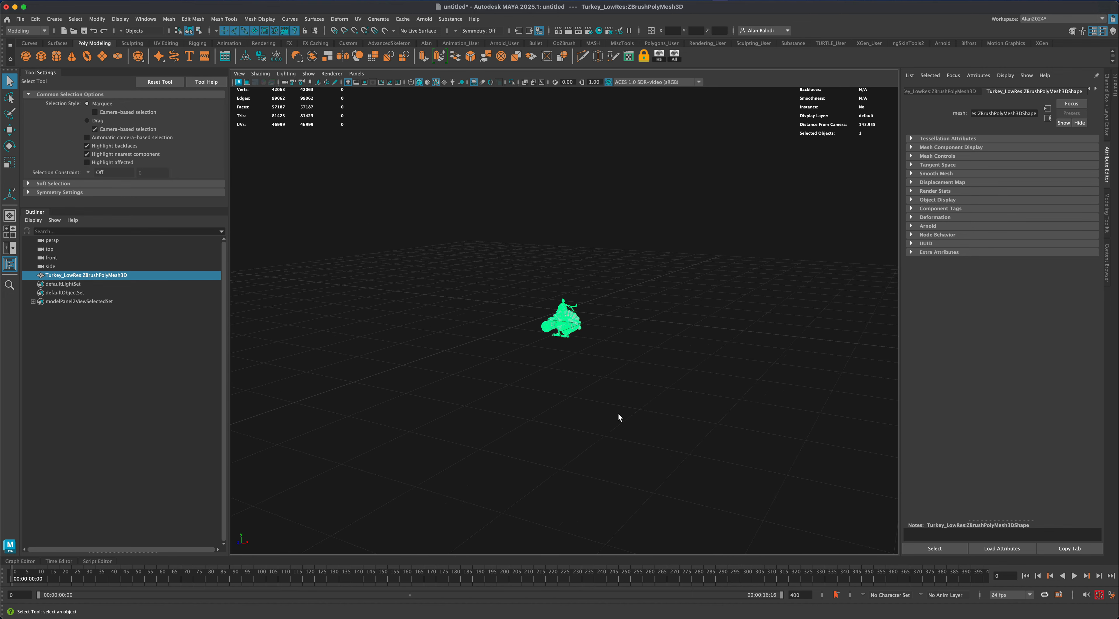
{"action": "left_click_drag", "start_coordinate": [619, 413], "coordinate": [637, 399], "text": "alt"}
{"action": "key", "text": "r"}
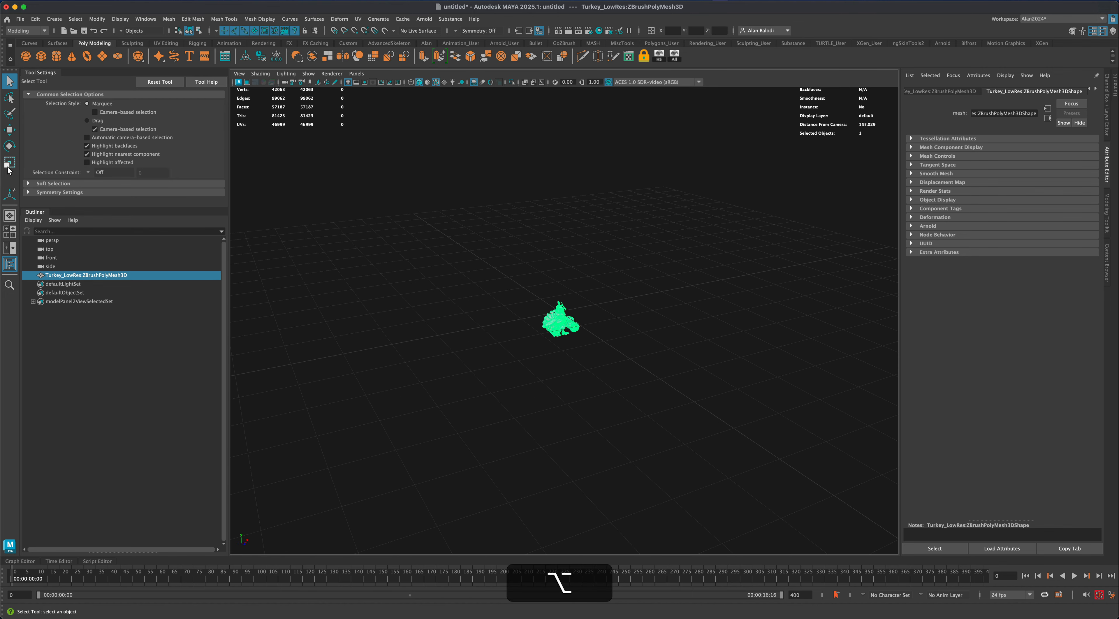
{"action": "left_click_drag", "start_coordinate": [560, 311], "coordinate": [739, 191]}
{"action": "left_click_drag", "start_coordinate": [496, 226], "coordinate": [370, 317], "text": "alt"}
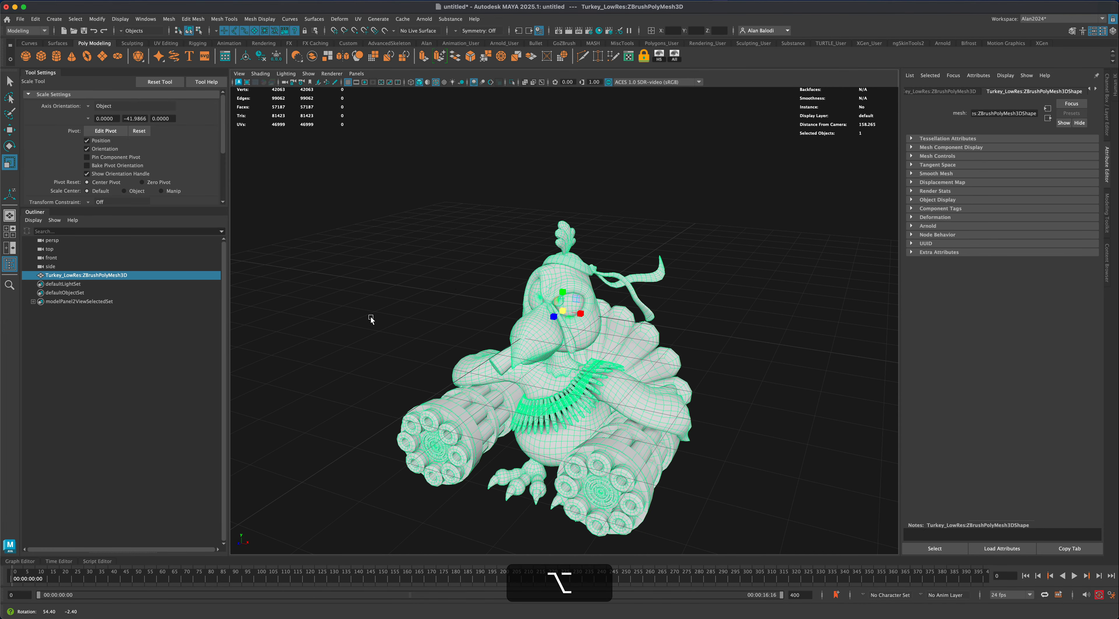
{"action": "left_click_drag", "start_coordinate": [428, 286], "coordinate": [483, 305], "text": "alt"}
{"action": "left_click_drag", "start_coordinate": [425, 258], "coordinate": [457, 286], "text": "alt"}
Frame the turkey mesh in the four-view layout, raise it along Y in the front view to ground level, and return to the perspective view
{"action": "key", "text": "space"}
{"action": "key", "text": "space"}
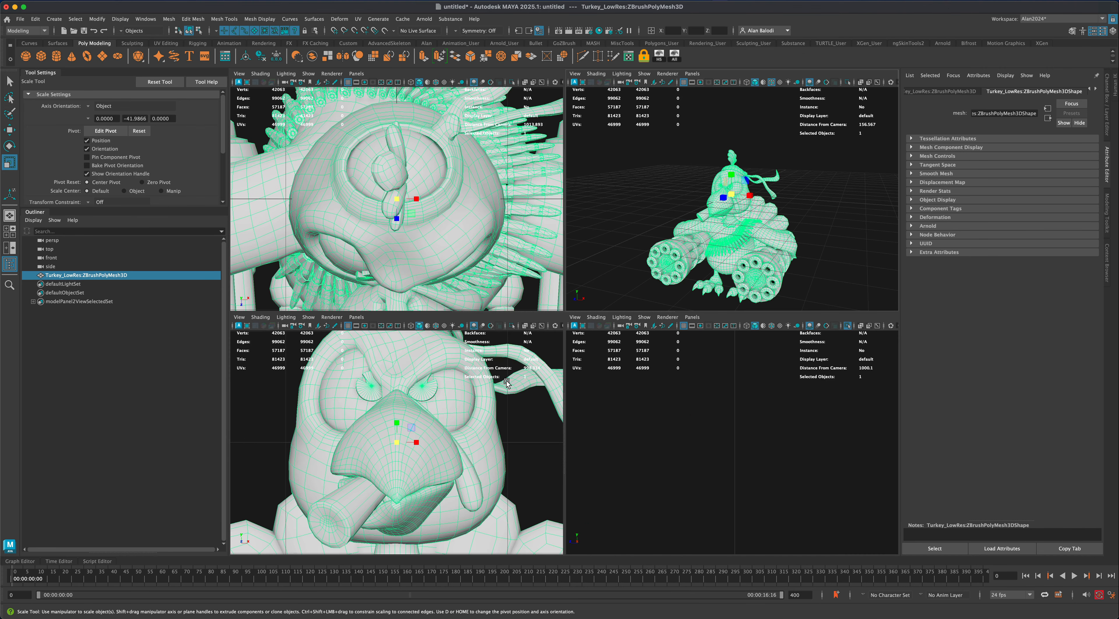
{"action": "key", "text": "shift+a"}
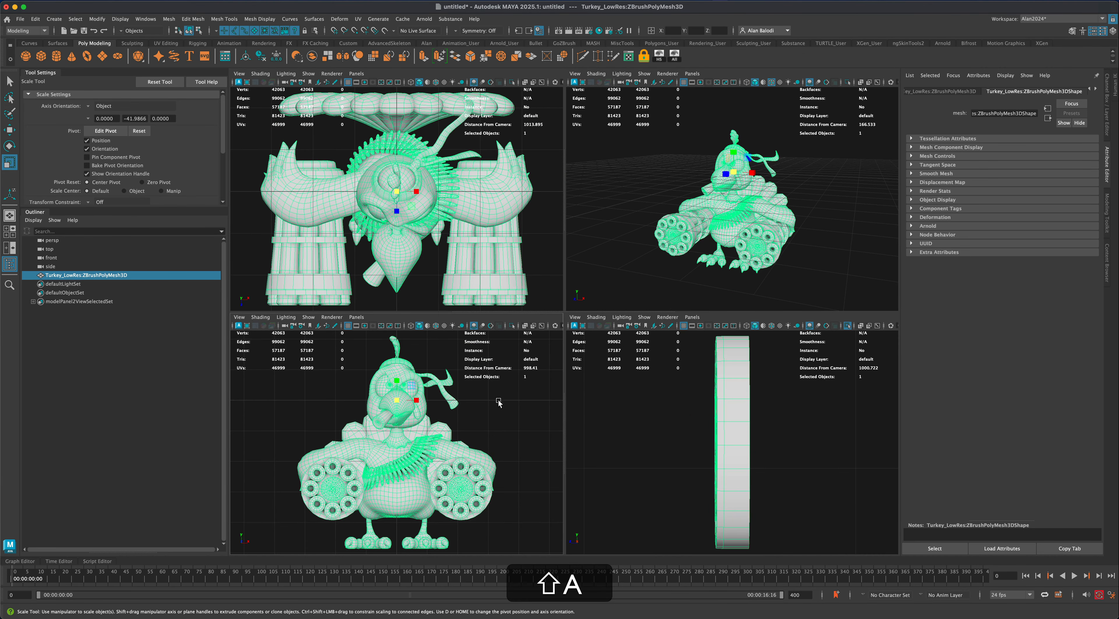
{"action": "scroll", "coordinate": [482, 407], "scroll_direction": "down", "scroll_amount": 2}
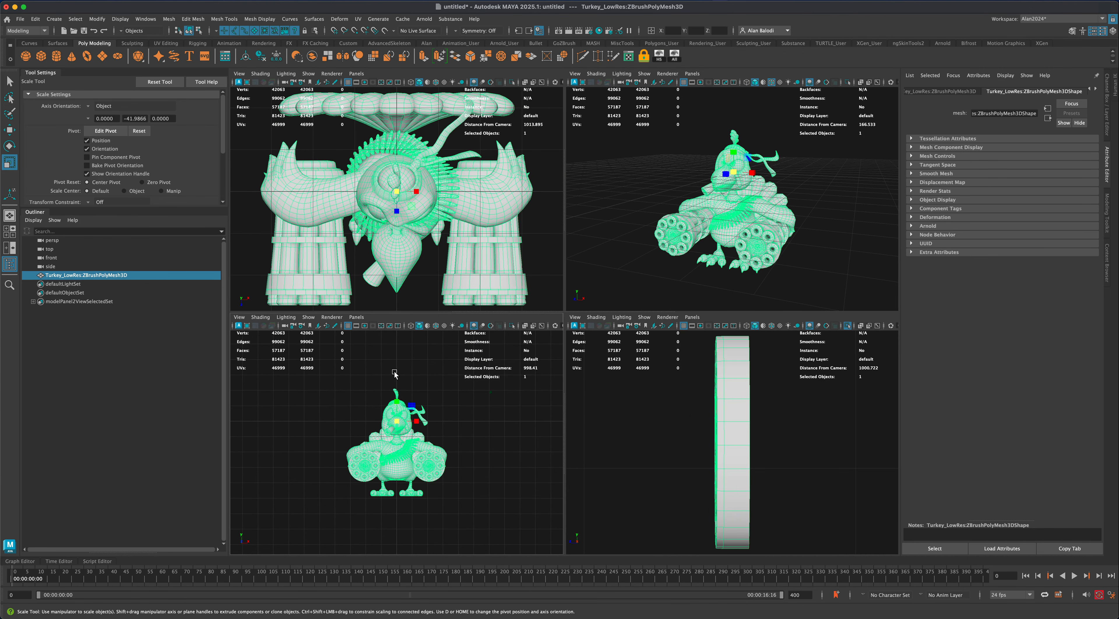
{"action": "key", "text": "w"}
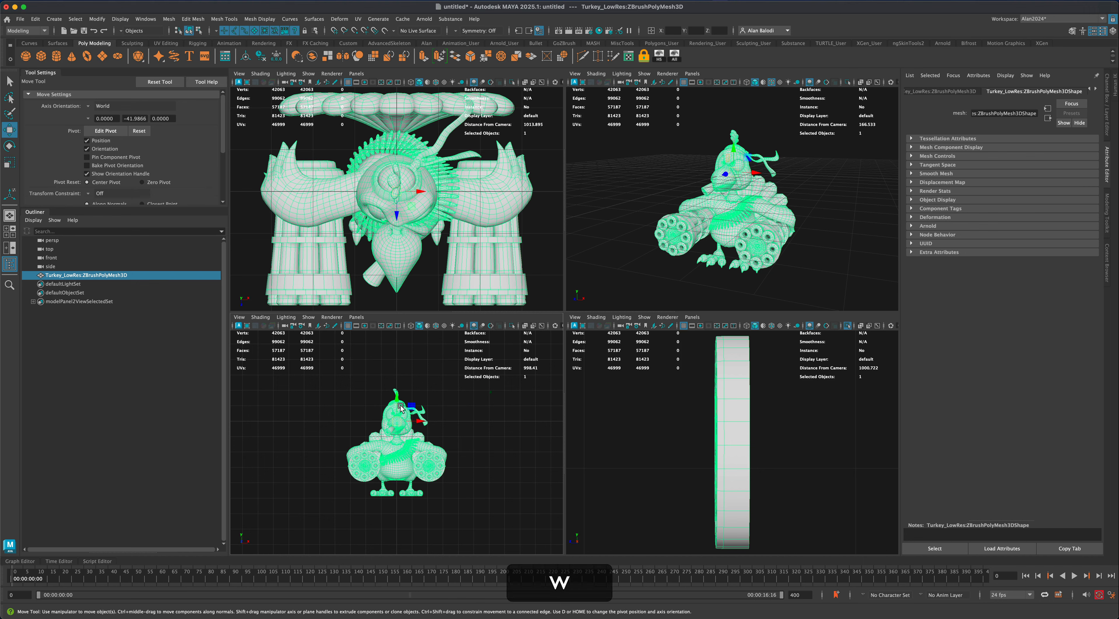
{"action": "left_click_drag", "start_coordinate": [396, 402], "coordinate": [404, 332]}
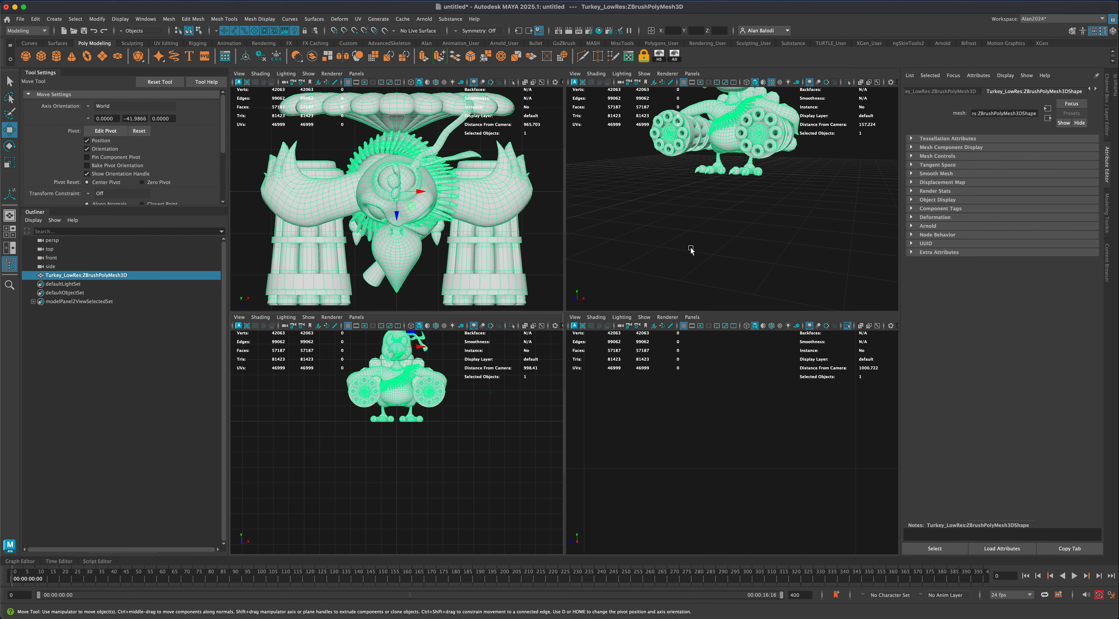
{"action": "key", "text": "space"}
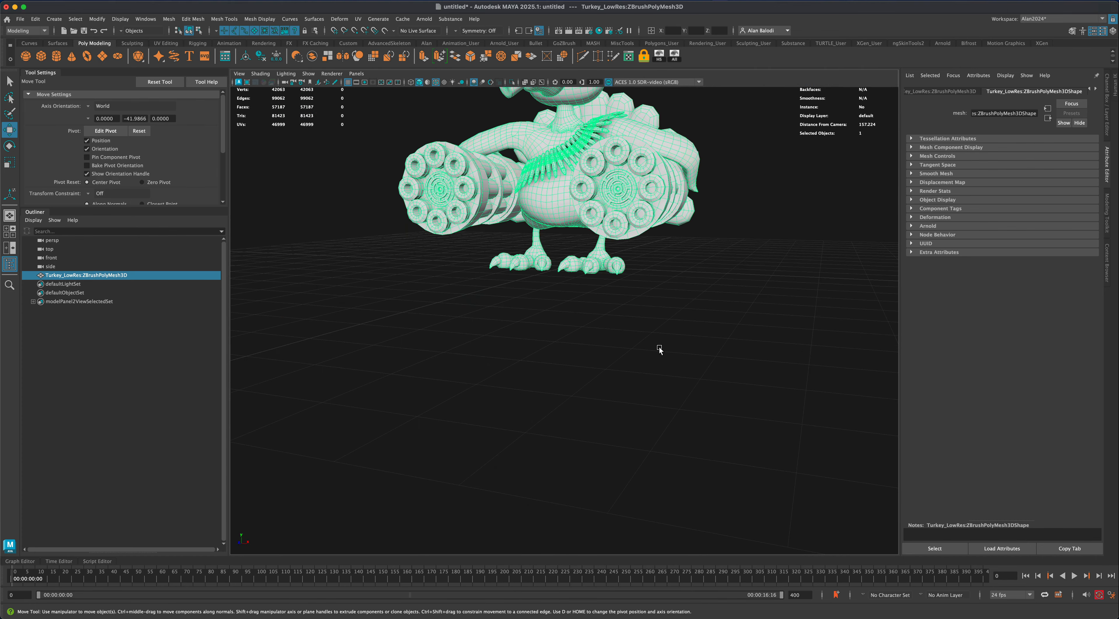
Deselect the turkey and examine its placement relative to the grid from several angles
{"action": "left_click", "coordinate": [659, 350]}
{"action": "scroll", "coordinate": [663, 356], "scroll_direction": "down", "scroll_amount": 5}
{"action": "middle_click_drag", "start_coordinate": [675, 327], "coordinate": [665, 379], "text": "alt"}
{"action": "mouse_move", "coordinate": [664, 380]}
{"action": "left_mouse_down", "text": "alt"}
{"action": "mouse_move", "coordinate": [679, 382]}
{"action": "mouse_move", "coordinate": [652, 378]}
{"action": "left_mouse_up", "text": "alt"}
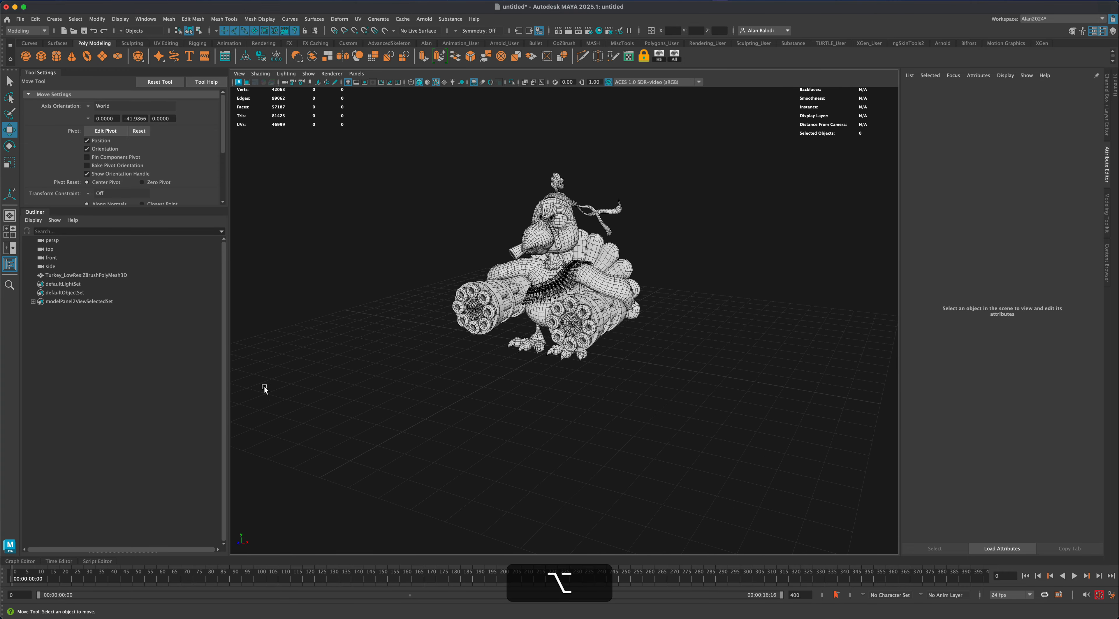
{"action": "mouse_move", "coordinate": [772, 360]}
{"action": "left_mouse_down", "text": "alt"}
{"action": "mouse_move", "coordinate": [755, 353]}
{"action": "mouse_move", "coordinate": [781, 374]}
{"action": "left_mouse_up", "text": "alt"}
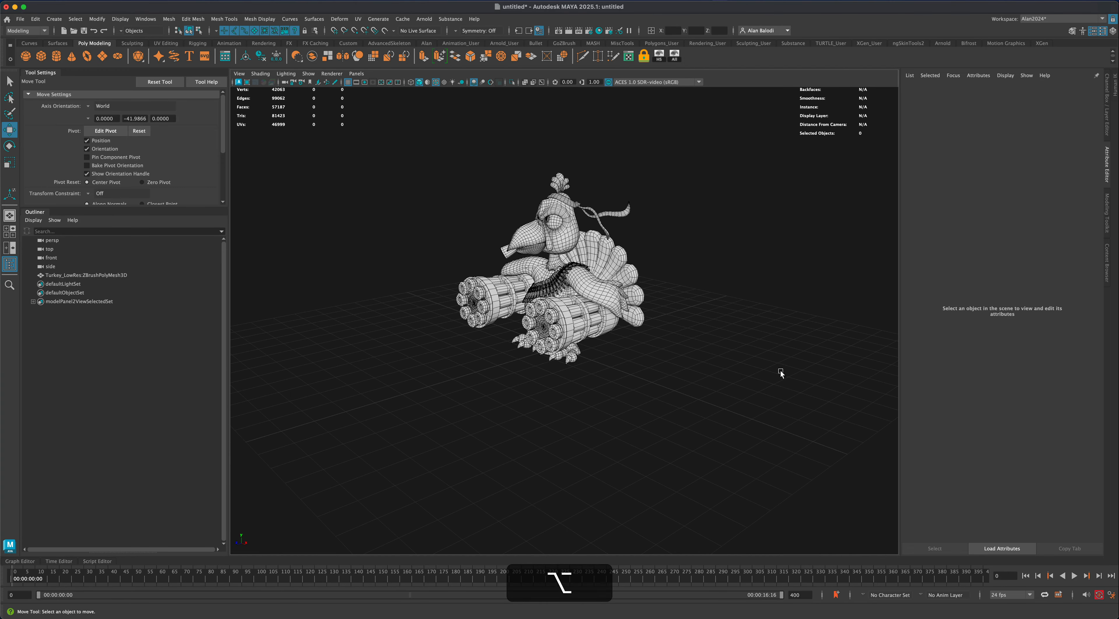
{"action": "left_click_drag", "start_coordinate": [663, 370], "coordinate": [694, 370], "text": "alt"}
{"action": "left_click_drag", "start_coordinate": [559, 352], "coordinate": [564, 392], "text": "alt"}
{"action": "left_click_drag", "start_coordinate": [670, 370], "coordinate": [699, 389], "text": "alt"}
{"action": "right_click_drag", "start_coordinate": [699, 390], "coordinate": [704, 402], "text": "alt"}
{"action": "left_click_drag", "start_coordinate": [705, 402], "coordinate": [702, 372], "text": "alt"}
{"action": "left_click_drag", "start_coordinate": [438, 282], "coordinate": [483, 282], "text": "alt"}
Activate the Select tool and inspect the turkey mesh from the front and side, leaving nothing selected
{"action": "left_click", "coordinate": [10, 83]}
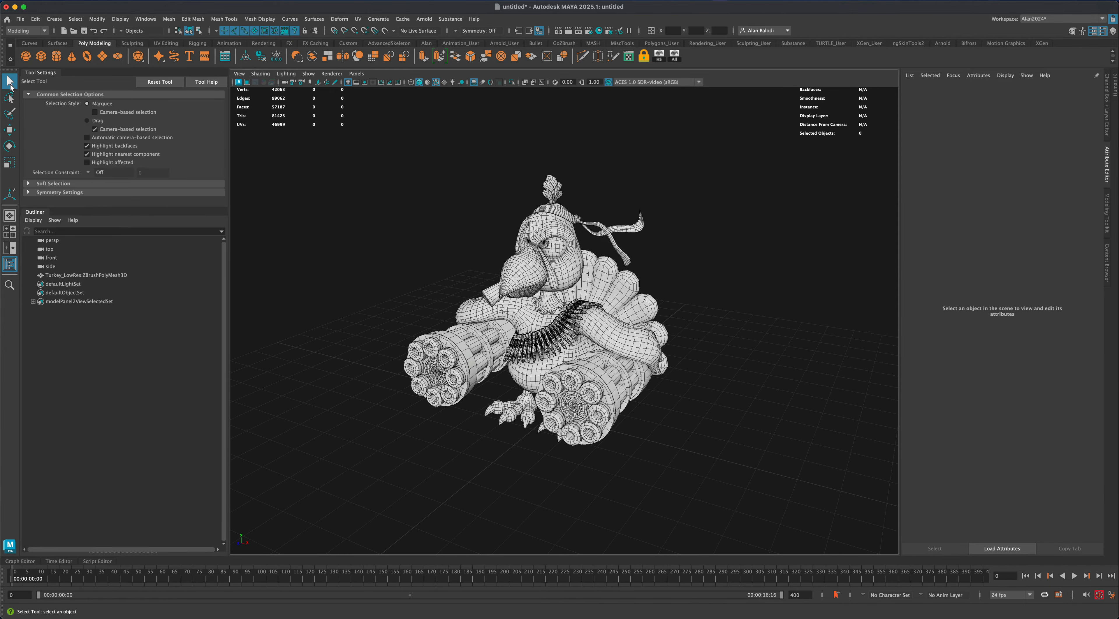
{"action": "left_click_drag", "start_coordinate": [350, 225], "coordinate": [338, 225], "text": "alt"}
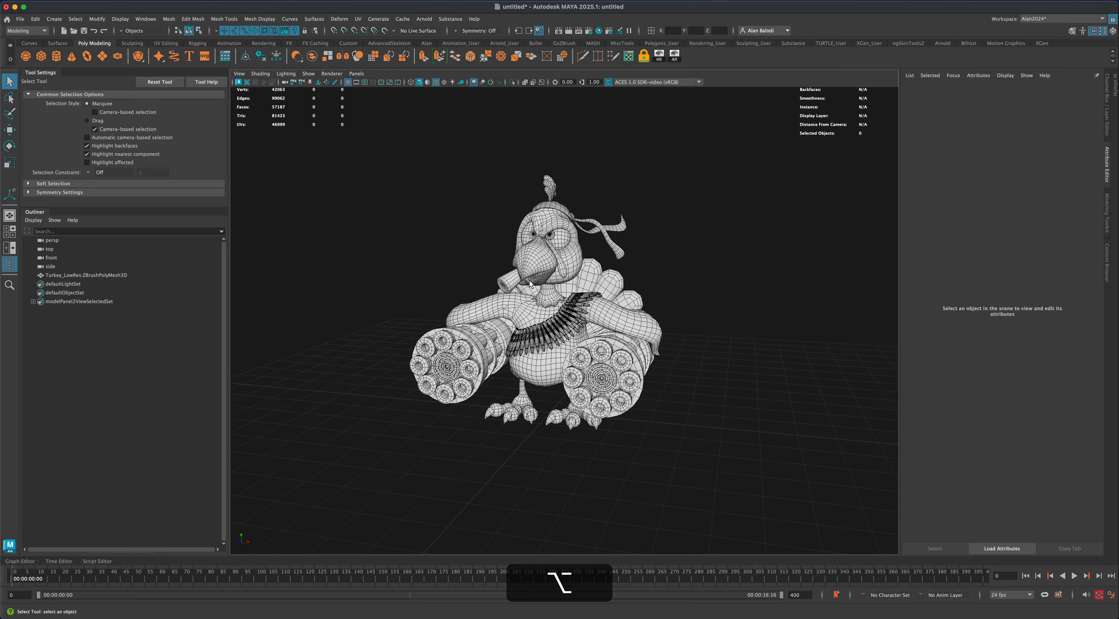
{"action": "left_click", "coordinate": [527, 316]}
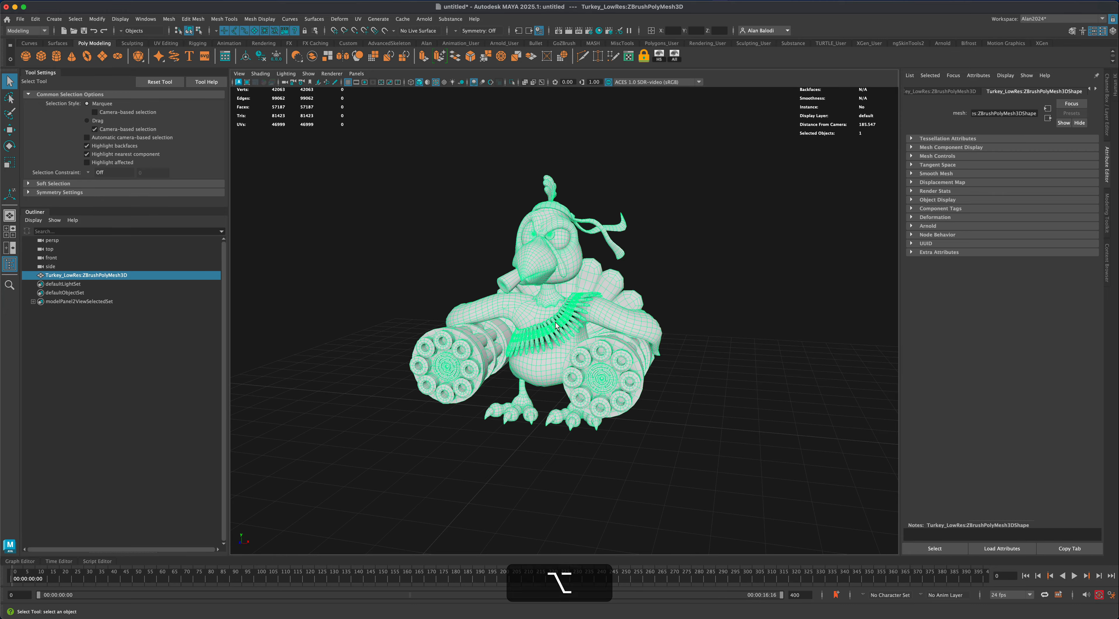
{"action": "left_click", "coordinate": [713, 352]}
{"action": "left_click_drag", "start_coordinate": [726, 349], "coordinate": [714, 350], "text": "alt"}
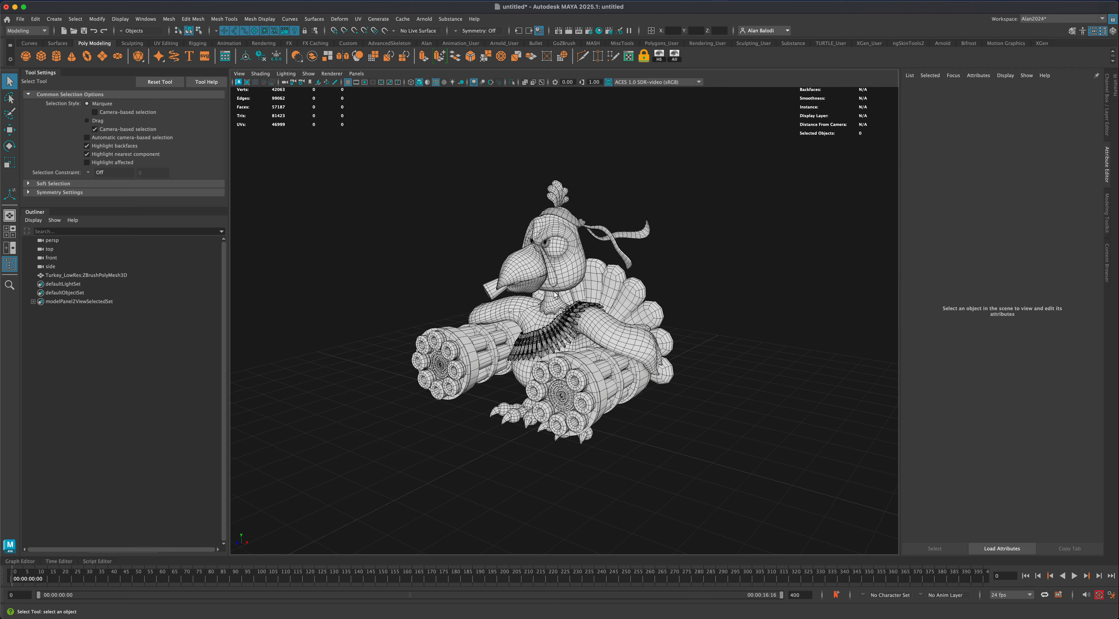
{"action": "left_click_drag", "start_coordinate": [439, 281], "coordinate": [480, 271], "text": "alt"}
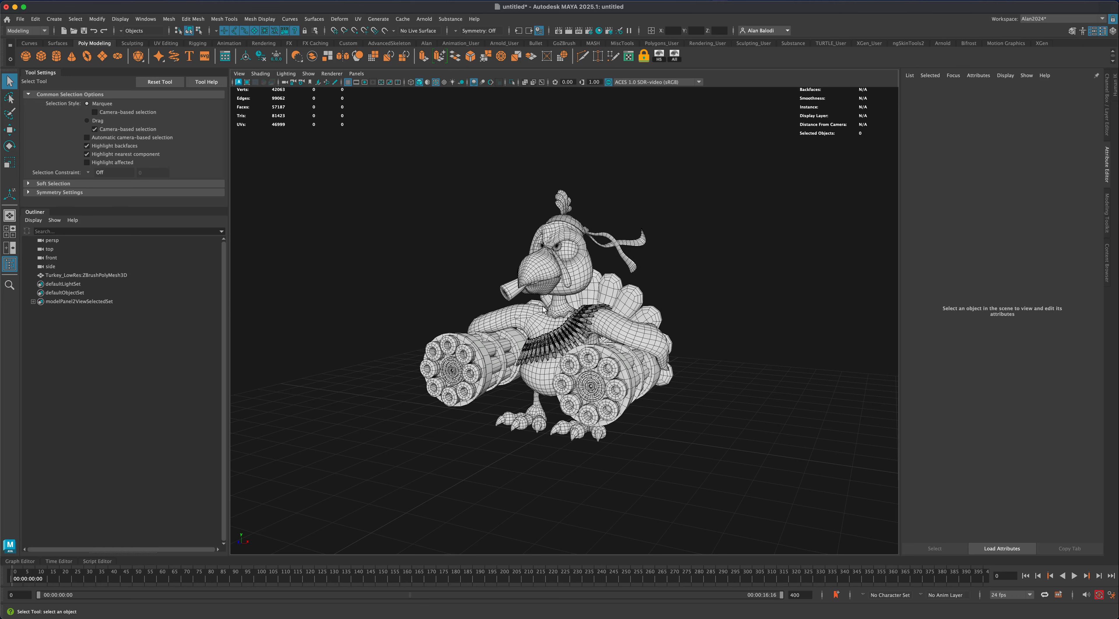
{"action": "left_click_drag", "start_coordinate": [669, 300], "coordinate": [706, 305], "text": "alt"}
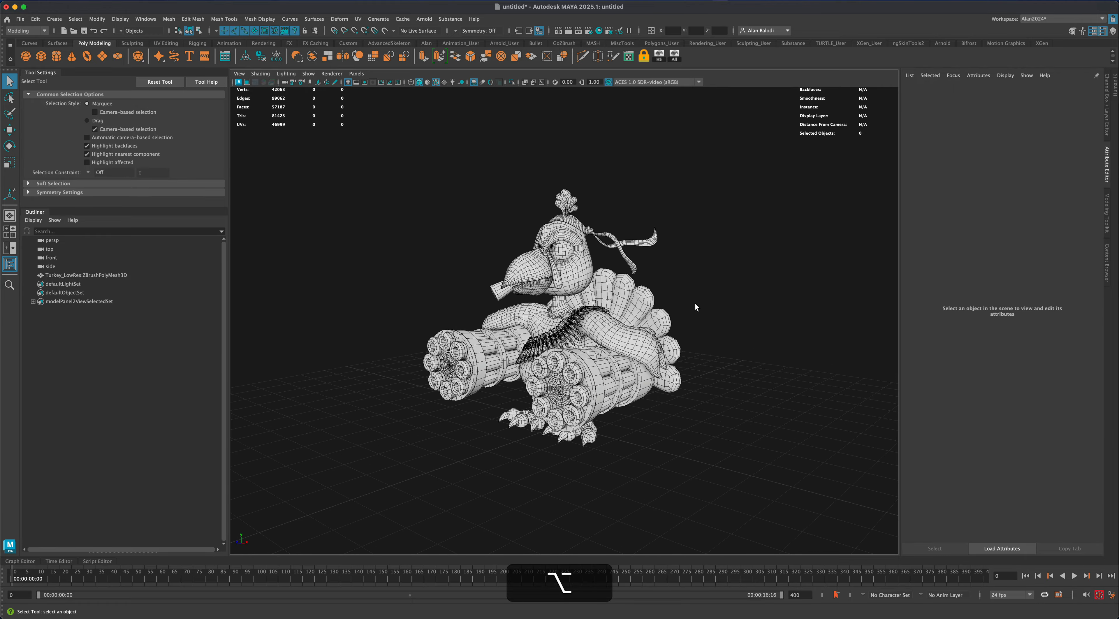
Select the turkey, check its existing Lambert material attributes and assign a new aiStandardSurface material to the mesh
{"action": "left_click", "coordinate": [619, 299]}
{"action": "right_click_drag", "start_coordinate": [618, 299], "coordinate": [613, 509]}
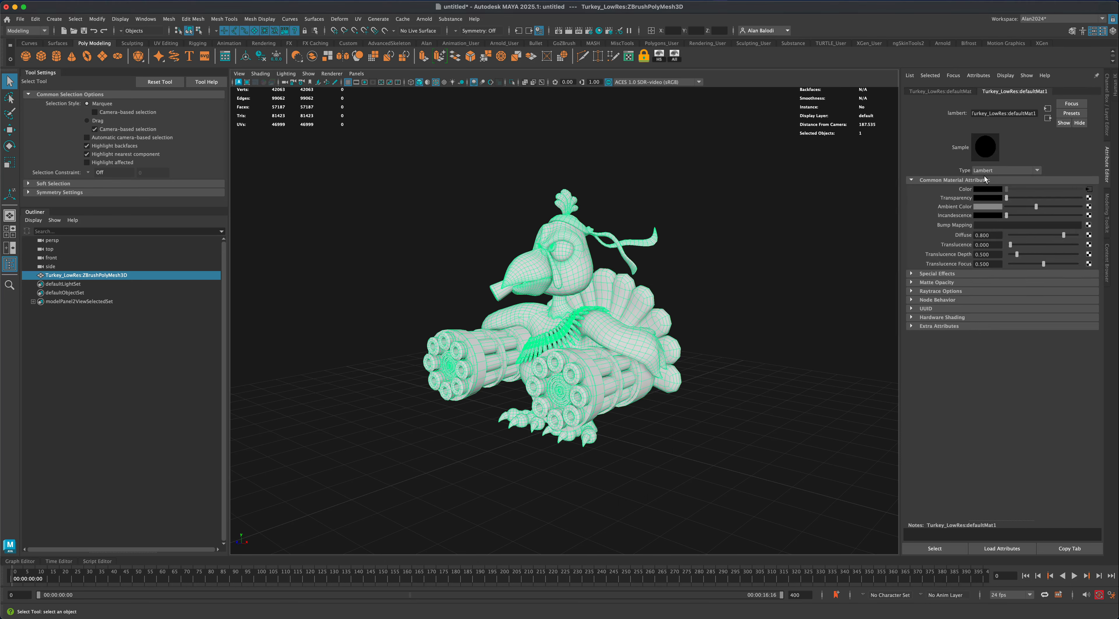
{"action": "right_click_drag", "start_coordinate": [603, 334], "coordinate": [603, 568]}
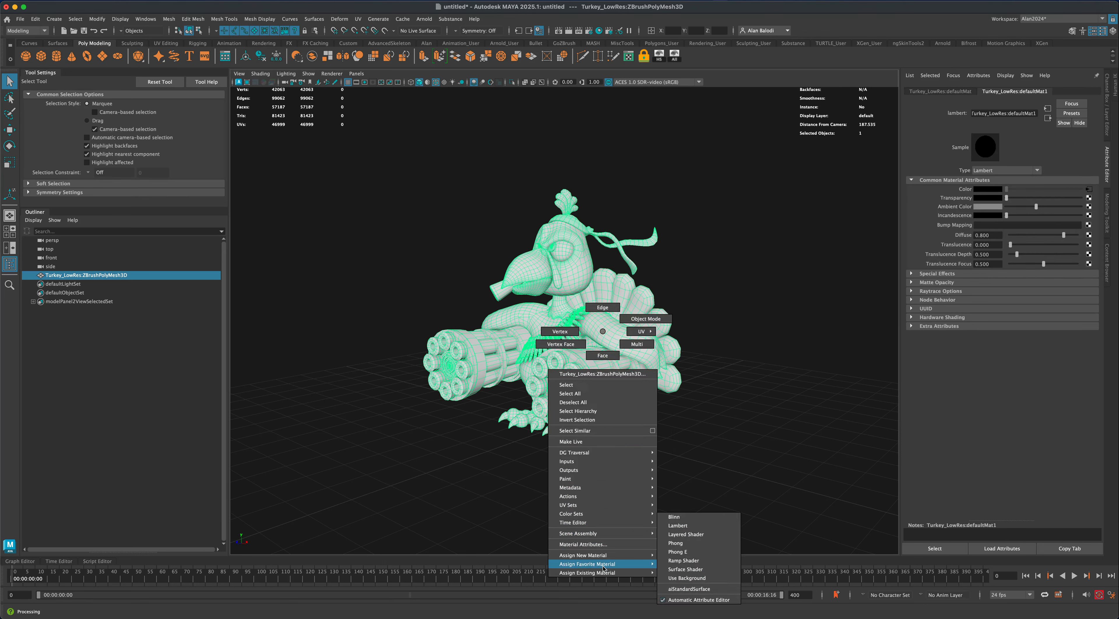
{"action": "right_click_drag", "start_coordinate": [654, 565], "coordinate": [707, 546]}
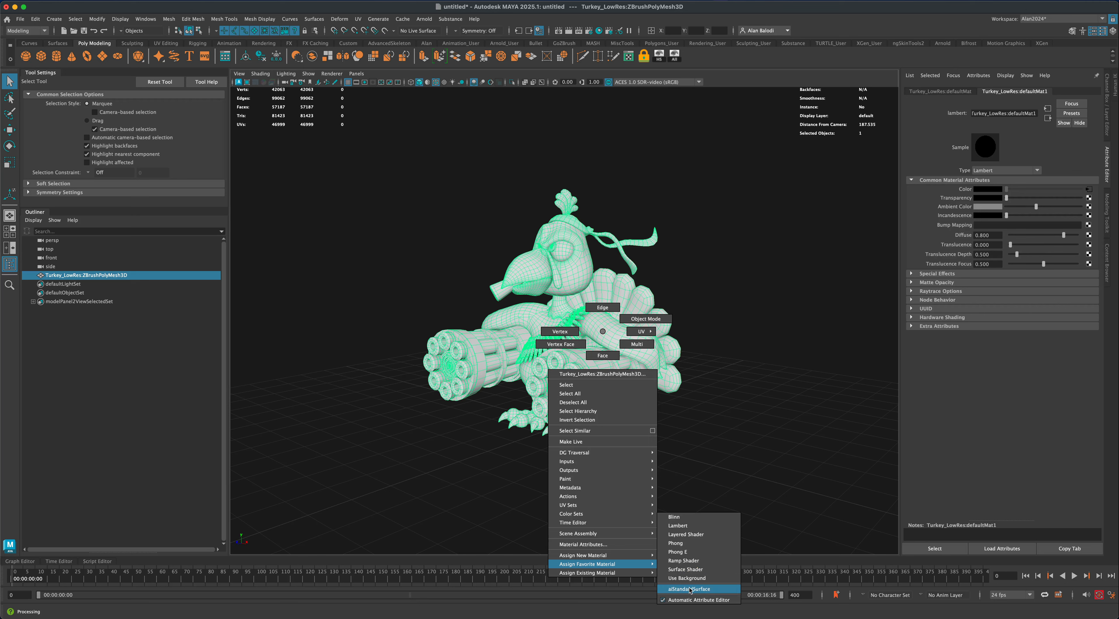
{"action": "left_click", "coordinate": [708, 590]}
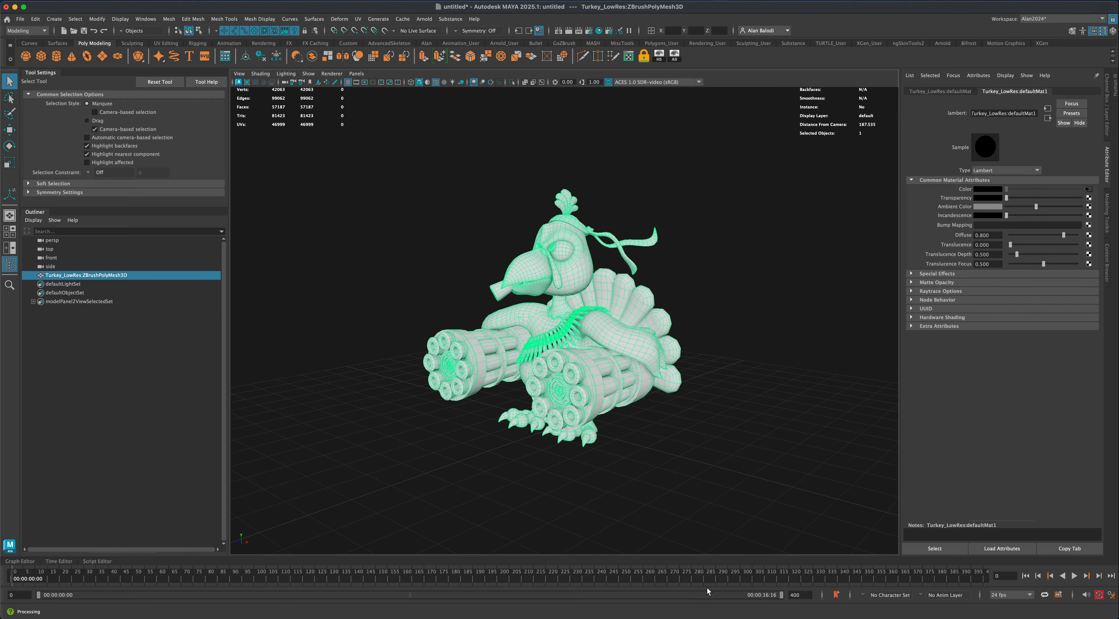
{"action": "mouse_move", "coordinate": [695, 436]}
{"action": "left_mouse_down", "text": "alt"}
{"action": "mouse_move", "coordinate": [725, 432]}
{"action": "mouse_move", "coordinate": [702, 436]}
{"action": "mouse_move", "coordinate": [698, 417]}
{"action": "left_mouse_up", "text": "alt"}
{"action": "left_click_drag", "start_coordinate": [738, 440], "coordinate": [765, 455], "text": "alt"}
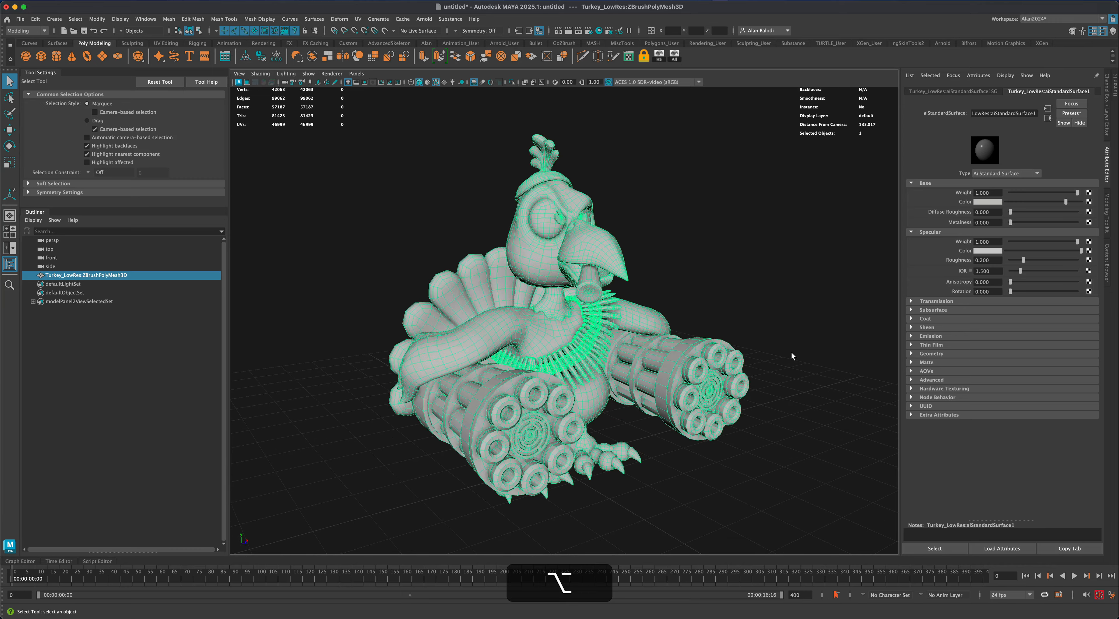
Reselect the turkey mesh and open the attributes of its aiStandardSurface material
{"action": "left_click", "coordinate": [785, 354]}
{"action": "left_click_drag", "start_coordinate": [781, 357], "coordinate": [684, 368], "text": "alt"}
{"action": "left_click", "coordinate": [673, 360]}
{"action": "right_click", "coordinate": [674, 360]}
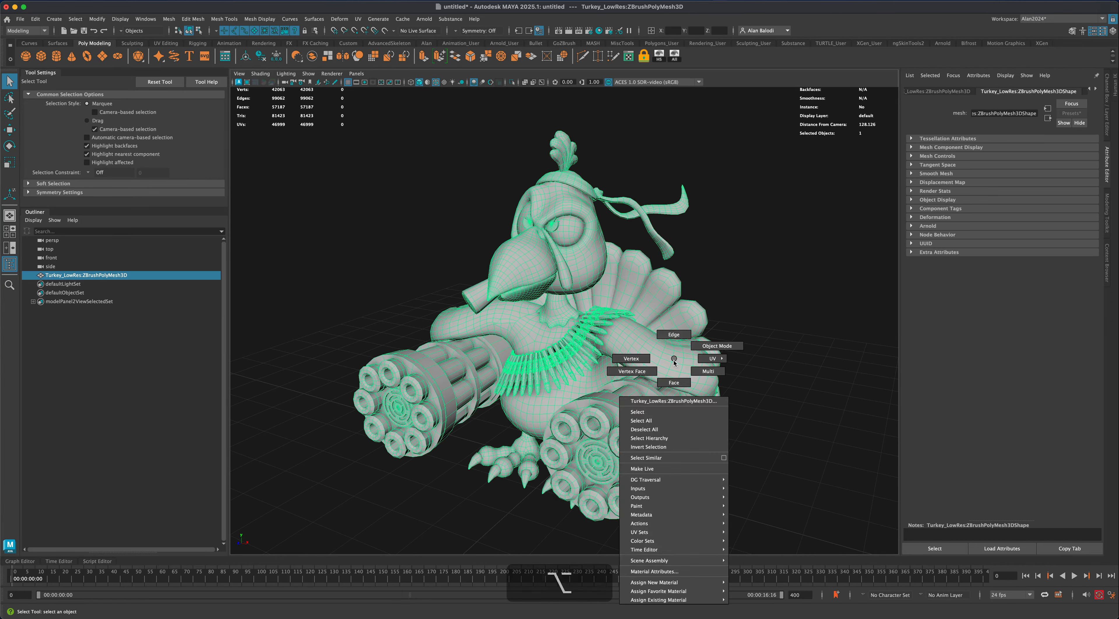
{"action": "left_click", "coordinate": [671, 572]}
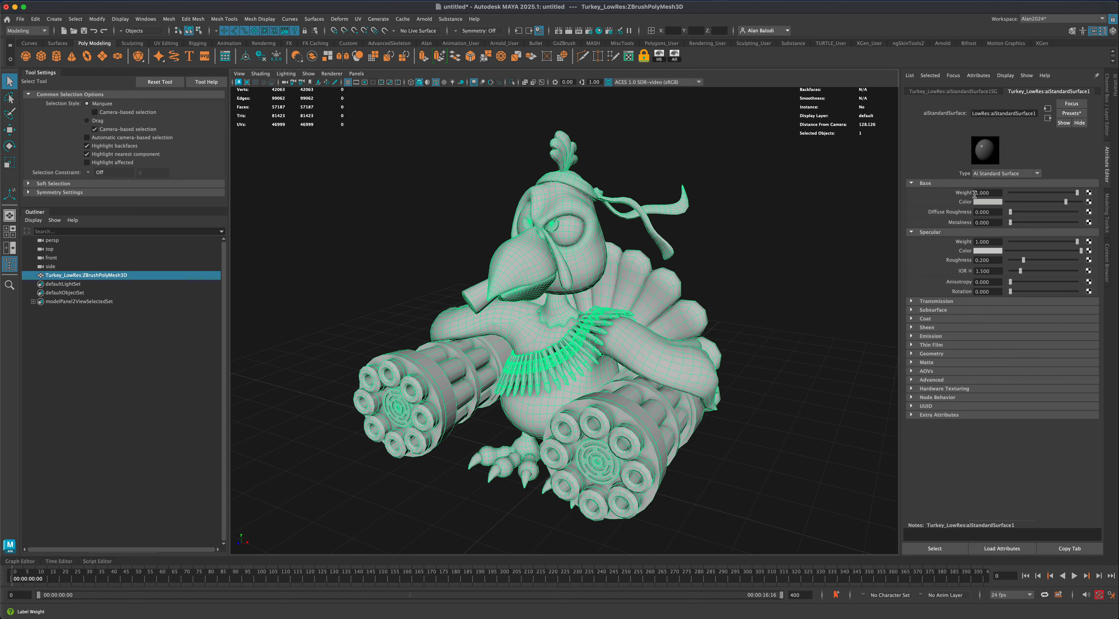
{"action": "left_click_drag", "start_coordinate": [791, 313], "coordinate": [743, 322], "text": "alt"}
{"action": "left_click_drag", "start_coordinate": [737, 269], "coordinate": [738, 269], "text": "alt"}
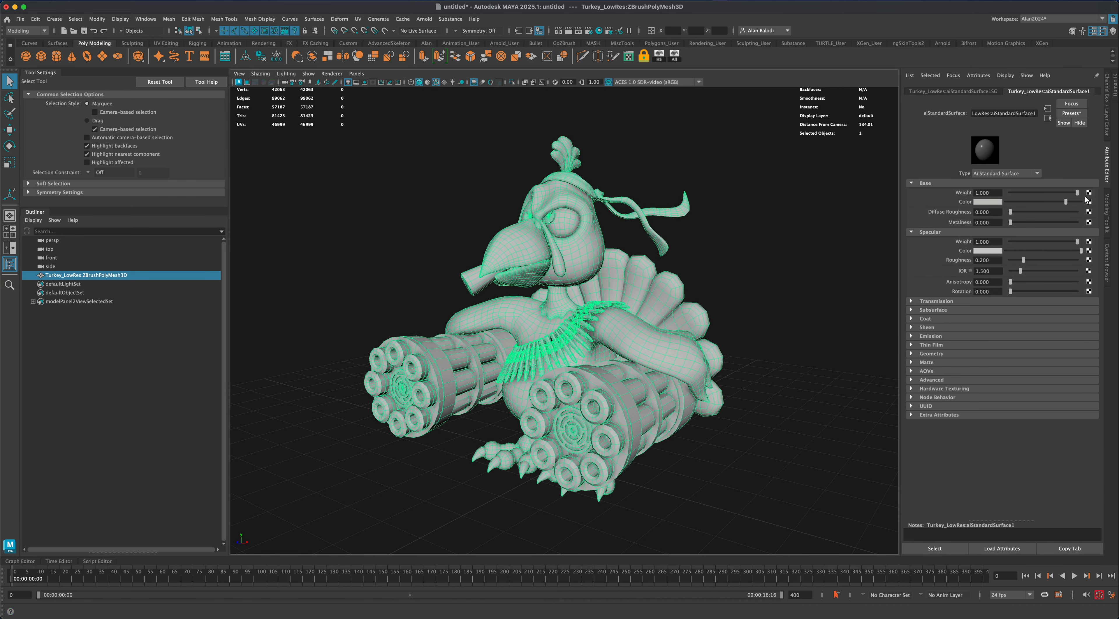
Raise the material's base color to full brightness with the base weight at maximum, and map a File texture to the color
{"action": "mouse_move", "coordinate": [1078, 193]}
{"action": "left_mouse_down"}
{"action": "mouse_move", "coordinate": [1066, 195]}
{"action": "mouse_move", "coordinate": [1083, 193]}
{"action": "left_mouse_up"}
{"action": "left_click_drag", "start_coordinate": [1066, 202], "coordinate": [1081, 202]}
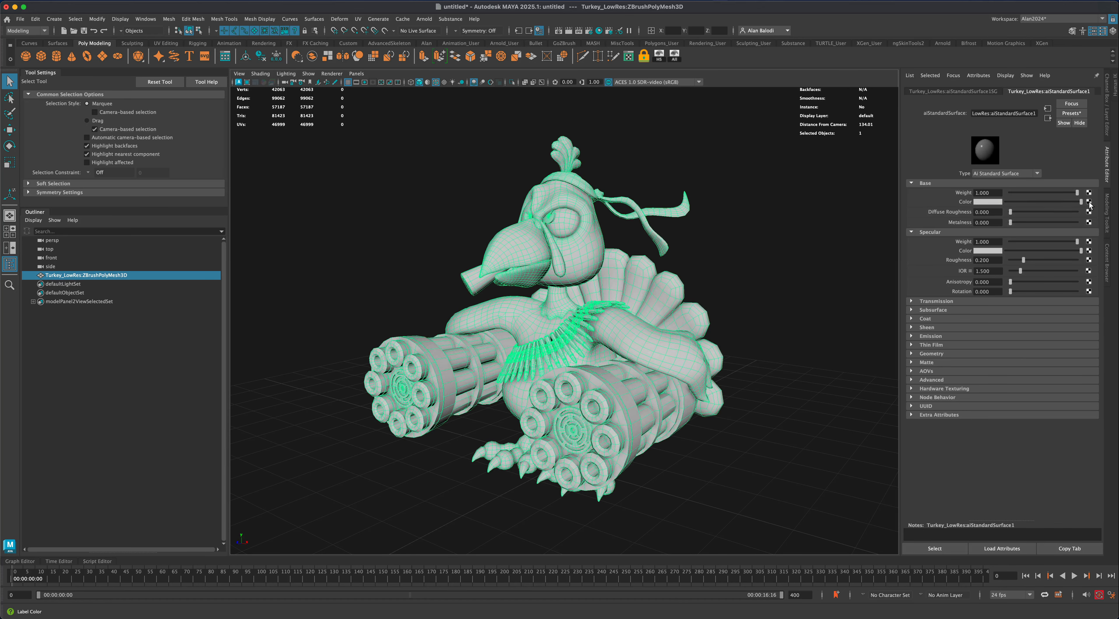
{"action": "left_click", "coordinate": [1089, 201]}
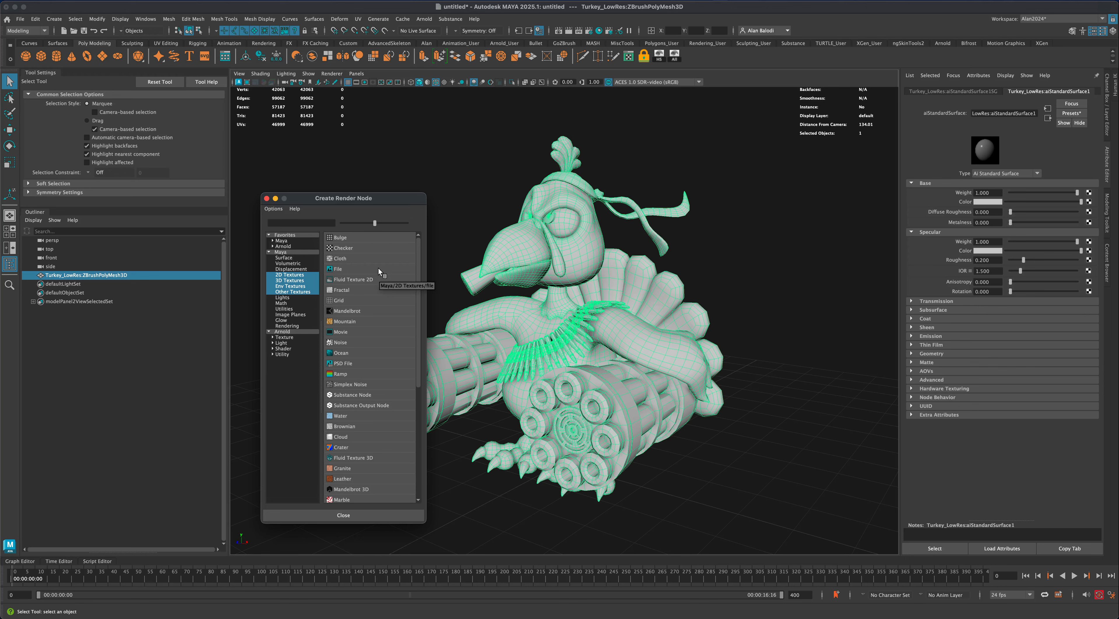
{"action": "left_click", "coordinate": [348, 268]}
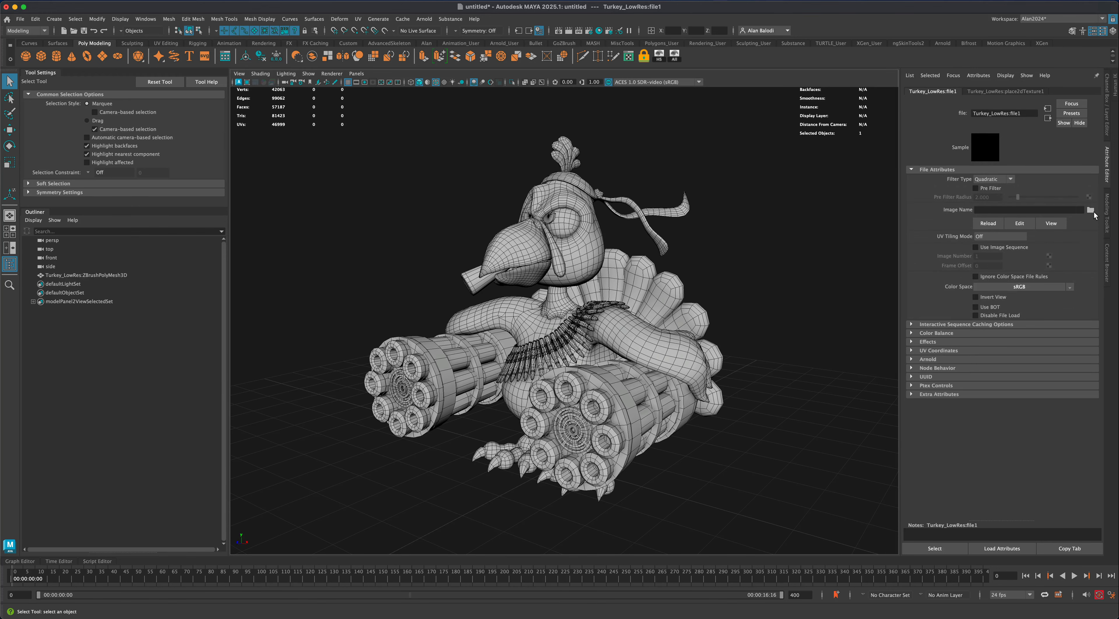
Load Turkey_LowRes_Turkey_LowRes_defaultMat1_BaseColor.png from the textures folder as the File node's image
{"action": "left_click", "coordinate": [1091, 211]}
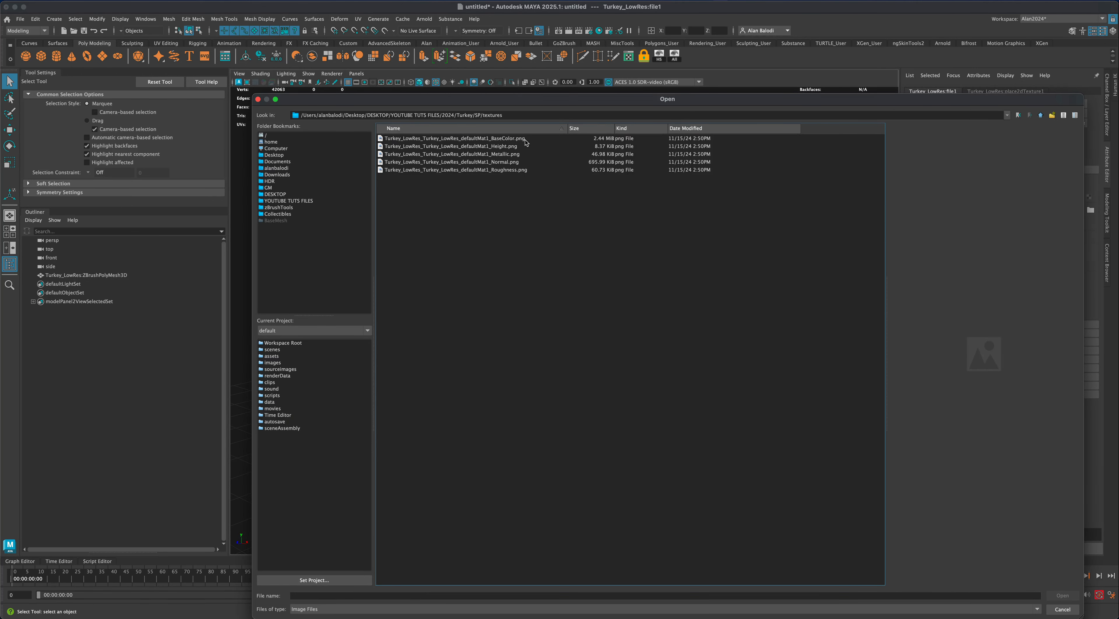
{"action": "left_click", "coordinate": [500, 139]}
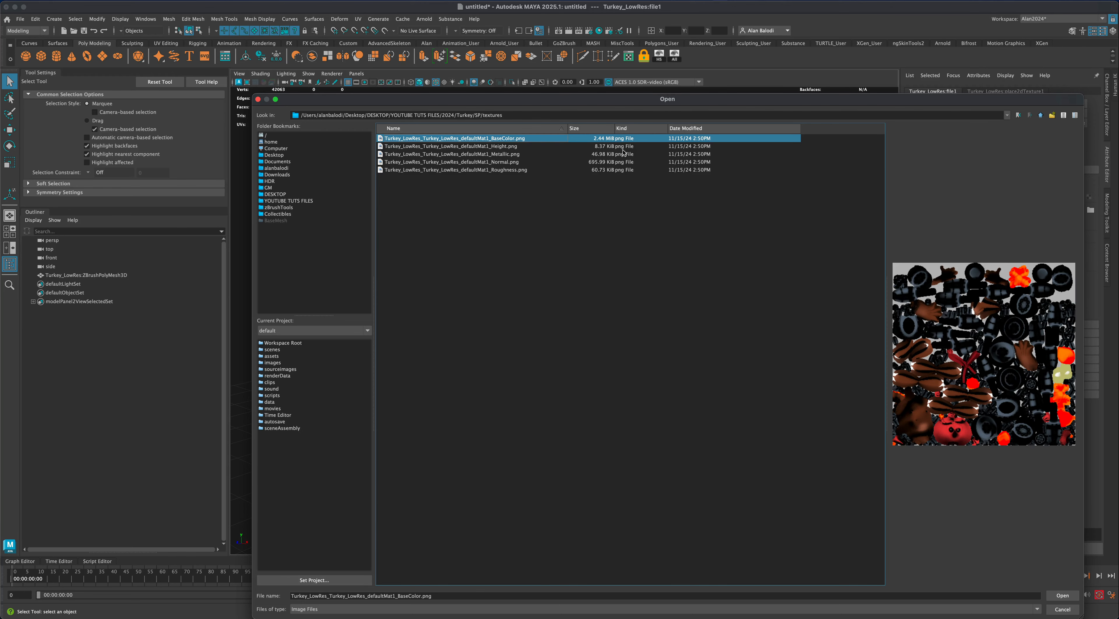
{"action": "left_click", "coordinate": [1062, 596]}
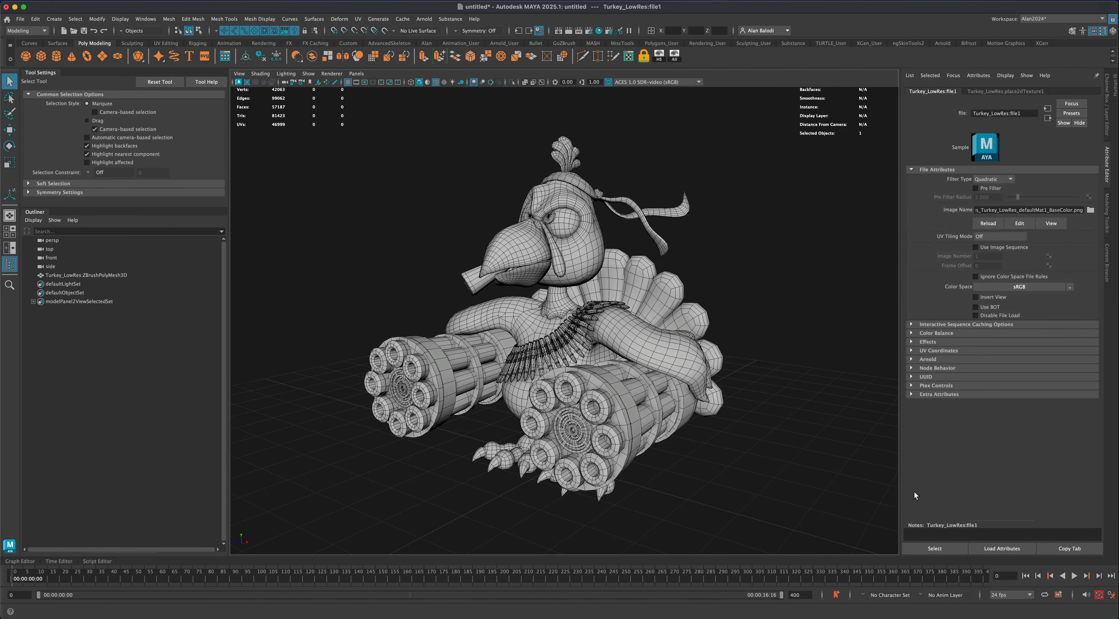
Turn on textured display in the viewport, hide the wireframe overlay and inspect the base color on the turkey from several angles
{"action": "left_click_drag", "start_coordinate": [809, 354], "coordinate": [739, 353], "text": "alt"}
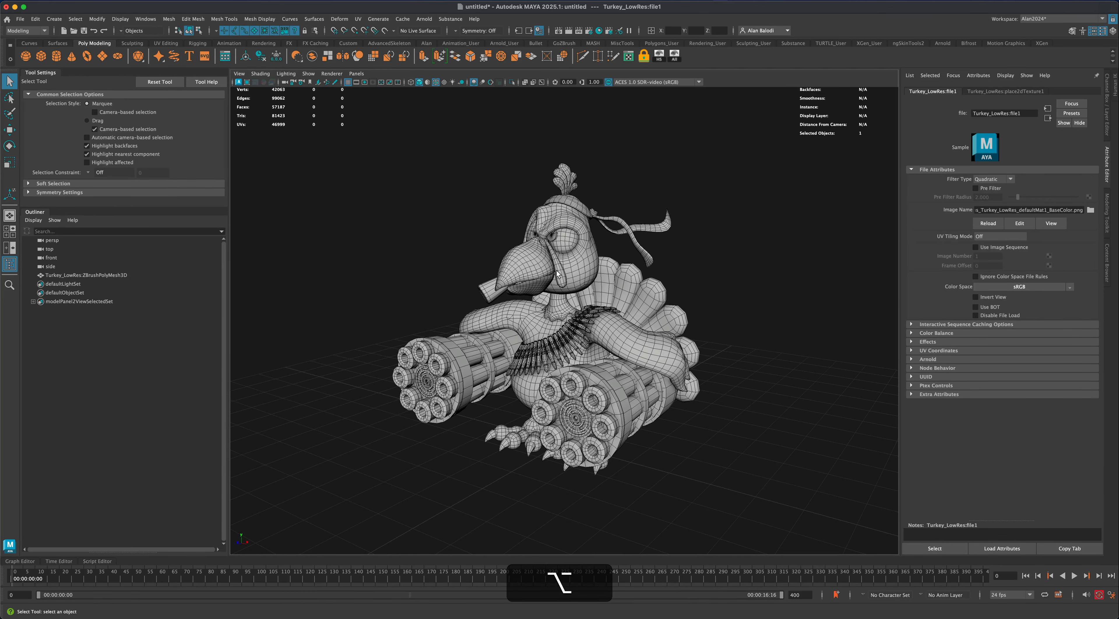
{"action": "left_click_drag", "start_coordinate": [454, 261], "coordinate": [422, 253], "text": "alt"}
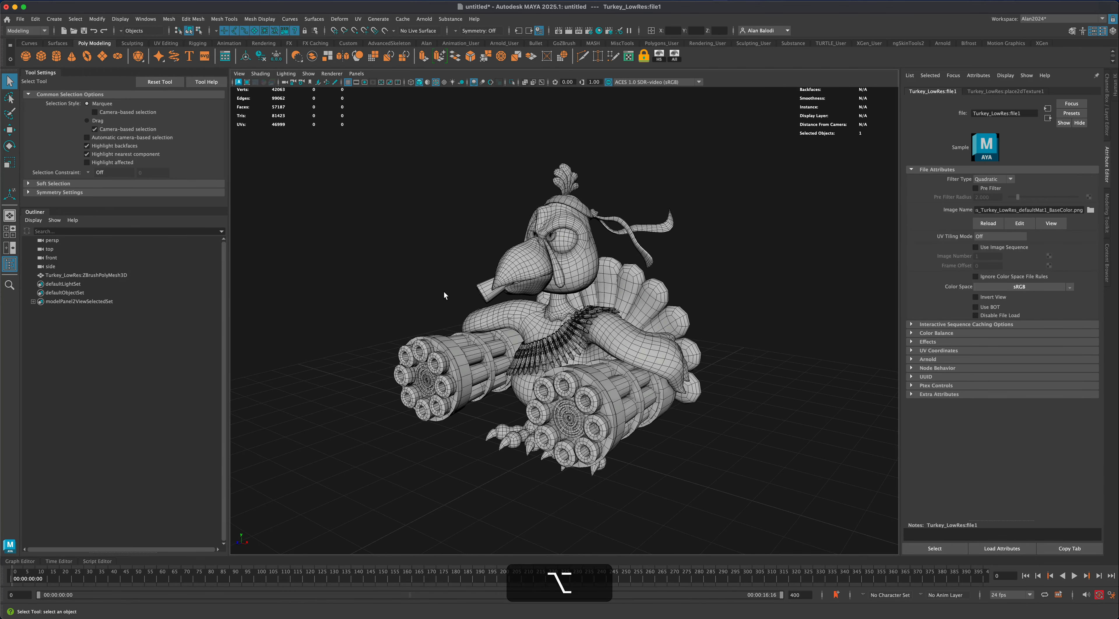
{"action": "right_click_drag", "start_coordinate": [444, 292], "coordinate": [510, 274], "text": "alt"}
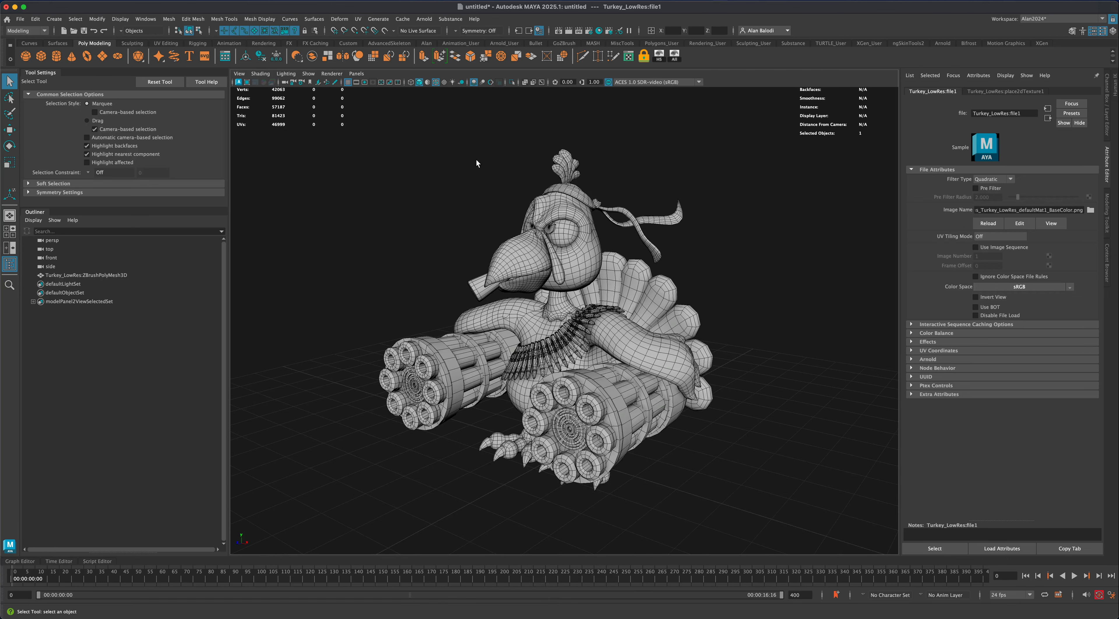
{"action": "left_click", "coordinate": [444, 83]}
{"action": "mouse_move", "coordinate": [414, 277]}
{"action": "left_mouse_down", "text": "alt"}
{"action": "mouse_move", "coordinate": [483, 275]}
{"action": "mouse_move", "coordinate": [413, 292]}
{"action": "left_mouse_up", "text": "alt"}
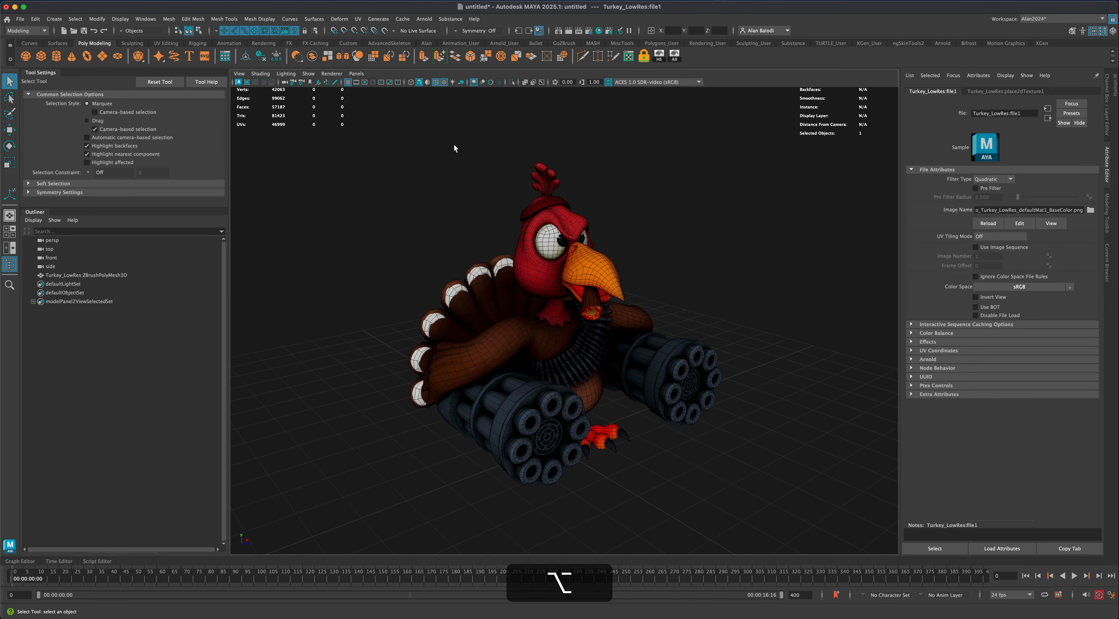
{"action": "left_click", "coordinate": [435, 83]}
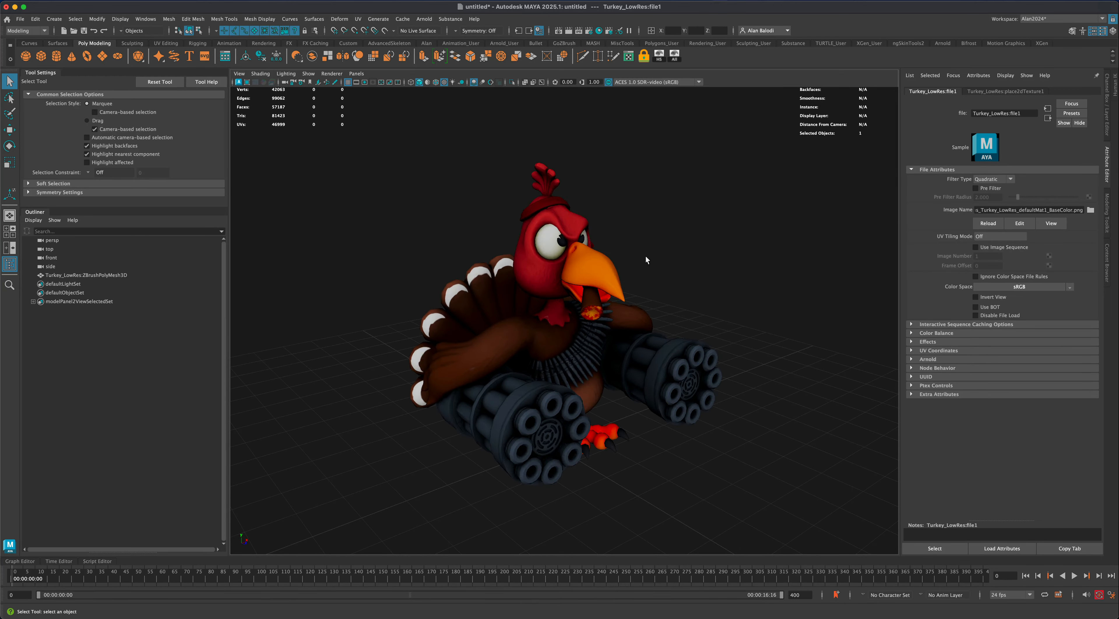
{"action": "mouse_move", "coordinate": [645, 257]}
{"action": "left_mouse_down", "text": "alt"}
{"action": "mouse_move", "coordinate": [660, 293]}
{"action": "mouse_move", "coordinate": [640, 292]}
{"action": "mouse_move", "coordinate": [635, 345]}
{"action": "mouse_move", "coordinate": [643, 337]}
{"action": "left_mouse_up", "text": "alt"}
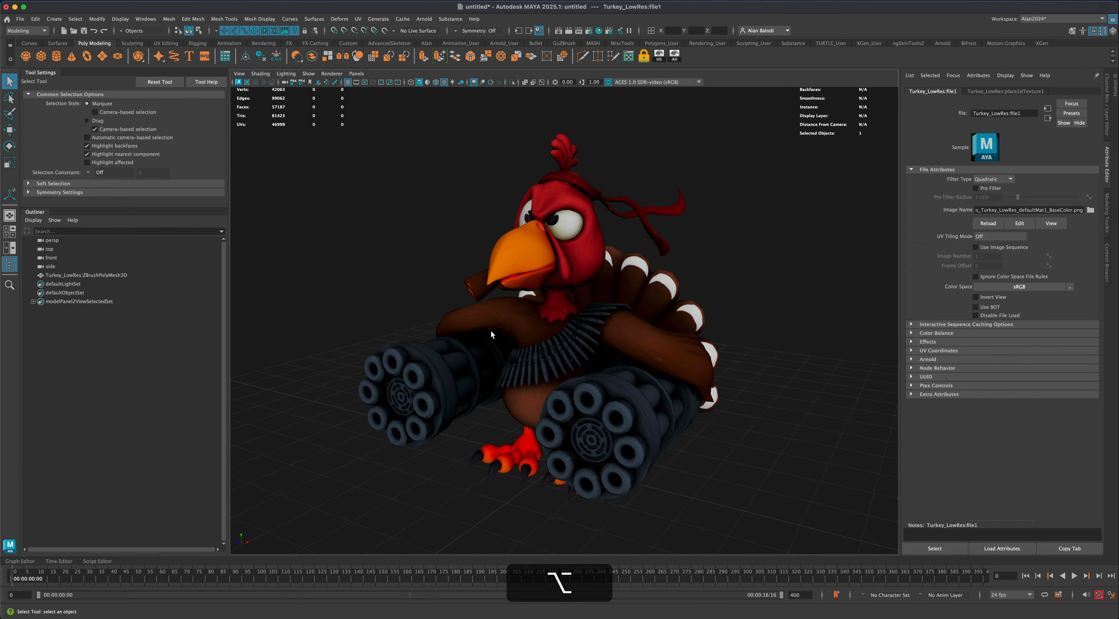
{"action": "left_click_drag", "start_coordinate": [585, 418], "coordinate": [499, 266], "text": "alt"}
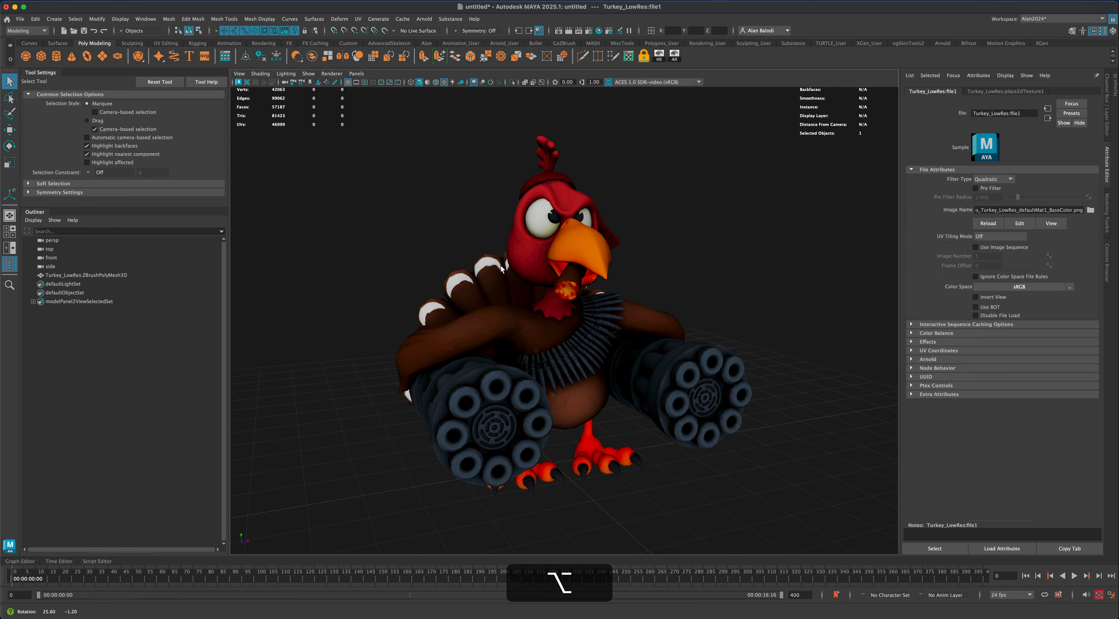
Toggle a viewport lighting effect and check the base color on the turkey from another angle
{"action": "left_click", "coordinate": [475, 84]}
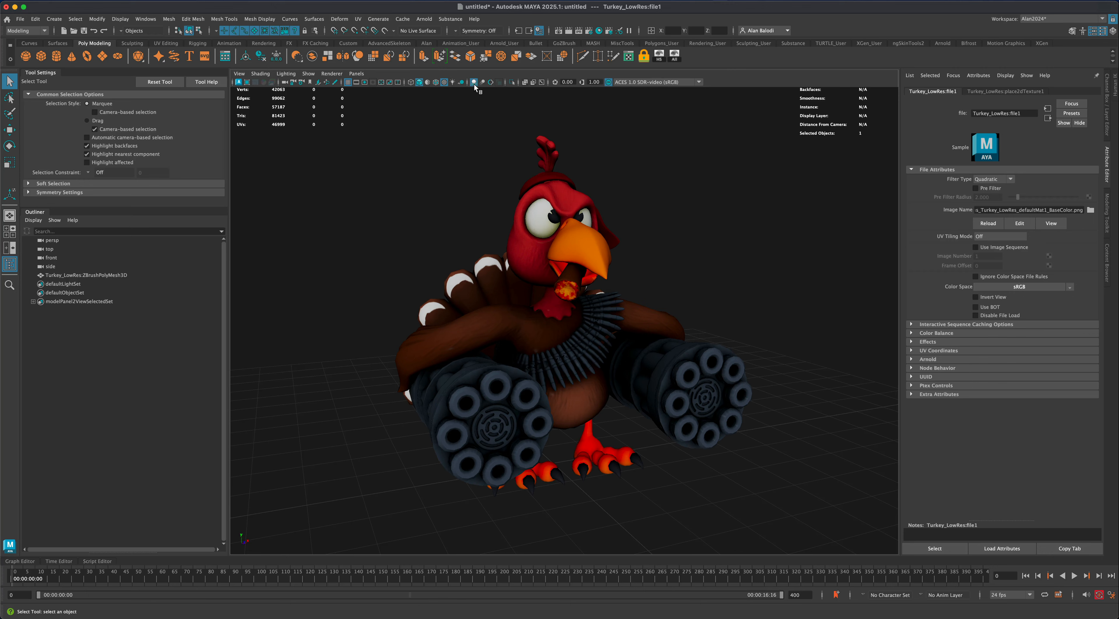
{"action": "left_click_drag", "start_coordinate": [625, 304], "coordinate": [687, 296], "text": "alt"}
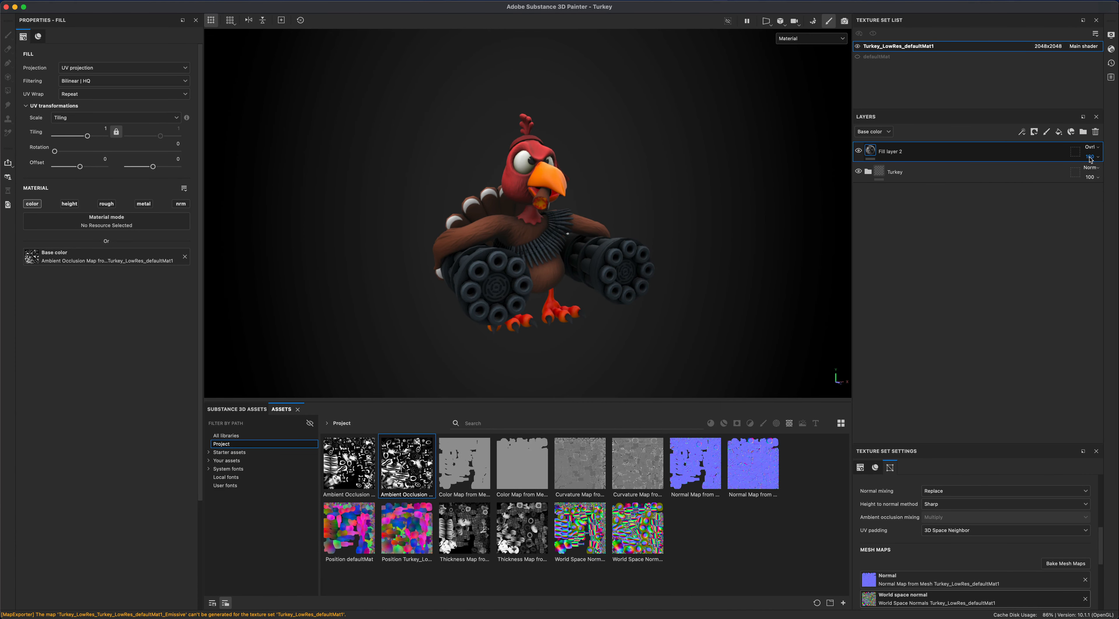
Switch to Substance 3D Painter and inspect the turkey with only the base color channel displayed
{"action": "left_click", "coordinate": [1091, 156]}
{"action": "mouse_move", "coordinate": [1115, 174]}
{"action": "left_mouse_down"}
{"action": "mouse_move", "coordinate": [1043, 174]}
{"action": "mouse_move", "coordinate": [1114, 175]}
{"action": "left_mouse_up"}
{"action": "left_click", "coordinate": [794, 40]}
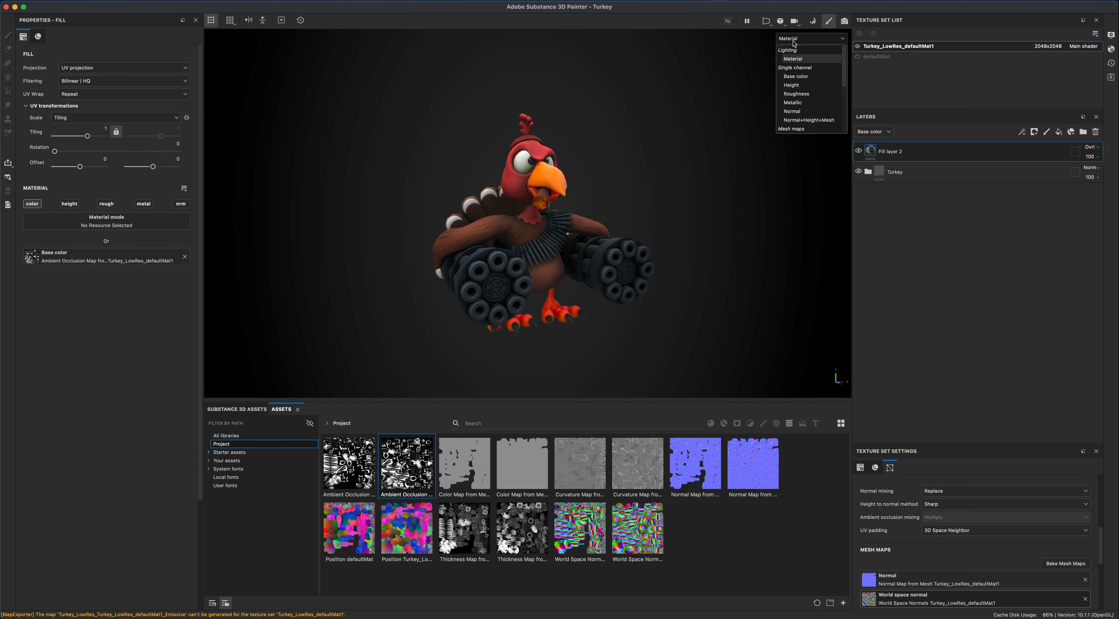
{"action": "left_click", "coordinate": [794, 77]}
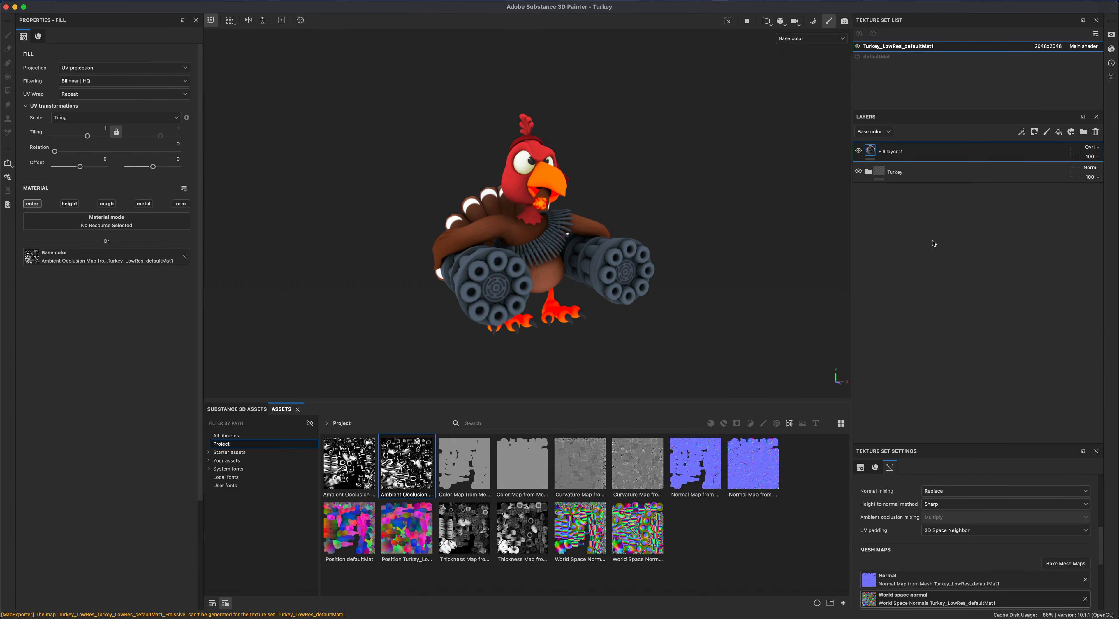
{"action": "scroll", "coordinate": [607, 265], "scroll_direction": "up", "scroll_amount": 3}
{"action": "left_click_drag", "start_coordinate": [719, 283], "coordinate": [725, 285], "text": "alt"}
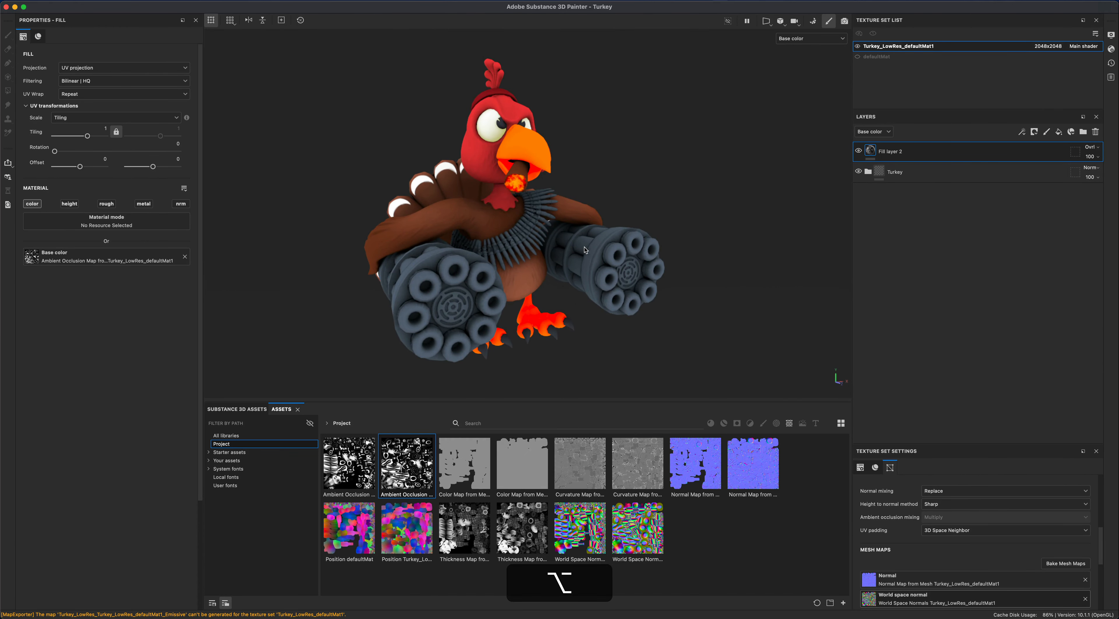
Reduce the base color opacity of the ambient occlusion layer Fill layer 2 to about 85, checking the result on the turkey
{"action": "left_click", "coordinate": [1091, 159]}
{"action": "mouse_move", "coordinate": [1115, 173]}
{"action": "left_mouse_down"}
{"action": "mouse_move", "coordinate": [1073, 172]}
{"action": "mouse_move", "coordinate": [1118, 177]}
{"action": "mouse_move", "coordinate": [1102, 182]}
{"action": "left_mouse_up"}
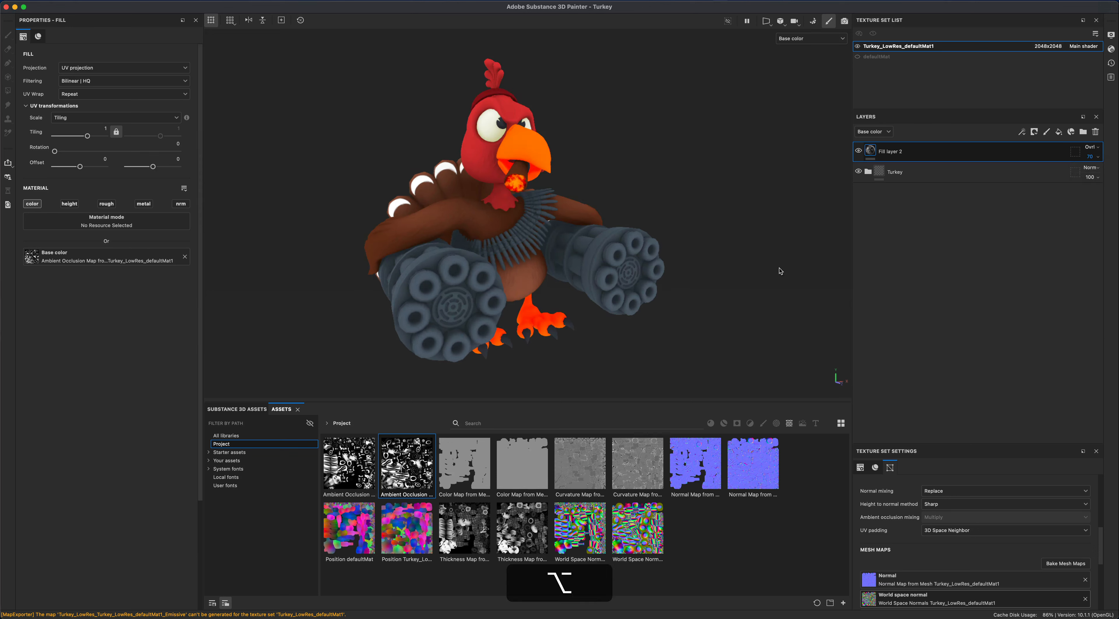
{"action": "left_click_drag", "start_coordinate": [780, 270], "coordinate": [791, 264], "text": "alt"}
{"action": "left_click", "coordinate": [1097, 157]}
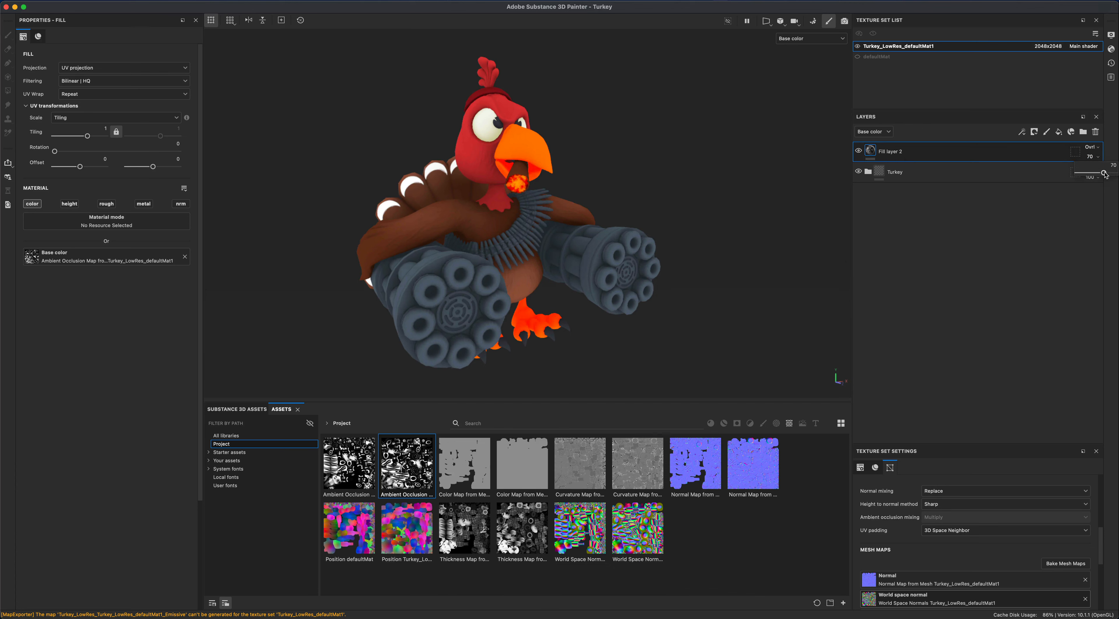
{"action": "left_click_drag", "start_coordinate": [1103, 172], "coordinate": [1108, 173]}
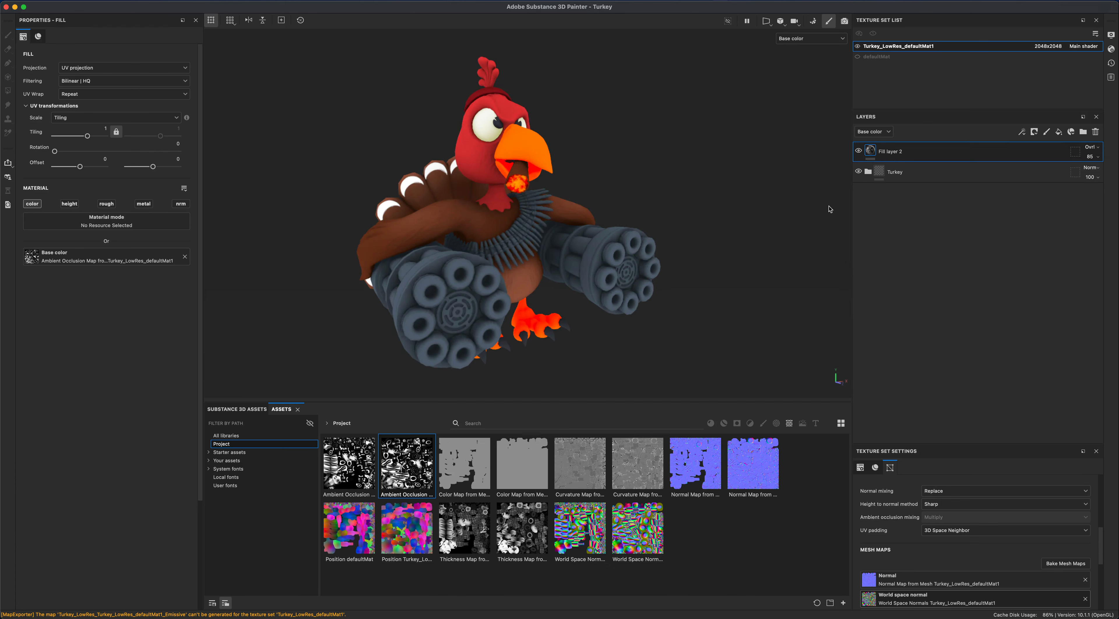
{"action": "left_click_drag", "start_coordinate": [782, 231], "coordinate": [665, 249], "text": "alt"}
Re-export the turkey's textures as 8-bit 2048 PNGs with the PBR Metallic Roughness template and save the export settings
{"action": "left_click", "coordinate": [94, 5]}
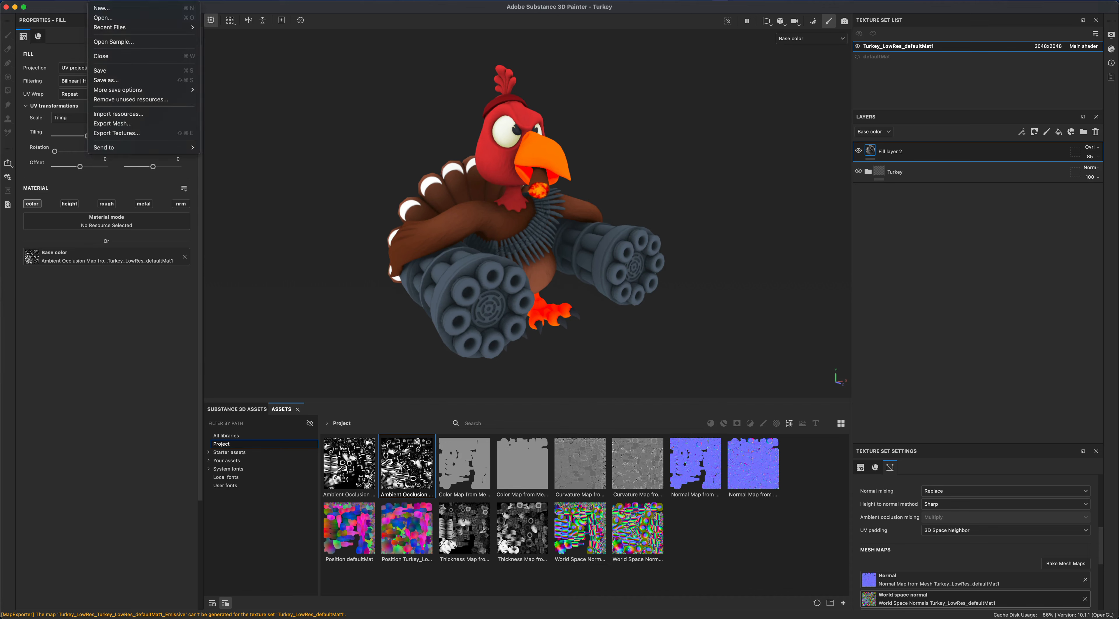
{"action": "left_click", "coordinate": [126, 133]}
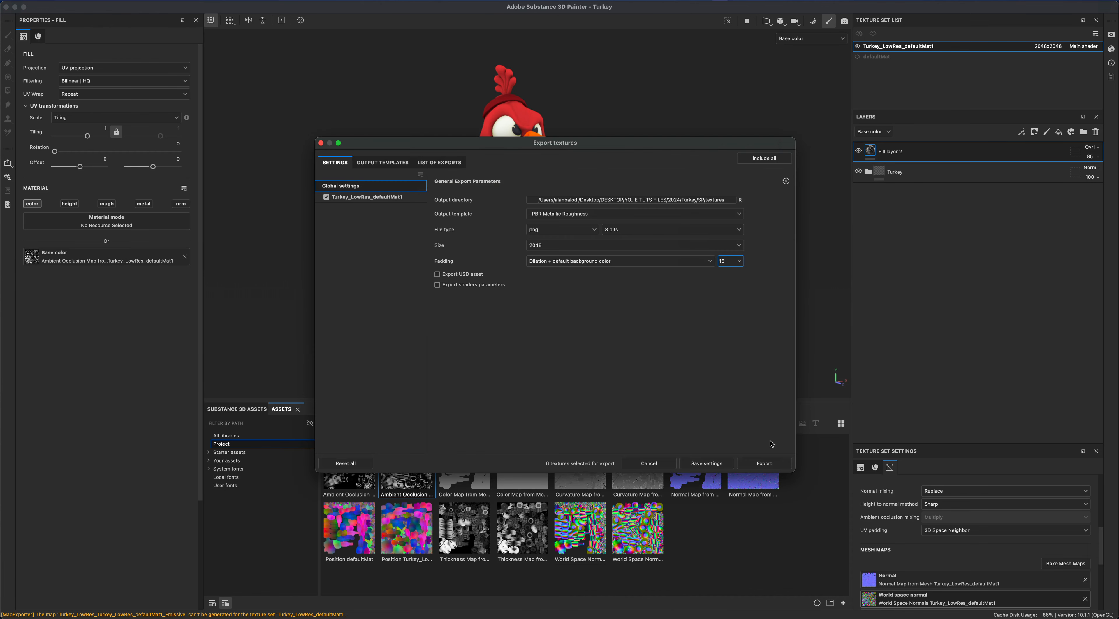
{"action": "left_click", "coordinate": [766, 464]}
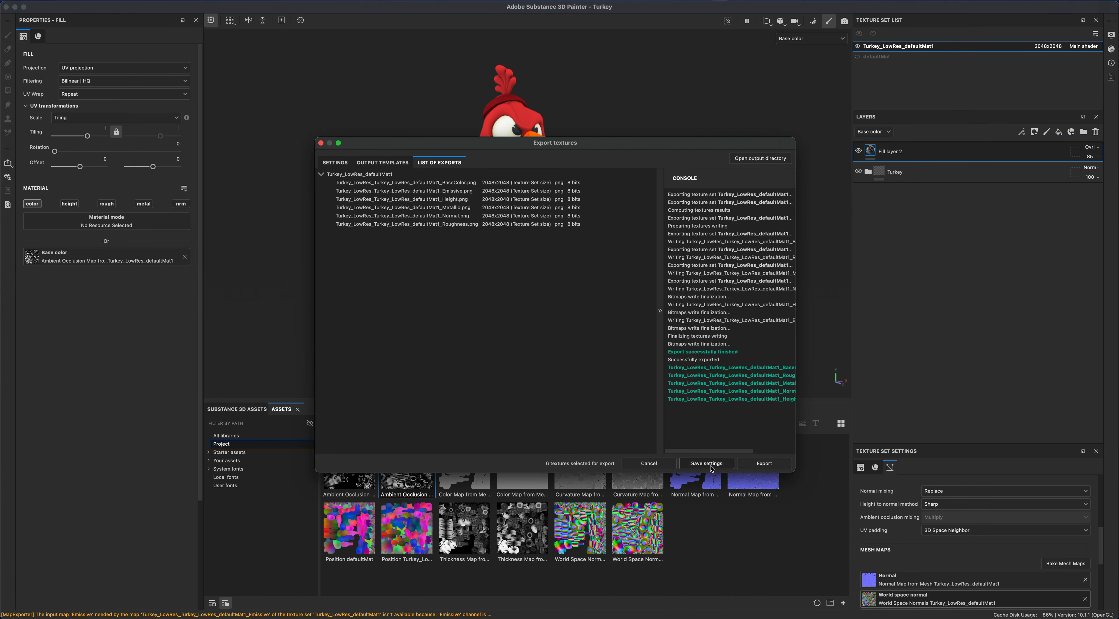
{"action": "left_click", "coordinate": [709, 466]}
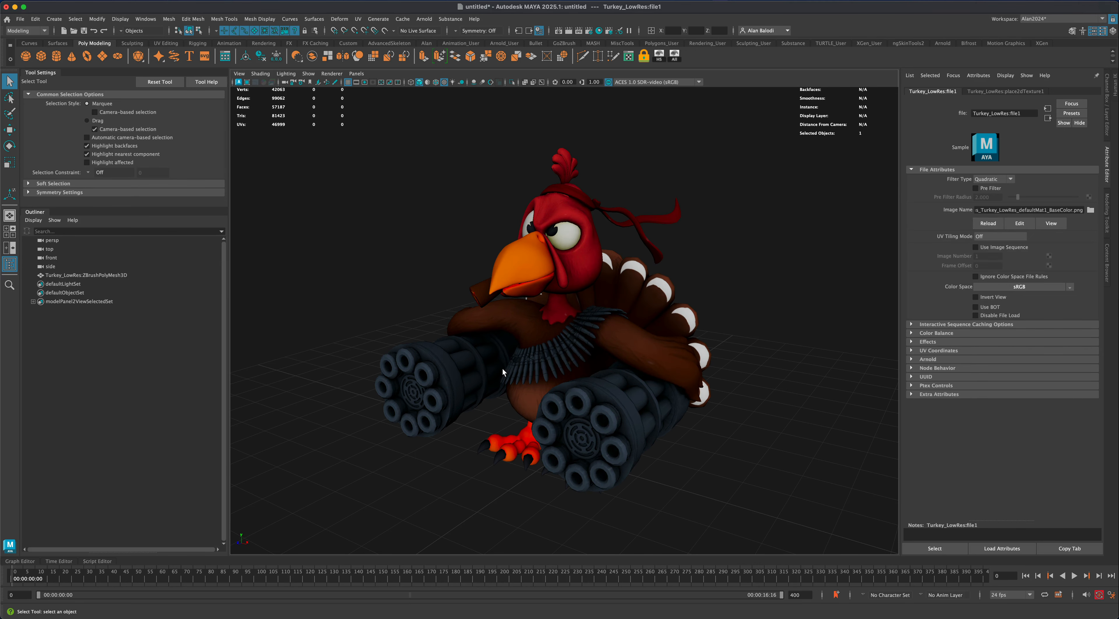
Switch back to Maya, try a higher exposure on the base color File node and undo the change
{"action": "left_click_drag", "start_coordinate": [672, 378], "coordinate": [813, 322], "text": "alt"}
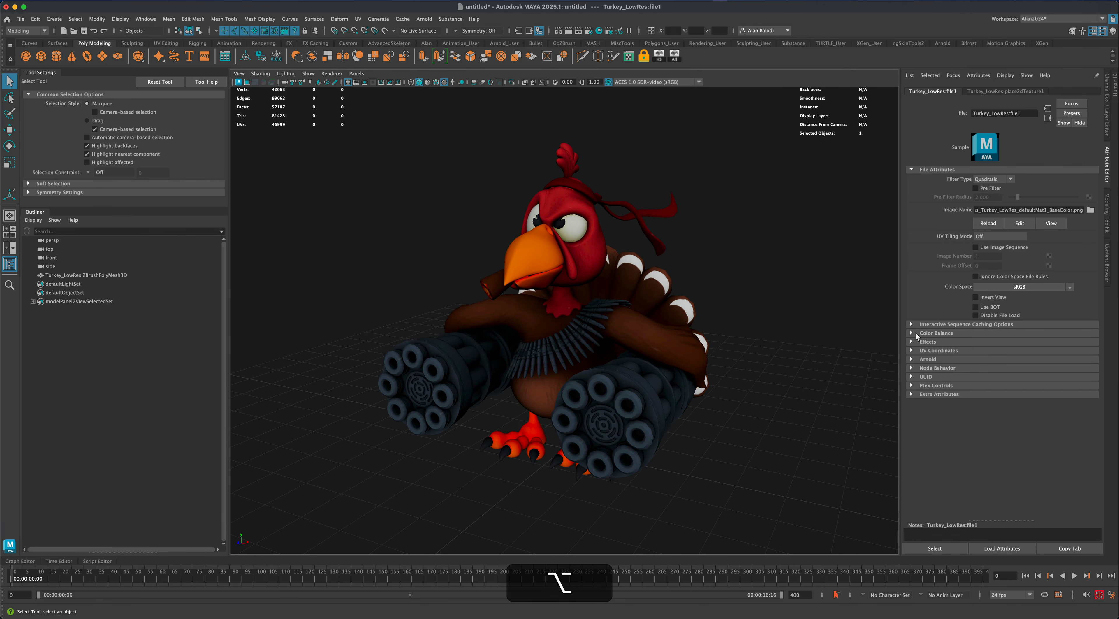
{"action": "left_click", "coordinate": [929, 333]}
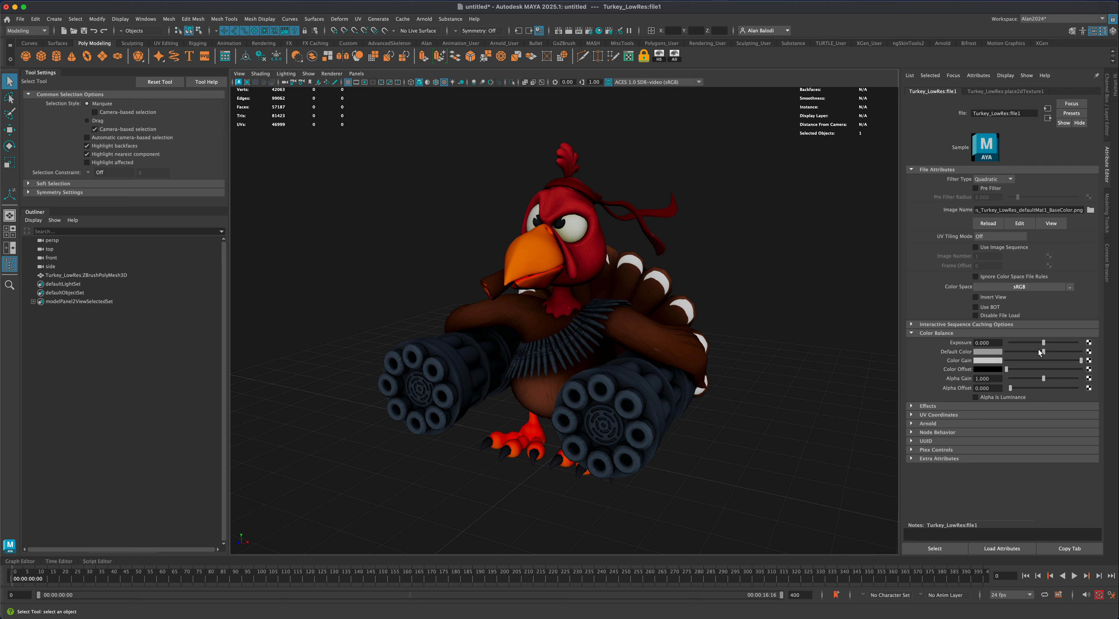
{"action": "left_click_drag", "start_coordinate": [1044, 344], "coordinate": [1051, 346]}
{"action": "key", "text": "super+z"}
Inspect the updated base color on the turkey's head, feathers, guns and feet from several angles
{"action": "left_click_drag", "start_coordinate": [816, 341], "coordinate": [786, 356], "text": "alt"}
{"action": "right_click_drag", "start_coordinate": [785, 380], "coordinate": [782, 392], "text": "alt"}
{"action": "left_click_drag", "start_coordinate": [782, 392], "coordinate": [823, 404], "text": "alt"}
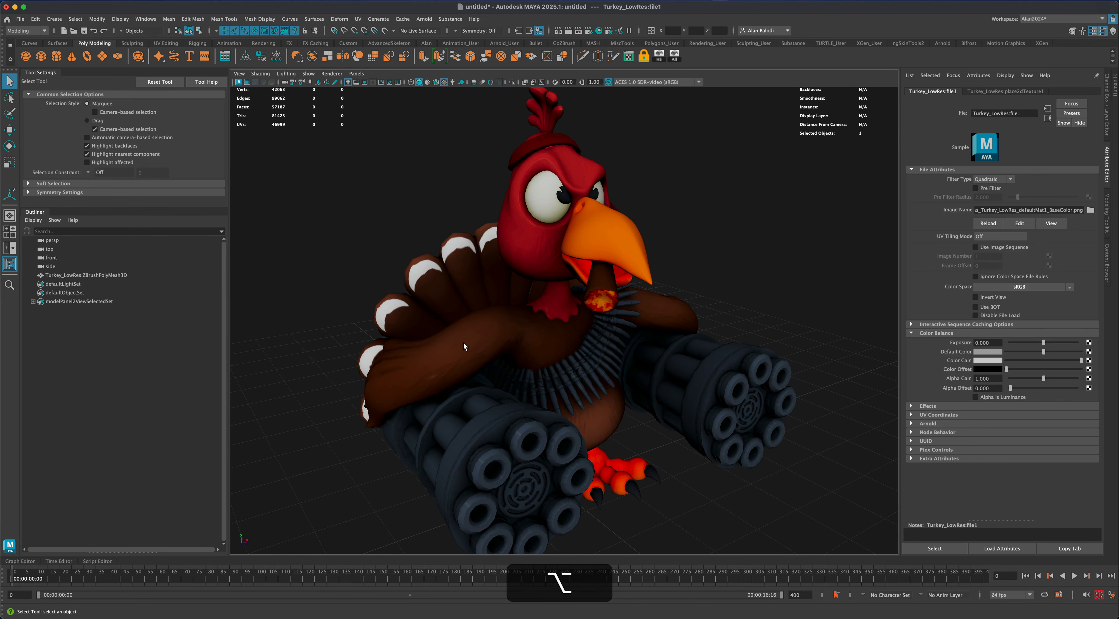
{"action": "left_click_drag", "start_coordinate": [456, 345], "coordinate": [642, 356], "text": "alt"}
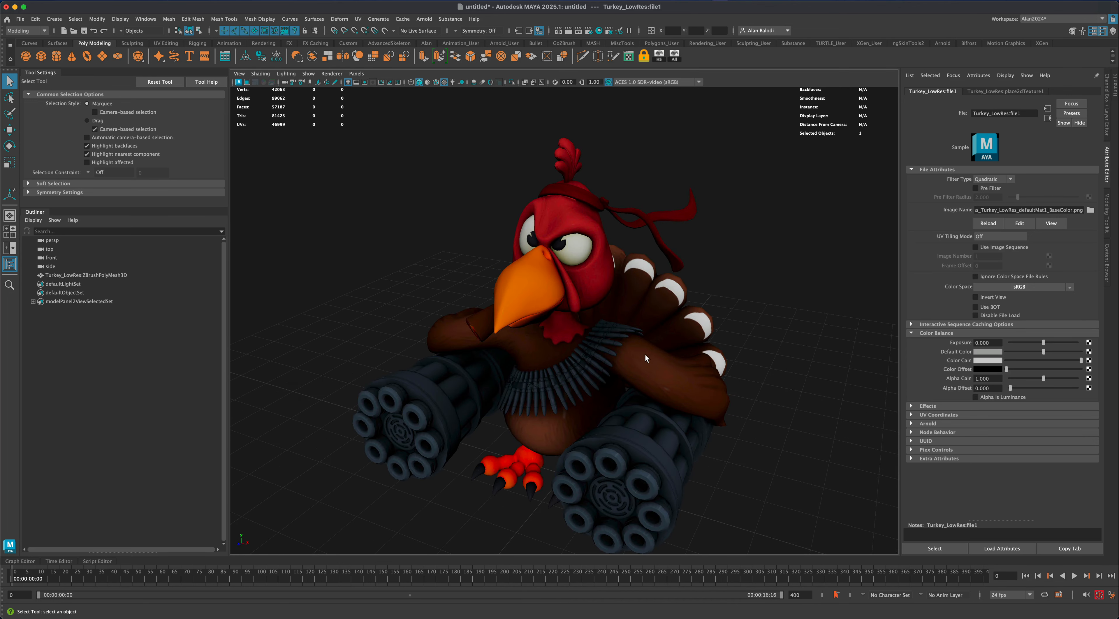
{"action": "left_click_drag", "start_coordinate": [638, 362], "coordinate": [640, 362], "text": "alt"}
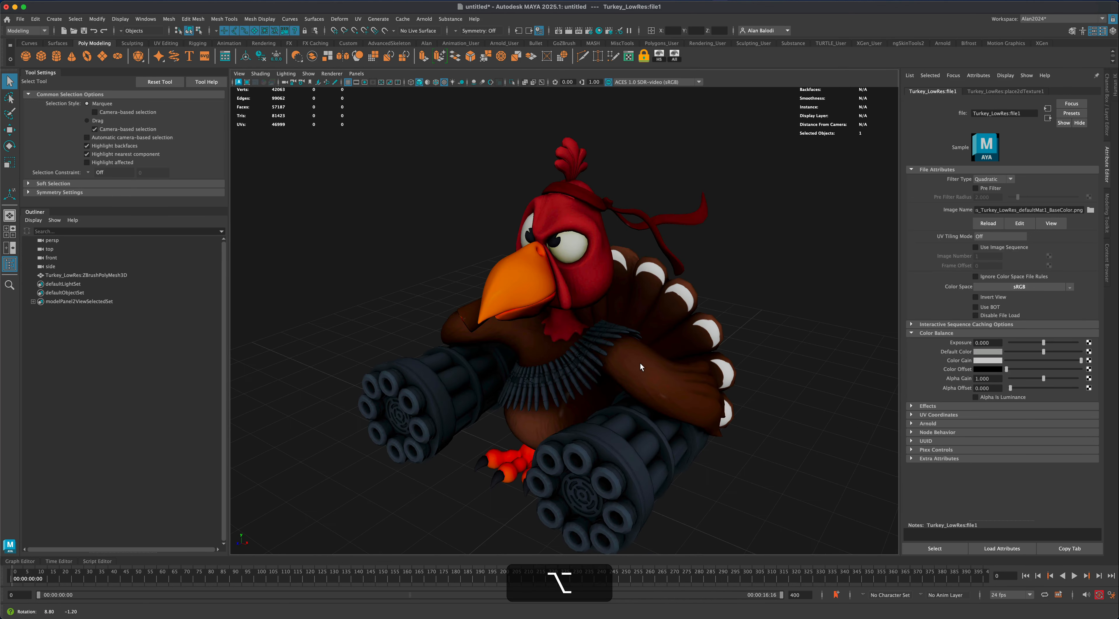
{"action": "left_click_drag", "start_coordinate": [584, 267], "coordinate": [585, 316], "text": "alt"}
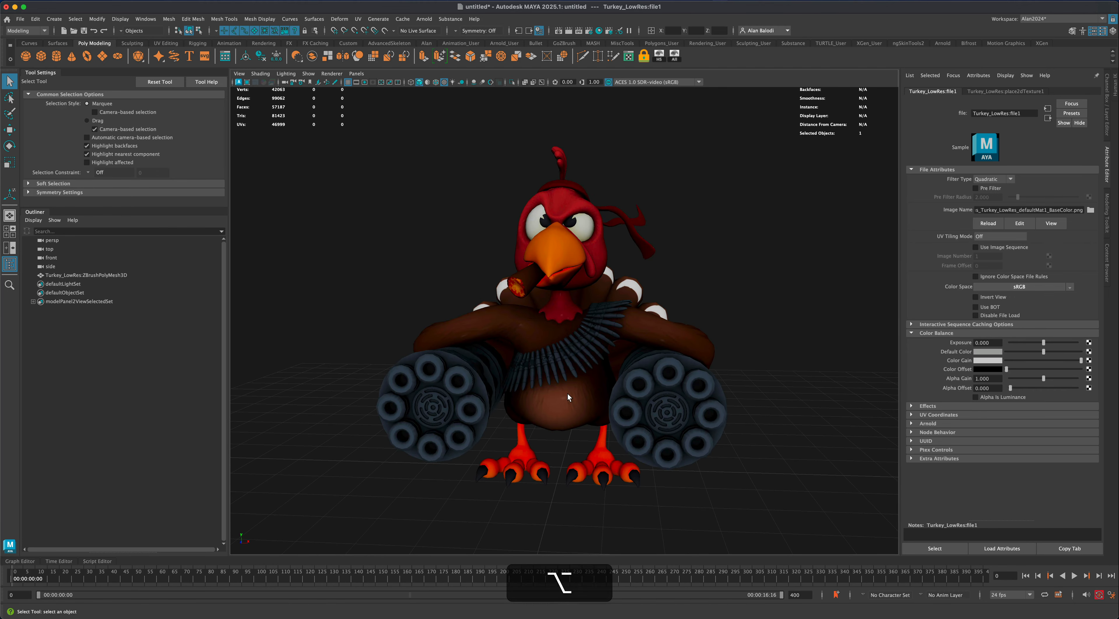
{"action": "left_click_drag", "start_coordinate": [568, 393], "coordinate": [646, 360], "text": "alt"}
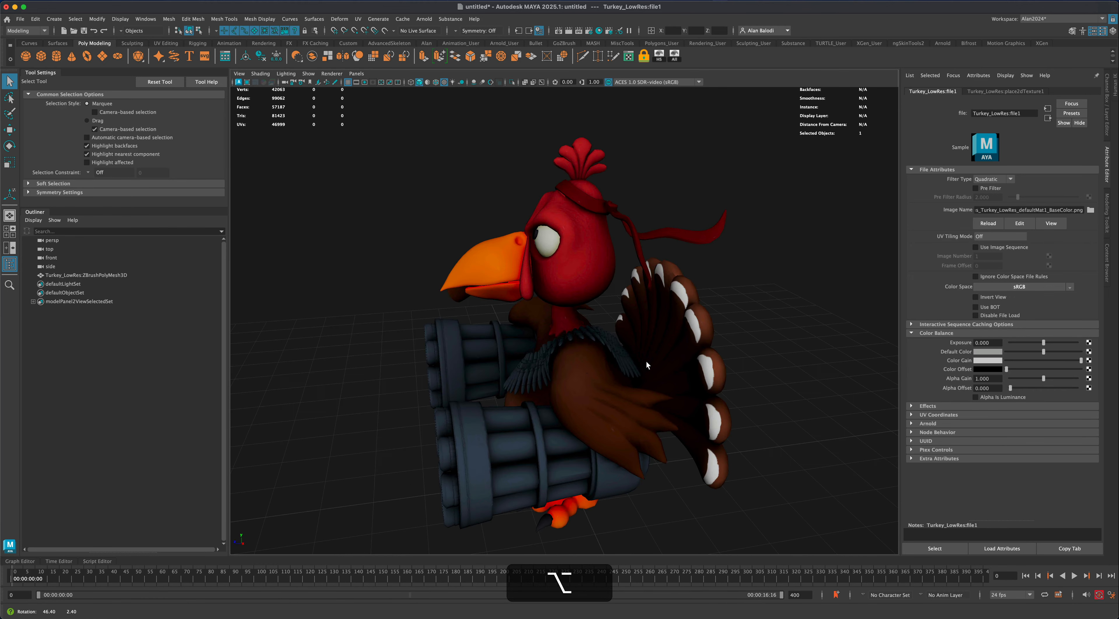
{"action": "left_click_drag", "start_coordinate": [576, 375], "coordinate": [583, 330], "text": "alt"}
Select the turkey mesh and map a File texture to the bump mapping of its aiStandardSurface material
{"action": "left_click", "coordinate": [631, 326]}
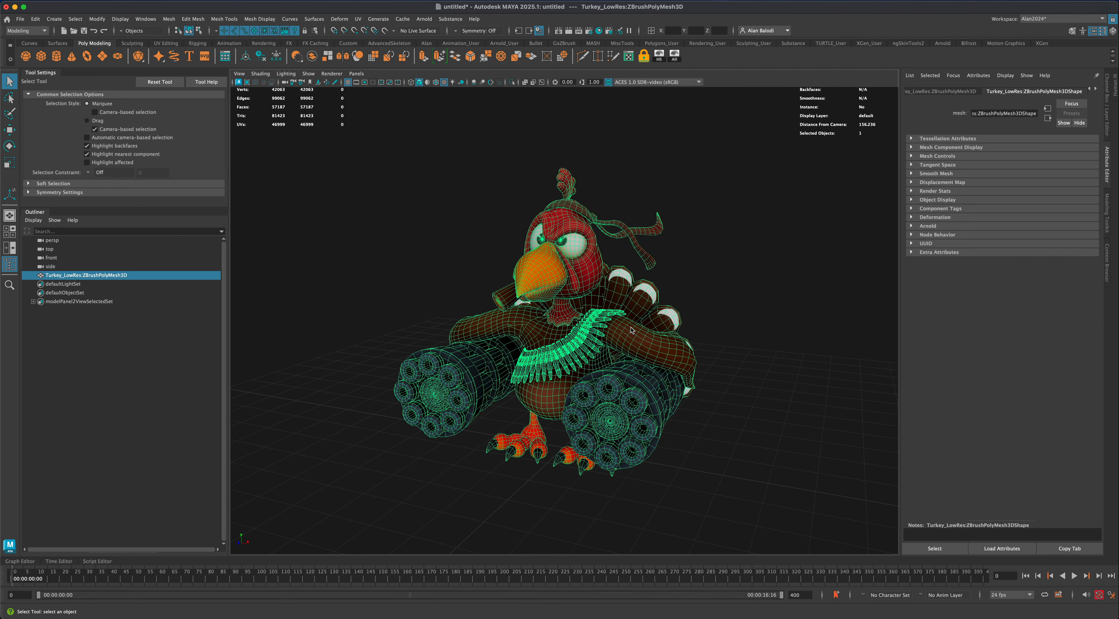
{"action": "right_click_drag", "start_coordinate": [630, 326], "coordinate": [652, 543]}
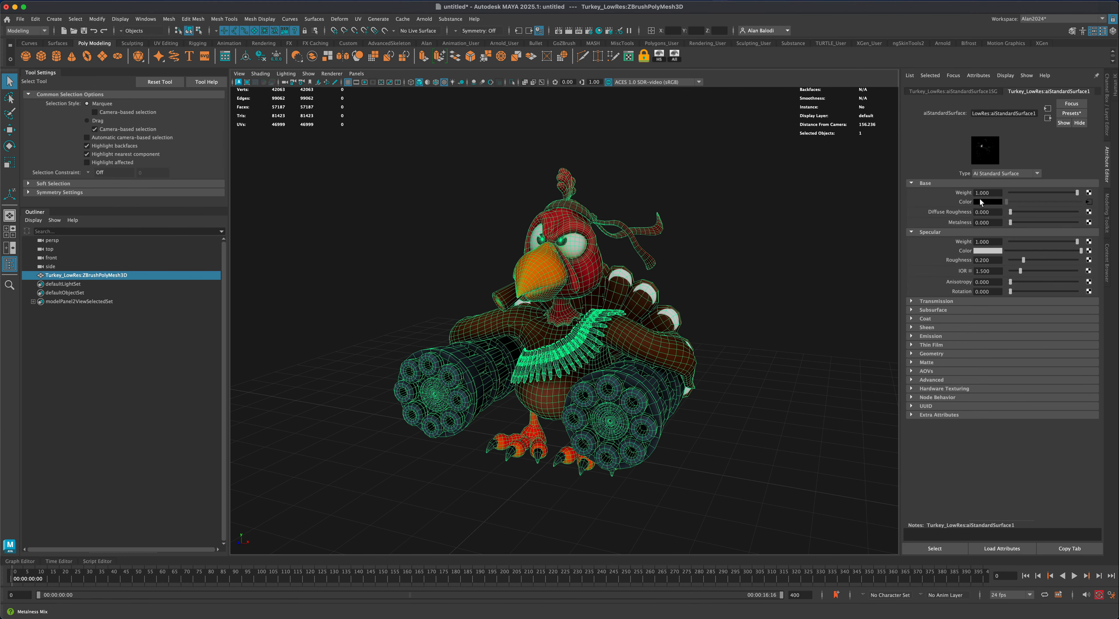
{"action": "left_click", "coordinate": [926, 353]}
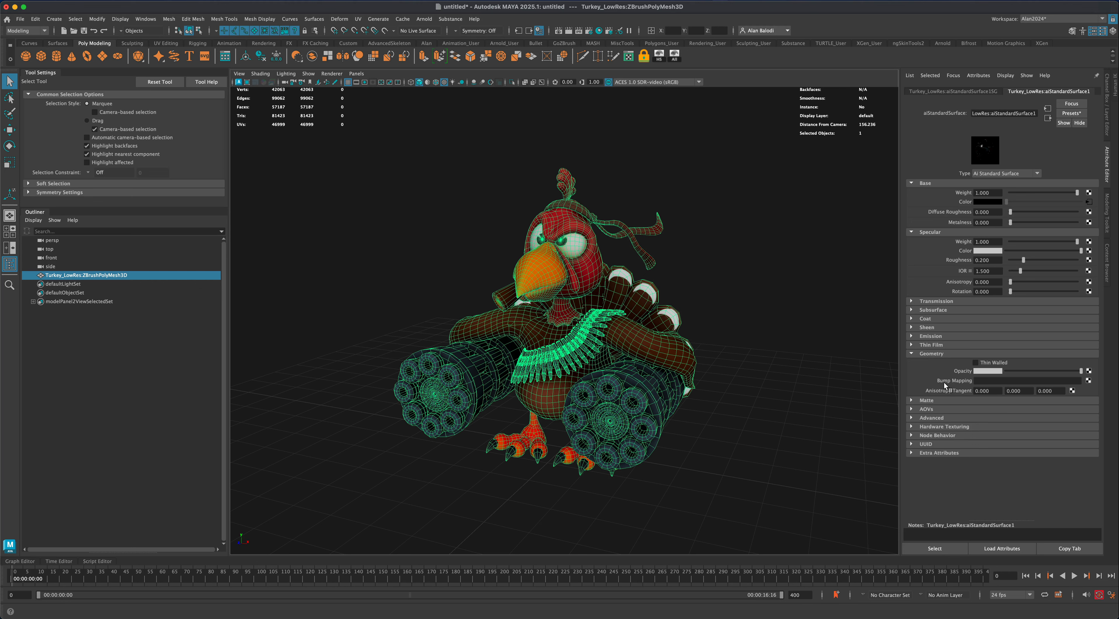
{"action": "left_click", "coordinate": [1088, 381]}
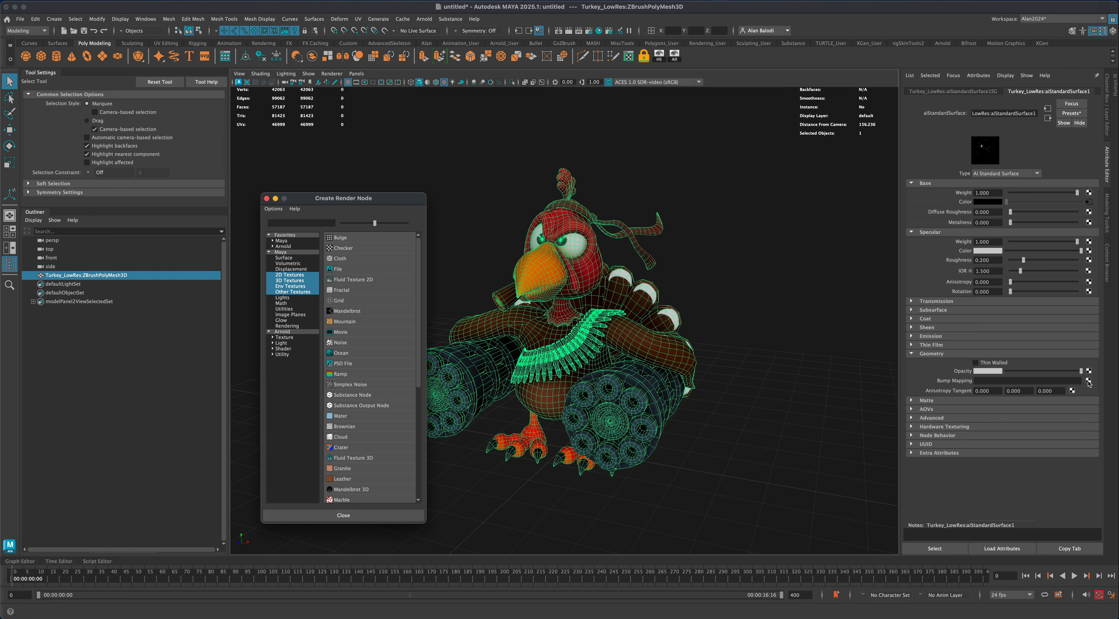
{"action": "left_click", "coordinate": [387, 268]}
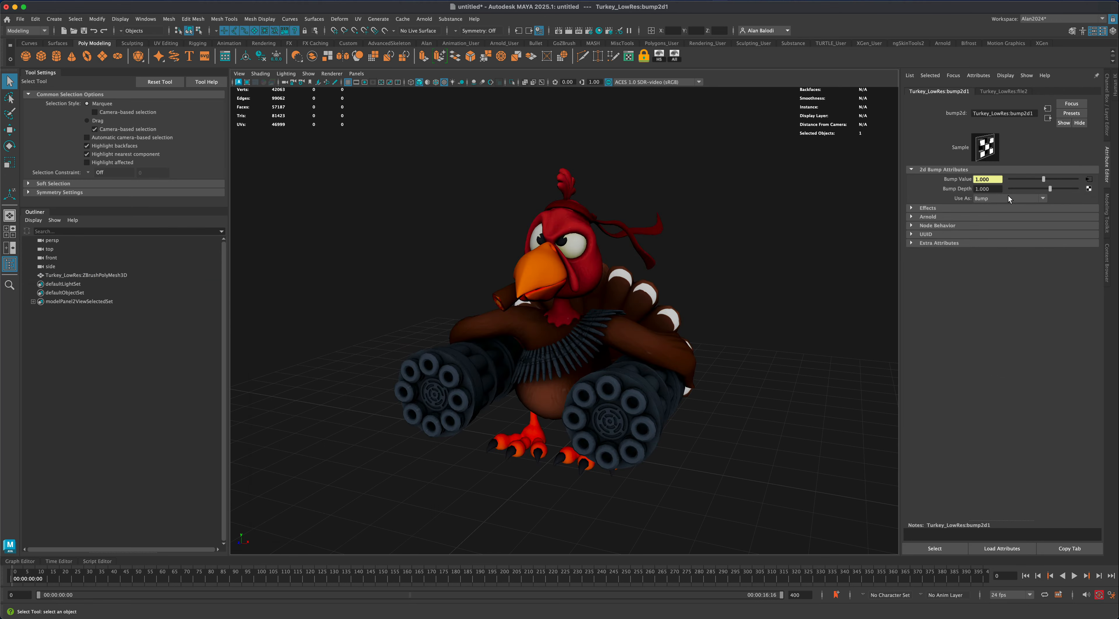
Set the bump node to use Tangent Space Normals and load Turkey_LowRes_Turkey_LowRes_defaultMat1_Normal.png as its File node's image
{"action": "left_click", "coordinate": [1008, 198]}
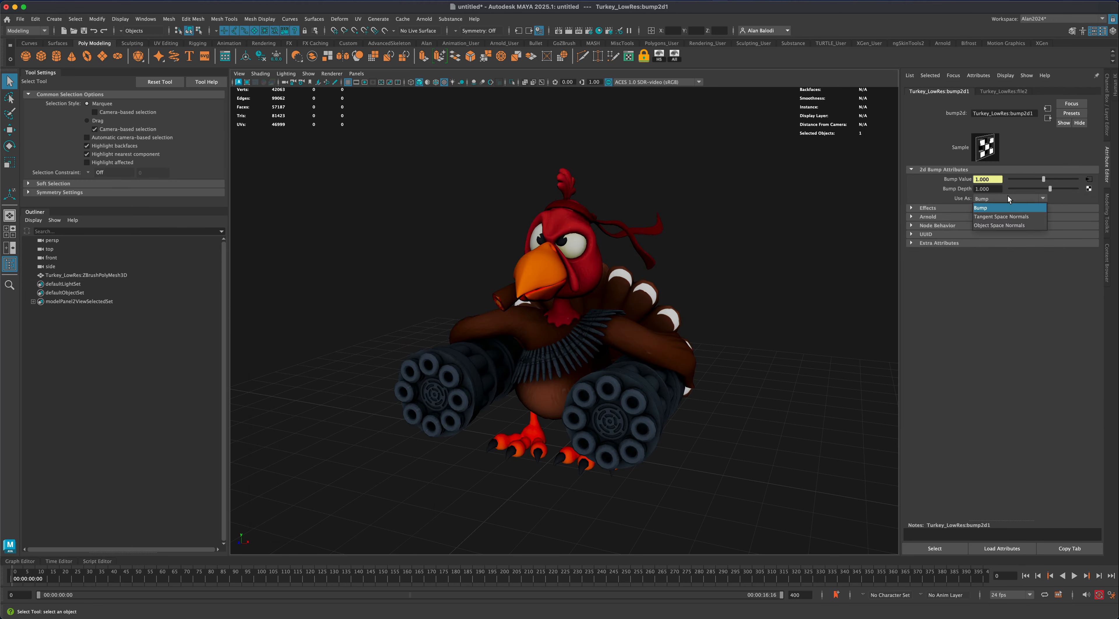
{"action": "left_click", "coordinate": [1011, 218]}
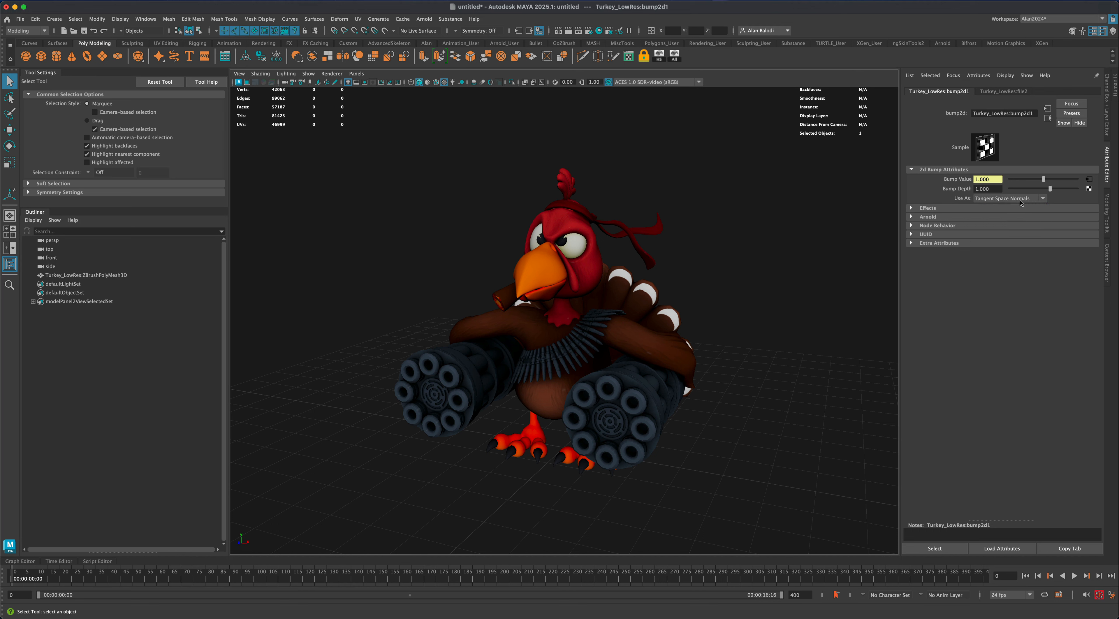
{"action": "left_click", "coordinate": [1090, 180]}
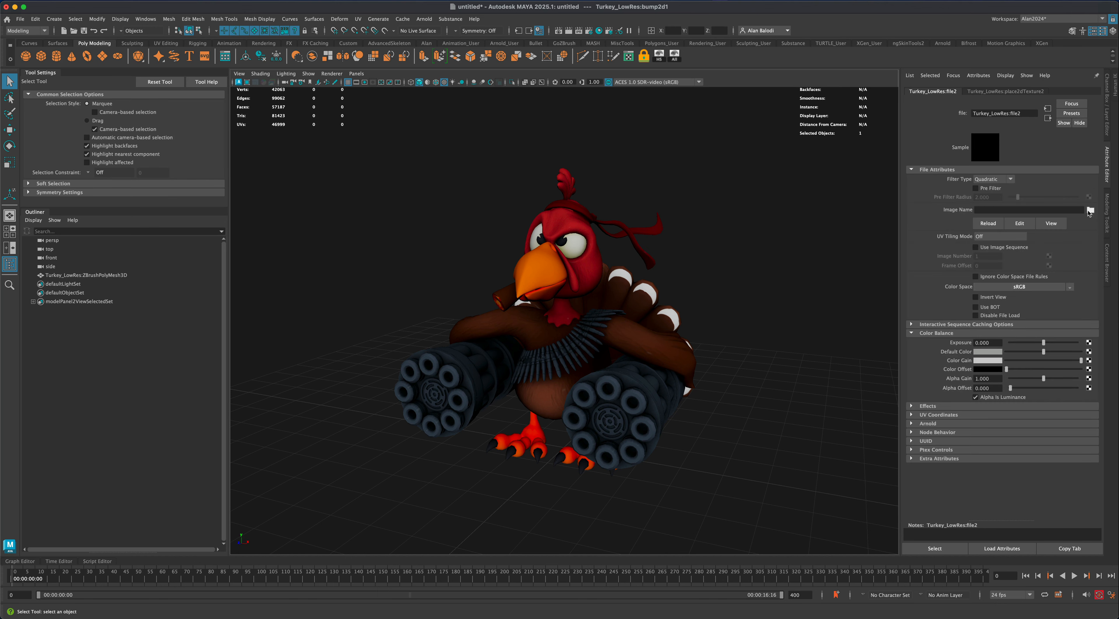
{"action": "left_click", "coordinate": [1091, 210]}
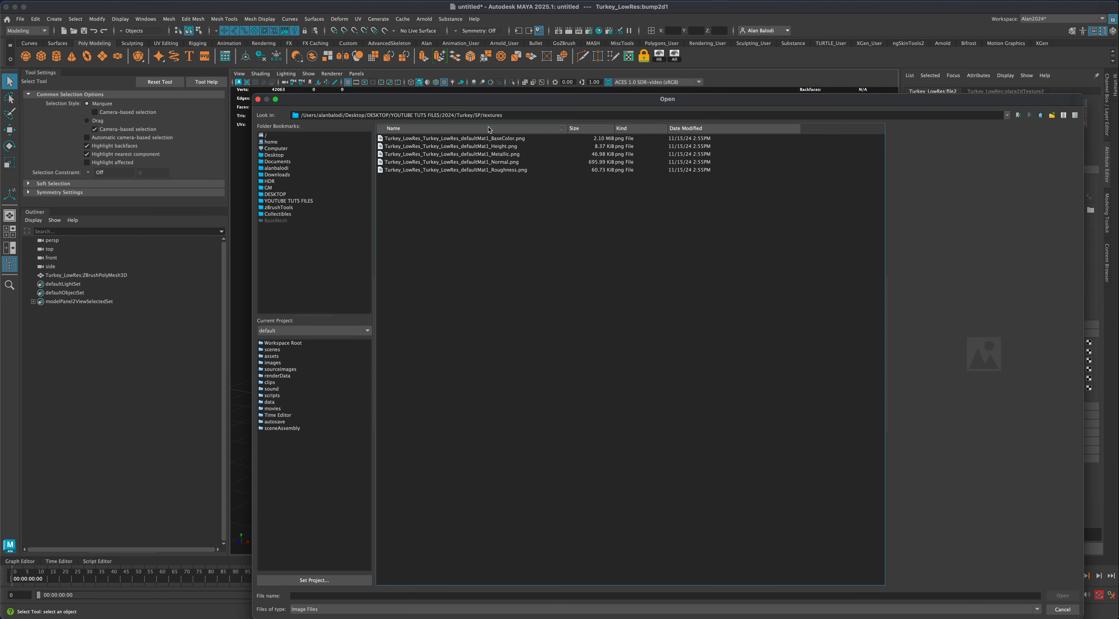
{"action": "left_click", "coordinate": [503, 163]}
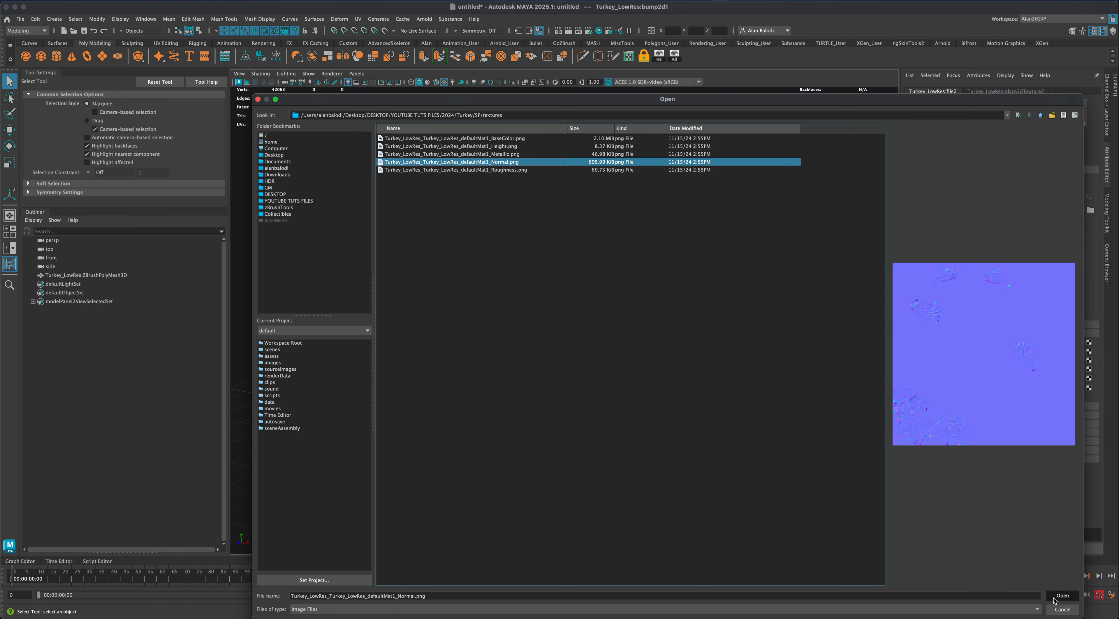
{"action": "left_click", "coordinate": [1063, 595]}
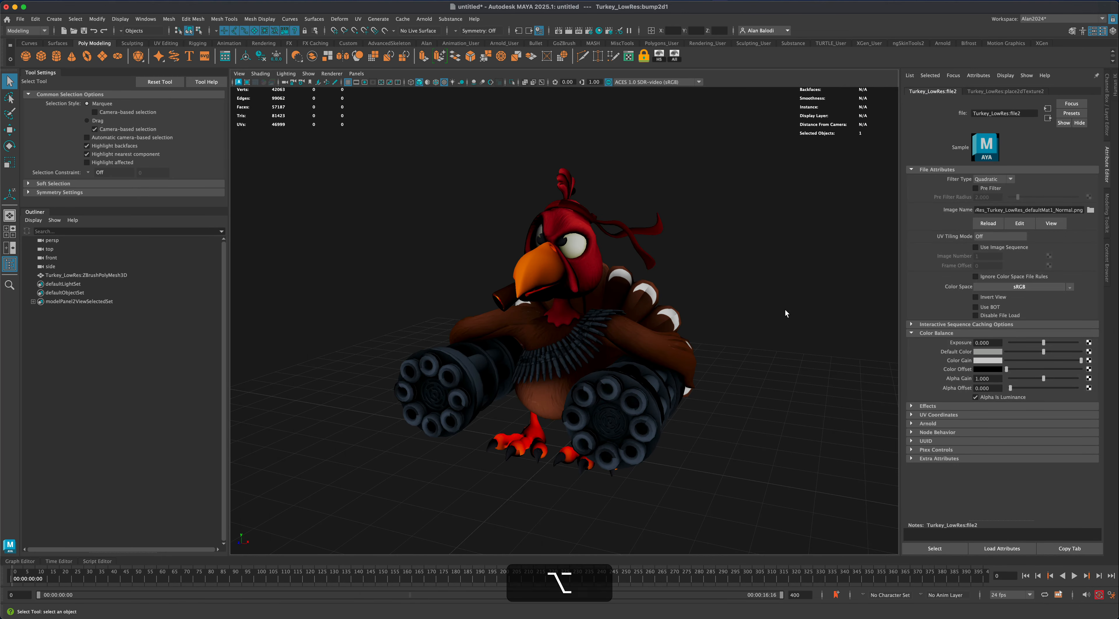
Set the normal map File node's color space to Raw and check the surface detail on the turkey from several angles
{"action": "left_click_drag", "start_coordinate": [785, 310], "coordinate": [667, 384], "text": "alt"}
{"action": "left_click_drag", "start_coordinate": [511, 383], "coordinate": [467, 436], "text": "alt"}
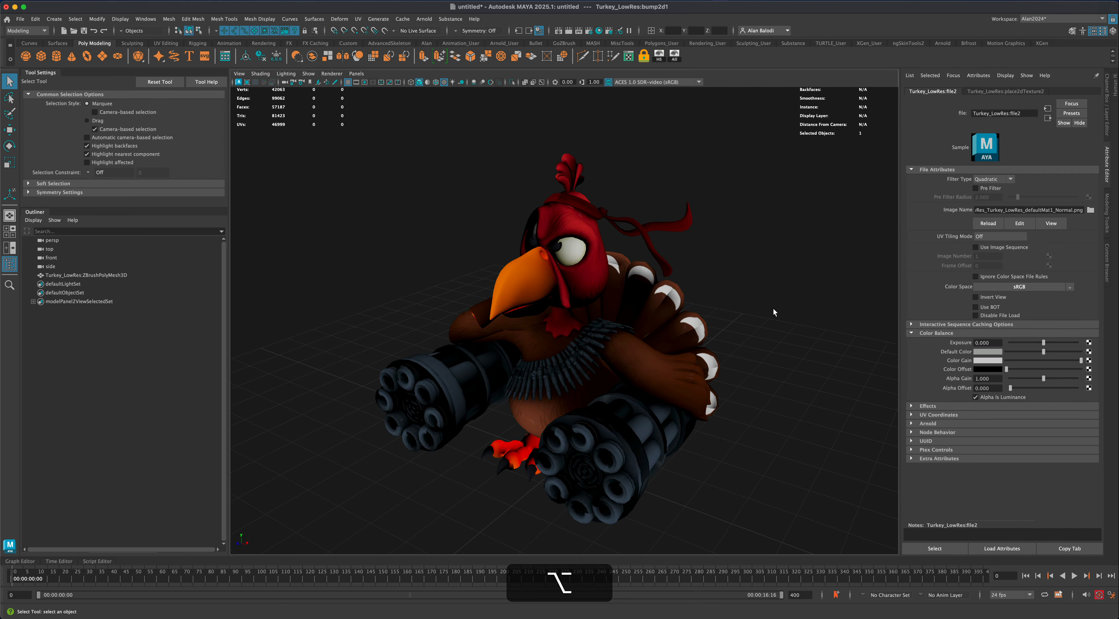
{"action": "left_click", "coordinate": [983, 288]}
{"action": "mouse_move", "coordinate": [1009, 293]}
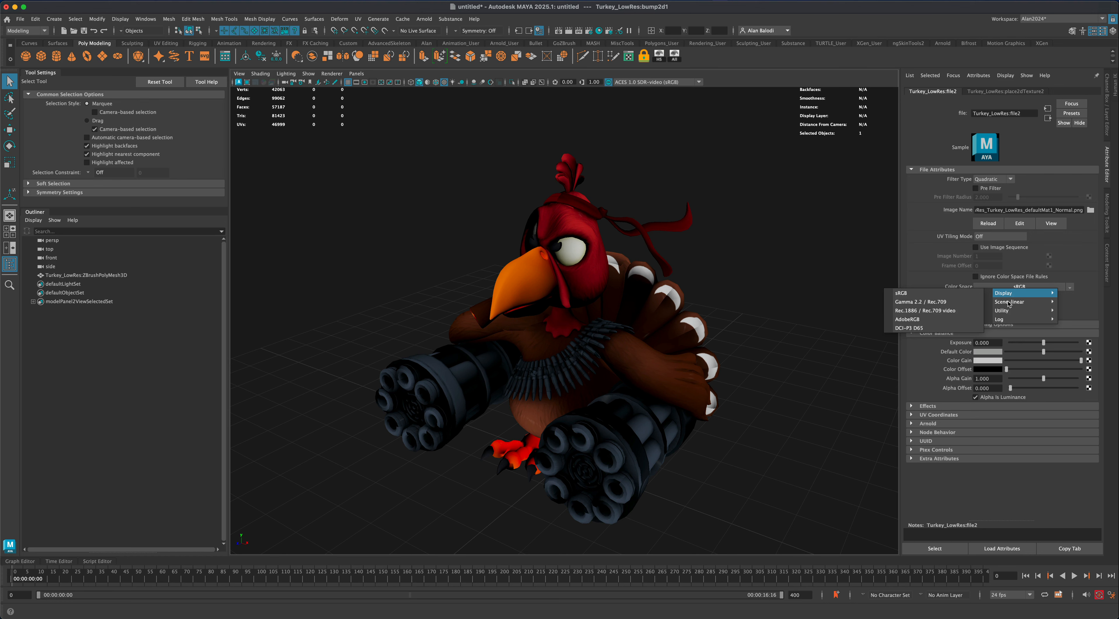
{"action": "mouse_move", "coordinate": [1012, 312]}
{"action": "left_click", "coordinate": [1095, 311]}
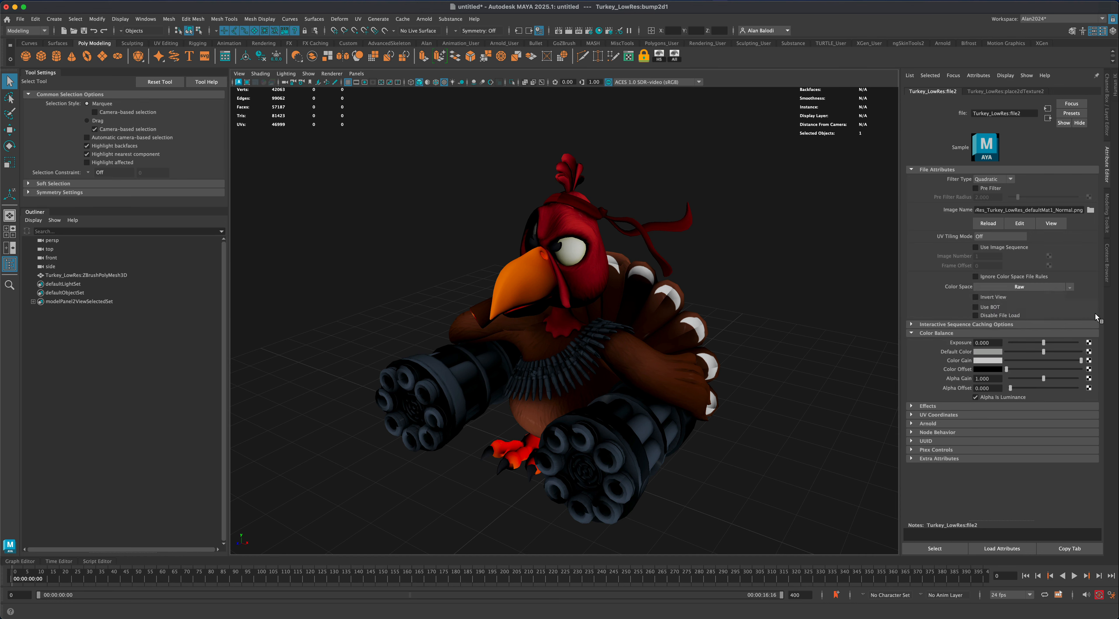
{"action": "left_click_drag", "start_coordinate": [856, 359], "coordinate": [693, 405], "text": "alt"}
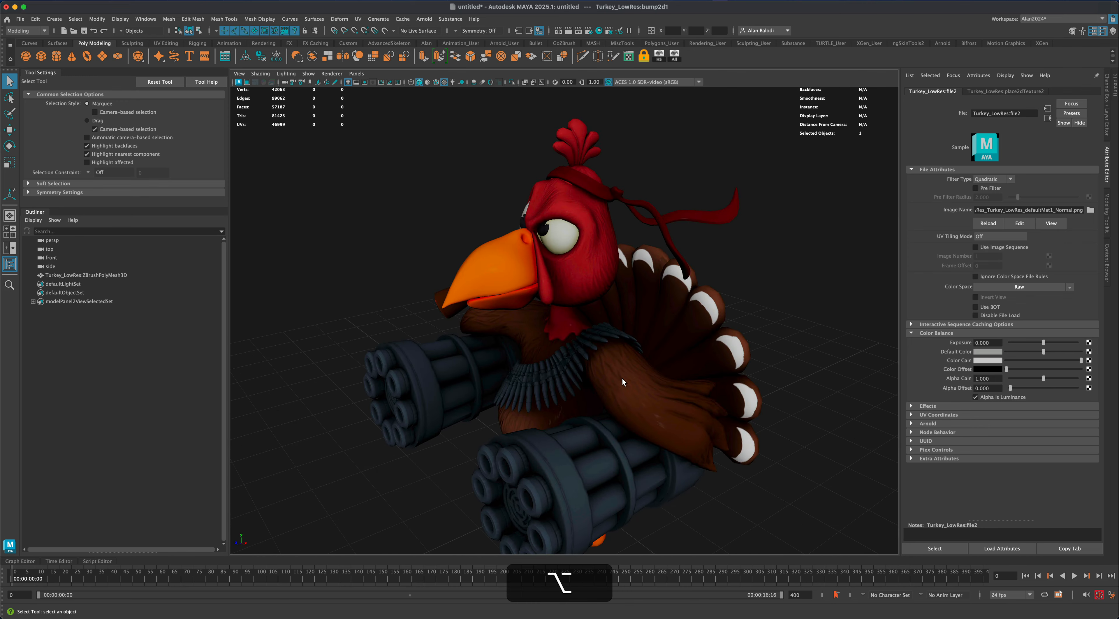
{"action": "left_click_drag", "start_coordinate": [623, 382], "coordinate": [557, 322], "text": "alt"}
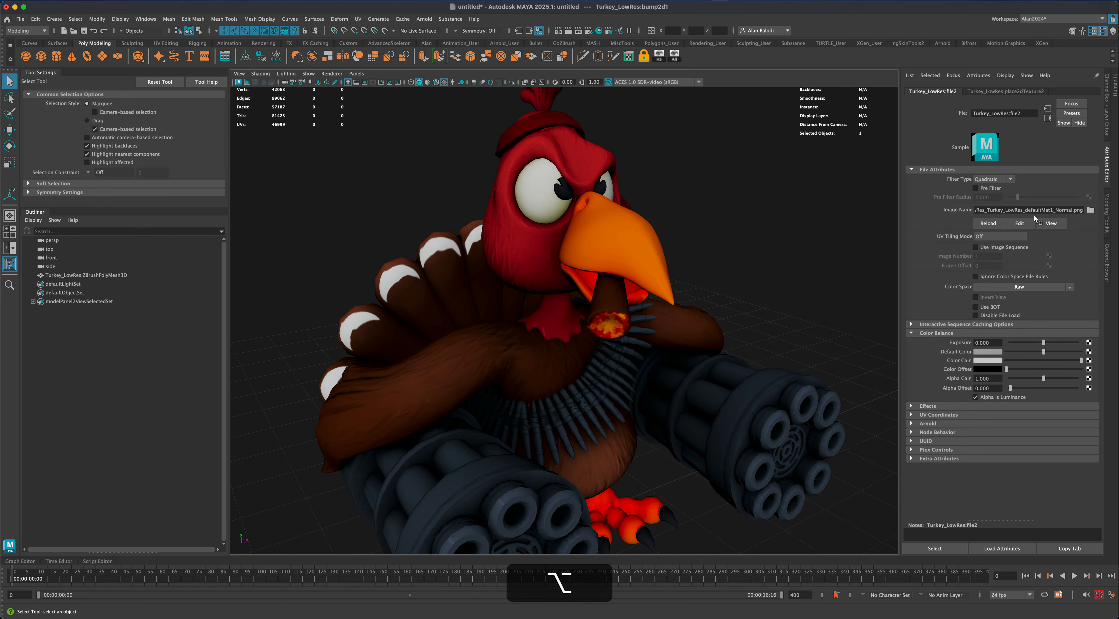
Lower the turkey material's normal map bump depth to 0.695 and check the result from another angle
{"action": "right_click_drag", "start_coordinate": [565, 358], "coordinate": [563, 573]}
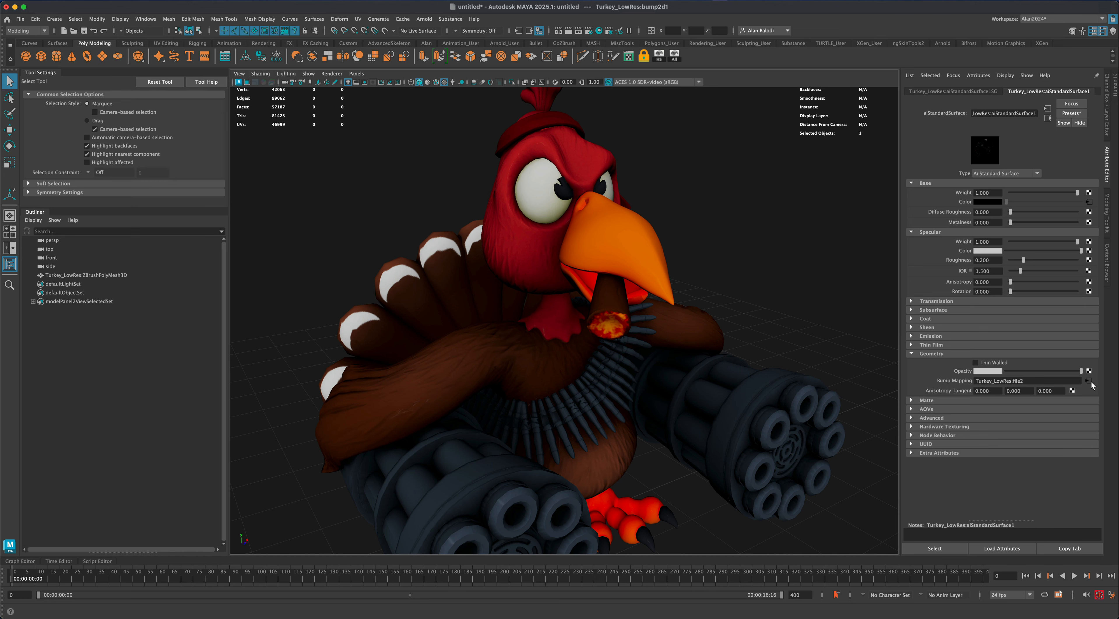
{"action": "left_click", "coordinate": [1089, 381]}
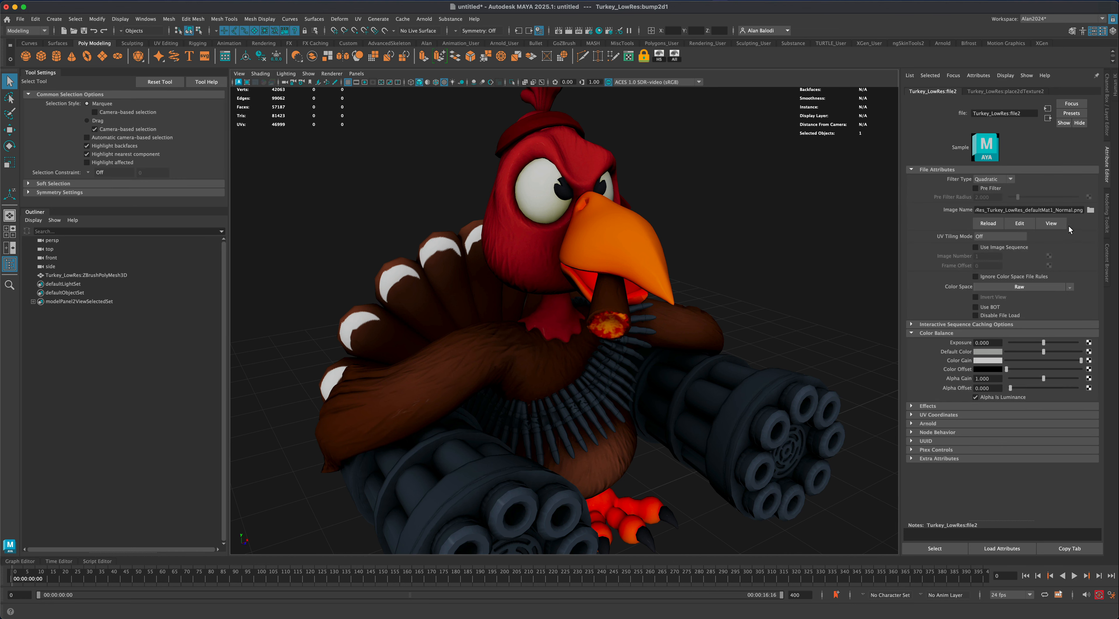
{"action": "left_click", "coordinate": [1047, 117]}
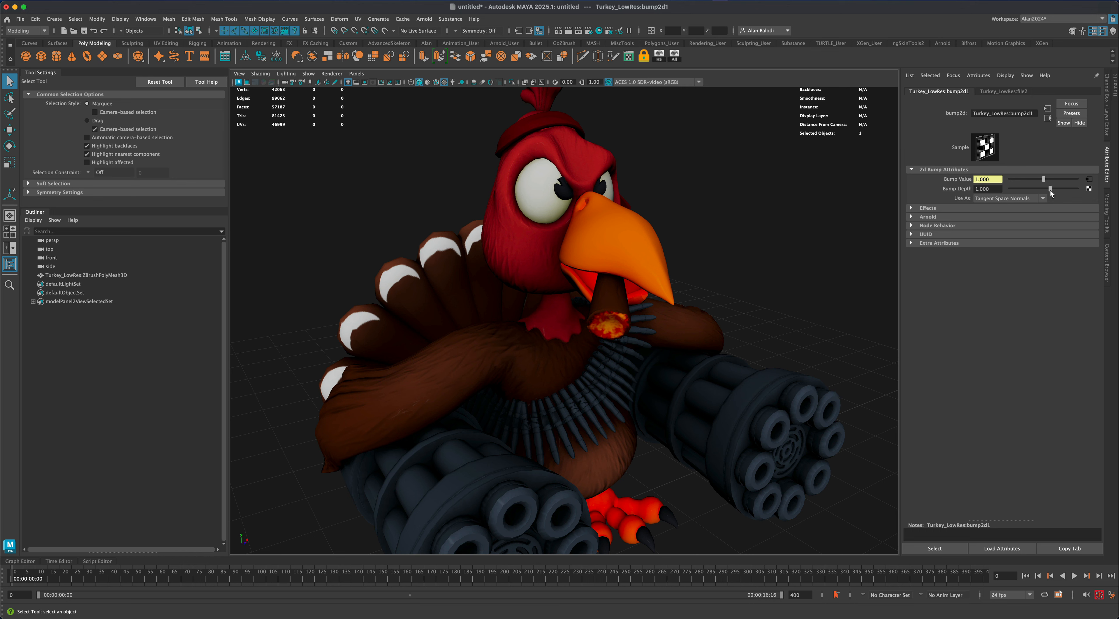
{"action": "mouse_move", "coordinate": [1051, 188]}
{"action": "left_mouse_down"}
{"action": "mouse_move", "coordinate": [1038, 188]}
{"action": "mouse_move", "coordinate": [1070, 196]}
{"action": "mouse_move", "coordinate": [1013, 198]}
{"action": "mouse_move", "coordinate": [1064, 200]}
{"action": "mouse_move", "coordinate": [1037, 201]}
{"action": "mouse_move", "coordinate": [1056, 202]}
{"action": "mouse_move", "coordinate": [1038, 203]}
{"action": "mouse_move", "coordinate": [1047, 203]}
{"action": "left_mouse_up"}
{"action": "scroll", "coordinate": [529, 452], "scroll_direction": "down", "scroll_amount": 4}
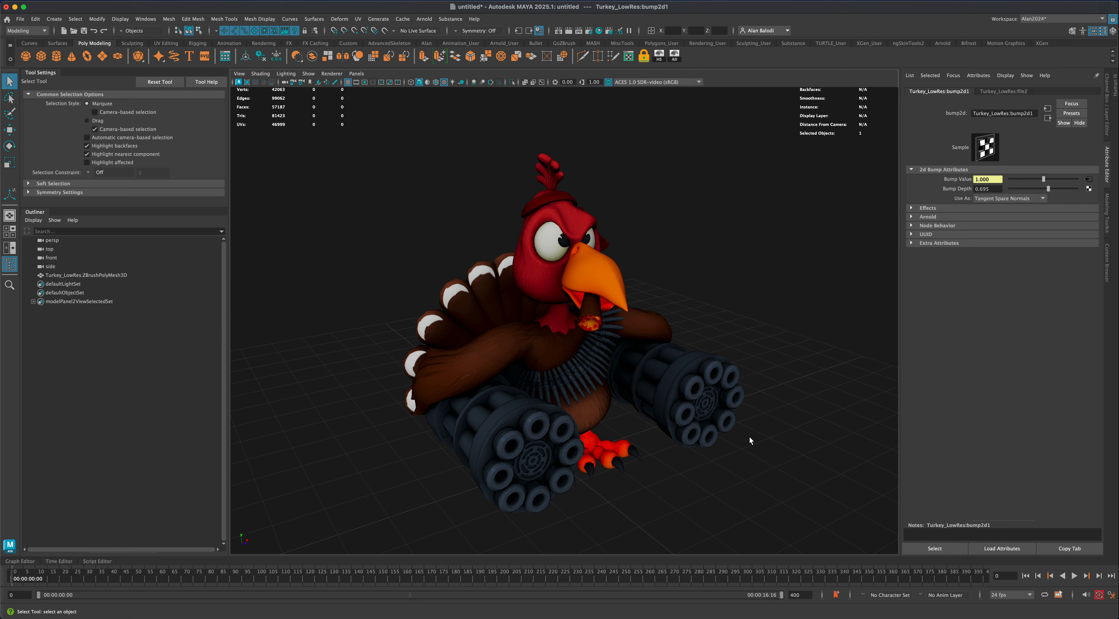
{"action": "left_click", "coordinate": [815, 461]}
{"action": "left_click_drag", "start_coordinate": [814, 461], "coordinate": [593, 394], "text": "alt"}
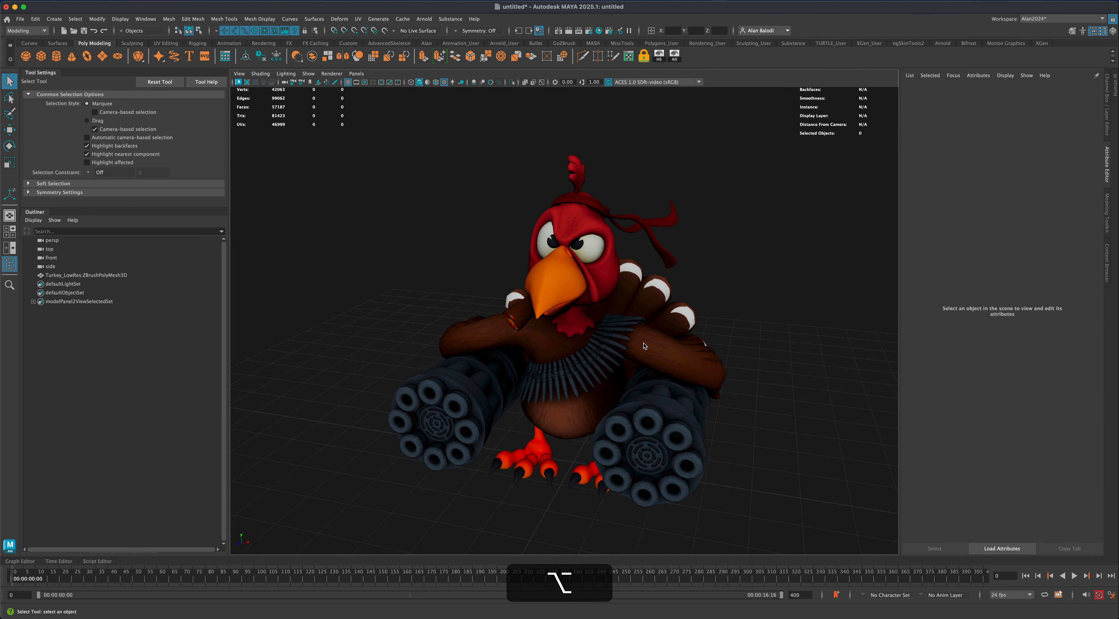
Set the specular roughness of the turkey's aiStandardSurface material to 0.490 and check the shading around the model
{"action": "right_click_drag", "start_coordinate": [645, 346], "coordinate": [648, 560]}
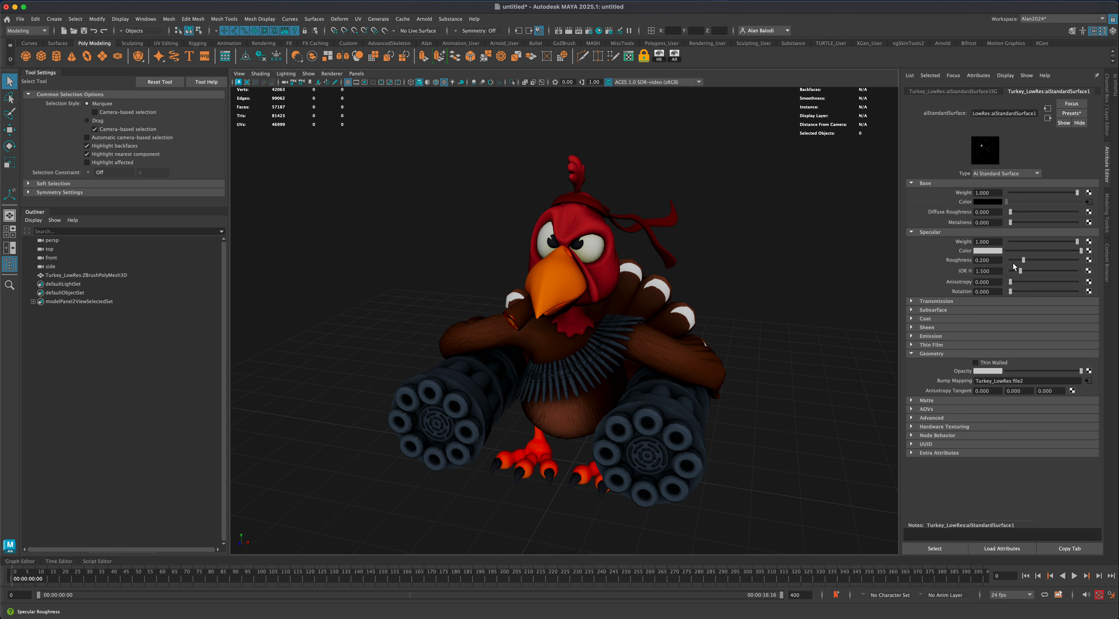
{"action": "left_click_drag", "start_coordinate": [1023, 261], "coordinate": [1079, 261]}
{"action": "left_click_drag", "start_coordinate": [1011, 260], "coordinate": [1043, 283]}
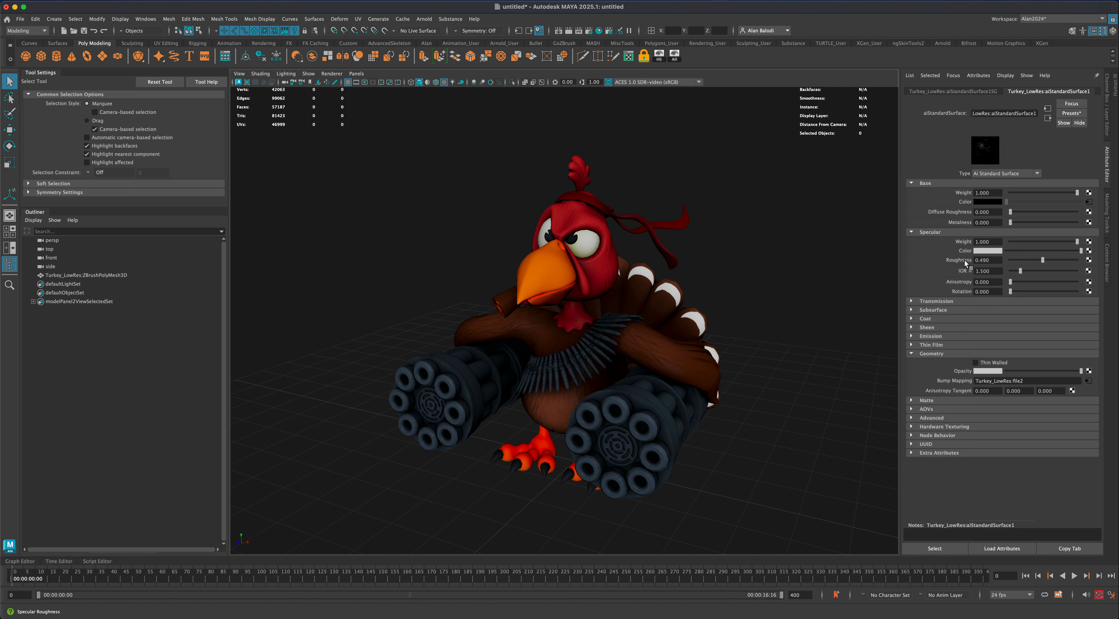
{"action": "left_click_drag", "start_coordinate": [757, 395], "coordinate": [721, 474], "text": "alt"}
{"action": "left_click_drag", "start_coordinate": [732, 351], "coordinate": [720, 332], "text": "alt"}
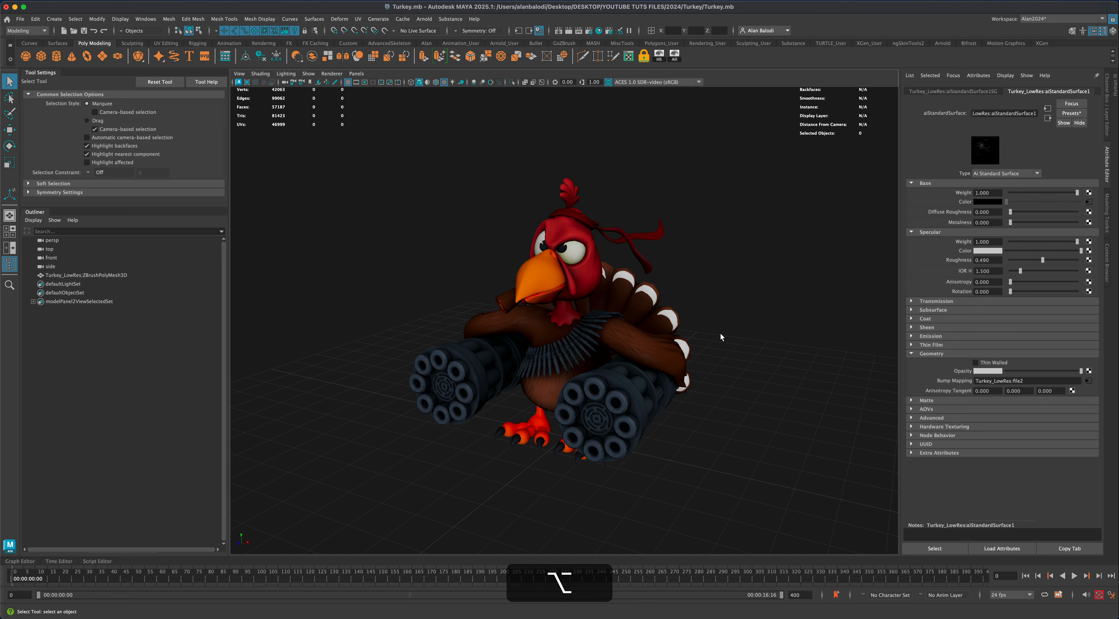
Make the viewport use all lights and add an Arnold Skydome Light to the scene
{"action": "left_click", "coordinate": [452, 81]}
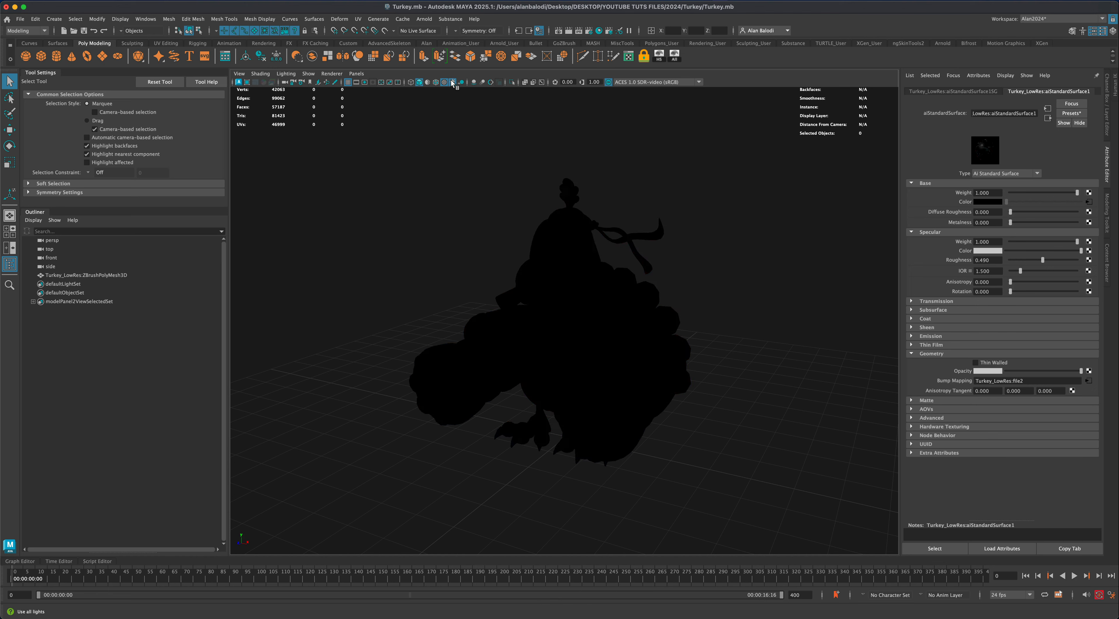
{"action": "left_click_drag", "start_coordinate": [508, 237], "coordinate": [512, 214], "text": "alt"}
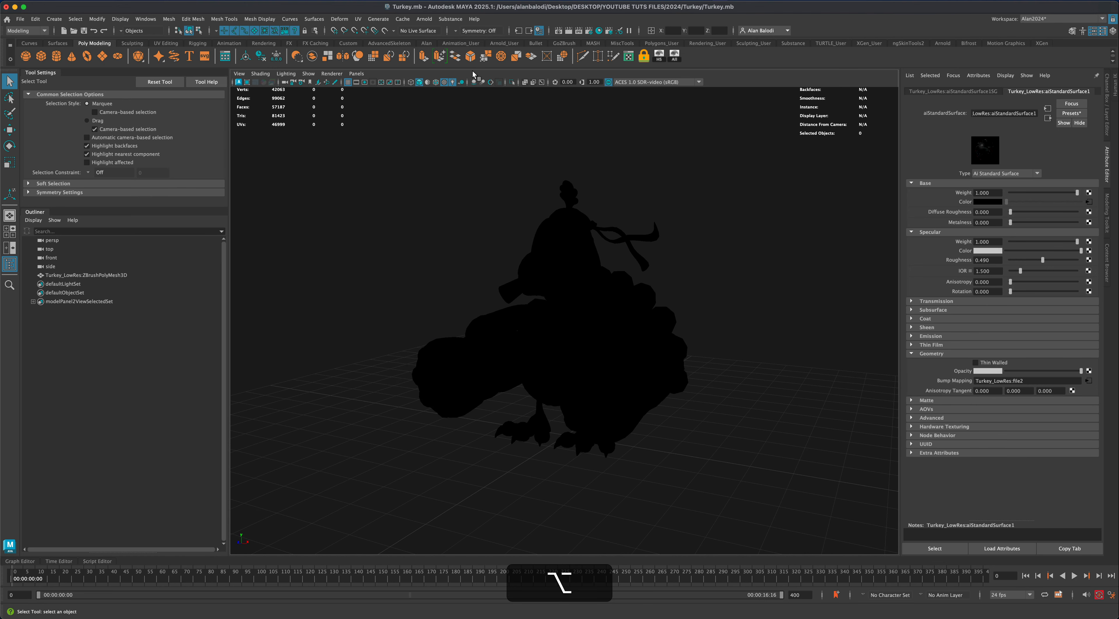
{"action": "left_click", "coordinate": [425, 19]}
{"action": "mouse_move", "coordinate": [434, 73]}
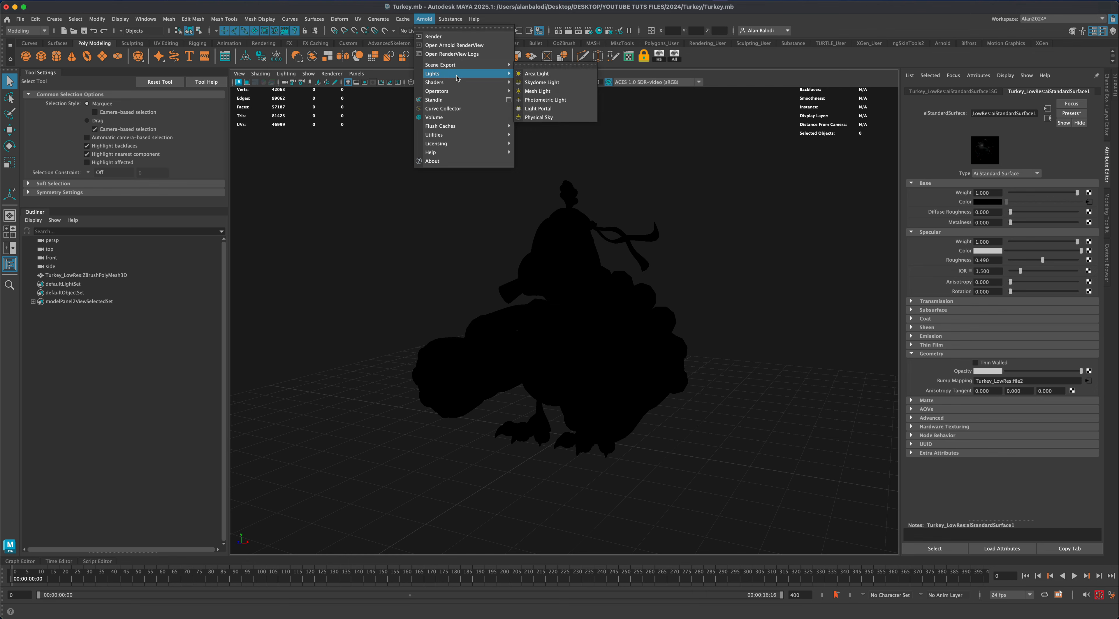
{"action": "left_click", "coordinate": [568, 83]}
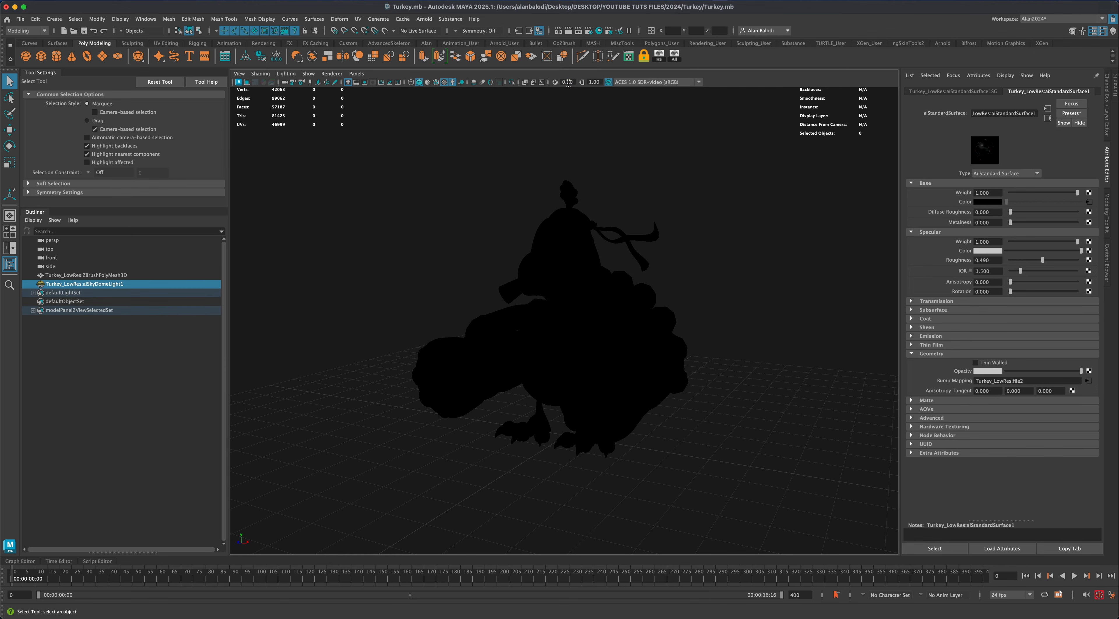
{"action": "scroll", "coordinate": [717, 309], "scroll_direction": "down", "scroll_amount": 2}
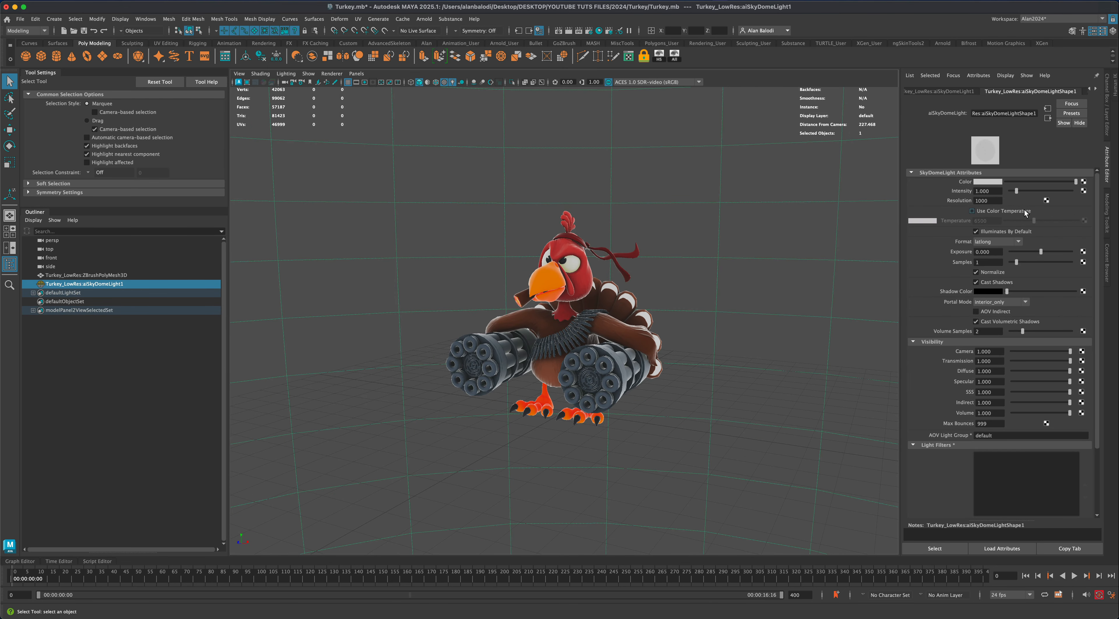
Map a File texture to the skydome light's color and load sky0_2k.hdr from the HDR folder as its image
{"action": "left_click", "coordinate": [1083, 182]}
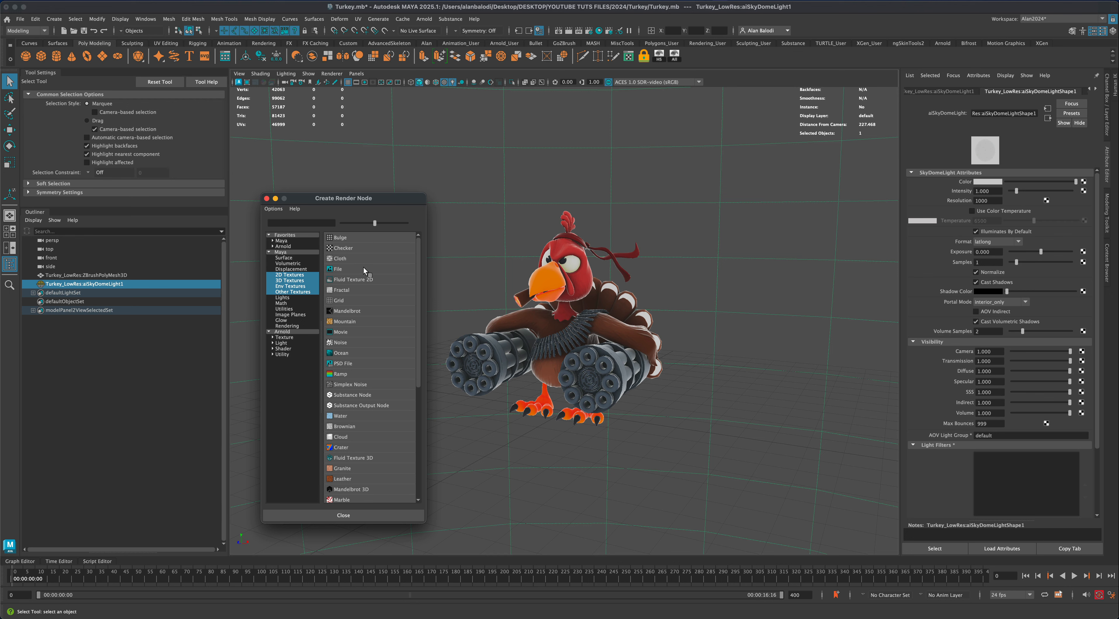
{"action": "left_click", "coordinate": [364, 268]}
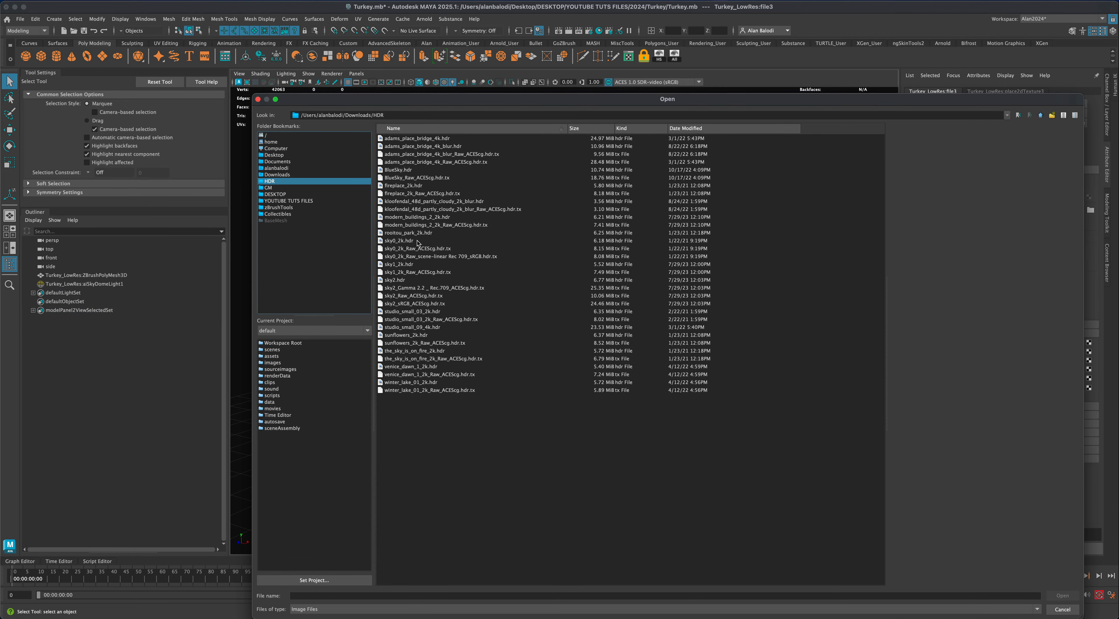
{"action": "left_click", "coordinate": [418, 242]}
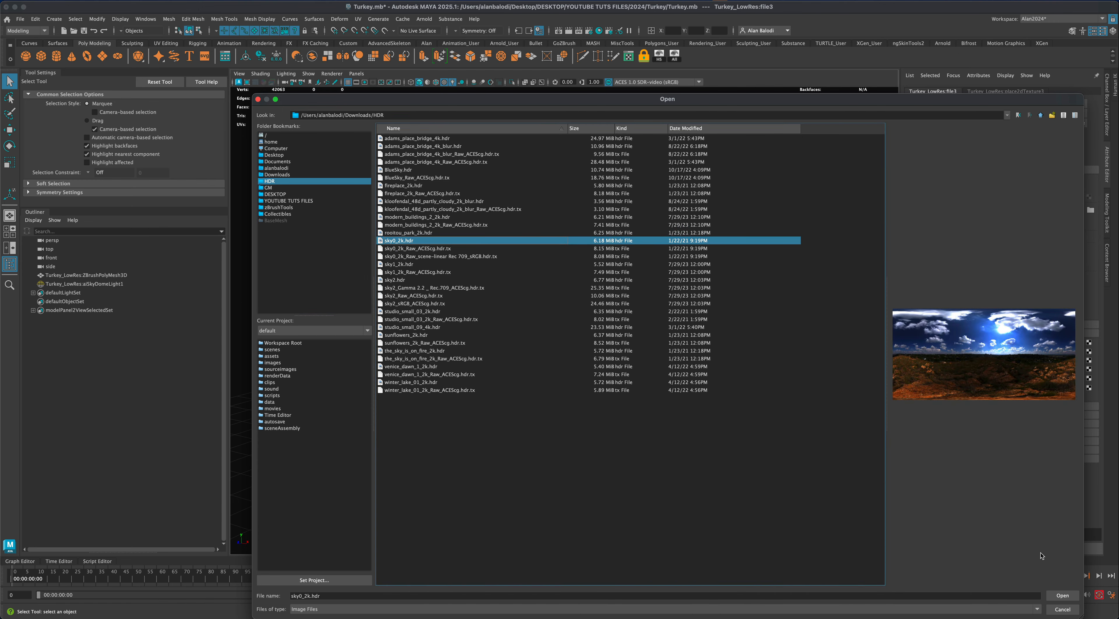
{"action": "left_click", "coordinate": [1063, 595]}
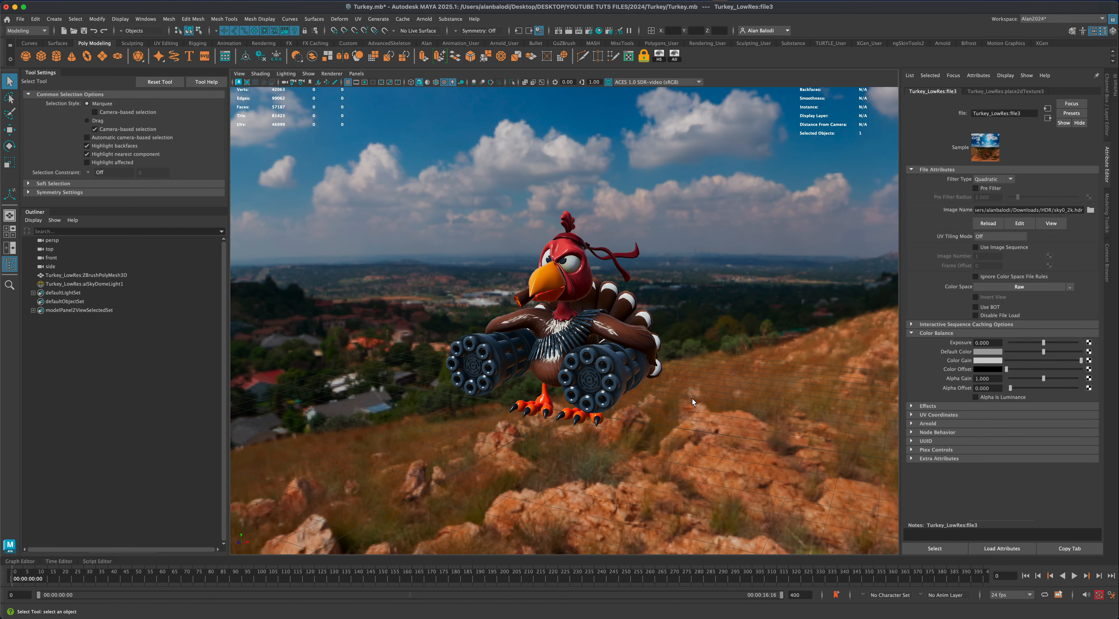
{"action": "mouse_move", "coordinate": [692, 399]}
{"action": "left_mouse_down", "text": "alt"}
{"action": "mouse_move", "coordinate": [742, 406]}
{"action": "mouse_move", "coordinate": [694, 402]}
{"action": "left_mouse_up", "text": "alt"}
{"action": "scroll", "coordinate": [645, 409], "scroll_direction": "up", "scroll_amount": 2}
{"action": "scroll", "coordinate": [645, 409], "scroll_direction": "up", "scroll_amount": 1}
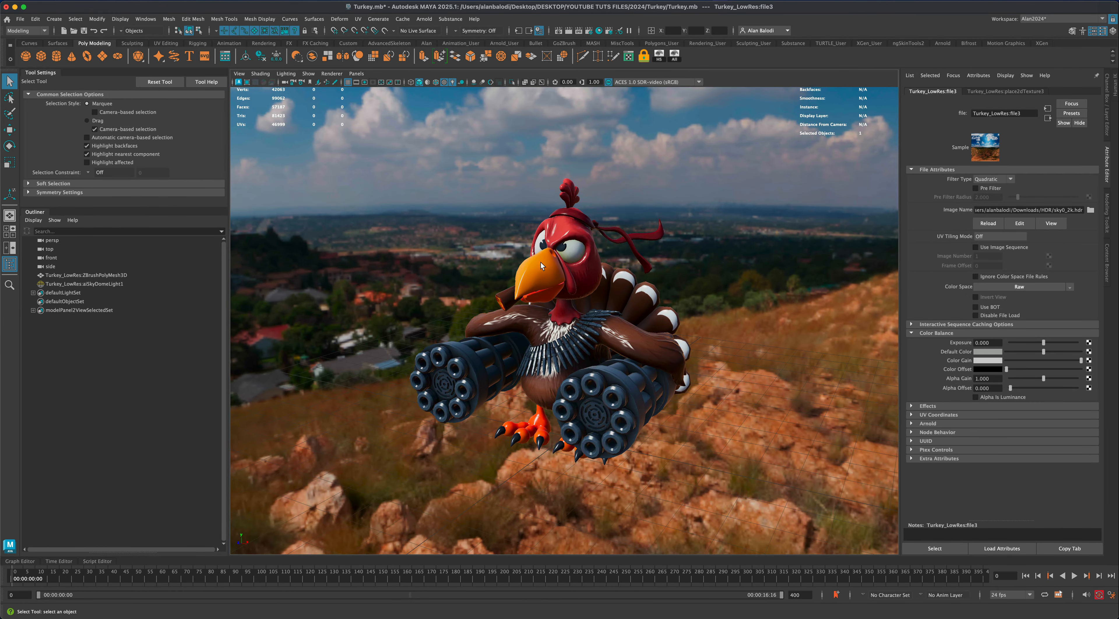
Compare the turkey under the HDR skydome lighting and the default viewport lighting
{"action": "left_click", "coordinate": [451, 84]}
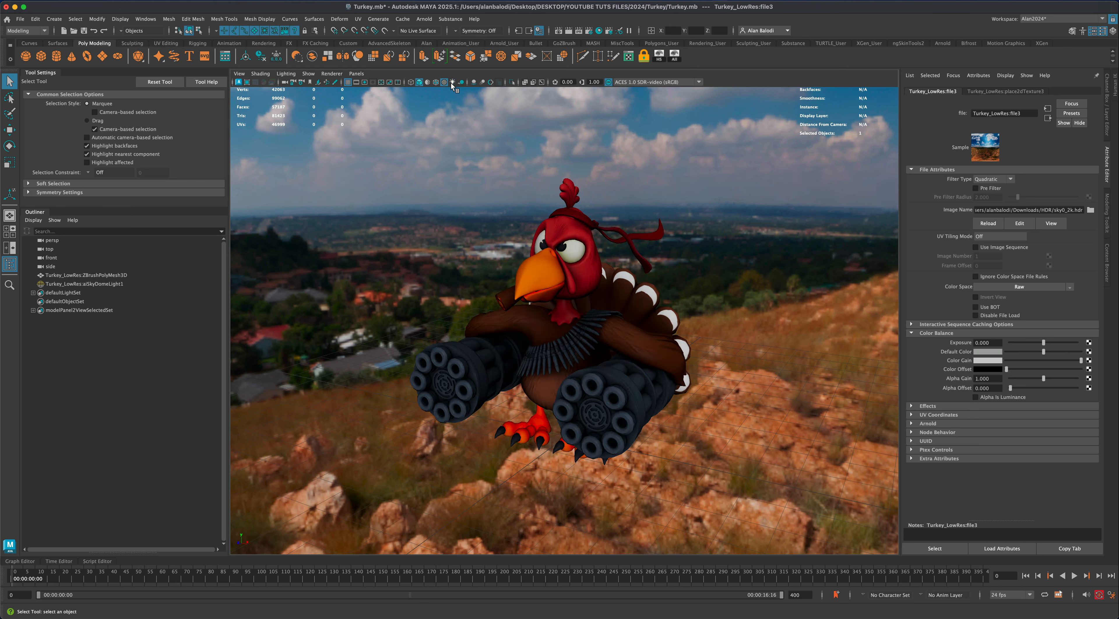
{"action": "left_click", "coordinate": [451, 83]}
{"action": "left_click", "coordinate": [450, 83]}
{"action": "left_click", "coordinate": [451, 83]}
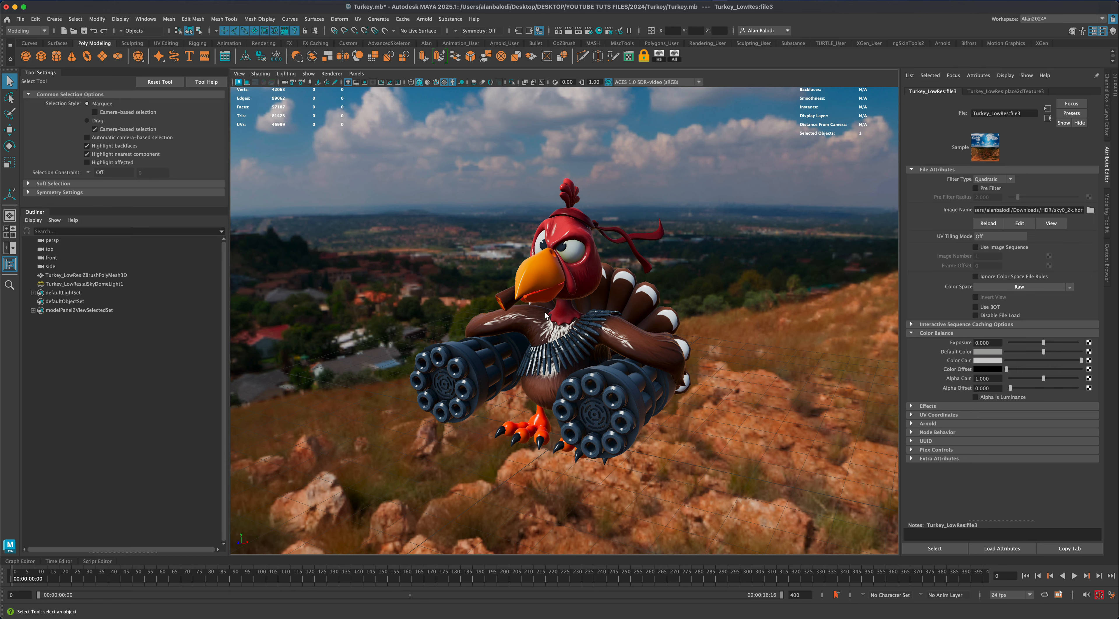
{"action": "left_click_drag", "start_coordinate": [567, 265], "coordinate": [741, 273], "text": "alt"}
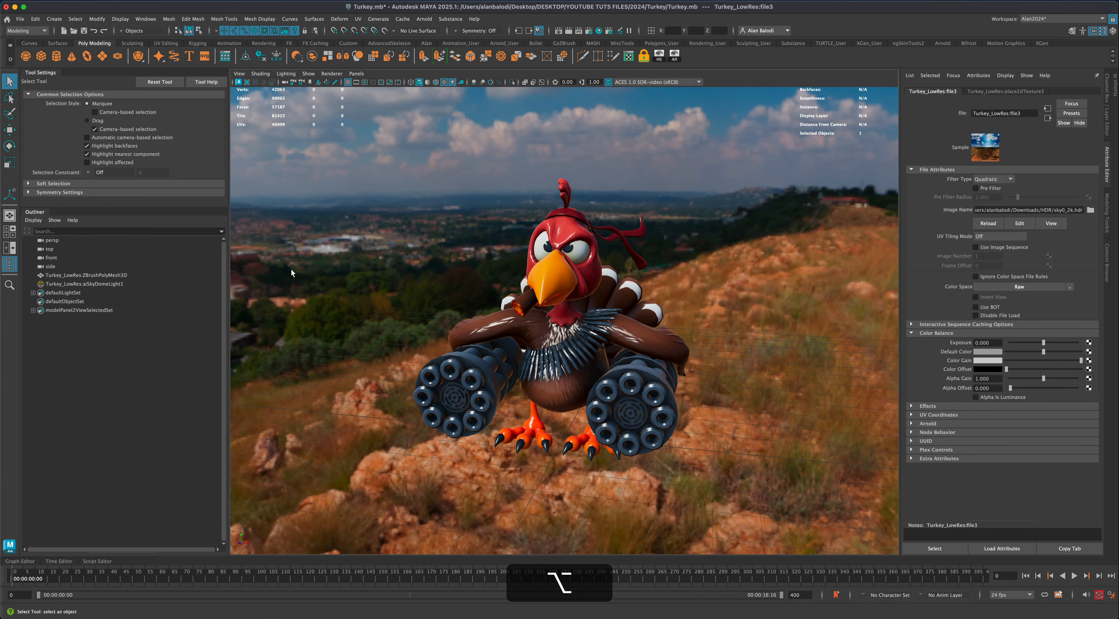
Set the skydome light's Camera visibility to 0
{"action": "left_click", "coordinate": [96, 285]}
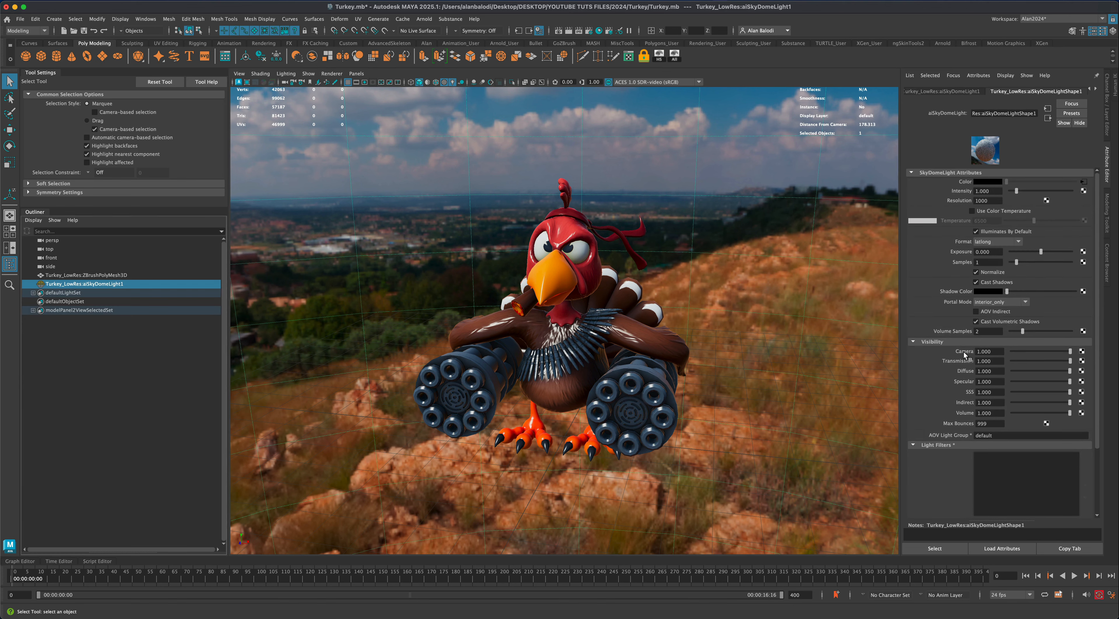
{"action": "left_click_drag", "start_coordinate": [1070, 351], "coordinate": [1005, 351]}
{"action": "left_click_drag", "start_coordinate": [760, 234], "coordinate": [734, 249], "text": "alt"}
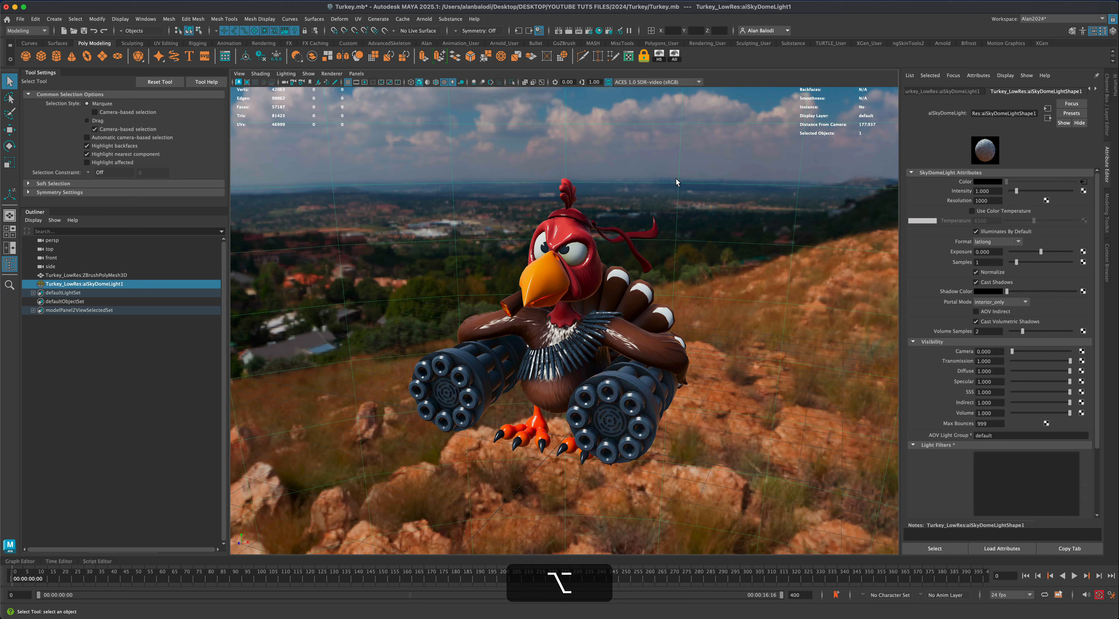
{"action": "left_click_drag", "start_coordinate": [676, 179], "coordinate": [651, 175], "text": "alt"}
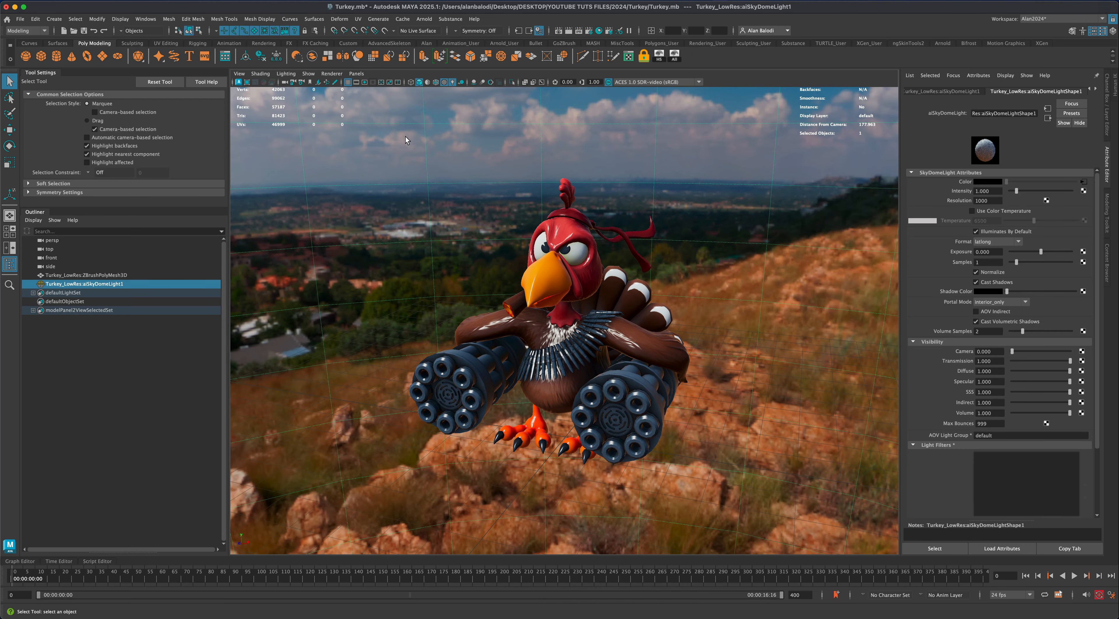
Hide lights in the viewport display, clear the selection and view the turkey from the other side
{"action": "left_click", "coordinate": [308, 75]}
{"action": "mouse_move", "coordinate": [329, 111]}
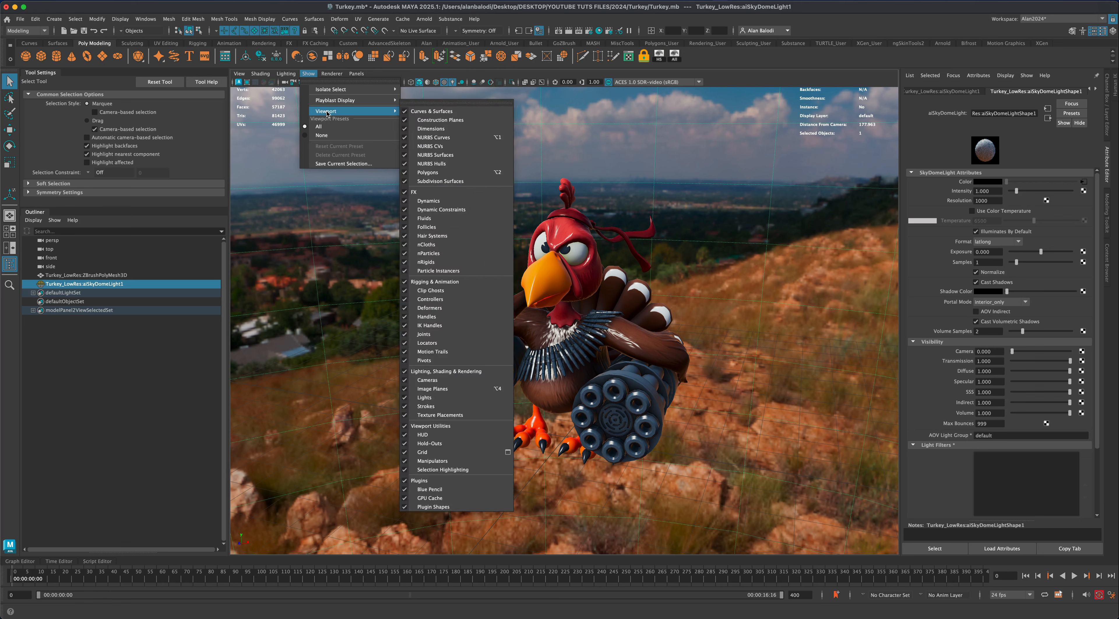
{"action": "left_click", "coordinate": [468, 399]}
{"action": "left_click", "coordinate": [381, 359]}
{"action": "left_click_drag", "start_coordinate": [380, 359], "coordinate": [674, 318], "text": "alt"}
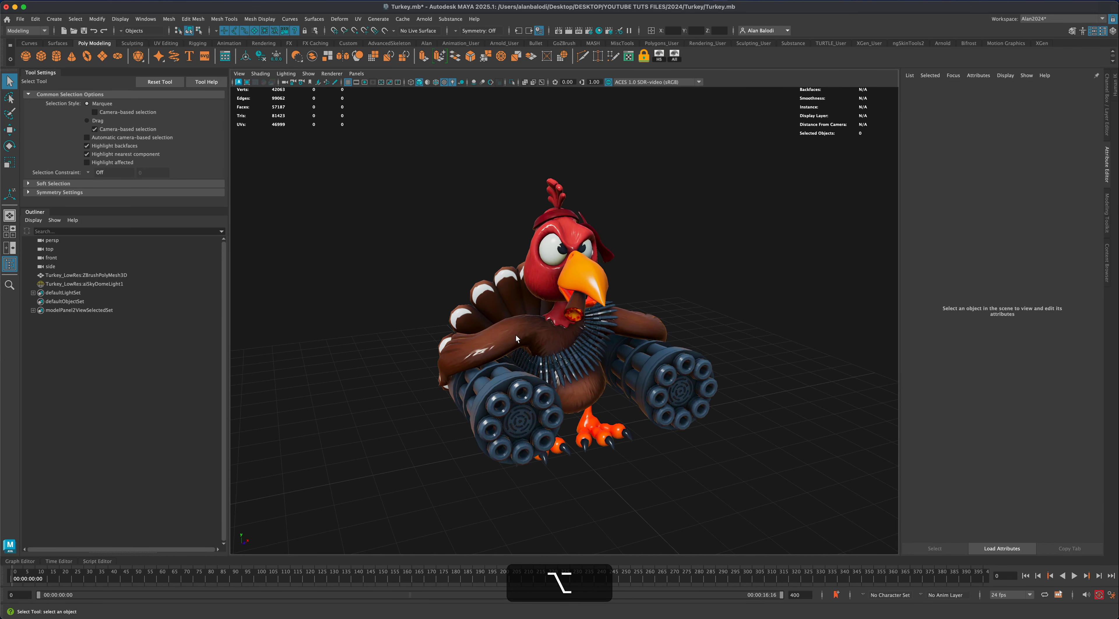
Raise the specular roughness of the turkey's material further and check the softer highlights from several angles
{"action": "right_click_drag", "start_coordinate": [516, 338], "coordinate": [518, 551]}
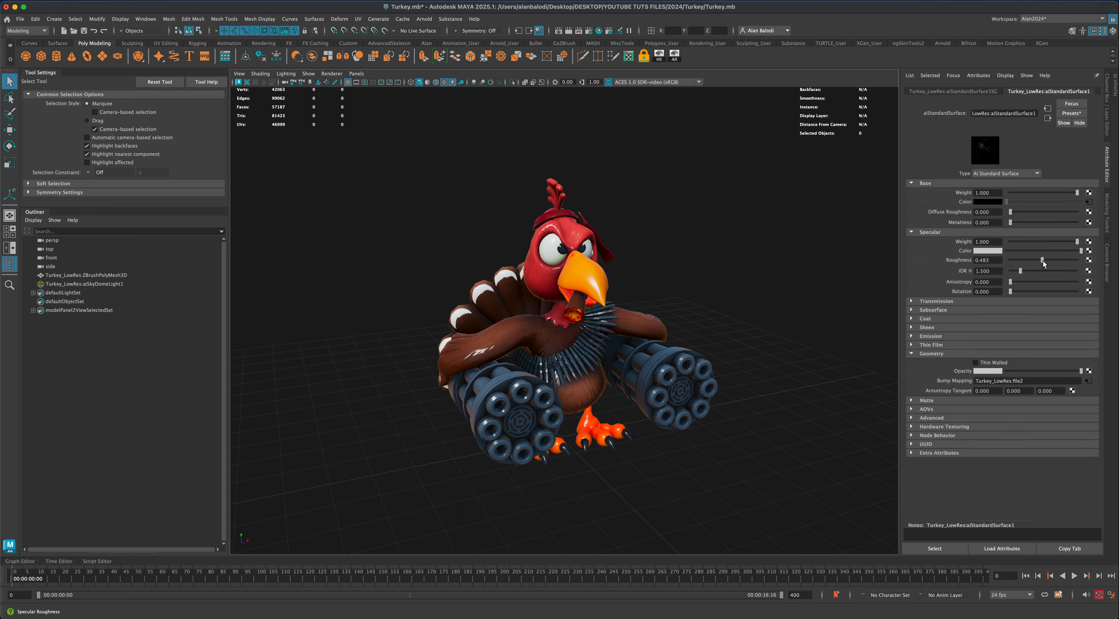
{"action": "left_click_drag", "start_coordinate": [1043, 261], "coordinate": [1057, 264]}
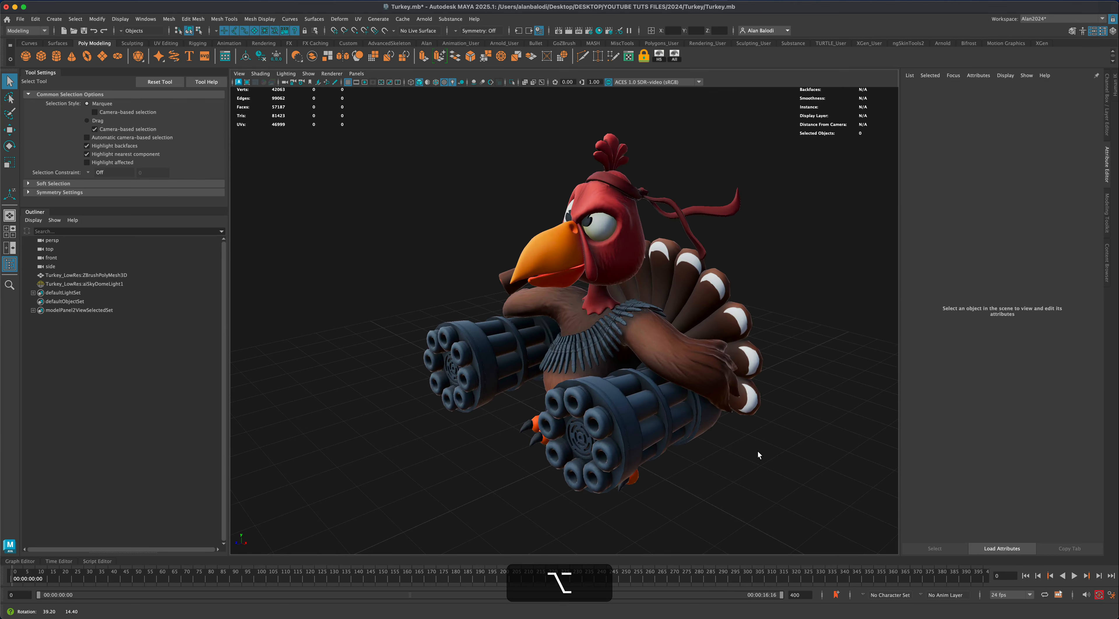
{"action": "right_click_drag", "start_coordinate": [758, 451], "coordinate": [749, 453], "text": "alt"}
{"action": "left_click_drag", "start_coordinate": [749, 453], "coordinate": [700, 280], "text": "alt"}
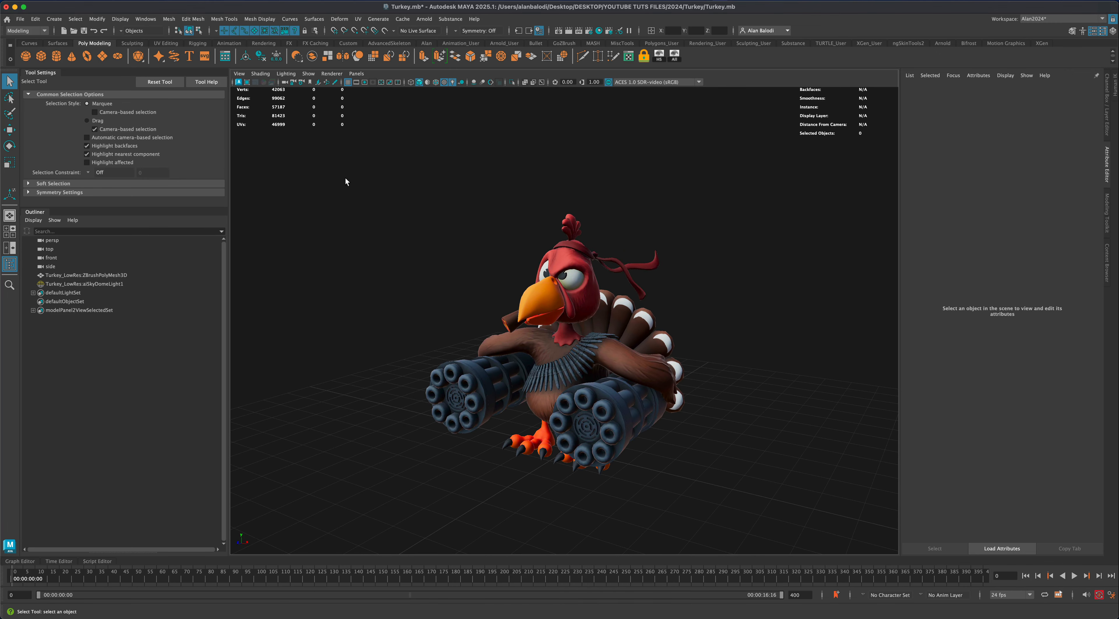
{"action": "left_click_drag", "start_coordinate": [417, 260], "coordinate": [454, 134], "text": "alt"}
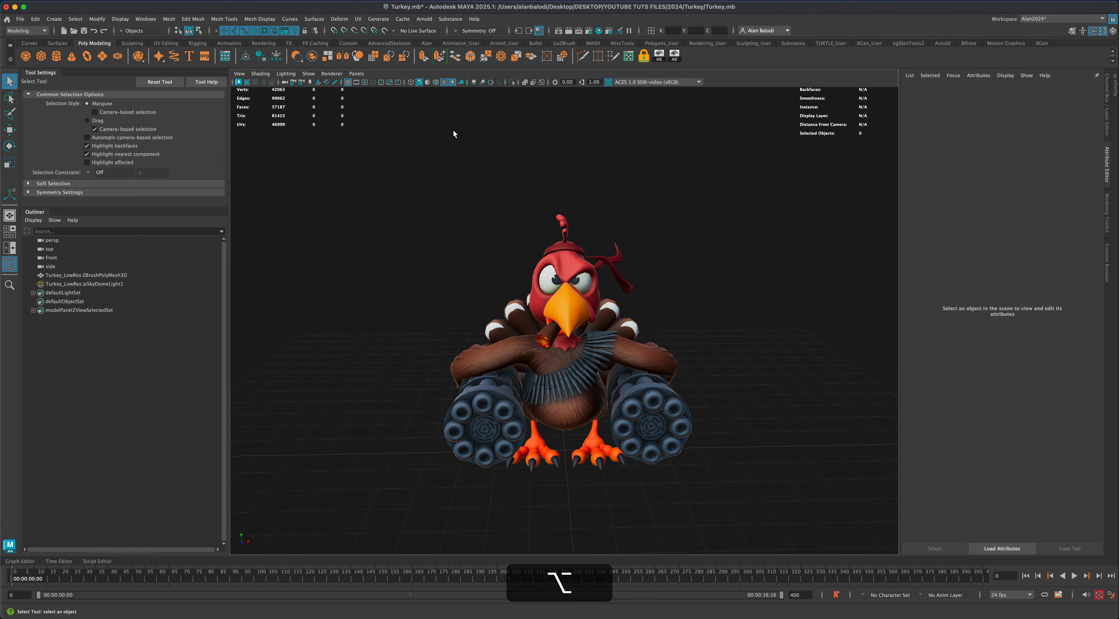
{"action": "left_click_drag", "start_coordinate": [457, 230], "coordinate": [564, 333], "text": "alt"}
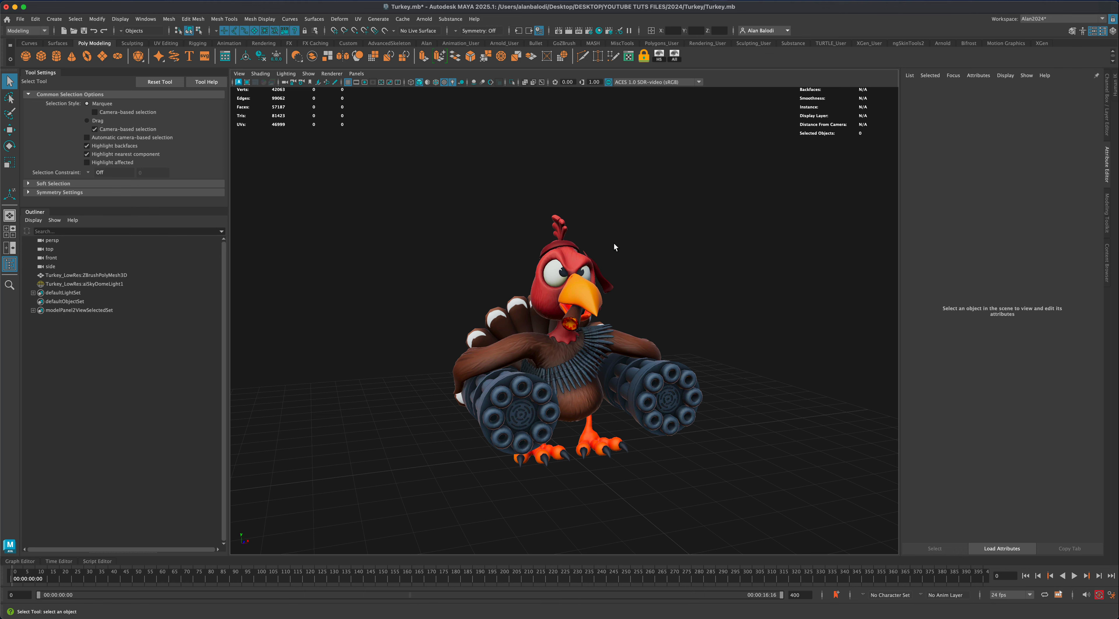
{"action": "left_click_drag", "start_coordinate": [614, 246], "coordinate": [580, 363], "text": "alt"}
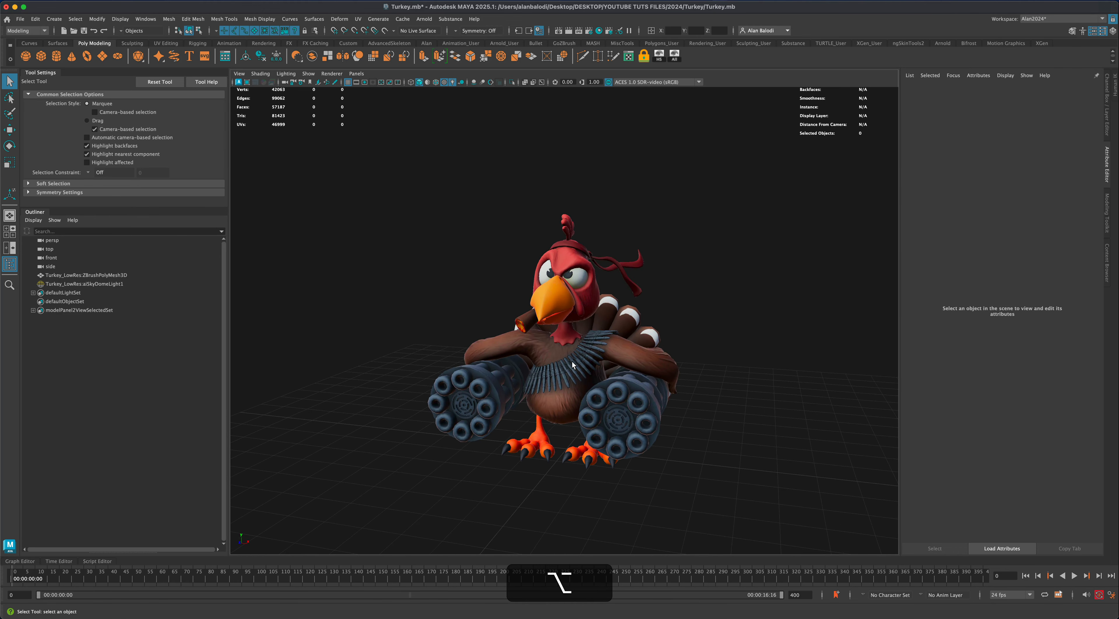
Select the turkey mesh and freeze its transformations
{"action": "left_click", "coordinate": [572, 361]}
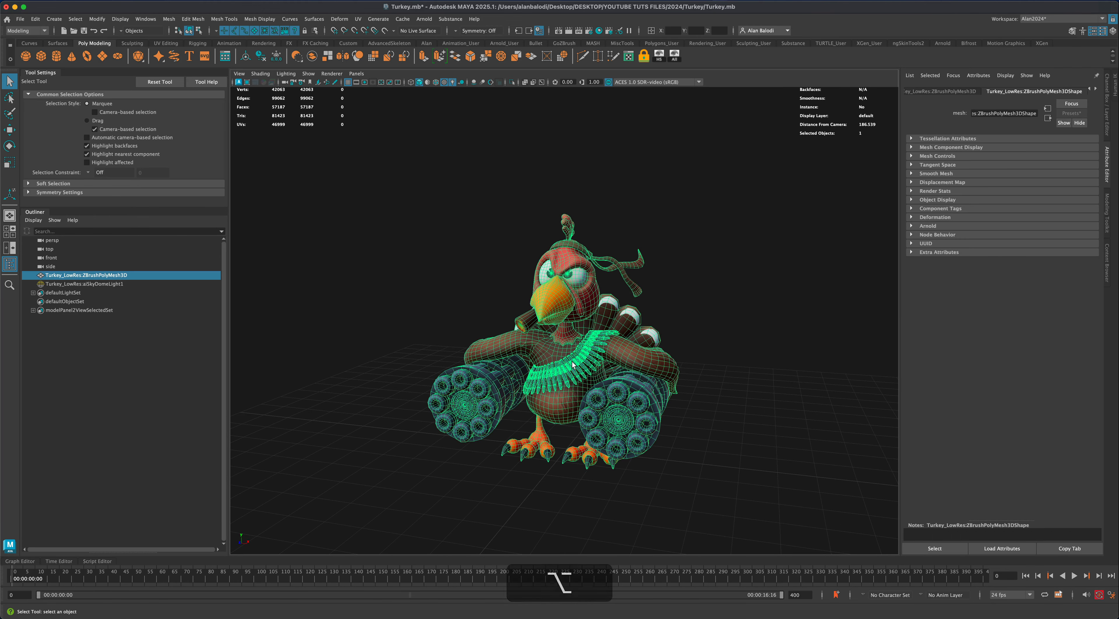
{"action": "left_click", "coordinate": [1108, 119]}
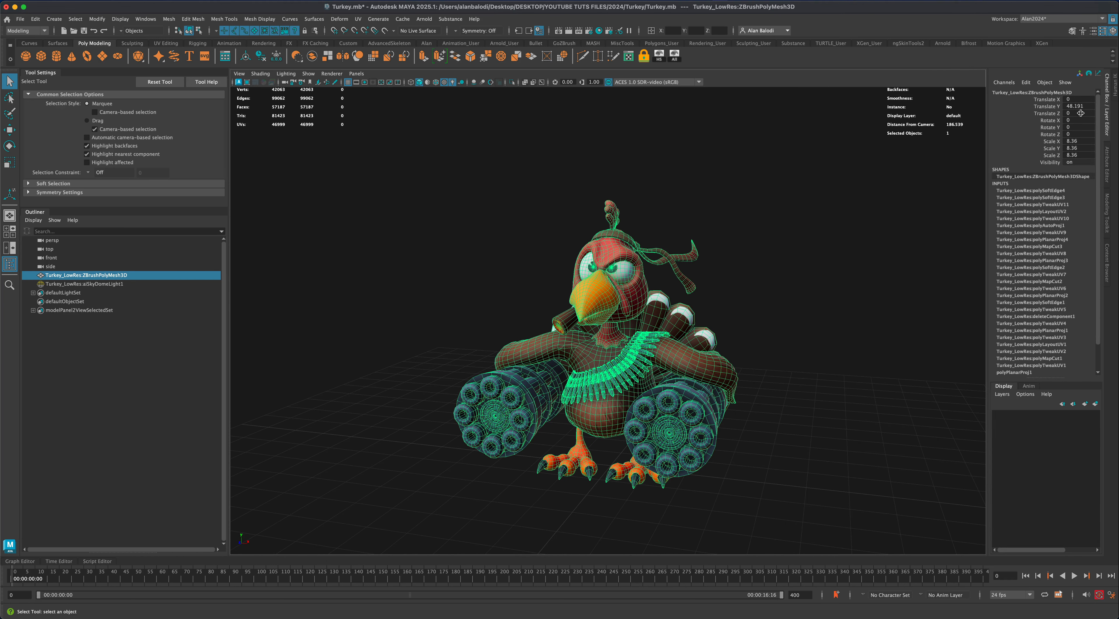
{"action": "left_click", "coordinate": [276, 57]}
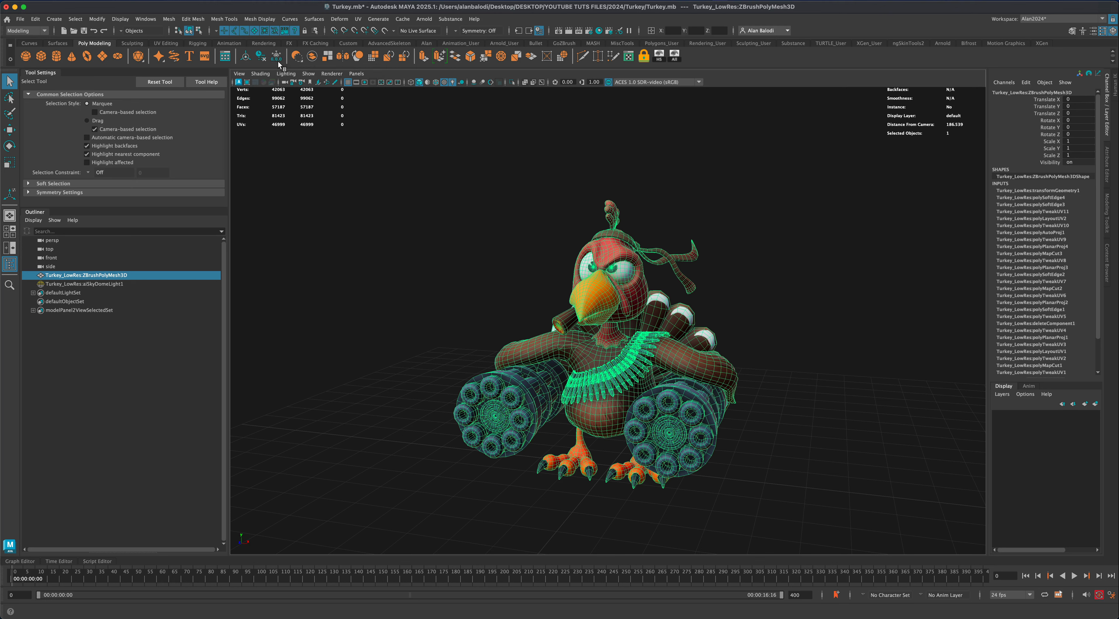
Delete the turkey mesh's construction history, clear the selection and save the scene
{"action": "left_click", "coordinate": [267, 57]}
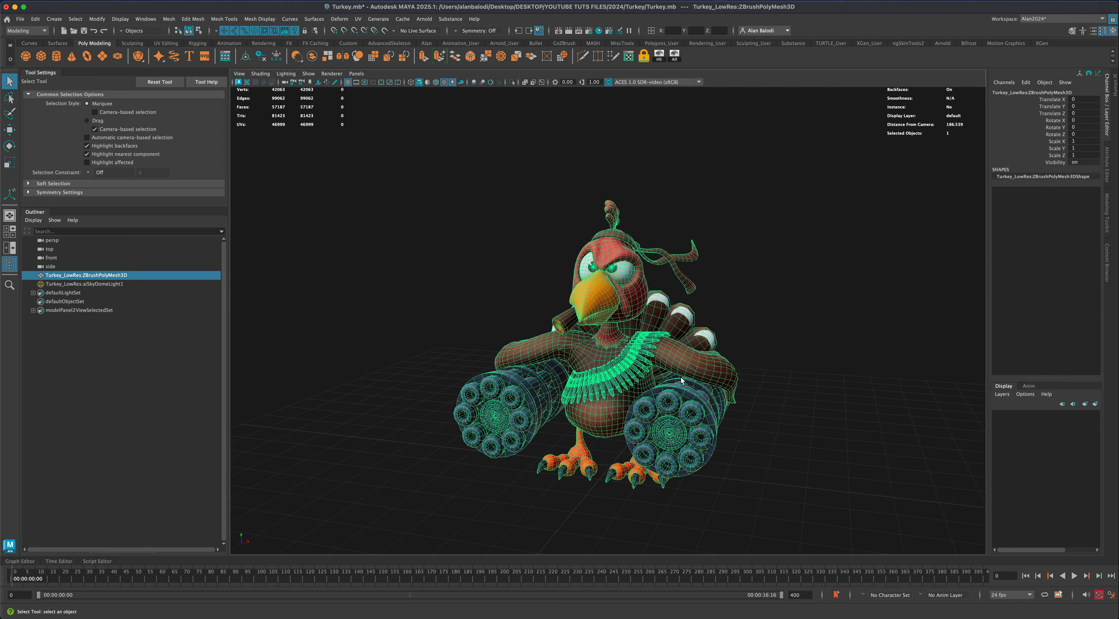
{"action": "left_click", "coordinate": [801, 350]}
{"action": "left_click_drag", "start_coordinate": [801, 350], "coordinate": [743, 374], "text": "alt"}
{"action": "key", "text": "super+s"}
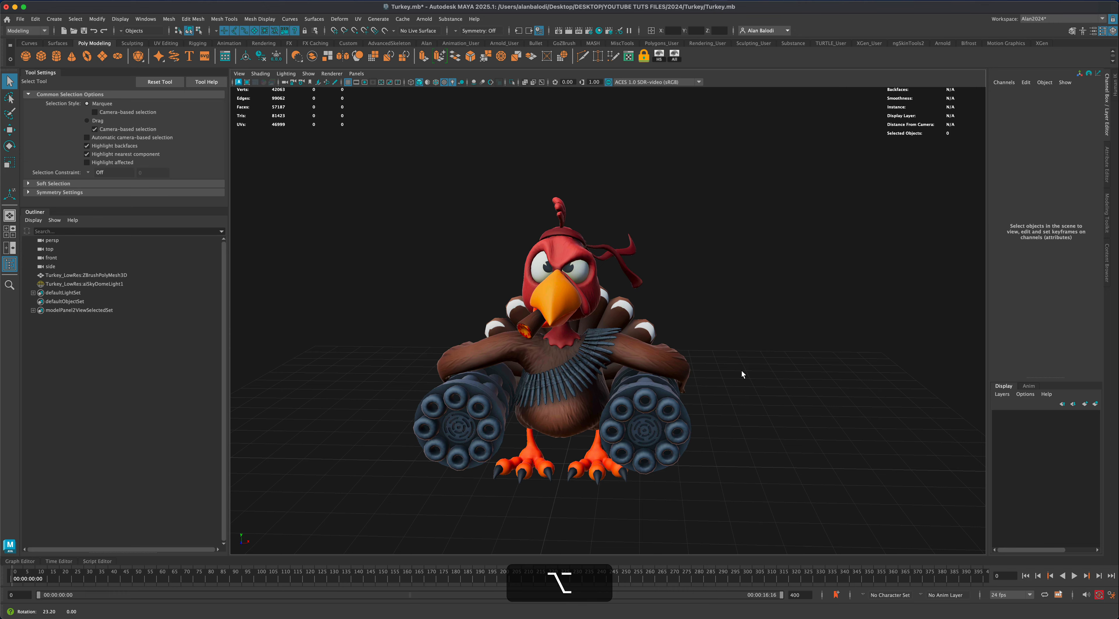
Examine the textured turkey, its guns and its tail feathers from several angles
{"action": "mouse_move", "coordinate": [577, 386]}
{"action": "left_mouse_down", "text": "alt"}
{"action": "mouse_move", "coordinate": [542, 394]}
{"action": "mouse_move", "coordinate": [572, 379]}
{"action": "mouse_move", "coordinate": [773, 380]}
{"action": "mouse_move", "coordinate": [672, 420]}
{"action": "mouse_move", "coordinate": [623, 398]}
{"action": "mouse_move", "coordinate": [636, 397]}
{"action": "mouse_move", "coordinate": [600, 363]}
{"action": "mouse_move", "coordinate": [574, 395]}
{"action": "mouse_move", "coordinate": [571, 380]}
{"action": "left_mouse_up", "text": "alt"}
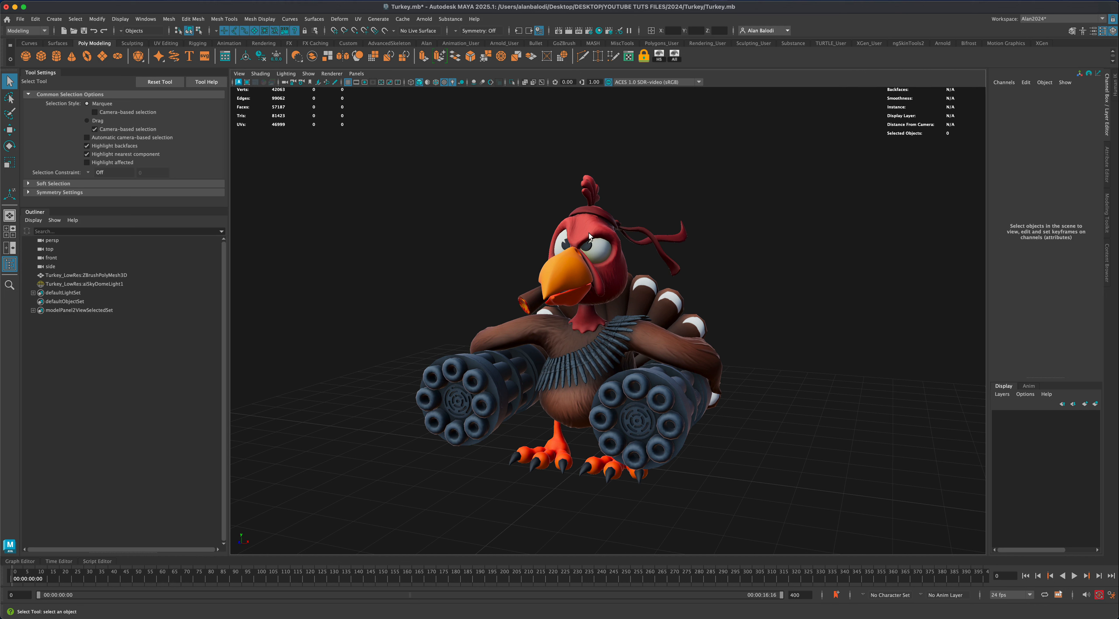
{"action": "mouse_move", "coordinate": [560, 331]}
{"action": "left_mouse_down", "text": "alt"}
{"action": "mouse_move", "coordinate": [580, 331]}
{"action": "mouse_move", "coordinate": [542, 330]}
{"action": "left_mouse_up", "text": "alt"}
{"action": "mouse_move", "coordinate": [663, 257]}
{"action": "left_mouse_down", "text": "alt"}
{"action": "mouse_move", "coordinate": [664, 237]}
{"action": "mouse_move", "coordinate": [672, 251]}
{"action": "mouse_move", "coordinate": [586, 252]}
{"action": "mouse_move", "coordinate": [685, 252]}
{"action": "left_mouse_up", "text": "alt"}
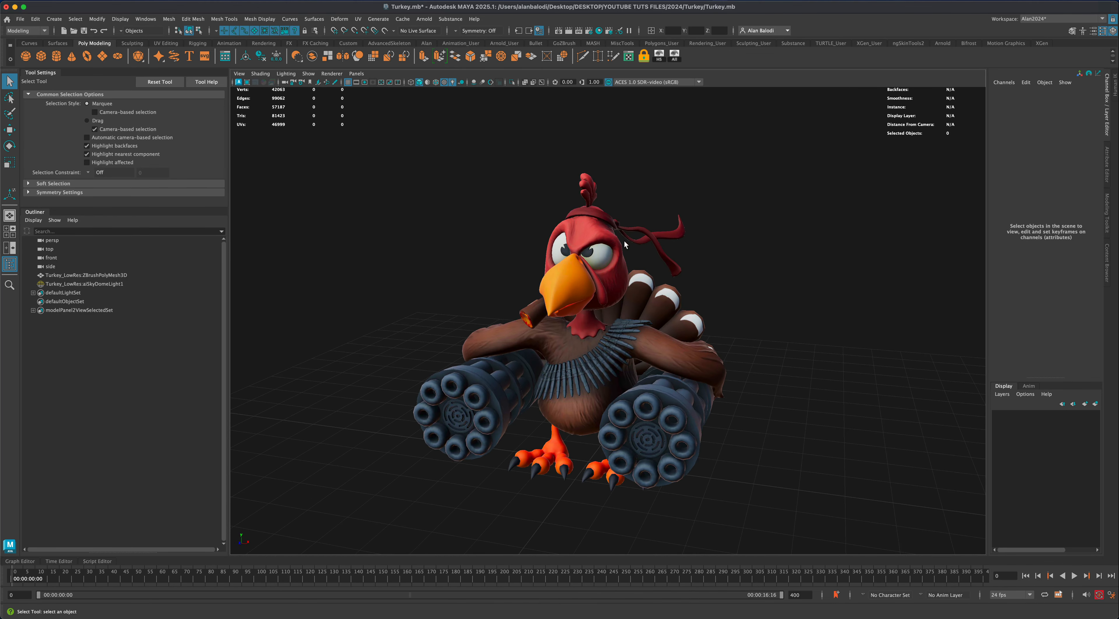
{"action": "left_click_drag", "start_coordinate": [630, 237], "coordinate": [627, 248], "text": "alt"}
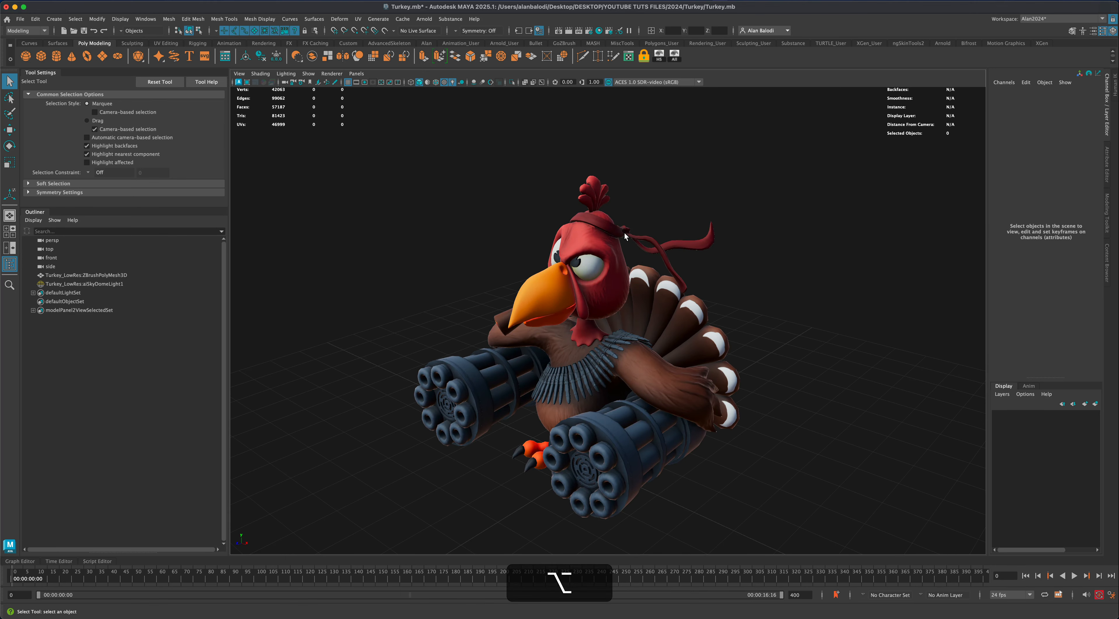
{"action": "left_click_drag", "start_coordinate": [689, 290], "coordinate": [832, 344], "text": "alt"}
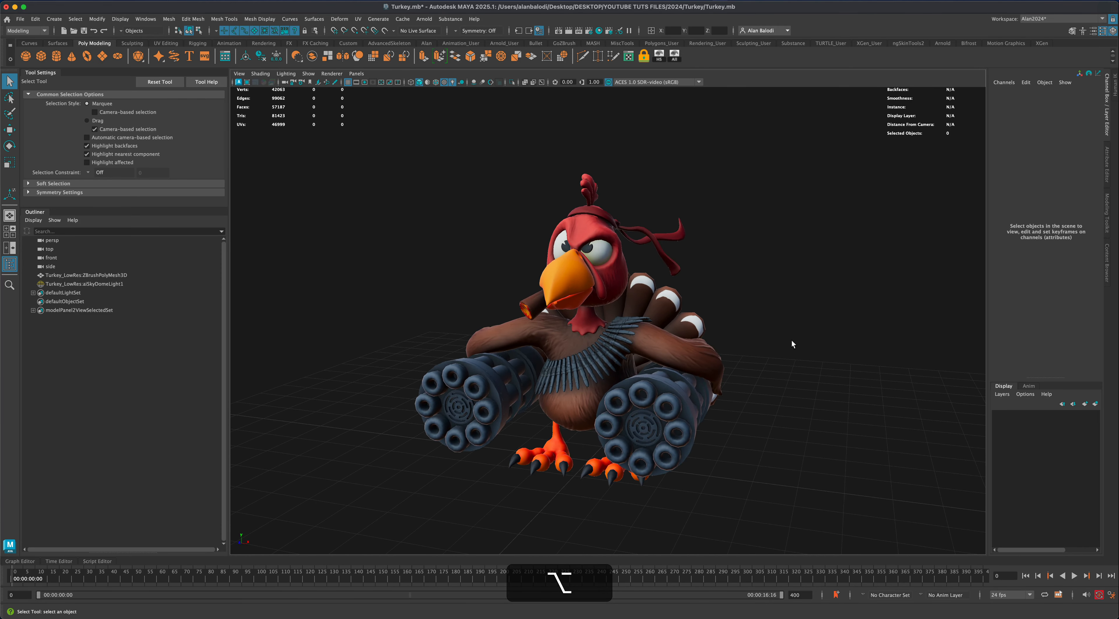
{"action": "left_click_drag", "start_coordinate": [471, 296], "coordinate": [444, 324], "text": "alt"}
{"action": "left_click_drag", "start_coordinate": [557, 353], "coordinate": [484, 320], "text": "alt"}
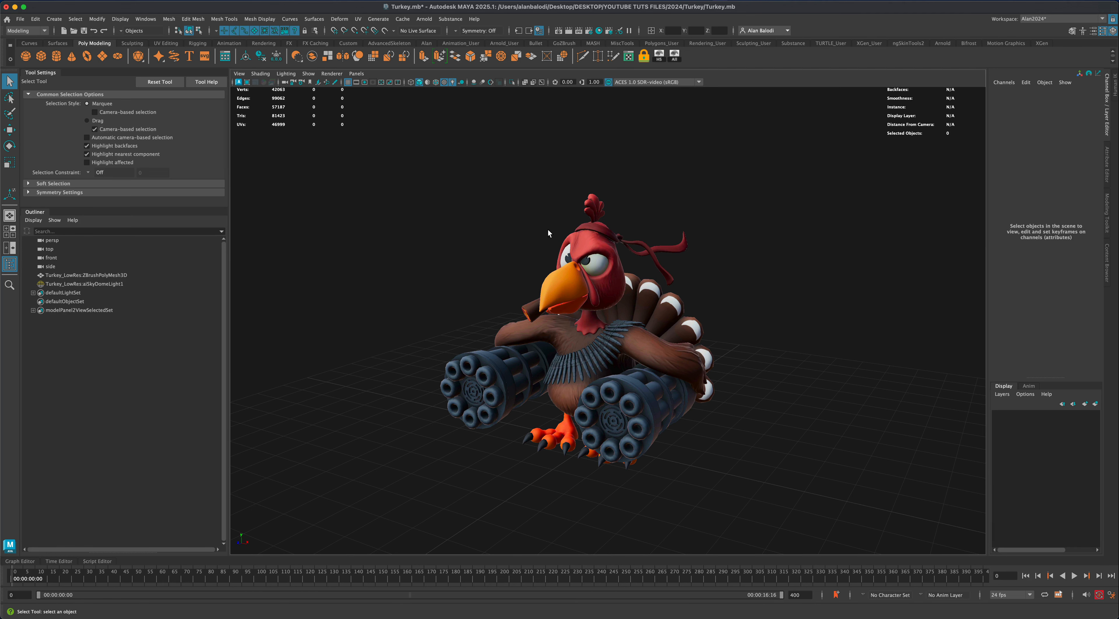
{"action": "left_click_drag", "start_coordinate": [548, 230], "coordinate": [526, 238], "text": "alt"}
{"action": "left_click_drag", "start_coordinate": [579, 343], "coordinate": [581, 339], "text": "alt"}
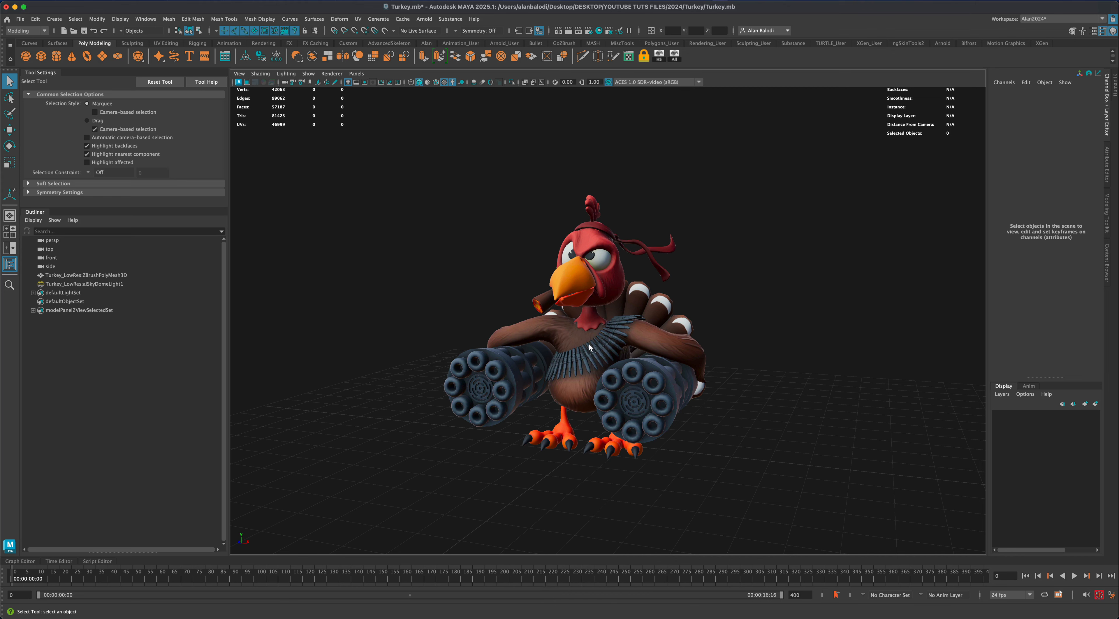
{"action": "left_click_drag", "start_coordinate": [588, 344], "coordinate": [586, 345], "text": "alt"}
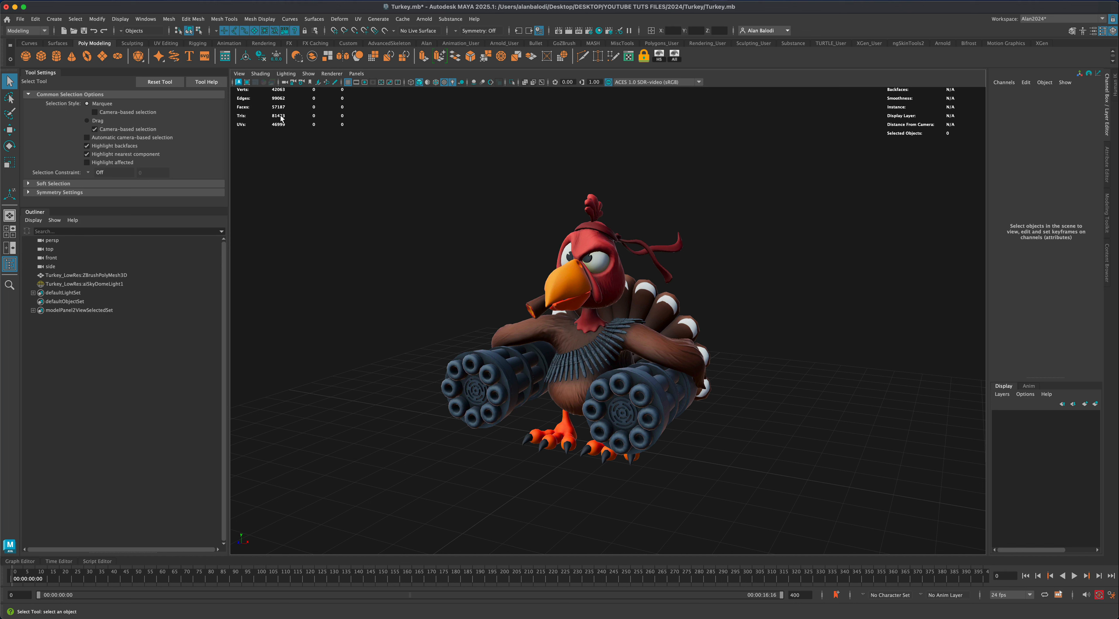
{"action": "left_click_drag", "start_coordinate": [434, 260], "coordinate": [637, 269], "text": "alt"}
{"action": "right_click_drag", "start_coordinate": [637, 270], "coordinate": [627, 322], "text": "alt"}
{"action": "left_click_drag", "start_coordinate": [607, 337], "coordinate": [565, 305], "text": "alt"}
{"action": "left_click_drag", "start_coordinate": [547, 342], "coordinate": [574, 365], "text": "alt"}
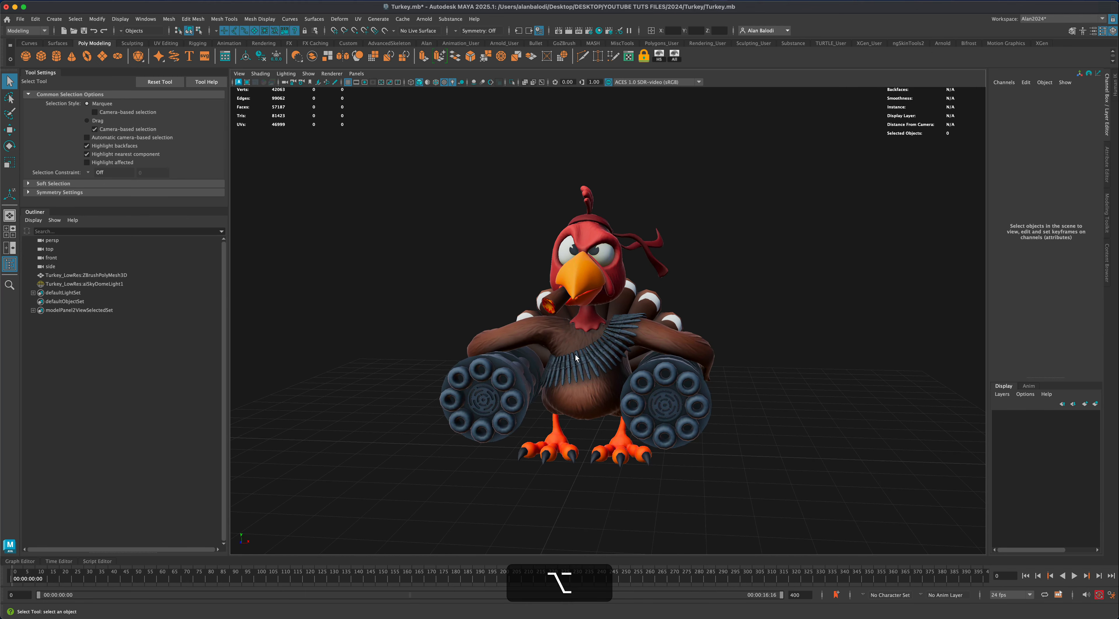
Switch to the four-view layout and hide the skydome light
{"action": "key", "text": "space"}
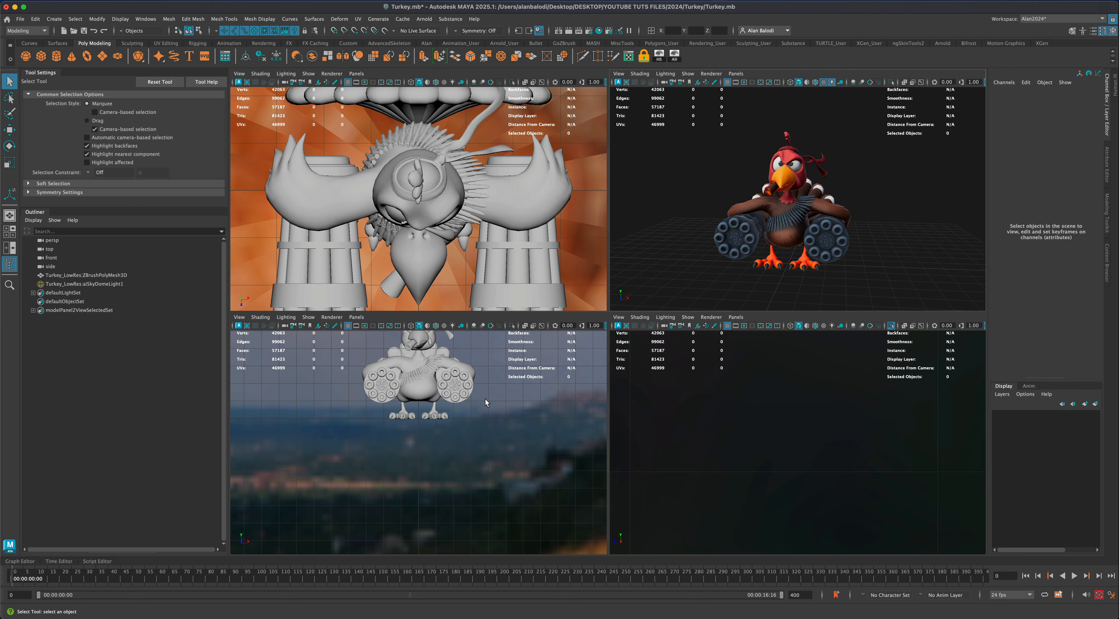
{"action": "key", "text": "shift+a"}
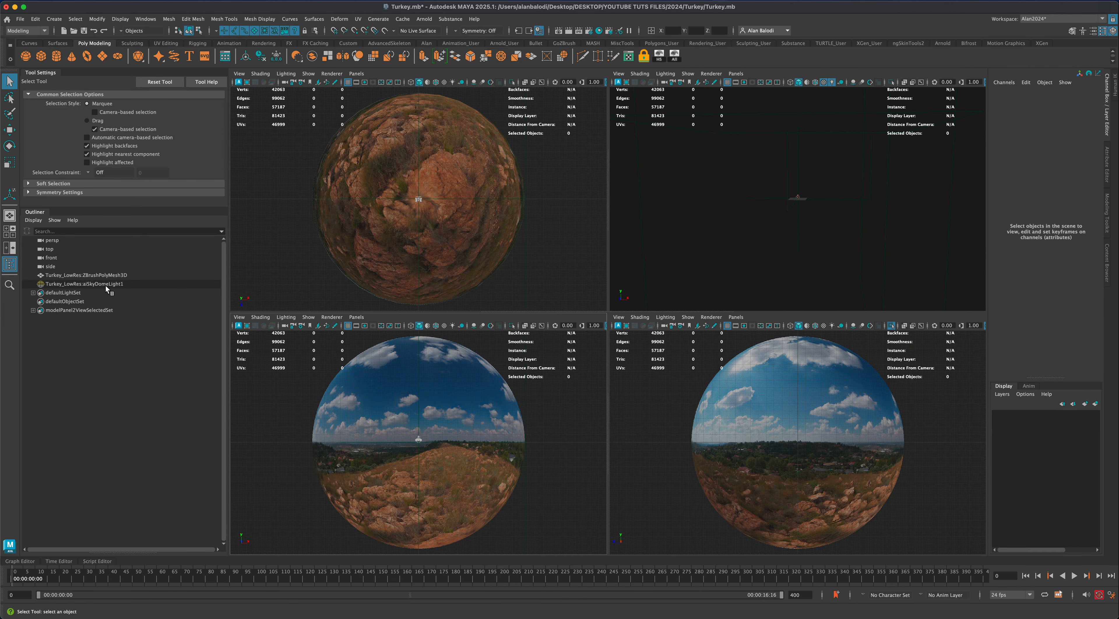
{"action": "left_click", "coordinate": [84, 284]}
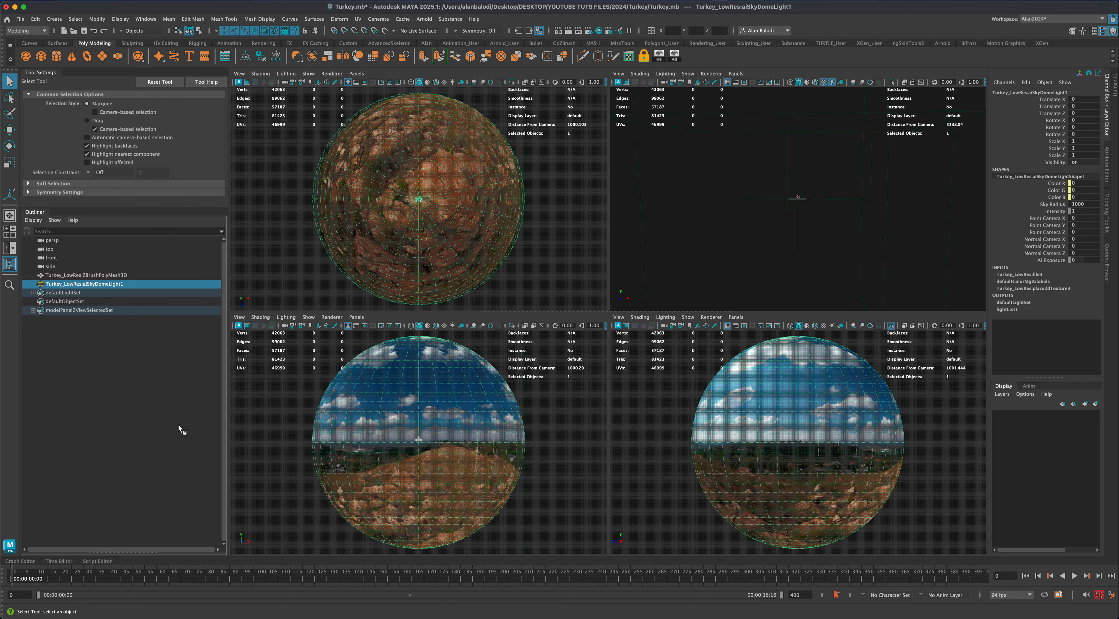
{"action": "key", "text": "h"}
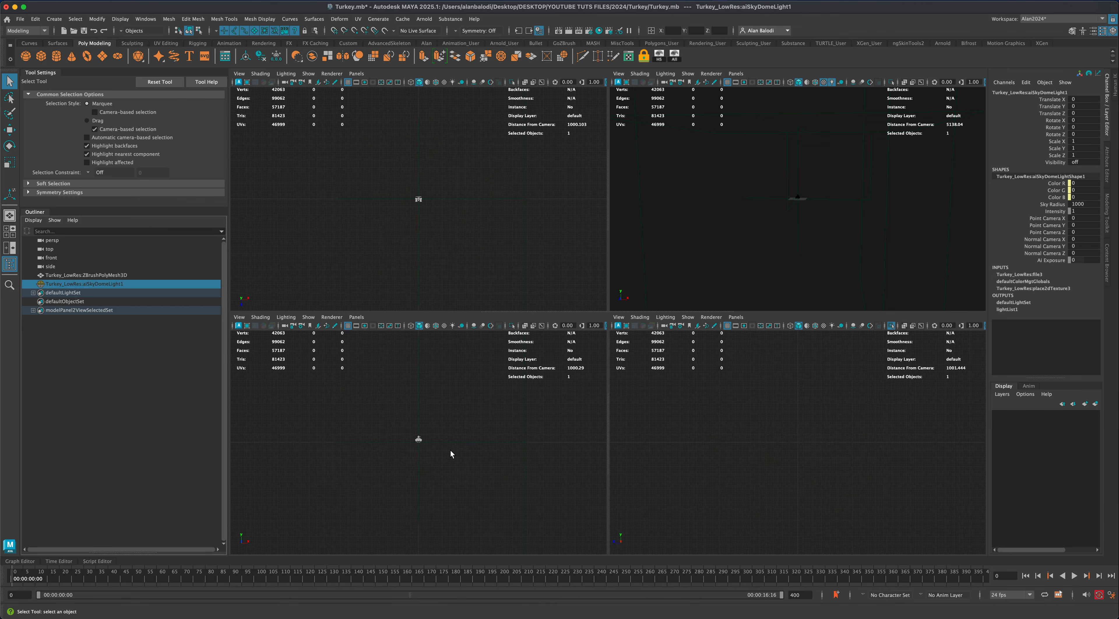
Turn off Isolate Select in the side view and frame the whole turkey in all views
{"action": "key", "text": "shift+a"}
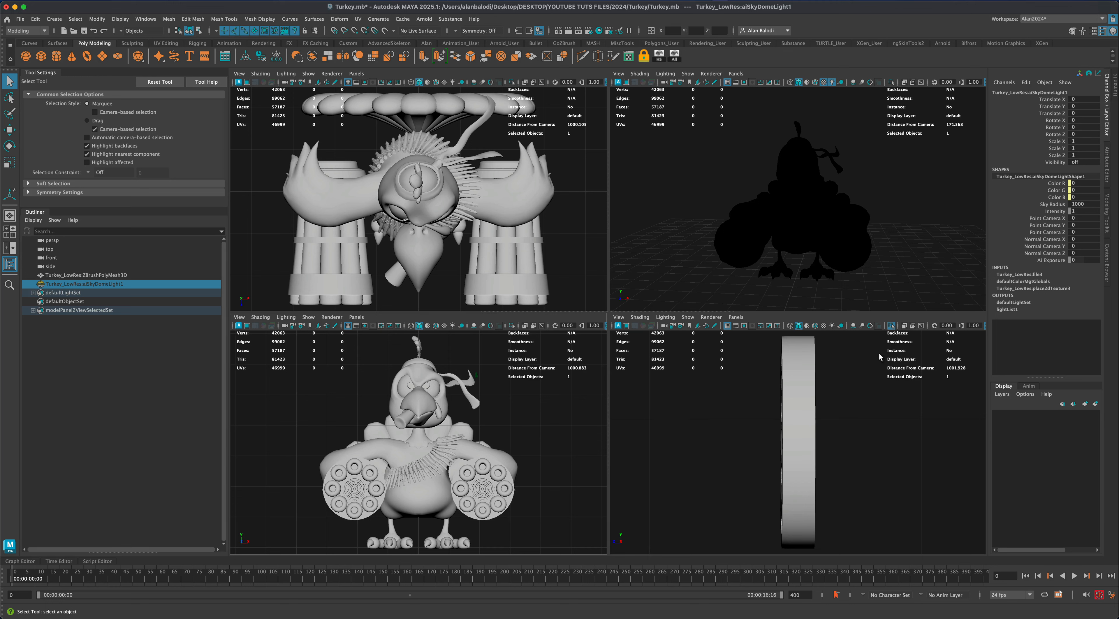
{"action": "left_click", "coordinate": [891, 326]}
{"action": "key", "text": "shift+a"}
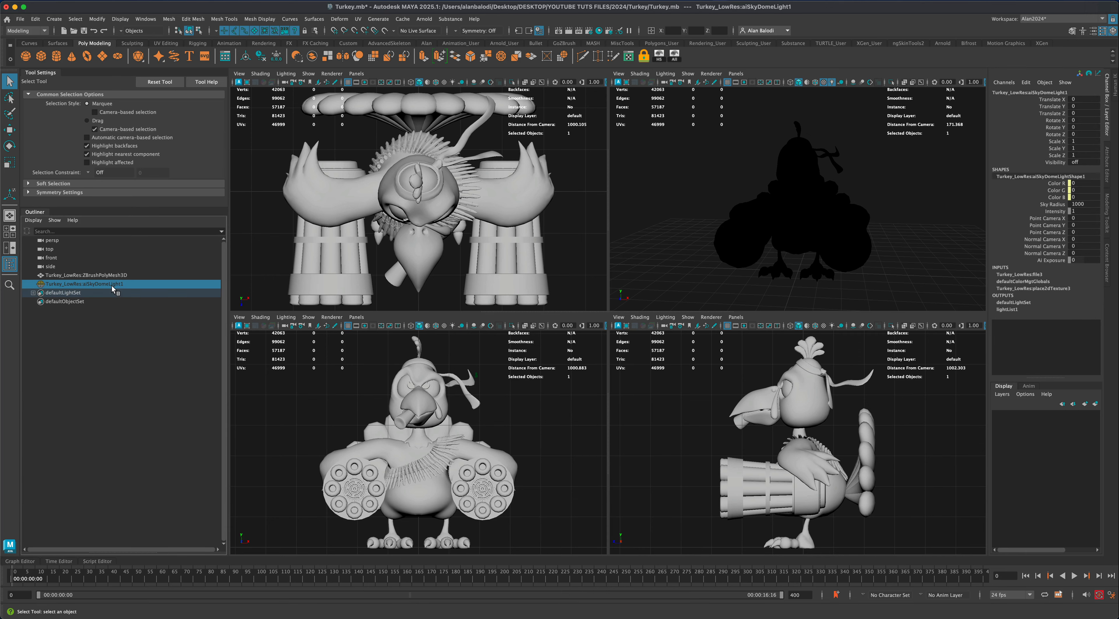
Toggle the skydome light's visibility on and off to compare the views with and without it
{"action": "key", "text": "h"}
{"action": "key", "text": "h"}
{"action": "key", "text": "h"}
{"action": "key", "text": "h"}
{"action": "key", "text": "h"}
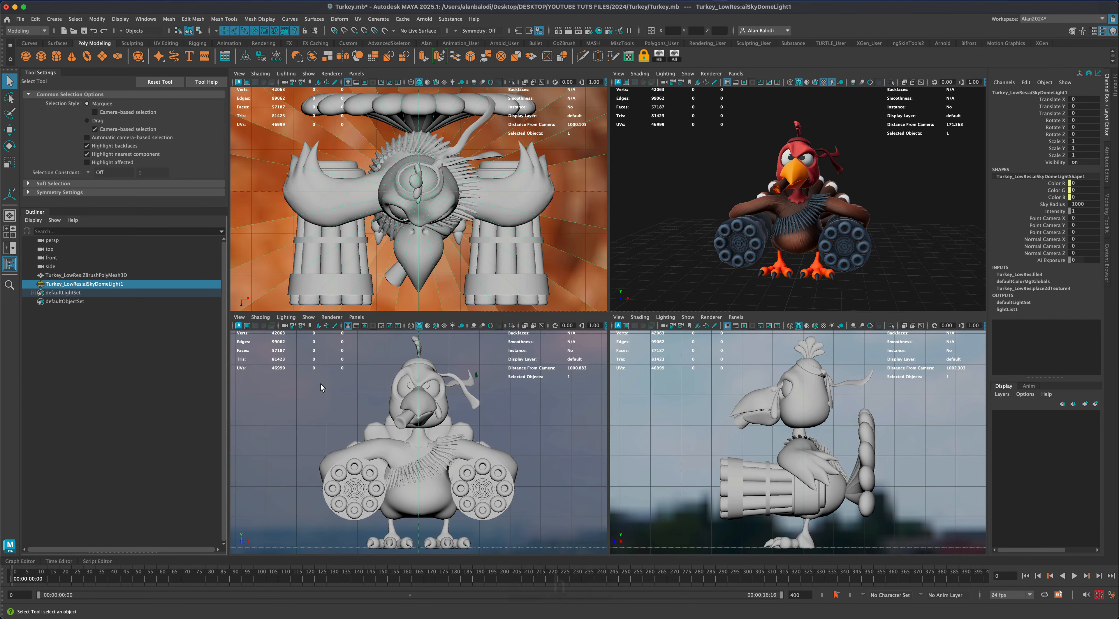
{"action": "key", "text": "h"}
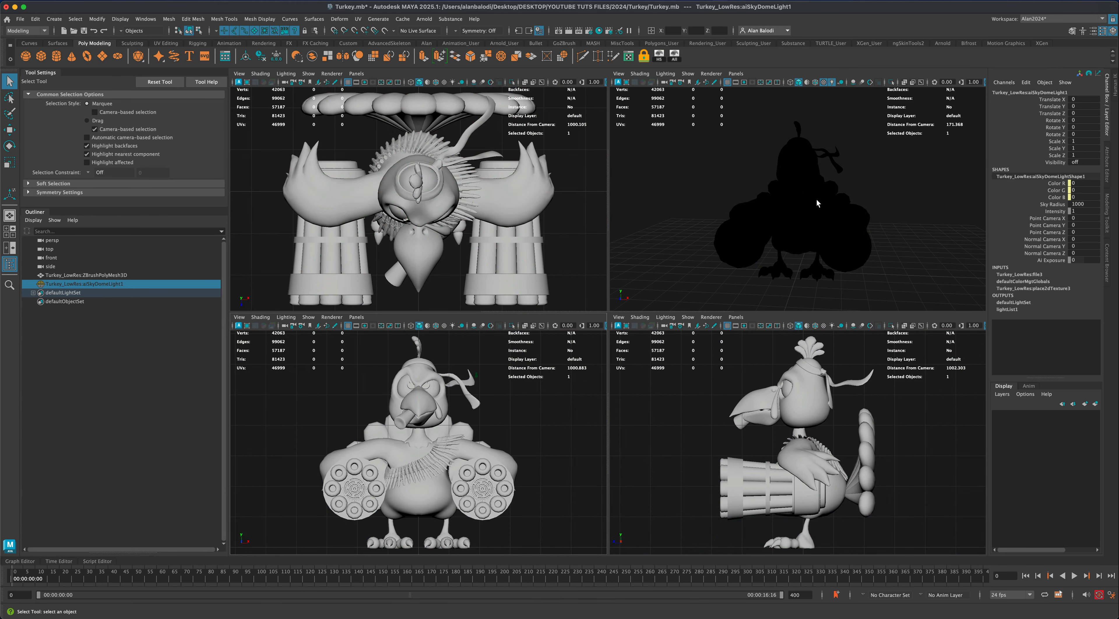
Turn off Use All Lights in the perspective view so the turkey displays with default lighting
{"action": "left_click_drag", "start_coordinate": [885, 194], "coordinate": [878, 194], "text": "alt"}
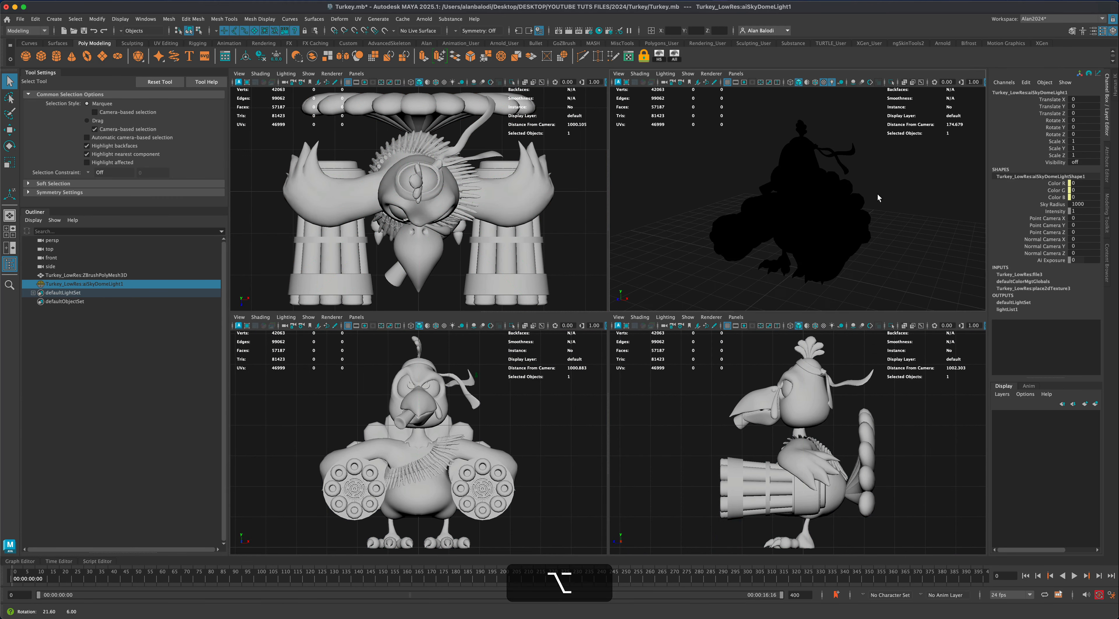
{"action": "left_click", "coordinate": [831, 82]}
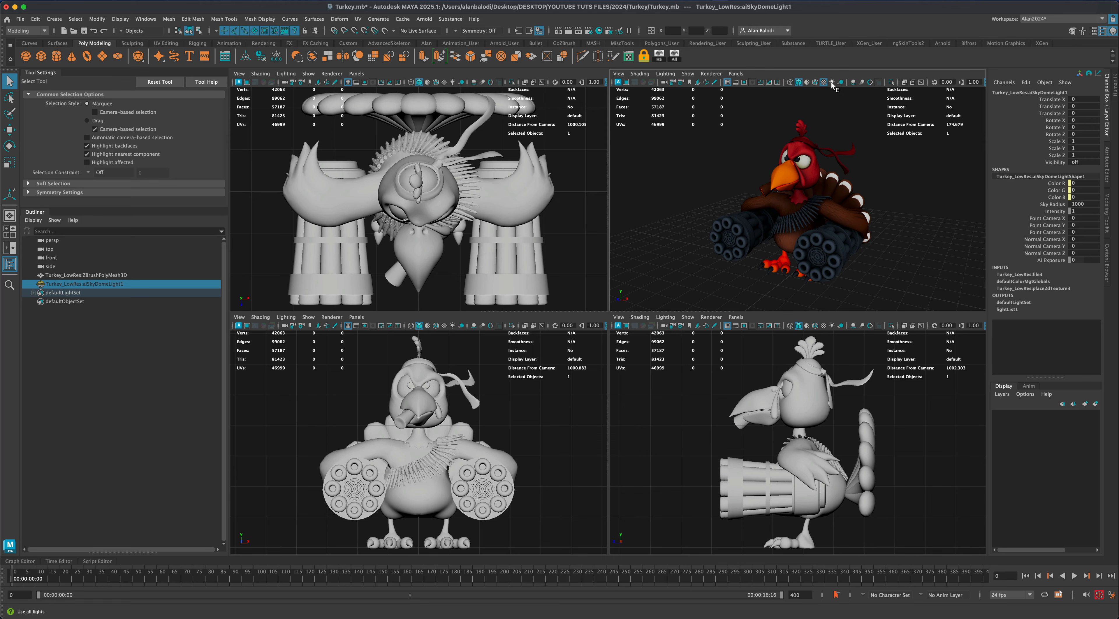
{"action": "left_click_drag", "start_coordinate": [712, 171], "coordinate": [734, 174], "text": "alt"}
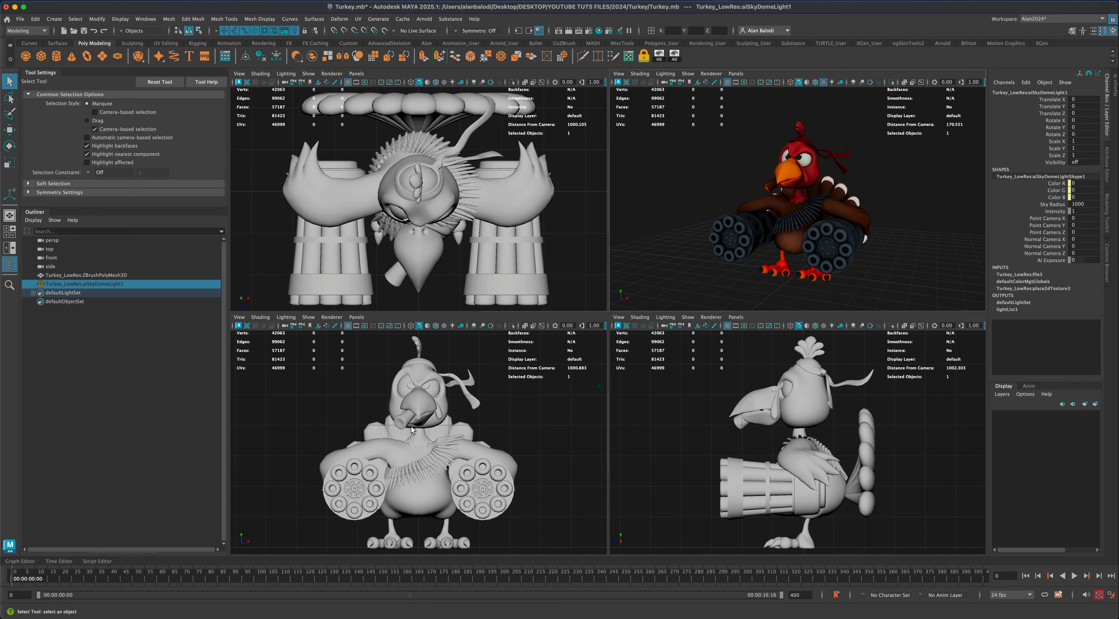
Maximize the front view of the turkey and clear the selection
{"action": "key", "text": "space"}
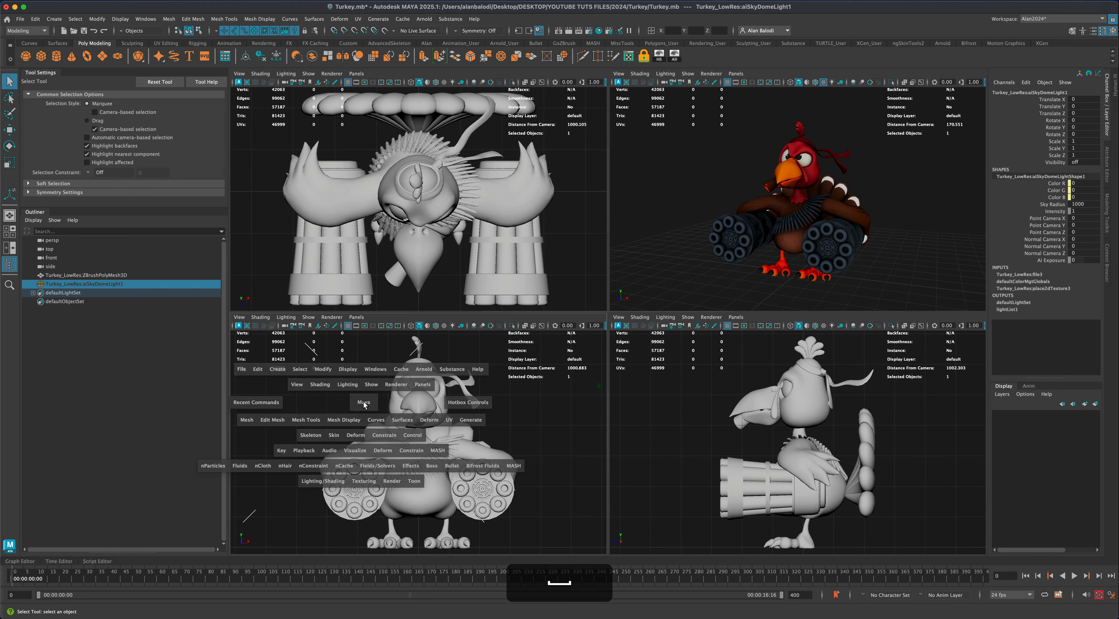
{"action": "middle_click_drag", "start_coordinate": [426, 343], "coordinate": [361, 332], "text": "alt"}
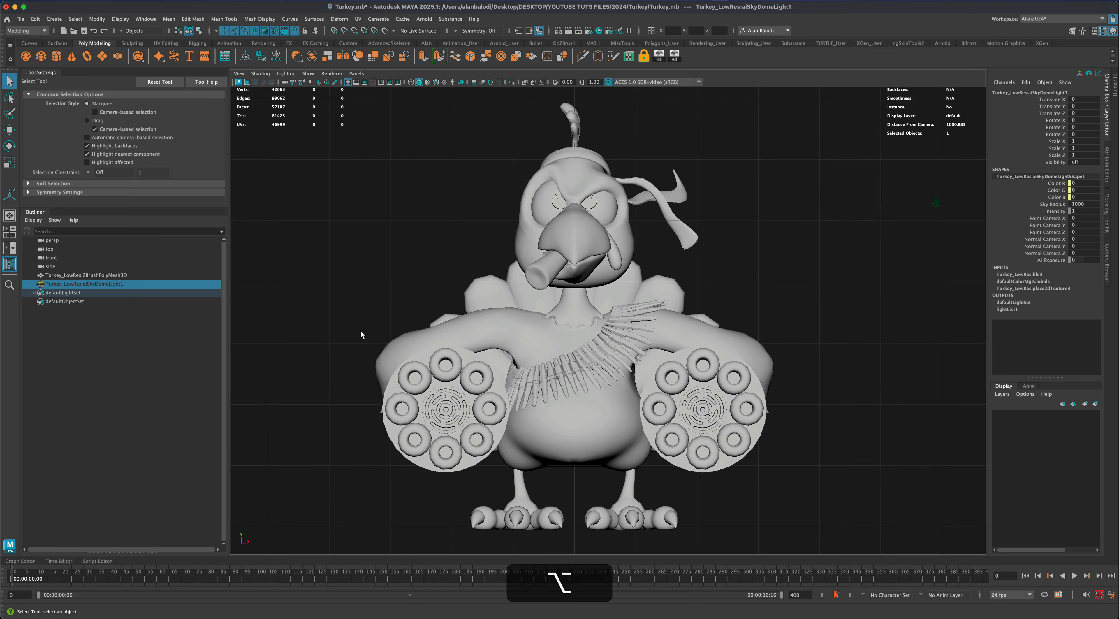
{"action": "left_click", "coordinate": [494, 294]}
{"action": "left_click", "coordinate": [431, 235]}
{"action": "left_click", "coordinate": [492, 295]}
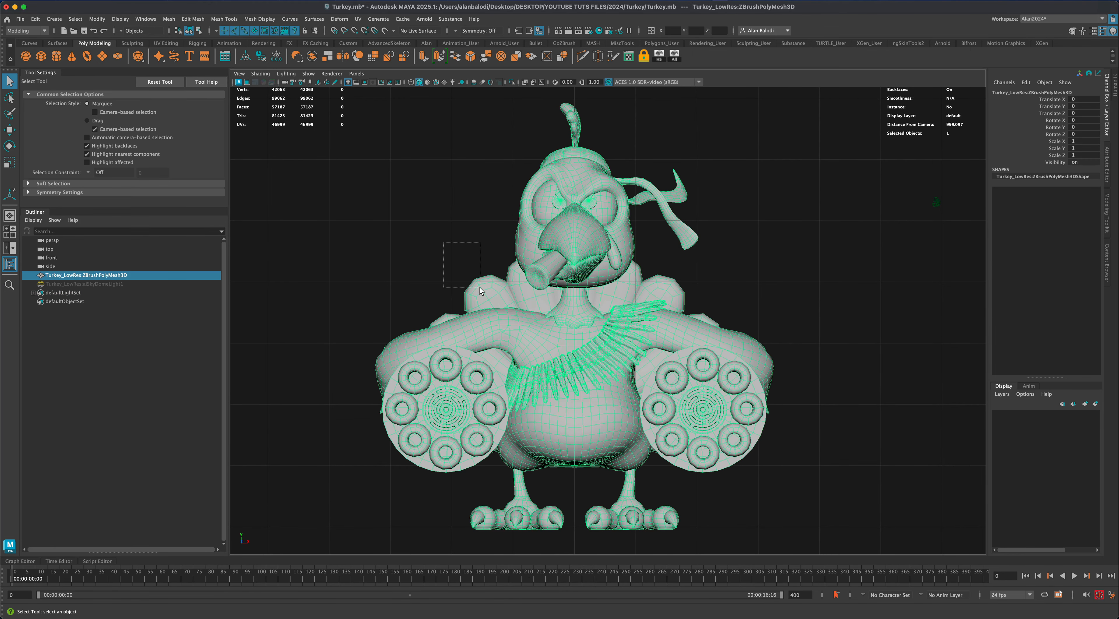
{"action": "left_click", "coordinate": [435, 240]}
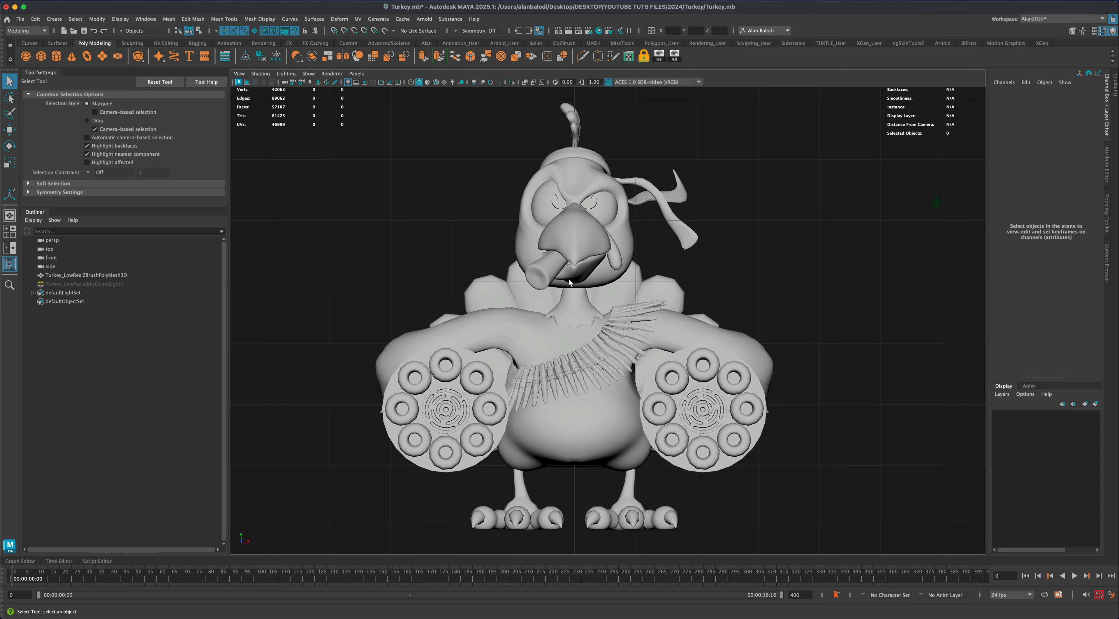
Switch to the Rigging menu set and open the Skeleton commands
{"action": "left_click", "coordinate": [36, 34]}
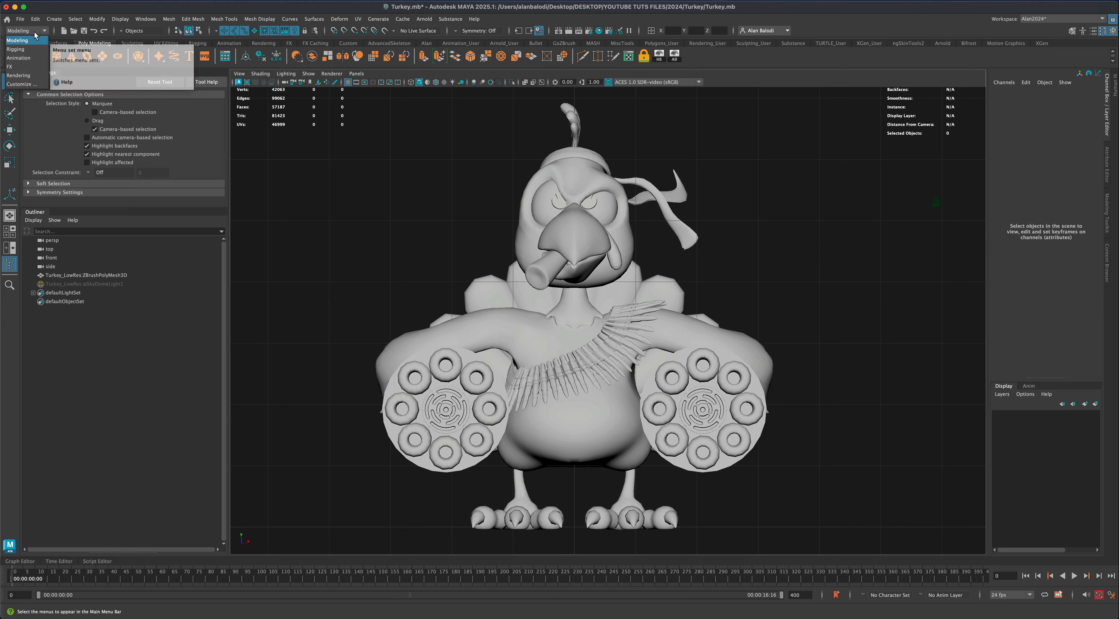
{"action": "left_click", "coordinate": [33, 52]}
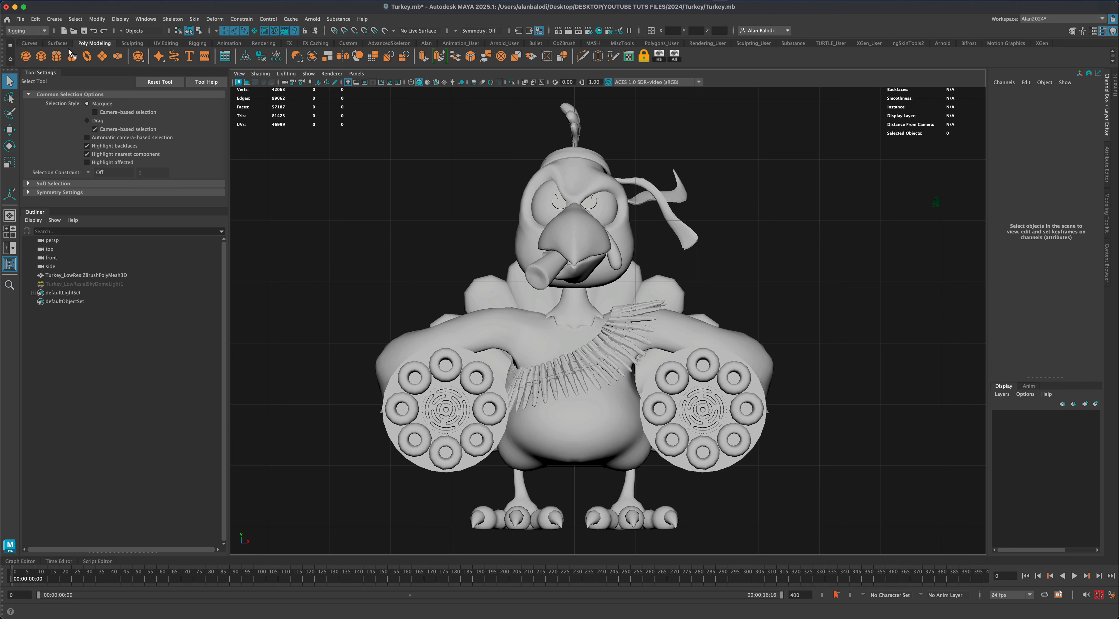
{"action": "left_click", "coordinate": [170, 22]}
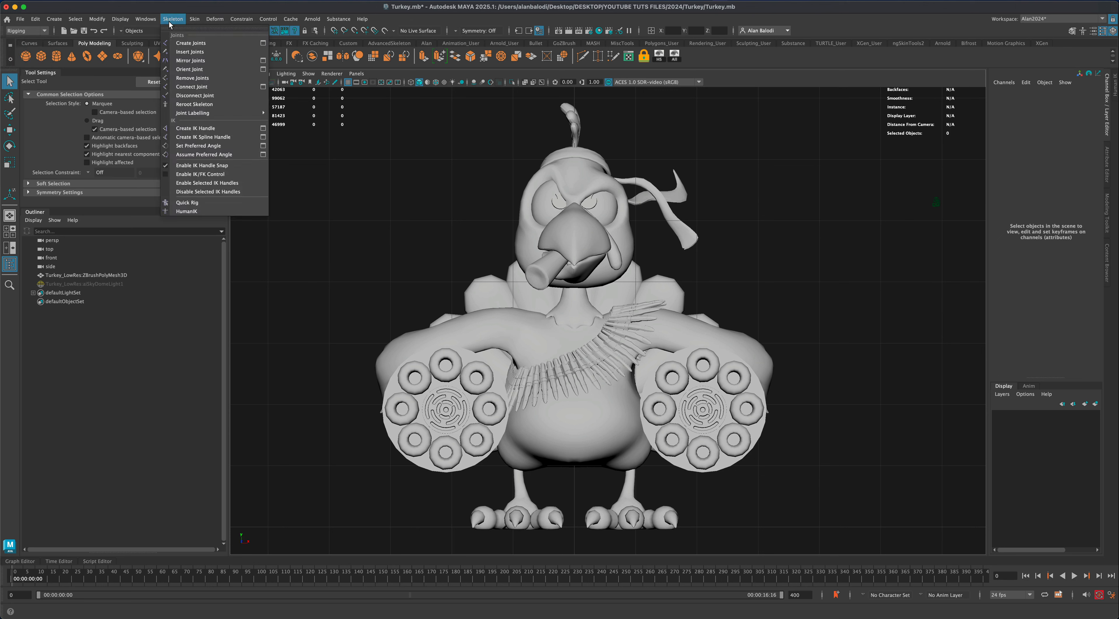
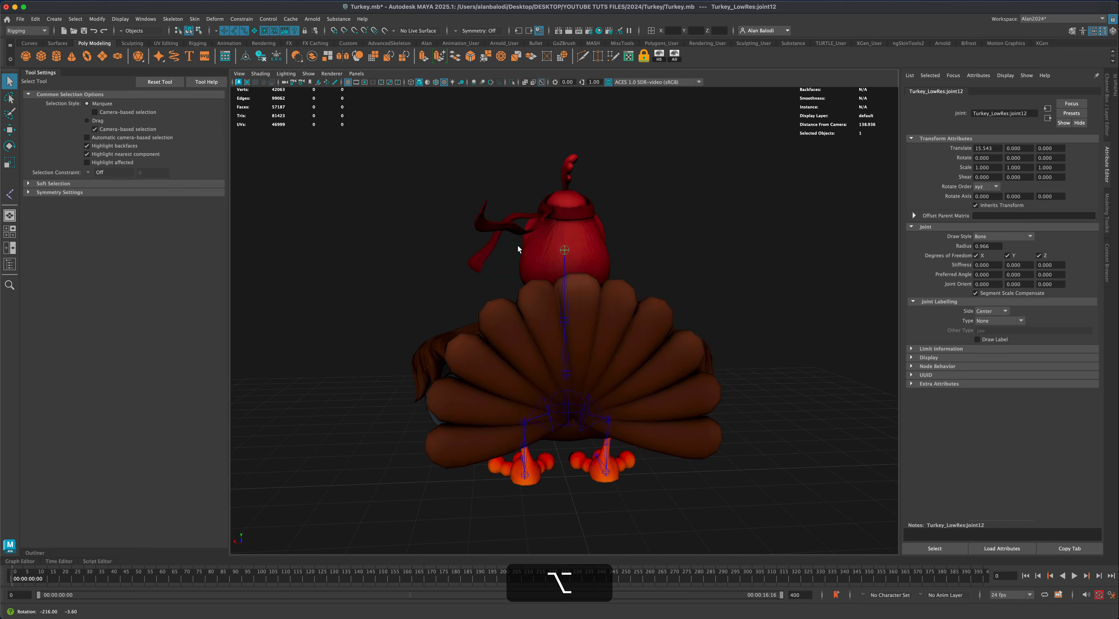
Inspect the neck and head joints from the side and front of the turkey
{"action": "middle_click_drag", "start_coordinate": [577, 413], "coordinate": [572, 382], "text": "alt"}
{"action": "scroll", "coordinate": [572, 382], "scroll_direction": "up", "scroll_amount": 2, "text": "alt"}
{"action": "scroll", "coordinate": [571, 382], "scroll_direction": "up", "scroll_amount": 3, "text": "alt"}
{"action": "left_click_drag", "start_coordinate": [572, 382], "coordinate": [528, 376], "text": "alt"}
{"action": "left_click", "coordinate": [564, 273]}
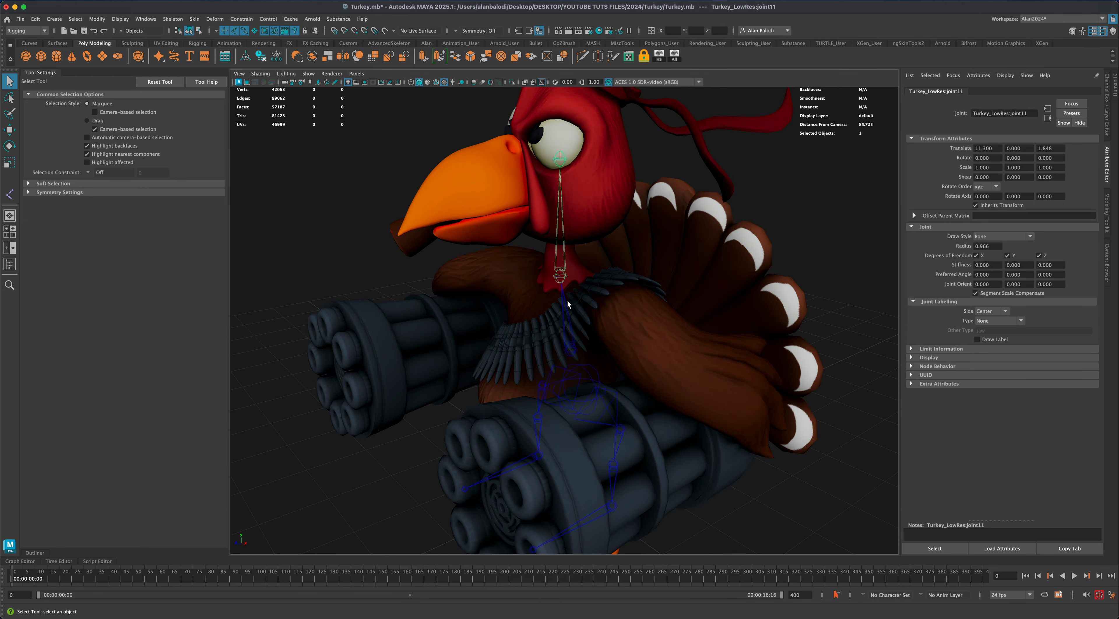
{"action": "left_click_drag", "start_coordinate": [567, 299], "coordinate": [585, 241], "text": "alt"}
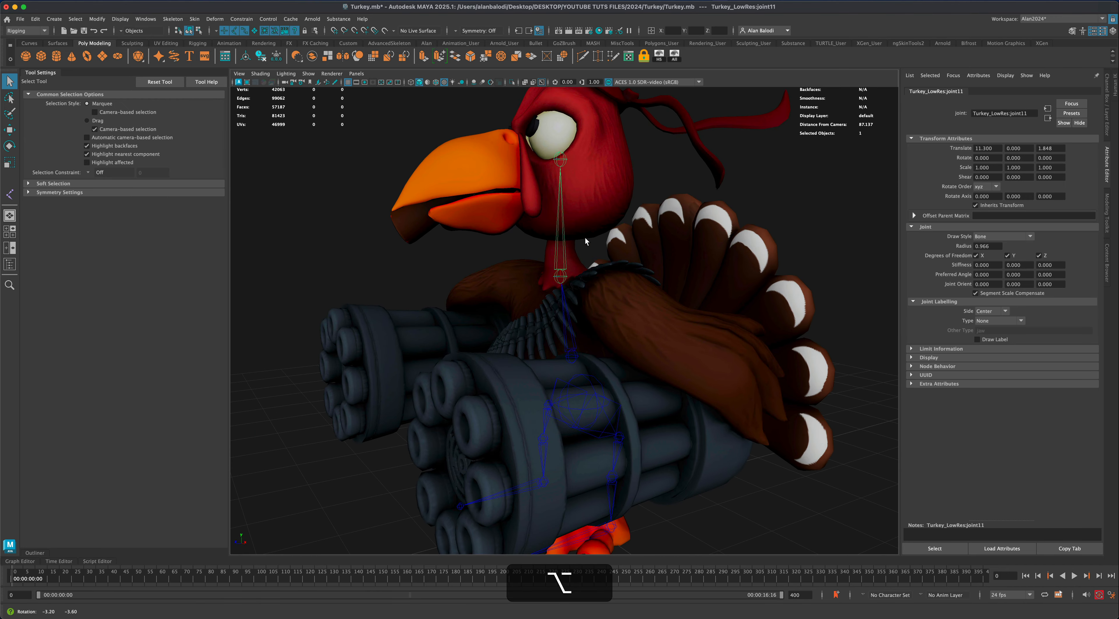
{"action": "left_click", "coordinate": [565, 160]}
{"action": "left_click_drag", "start_coordinate": [559, 298], "coordinate": [566, 343], "text": "alt"}
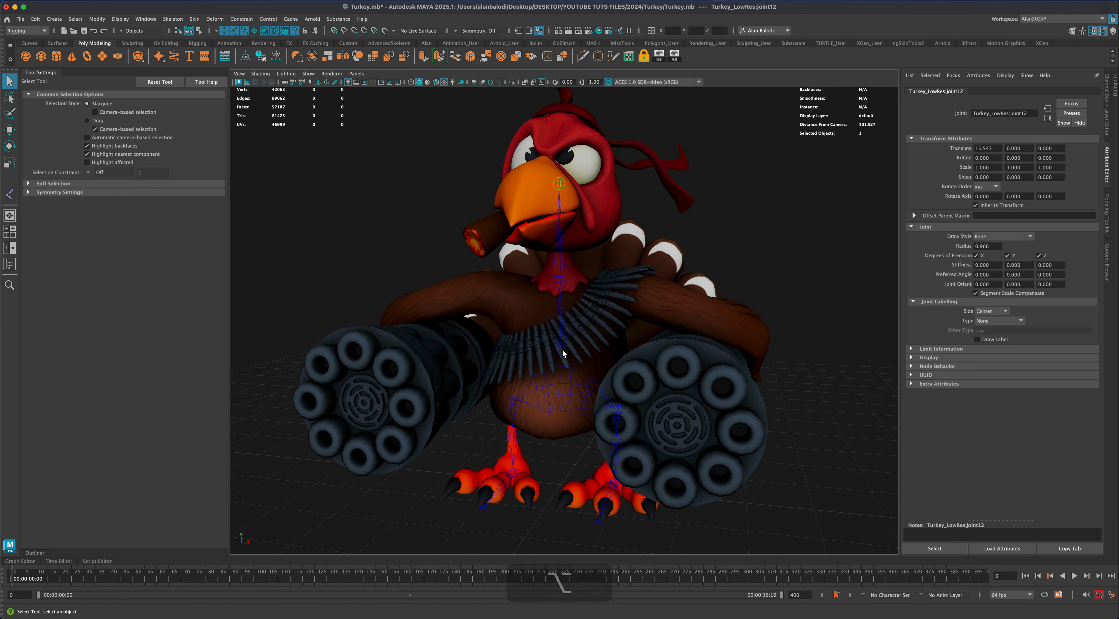
Parent the lowest joint of the spine chain to the large root joint in the turkey's pelvis
{"action": "left_click", "coordinate": [564, 350]}
{"action": "middle_click_drag", "start_coordinate": [564, 384], "coordinate": [558, 320], "text": "alt"}
{"action": "scroll", "coordinate": [559, 318], "scroll_direction": "up", "scroll_amount": 3, "text": "alt"}
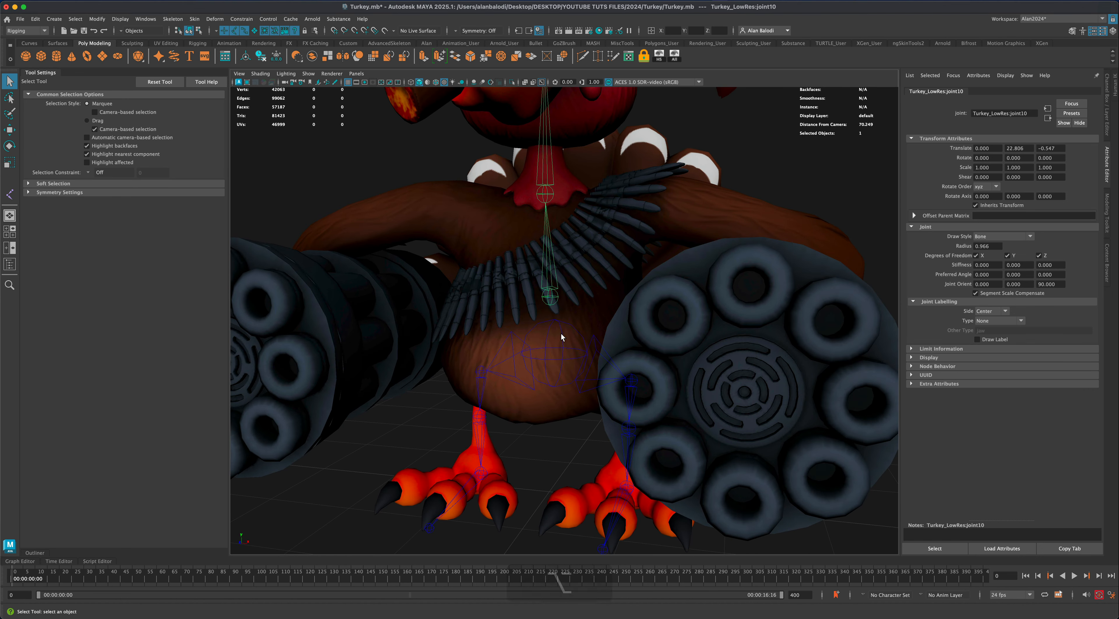
{"action": "left_click", "coordinate": [561, 333], "text": "shift"}
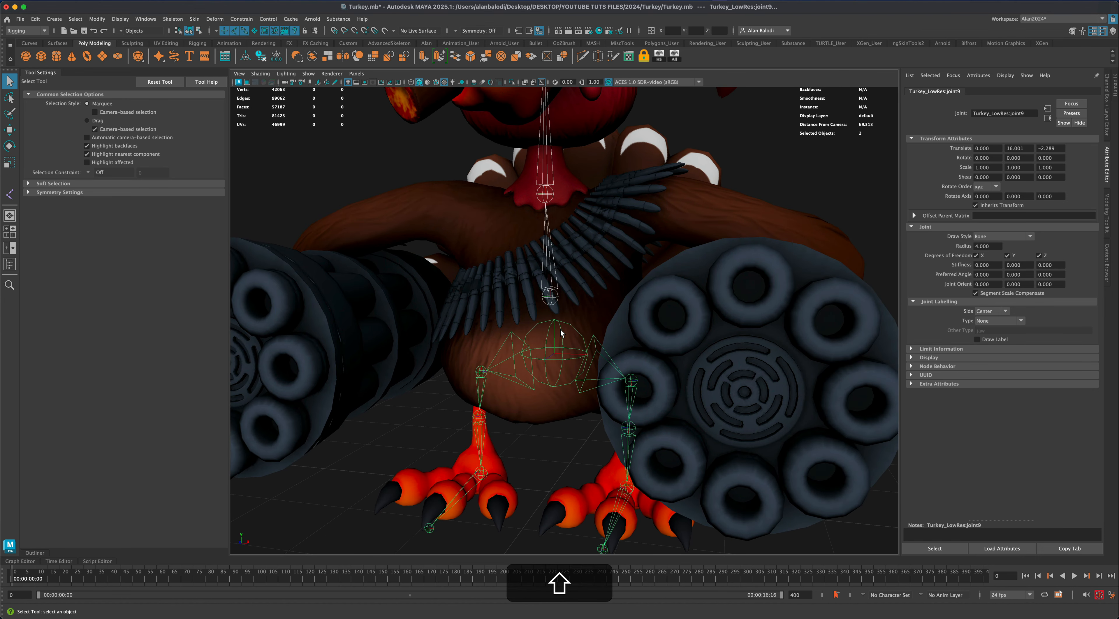
{"action": "key", "text": "p"}
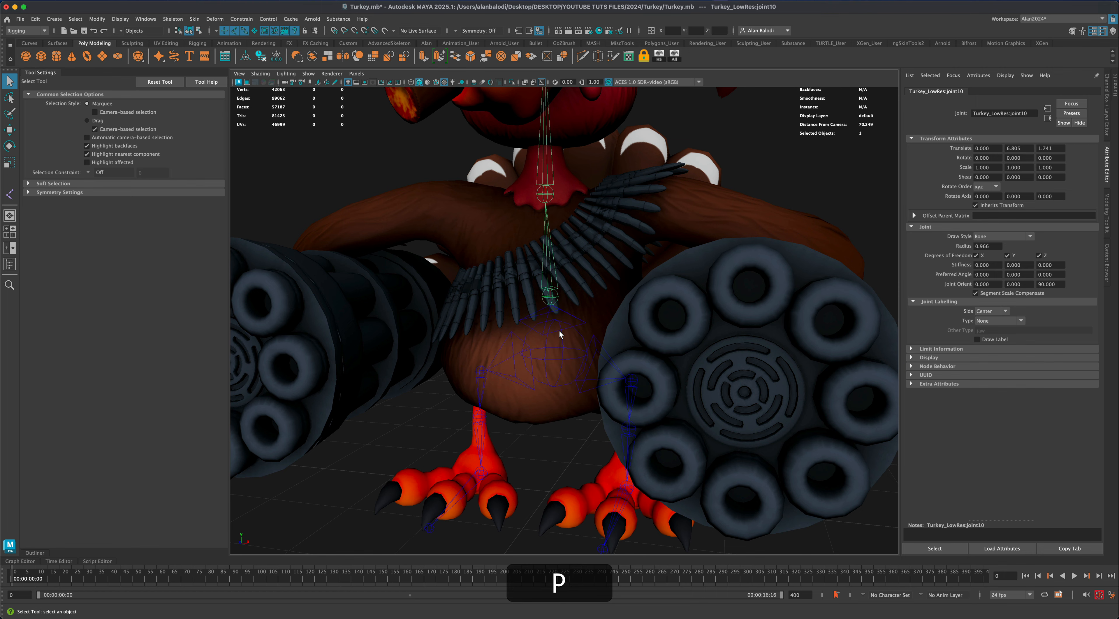
Inspect the connected skeleton from several angles, checking the root, neck and head joints individually
{"action": "left_click_drag", "start_coordinate": [559, 331], "coordinate": [444, 394], "text": "alt"}
{"action": "left_click", "coordinate": [533, 368]}
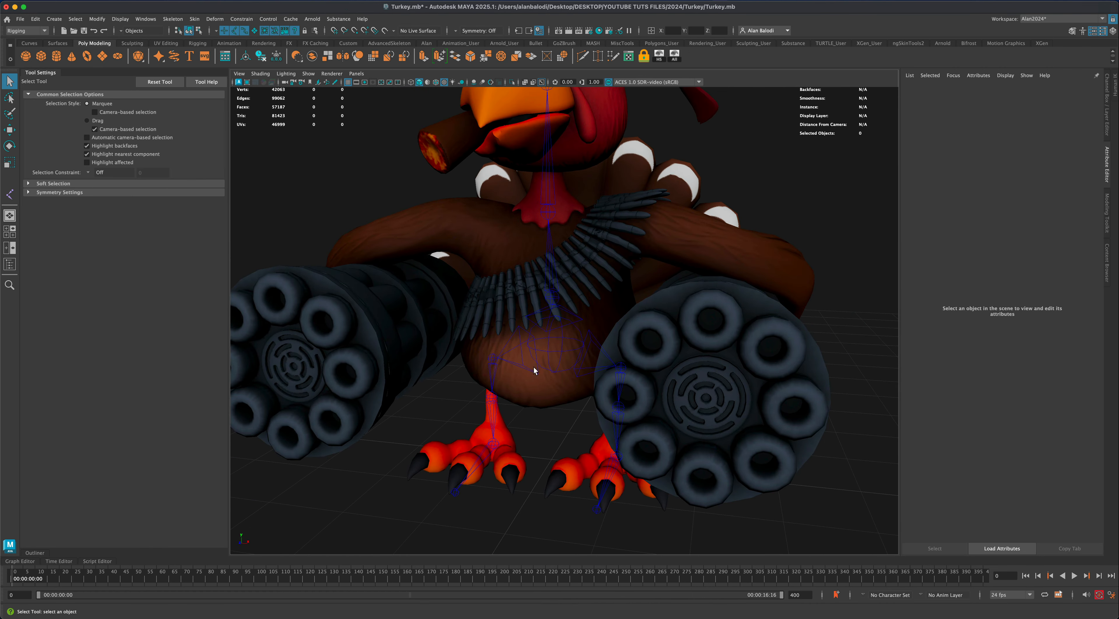
{"action": "left_click", "coordinate": [560, 343]}
{"action": "scroll", "coordinate": [573, 342], "scroll_direction": "down", "scroll_amount": 5}
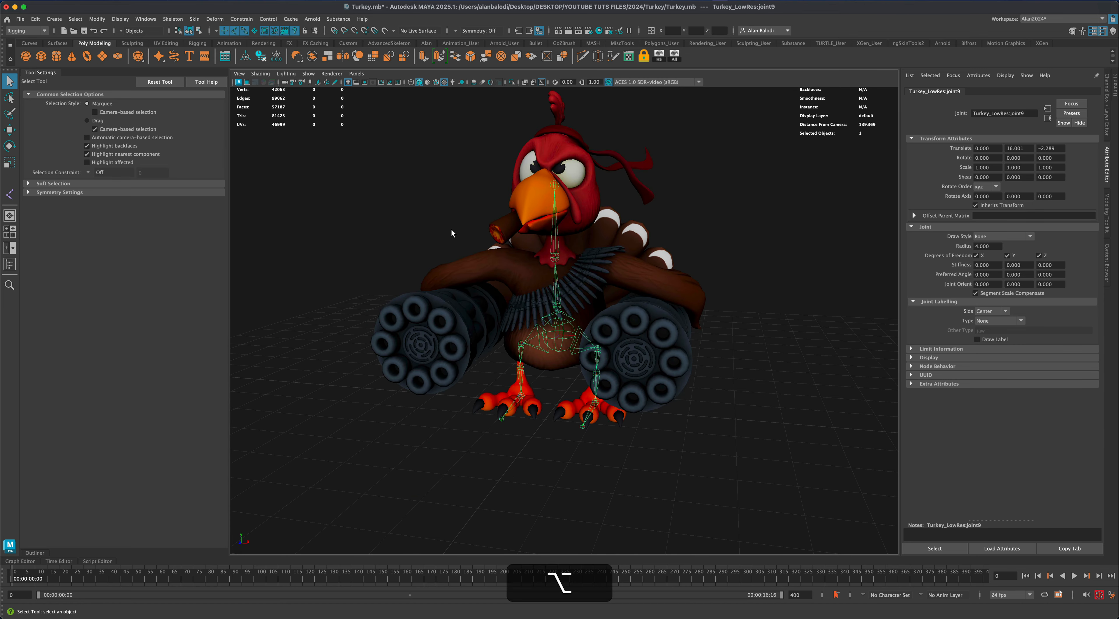
{"action": "left_click_drag", "start_coordinate": [451, 228], "coordinate": [392, 221], "text": "alt"}
{"action": "scroll", "coordinate": [443, 229], "scroll_direction": "up", "scroll_amount": 3}
{"action": "left_click", "coordinate": [400, 219]}
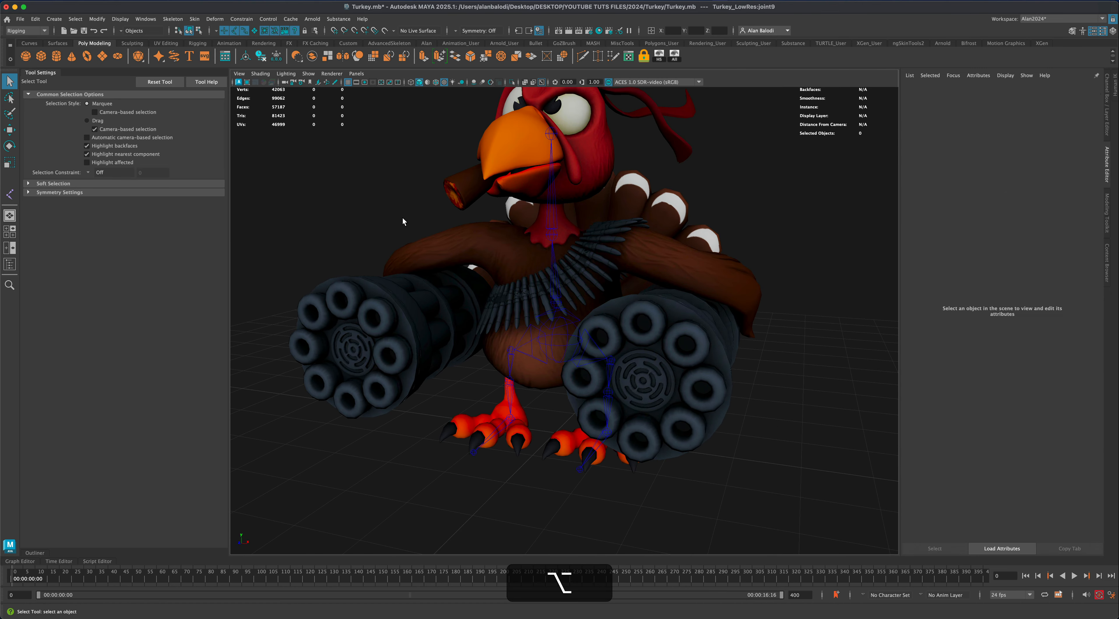
{"action": "left_click", "coordinate": [552, 235]}
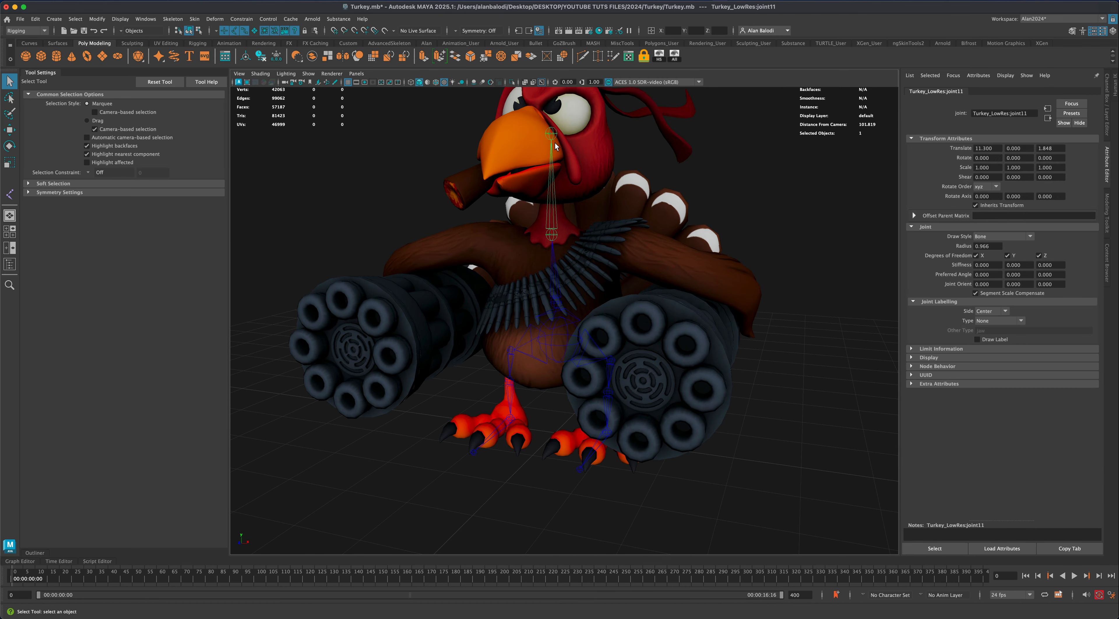
{"action": "left_click", "coordinate": [551, 133]}
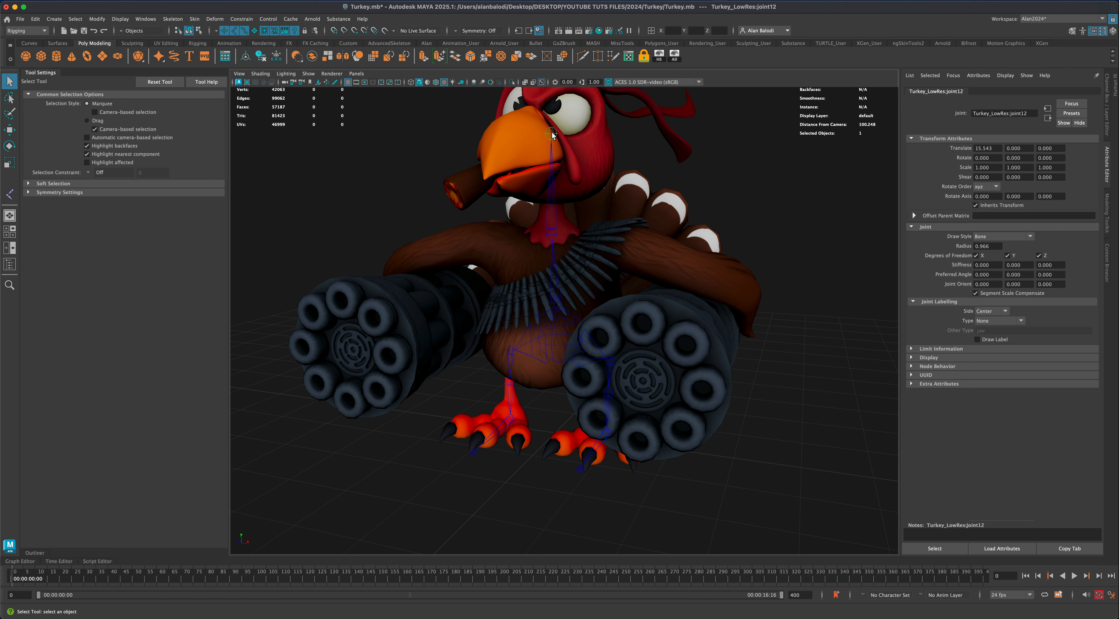
{"action": "left_click", "coordinate": [819, 317]}
{"action": "left_click_drag", "start_coordinate": [812, 332], "coordinate": [800, 368], "text": "alt"}
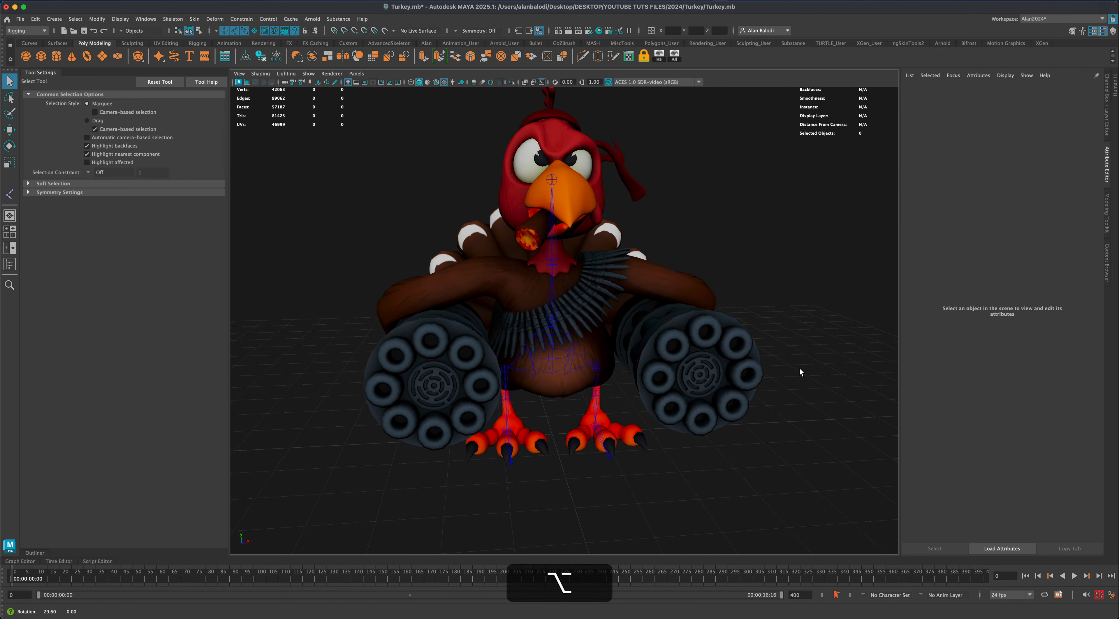
{"action": "mouse_move", "coordinate": [800, 369]}
{"action": "right_mouse_down", "text": "alt"}
{"action": "mouse_move", "coordinate": [788, 376]}
{"action": "mouse_move", "coordinate": [784, 363]}
{"action": "mouse_move", "coordinate": [793, 361]}
{"action": "mouse_move", "coordinate": [789, 377]}
{"action": "right_mouse_up", "text": "alt"}
{"action": "left_click_drag", "start_coordinate": [789, 377], "coordinate": [735, 349], "text": "alt"}
{"action": "left_click_drag", "start_coordinate": [683, 283], "coordinate": [762, 337], "text": "alt"}
Draw a two-joint tail chain in the side view, from the base of the tail feathers to the top of the fan
{"action": "key", "text": "space"}
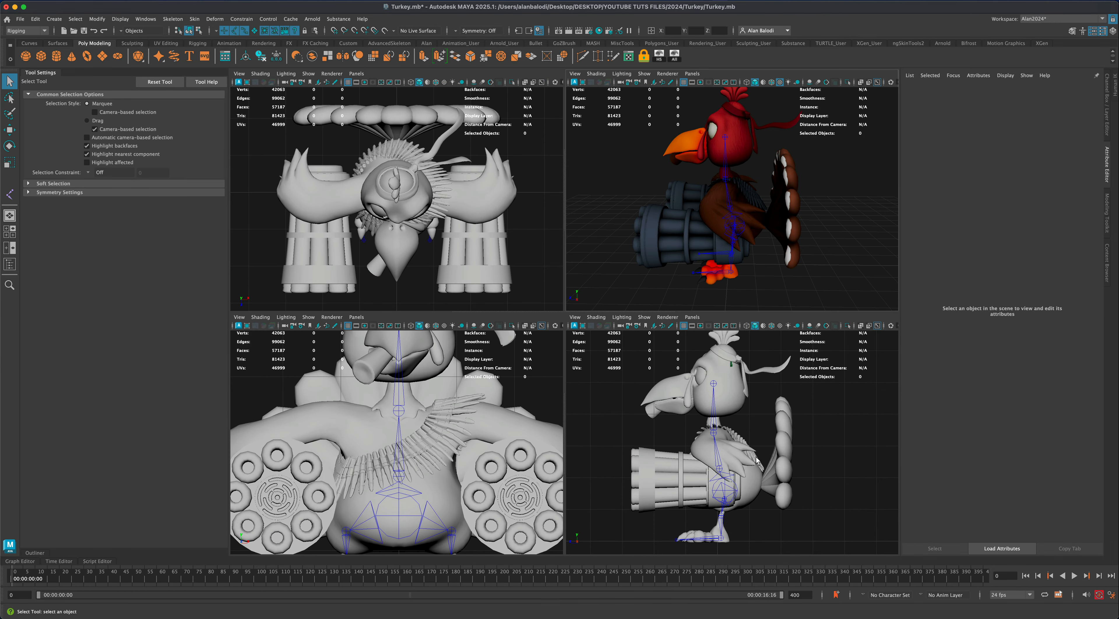
{"action": "key", "text": "space"}
{"action": "middle_click_drag", "start_coordinate": [723, 395], "coordinate": [675, 341], "text": "alt"}
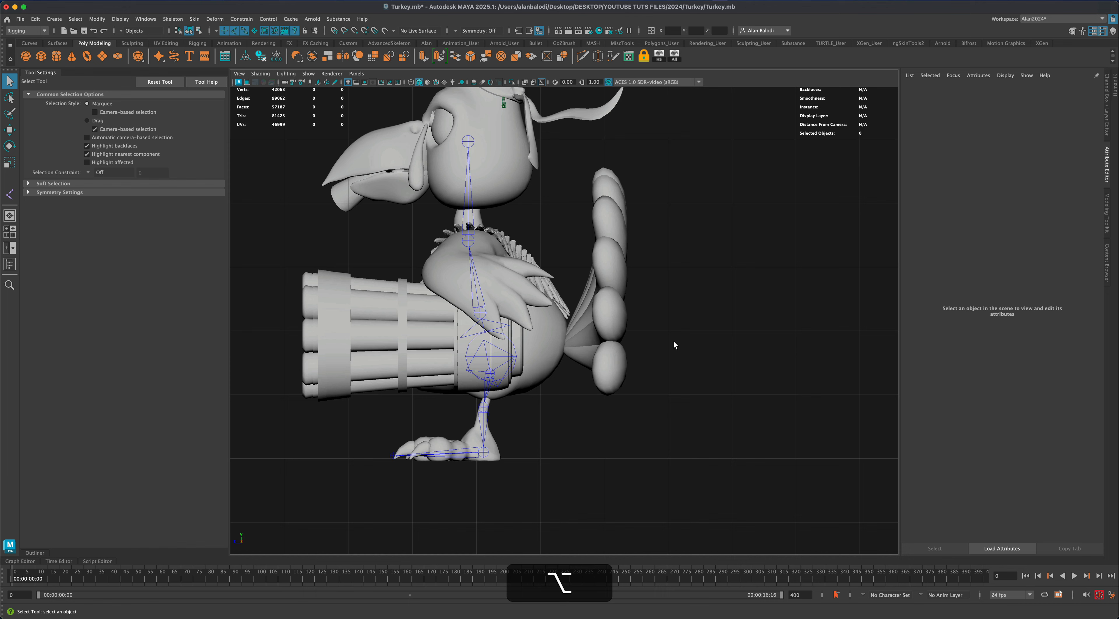
{"action": "right_click_drag", "start_coordinate": [674, 341], "coordinate": [695, 341], "text": "alt"}
{"action": "left_click", "coordinate": [10, 195]}
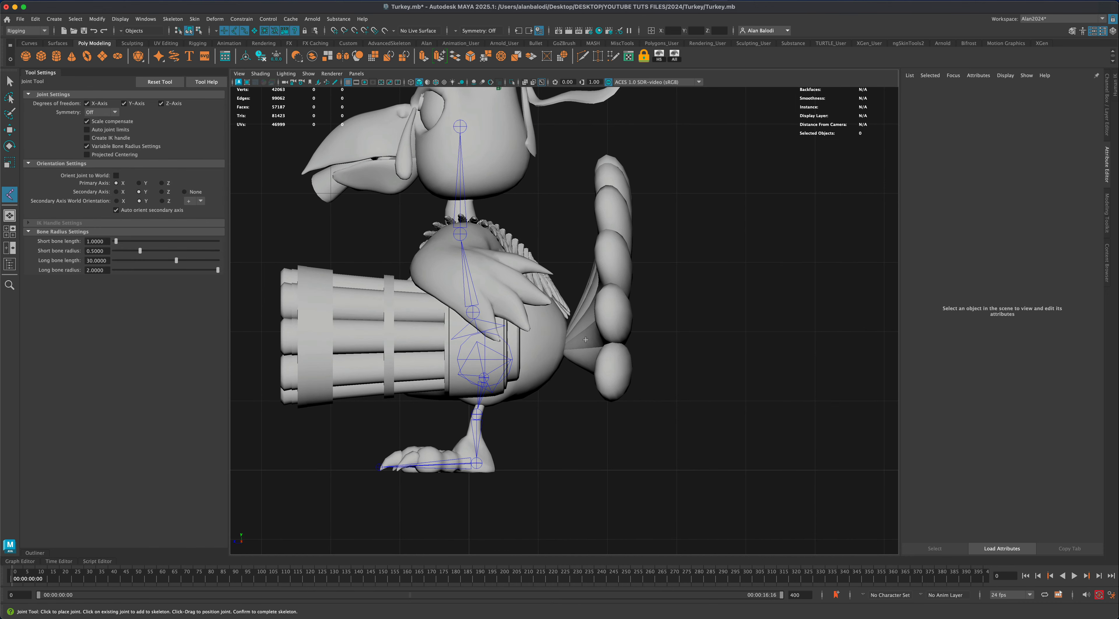
{"action": "left_click", "coordinate": [569, 349]}
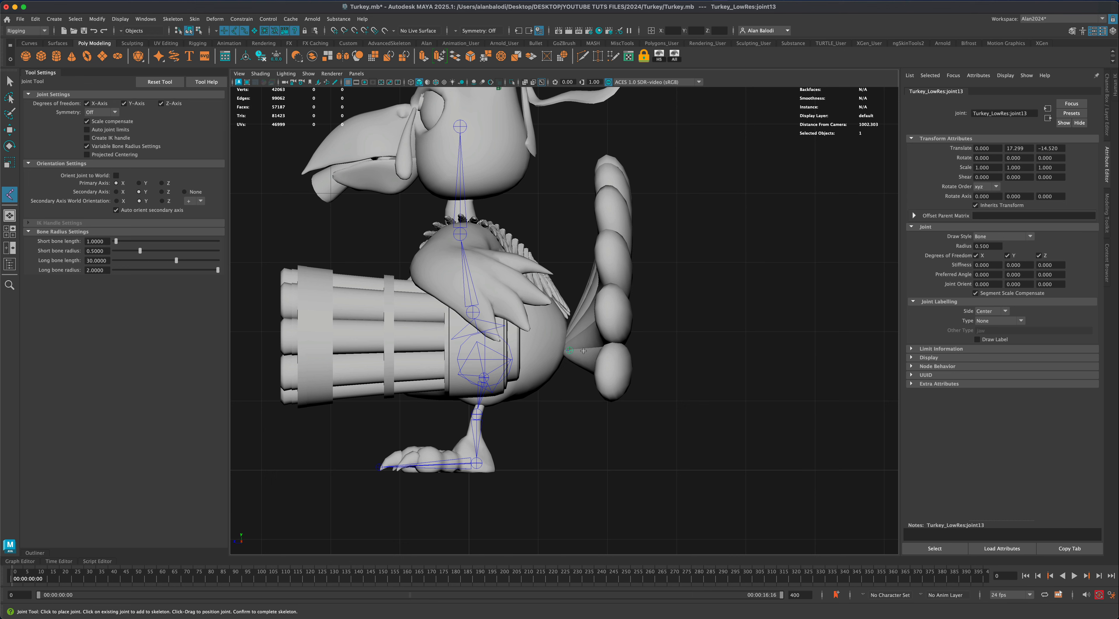
{"action": "left_click", "coordinate": [628, 157]}
Move the tail's base joint slightly up and toward the body, to about Y 18.56 and Z -14.08
{"action": "key", "text": "w"}
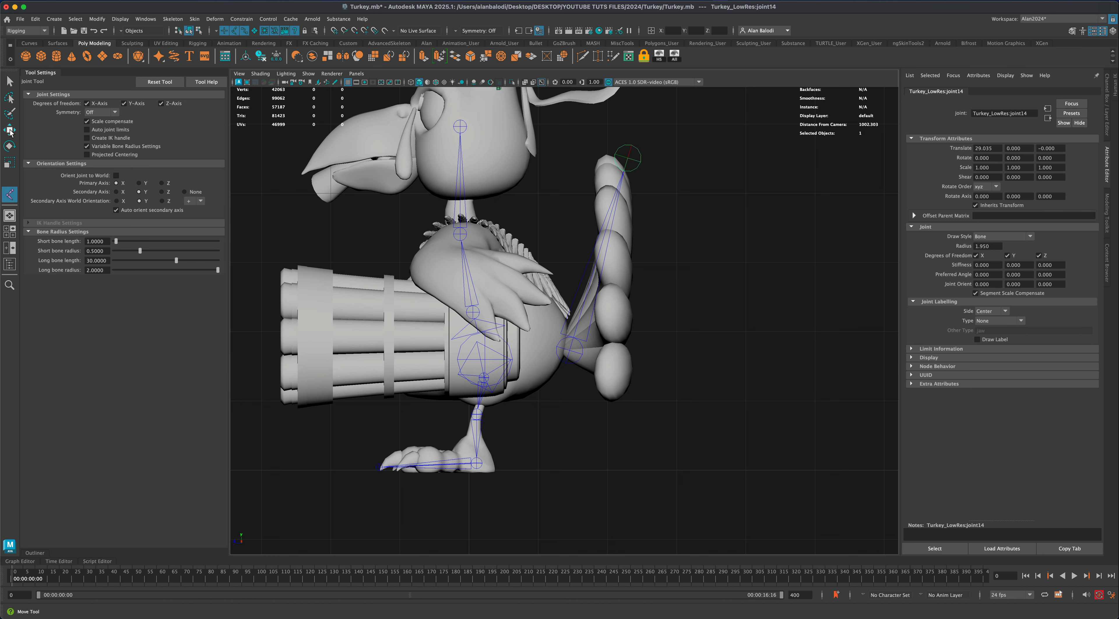
{"action": "left_click", "coordinate": [556, 339]}
{"action": "left_click_drag", "start_coordinate": [556, 339], "coordinate": [551, 329]}
Parent the tail's base joint to the large root joint in the turkey's pelvis
{"action": "key", "text": "space"}
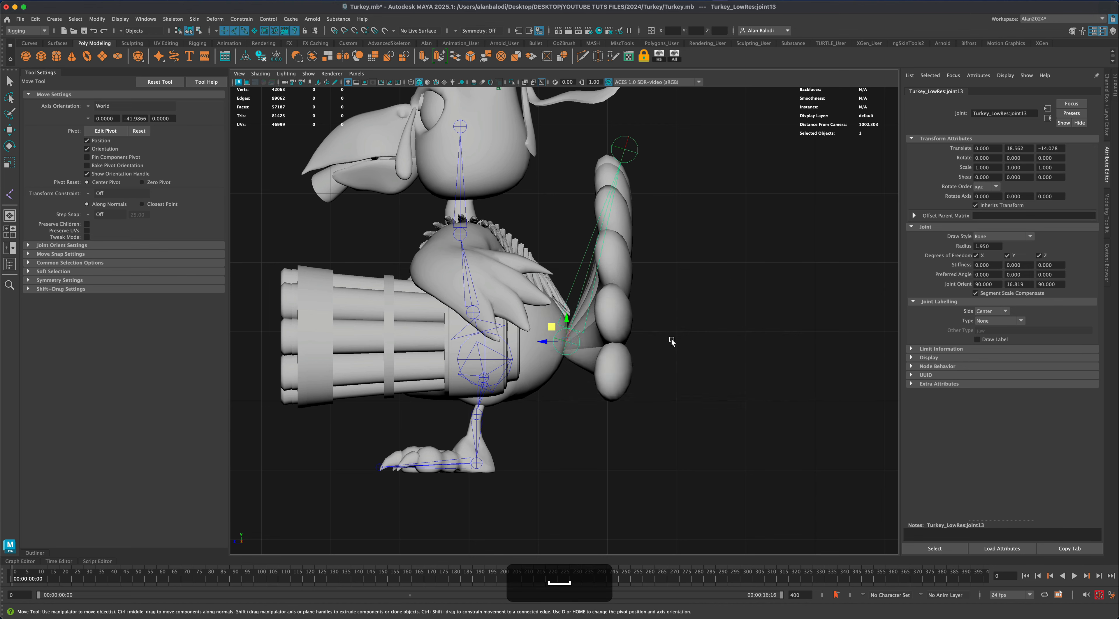
{"action": "key", "text": "space"}
{"action": "scroll", "coordinate": [460, 430], "scroll_direction": "down", "scroll_amount": 2}
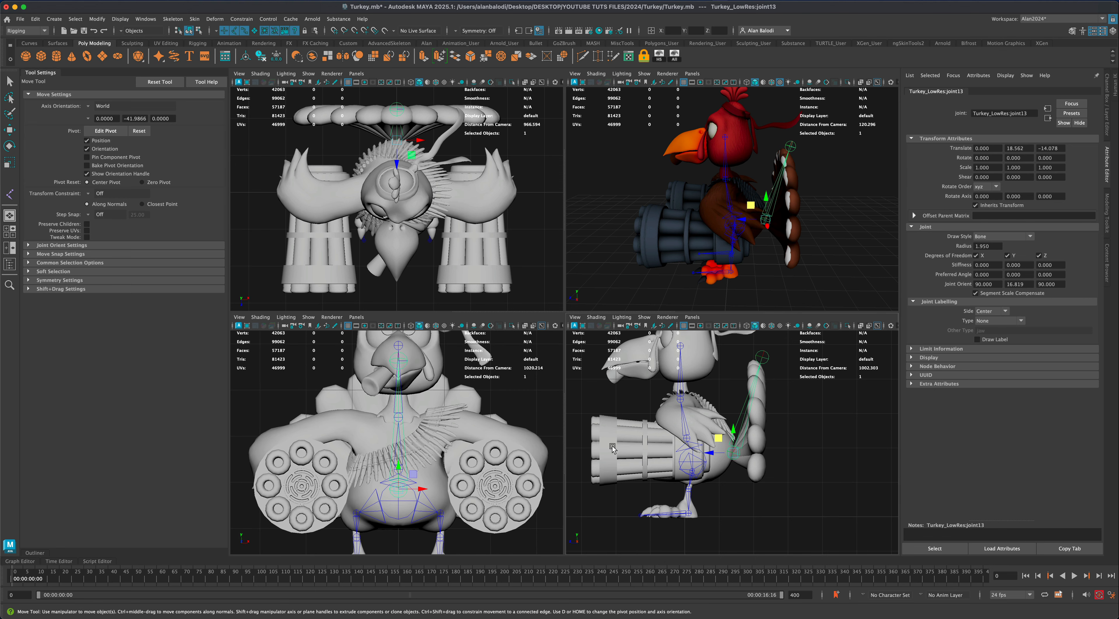
{"action": "left_click", "coordinate": [9, 81]}
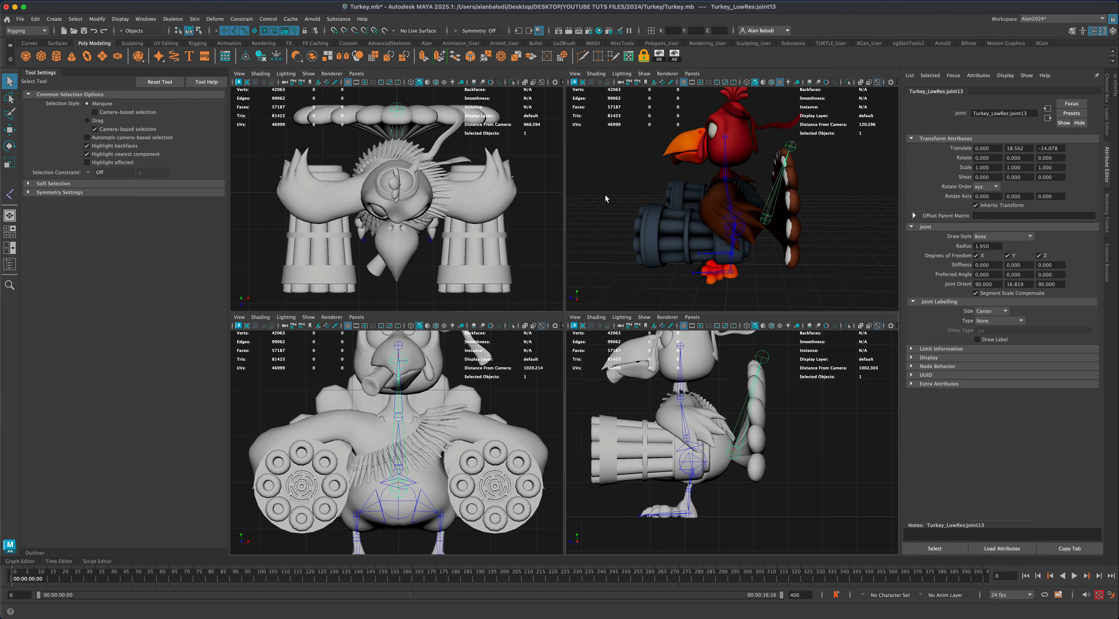
{"action": "key", "text": "space"}
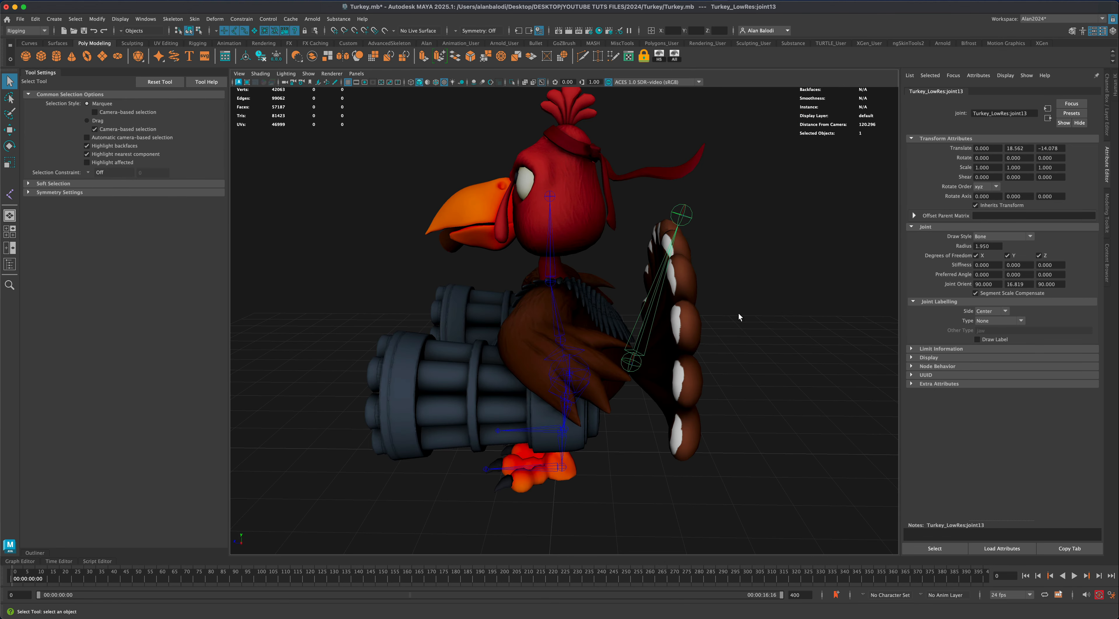
{"action": "left_click", "coordinate": [739, 313]}
{"action": "left_click_drag", "start_coordinate": [739, 313], "coordinate": [749, 378], "text": "alt"}
{"action": "left_click", "coordinate": [633, 359]}
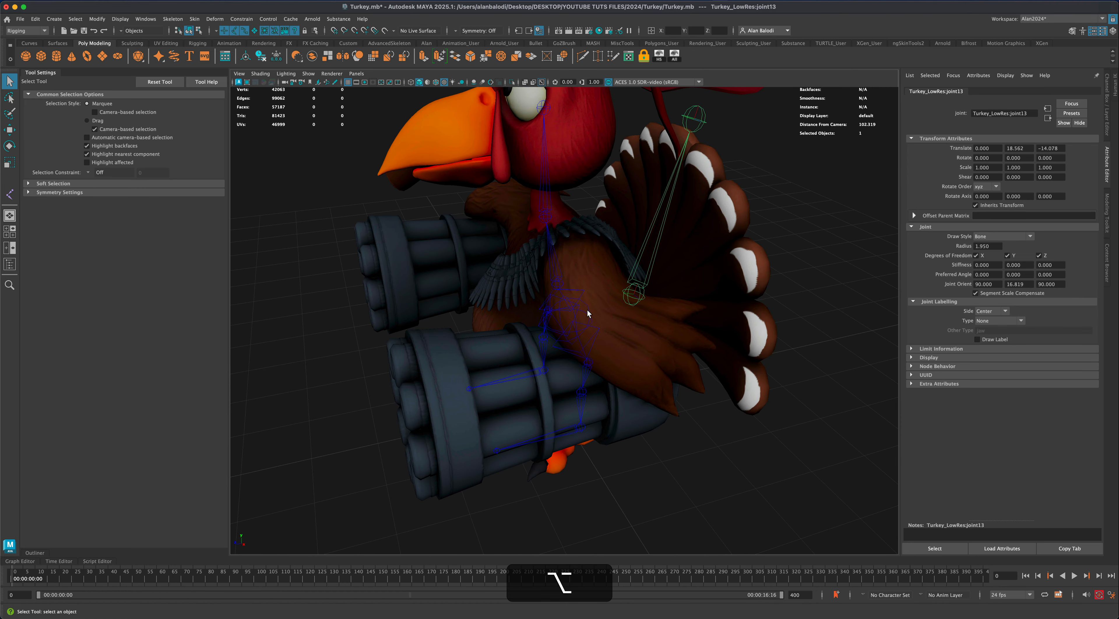
{"action": "left_click", "coordinate": [587, 305], "text": "shift"}
{"action": "left_click_drag", "start_coordinate": [587, 304], "coordinate": [711, 440], "text": "alt+shift"}
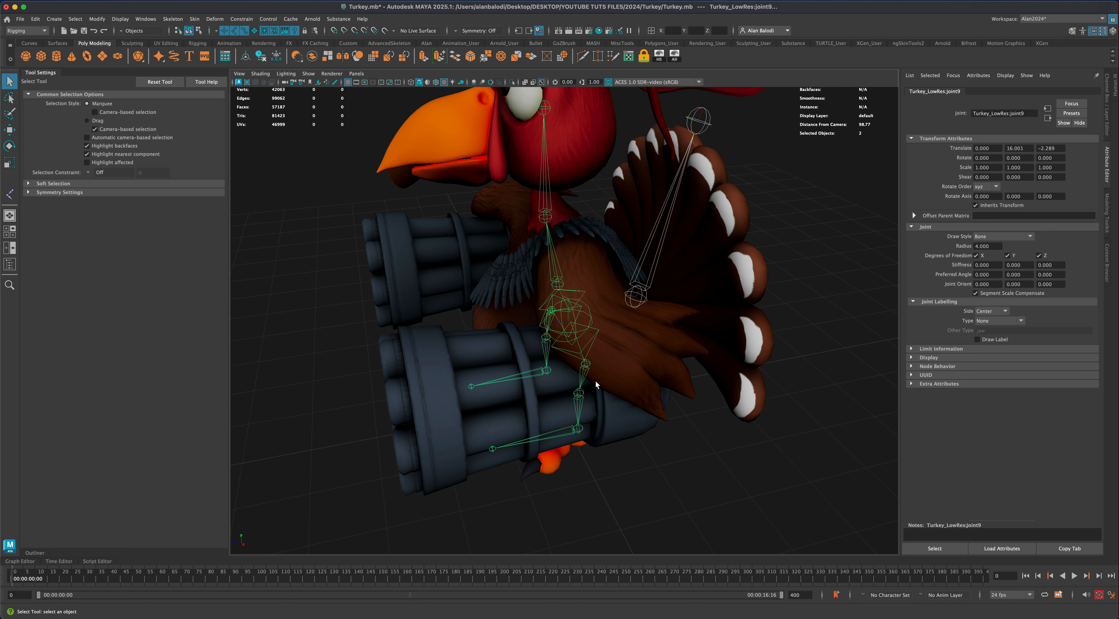
{"action": "key", "text": "p"}
{"action": "left_click", "coordinate": [710, 462]}
Inspect the whole joint hierarchy under the root from the front and both sides of the turkey
{"action": "mouse_move", "coordinate": [710, 461]}
{"action": "left_mouse_down", "text": "alt"}
{"action": "mouse_move", "coordinate": [676, 451]}
{"action": "mouse_move", "coordinate": [710, 448]}
{"action": "left_mouse_up", "text": "alt"}
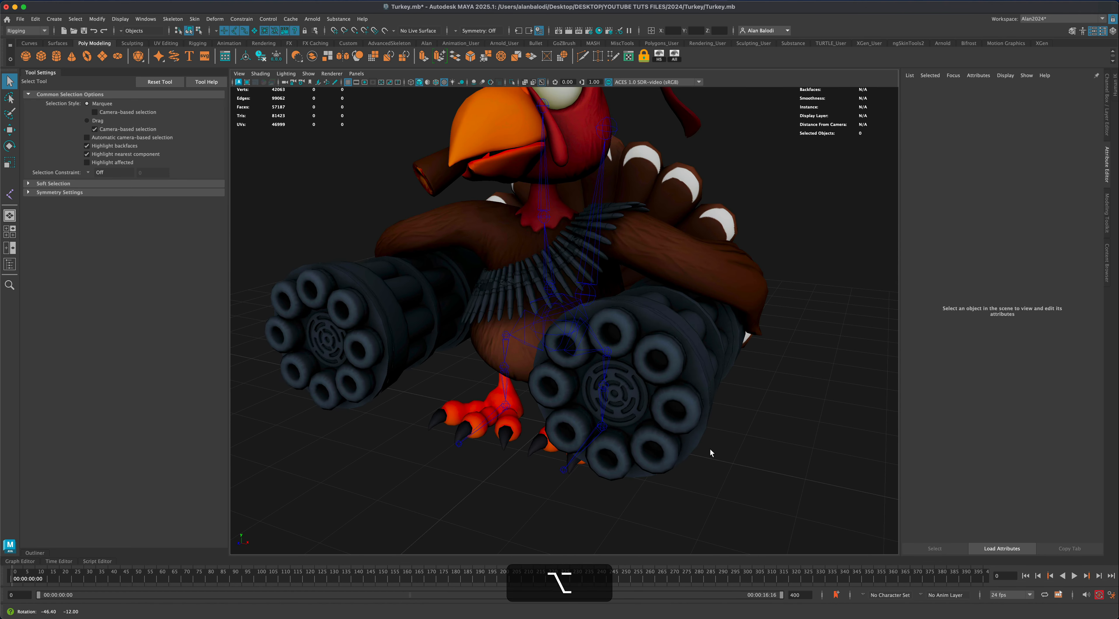
{"action": "left_click", "coordinate": [554, 332]}
{"action": "scroll", "coordinate": [729, 430], "scroll_direction": "down", "scroll_amount": 5}
{"action": "left_click_drag", "start_coordinate": [749, 428], "coordinate": [796, 403], "text": "alt"}
{"action": "scroll", "coordinate": [771, 419], "scroll_direction": "up", "scroll_amount": 4}
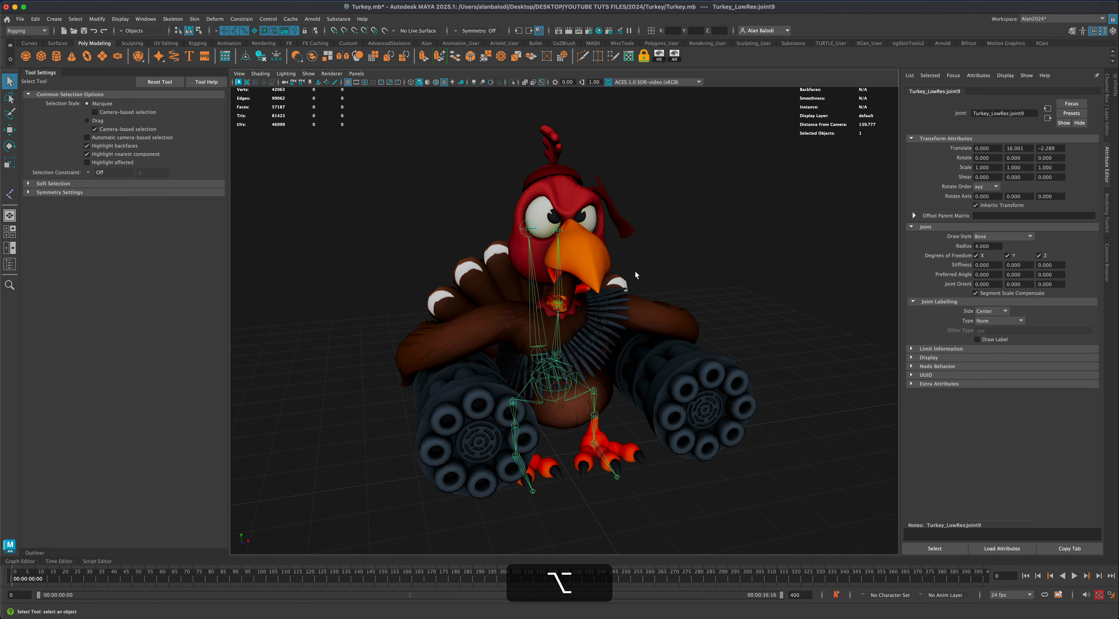
{"action": "left_click_drag", "start_coordinate": [635, 270], "coordinate": [564, 228], "text": "alt"}
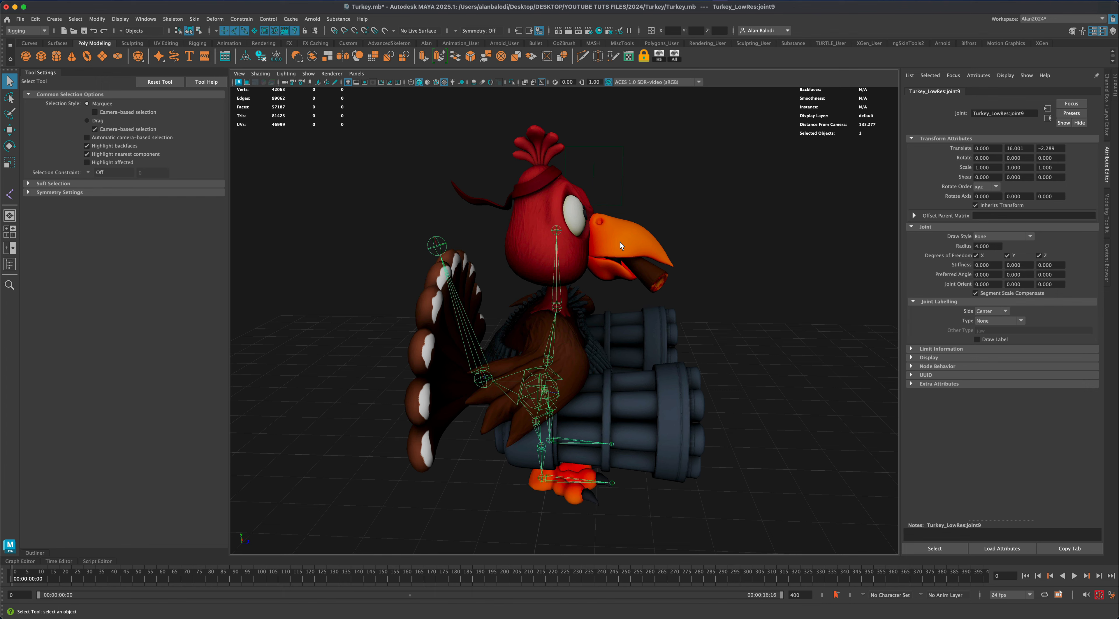
{"action": "left_click_drag", "start_coordinate": [691, 258], "coordinate": [563, 339], "text": "alt"}
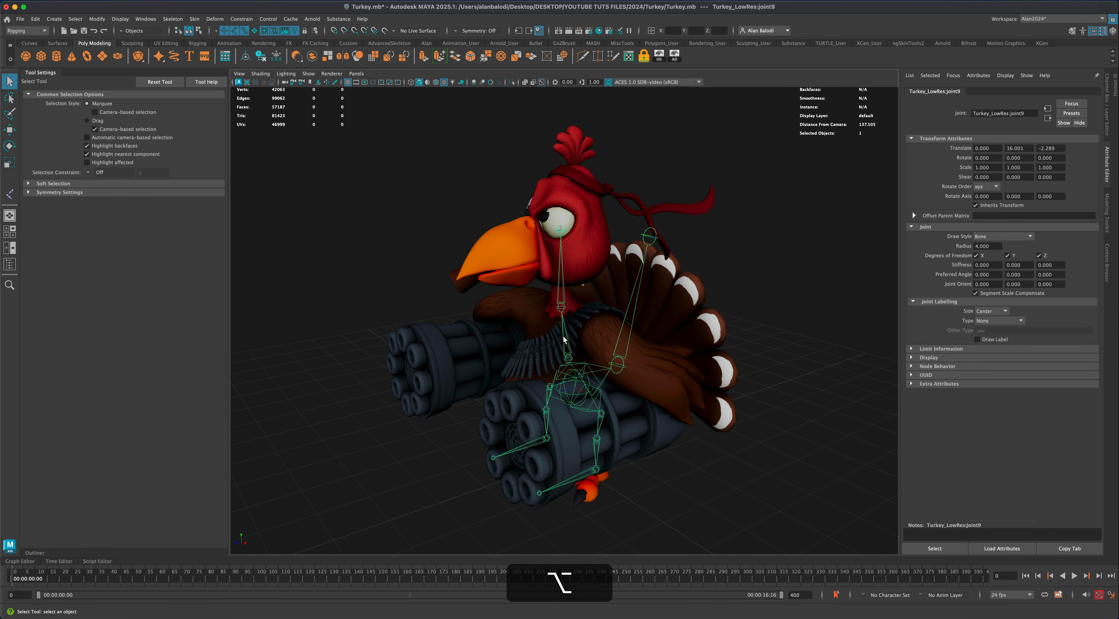
Draw a two-joint chain for the lower beak in the side view, from the jaw hinge to the beak's front end
{"action": "key", "text": "space"}
{"action": "key", "text": "space"}
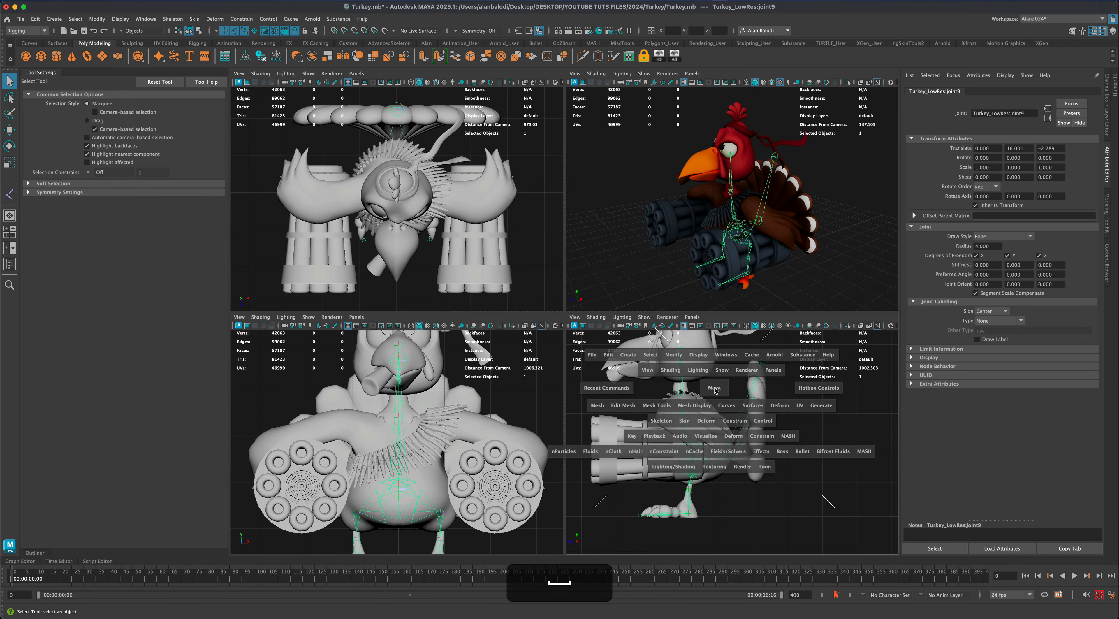
{"action": "key", "text": "space"}
{"action": "left_click_drag", "start_coordinate": [714, 388], "coordinate": [604, 407], "text": "alt"}
{"action": "left_click", "coordinate": [11, 196]}
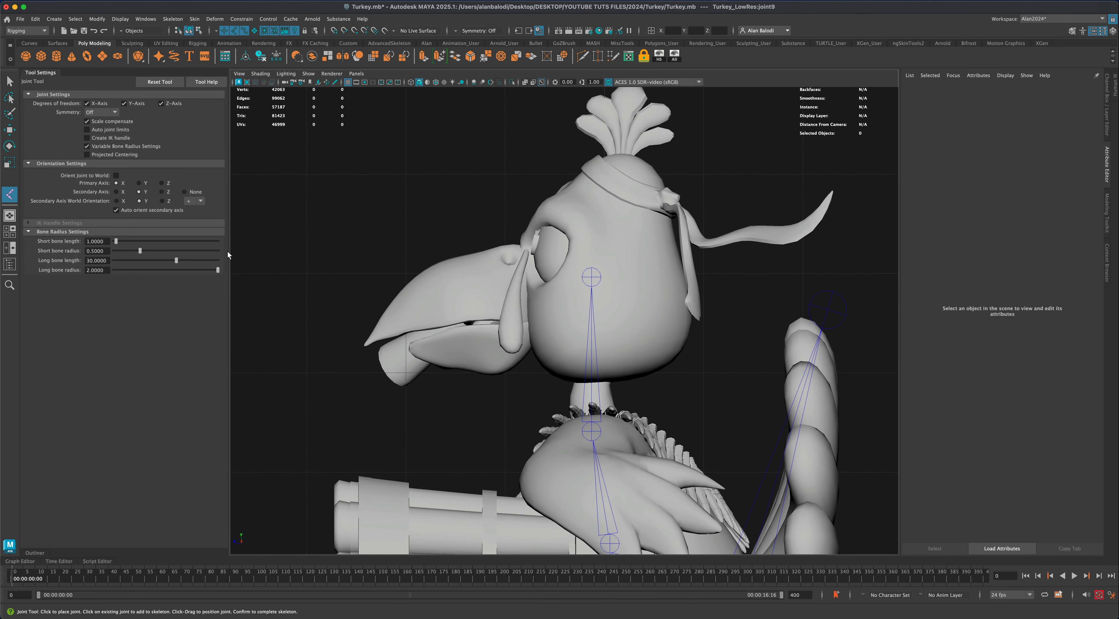
{"action": "left_click", "coordinate": [538, 330]}
{"action": "left_click", "coordinate": [404, 351]}
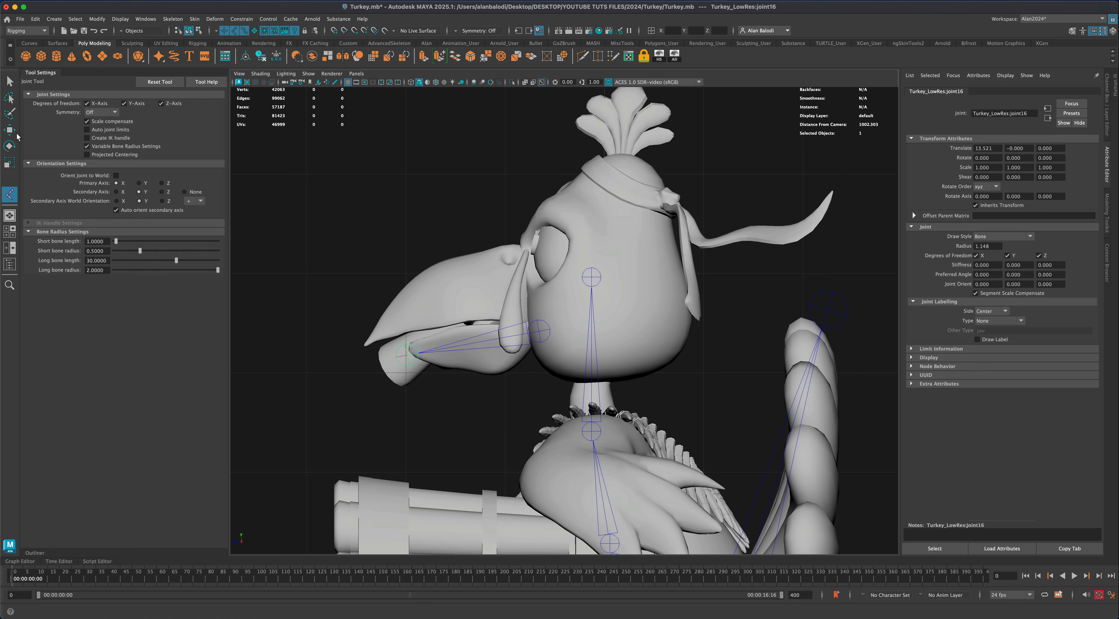
Move the jaw hinge joint to about Y 44.34, Z 6.42 and shift the lower beak's end joint slightly forward
{"action": "key", "text": "w"}
{"action": "mouse_move", "coordinate": [519, 314]}
{"action": "left_mouse_down"}
{"action": "mouse_move", "coordinate": [527, 299]}
{"action": "mouse_move", "coordinate": [524, 313]}
{"action": "left_mouse_up"}
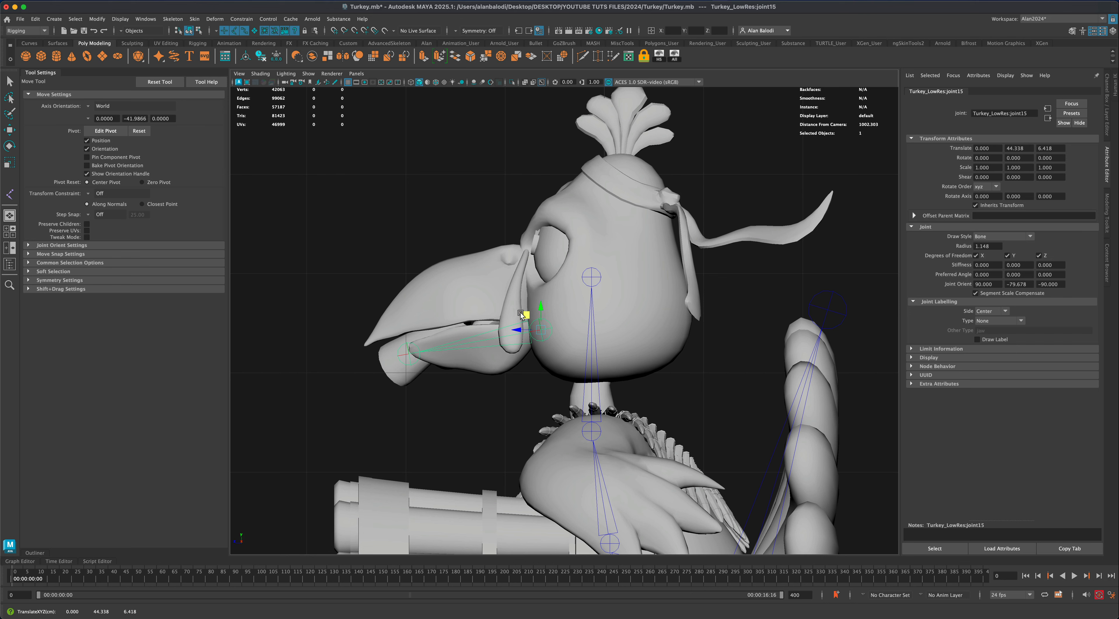
{"action": "left_click", "coordinate": [407, 360]}
{"action": "left_click", "coordinate": [411, 353]}
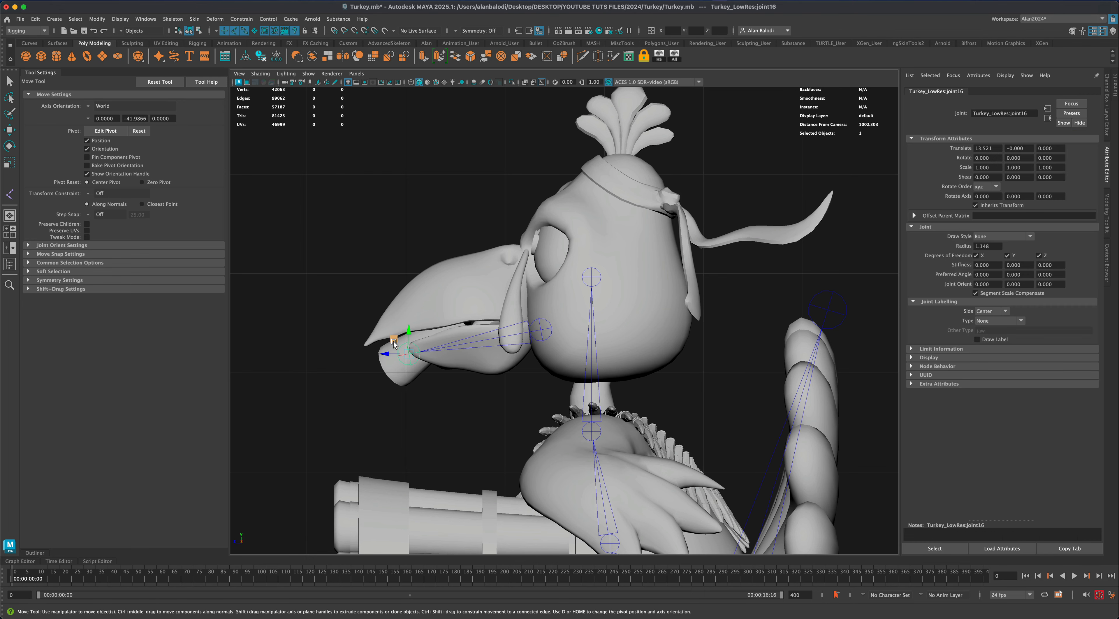
{"action": "left_click_drag", "start_coordinate": [393, 343], "coordinate": [381, 342]}
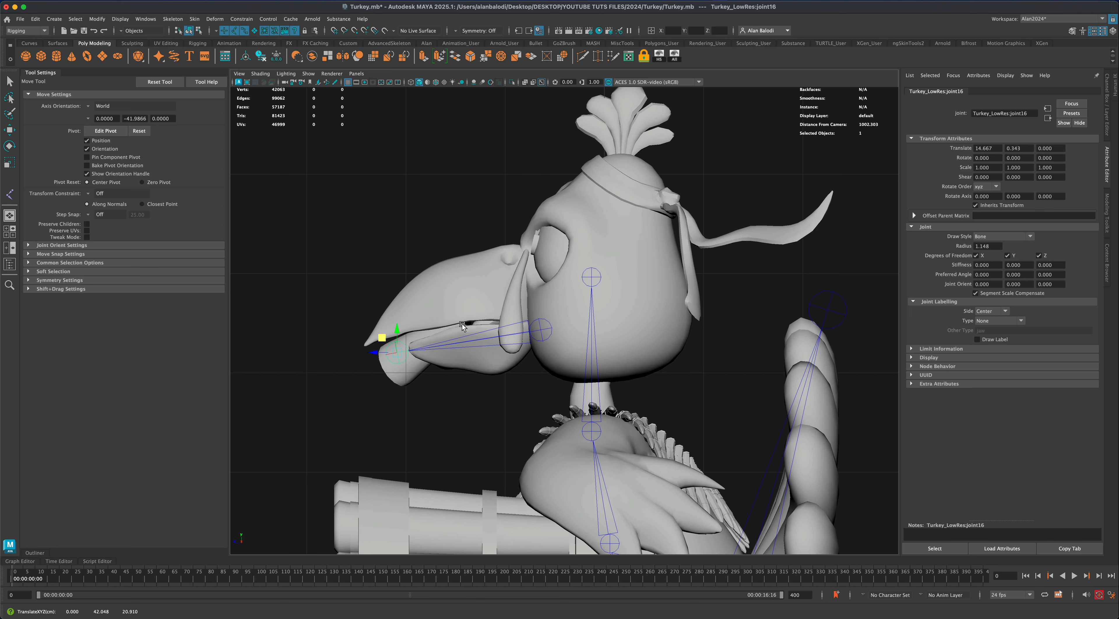
Draw a two-joint chain for the upper beak, from just below the eye to the beak's tip
{"action": "left_click", "coordinate": [9, 194]}
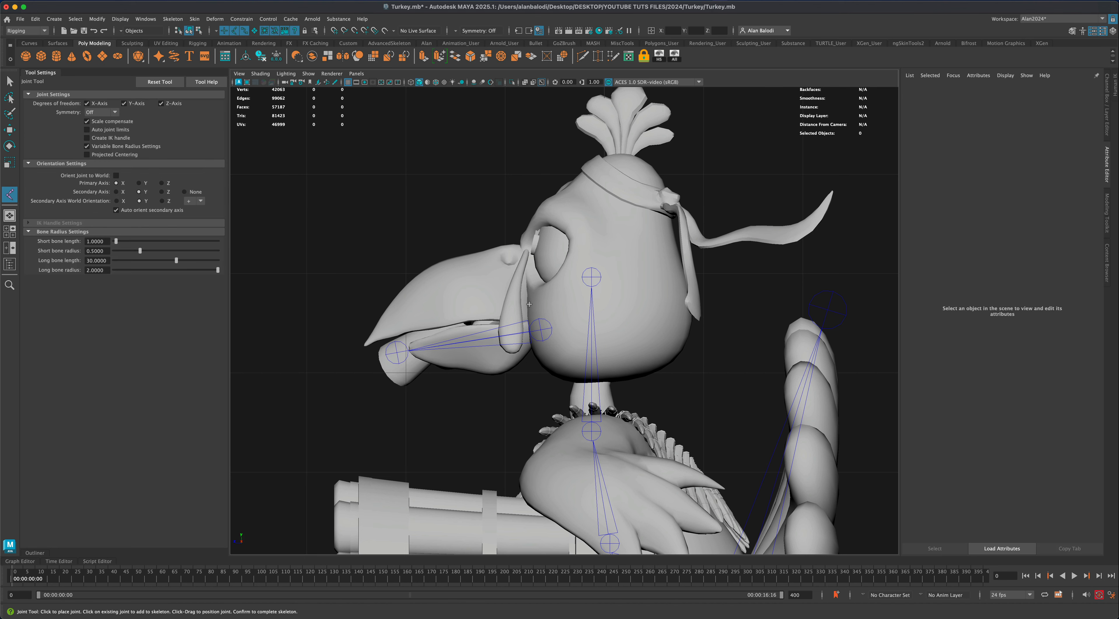
{"action": "left_click", "coordinate": [531, 292]}
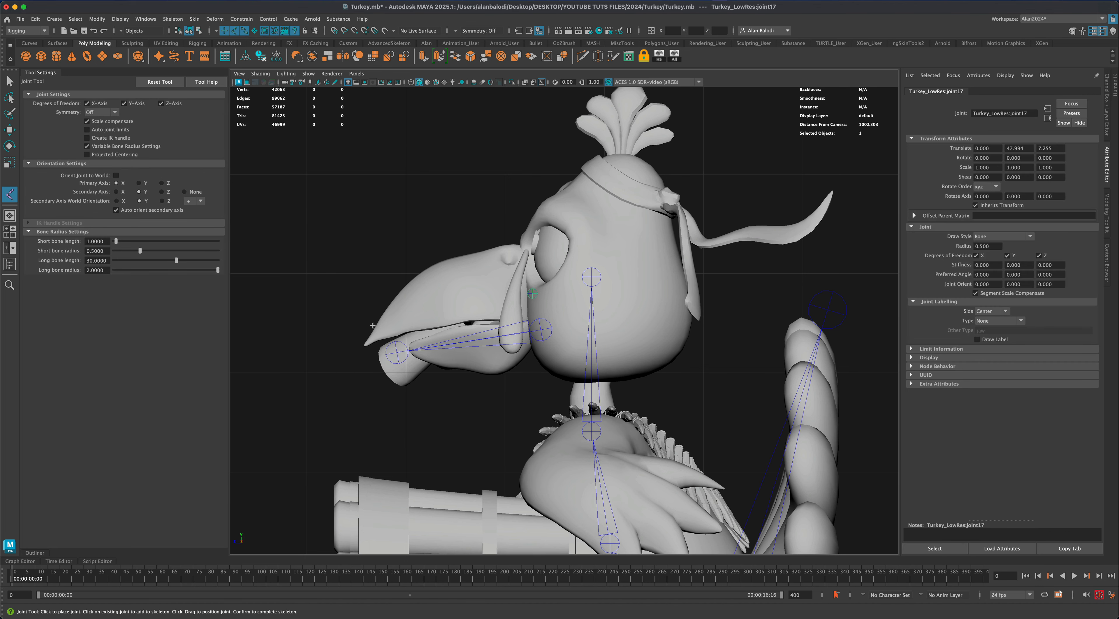
{"action": "left_click", "coordinate": [359, 347]}
Raise the upper beak's base joint to about Y 48.39, Z 7.17 and move its end joint slightly past the beak's tip
{"action": "key", "text": "w"}
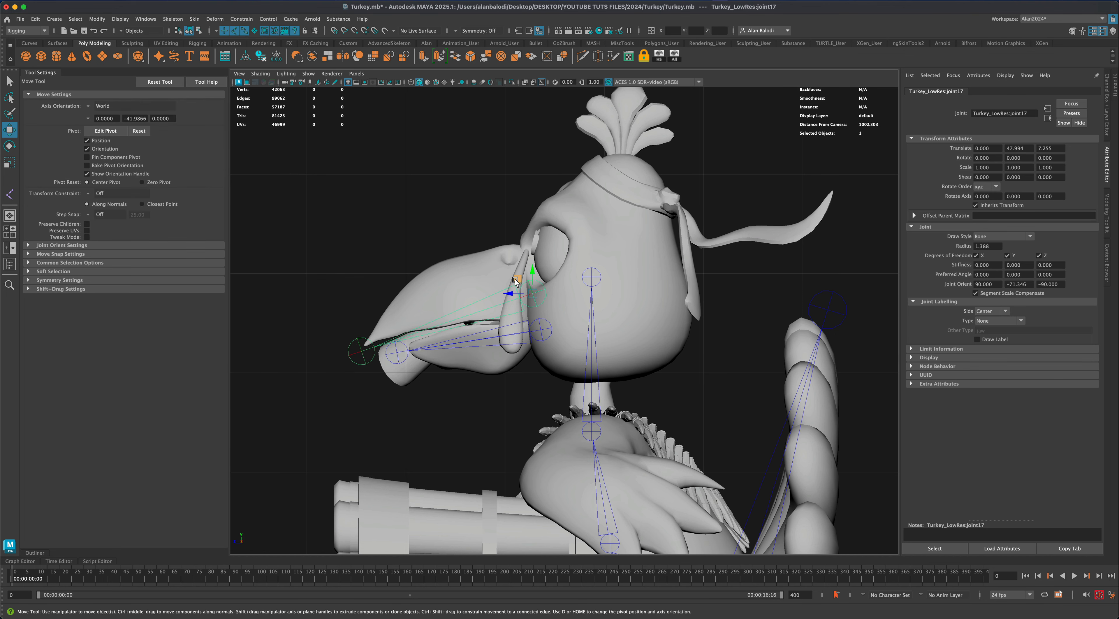
{"action": "left_click_drag", "start_coordinate": [515, 279], "coordinate": [515, 275]}
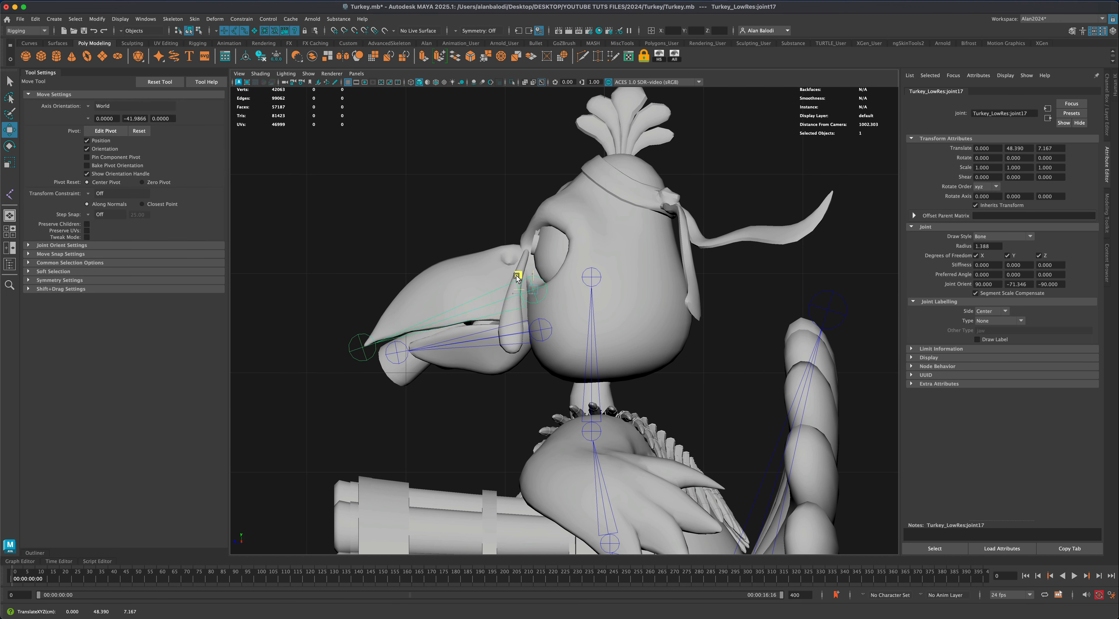
{"action": "left_click", "coordinate": [364, 350]}
{"action": "left_click_drag", "start_coordinate": [348, 334], "coordinate": [342, 333]}
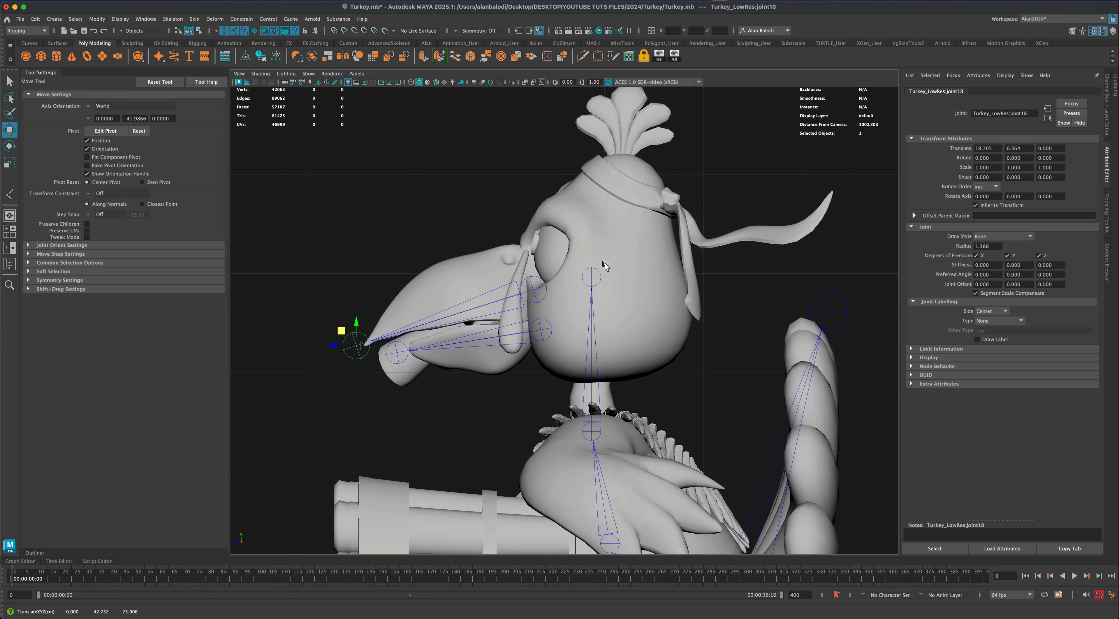
Parent the base joints of the upper and lower beak chains to the head joint
{"action": "left_click", "coordinate": [545, 295]}
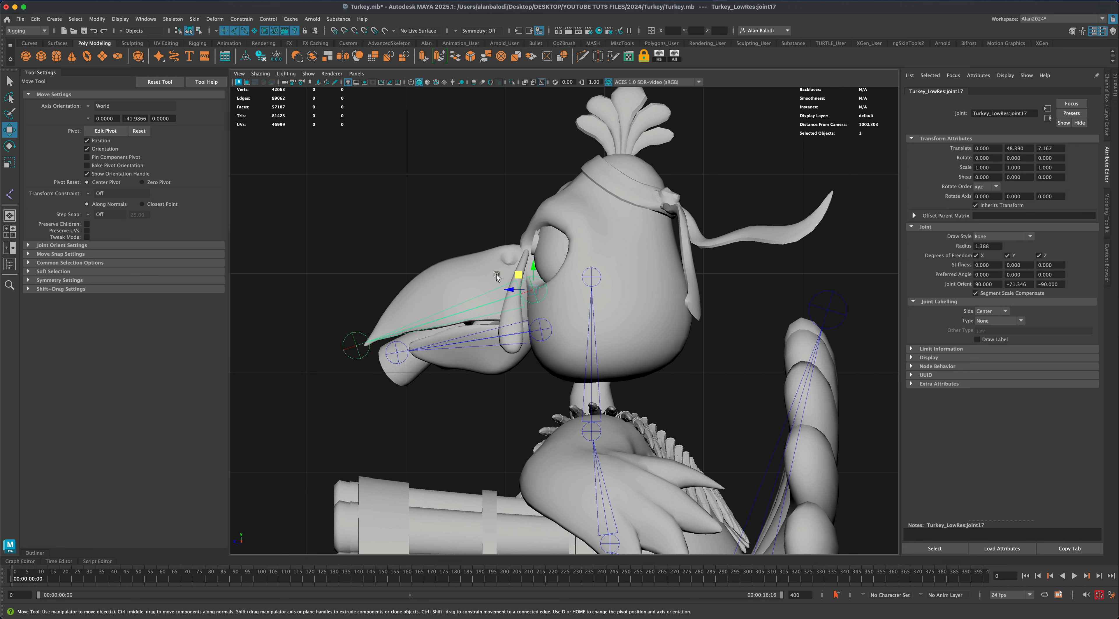
{"action": "left_click", "coordinate": [9, 81]}
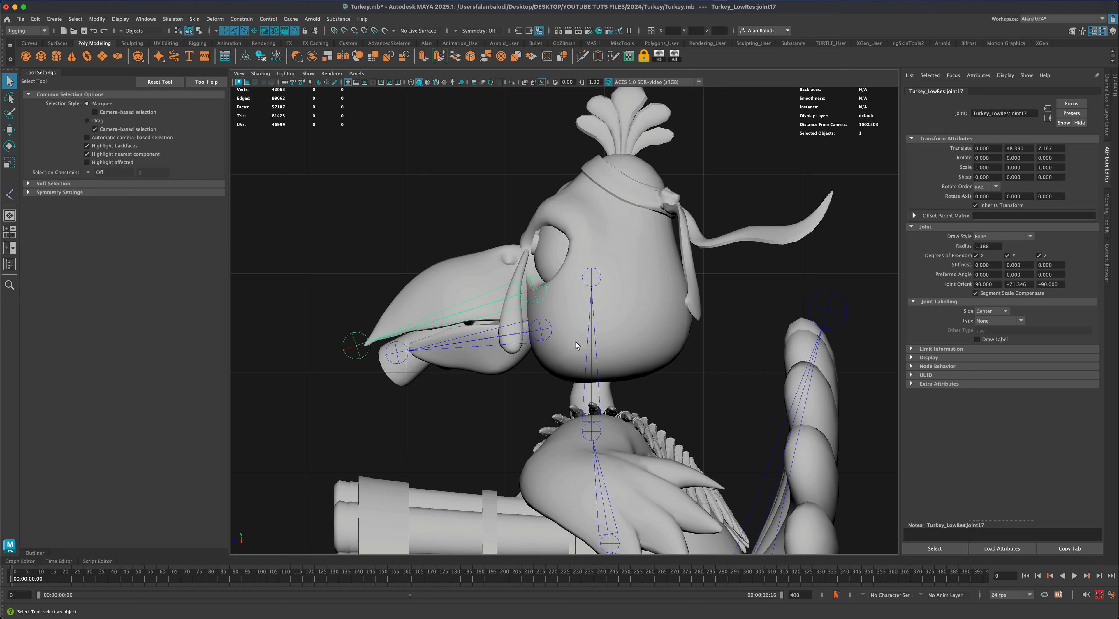
{"action": "left_click", "coordinate": [543, 331], "text": "shift"}
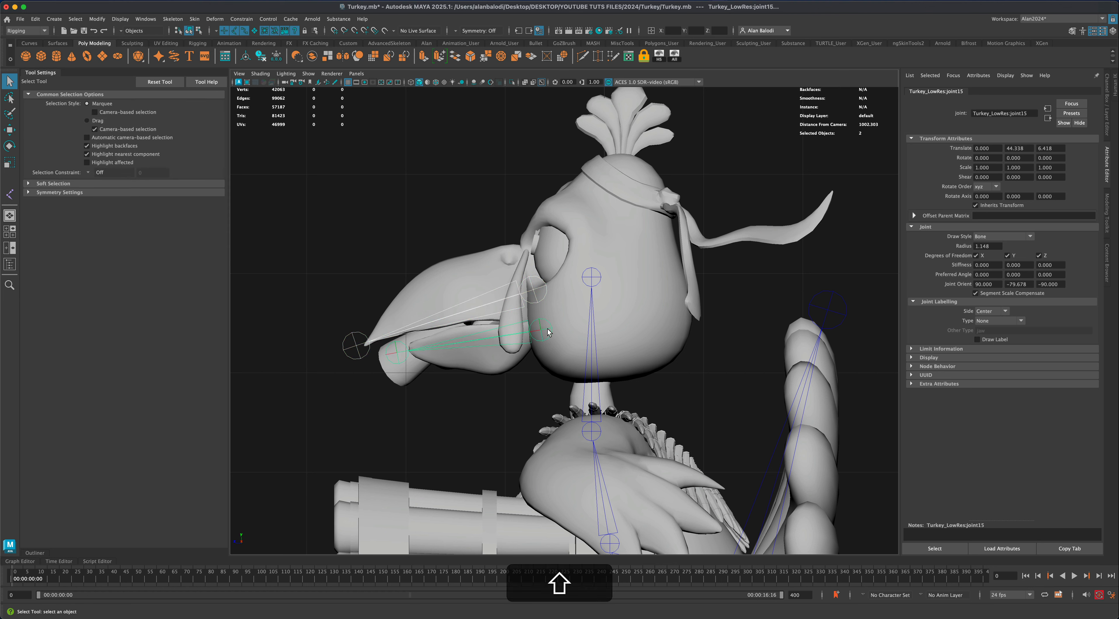
{"action": "left_click", "coordinate": [592, 278], "text": "shift"}
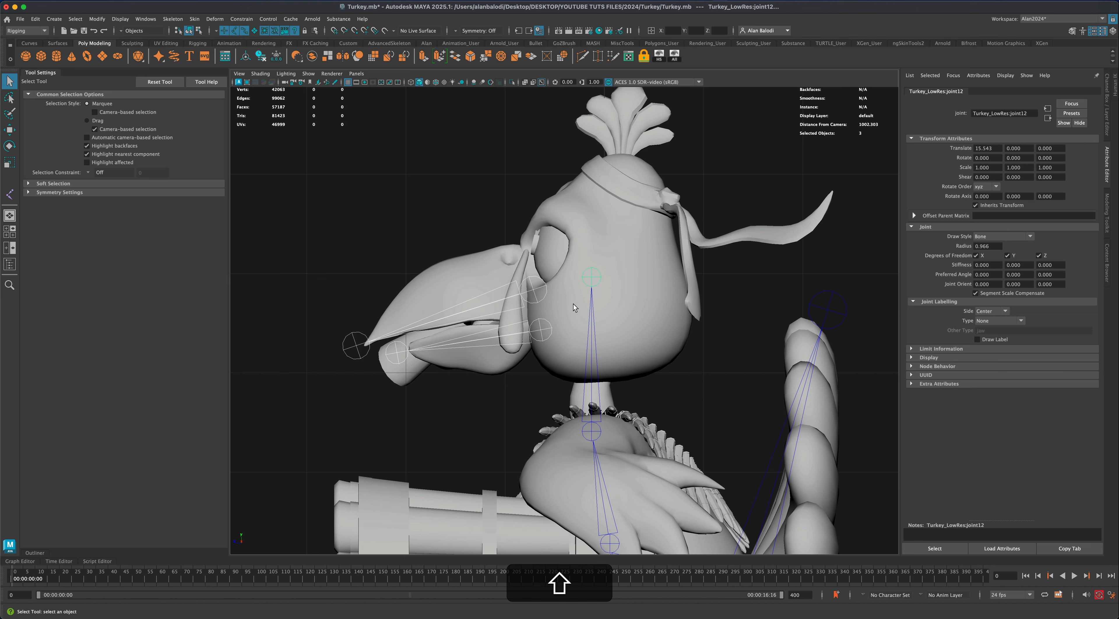
{"action": "key", "text": "p"}
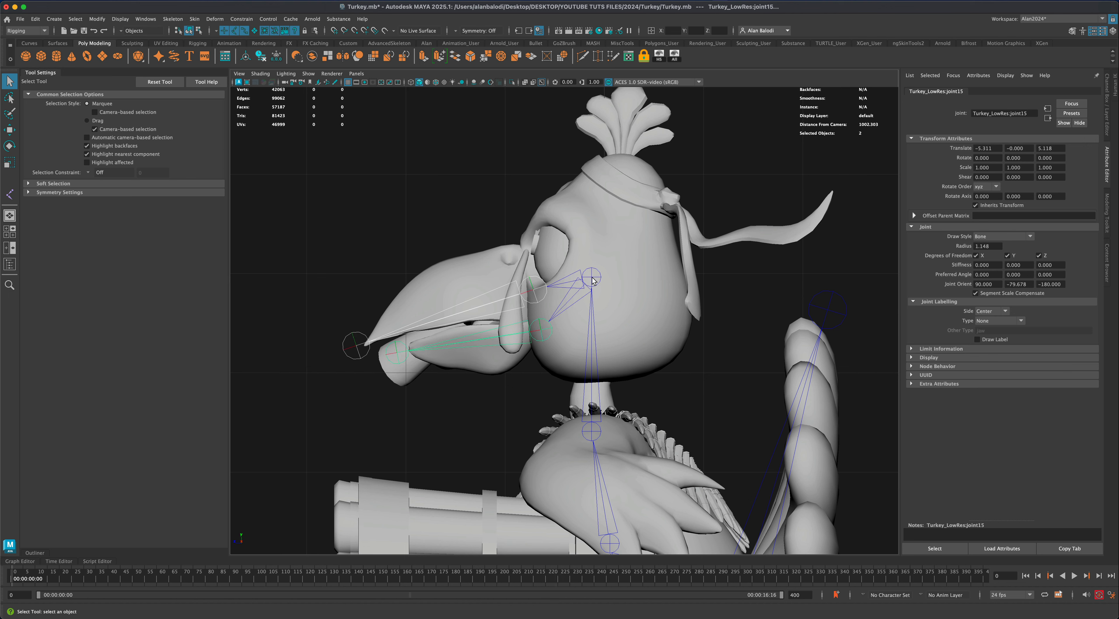
{"action": "left_click", "coordinate": [593, 280]}
{"action": "left_click", "coordinate": [565, 294]}
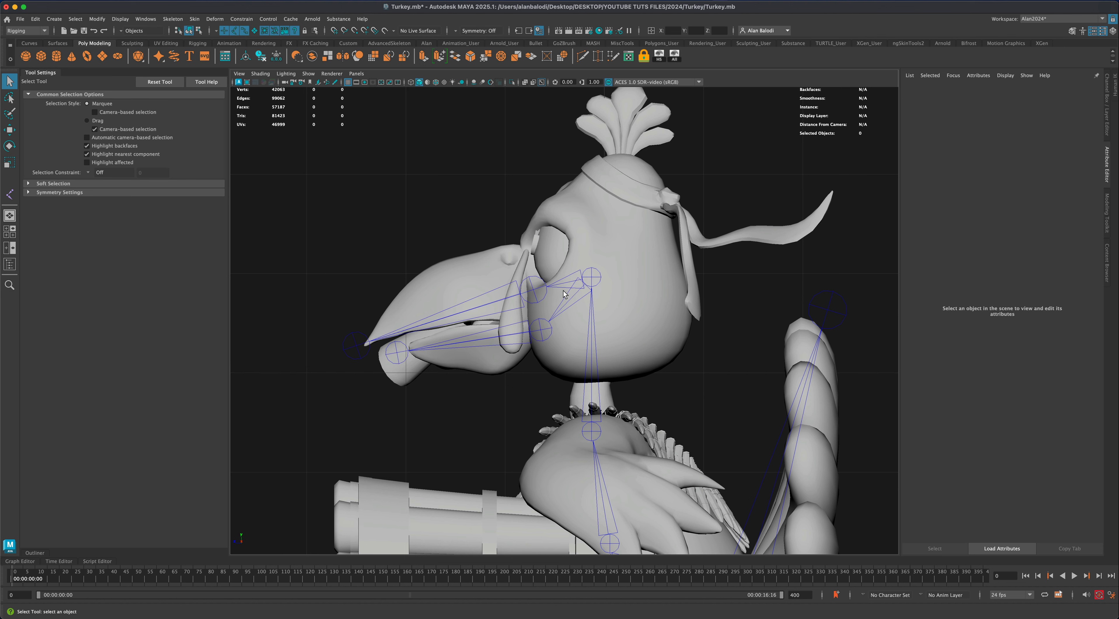
{"action": "left_click", "coordinate": [593, 281]}
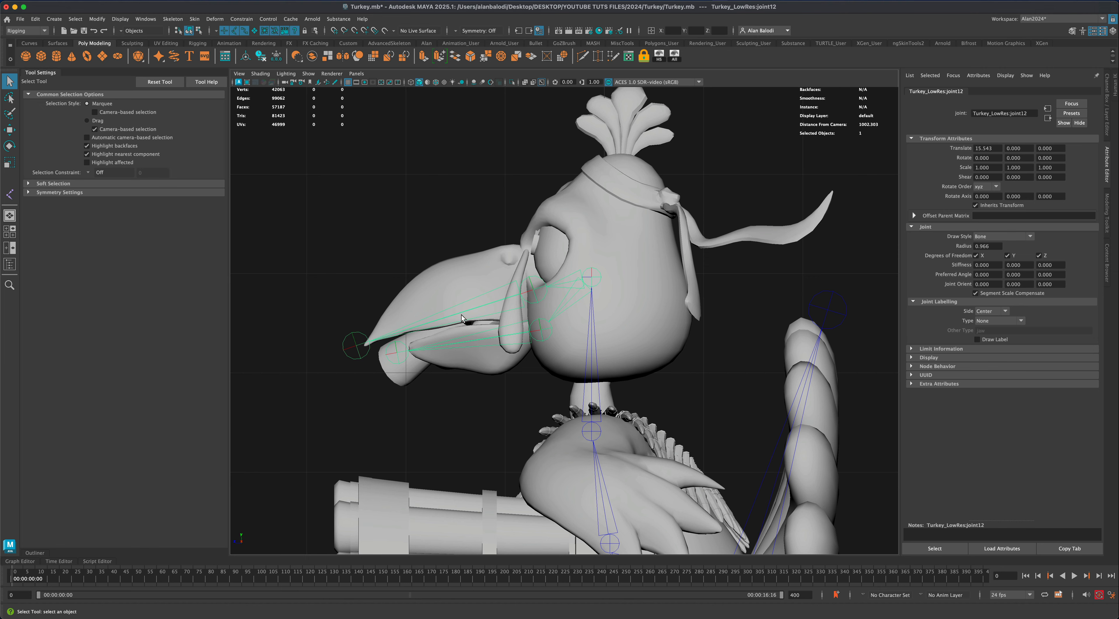
{"action": "left_click", "coordinate": [502, 441]}
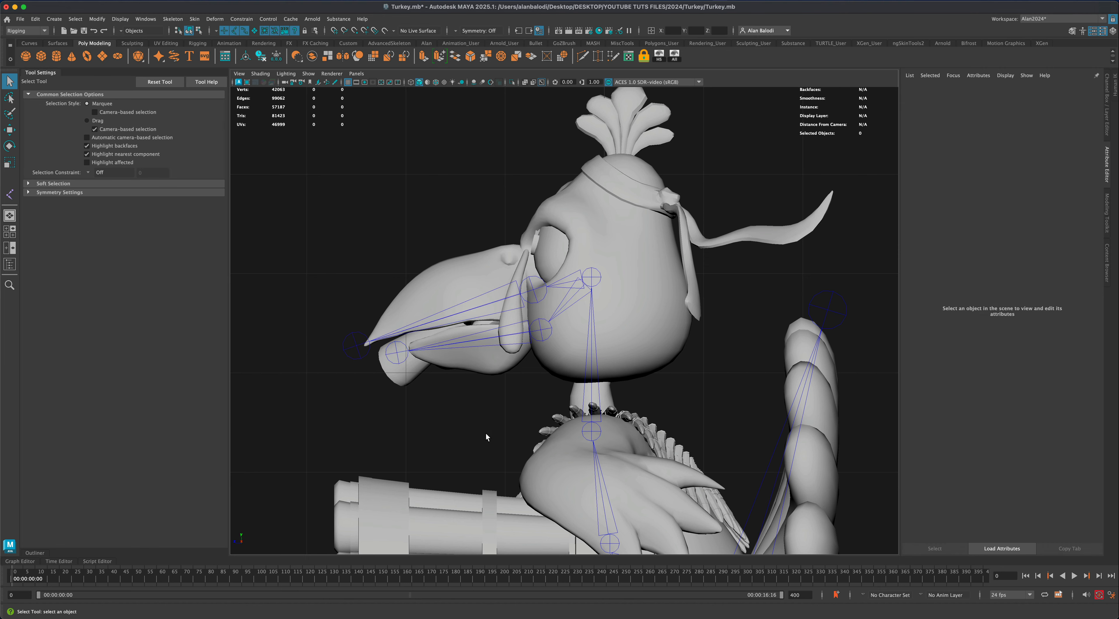
Show the turkey in the top view with its joints drawn X-ray through the mesh
{"action": "scroll", "coordinate": [486, 434], "scroll_direction": "down", "scroll_amount": 6}
{"action": "key", "text": "space"}
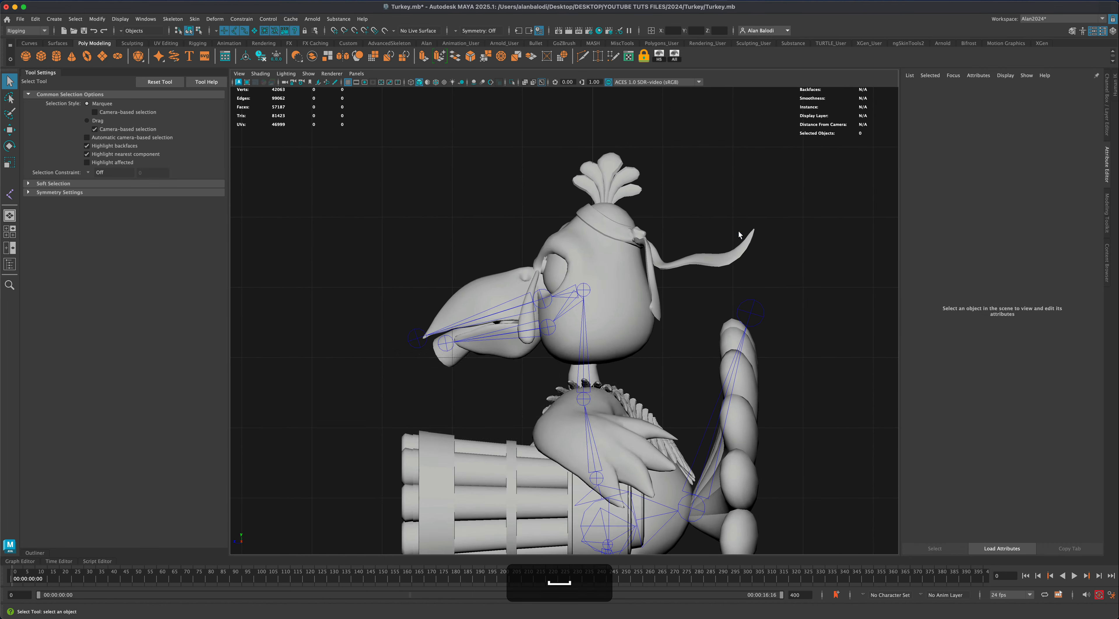
{"action": "key", "text": "space"}
{"action": "left_click_drag", "start_coordinate": [548, 390], "coordinate": [669, 439], "text": "alt"}
{"action": "left_click_drag", "start_coordinate": [621, 370], "coordinate": [723, 455], "text": "alt"}
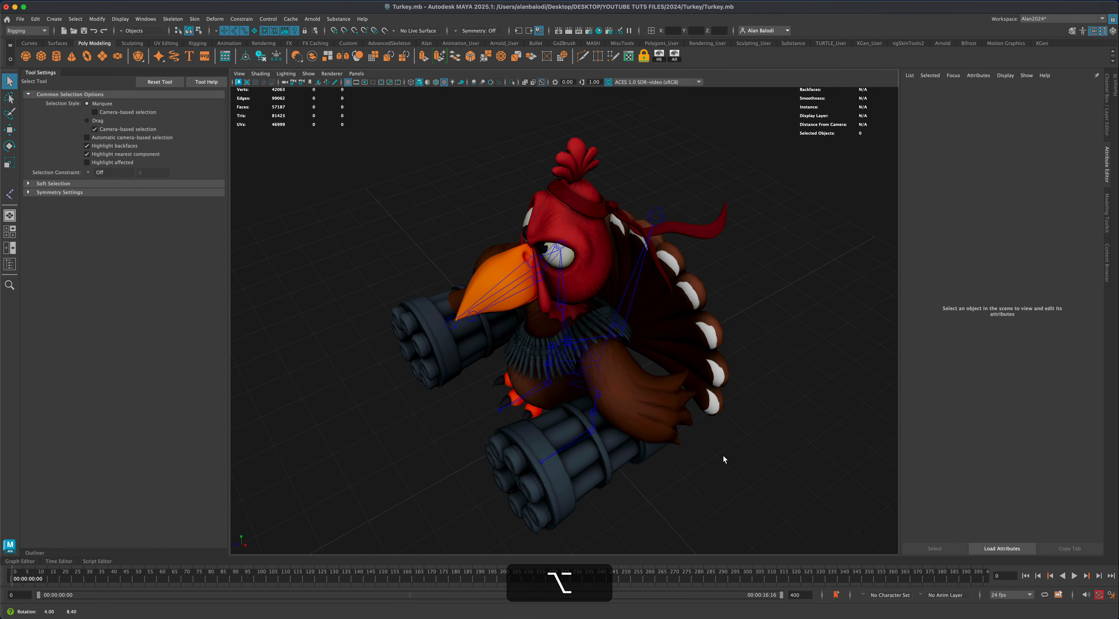
{"action": "key", "text": "space"}
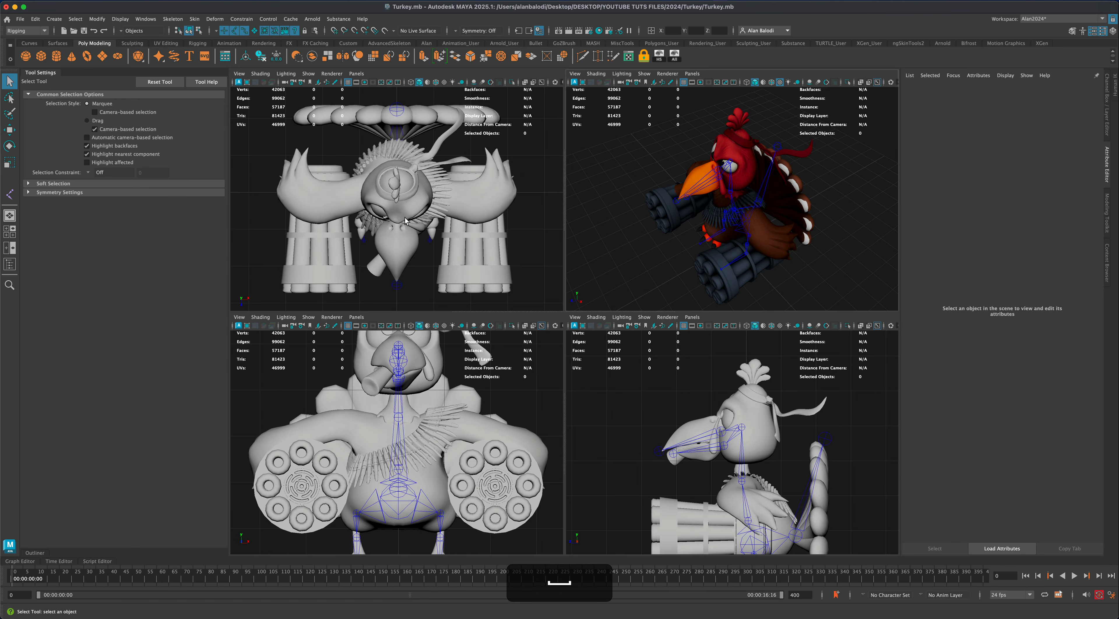
{"action": "key", "text": "space"}
{"action": "key", "text": "space"}
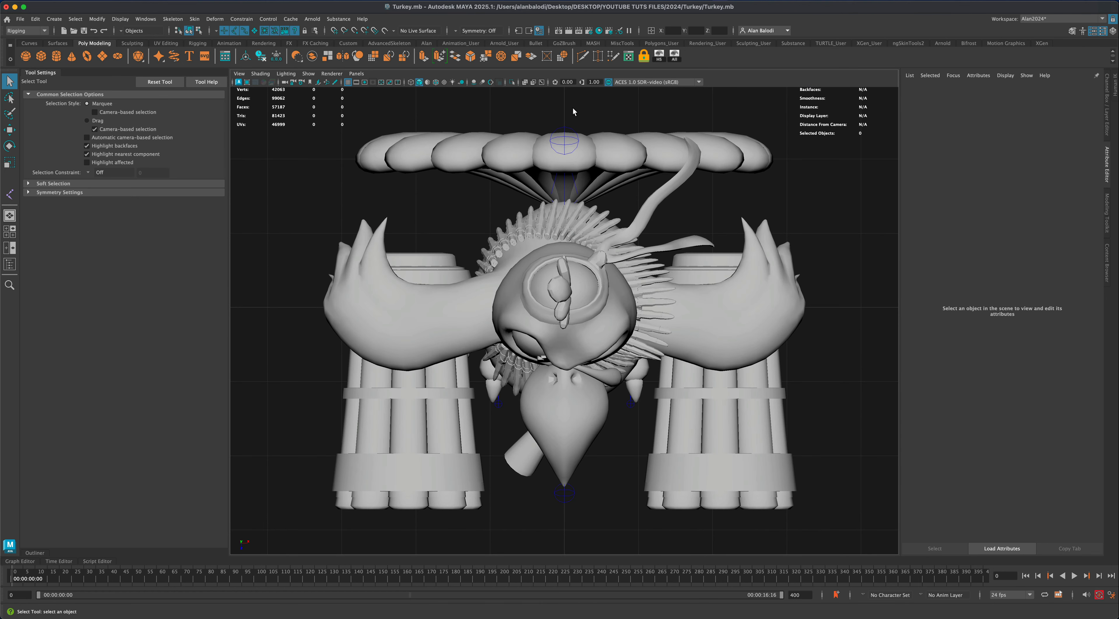
{"action": "left_click", "coordinate": [542, 82]}
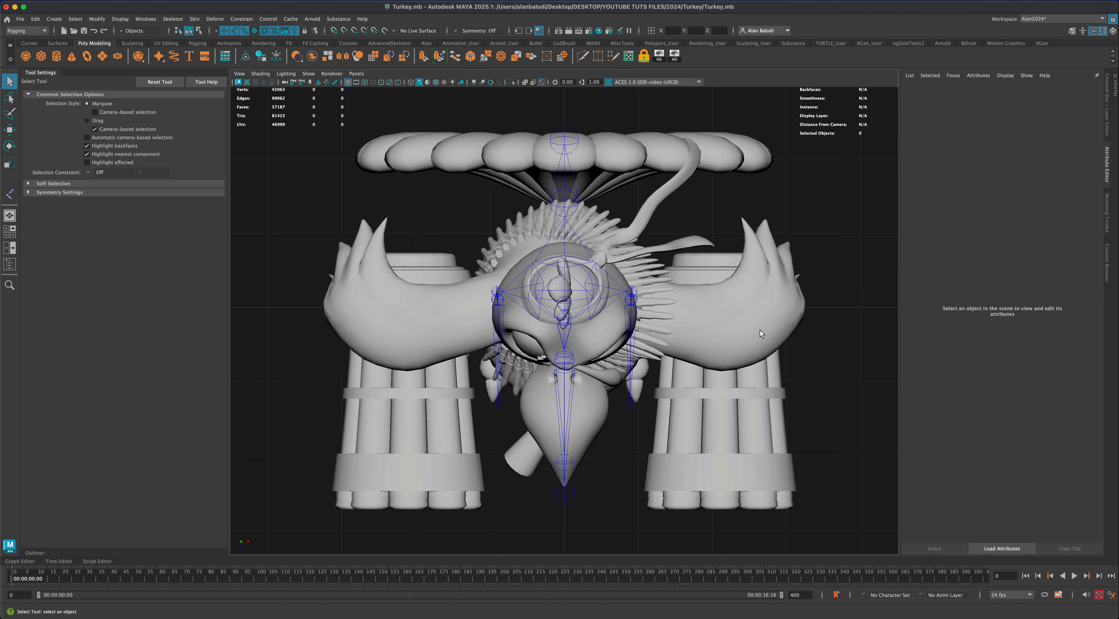
Draw a three-joint chain along the turkey's left wing in the top view, from shoulder through elbow to the feather tips
{"action": "left_click", "coordinate": [10, 194]}
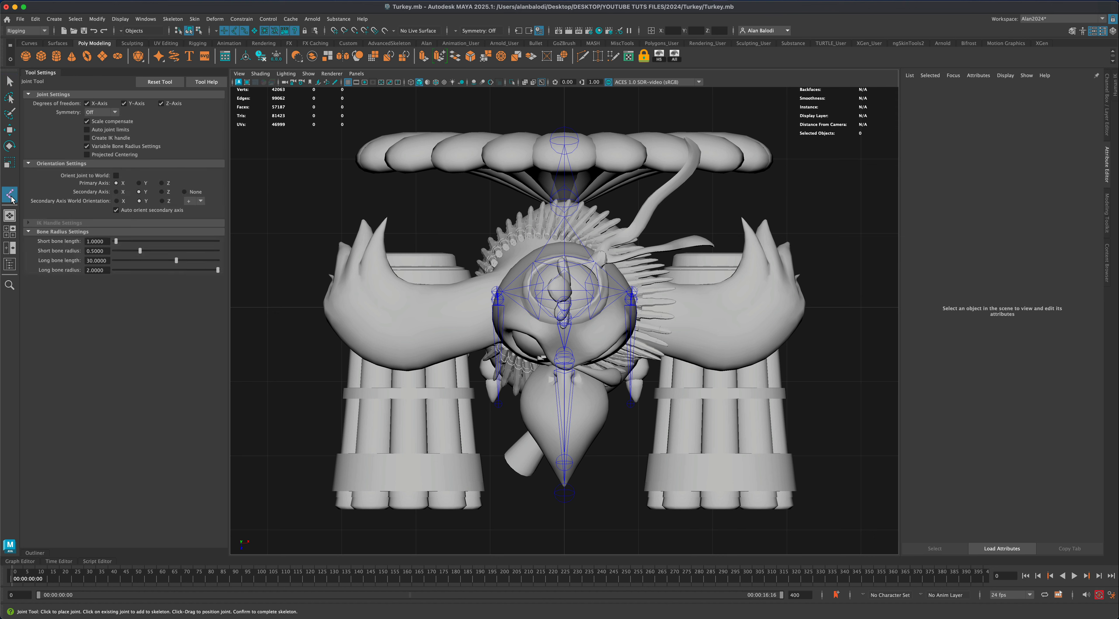
{"action": "left_click", "coordinate": [650, 311]}
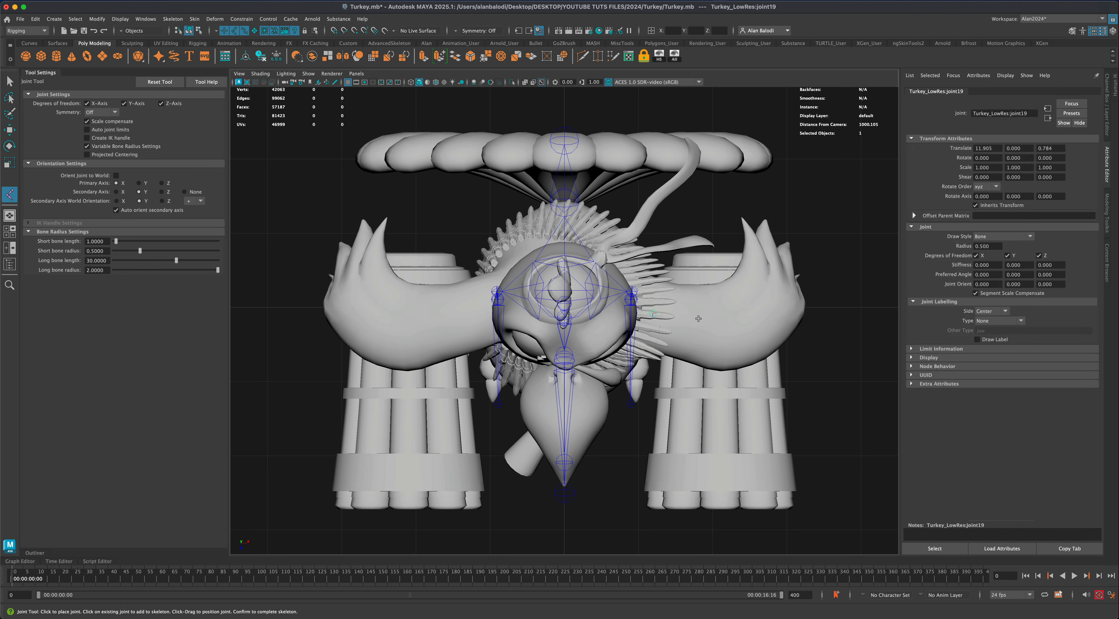
{"action": "left_click", "coordinate": [743, 319]}
{"action": "left_click", "coordinate": [798, 238]}
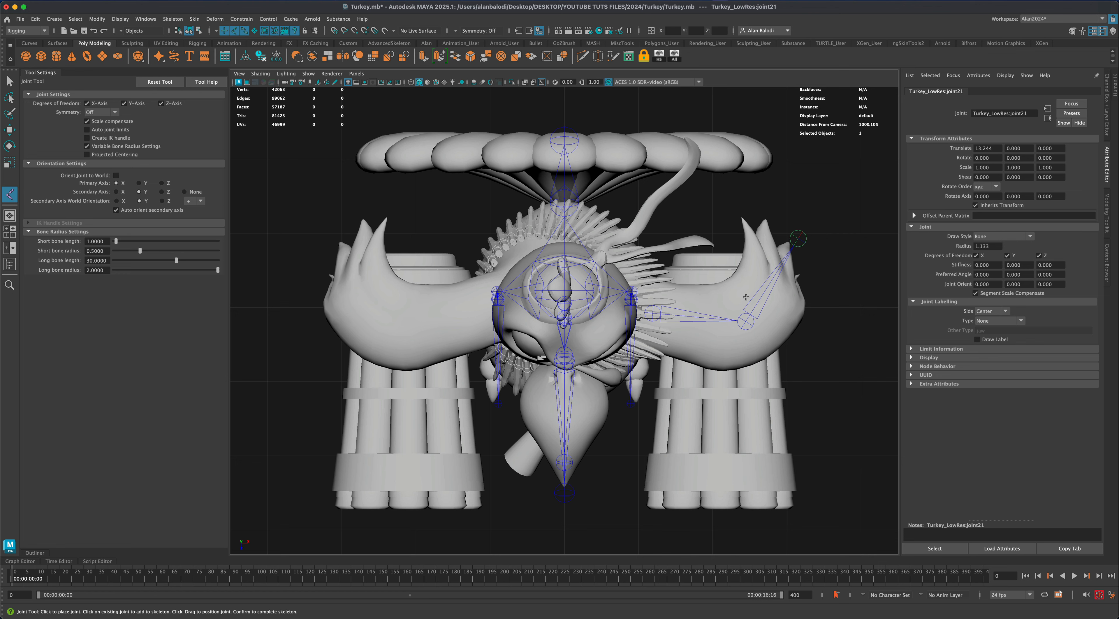
{"action": "key", "text": "Return"}
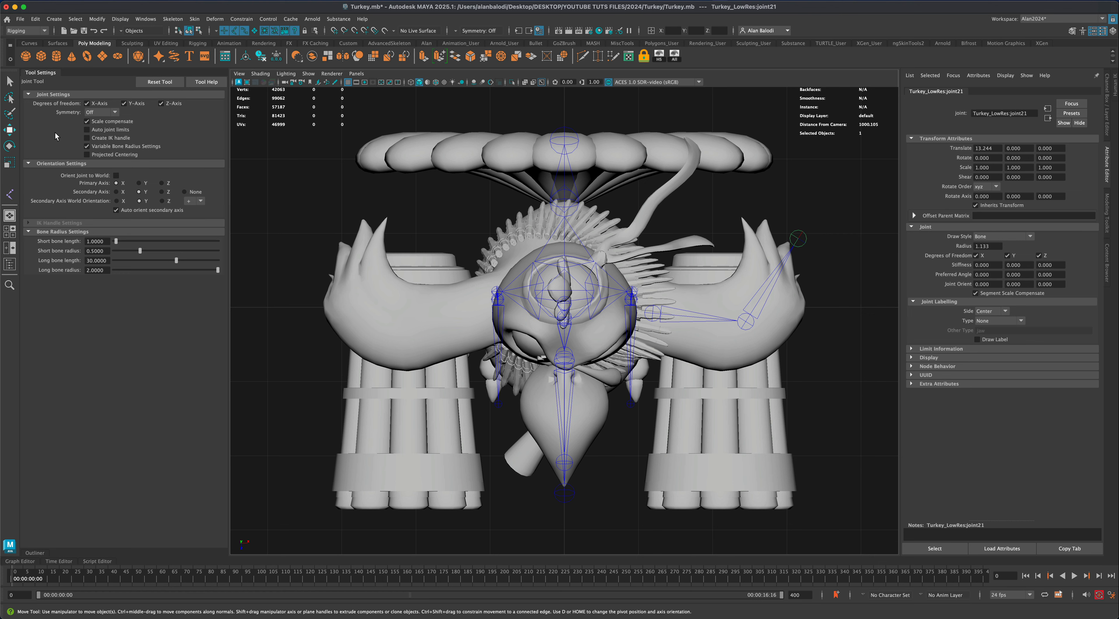
Raise the left wing chain to about Y 32.63 in the front view and rotate its shoulder joint to about -1.68, -0.28, -19.2
{"action": "key", "text": "w"}
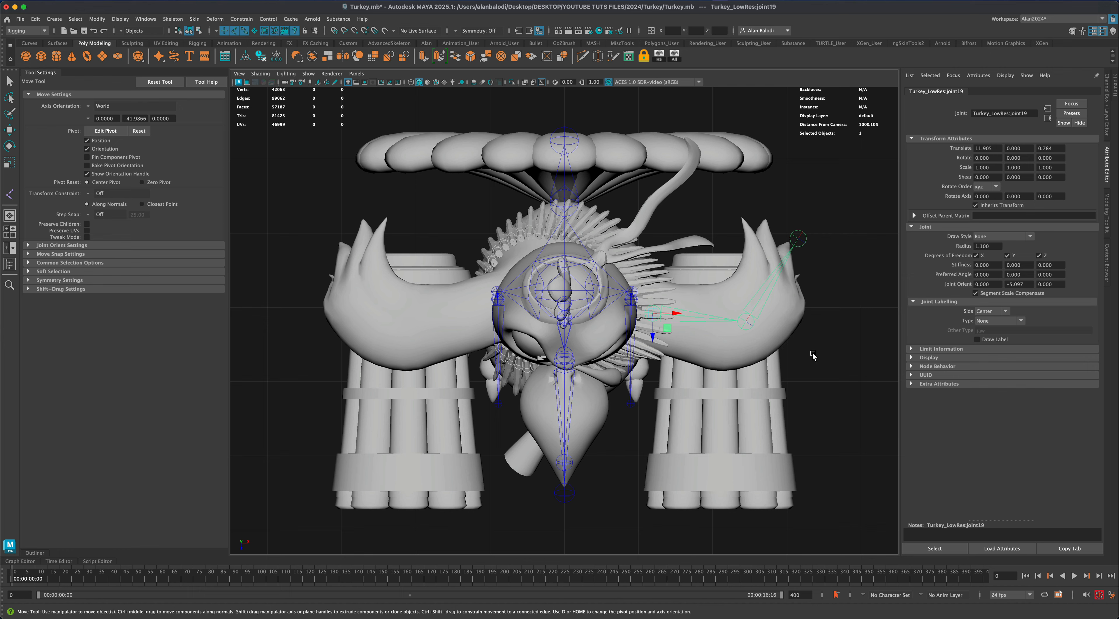
{"action": "key", "text": "space"}
{"action": "key", "text": "space"}
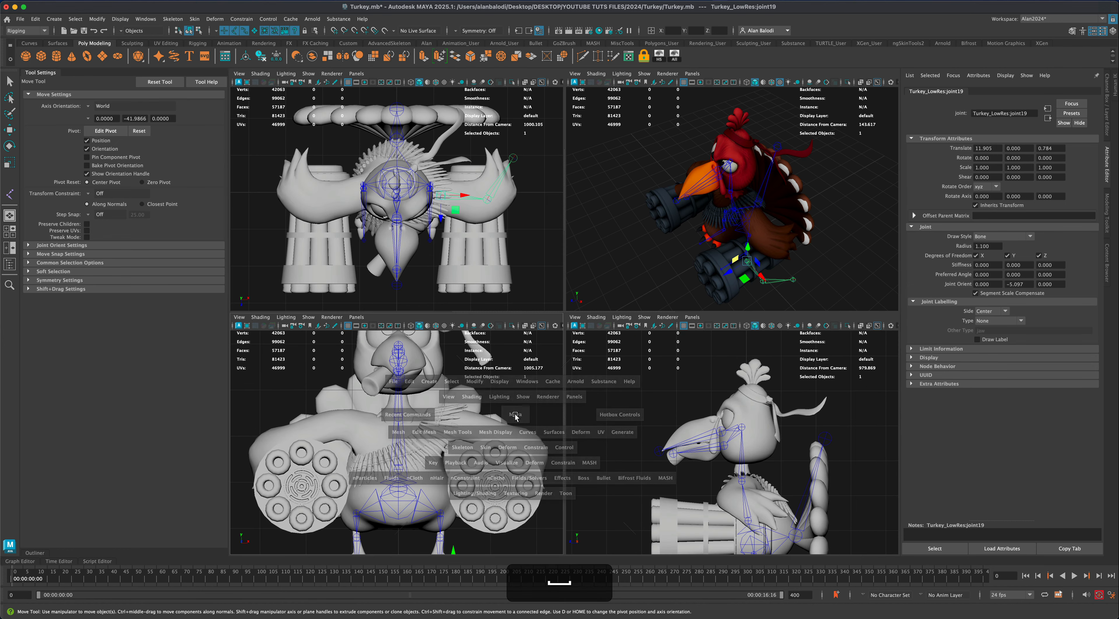
{"action": "scroll", "coordinate": [551, 441], "scroll_direction": "down", "scroll_amount": 2}
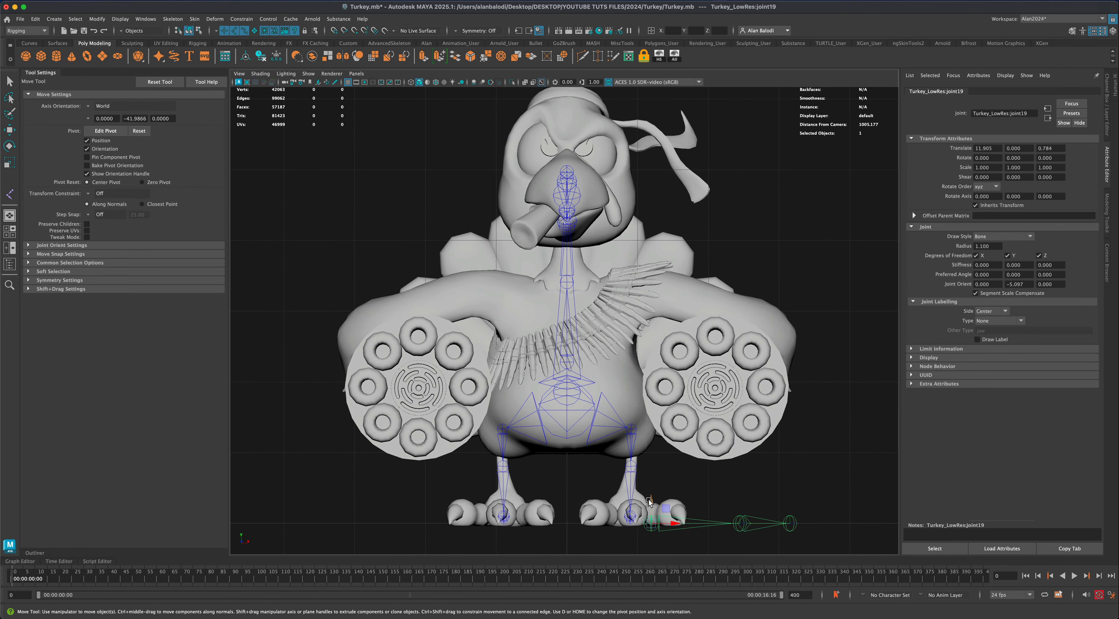
{"action": "left_click_drag", "start_coordinate": [650, 501], "coordinate": [657, 271]}
{"action": "key", "text": "e"}
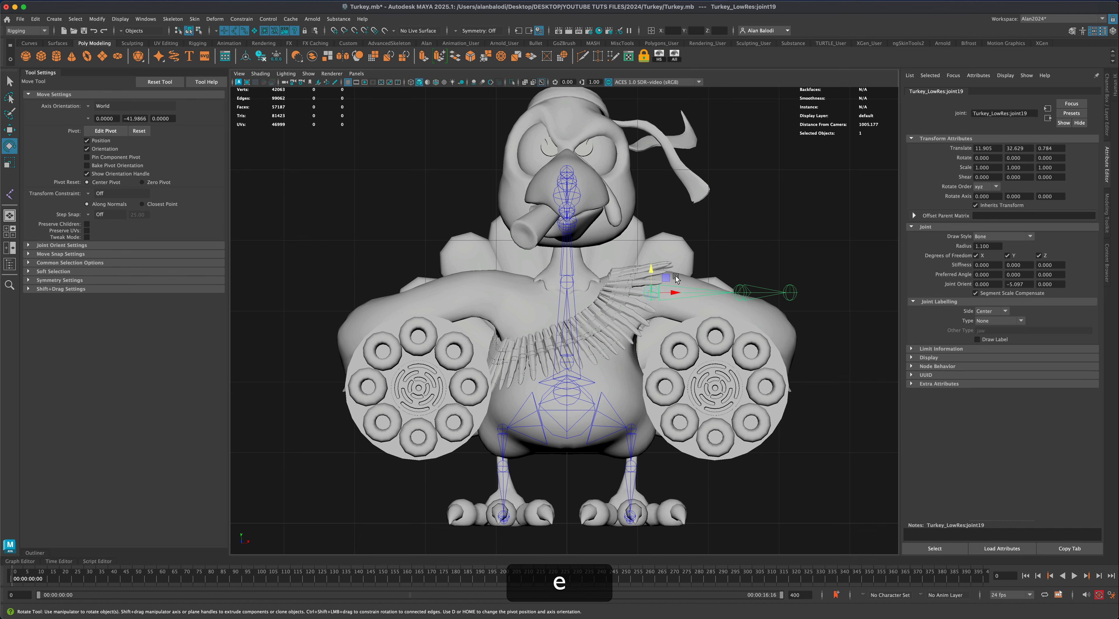
{"action": "left_click_drag", "start_coordinate": [678, 278], "coordinate": [670, 290]}
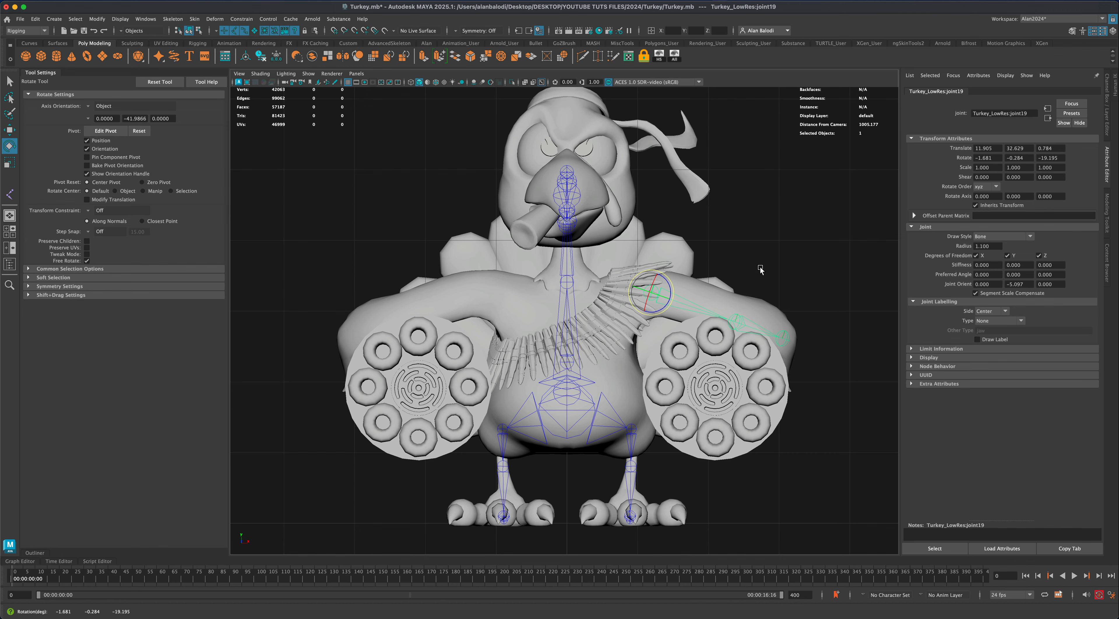
Move the left wing's tip joint to about 13.98, -3.94, 1.16 so it sits at the end of the wing
{"action": "key", "text": "space"}
{"action": "key", "text": "space"}
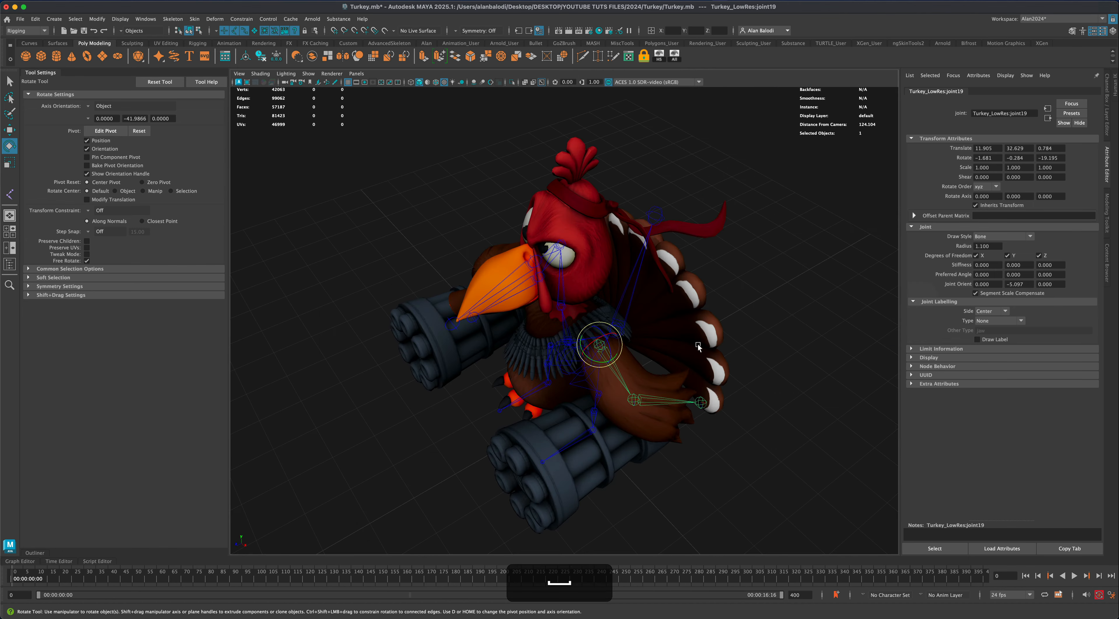
{"action": "left_click_drag", "start_coordinate": [698, 346], "coordinate": [654, 362], "text": "alt"}
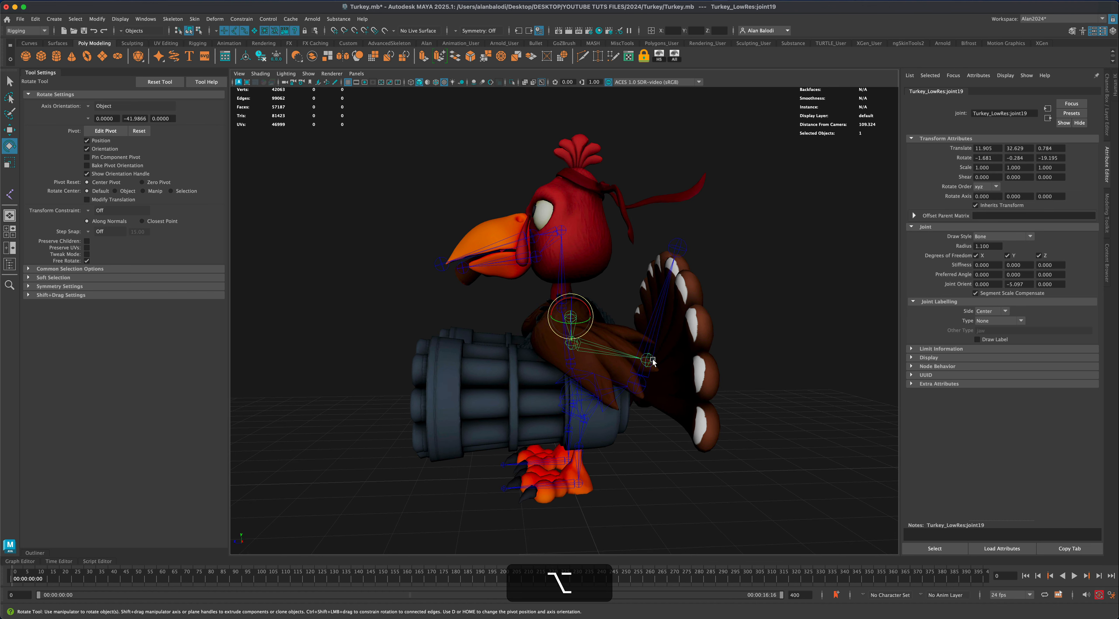
{"action": "left_click", "coordinate": [652, 361]}
{"action": "key", "text": "w"}
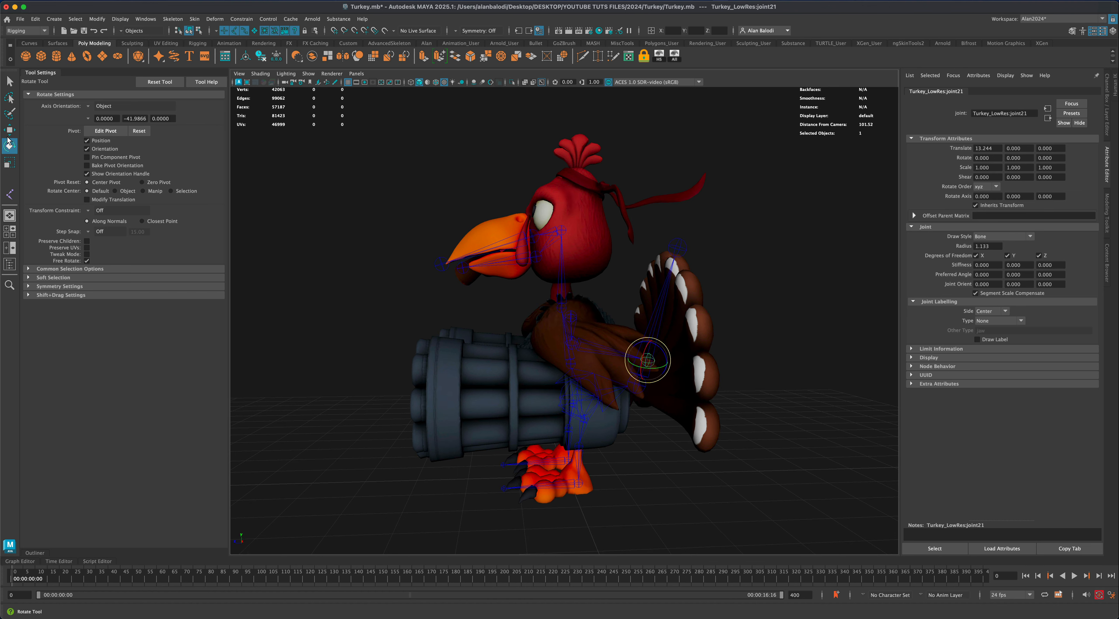
{"action": "left_click_drag", "start_coordinate": [647, 339], "coordinate": [664, 393]}
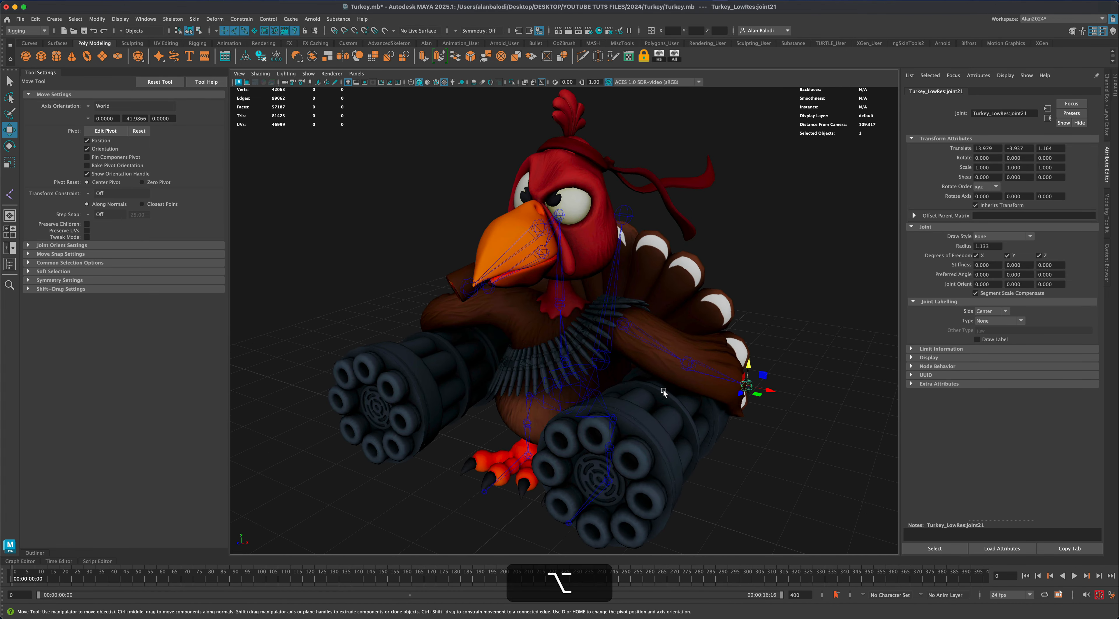
Mirror the left wing's joint chain from its shoulder joint to the turkey's right wing
{"action": "left_click", "coordinate": [622, 320]}
{"action": "left_click_drag", "start_coordinate": [342, 237], "coordinate": [351, 233], "text": "alt"}
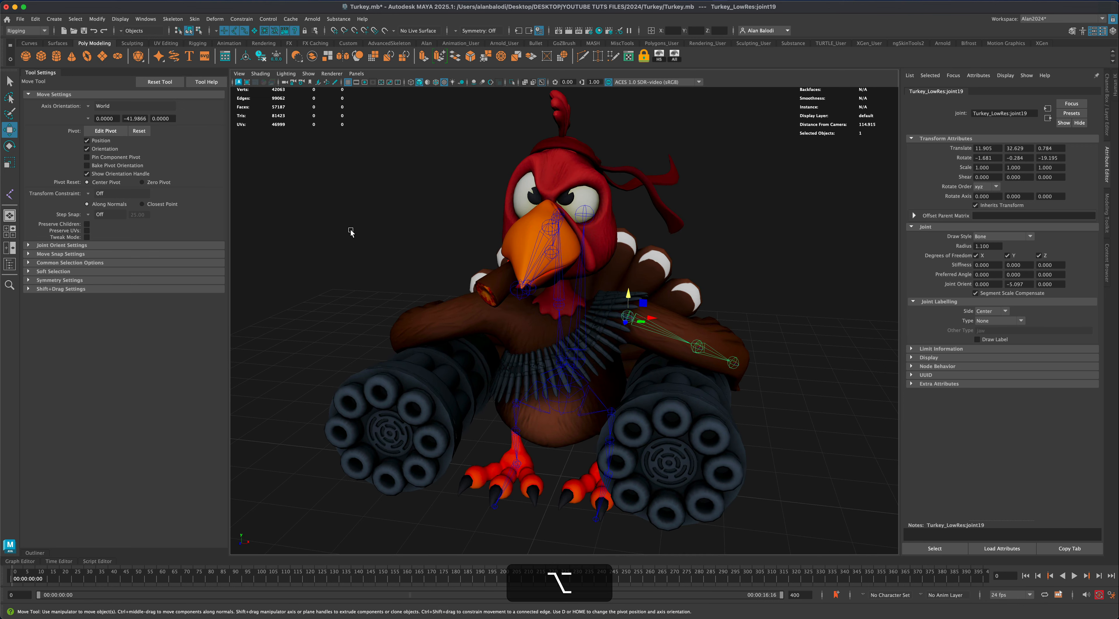
{"action": "left_click", "coordinate": [173, 20]}
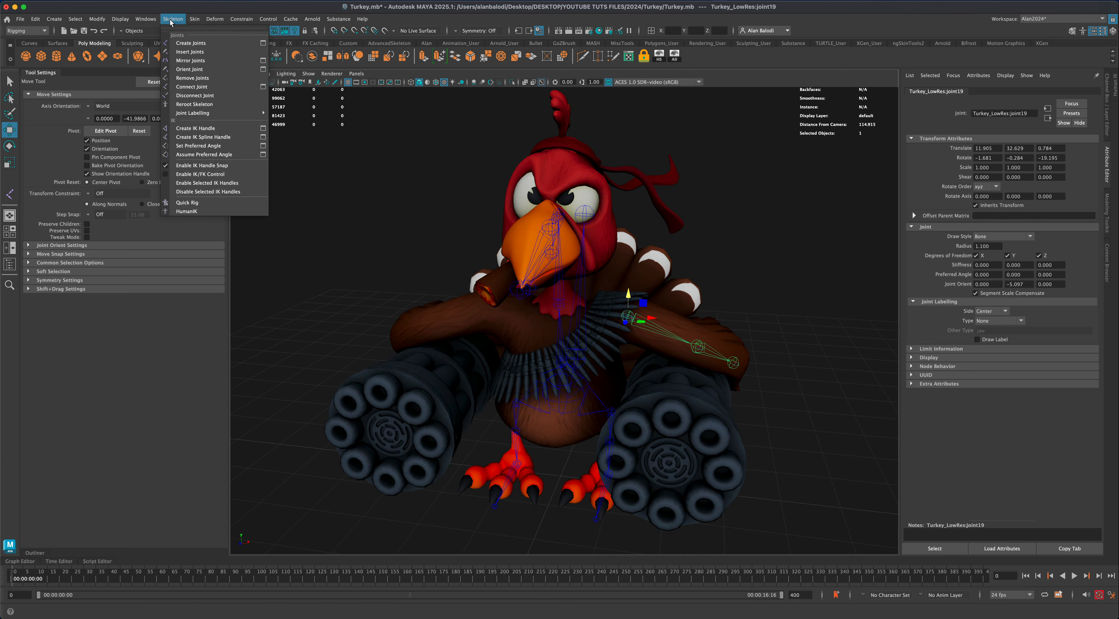
{"action": "left_click", "coordinate": [200, 64]}
{"action": "mouse_move", "coordinate": [343, 217]}
{"action": "left_mouse_down", "text": "alt"}
{"action": "mouse_move", "coordinate": [322, 218]}
{"action": "mouse_move", "coordinate": [349, 218]}
{"action": "left_mouse_up", "text": "alt"}
Parent both wing shoulder joints to the chest joint just below the neck joint
{"action": "key", "text": "q"}
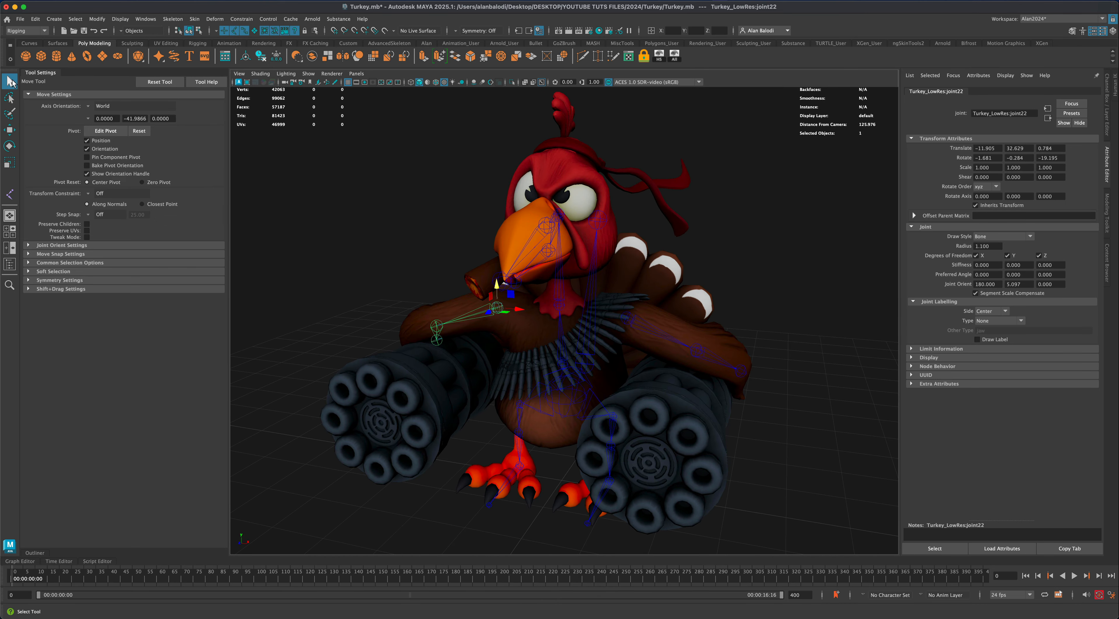
{"action": "left_click", "coordinate": [625, 322], "text": "shift"}
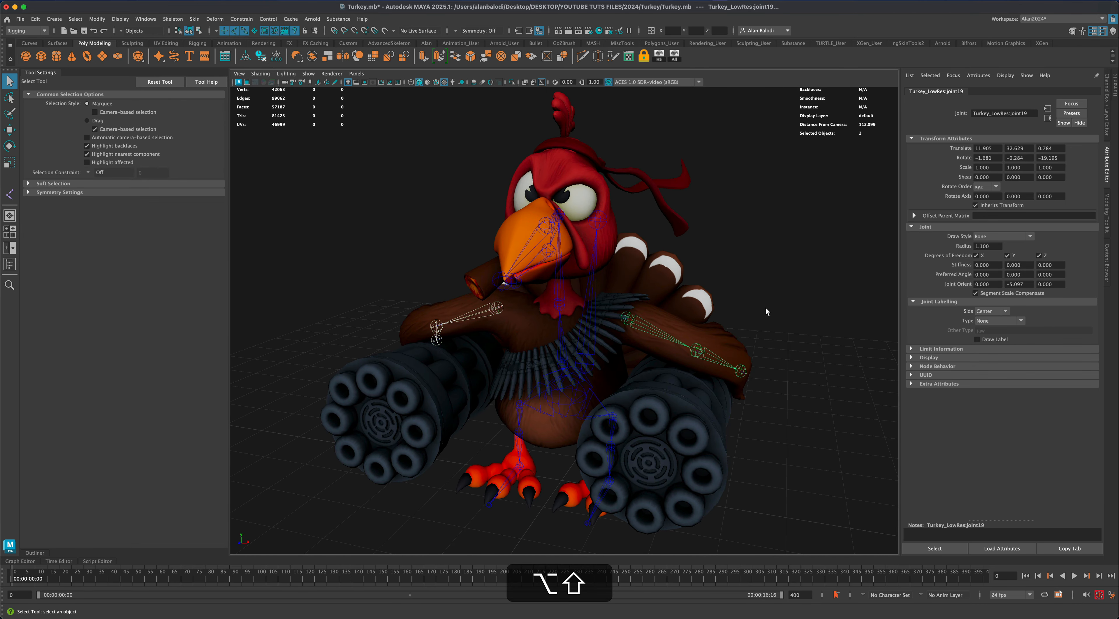
{"action": "left_click_drag", "start_coordinate": [765, 307], "coordinate": [806, 310], "text": "alt"}
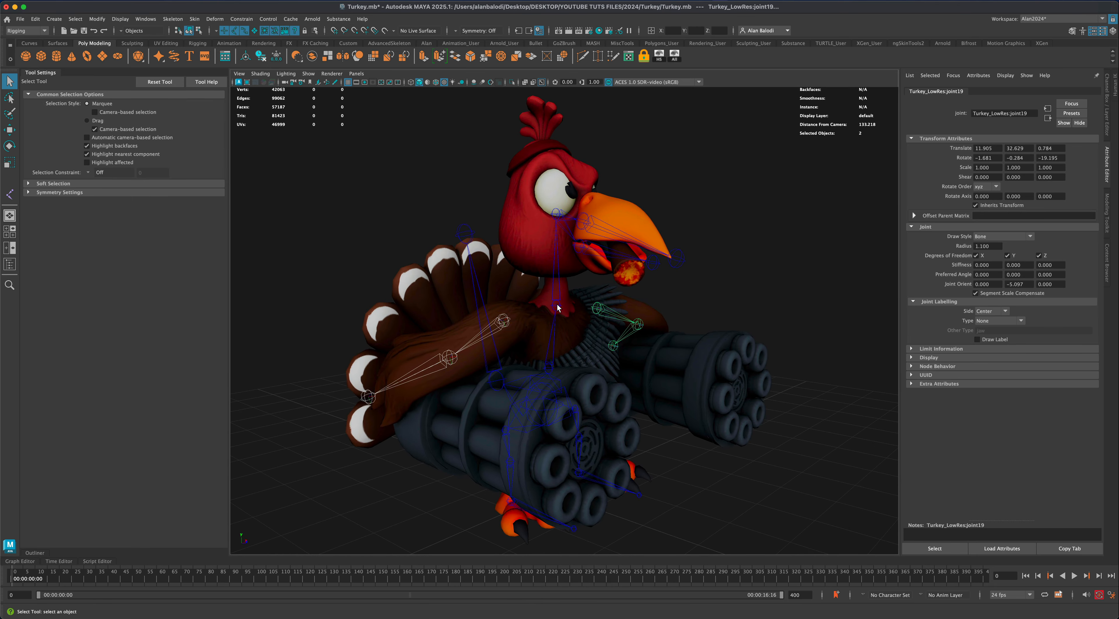
{"action": "left_click_drag", "start_coordinate": [576, 364], "coordinate": [604, 373], "text": "alt"}
{"action": "left_click", "coordinate": [553, 367], "text": "shift"}
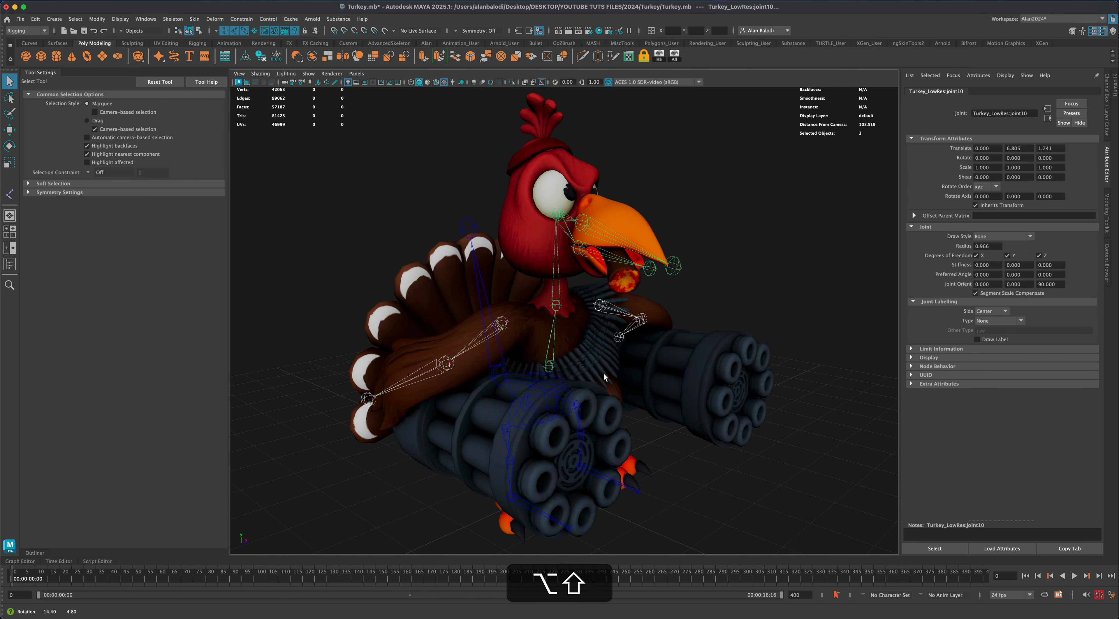
{"action": "key", "text": "p"}
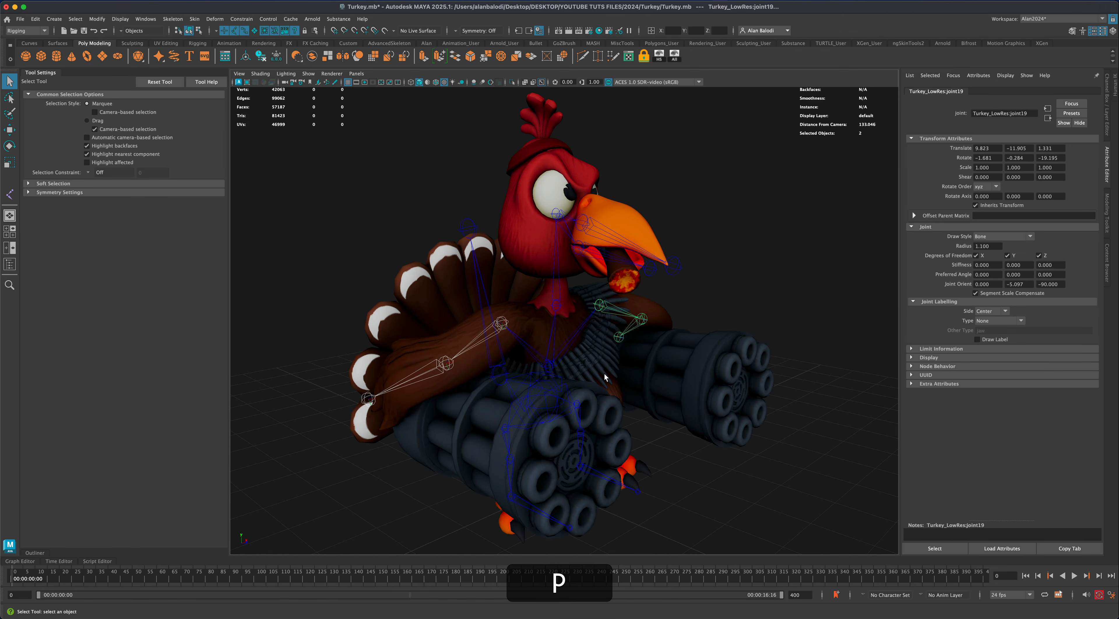
{"action": "left_click", "coordinate": [663, 331]}
{"action": "left_click_drag", "start_coordinate": [778, 312], "coordinate": [673, 319], "text": "alt"}
{"action": "left_click_drag", "start_coordinate": [629, 355], "coordinate": [759, 440], "text": "alt"}
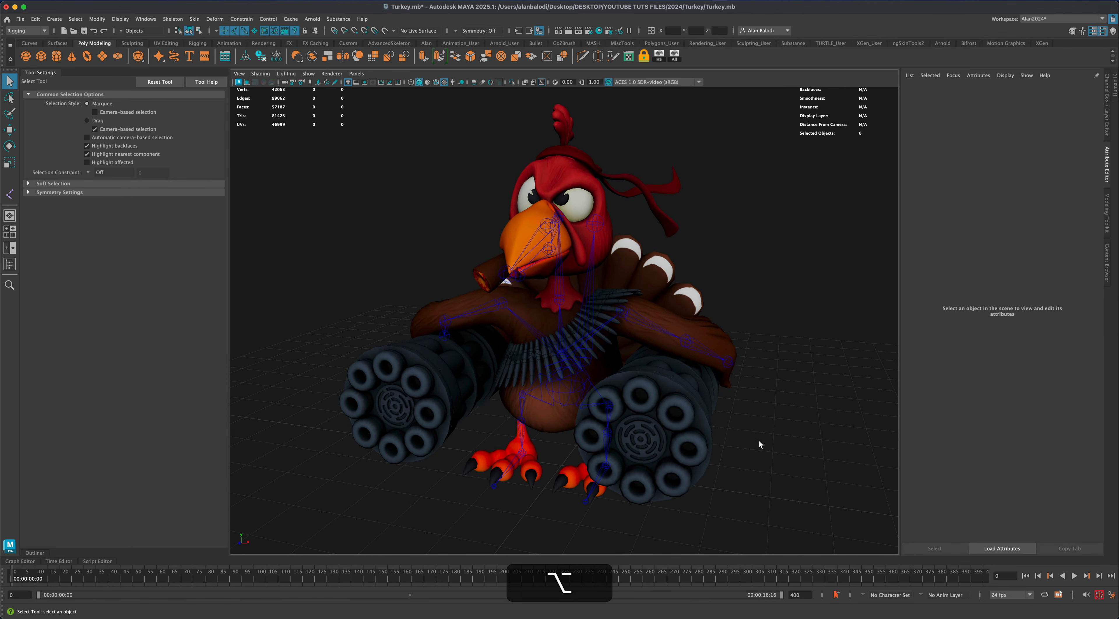
{"action": "left_click", "coordinate": [565, 392]}
{"action": "mouse_move", "coordinate": [756, 227]}
{"action": "left_mouse_down", "text": "alt"}
{"action": "mouse_move", "coordinate": [738, 228]}
{"action": "mouse_move", "coordinate": [763, 226]}
{"action": "left_mouse_up", "text": "alt"}
{"action": "left_click", "coordinate": [668, 295]}
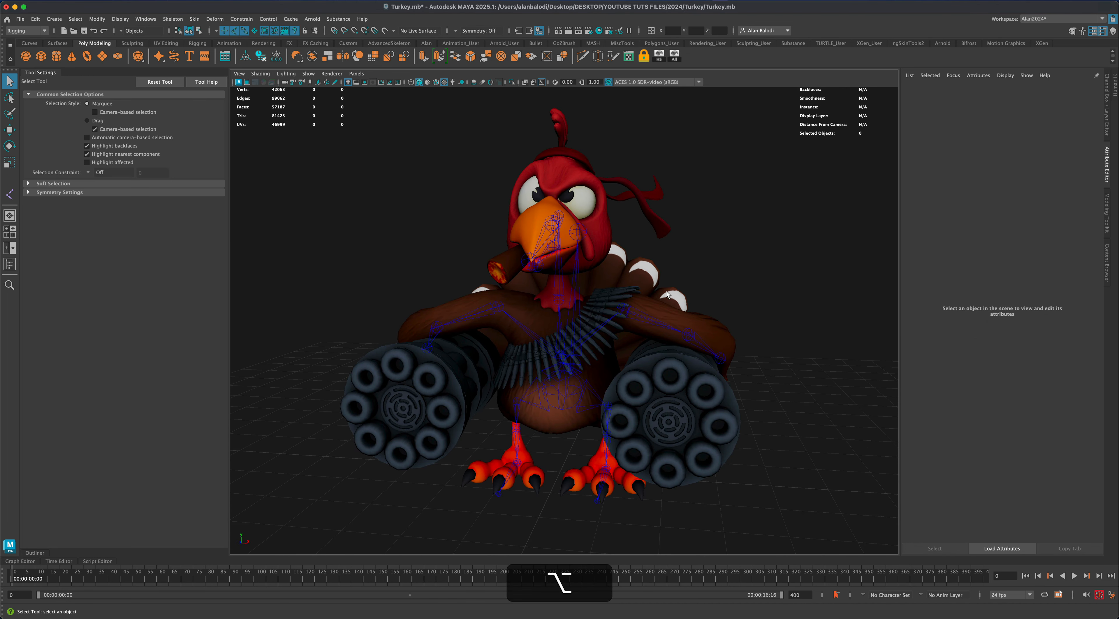
Check the joint hierarchy by selecting the two wing shoulder joints and the neck joint, and view the skeleton from another angle
{"action": "left_click", "coordinate": [625, 312]}
{"action": "left_click", "coordinate": [498, 308]}
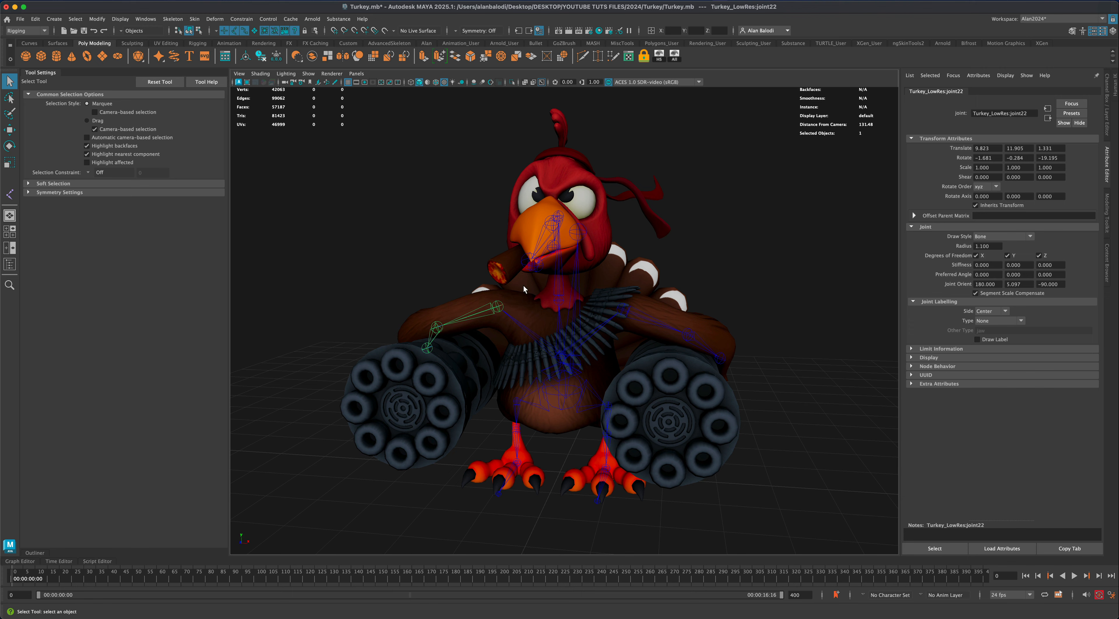
{"action": "left_click", "coordinate": [560, 286]}
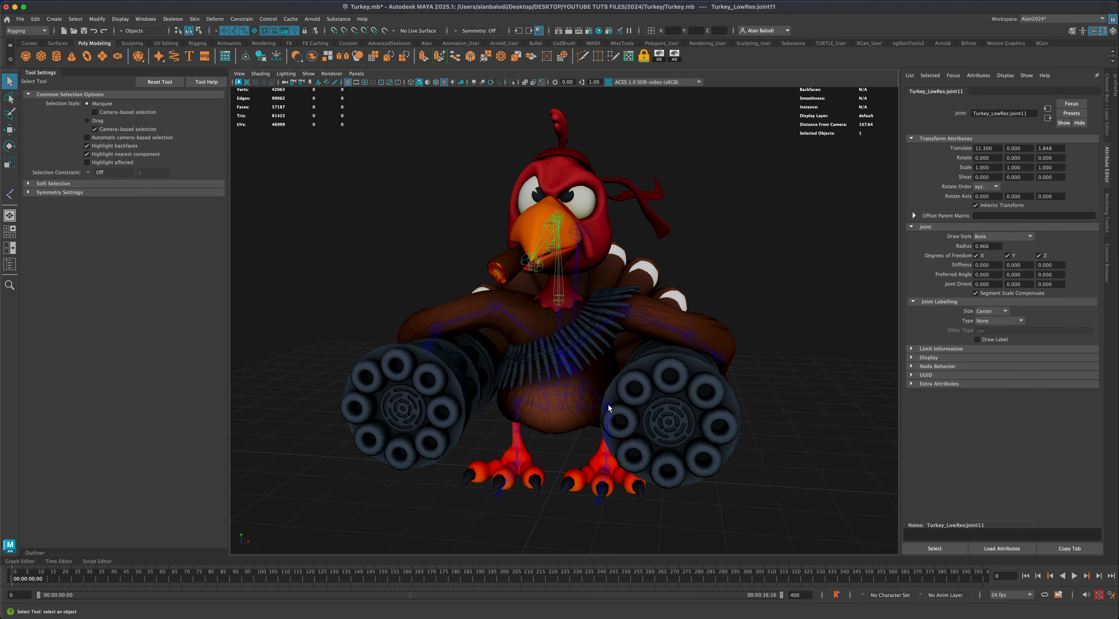
{"action": "left_click", "coordinate": [780, 401]}
{"action": "left_click_drag", "start_coordinate": [780, 398], "coordinate": [784, 401], "text": "alt"}
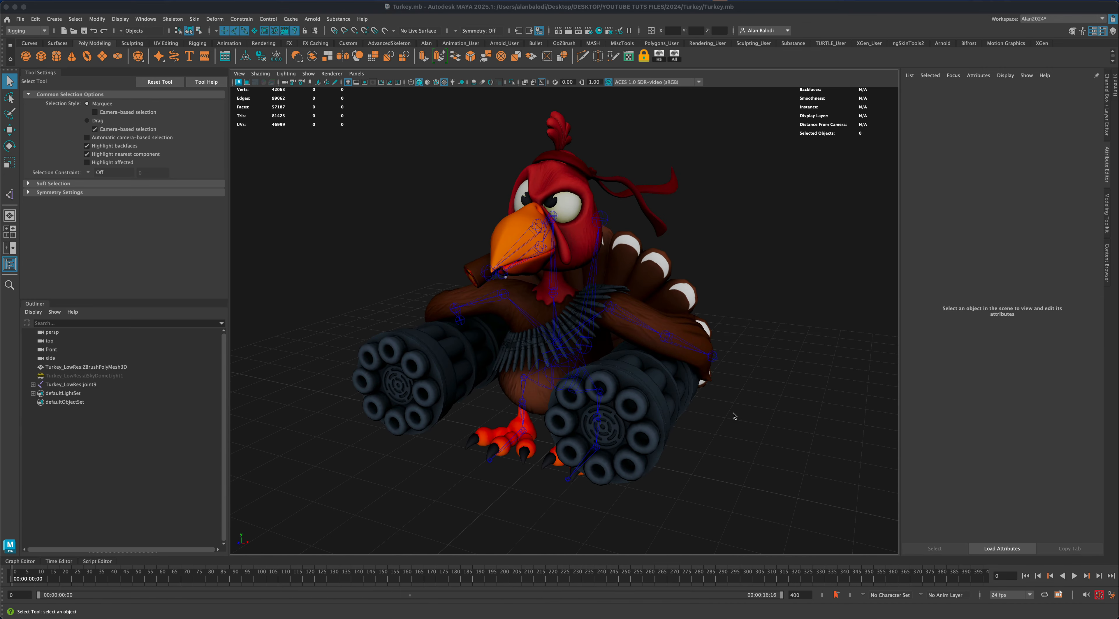
{"action": "left_click_drag", "start_coordinate": [772, 419], "coordinate": [734, 391], "text": "alt"}
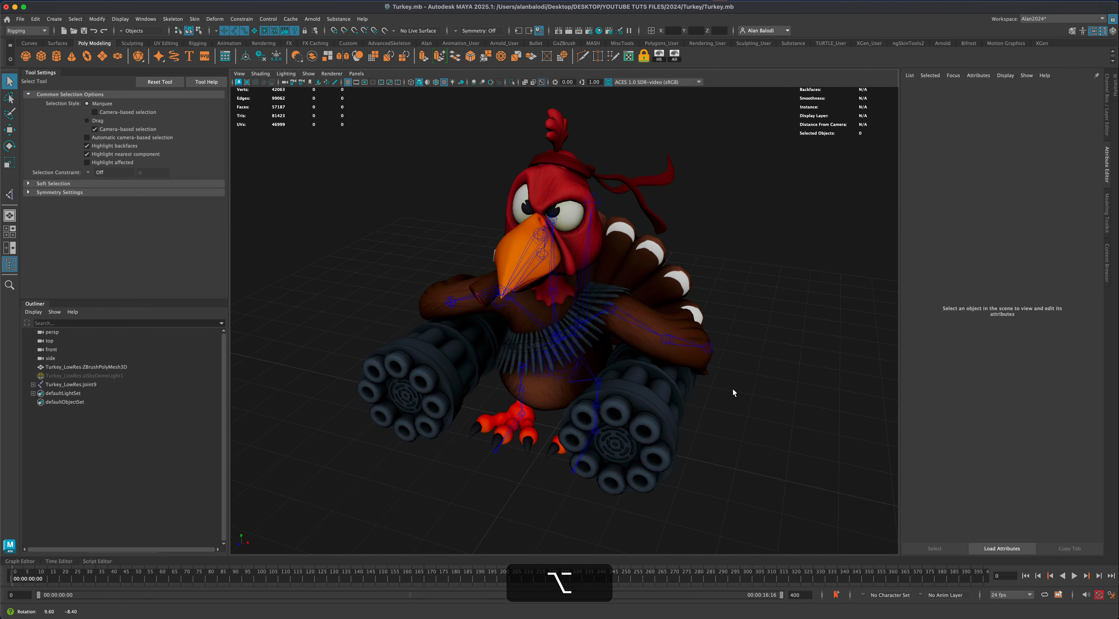
In the side view, create a two-joint chain along the gatling gun, from its rear end to just past the muzzle
{"action": "key", "text": "space"}
{"action": "key", "text": "space"}
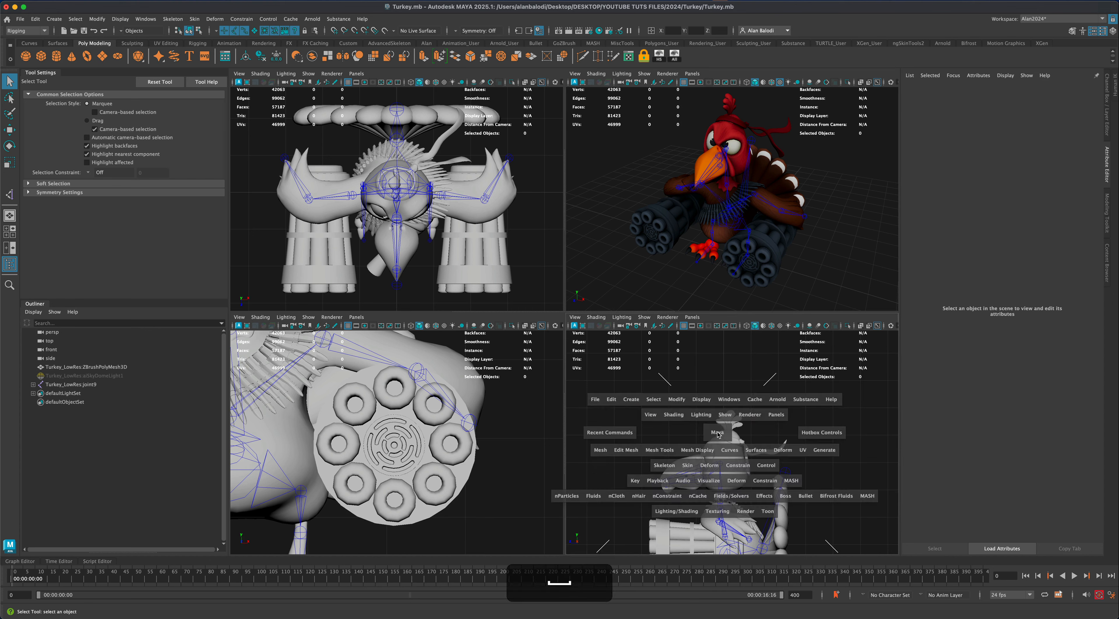
{"action": "key", "text": "space"}
{"action": "left_click_drag", "start_coordinate": [671, 446], "coordinate": [647, 332], "text": "alt"}
{"action": "left_click", "coordinate": [10, 195]}
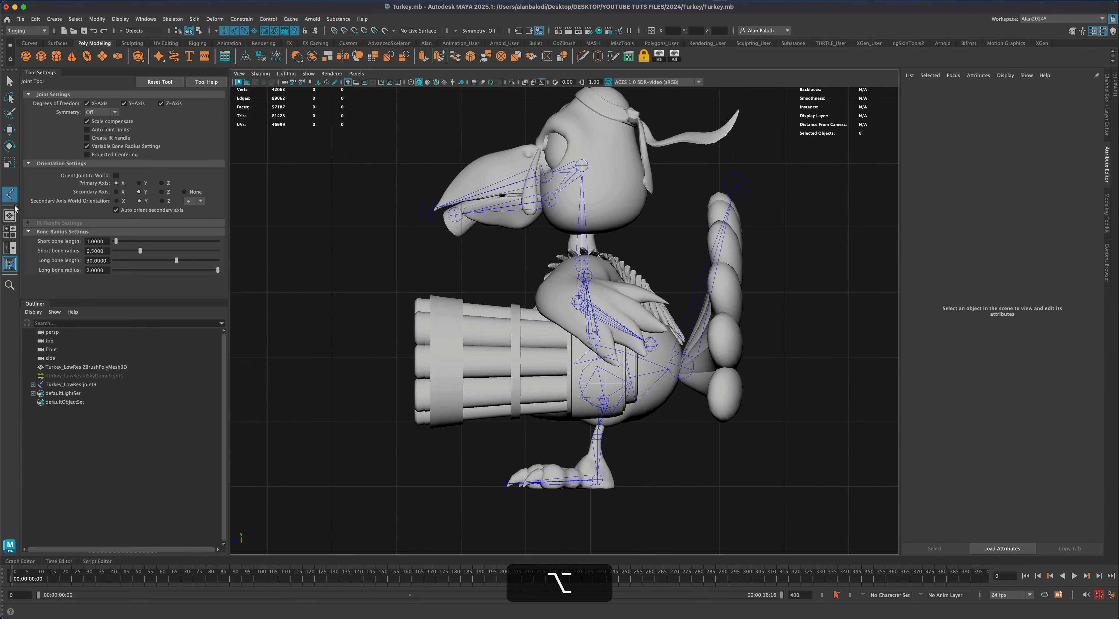
{"action": "right_click_drag", "start_coordinate": [692, 463], "coordinate": [675, 426], "text": "alt"}
{"action": "middle_click_drag", "start_coordinate": [675, 426], "coordinate": [661, 432], "text": "alt"}
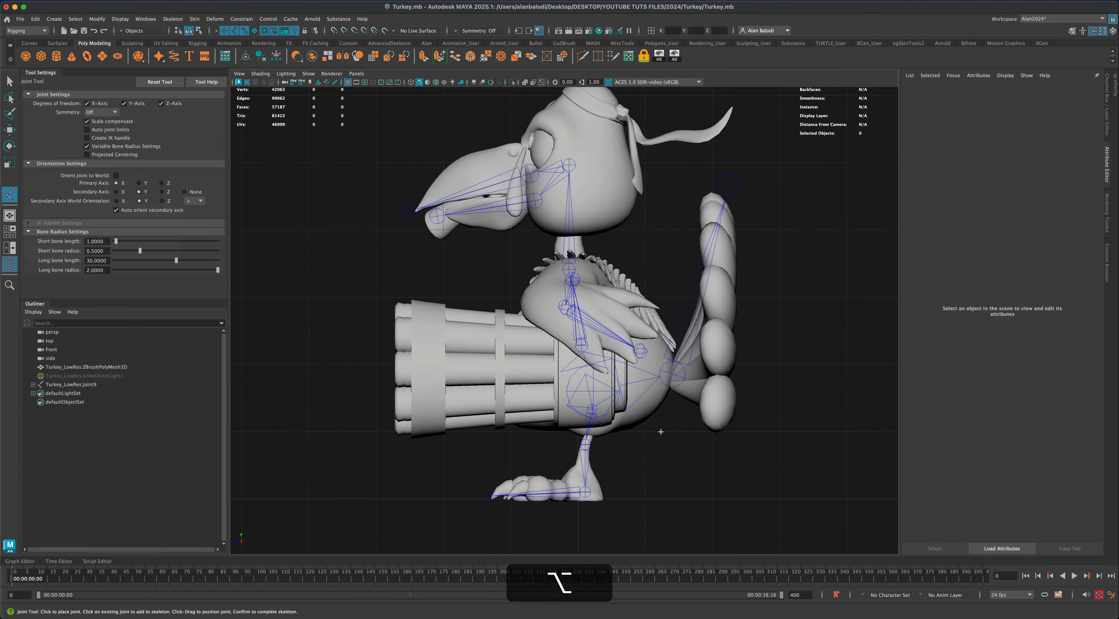
{"action": "left_click", "coordinate": [630, 374]}
{"action": "left_click", "coordinate": [391, 372]}
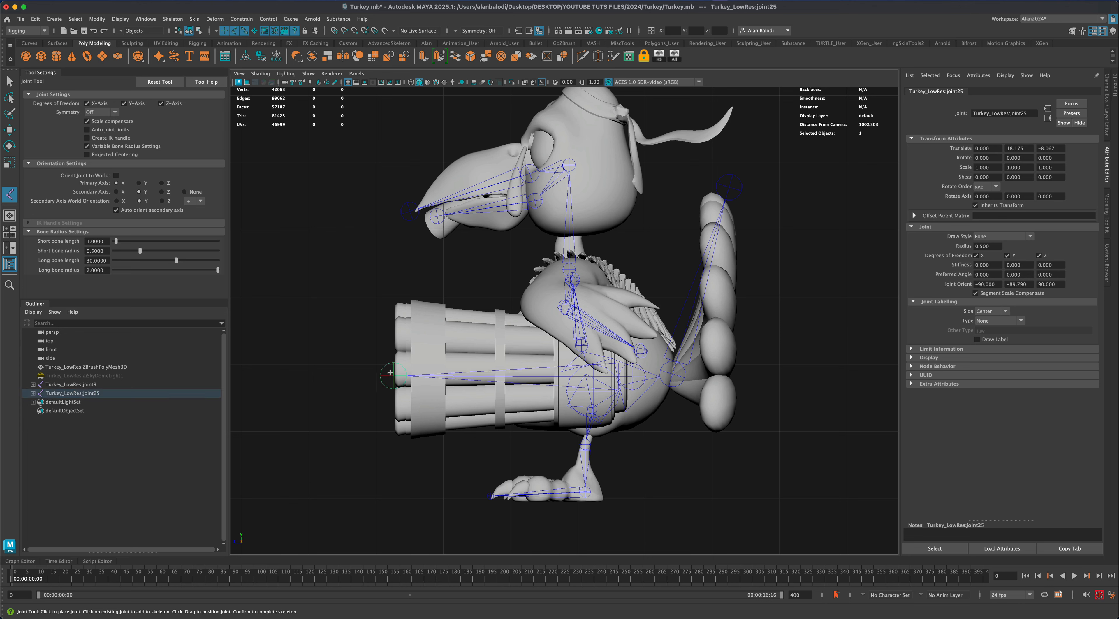
Align the gun chain with the barrels in the side view: base joint at about Y 18.58, Z -7.34, tip joint at about 36.56, 0.74
{"action": "key", "text": "w"}
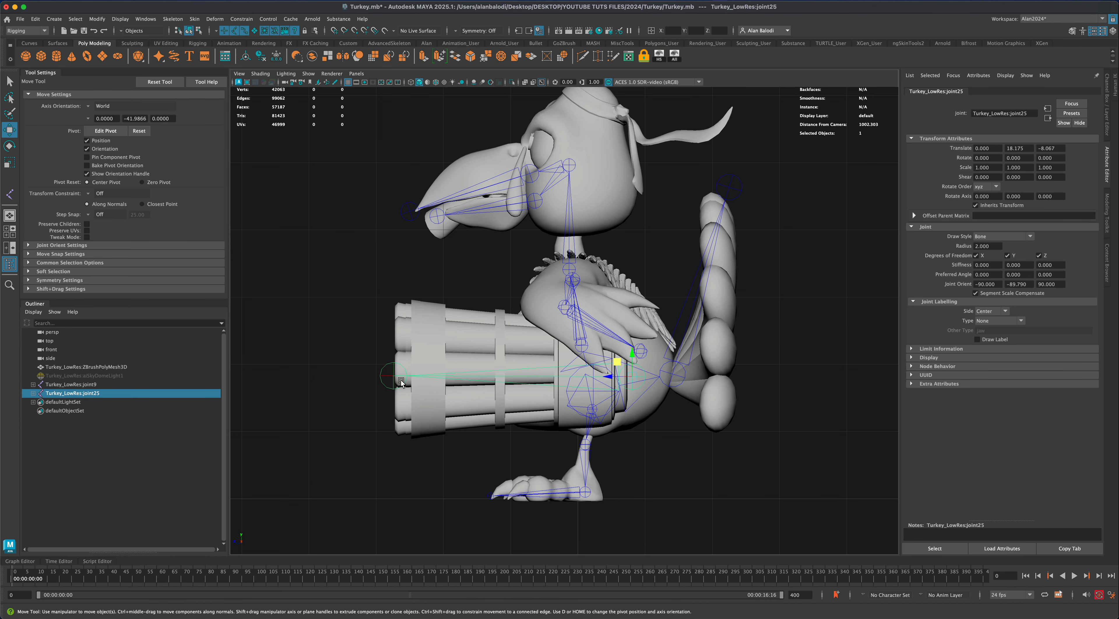
{"action": "mouse_move", "coordinate": [350, 352]}
{"action": "left_mouse_down"}
{"action": "mouse_move", "coordinate": [387, 383]}
{"action": "mouse_move", "coordinate": [370, 353]}
{"action": "mouse_move", "coordinate": [352, 355]}
{"action": "mouse_move", "coordinate": [367, 354]}
{"action": "left_mouse_up"}
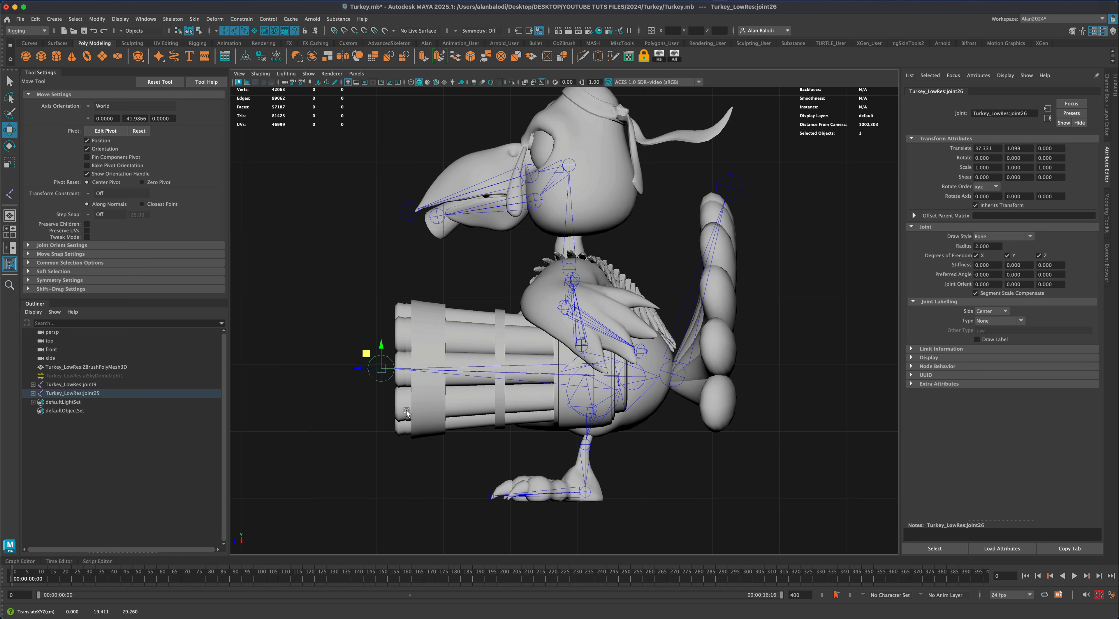
{"action": "left_click", "coordinate": [634, 377]}
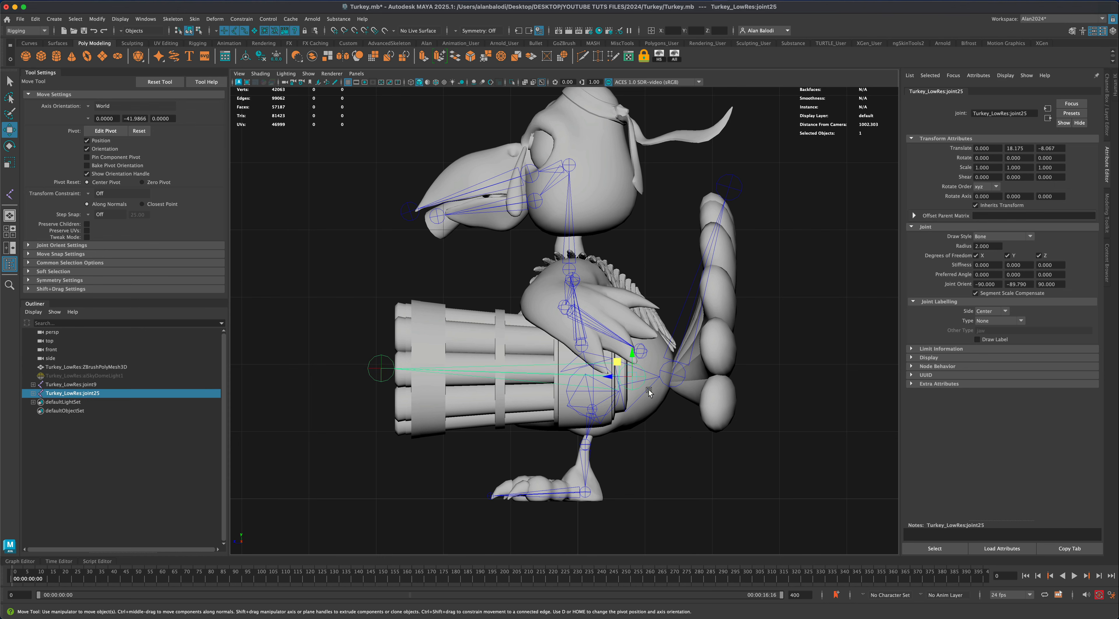
{"action": "scroll", "coordinate": [691, 452], "scroll_direction": "up", "scroll_amount": 5}
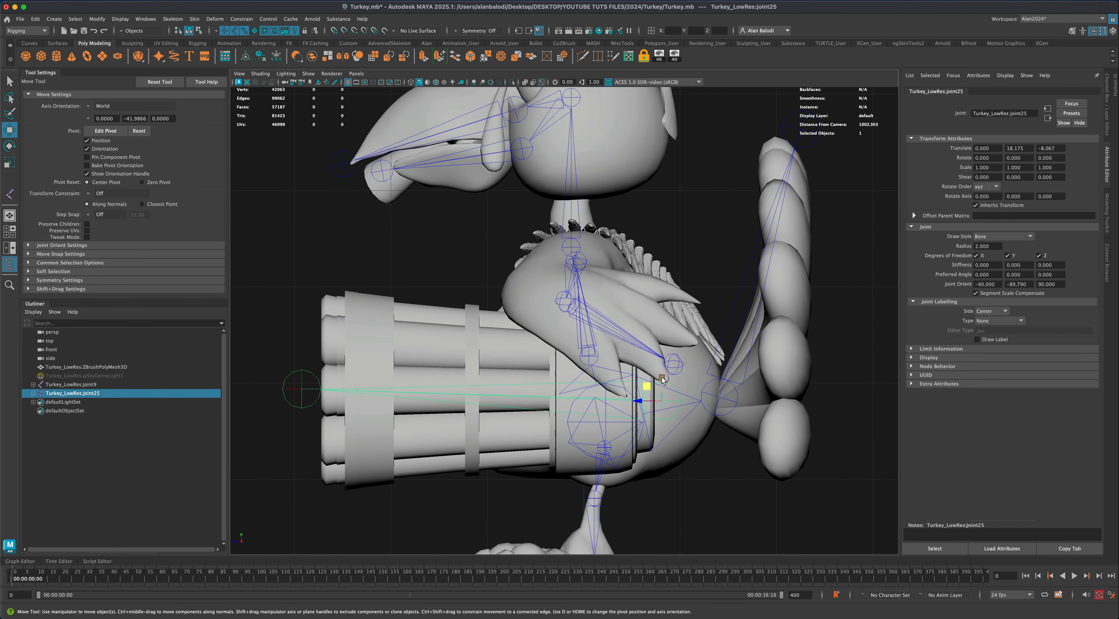
{"action": "left_click_drag", "start_coordinate": [662, 379], "coordinate": [643, 391]}
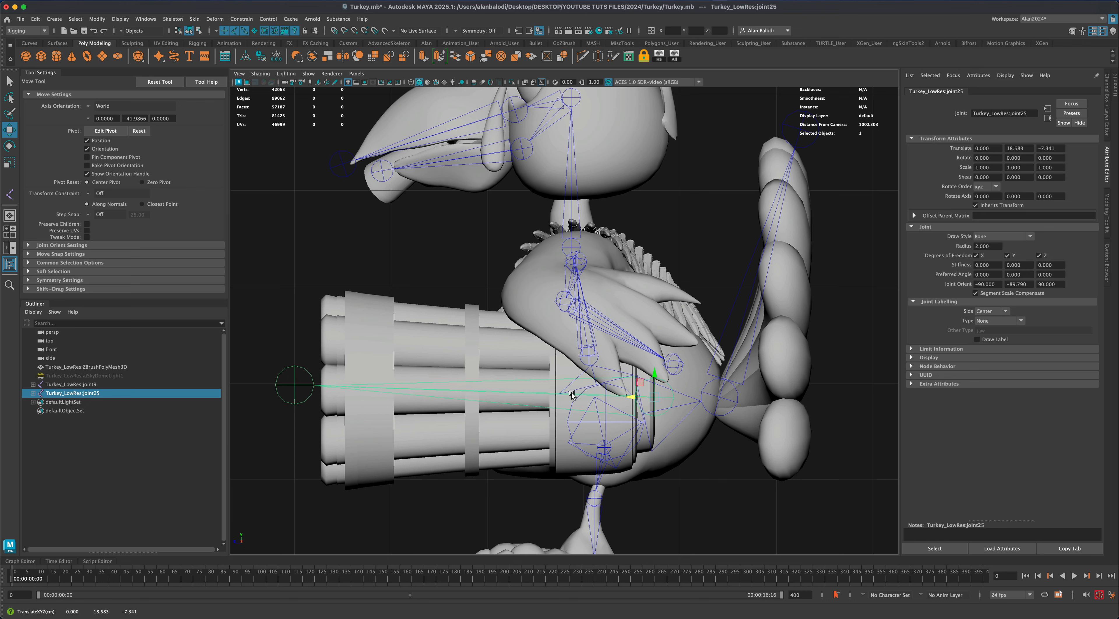
{"action": "left_click", "coordinate": [294, 385]}
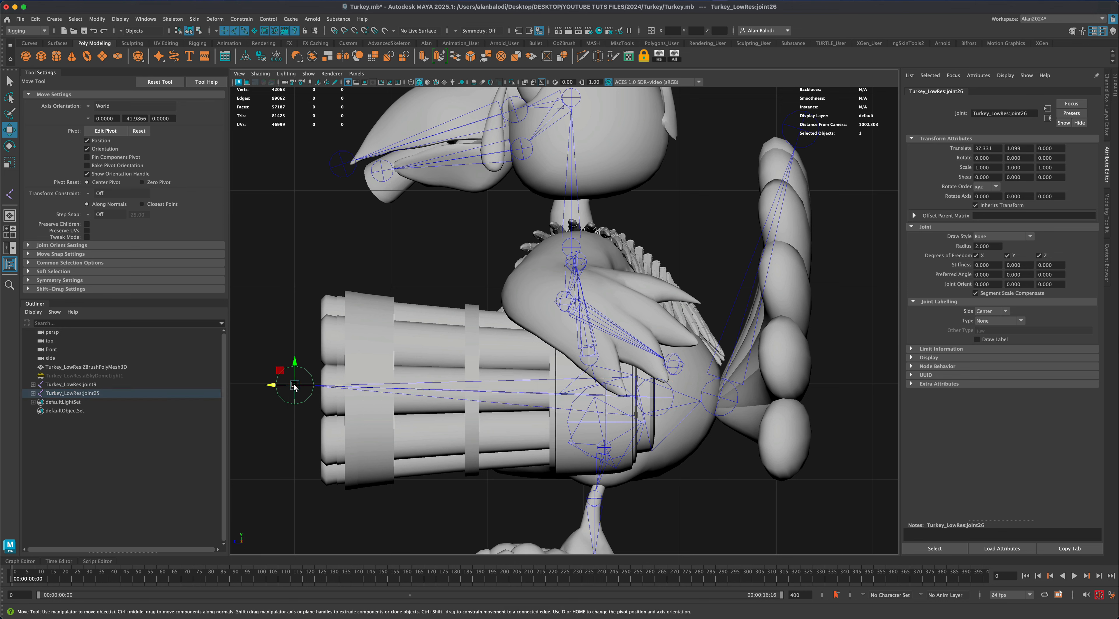
{"action": "left_click_drag", "start_coordinate": [281, 375], "coordinate": [290, 378]}
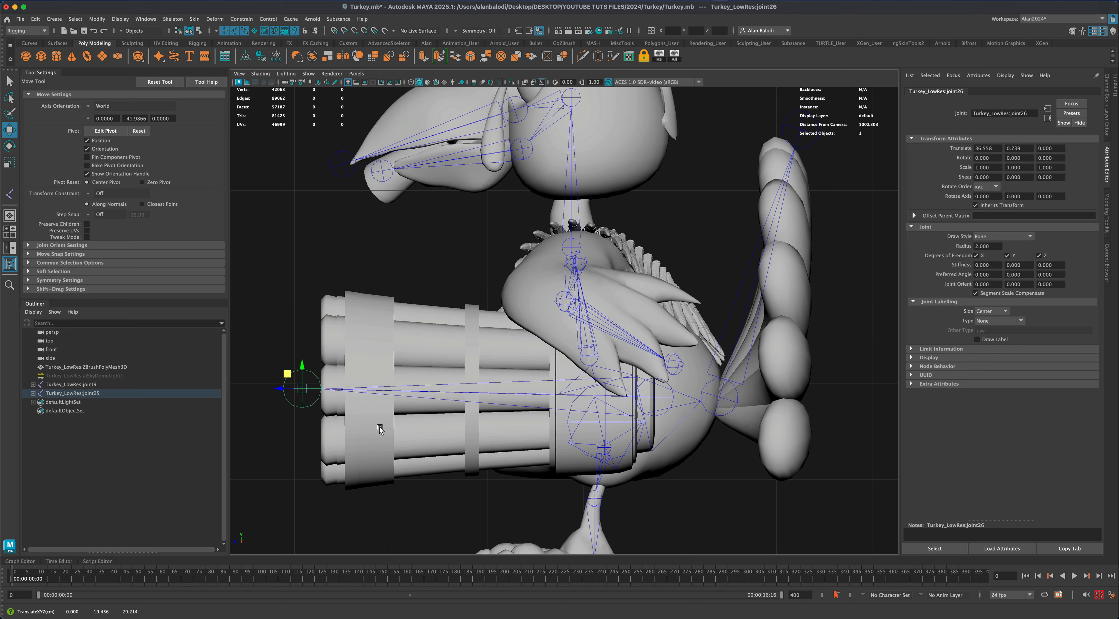
{"action": "left_click", "coordinate": [660, 399]}
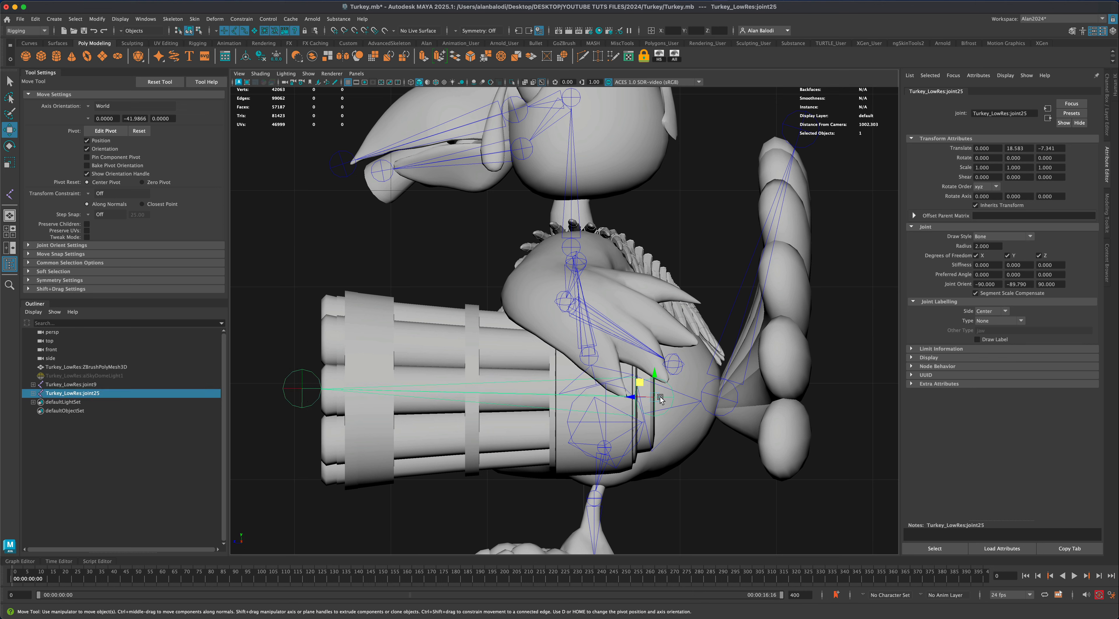
{"action": "left_click", "coordinate": [308, 375]}
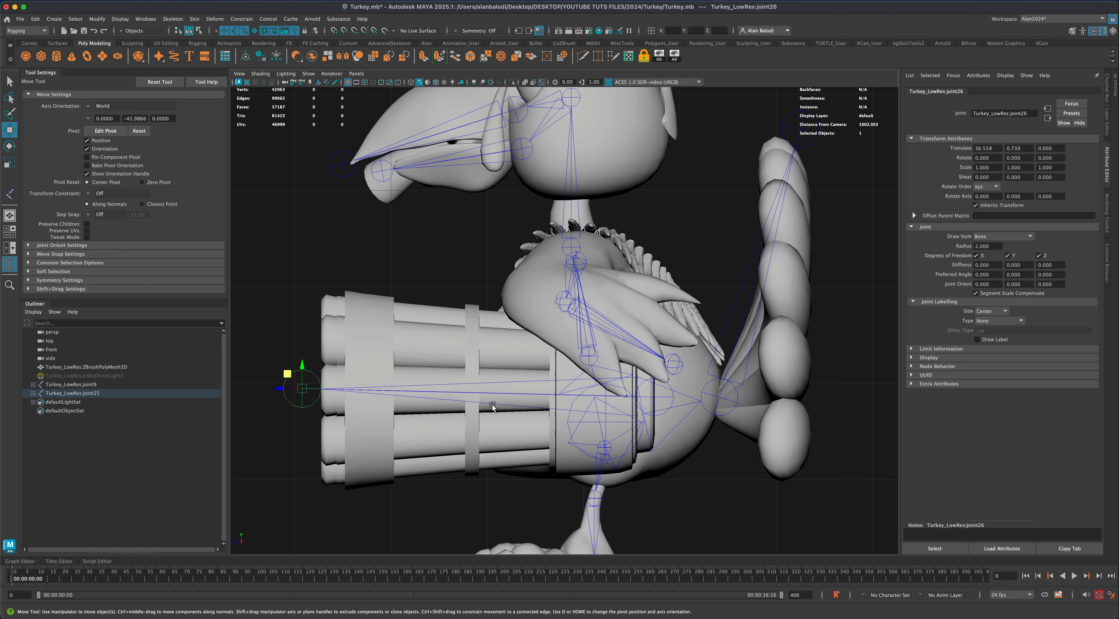
Move the gun's joint chain sideways in the front view to about X 20.97, at the center of the turkey's left gun
{"action": "key", "text": "space"}
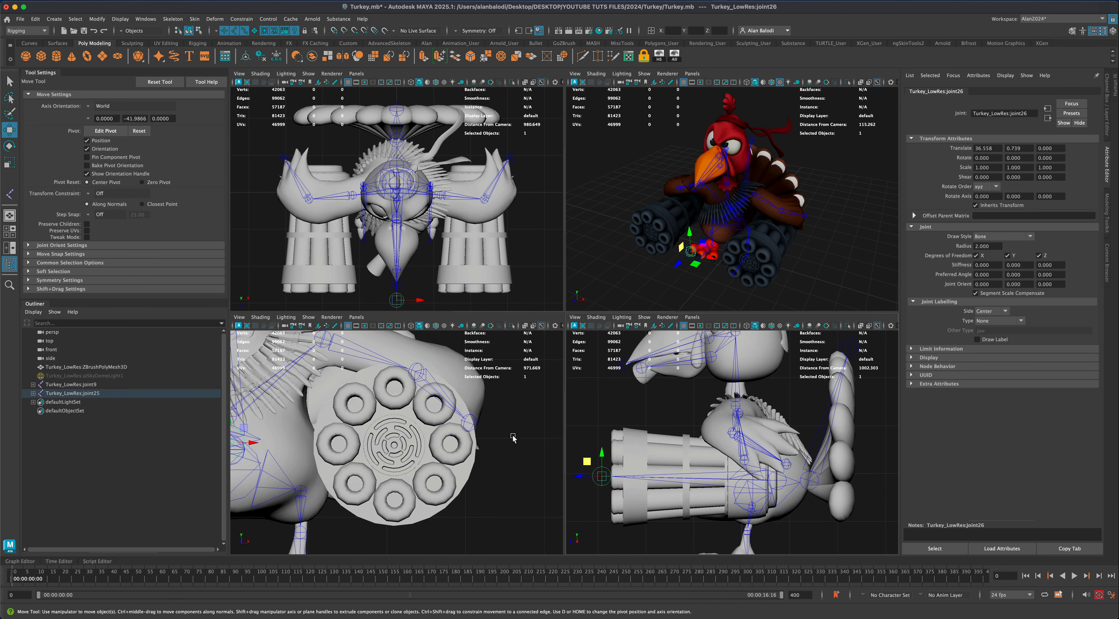
{"action": "scroll", "coordinate": [513, 438], "scroll_direction": "down", "scroll_amount": 8}
{"action": "middle_click_drag", "start_coordinate": [377, 448], "coordinate": [450, 430], "text": "alt"}
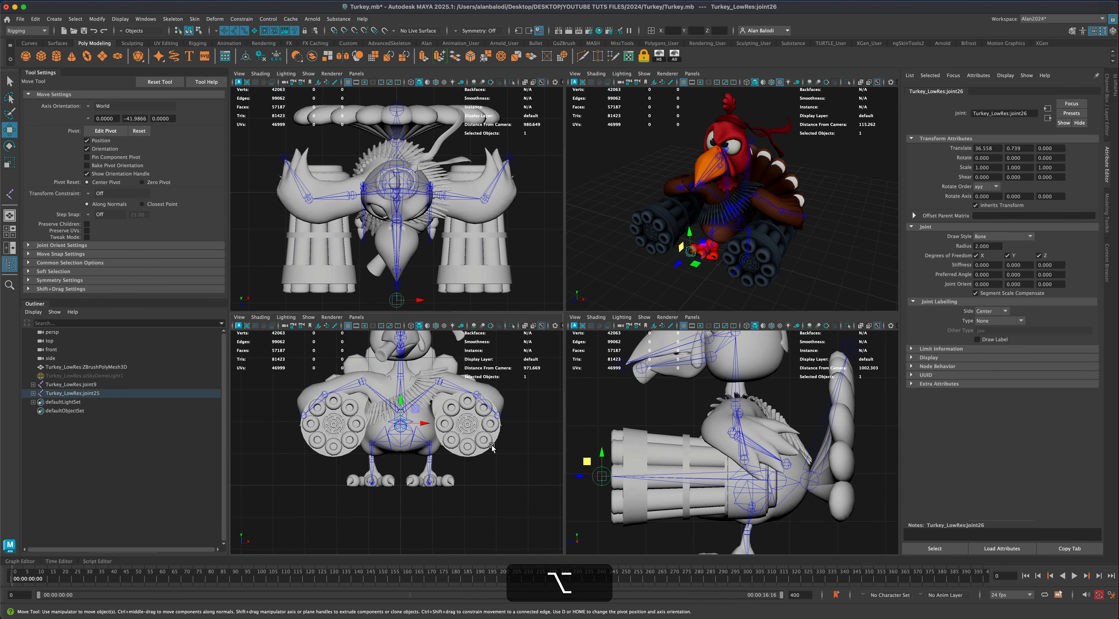
{"action": "left_click", "coordinate": [780, 483]}
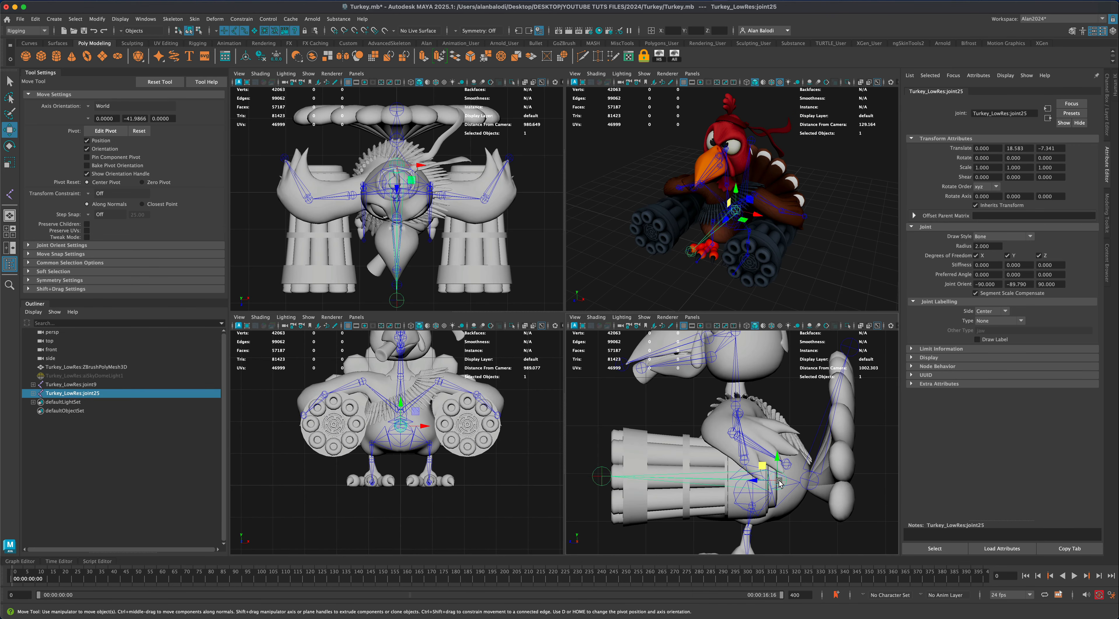
{"action": "left_click_drag", "start_coordinate": [424, 431], "coordinate": [487, 451]}
{"action": "scroll", "coordinate": [487, 451], "scroll_direction": "up", "scroll_amount": 1}
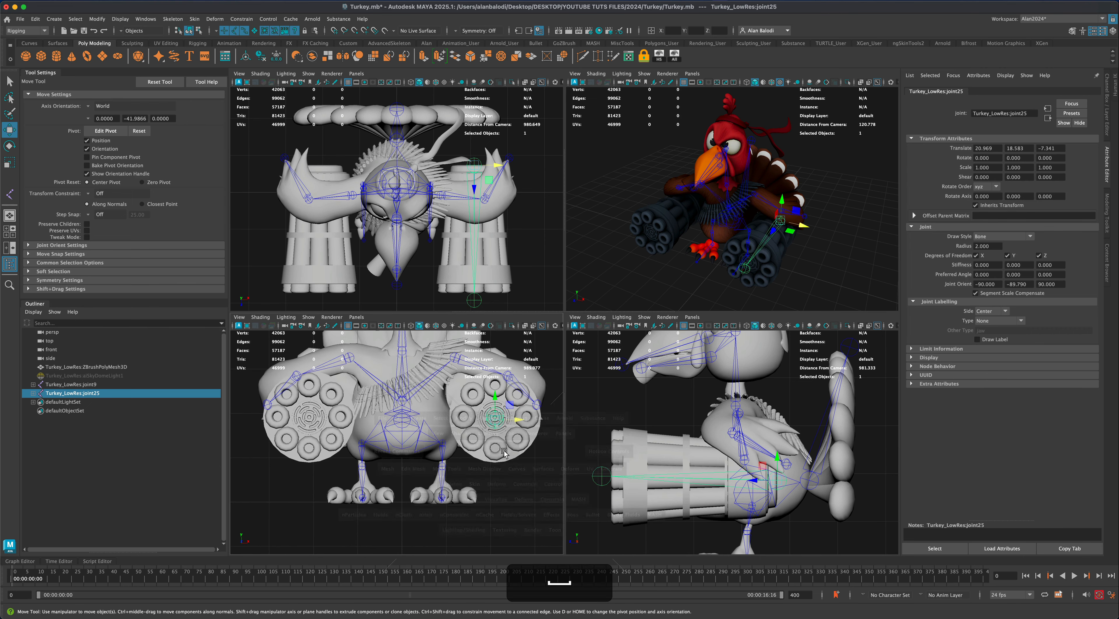
Lower the gun chain's base joint to about Y 18.12 in an enlarged front view of the left gun
{"action": "key", "text": "space"}
{"action": "middle_click_drag", "start_coordinate": [754, 375], "coordinate": [570, 483], "text": "alt"}
{"action": "right_click_drag", "start_coordinate": [570, 483], "coordinate": [637, 435], "text": "alt"}
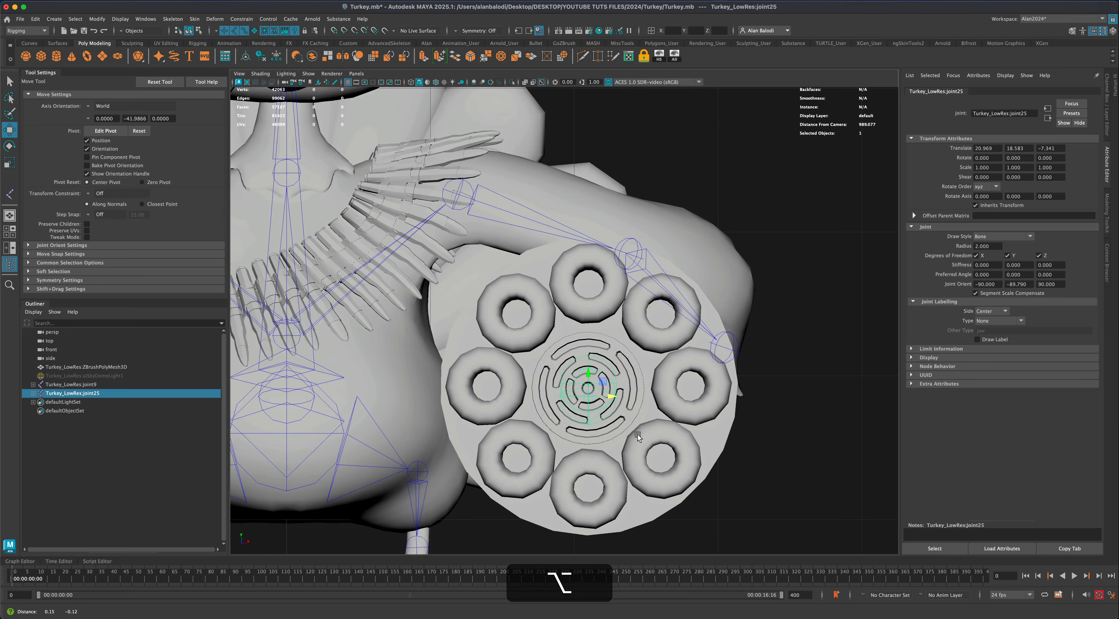
{"action": "middle_click_drag", "start_coordinate": [638, 435], "coordinate": [615, 384], "text": "alt"}
{"action": "right_click_drag", "start_coordinate": [615, 384], "coordinate": [641, 424], "text": "alt"}
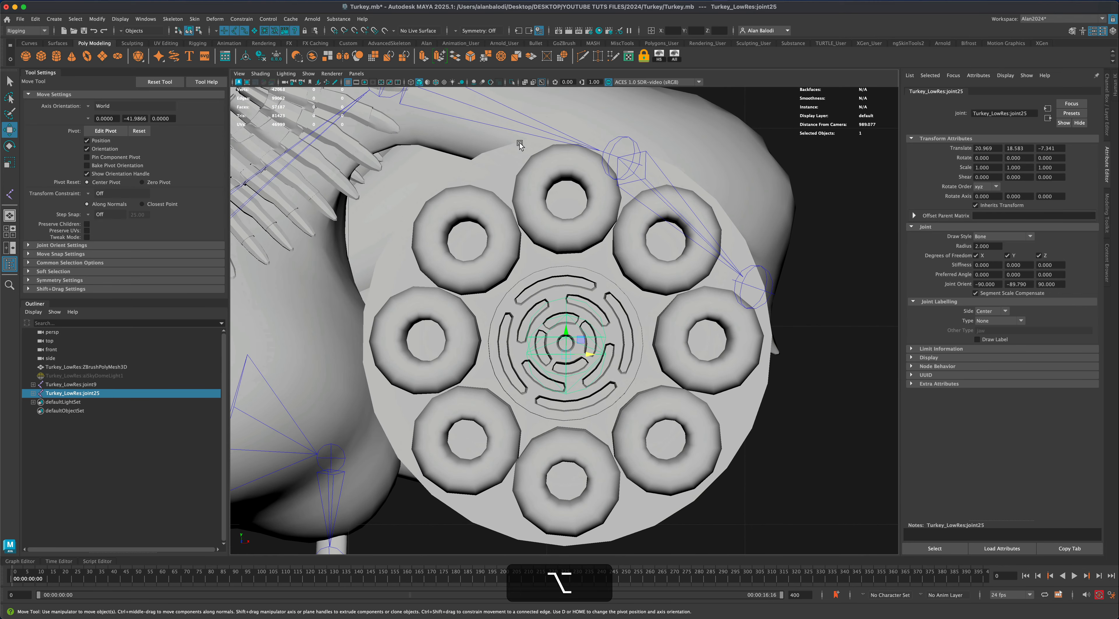
{"action": "left_click", "coordinate": [436, 82]}
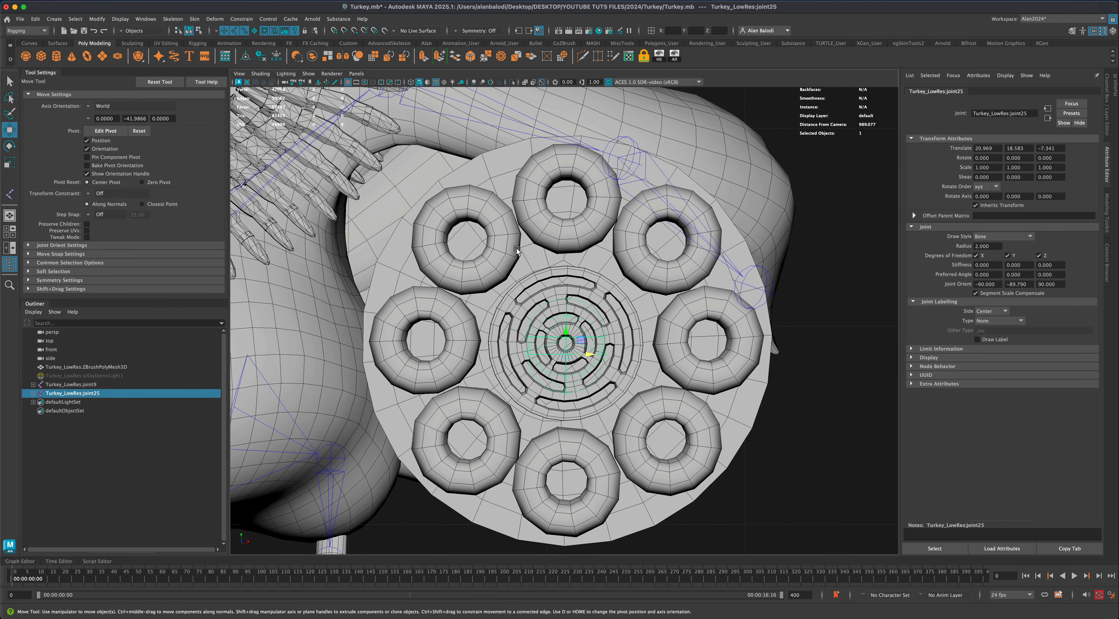
{"action": "left_click", "coordinate": [437, 82]}
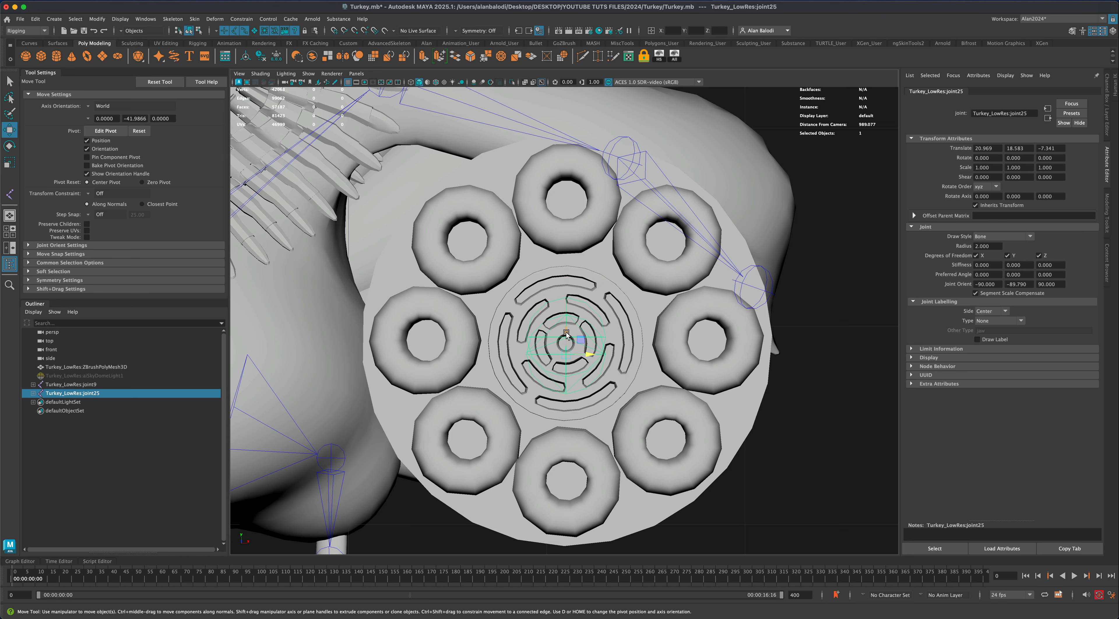
{"action": "mouse_move", "coordinate": [565, 333]}
{"action": "left_mouse_down"}
{"action": "mouse_move", "coordinate": [573, 301]}
{"action": "mouse_move", "coordinate": [574, 344]}
{"action": "left_mouse_up"}
{"action": "key", "text": "space"}
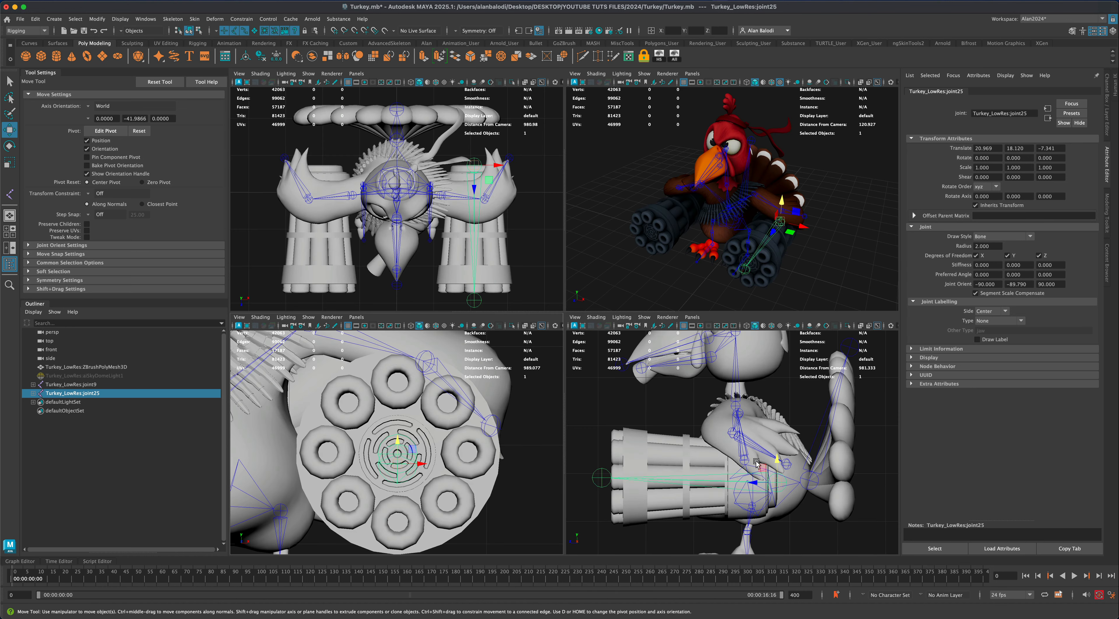
Raise the gun chain's base joint to about Y 19.13 so it lines up with the center of the gun's hub in the front view
{"action": "left_click", "coordinate": [784, 489]}
{"action": "left_click", "coordinate": [786, 484]}
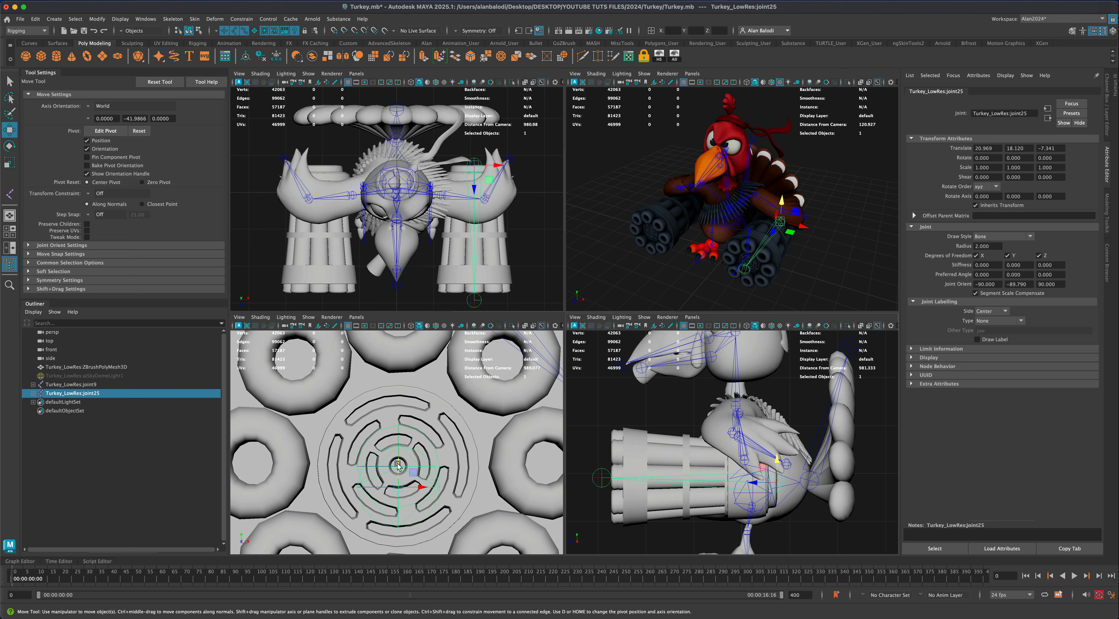
{"action": "left_click_drag", "start_coordinate": [398, 466], "coordinate": [400, 442]}
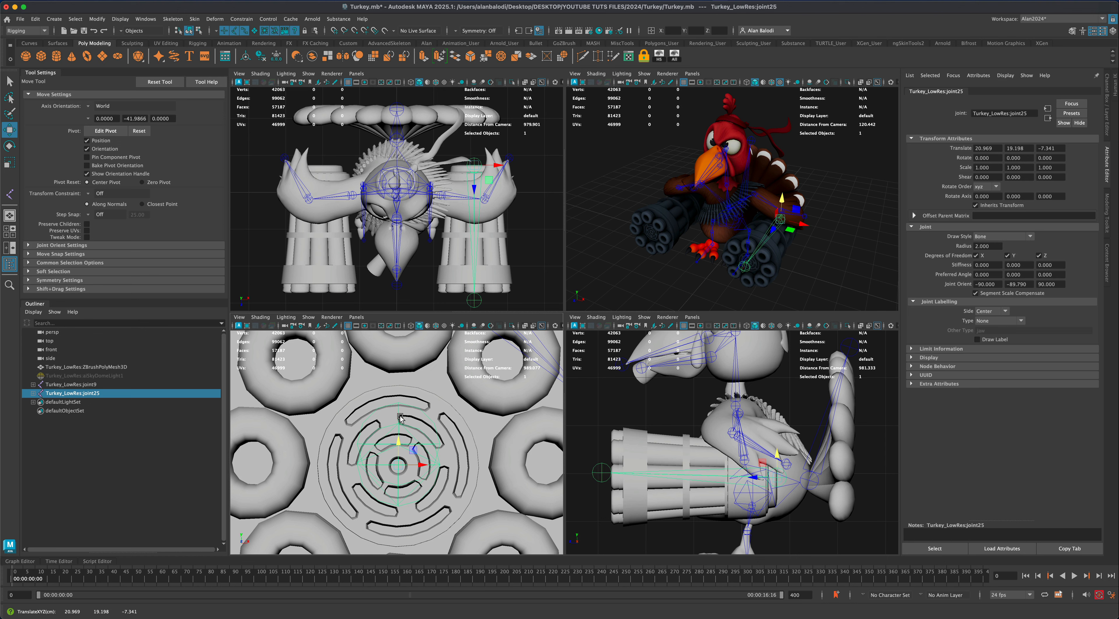
{"action": "left_click_drag", "start_coordinate": [586, 443], "coordinate": [604, 477]}
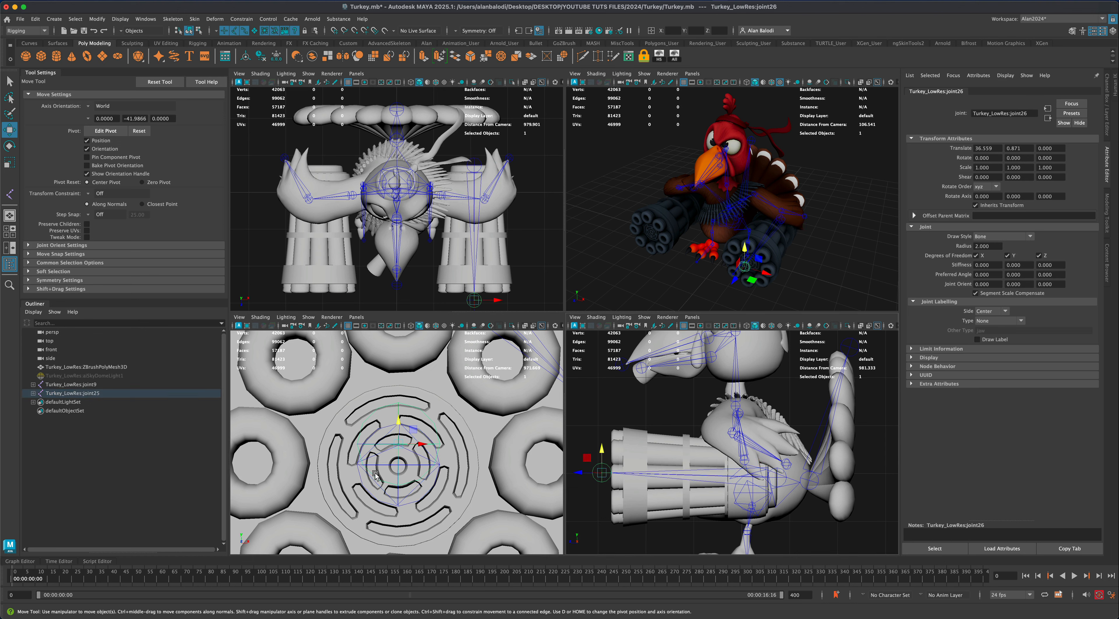
{"action": "scroll", "coordinate": [400, 492], "scroll_direction": "up", "scroll_amount": 4}
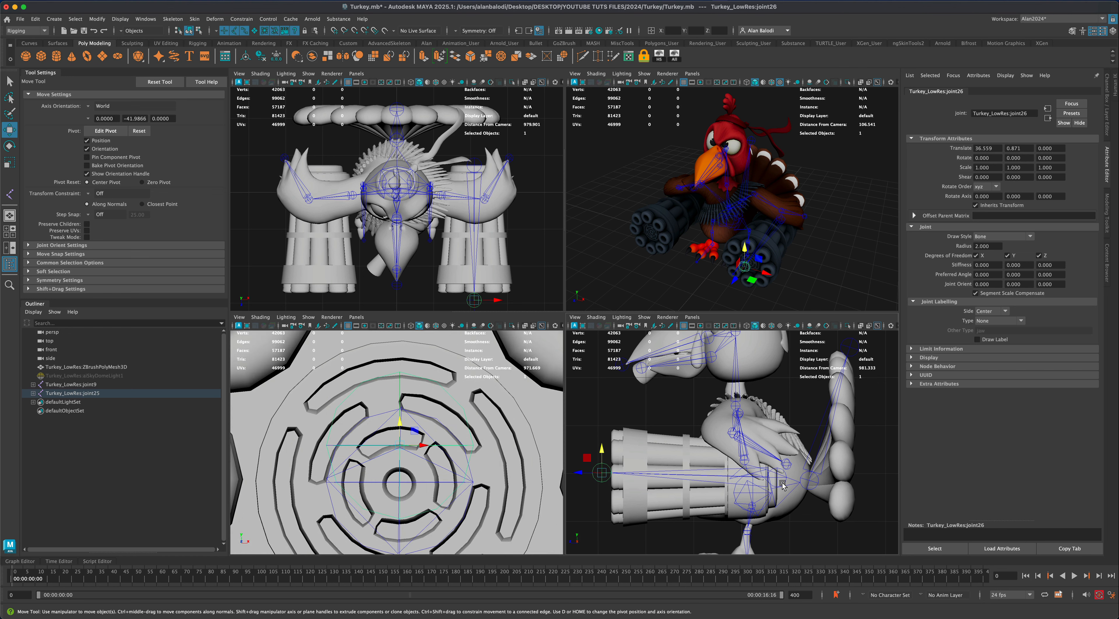
{"action": "key", "text": "Up"}
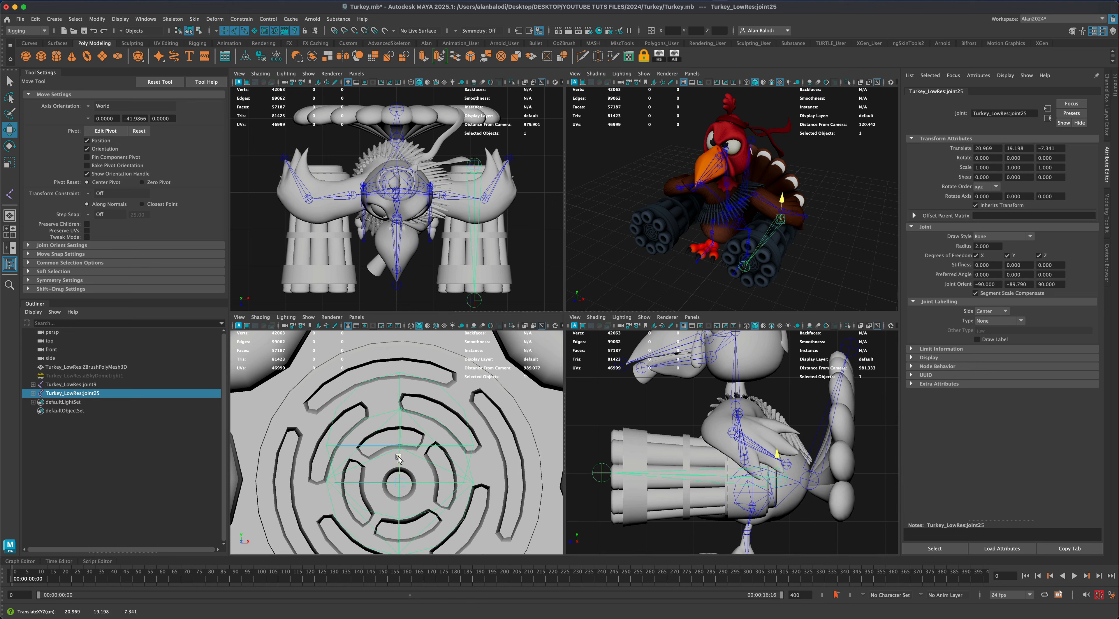
{"action": "left_click_drag", "start_coordinate": [399, 457], "coordinate": [393, 487]}
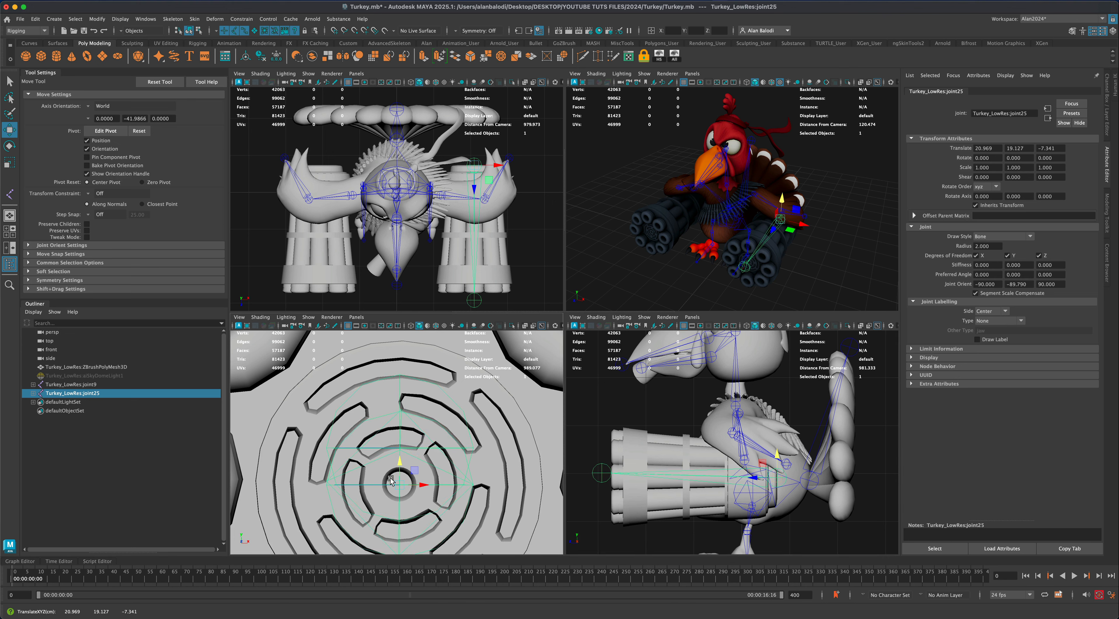
Lower the gun chain's tip joint to about 36.56, -0.13 so it sits at the center of the hub in the front view
{"action": "left_click_drag", "start_coordinate": [584, 447], "coordinate": [601, 467]}
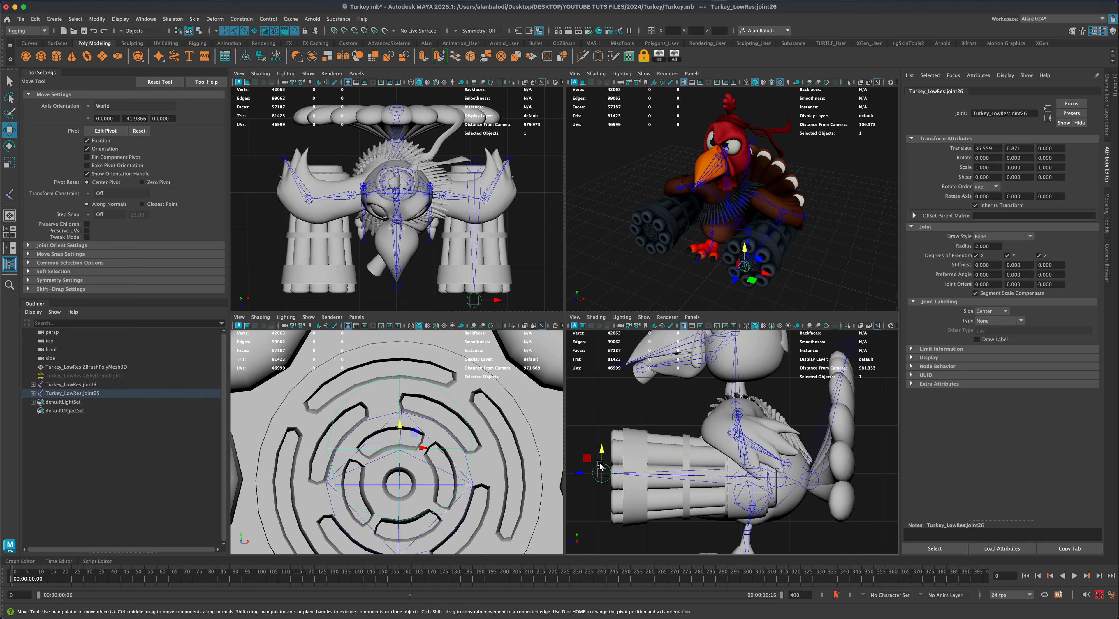
{"action": "left_click_drag", "start_coordinate": [400, 425], "coordinate": [399, 461]}
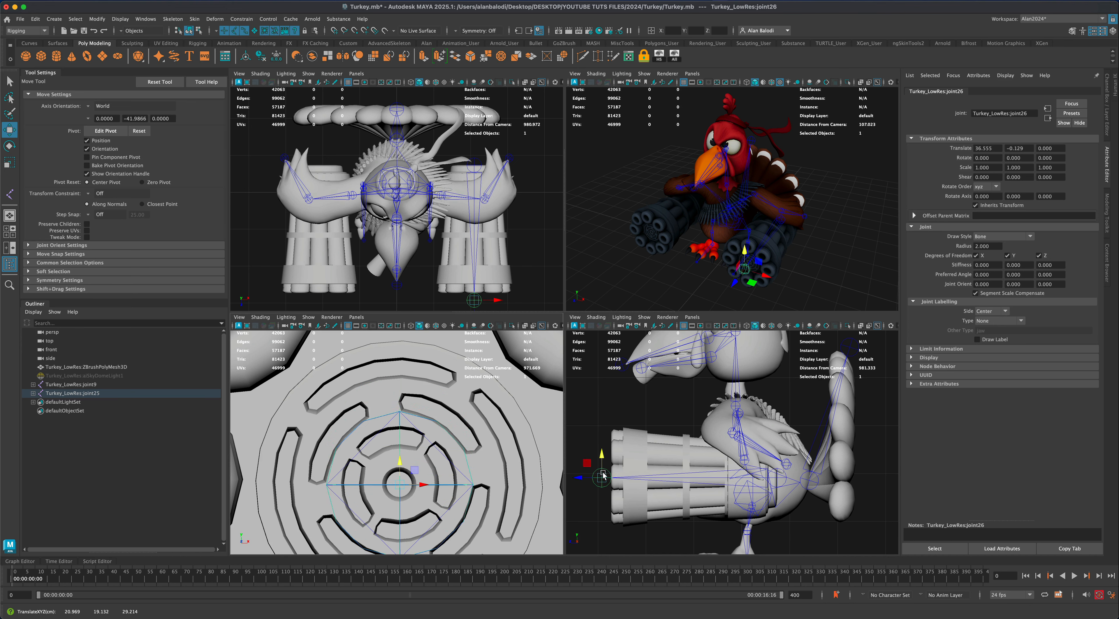
{"action": "scroll", "coordinate": [490, 475], "scroll_direction": "down", "scroll_amount": 6}
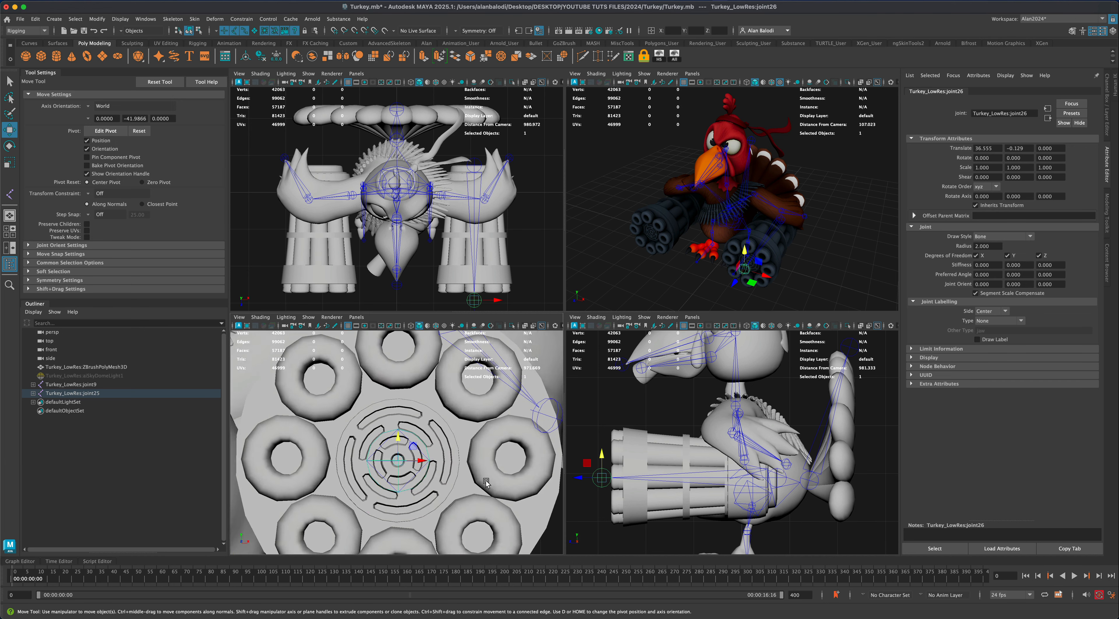
Mirror the left gun's joint chain across to the turkey's right gun
{"action": "left_click", "coordinate": [780, 478]}
{"action": "right_click_drag", "start_coordinate": [540, 460], "coordinate": [477, 475], "text": "alt"}
{"action": "middle_click_drag", "start_coordinate": [379, 439], "coordinate": [451, 439], "text": "alt"}
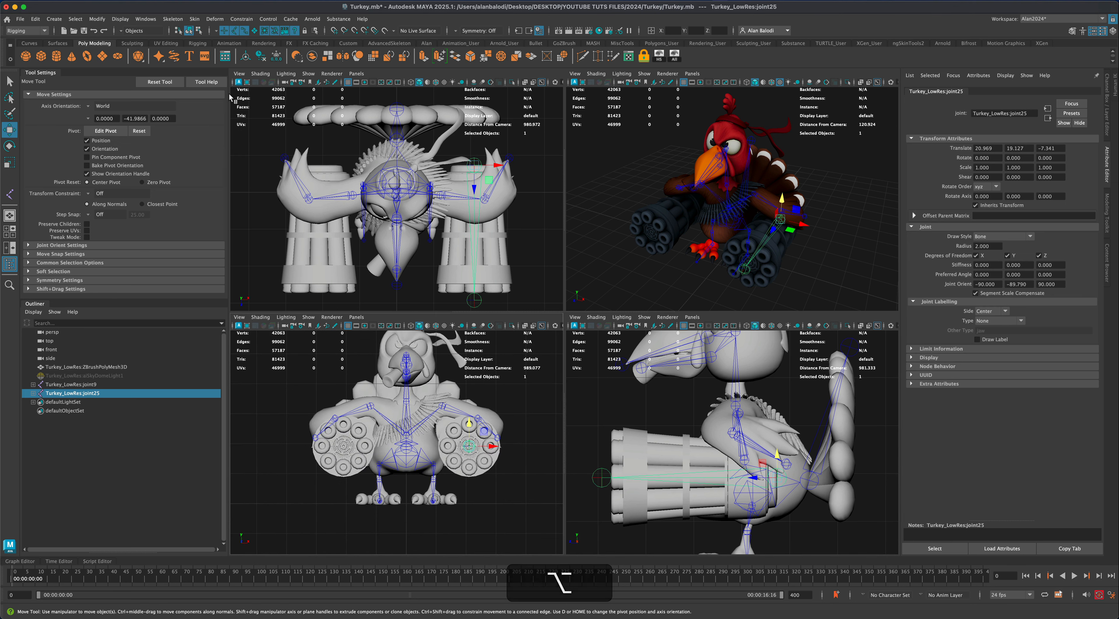
{"action": "left_click", "coordinate": [175, 20]}
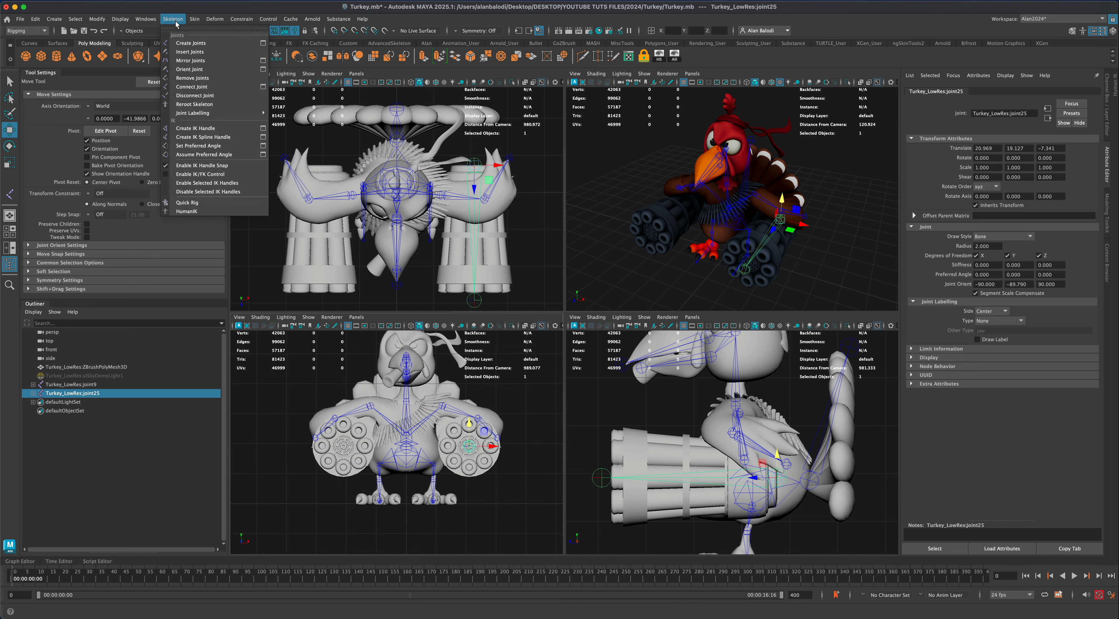
{"action": "left_click", "coordinate": [191, 61]}
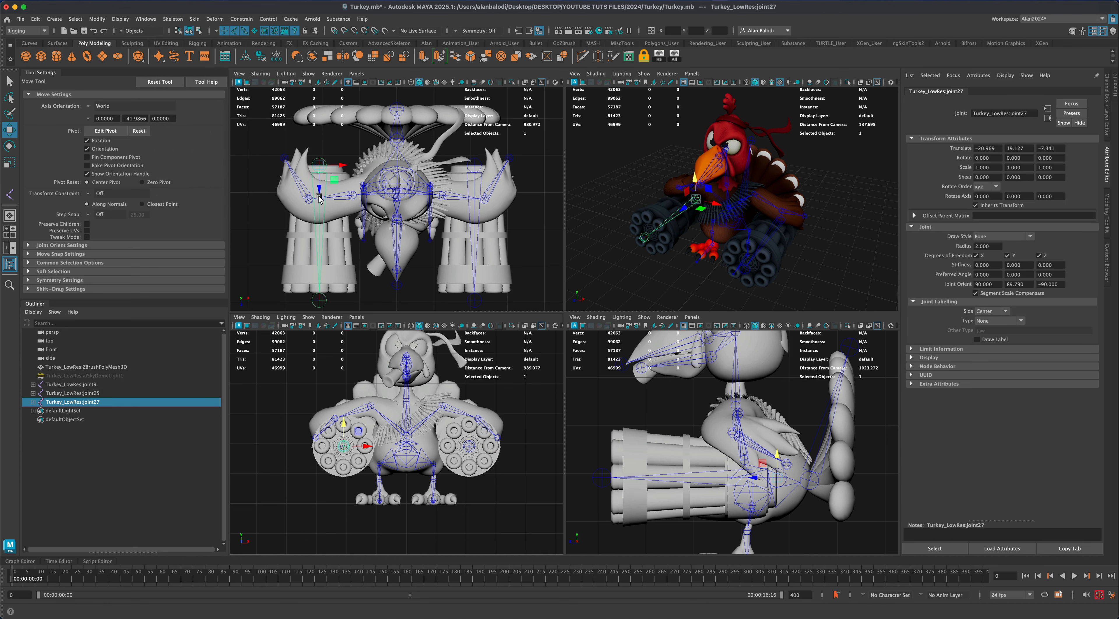
{"action": "key", "text": "q"}
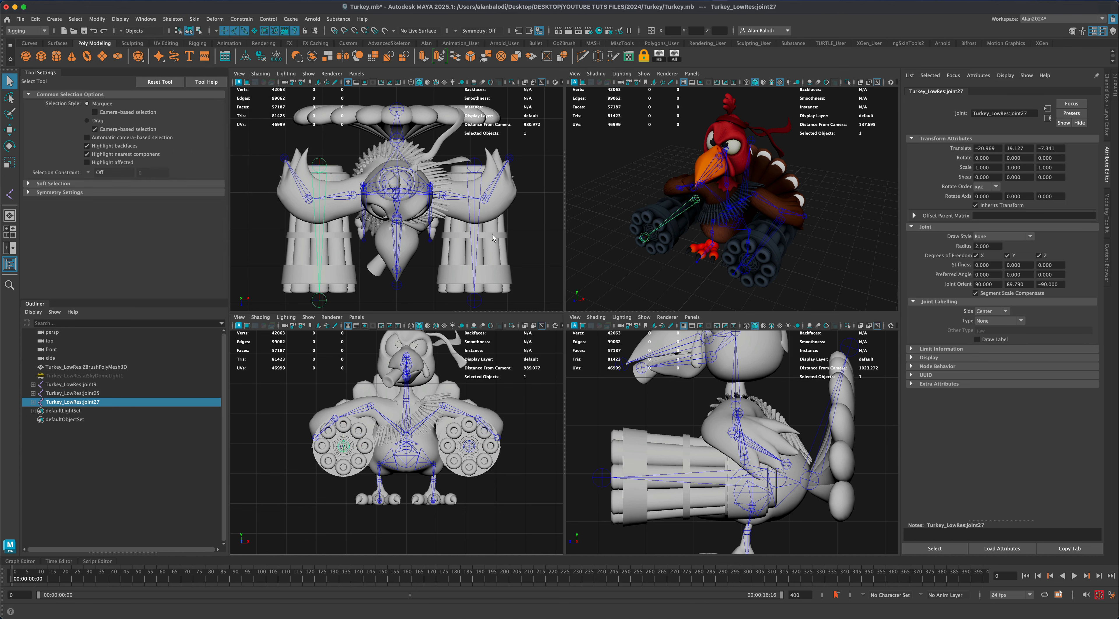
Parent the left gun's joint chain to the left wing's base joint and check the hierarchy by selecting that wing joint
{"action": "key", "text": "space"}
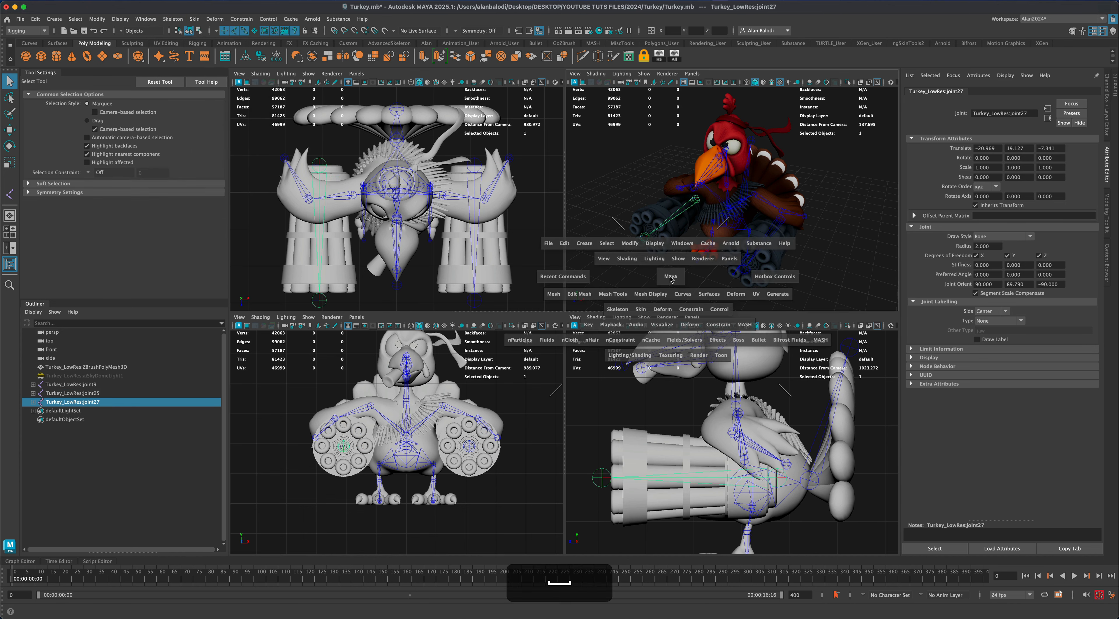
{"action": "left_click", "coordinate": [755, 408]}
{"action": "left_click_drag", "start_coordinate": [754, 406], "coordinate": [762, 432], "text": "alt"}
{"action": "left_click", "coordinate": [668, 371]}
{"action": "left_click_drag", "start_coordinate": [626, 314], "coordinate": [623, 306], "text": "alt"}
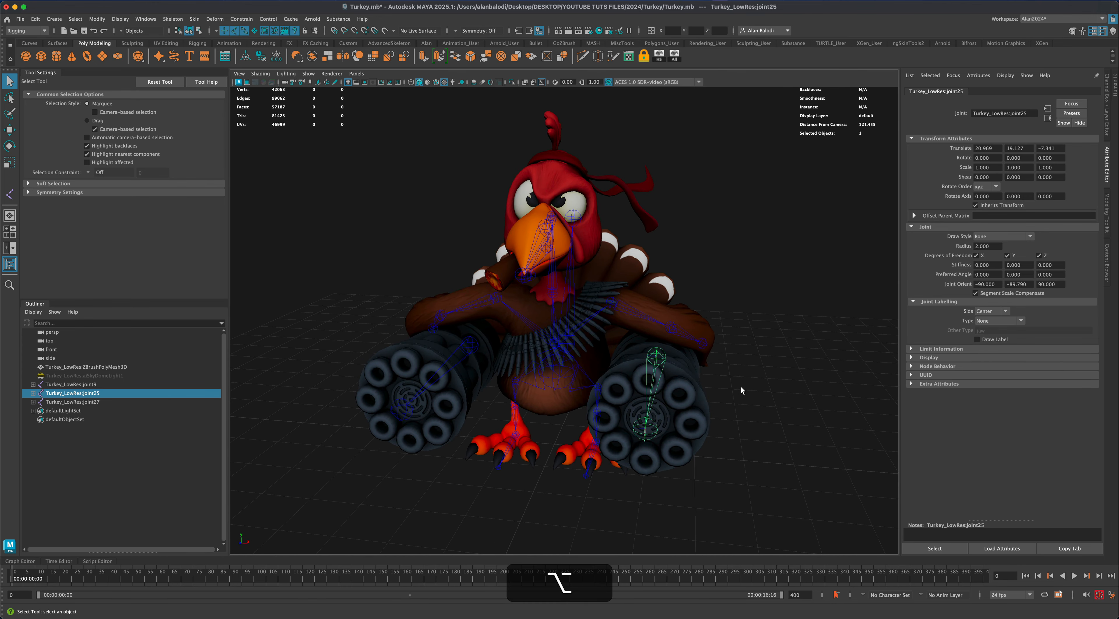
{"action": "left_click_drag", "start_coordinate": [741, 387], "coordinate": [683, 381], "text": "alt"}
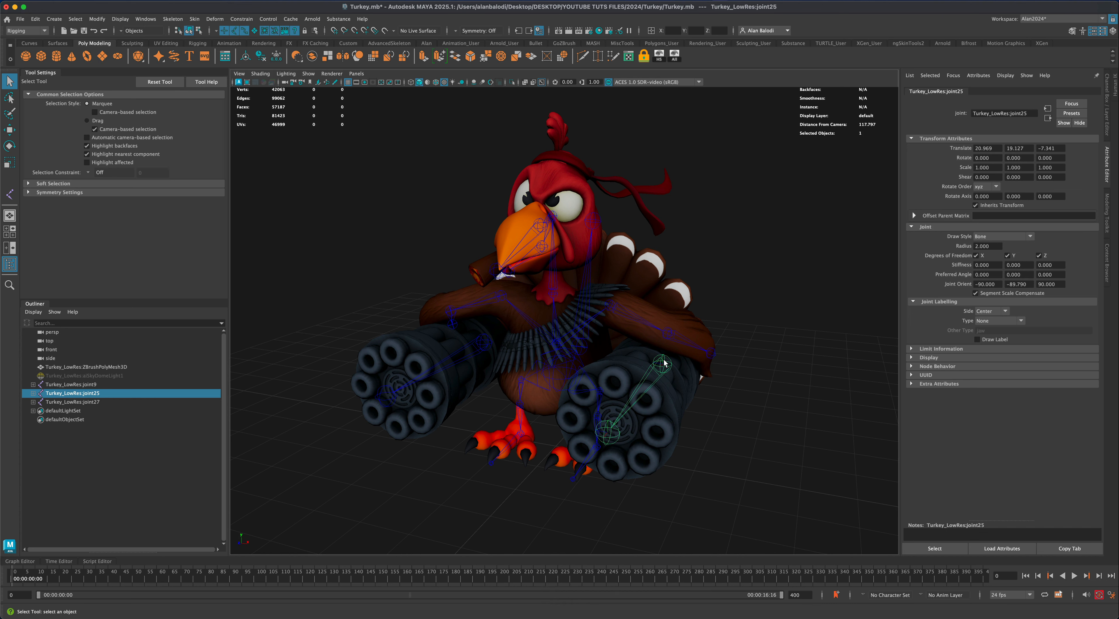
{"action": "key", "text": "shift"}
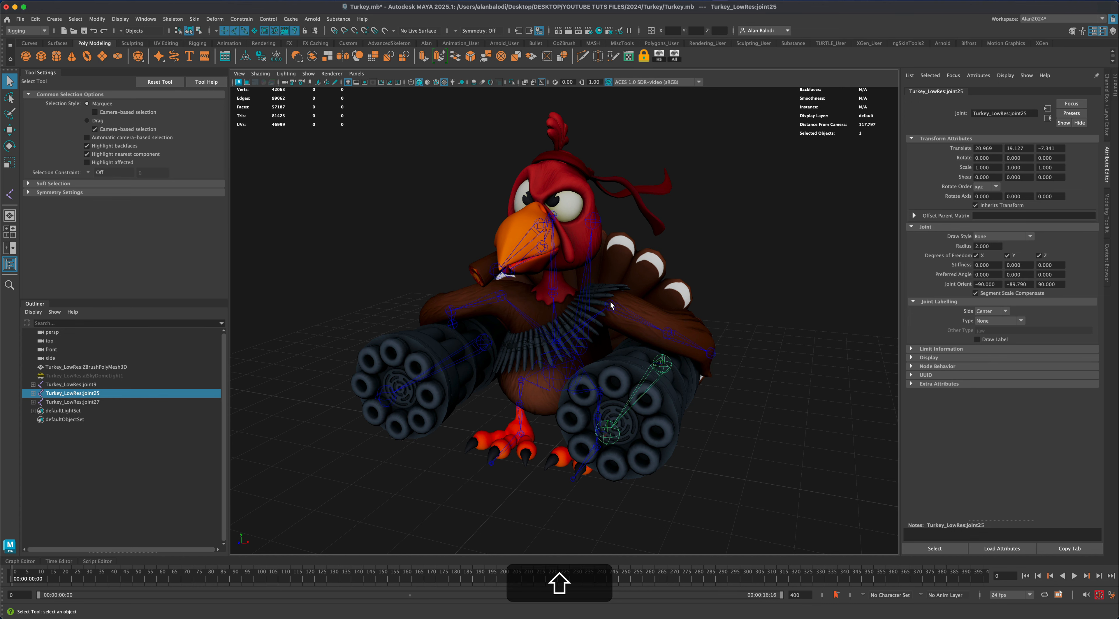
{"action": "left_click", "coordinate": [611, 305], "text": "shift"}
{"action": "key", "text": "p"}
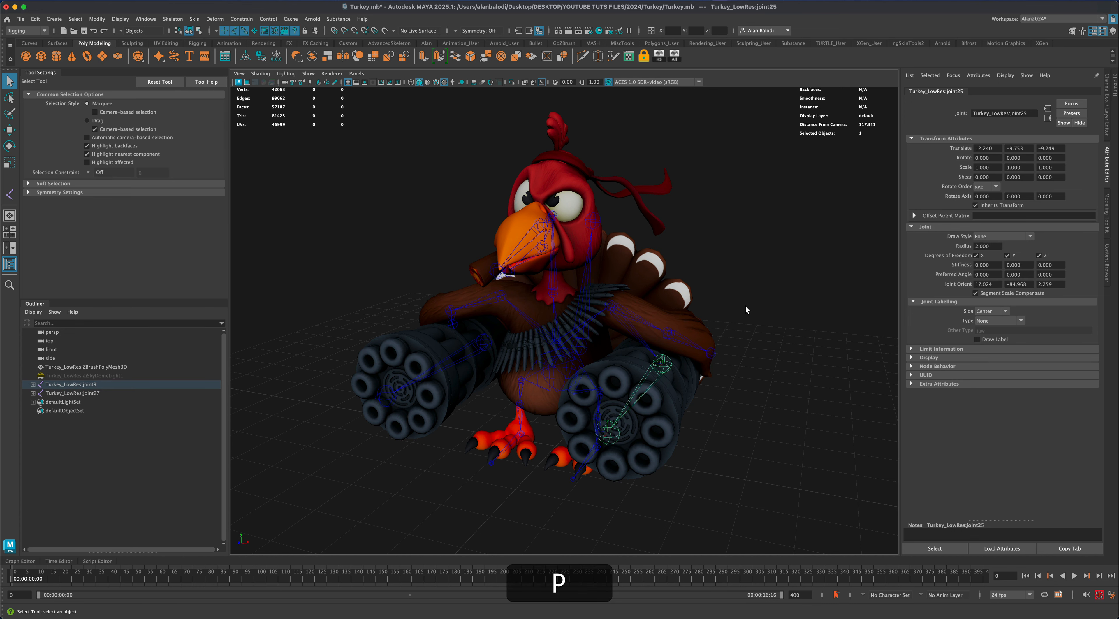
{"action": "left_click", "coordinate": [746, 306]}
{"action": "left_click_drag", "start_coordinate": [750, 310], "coordinate": [631, 316], "text": "alt"}
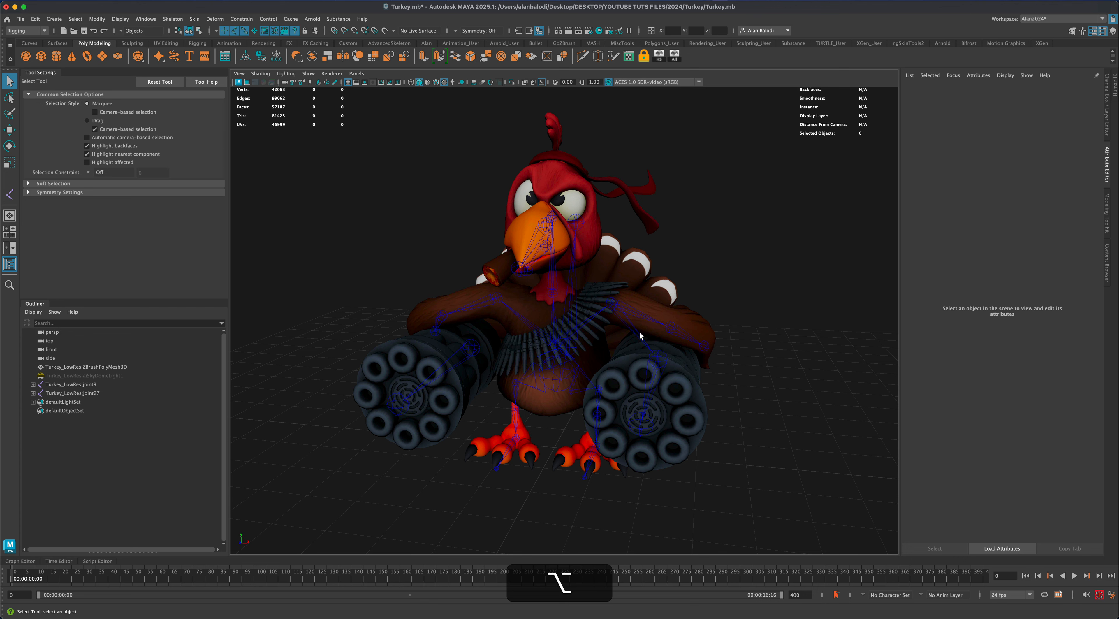
{"action": "left_click", "coordinate": [613, 304]}
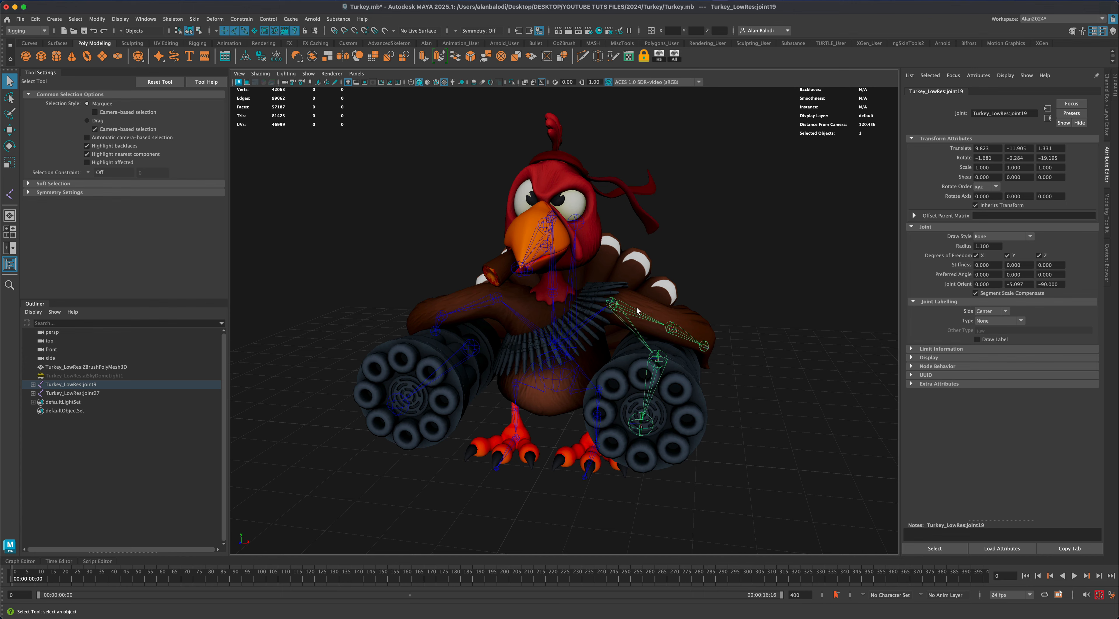
Parent the right gun's joint chain to the right wing's base joint
{"action": "left_click_drag", "start_coordinate": [748, 356], "coordinate": [763, 394], "text": "alt"}
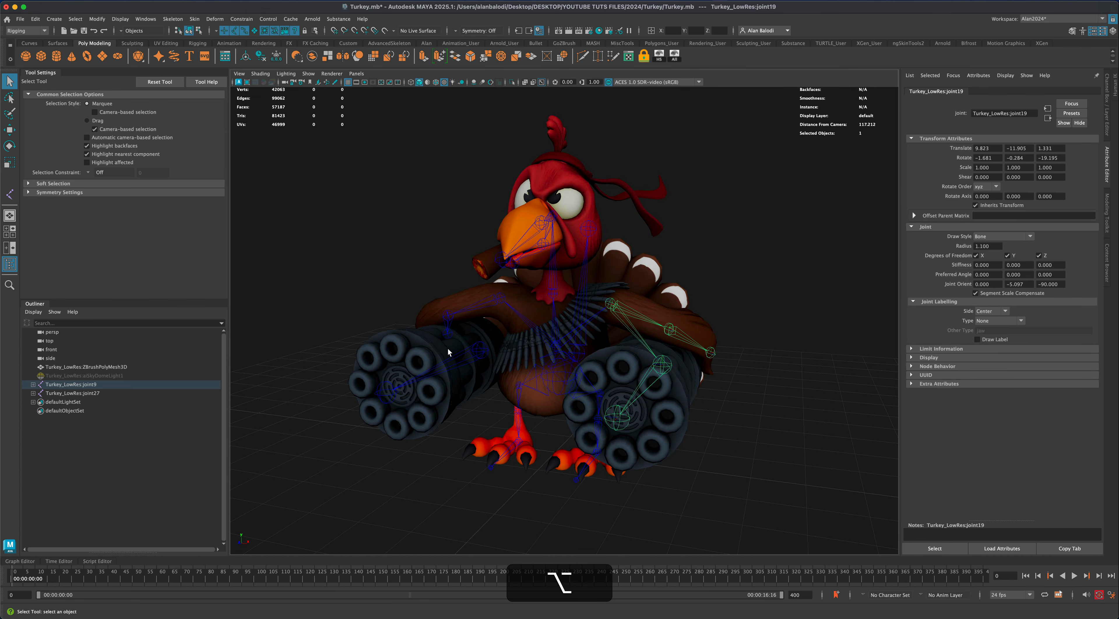
{"action": "left_click", "coordinate": [483, 347]}
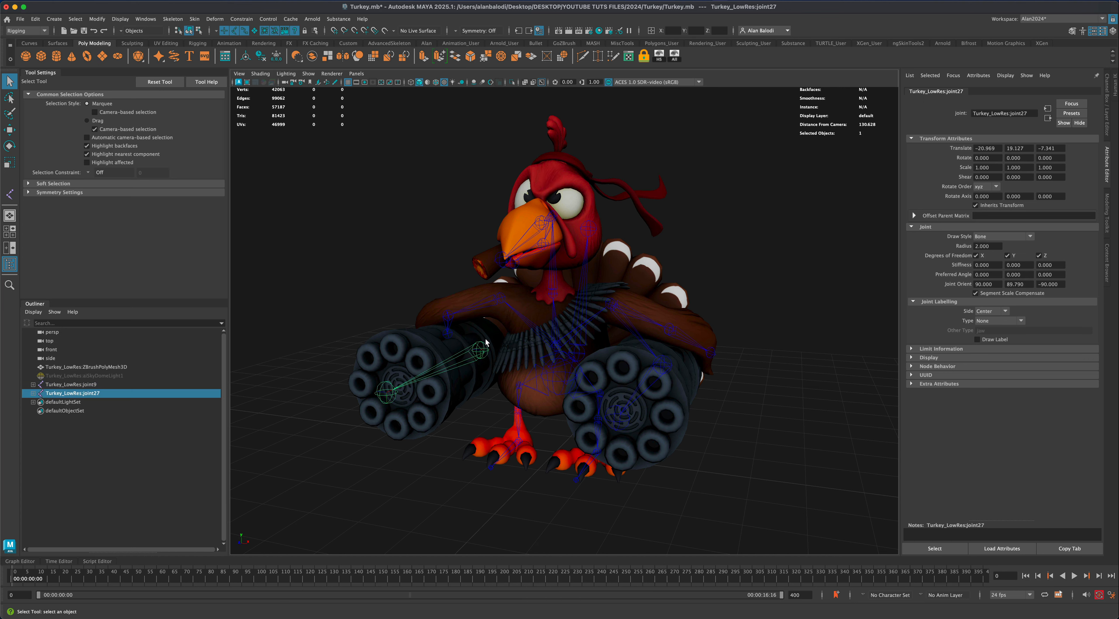
{"action": "left_click", "coordinate": [501, 299], "text": "shift"}
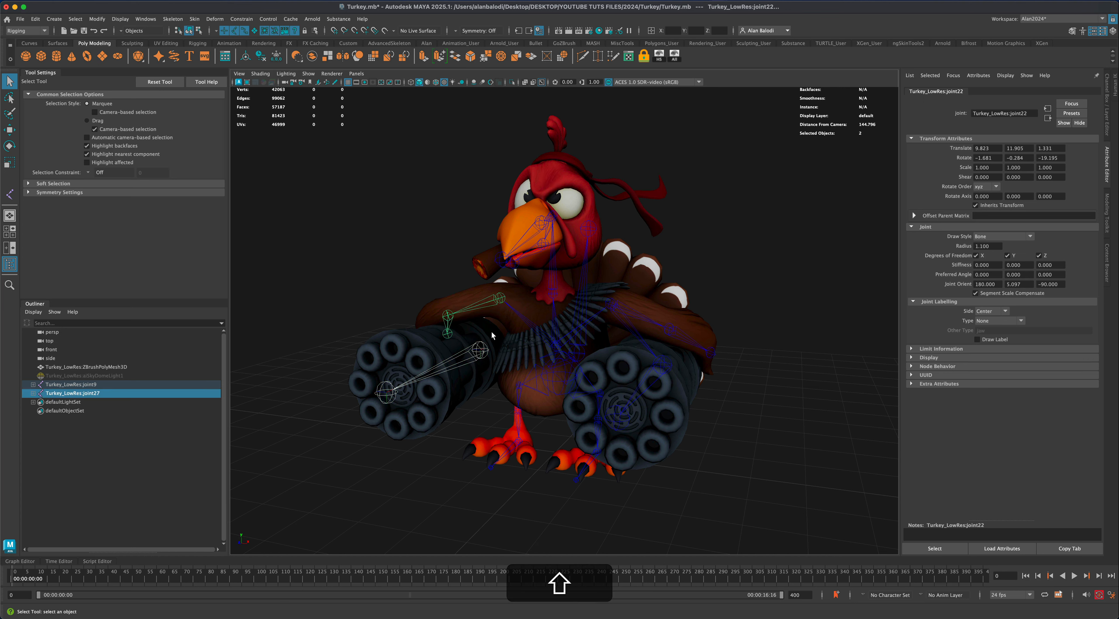
{"action": "key", "text": "p"}
{"action": "left_click", "coordinate": [351, 305]}
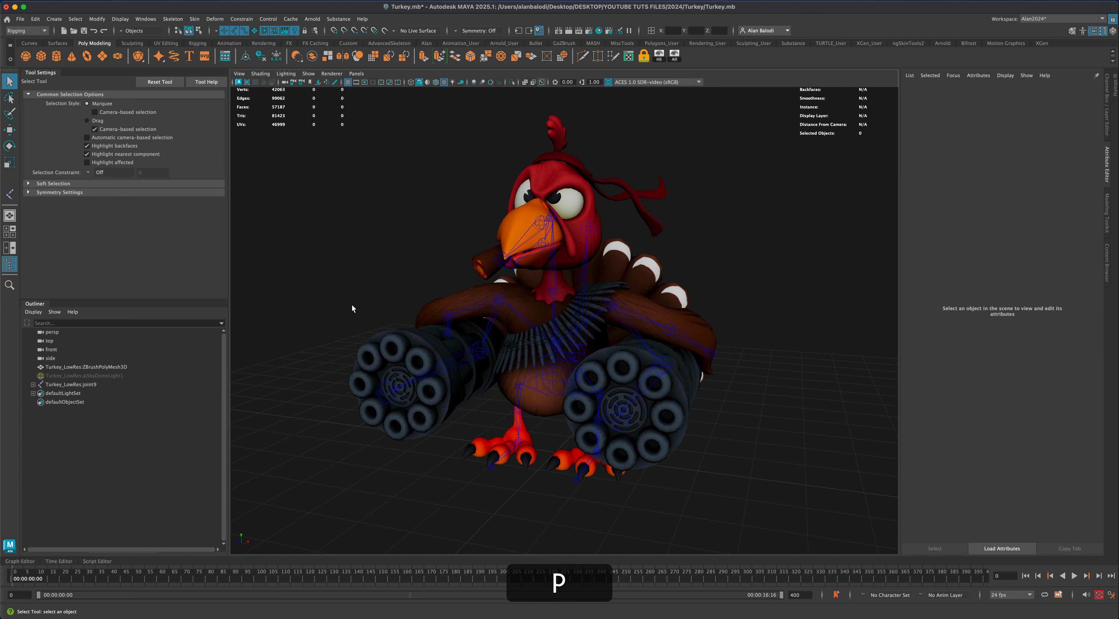
Check the complete skeleton by selecting its root joint and viewing it from several angles, and save the scene
{"action": "left_click", "coordinate": [558, 382]}
{"action": "left_click_drag", "start_coordinate": [558, 382], "coordinate": [603, 350], "text": "alt"}
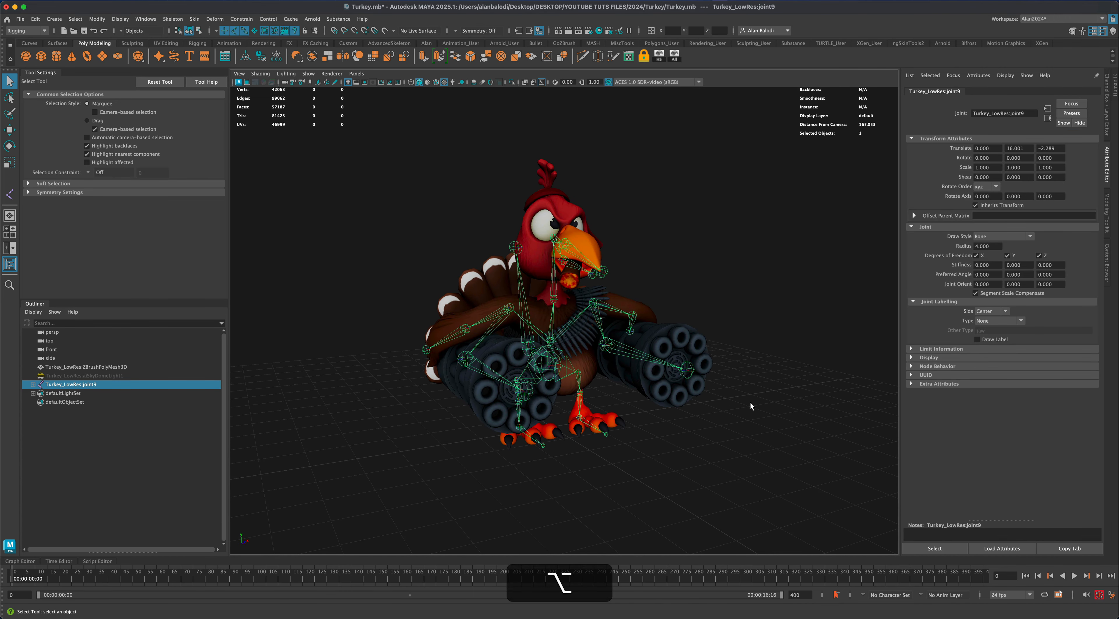
{"action": "left_click_drag", "start_coordinate": [750, 404], "coordinate": [723, 404], "text": "alt"}
{"action": "left_click", "coordinate": [737, 443]}
{"action": "mouse_move", "coordinate": [737, 441]}
{"action": "left_mouse_down", "text": "alt"}
{"action": "mouse_move", "coordinate": [742, 430]}
{"action": "mouse_move", "coordinate": [737, 447]}
{"action": "mouse_move", "coordinate": [741, 432]}
{"action": "mouse_move", "coordinate": [701, 434]}
{"action": "mouse_move", "coordinate": [772, 430]}
{"action": "mouse_move", "coordinate": [727, 425]}
{"action": "left_mouse_up", "text": "alt"}
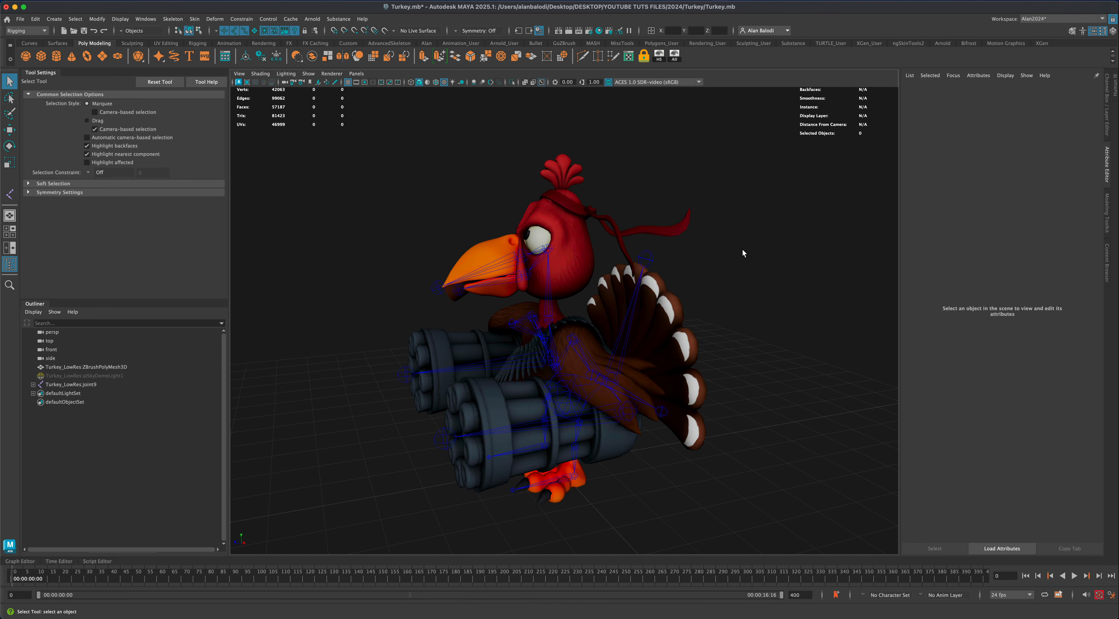
{"action": "left_click_drag", "start_coordinate": [743, 249], "coordinate": [749, 248], "text": "alt"}
{"action": "key", "text": "super+s"}
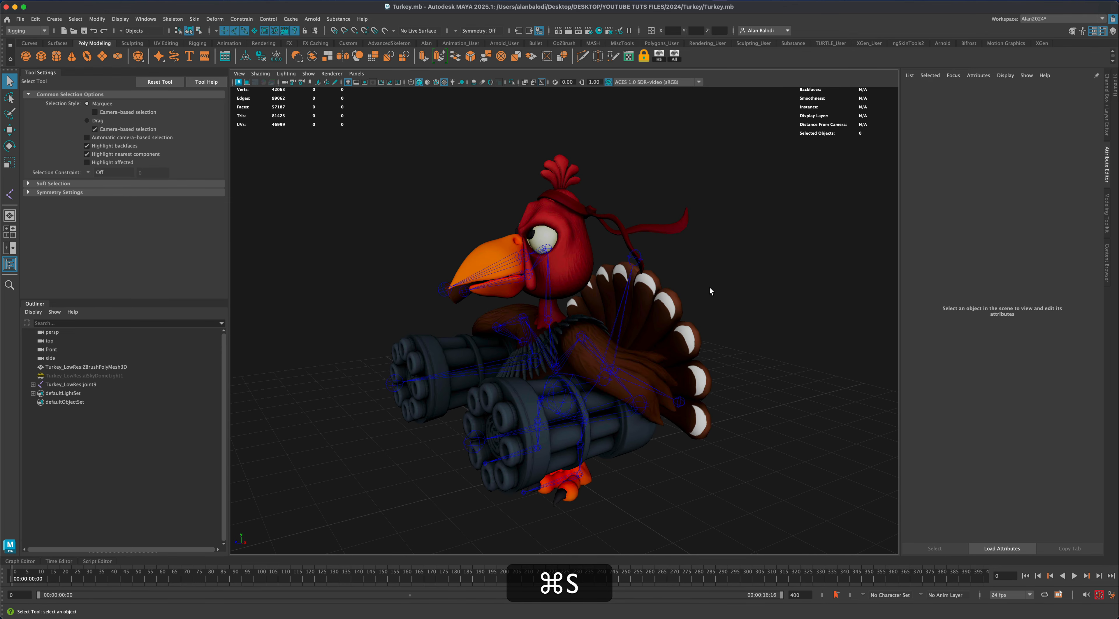
Create a two-joint chain in the side view from the base to the tip of the feather crest on the turkey's head
{"action": "key", "text": "space"}
{"action": "key", "text": "space"}
{"action": "key", "text": "space"}
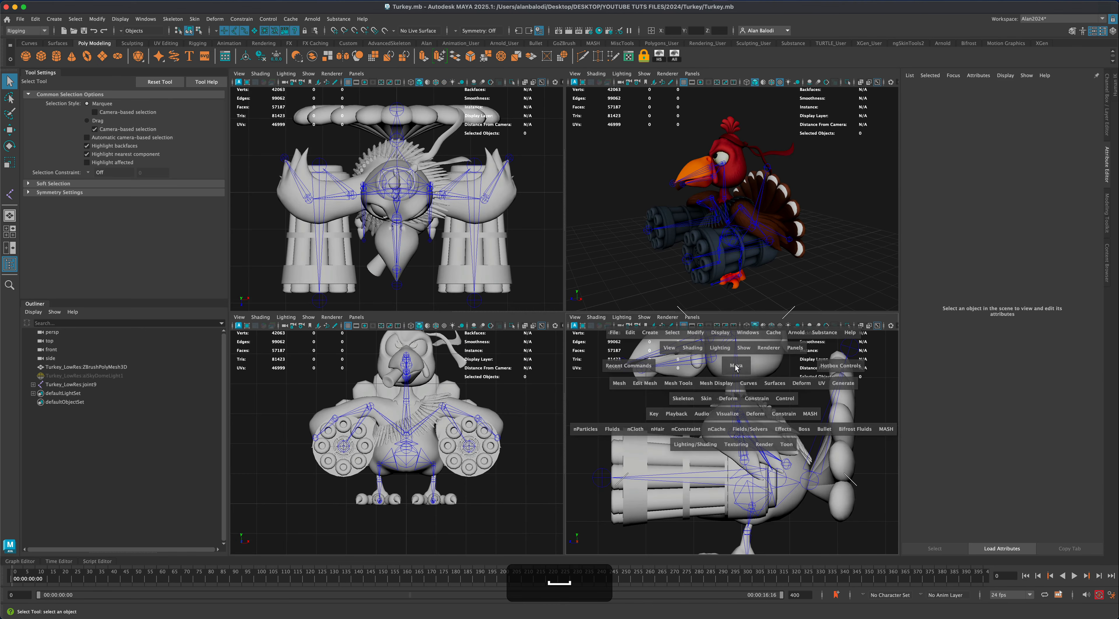
{"action": "middle_click_drag", "start_coordinate": [641, 209], "coordinate": [627, 370], "text": "alt"}
{"action": "scroll", "coordinate": [627, 370], "scroll_direction": "down", "scroll_amount": 1, "text": "alt"}
{"action": "middle_click_drag", "start_coordinate": [595, 212], "coordinate": [554, 384], "text": "alt"}
{"action": "left_click", "coordinate": [9, 195]}
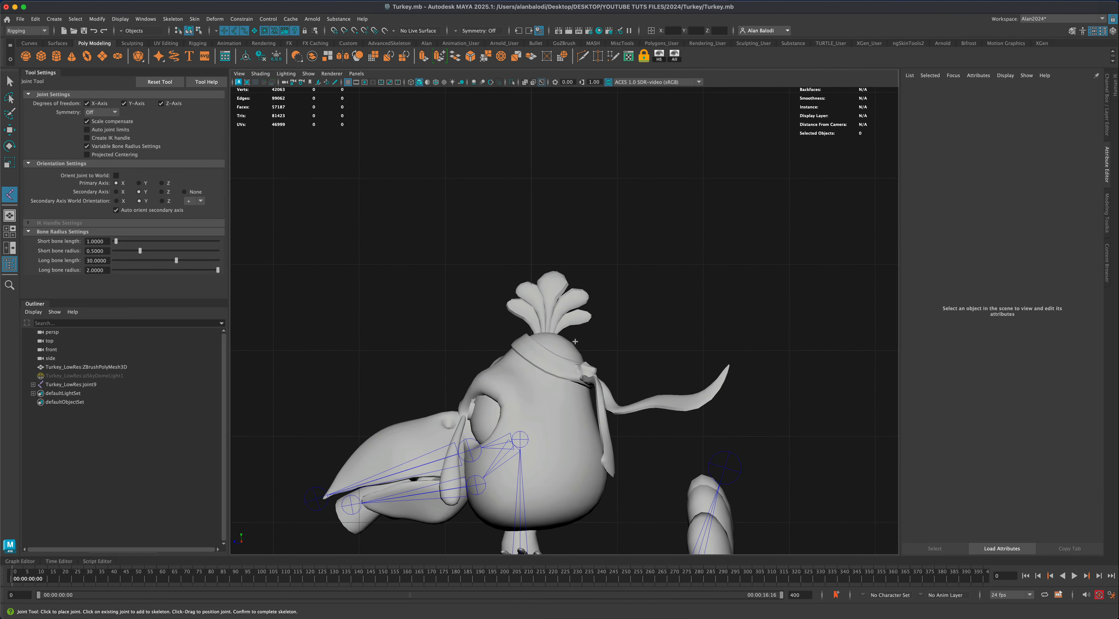
{"action": "left_click", "coordinate": [547, 332]}
{"action": "left_click", "coordinate": [554, 269]}
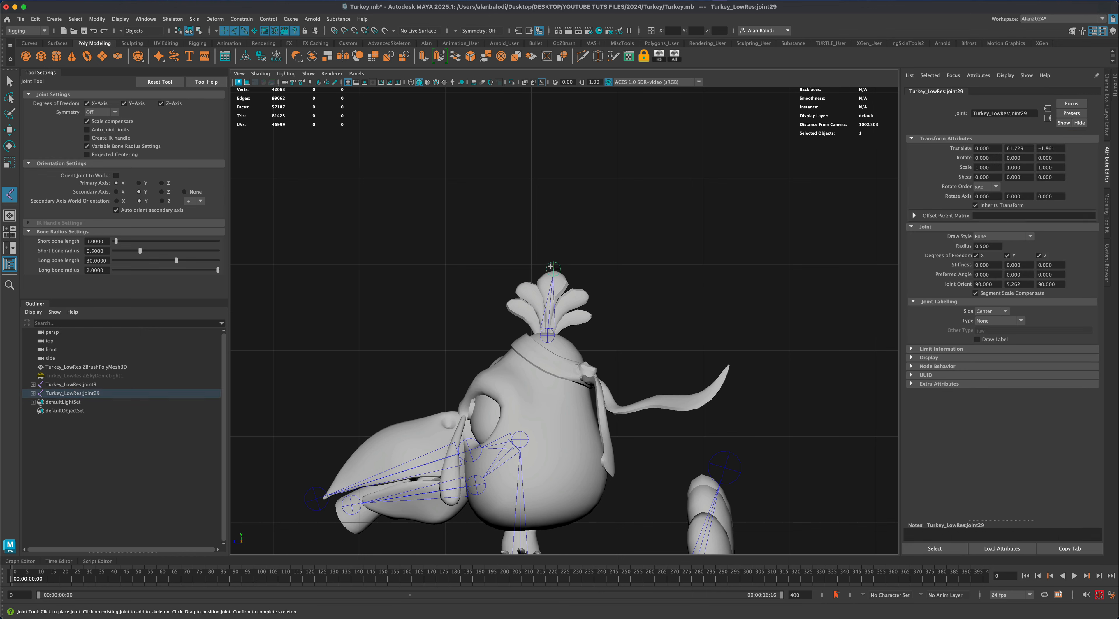
Adjust the crest joints in the side view, moving the tip joint to about 8.30, 0.25 and the base joint to about Y 61.88
{"action": "left_click", "coordinate": [9, 129]}
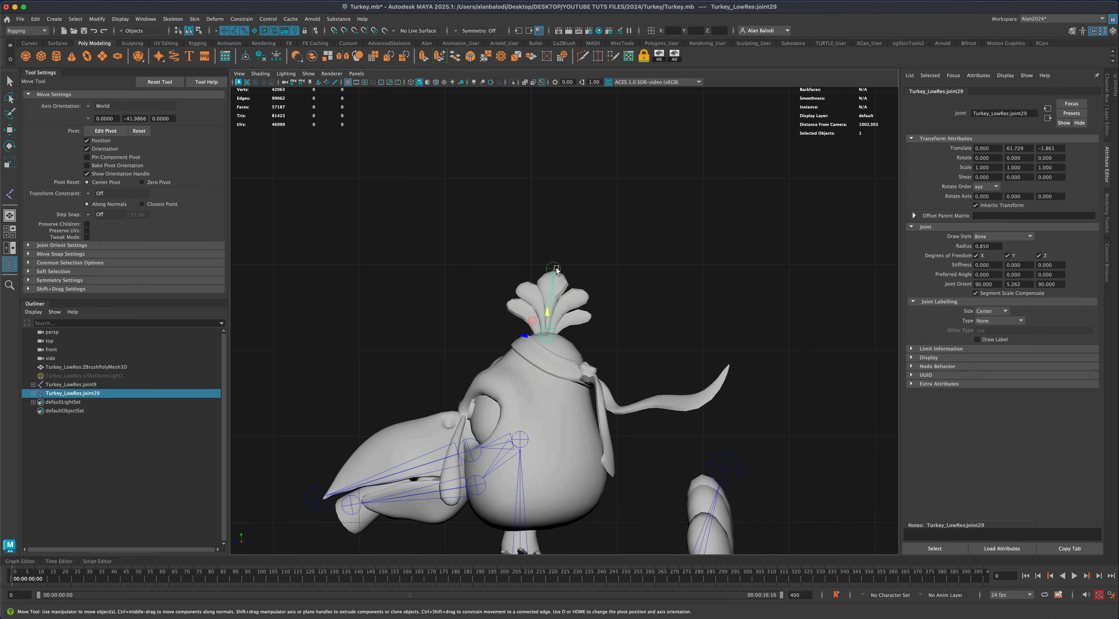
{"action": "left_click_drag", "start_coordinate": [539, 256], "coordinate": [537, 249]}
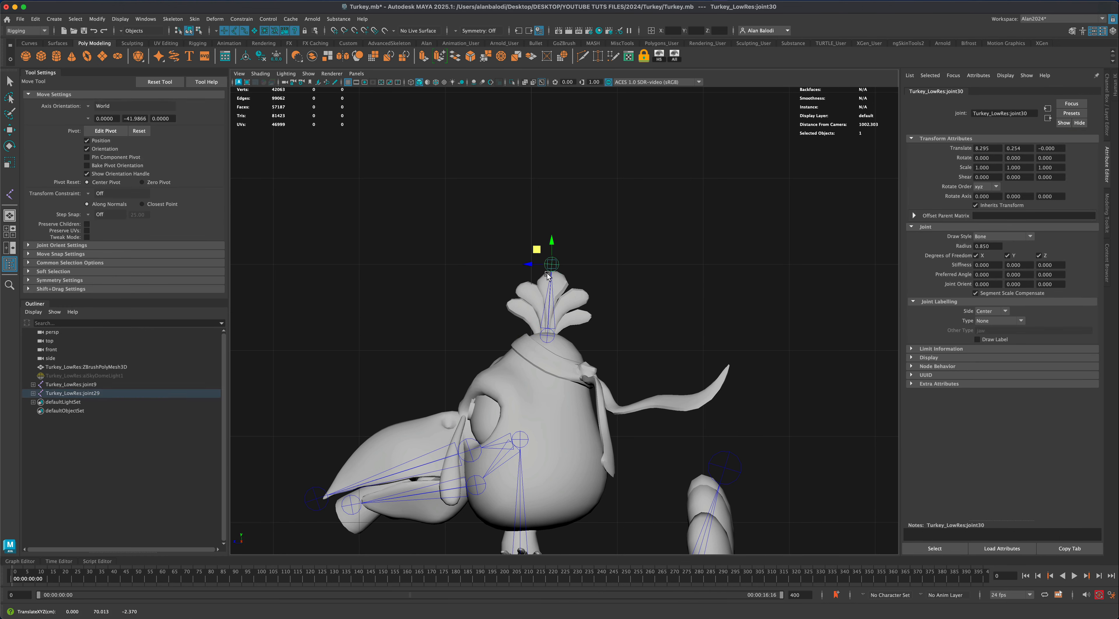
{"action": "left_click", "coordinate": [546, 335]}
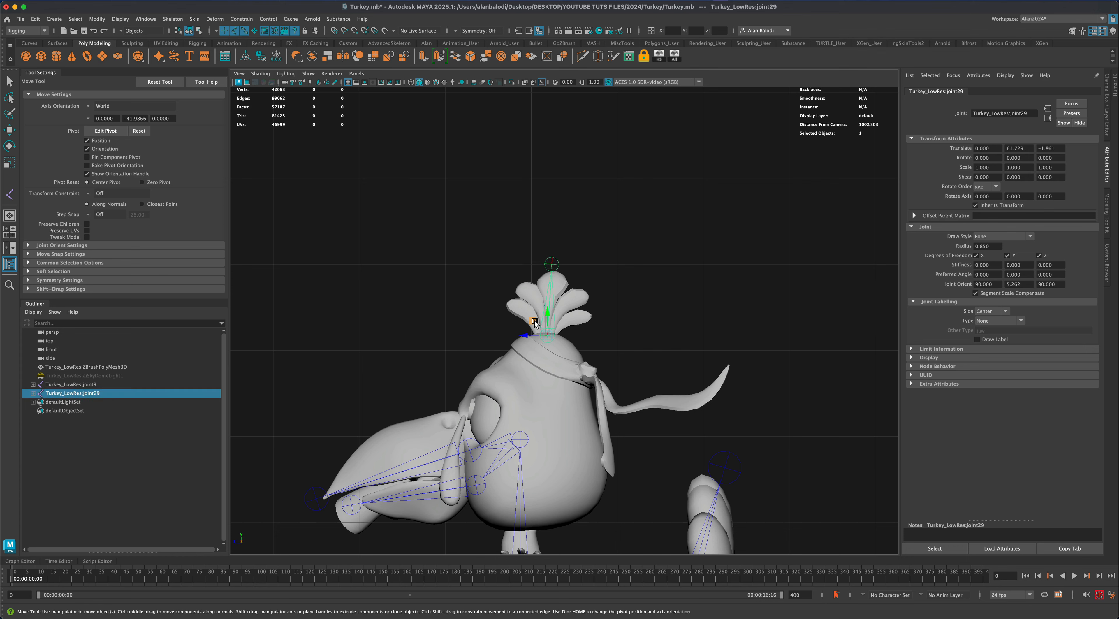
{"action": "left_click", "coordinate": [588, 329]}
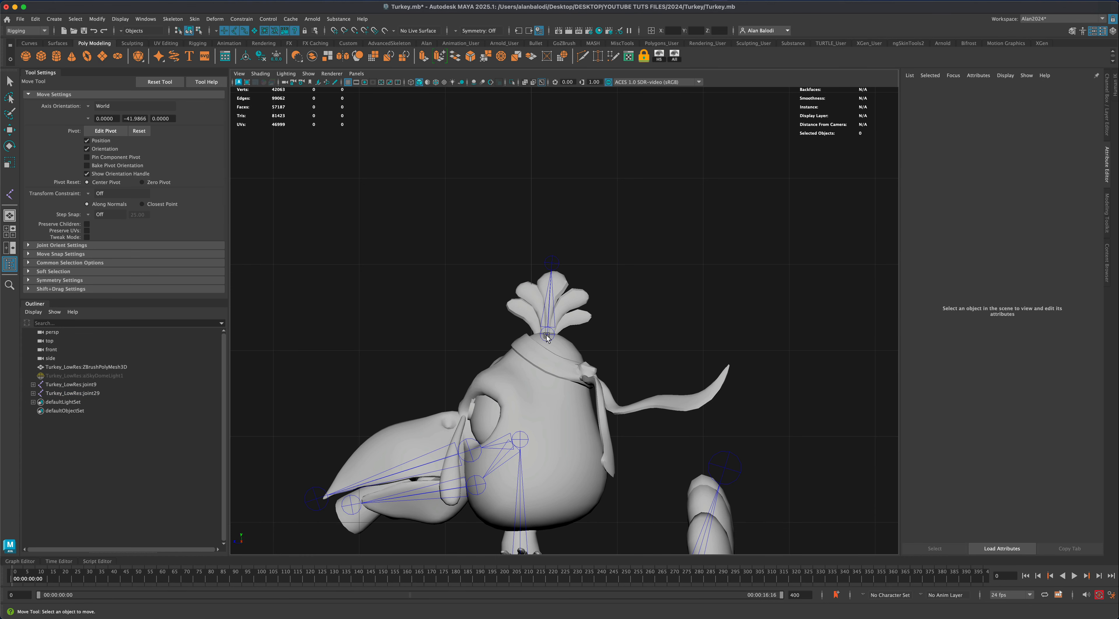
Parent the crest's joint chain to the head joint and check the hierarchy by selecting the head joint
{"action": "left_click", "coordinate": [547, 335]}
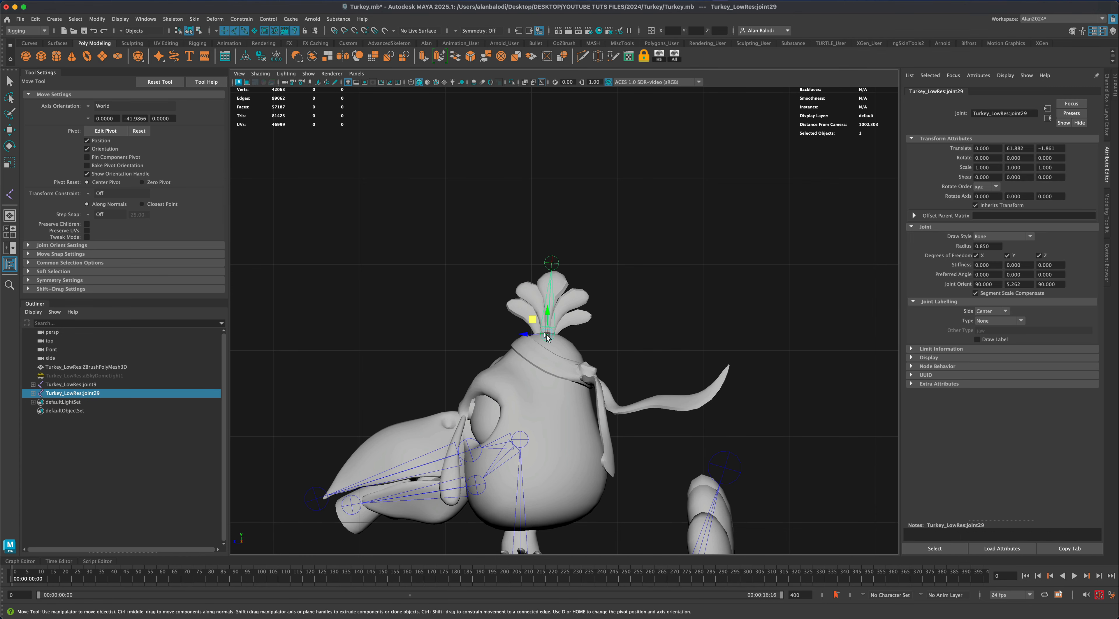
{"action": "left_click", "coordinate": [520, 441], "text": "shift"}
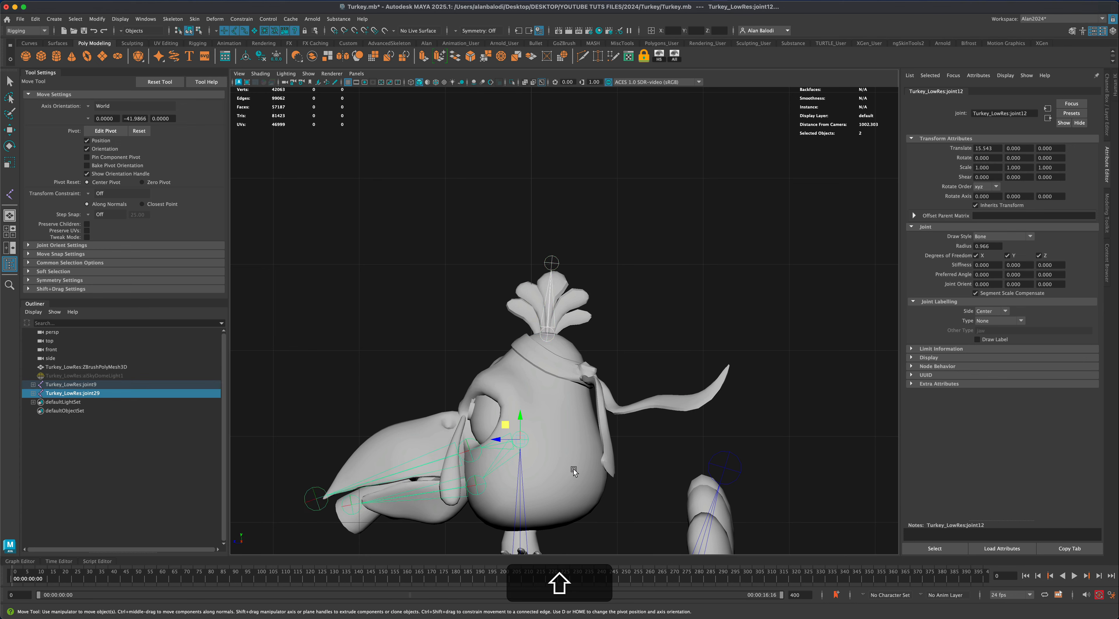
{"action": "key", "text": "p"}
{"action": "left_click", "coordinate": [651, 465]}
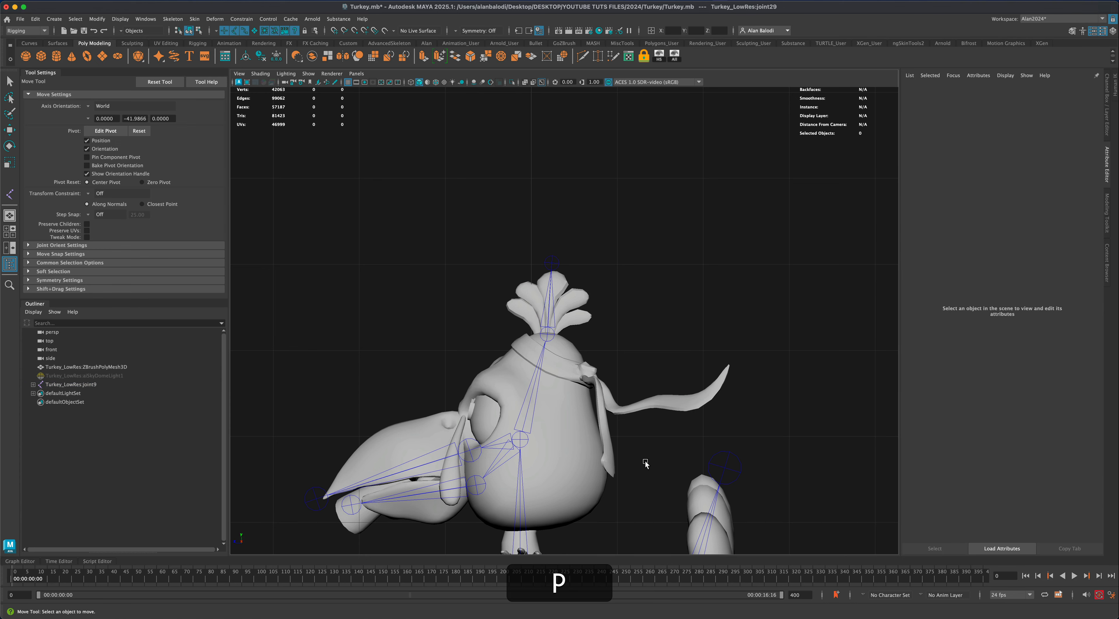
{"action": "left_click", "coordinate": [520, 440]}
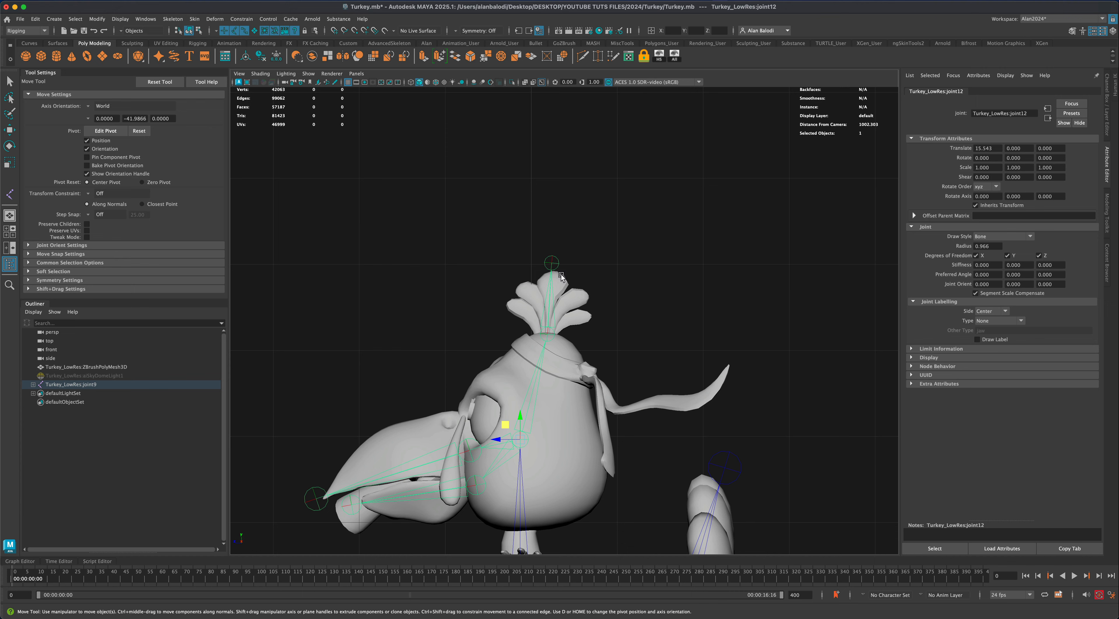
Examine the head, beak and crest joints up close from several angles in the perspective view
{"action": "key", "text": "space"}
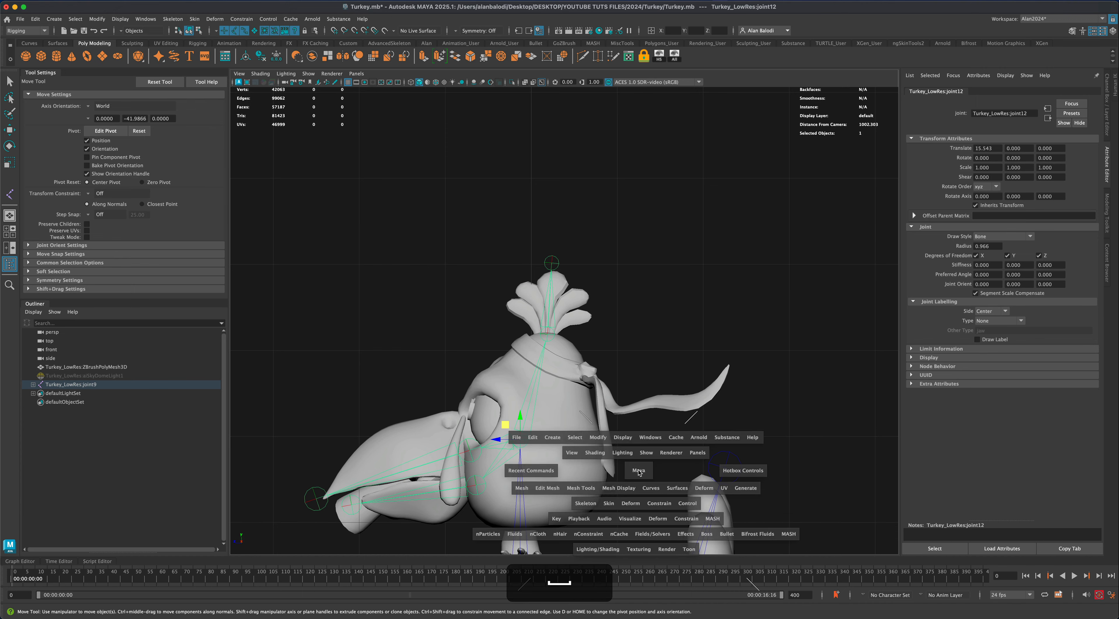
{"action": "key", "text": "space"}
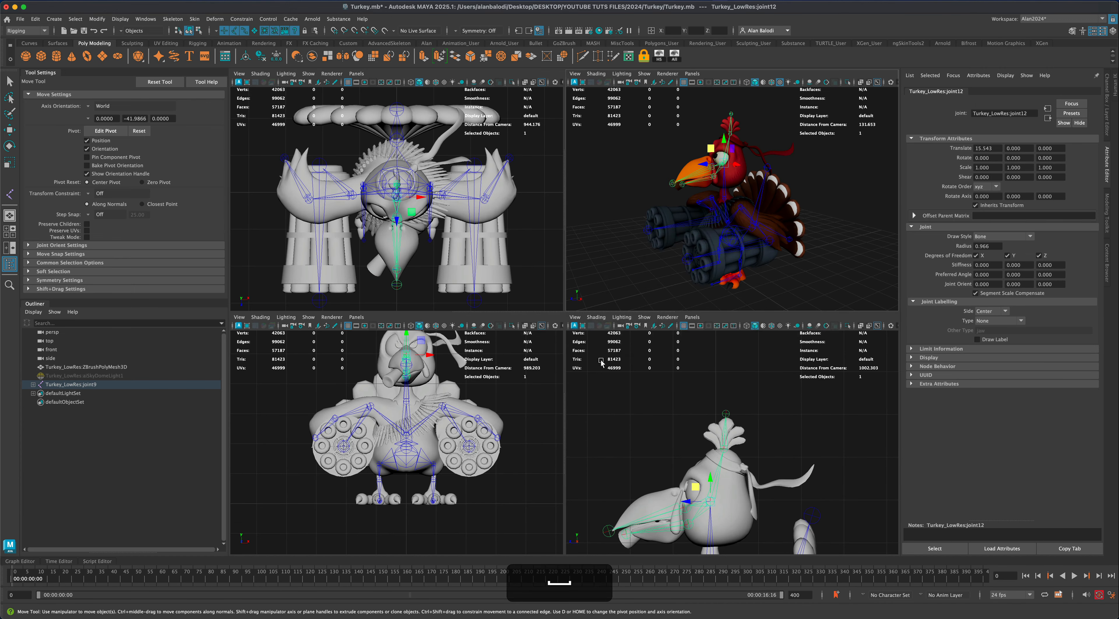
{"action": "left_click_drag", "start_coordinate": [593, 389], "coordinate": [586, 304], "text": "alt"}
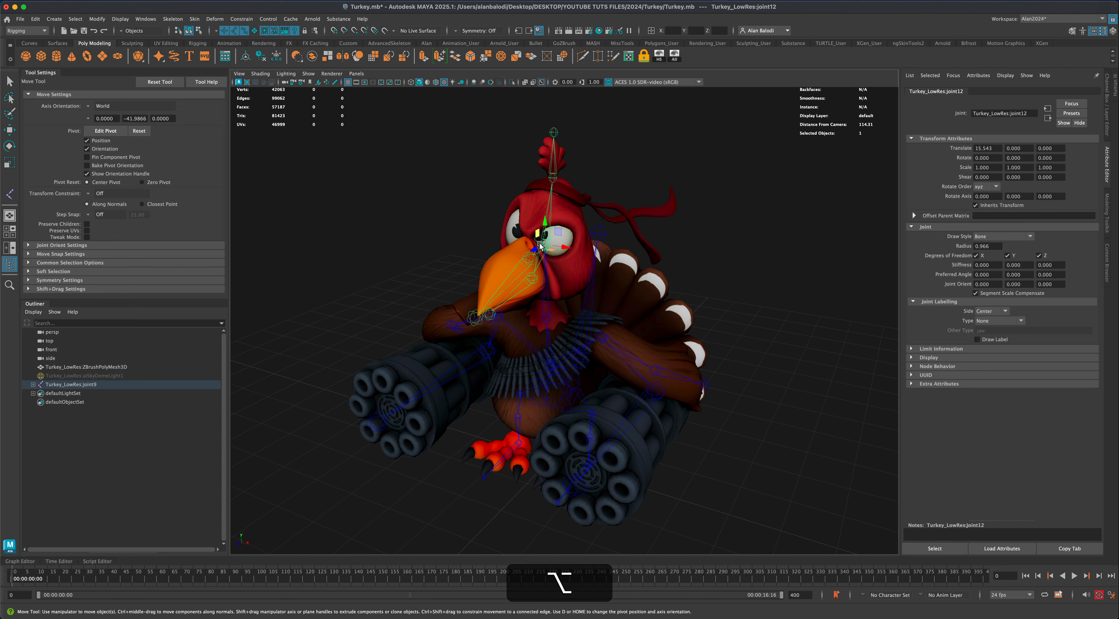
{"action": "right_click_drag", "start_coordinate": [550, 273], "coordinate": [529, 377], "text": "alt"}
{"action": "left_click_drag", "start_coordinate": [528, 377], "coordinate": [462, 261], "text": "alt"}
{"action": "left_click_drag", "start_coordinate": [454, 321], "coordinate": [455, 267], "text": "alt"}
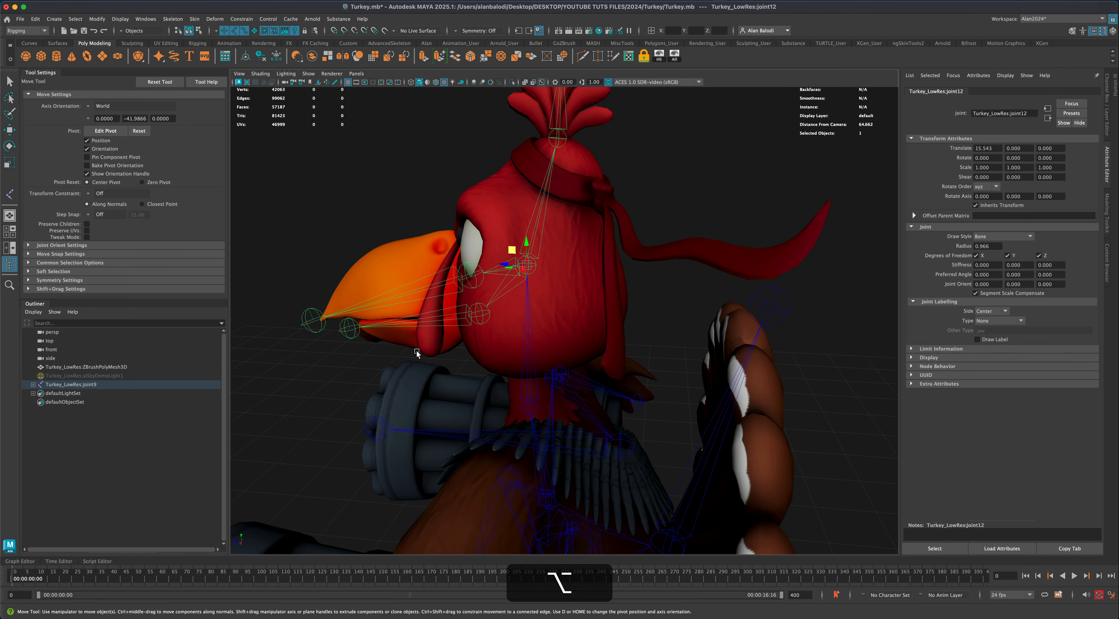
{"action": "left_click_drag", "start_coordinate": [432, 339], "coordinate": [515, 237], "text": "alt"}
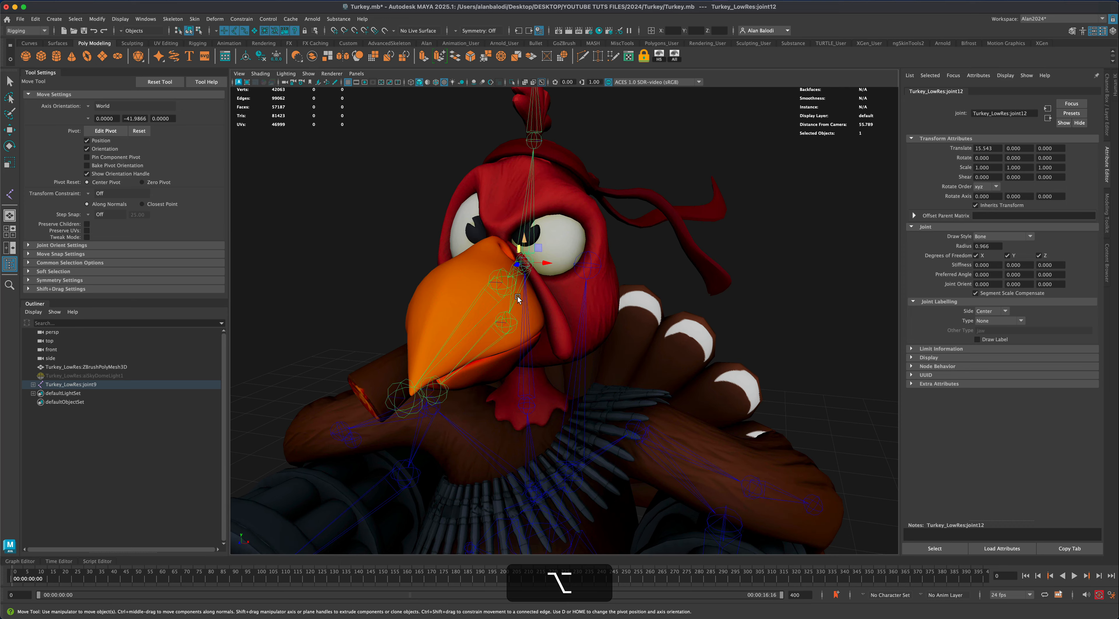
{"action": "left_click_drag", "start_coordinate": [518, 298], "coordinate": [103, 140], "text": "alt"}
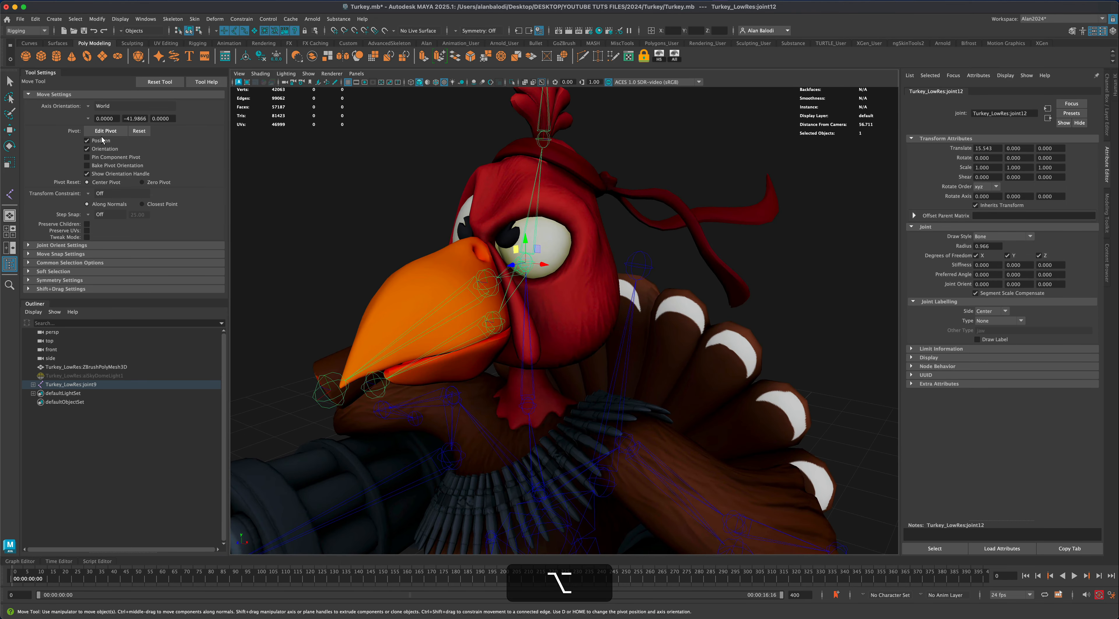
Look over the whole turkey and its skeleton from several angles in the perspective view
{"action": "left_click", "coordinate": [10, 81]}
{"action": "scroll", "coordinate": [303, 321], "scroll_direction": "down", "scroll_amount": 5}
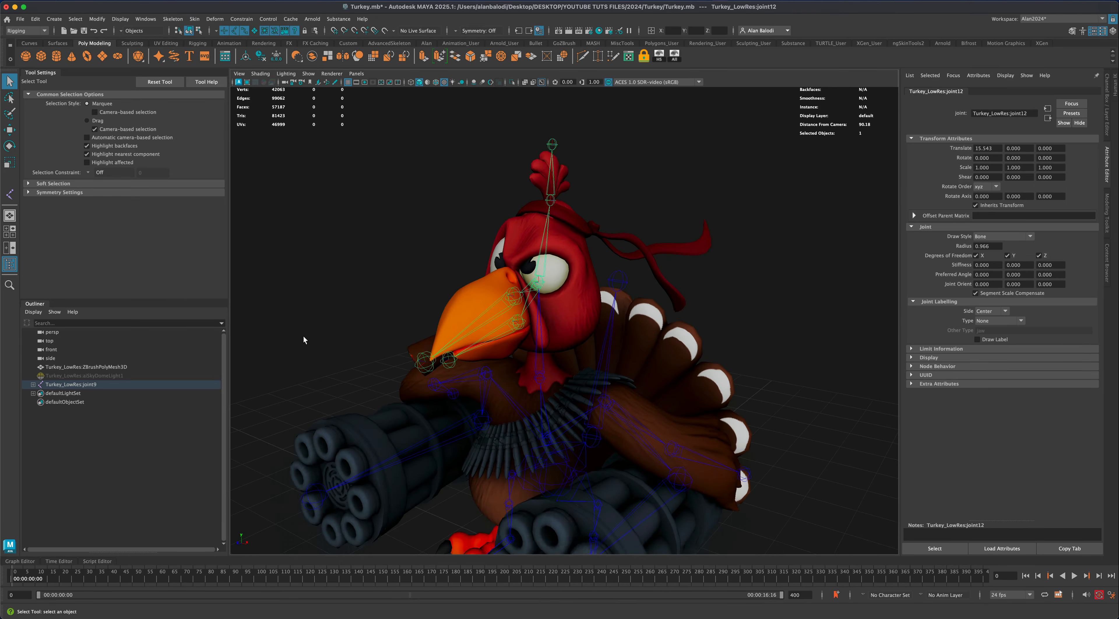
{"action": "left_click_drag", "start_coordinate": [303, 340], "coordinate": [505, 292], "text": "alt"}
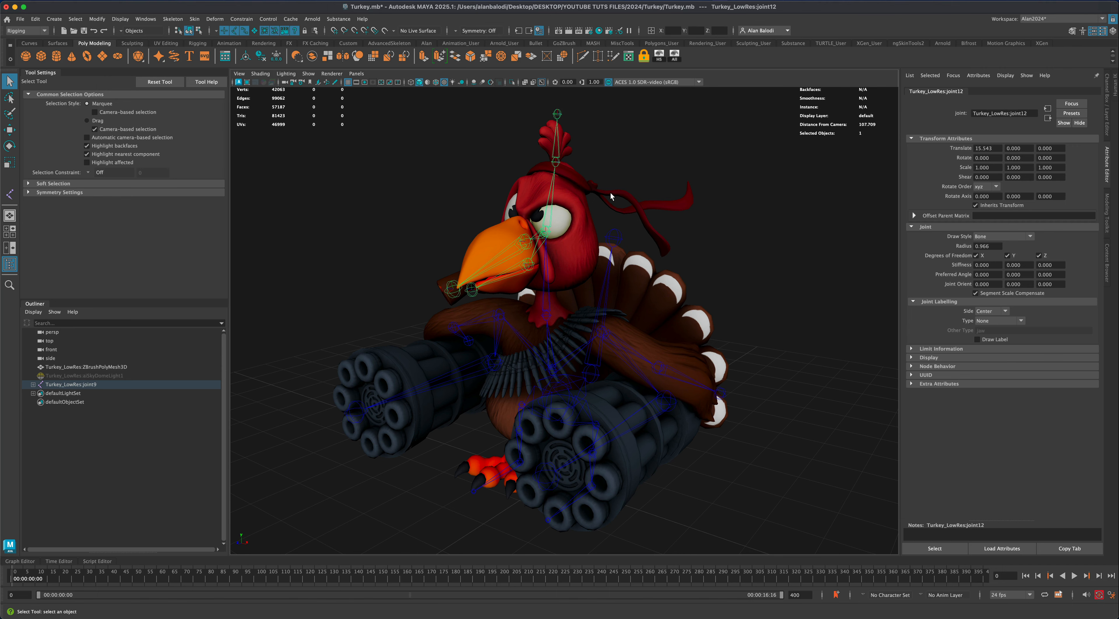
{"action": "left_click_drag", "start_coordinate": [662, 251], "coordinate": [672, 215], "text": "alt"}
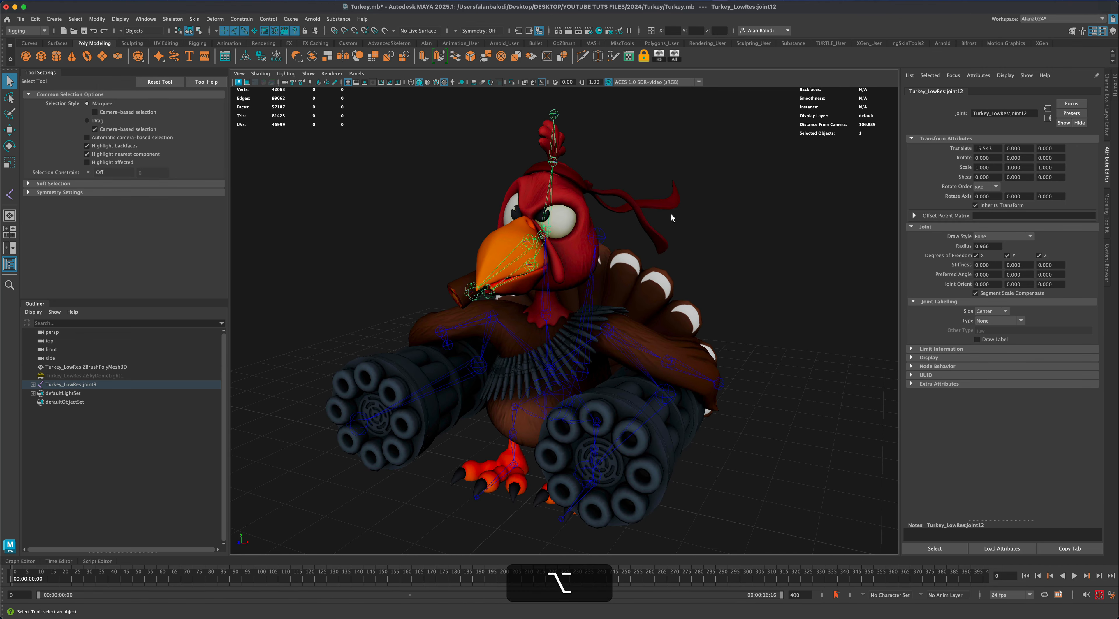
{"action": "left_click_drag", "start_coordinate": [665, 257], "coordinate": [630, 280], "text": "alt"}
{"action": "scroll", "coordinate": [647, 279], "scroll_direction": "up", "scroll_amount": 3, "text": "alt"}
Create a three-joint chain in the front view along the snood, from the top of the beak to the snood's hanging tip
{"action": "key", "text": "space"}
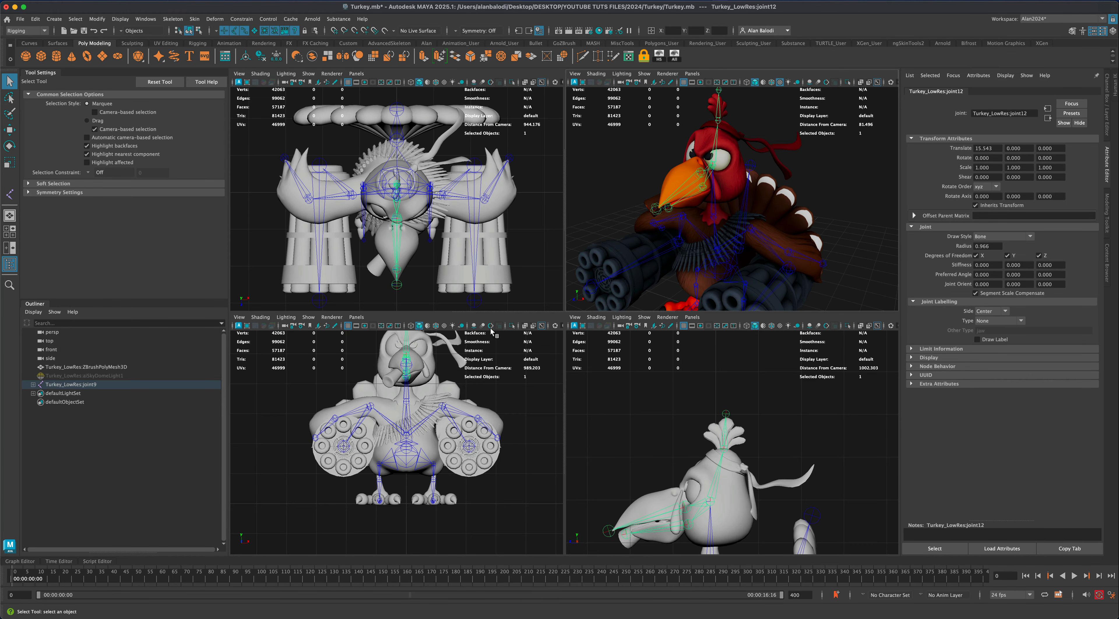
{"action": "key", "text": "space"}
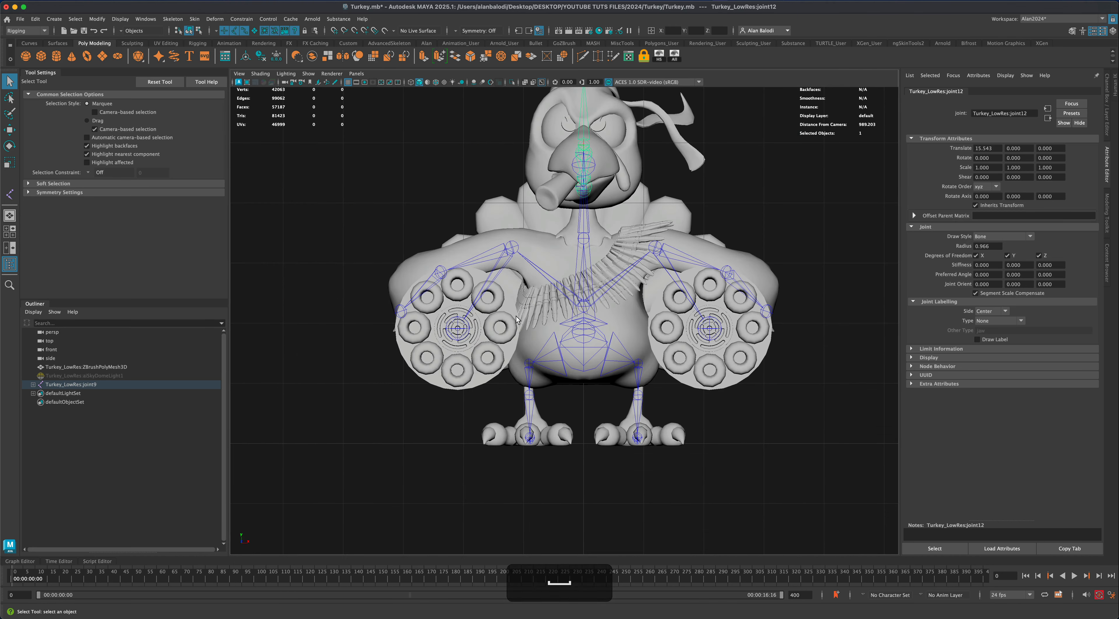
{"action": "scroll", "coordinate": [560, 350], "scroll_direction": "up", "scroll_amount": 3, "text": "alt"}
{"action": "scroll", "coordinate": [590, 316], "scroll_direction": "up", "scroll_amount": 6, "text": "alt"}
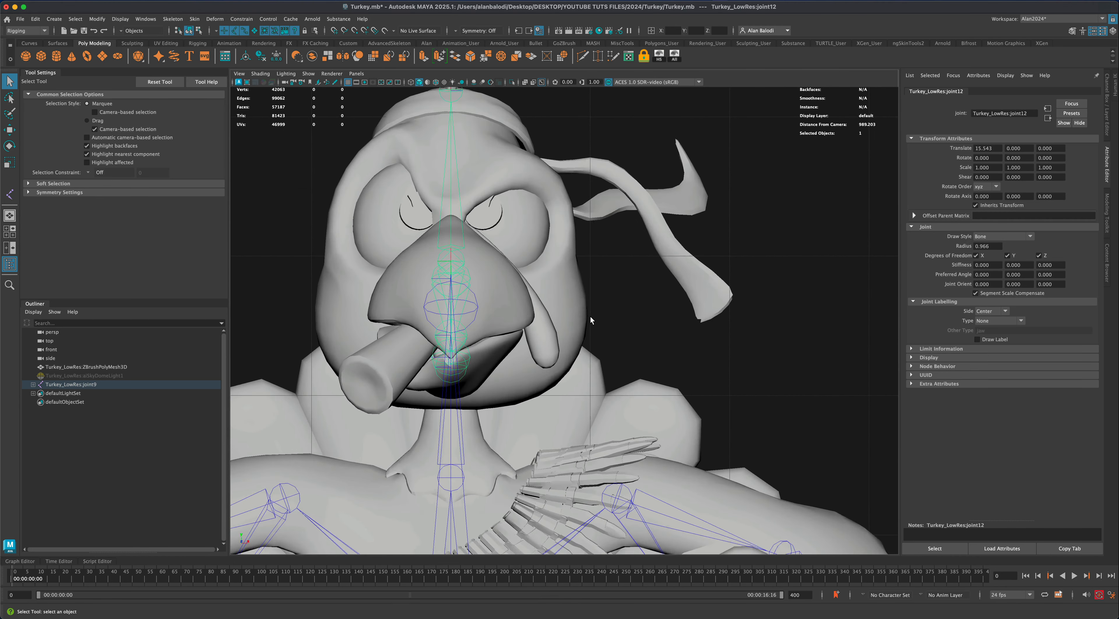
{"action": "scroll", "coordinate": [590, 320], "scroll_direction": "up", "scroll_amount": 2, "text": "alt"}
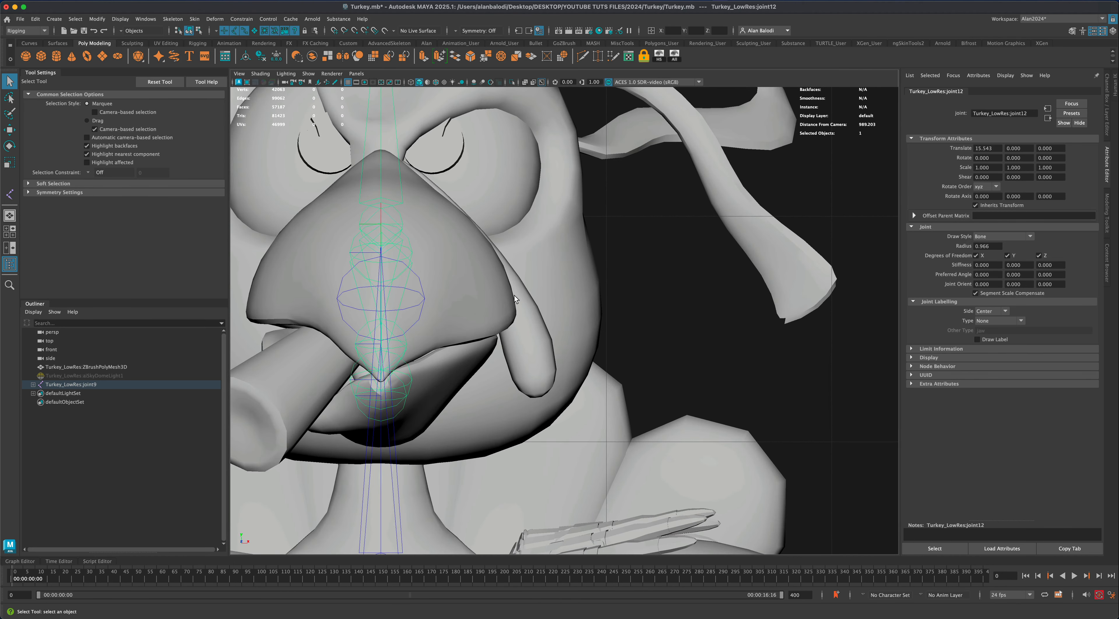
{"action": "left_click", "coordinate": [13, 198]}
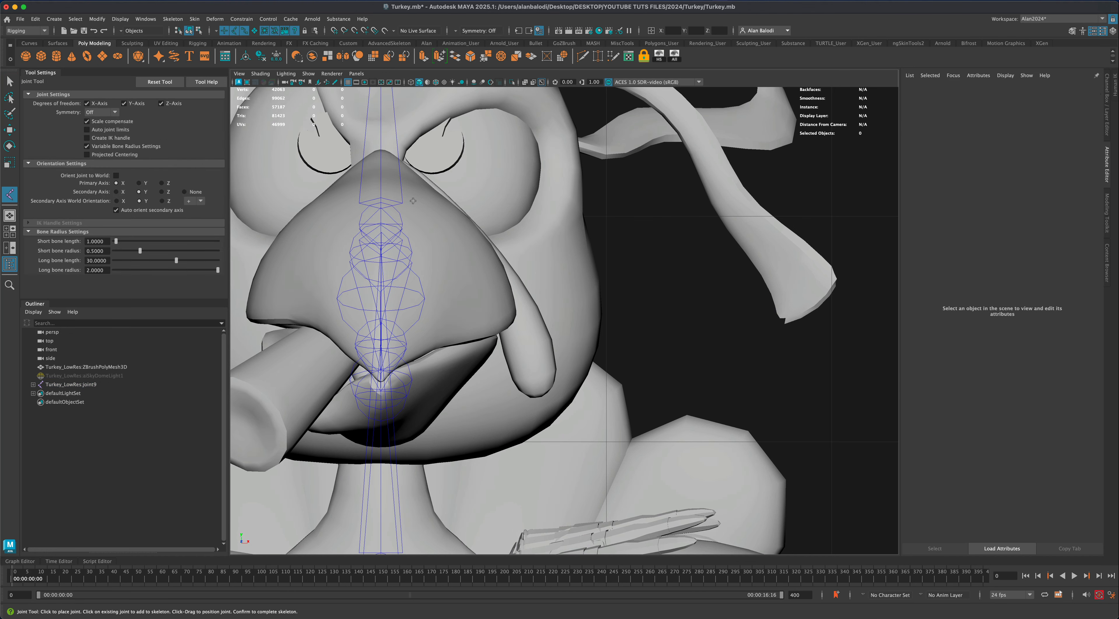
{"action": "left_click", "coordinate": [405, 167]}
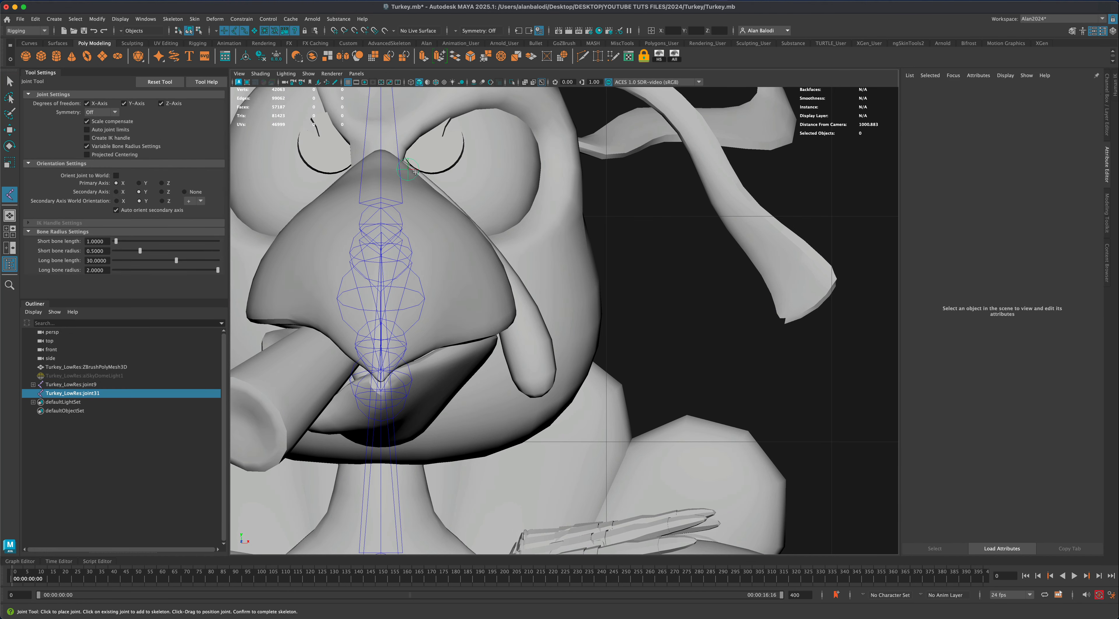
{"action": "left_click", "coordinate": [494, 259]}
{"action": "left_click", "coordinate": [543, 395]}
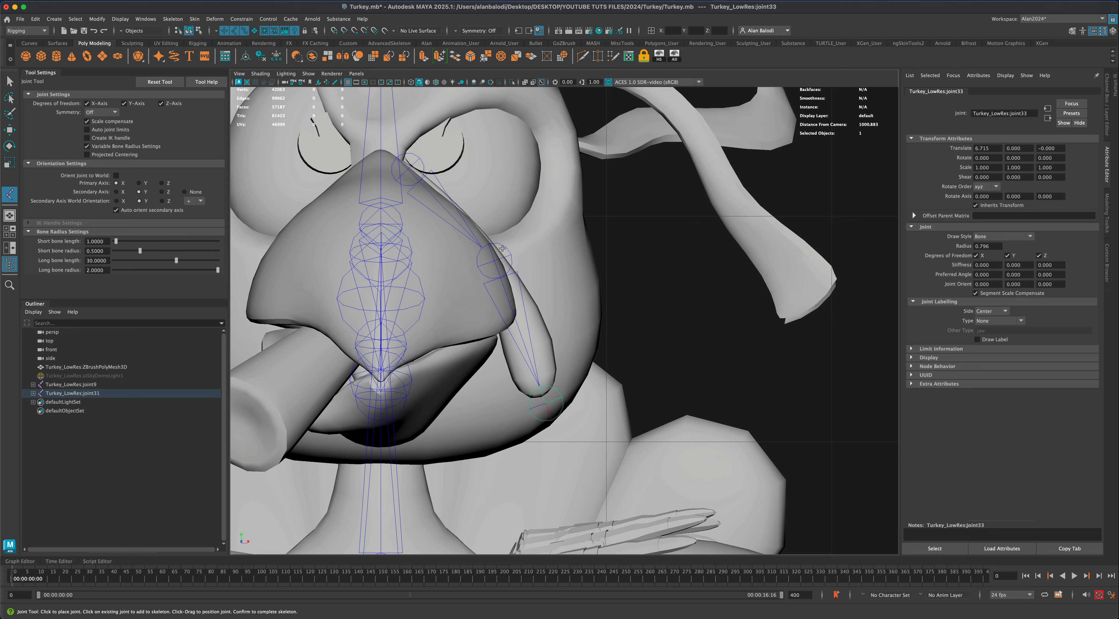
Move the snood chain's root joint forward in the perspective view to about Z 8.10, at the base of the beak
{"action": "left_click", "coordinate": [11, 81]}
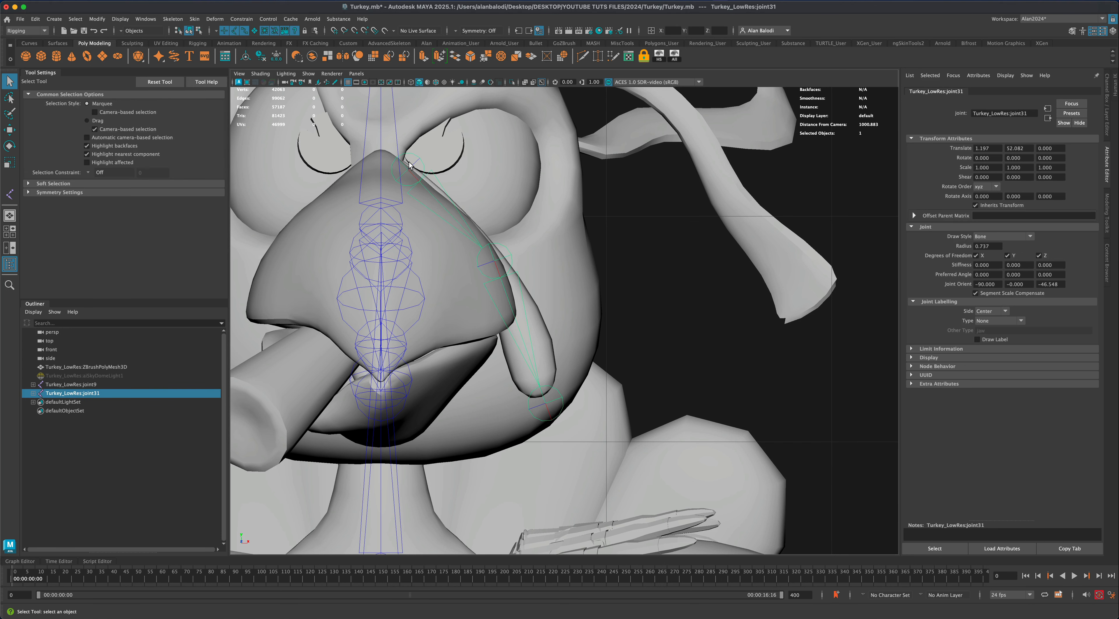
{"action": "key", "text": "space"}
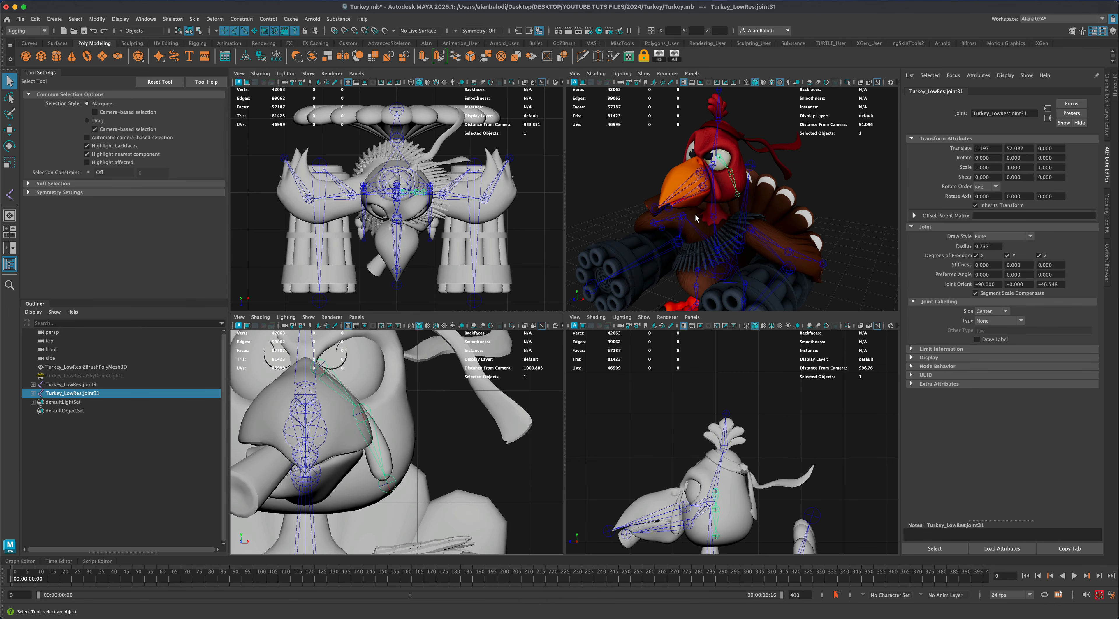
{"action": "key", "text": "space"}
{"action": "key", "text": "space"}
{"action": "left_click_drag", "start_coordinate": [663, 305], "coordinate": [613, 324], "text": "alt"}
{"action": "key", "text": "w"}
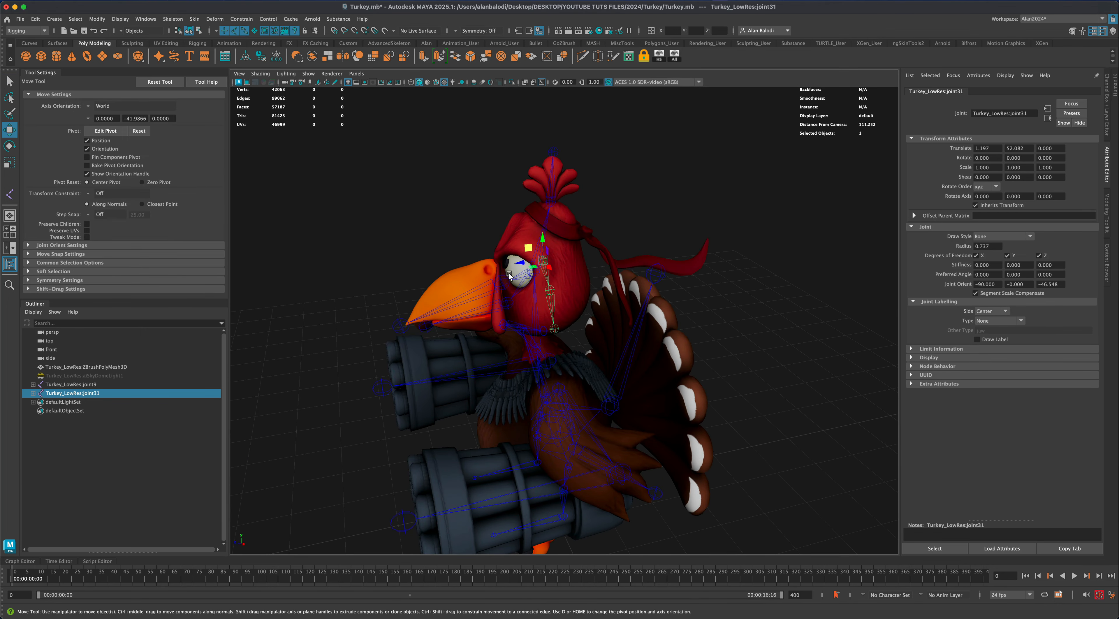
{"action": "left_click_drag", "start_coordinate": [520, 264], "coordinate": [475, 269]}
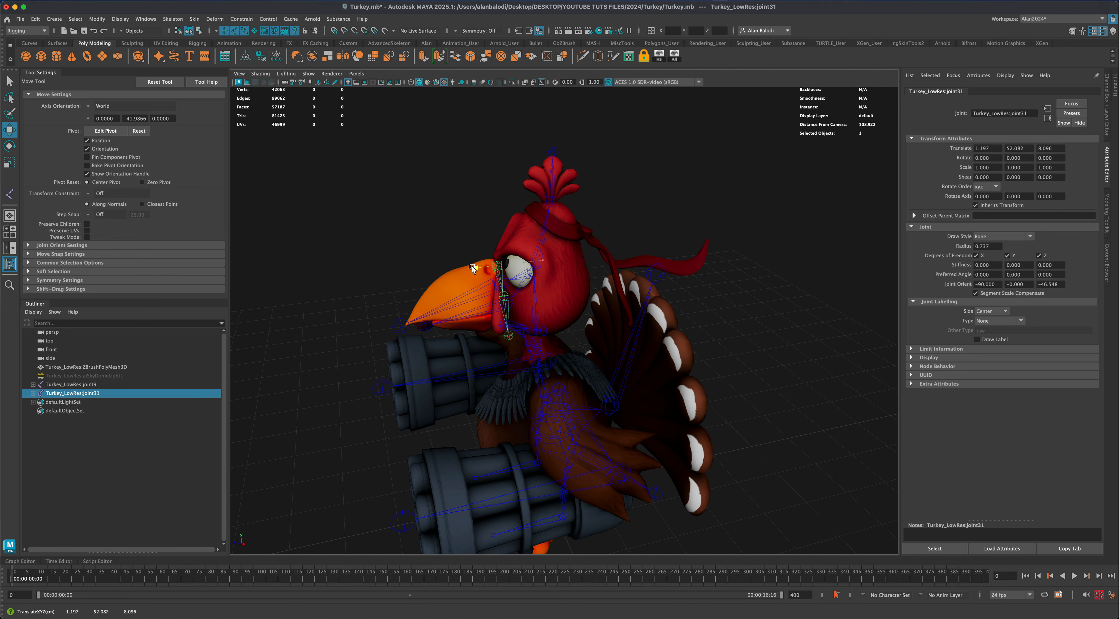
{"action": "scroll", "coordinate": [433, 285], "scroll_direction": "up", "scroll_amount": 5}
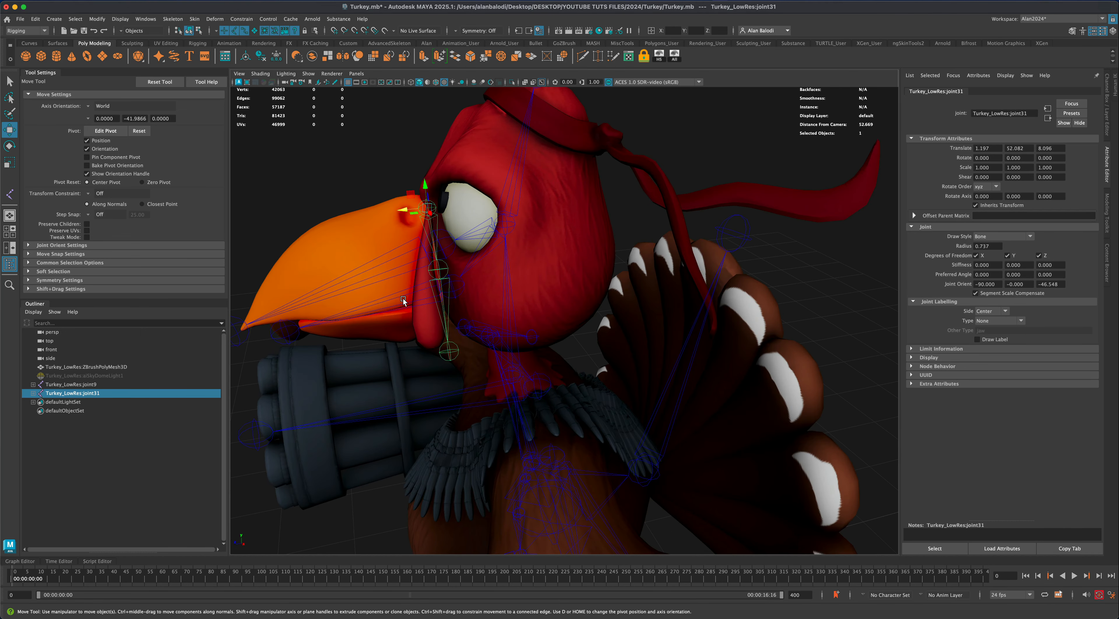
Rotate the snood chain's root joint to align the chain with the hanging snood
{"action": "key", "text": "e"}
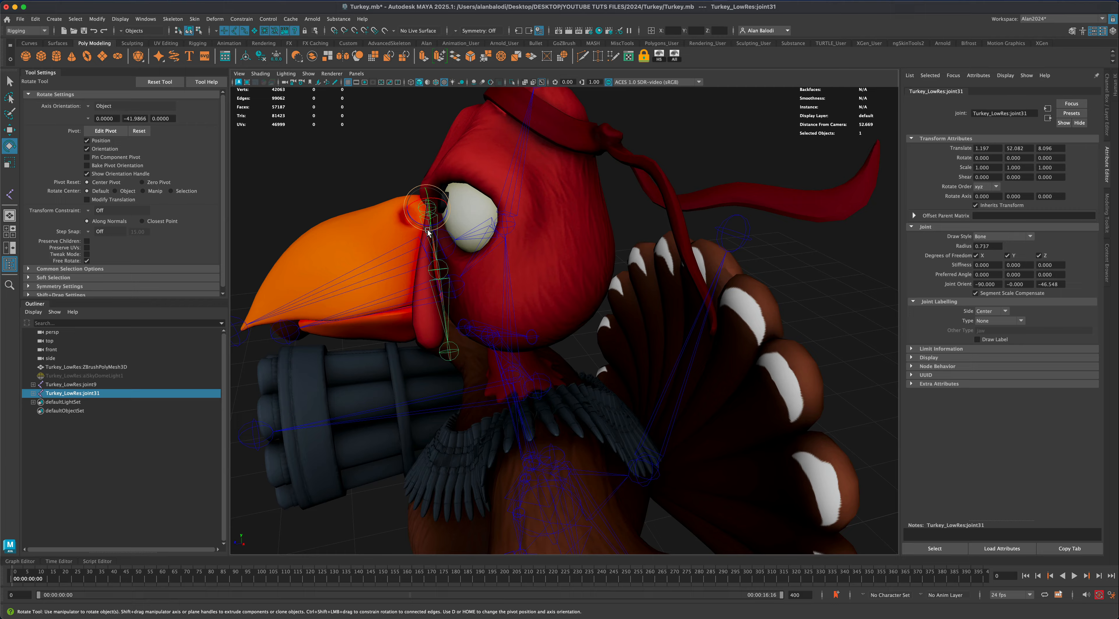
Rotate the three-joint snood chain beside the beak about -8 degrees in Z to fit it inside the hanging snood
{"action": "left_click_drag", "start_coordinate": [428, 232], "coordinate": [386, 245], "text": "alt"}
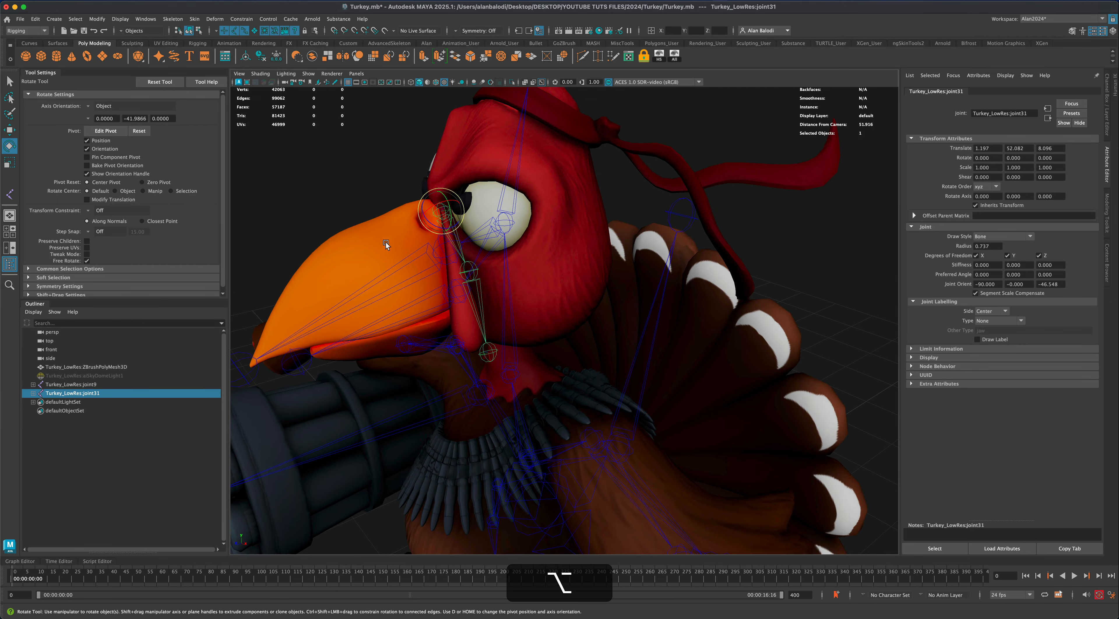
{"action": "middle_click_drag", "start_coordinate": [385, 245], "coordinate": [382, 271]}
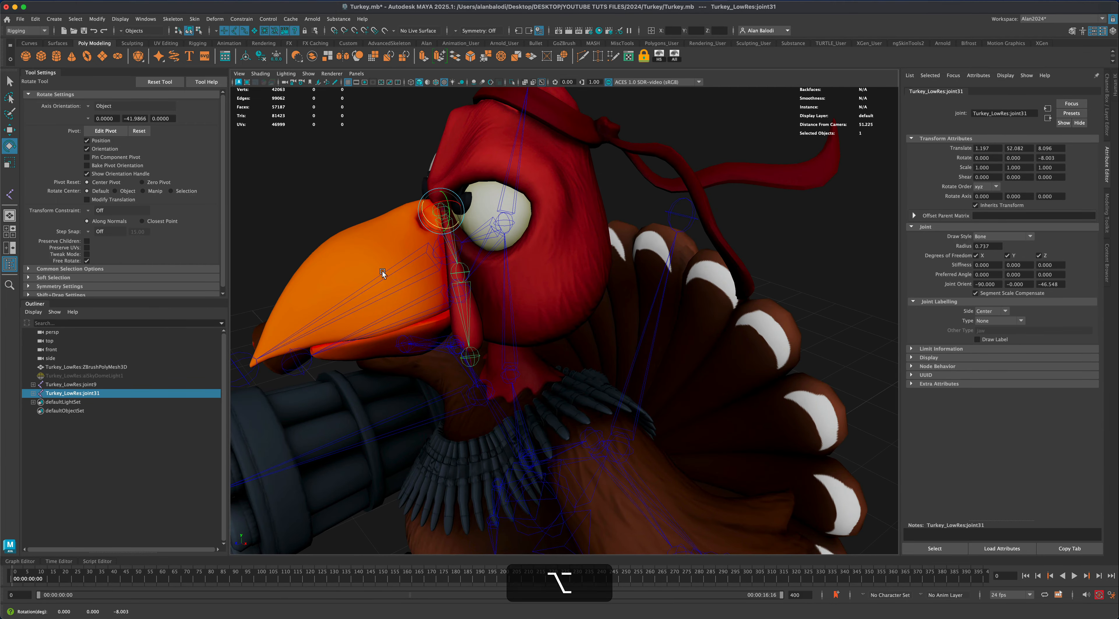
{"action": "mouse_move", "coordinate": [382, 272]}
{"action": "left_mouse_down", "text": "alt"}
{"action": "mouse_move", "coordinate": [373, 253]}
{"action": "mouse_move", "coordinate": [419, 292]}
{"action": "mouse_move", "coordinate": [459, 302]}
{"action": "mouse_move", "coordinate": [370, 284]}
{"action": "left_mouse_up", "text": "alt"}
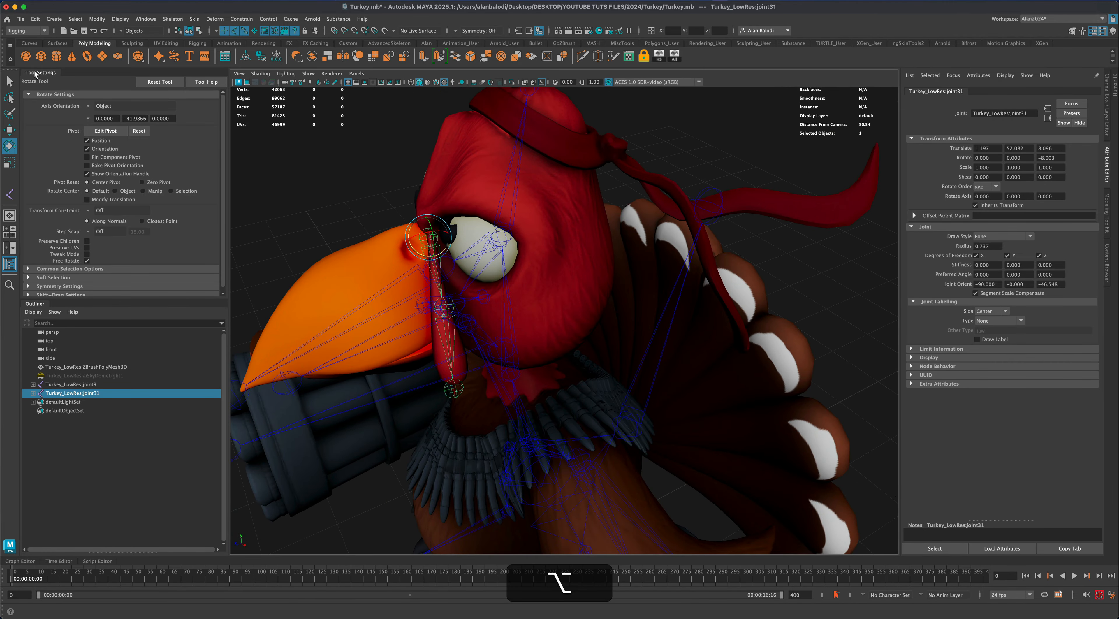
Parent the snood chain's top joint to the head joint behind the eye
{"action": "left_click", "coordinate": [10, 80]}
{"action": "left_click", "coordinate": [407, 227]}
{"action": "left_click", "coordinate": [436, 238]}
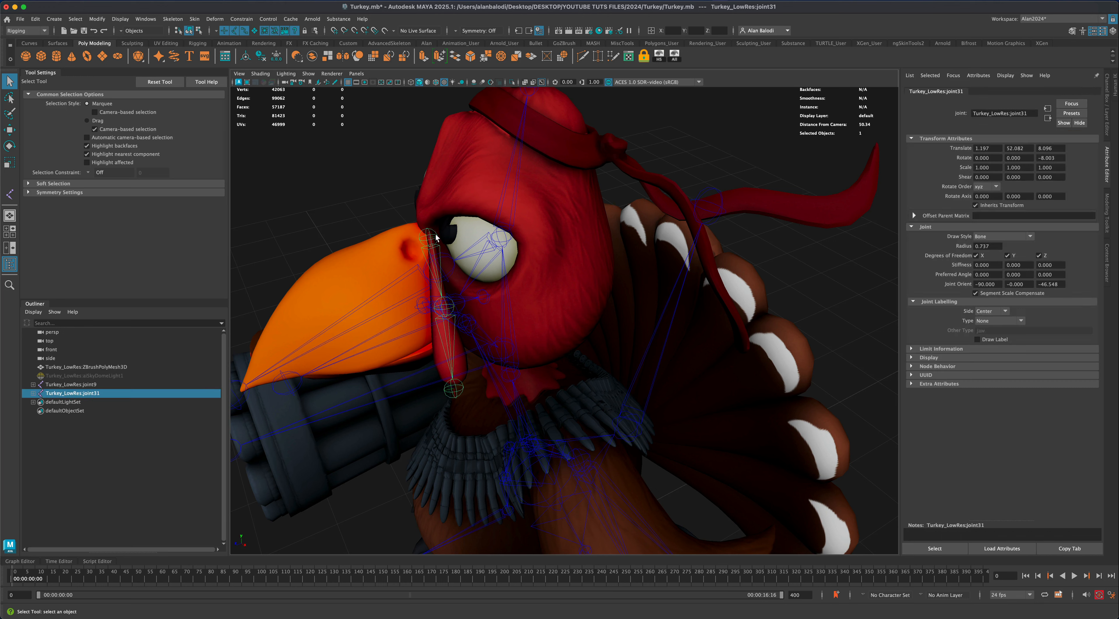
{"action": "left_click_drag", "start_coordinate": [436, 238], "coordinate": [525, 293], "text": "alt"}
{"action": "left_click", "coordinate": [507, 241], "text": "shift"}
{"action": "key", "text": "p"}
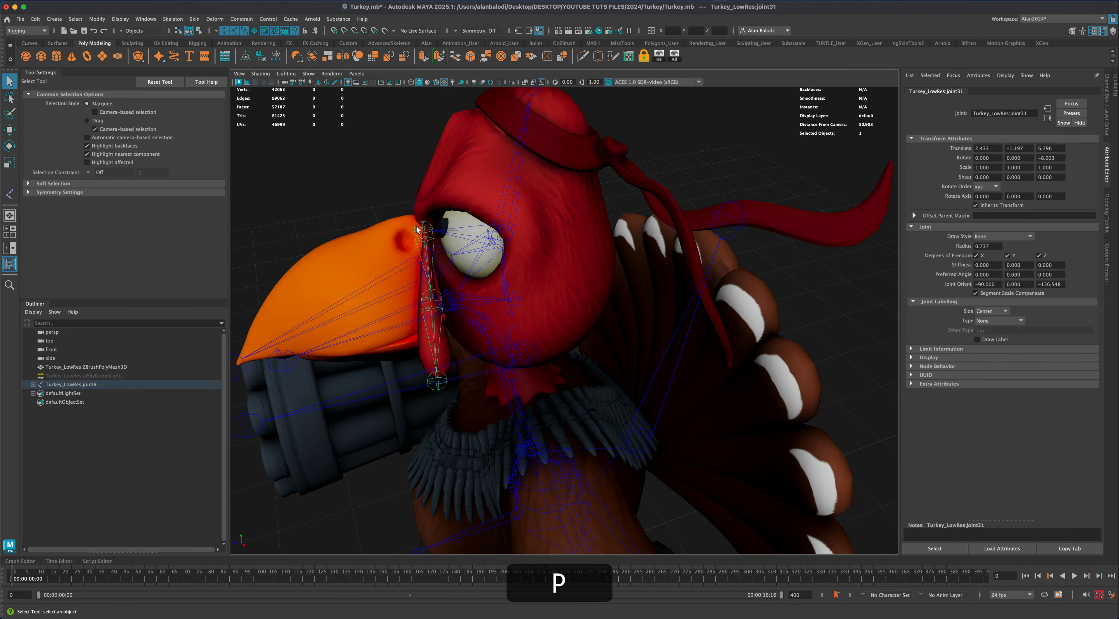
Check the head hierarchy by selecting the head joint and the snood's top joint in turn, and clear the selection
{"action": "left_click", "coordinate": [351, 215]}
{"action": "left_click_drag", "start_coordinate": [535, 251], "coordinate": [574, 264], "text": "alt"}
{"action": "left_click", "coordinate": [518, 242]}
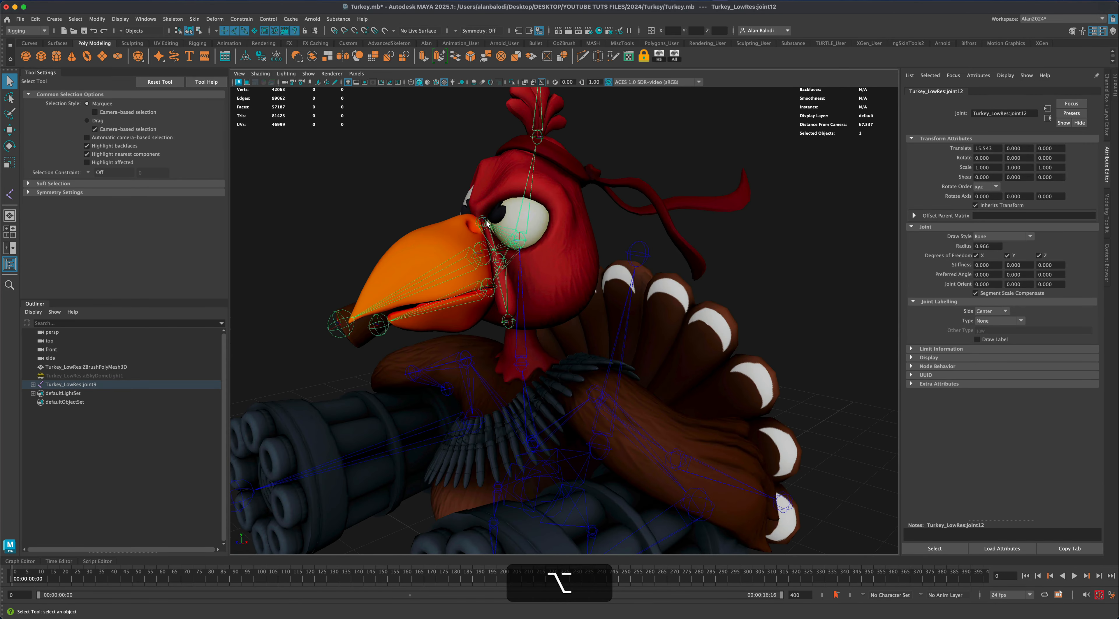
{"action": "left_click_drag", "start_coordinate": [647, 266], "coordinate": [626, 269], "text": "alt"}
{"action": "left_click_drag", "start_coordinate": [543, 331], "coordinate": [560, 326], "text": "alt"}
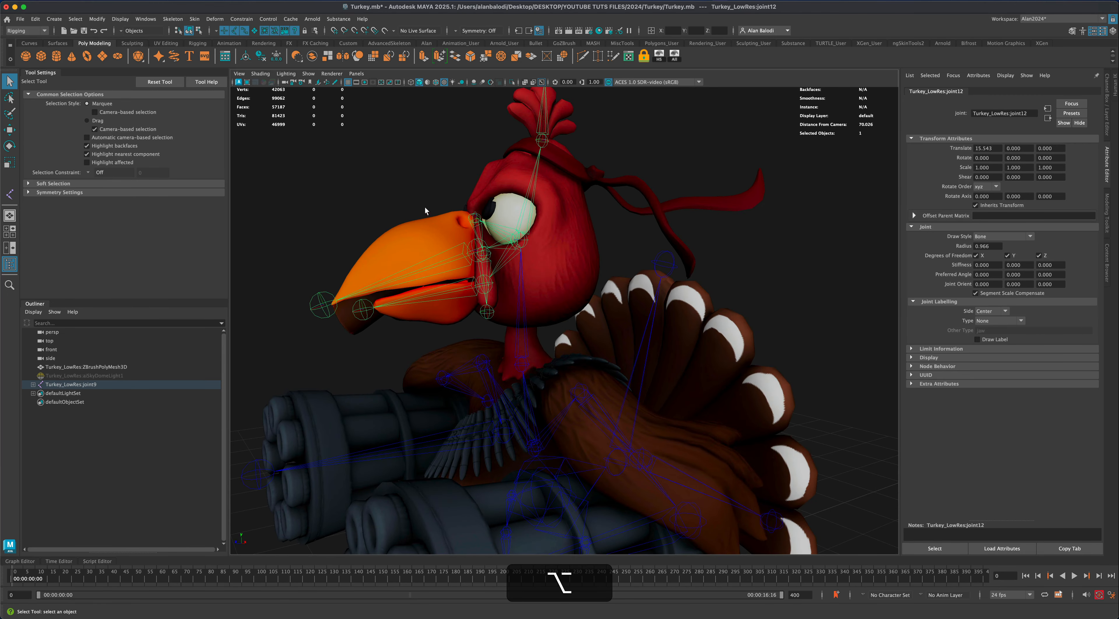
{"action": "left_click", "coordinate": [415, 198]}
{"action": "left_click_drag", "start_coordinate": [412, 195], "coordinate": [413, 223], "text": "alt"}
{"action": "left_click", "coordinate": [483, 218]}
{"action": "left_click_drag", "start_coordinate": [479, 237], "coordinate": [503, 213], "text": "alt"}
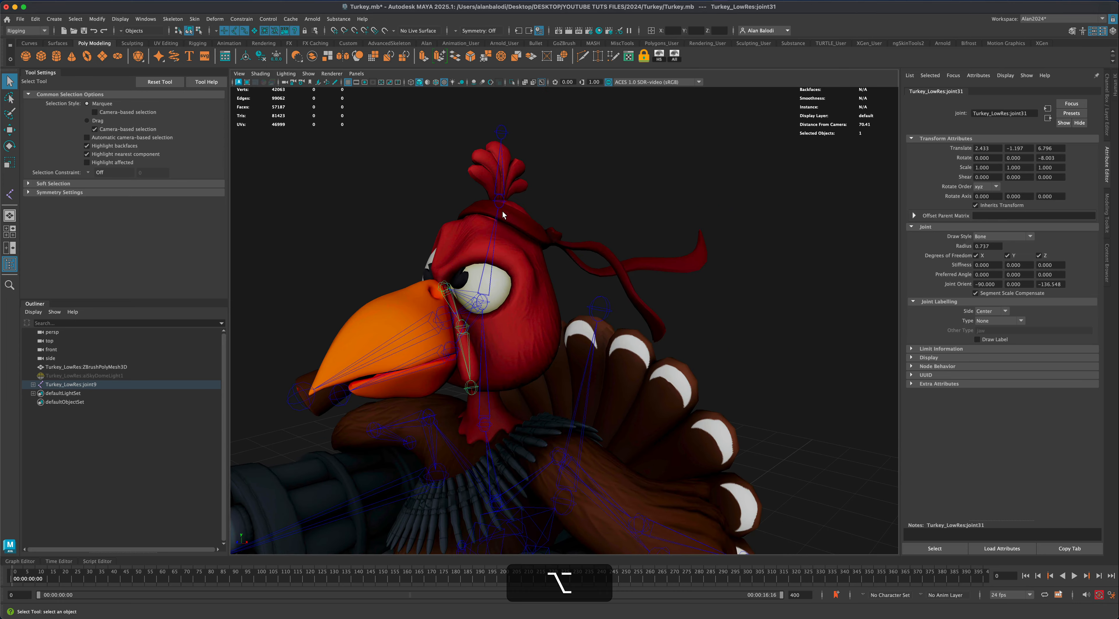
{"action": "left_click", "coordinate": [503, 201]}
{"action": "left_click_drag", "start_coordinate": [406, 227], "coordinate": [402, 227], "text": "alt"}
{"action": "left_click", "coordinate": [316, 257]}
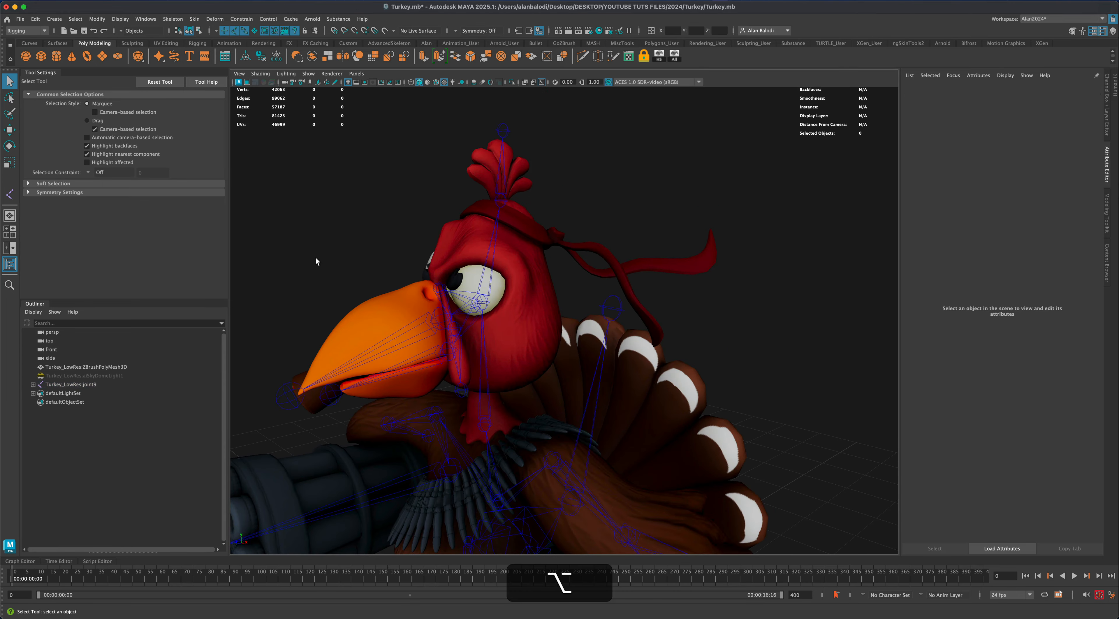
Examine the lower beak joint and the cigar from the other side of the head, and review the whole character
{"action": "left_click_drag", "start_coordinate": [318, 257], "coordinate": [373, 259], "text": "alt"}
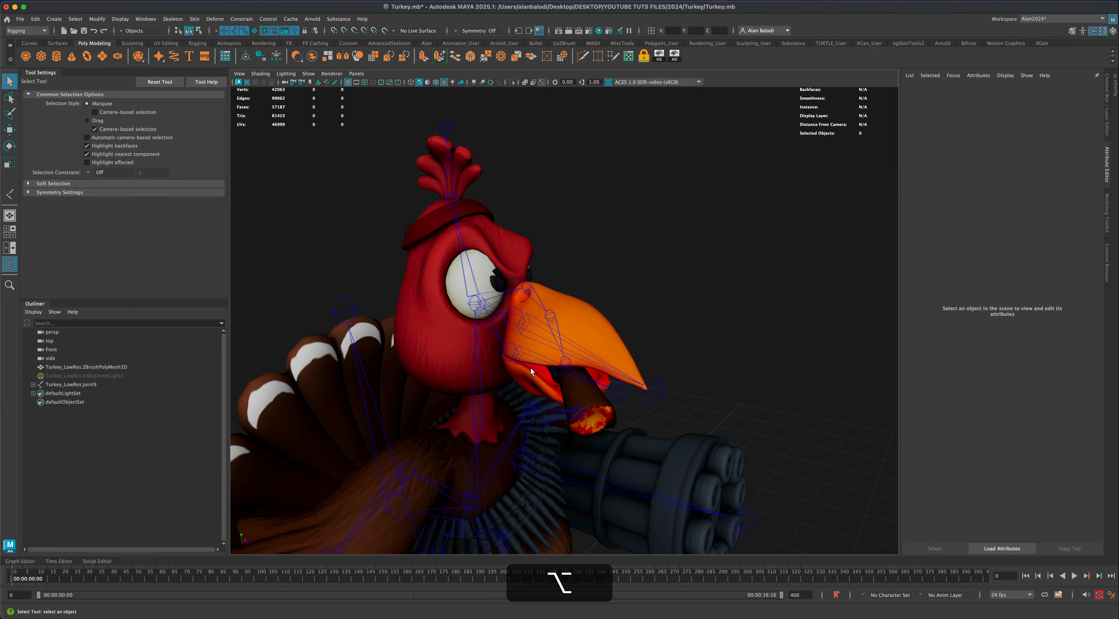
{"action": "left_click_drag", "start_coordinate": [590, 396], "coordinate": [640, 409], "text": "alt"}
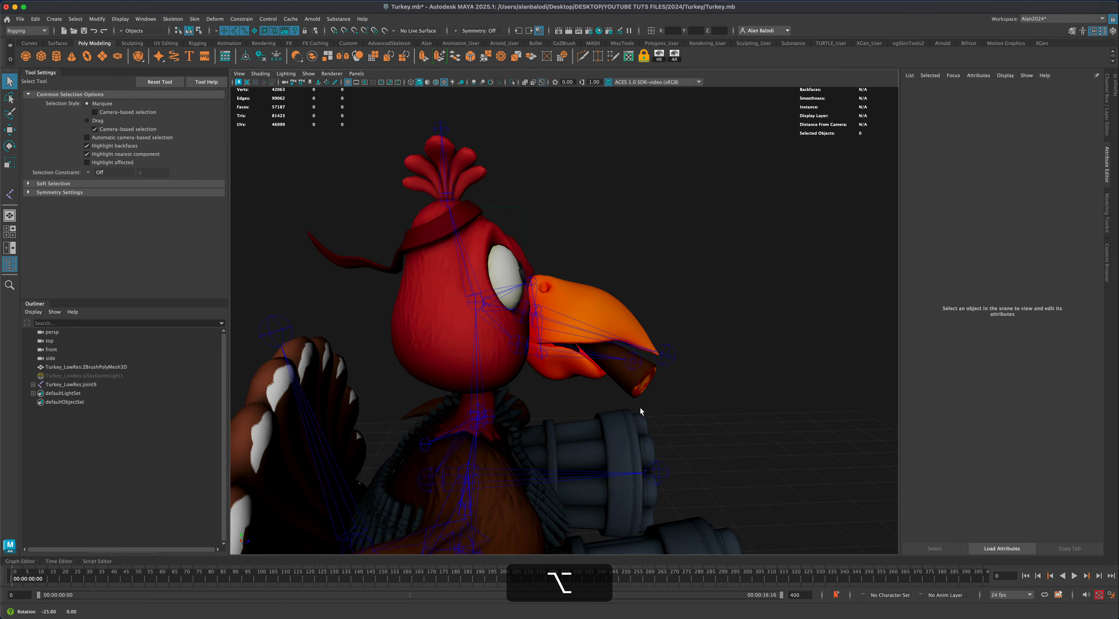
{"action": "left_click", "coordinate": [518, 346]}
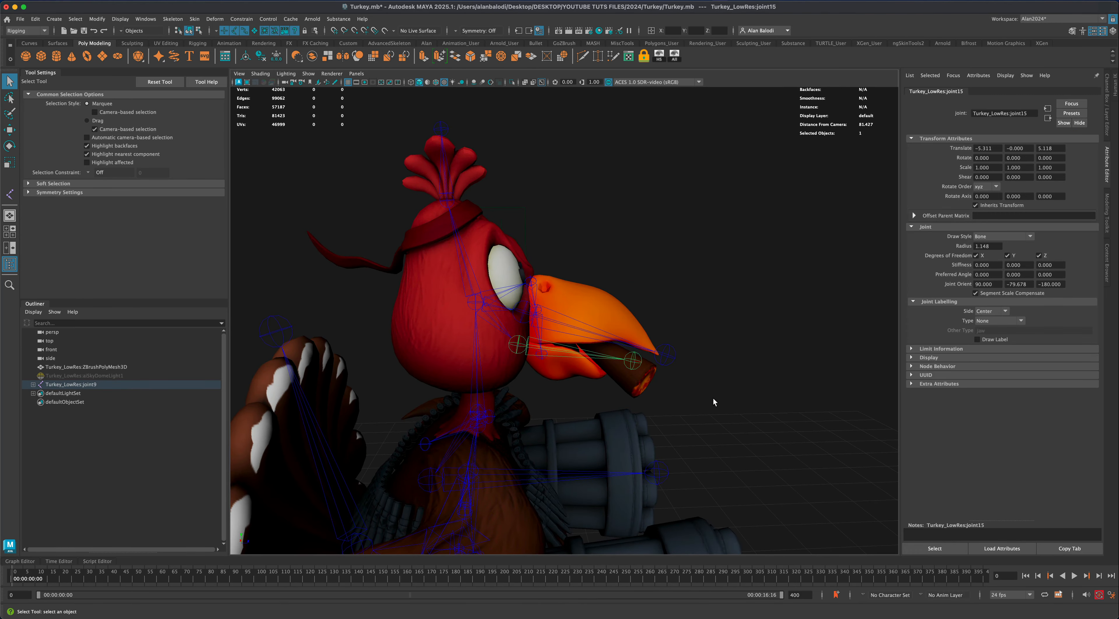
{"action": "left_click_drag", "start_coordinate": [714, 399], "coordinate": [660, 364], "text": "alt"}
{"action": "left_click", "coordinate": [726, 381]}
{"action": "scroll", "coordinate": [712, 394], "scroll_direction": "up", "scroll_amount": 3, "text": "alt"}
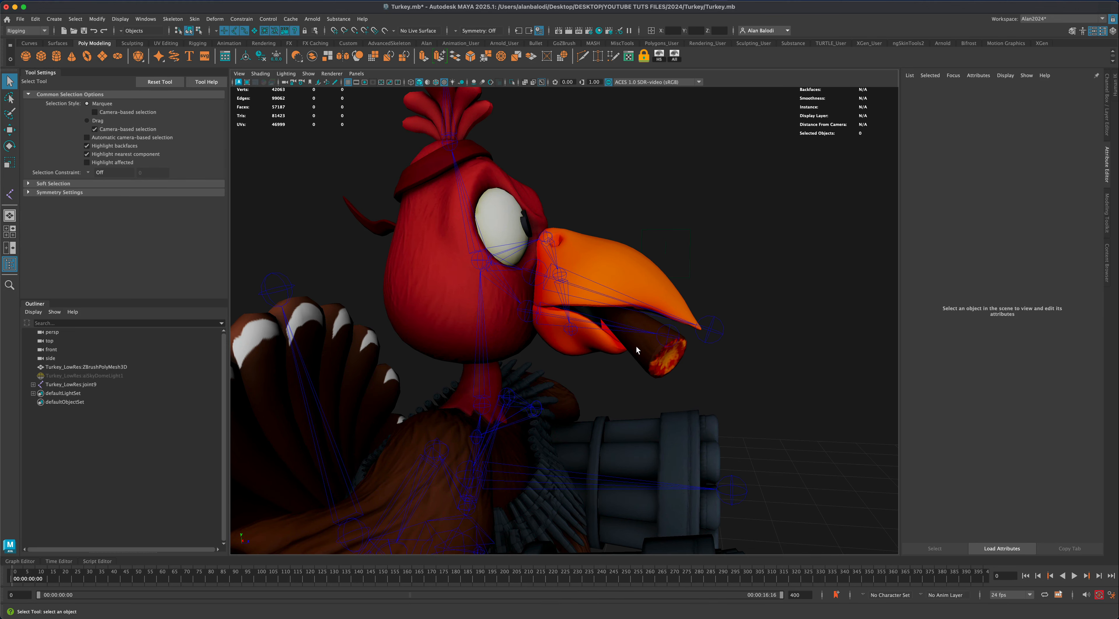
{"action": "left_click_drag", "start_coordinate": [637, 350], "coordinate": [645, 357], "text": "alt"}
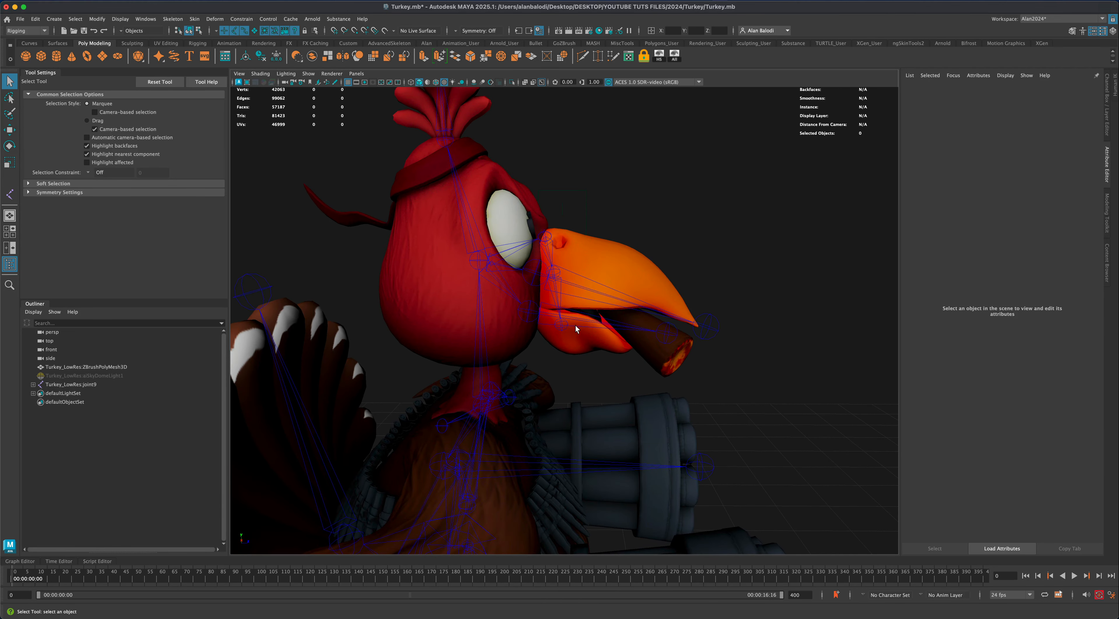
{"action": "left_click_drag", "start_coordinate": [659, 360], "coordinate": [659, 430], "text": "alt"}
{"action": "scroll", "coordinate": [658, 426], "scroll_direction": "down", "scroll_amount": 3}
{"action": "middle_click_drag", "start_coordinate": [652, 425], "coordinate": [662, 383], "text": "alt"}
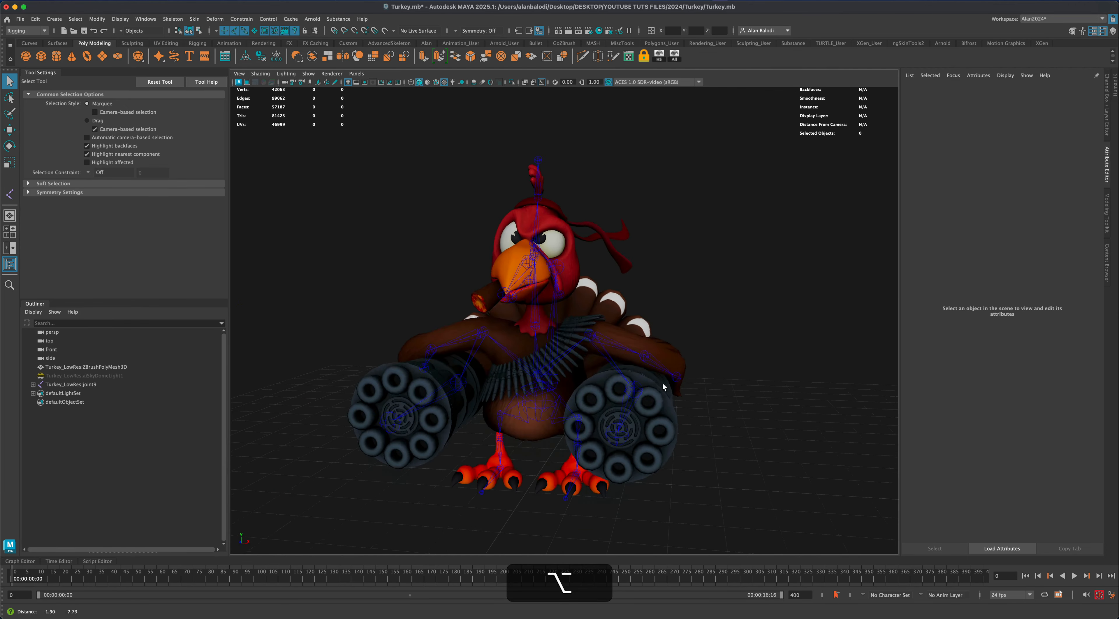
{"action": "left_click_drag", "start_coordinate": [662, 383], "coordinate": [575, 371], "text": "alt"}
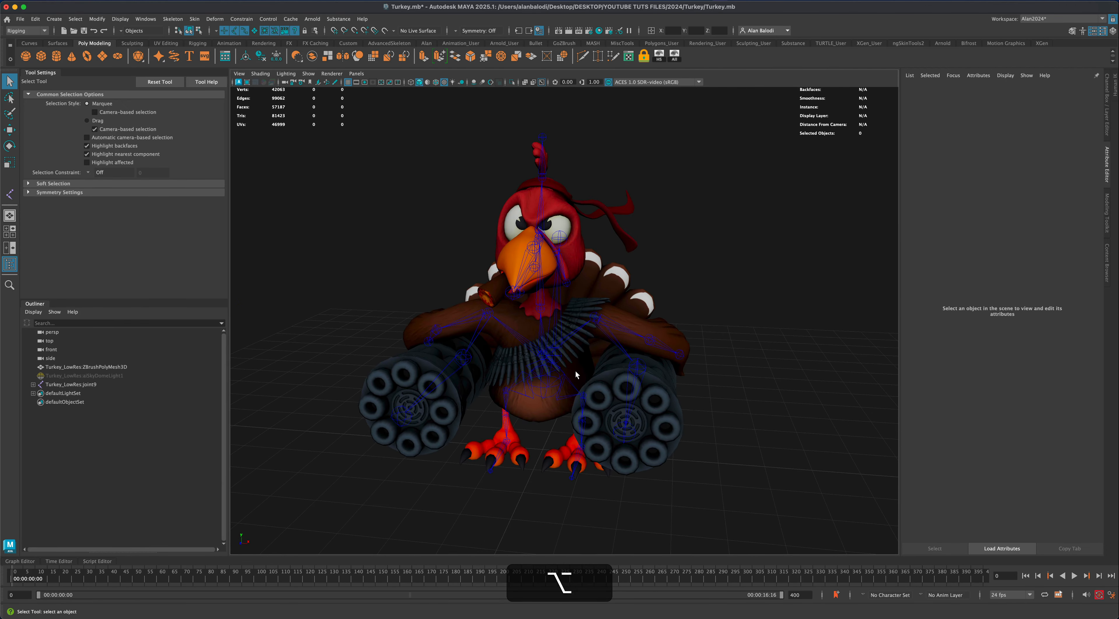
Select the skeleton's root joint to highlight every connected joint, and save the scene
{"action": "left_click", "coordinate": [544, 392]}
{"action": "mouse_move", "coordinate": [789, 413]}
{"action": "left_mouse_down", "text": "alt"}
{"action": "mouse_move", "coordinate": [771, 416]}
{"action": "mouse_move", "coordinate": [804, 415]}
{"action": "mouse_move", "coordinate": [786, 420]}
{"action": "left_mouse_up", "text": "alt"}
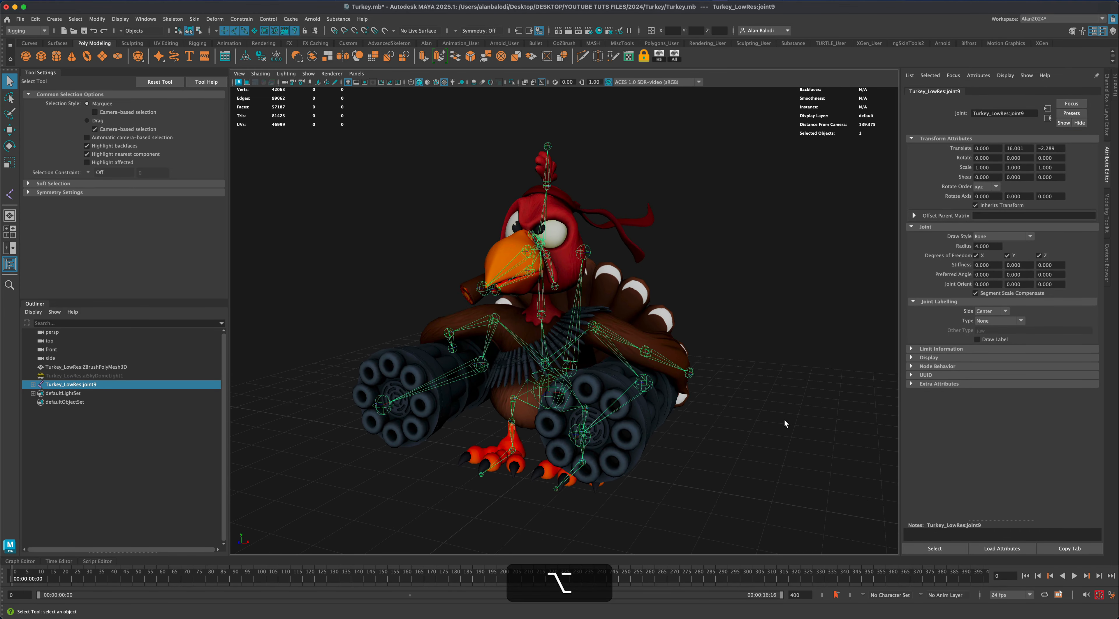
{"action": "key", "text": "super+s"}
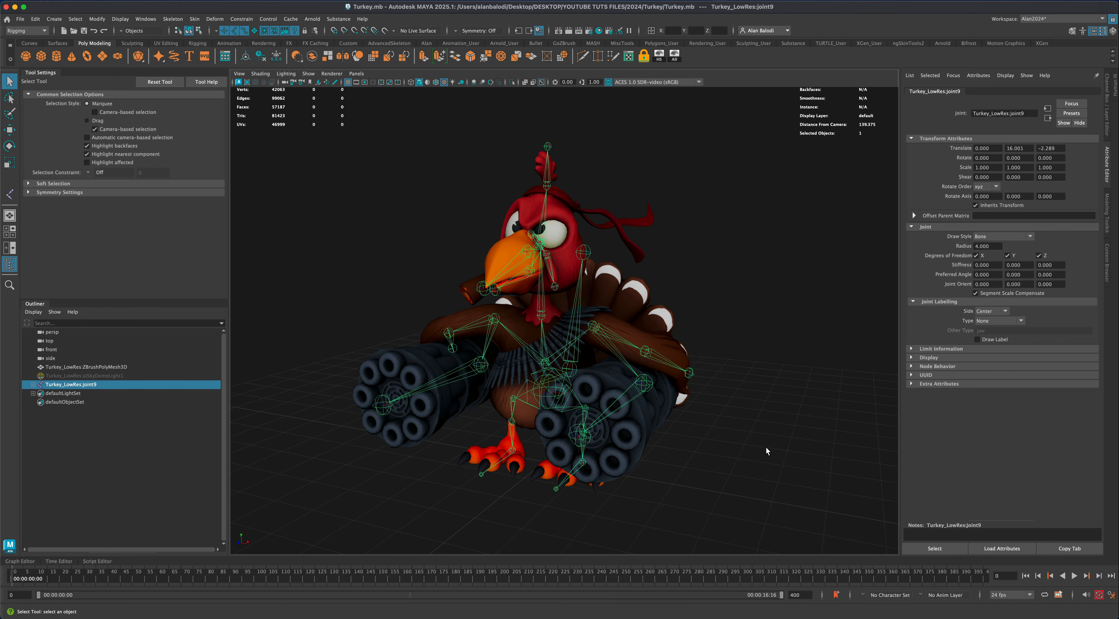
Expand the root joint's full hierarchy, review all its child joints, collapse it again and clear the selection
{"action": "scroll", "coordinate": [766, 449], "scroll_direction": "down", "scroll_amount": 4}
{"action": "scroll", "coordinate": [766, 450], "scroll_direction": "up", "scroll_amount": 4}
{"action": "left_click_drag", "start_coordinate": [766, 450], "coordinate": [746, 443], "text": "alt"}
{"action": "left_click_drag", "start_coordinate": [454, 278], "coordinate": [431, 298], "text": "alt"}
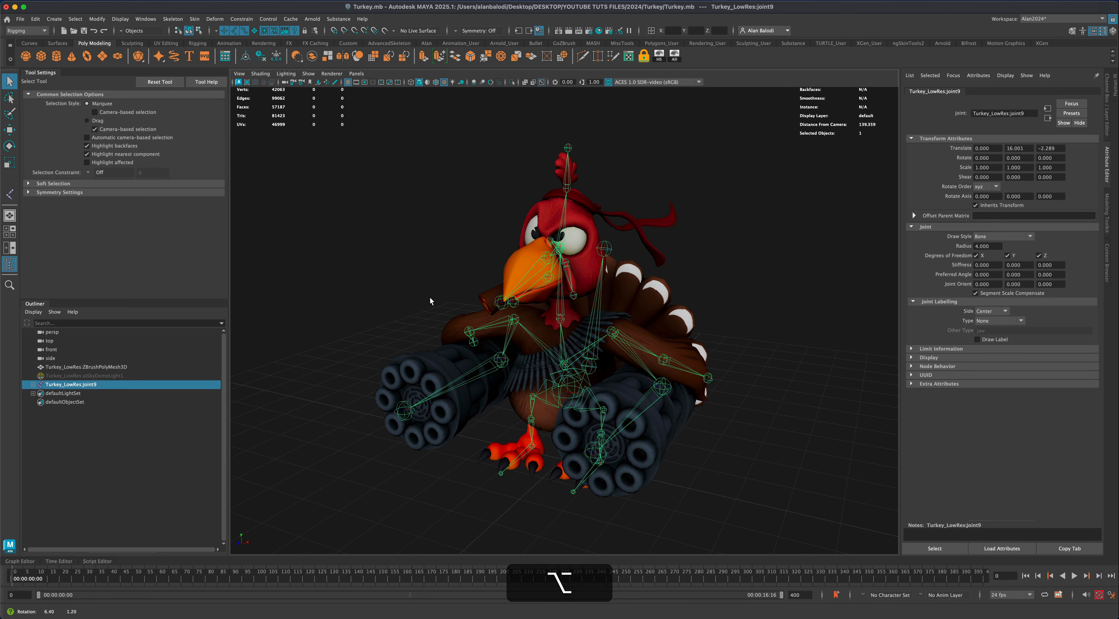
{"action": "left_click", "coordinate": [33, 384], "text": "shift"}
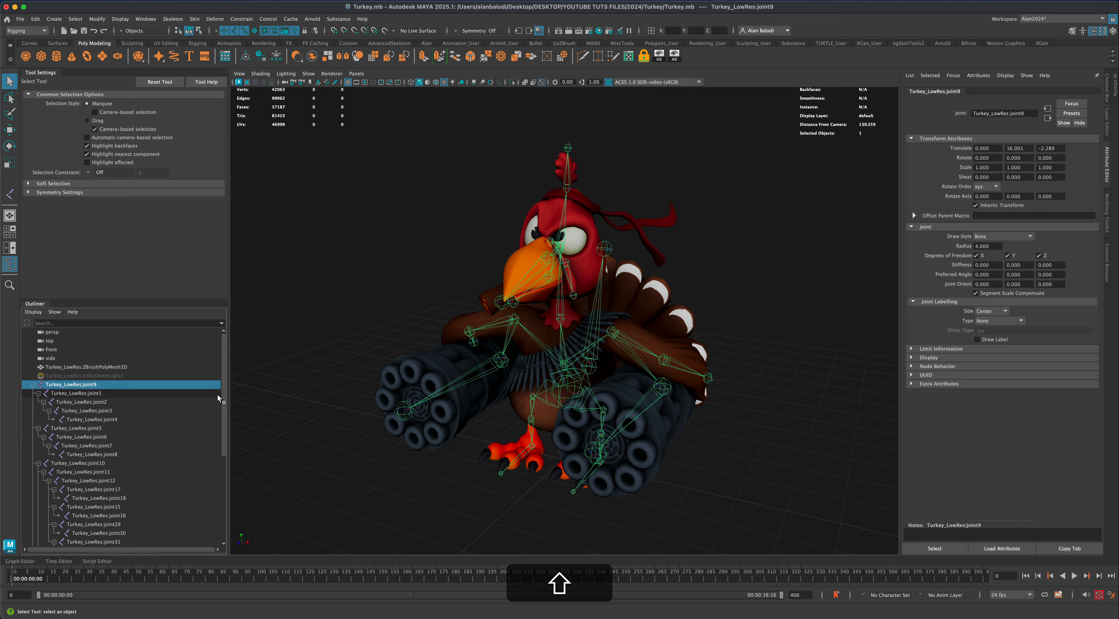
{"action": "left_click_drag", "start_coordinate": [223, 390], "coordinate": [225, 474]}
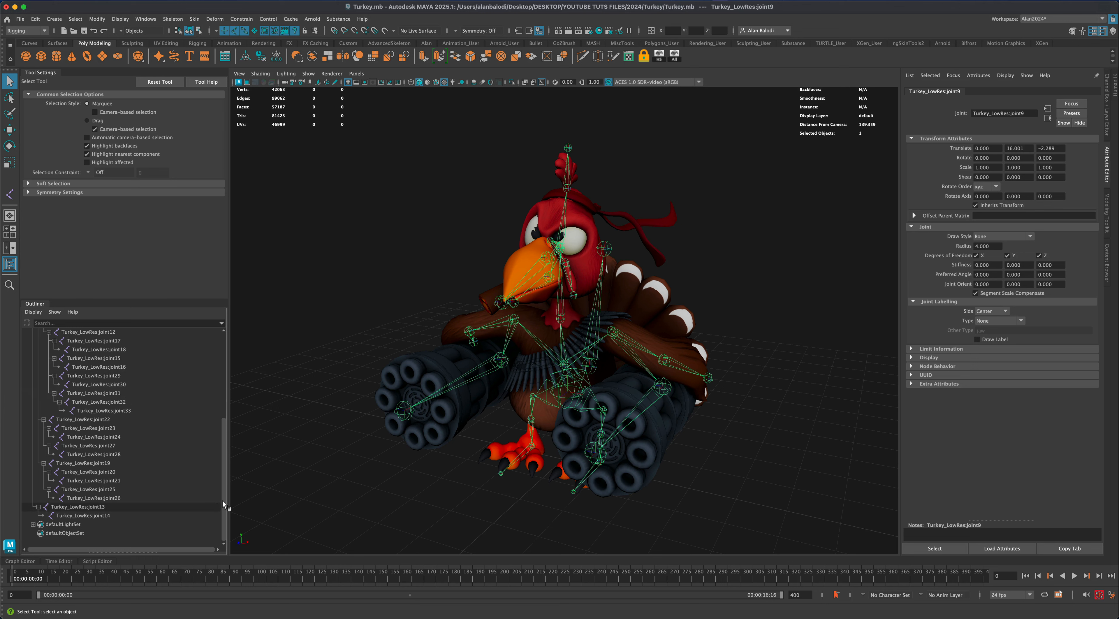
{"action": "left_click_drag", "start_coordinate": [225, 493], "coordinate": [228, 399]}
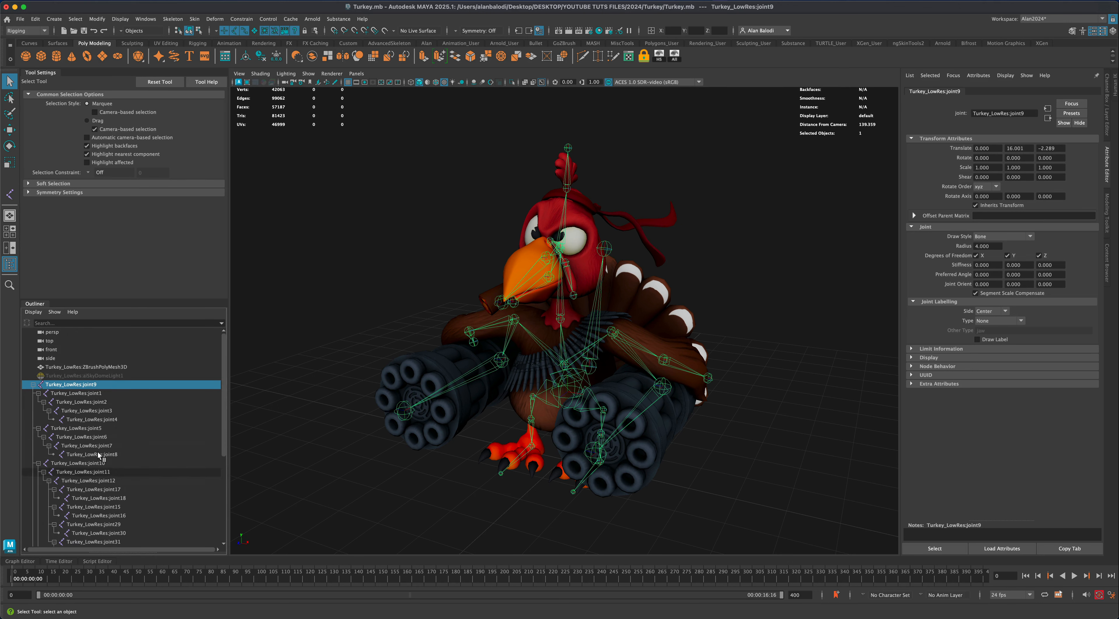
{"action": "left_click", "coordinate": [33, 385]}
{"action": "left_click", "coordinate": [304, 470]}
Select the root joint and examine the complete skeleton and leg joints from the front and three-quarter angles
{"action": "left_click_drag", "start_coordinate": [303, 470], "coordinate": [381, 488], "text": "alt"}
{"action": "right_click_drag", "start_coordinate": [381, 489], "coordinate": [551, 433], "text": "alt"}
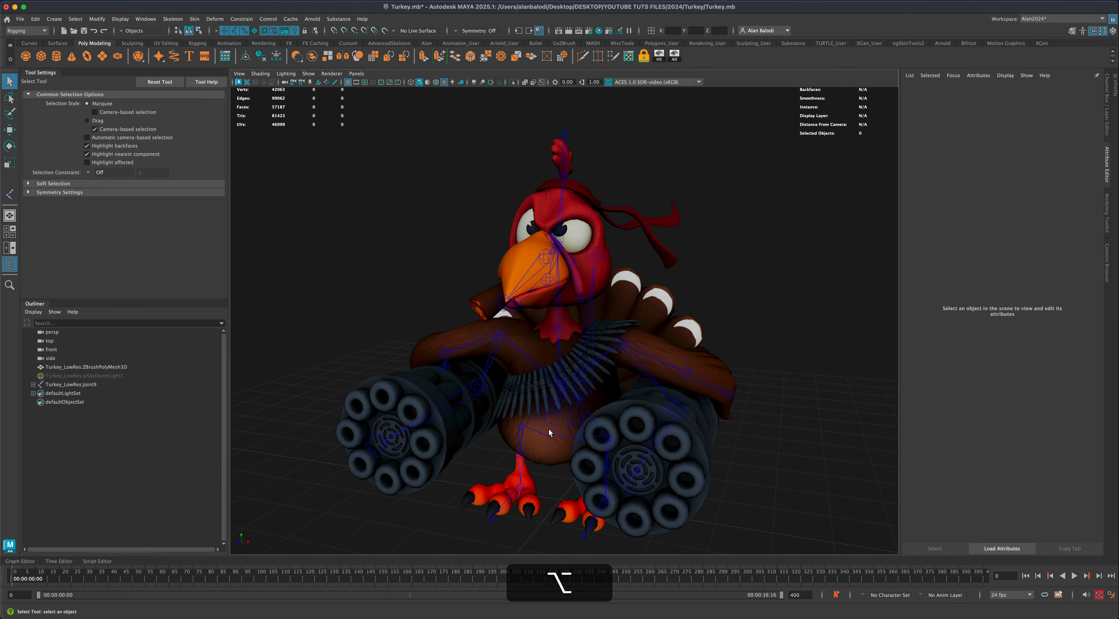
{"action": "left_click", "coordinate": [571, 416]}
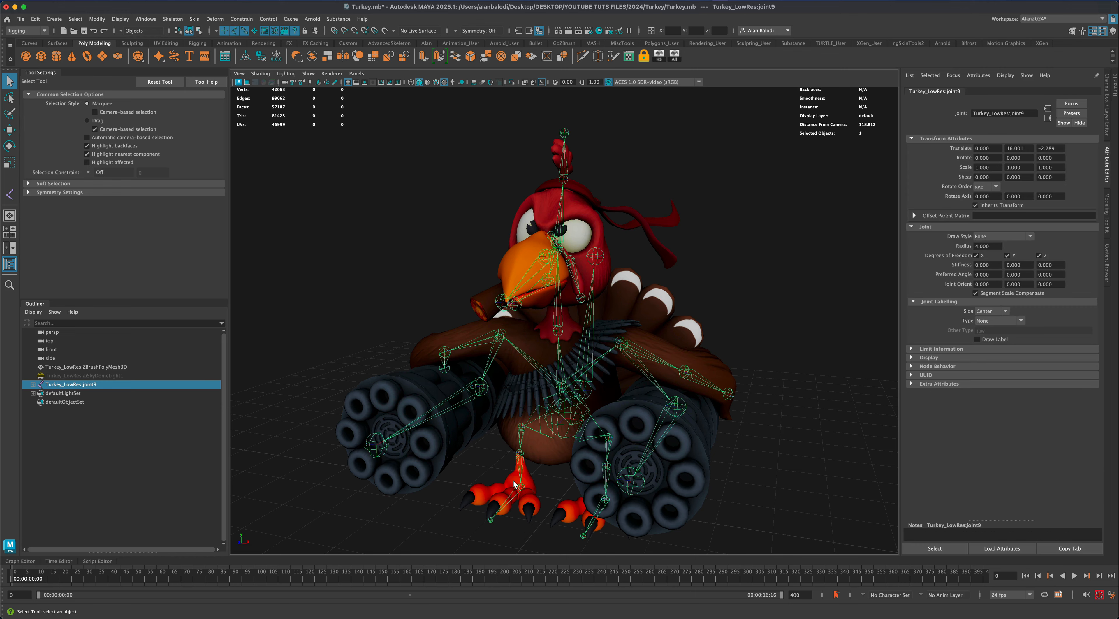
{"action": "left_click_drag", "start_coordinate": [513, 481], "coordinate": [442, 502], "text": "alt"}
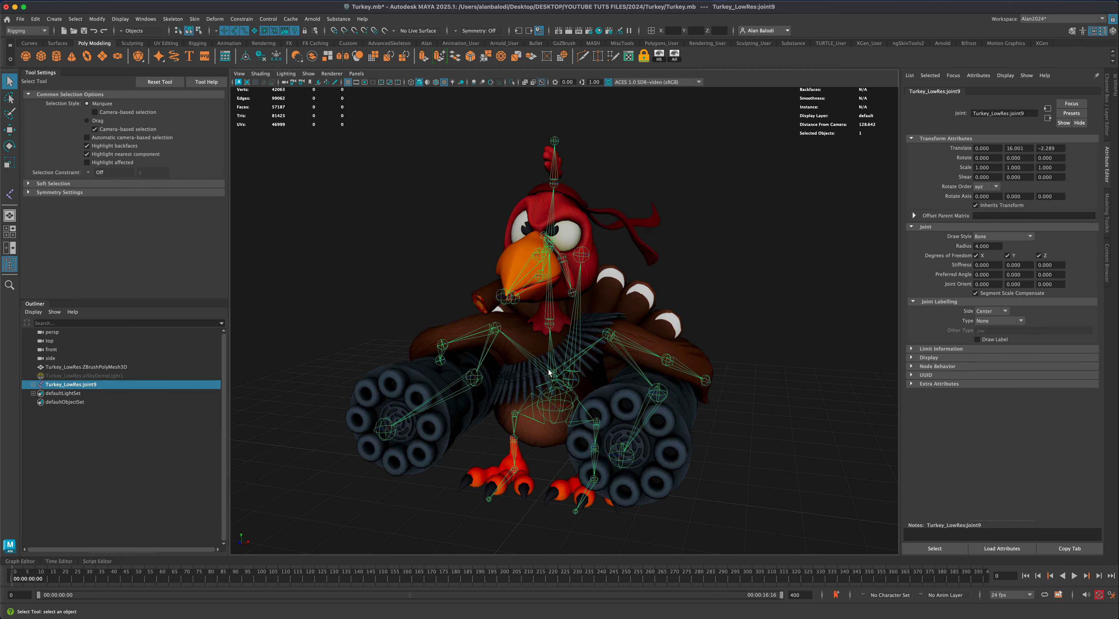
{"action": "left_click_drag", "start_coordinate": [753, 439], "coordinate": [768, 433], "text": "alt"}
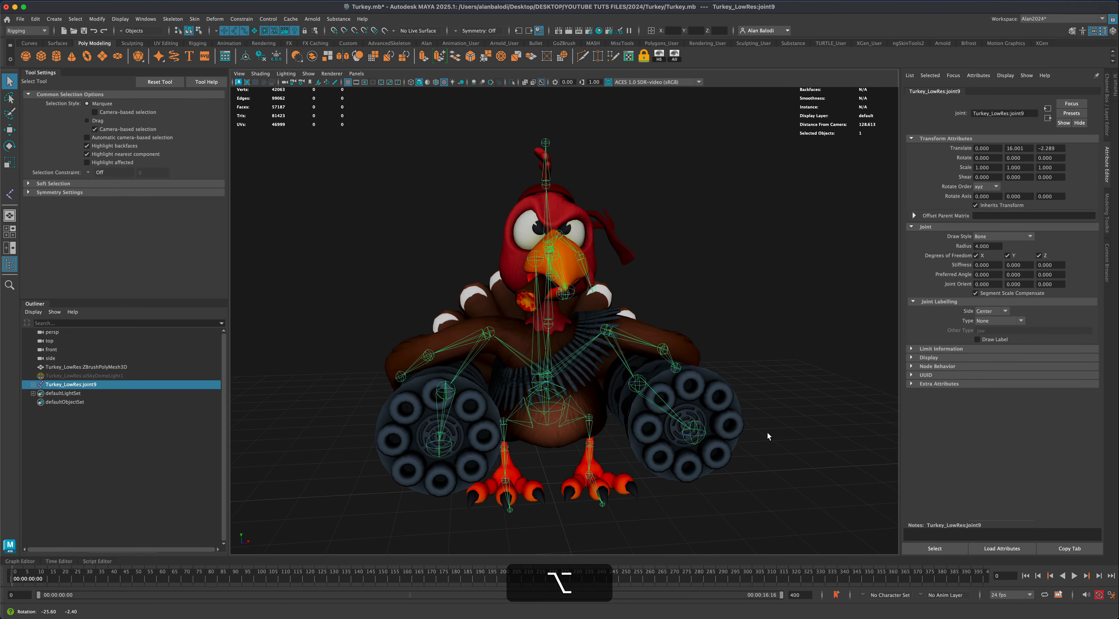
{"action": "mouse_move", "coordinate": [721, 481]}
{"action": "left_mouse_down", "text": "alt"}
{"action": "mouse_move", "coordinate": [722, 472]}
{"action": "mouse_move", "coordinate": [704, 481]}
{"action": "mouse_move", "coordinate": [720, 480]}
{"action": "left_mouse_up", "text": "alt"}
{"action": "left_click", "coordinate": [675, 286]}
{"action": "left_click_drag", "start_coordinate": [676, 285], "coordinate": [572, 409], "text": "alt"}
{"action": "left_click", "coordinate": [560, 385]}
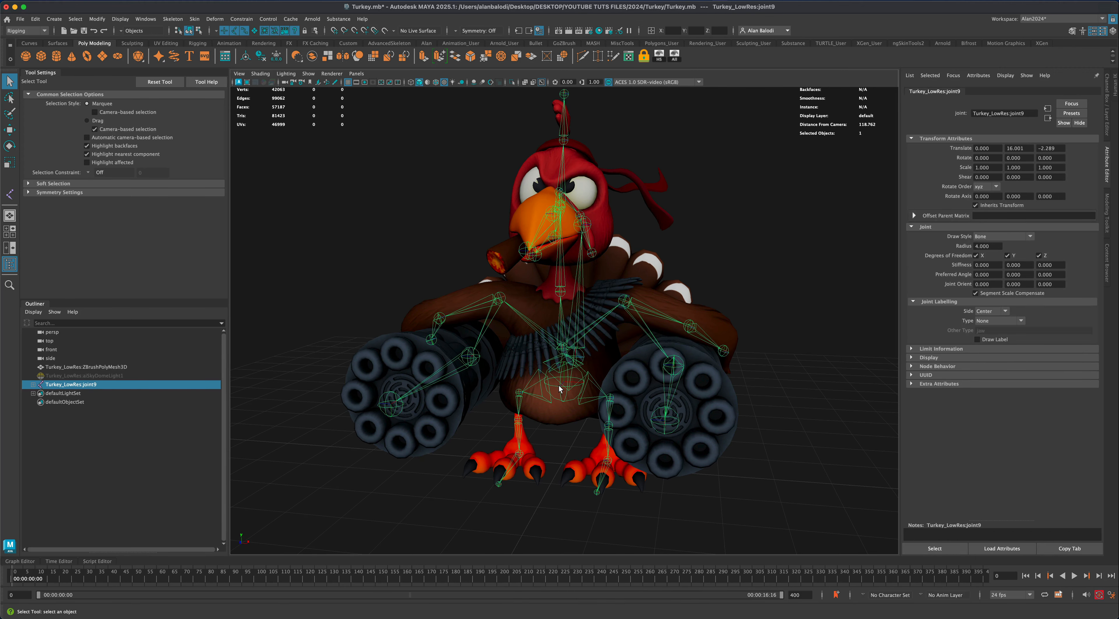
{"action": "left_click_drag", "start_coordinate": [557, 427], "coordinate": [526, 454], "text": "alt"}
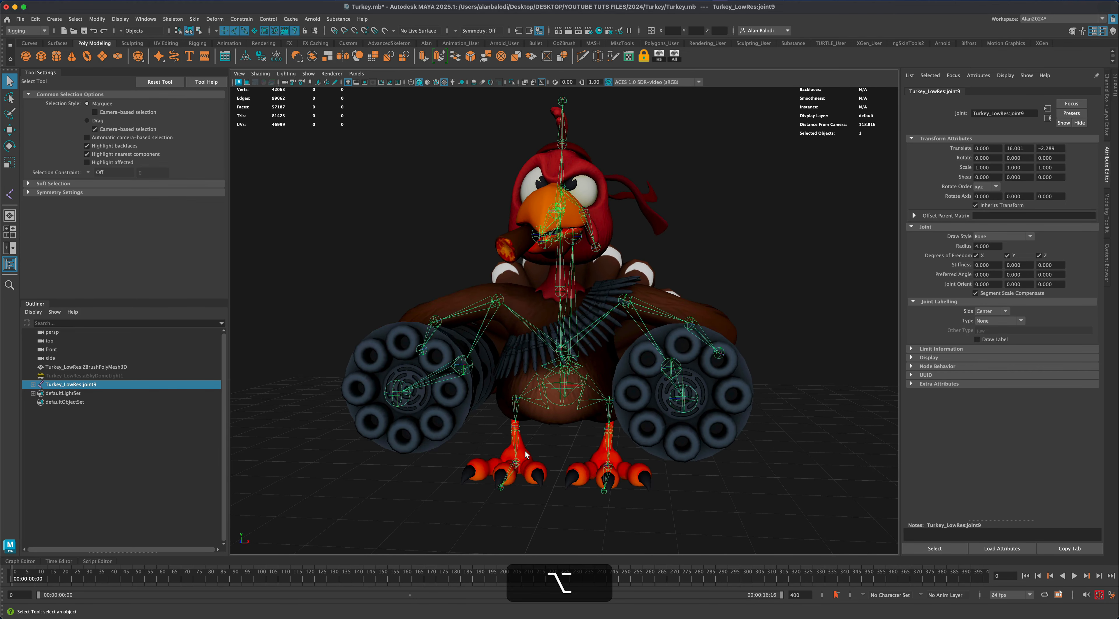
{"action": "left_click_drag", "start_coordinate": [609, 466], "coordinate": [540, 420], "text": "alt"}
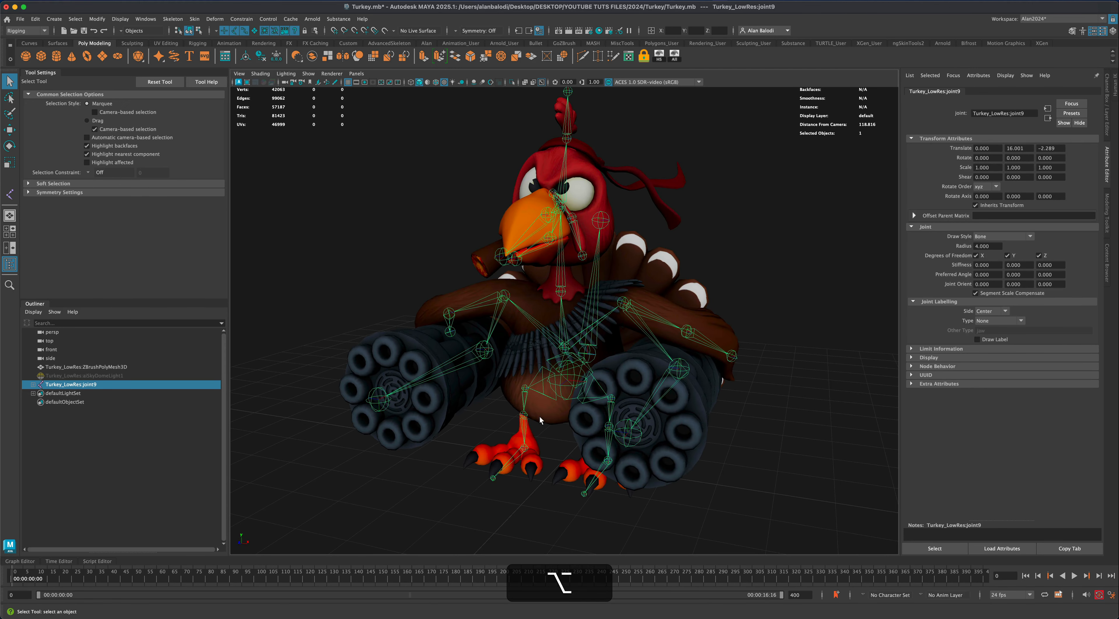
Try lowering the root joint in Y to test how the legs follow, and undo each move
{"action": "left_click", "coordinate": [10, 130]}
{"action": "left_click_drag", "start_coordinate": [550, 374], "coordinate": [529, 417], "text": "alt"}
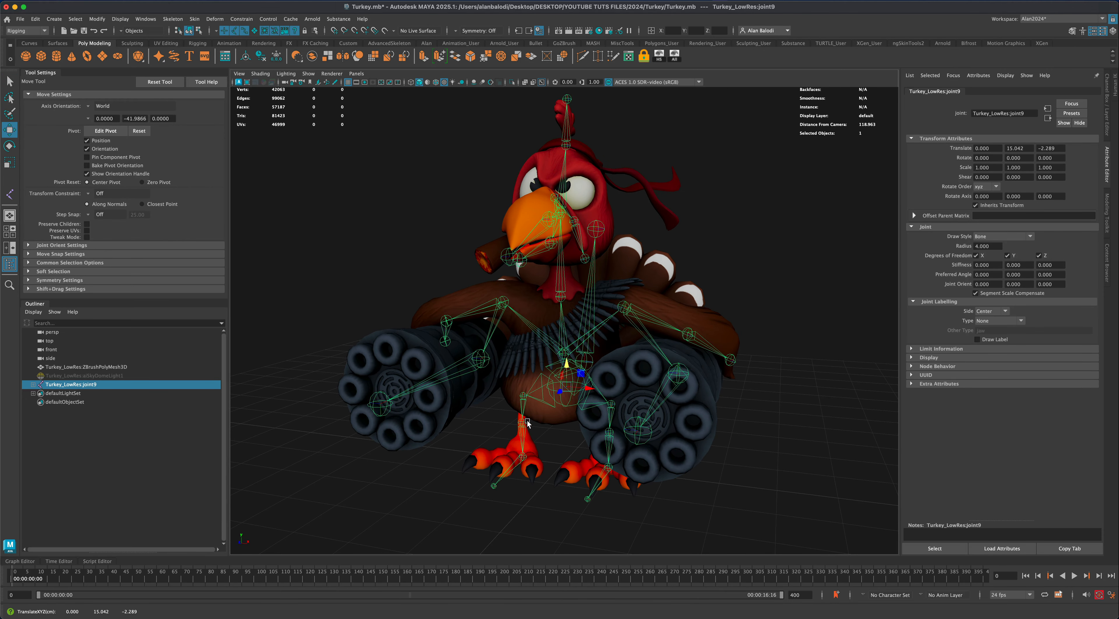
{"action": "key", "text": "super+z"}
{"action": "key", "text": "alt+super+z"}
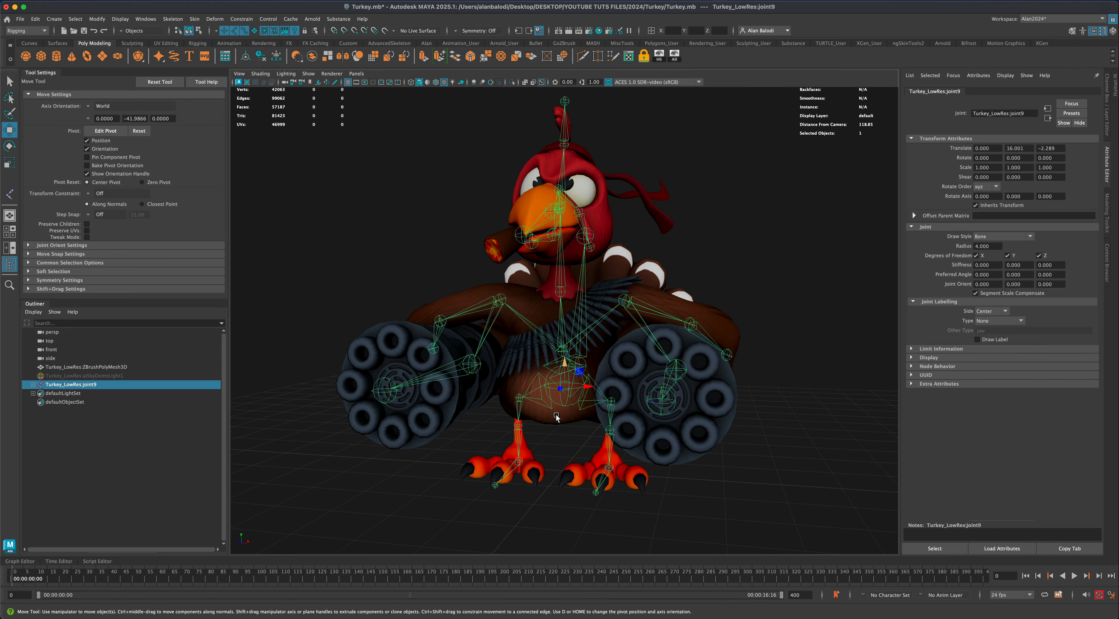
{"action": "right_click_drag", "start_coordinate": [556, 416], "coordinate": [559, 450], "text": "alt"}
{"action": "middle_click_drag", "start_coordinate": [552, 432], "coordinate": [553, 388], "text": "alt"}
{"action": "left_click_drag", "start_coordinate": [562, 347], "coordinate": [556, 376]}
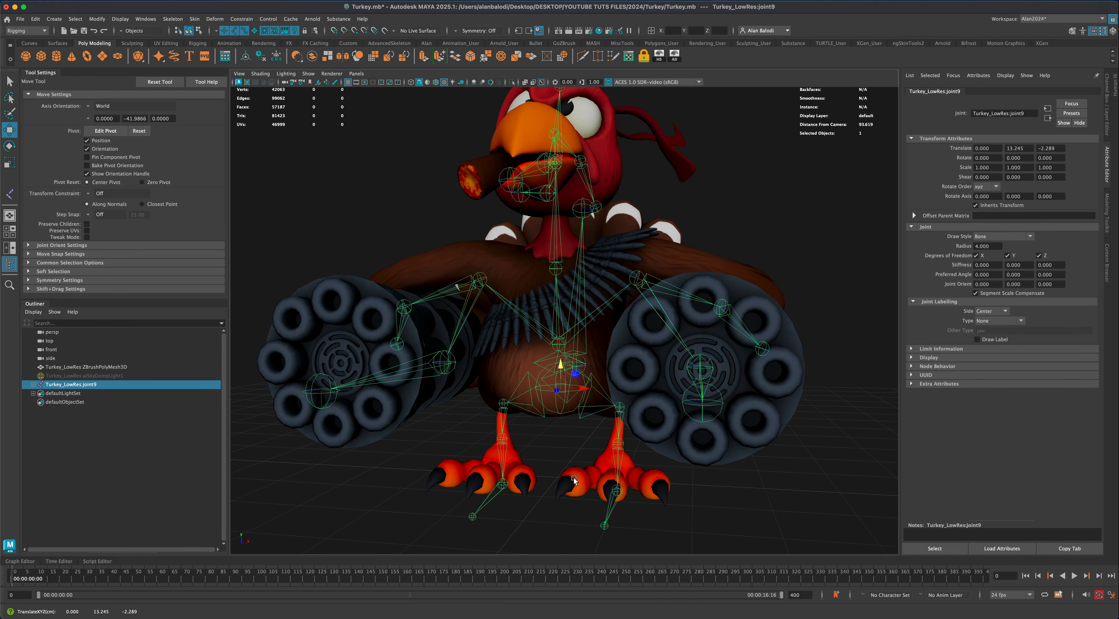
{"action": "mouse_move", "coordinate": [533, 501]}
{"action": "left_mouse_down", "text": "alt"}
{"action": "mouse_move", "coordinate": [537, 520]}
{"action": "mouse_move", "coordinate": [520, 507]}
{"action": "mouse_move", "coordinate": [517, 519]}
{"action": "mouse_move", "coordinate": [523, 512]}
{"action": "left_mouse_up", "text": "alt"}
{"action": "key", "text": "super+z"}
{"action": "scroll", "coordinate": [531, 420], "scroll_direction": "down", "scroll_amount": 3}
{"action": "left_click_drag", "start_coordinate": [529, 422], "coordinate": [498, 421], "text": "alt"}
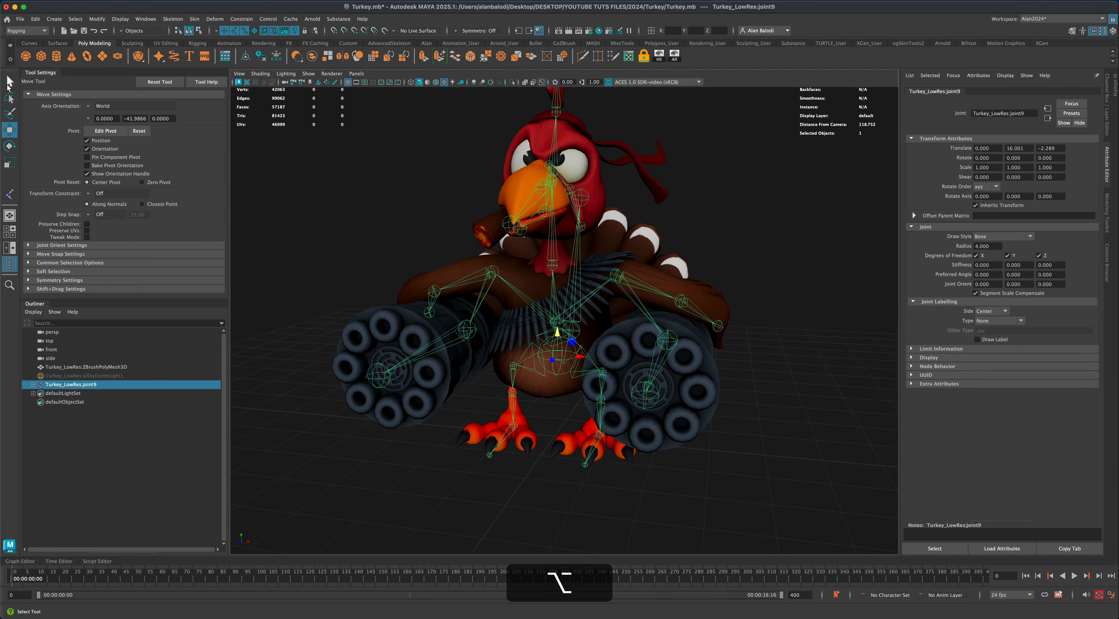
Clear the selection and create an IK handle from the left hip joint to the left ankle joint with Sticky enabled
{"action": "left_click", "coordinate": [9, 82]}
{"action": "left_click", "coordinate": [311, 279]}
{"action": "right_click_drag", "start_coordinate": [486, 440], "coordinate": [558, 427], "text": "alt"}
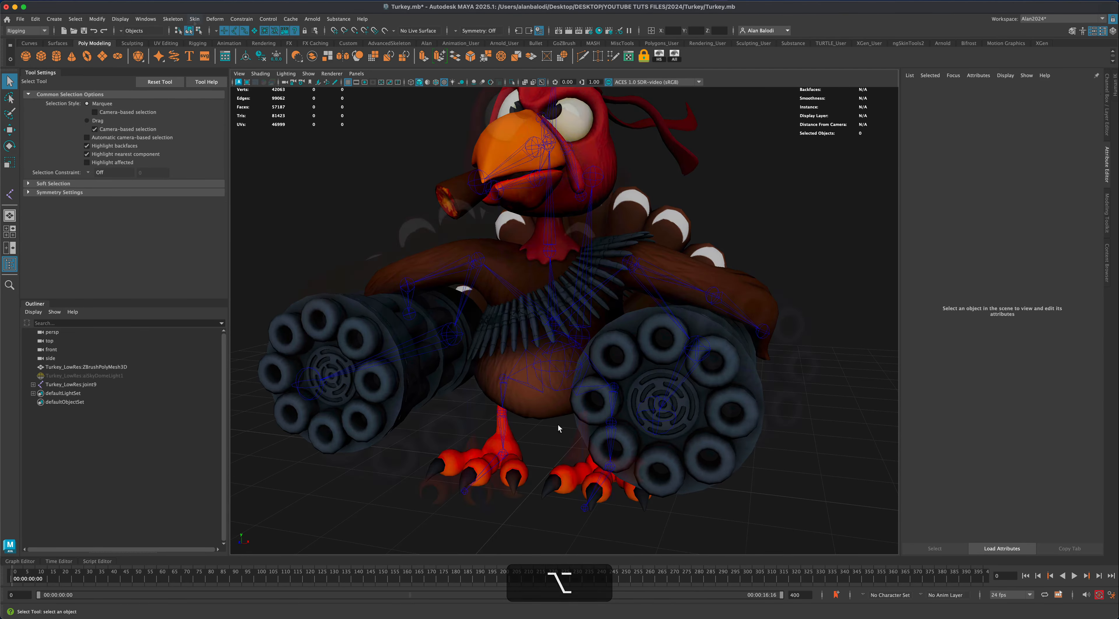
{"action": "left_click_drag", "start_coordinate": [558, 427], "coordinate": [622, 430], "text": "alt"}
{"action": "left_click", "coordinate": [172, 19]}
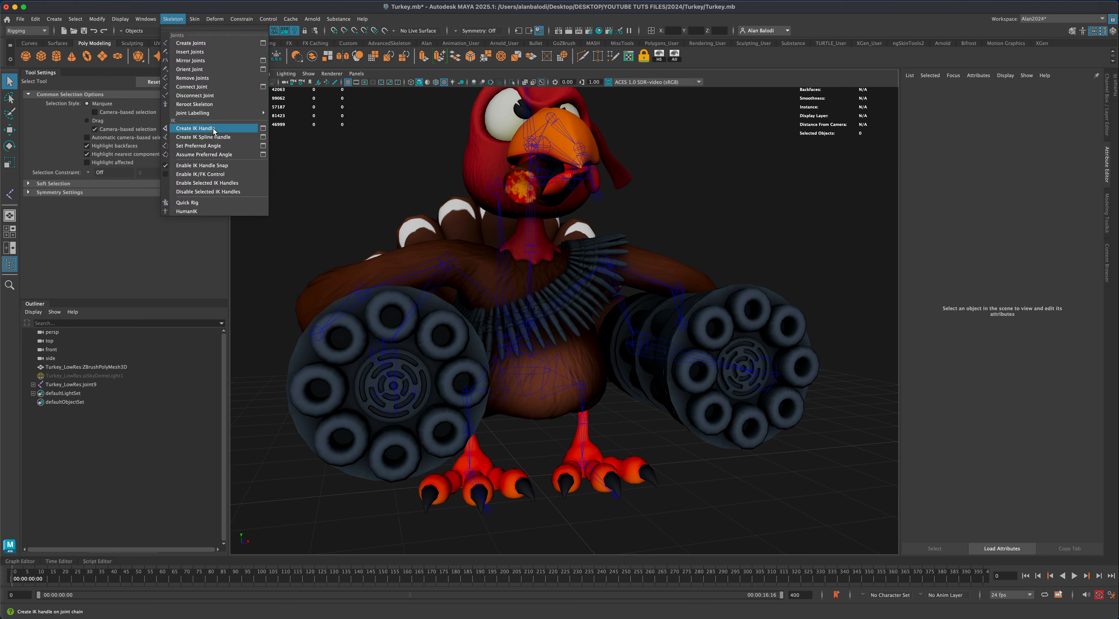
{"action": "left_click", "coordinate": [263, 130]}
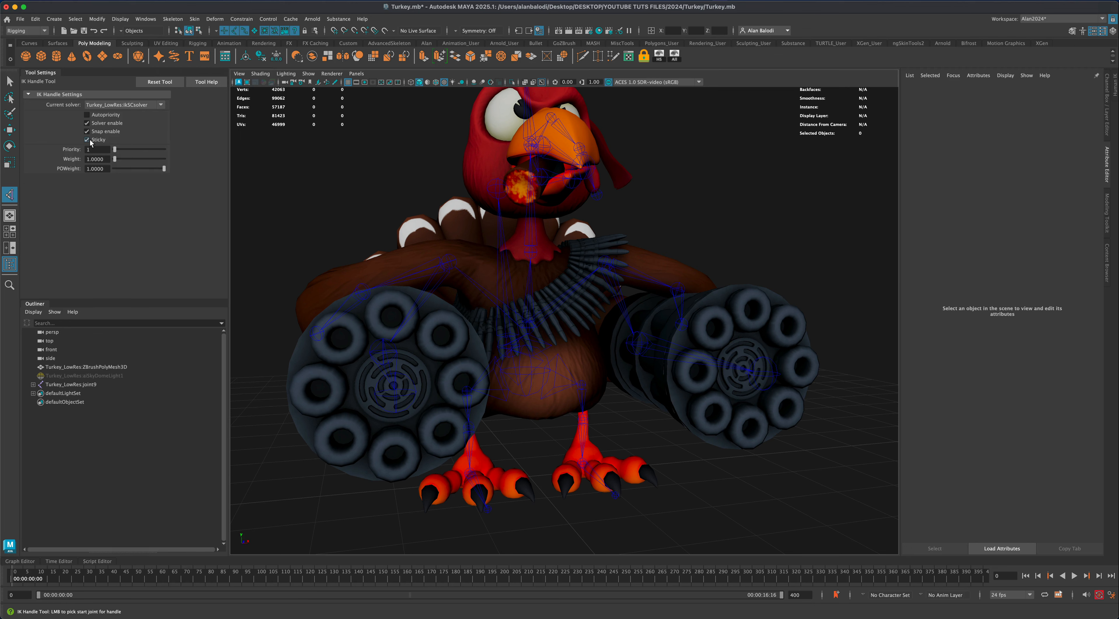
{"action": "scroll", "coordinate": [592, 322], "scroll_direction": "up", "scroll_amount": 3}
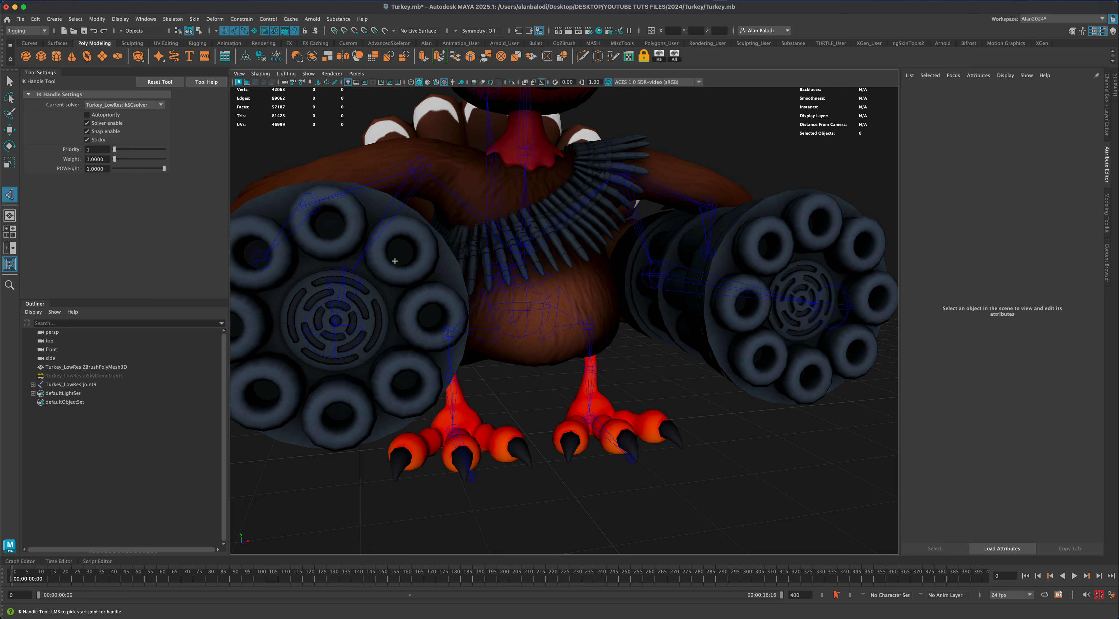
{"action": "left_click", "coordinate": [590, 325]}
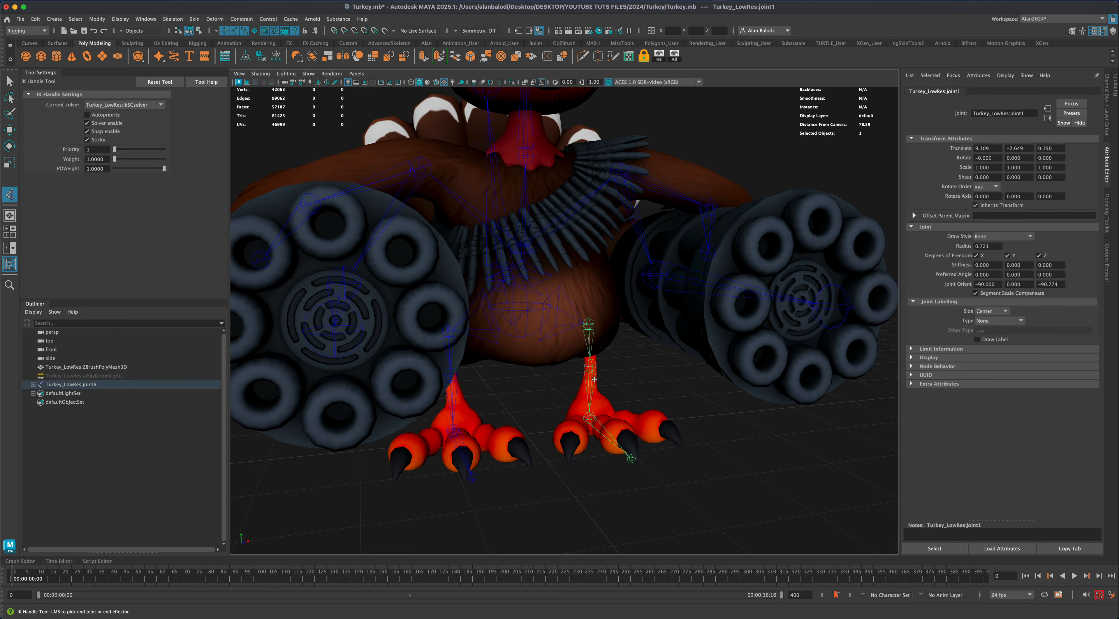
{"action": "left_click", "coordinate": [588, 416]}
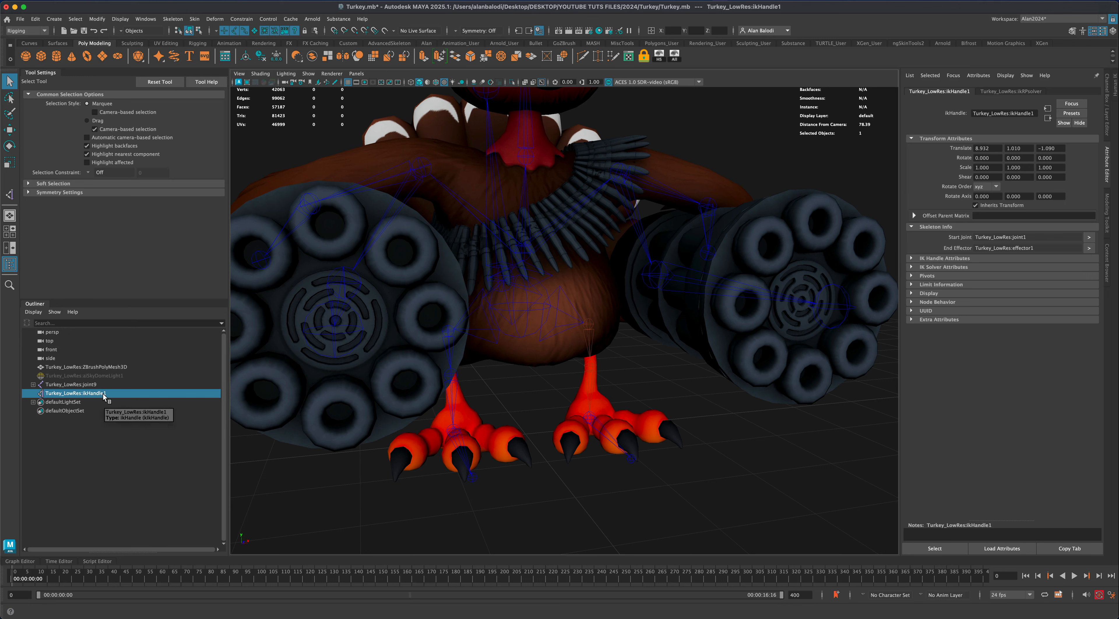
Try moving the left ankle's IK handle to test how the leg bends, and undo the move
{"action": "left_click", "coordinate": [10, 129]}
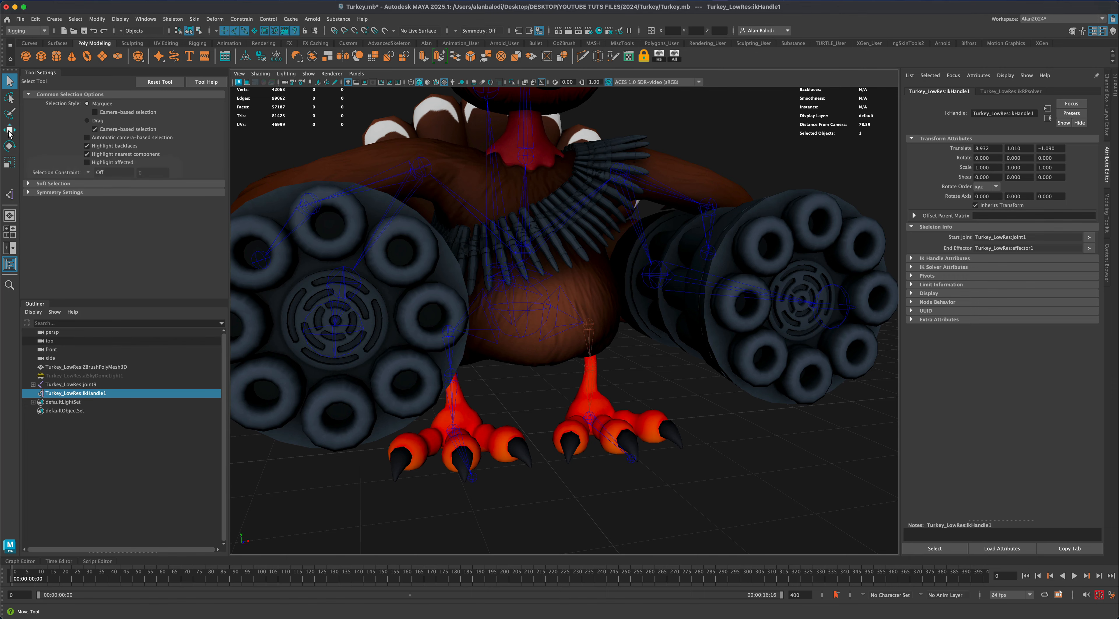
{"action": "left_click_drag", "start_coordinate": [537, 430], "coordinate": [507, 387], "text": "alt"}
{"action": "key", "text": "super+z"}
{"action": "key", "text": "alt+super+z"}
{"action": "left_click_drag", "start_coordinate": [364, 462], "coordinate": [437, 472], "text": "alt"}
{"action": "left_click_drag", "start_coordinate": [505, 498], "coordinate": [537, 512], "text": "alt"}
{"action": "scroll", "coordinate": [534, 512], "scroll_direction": "up", "scroll_amount": 3}
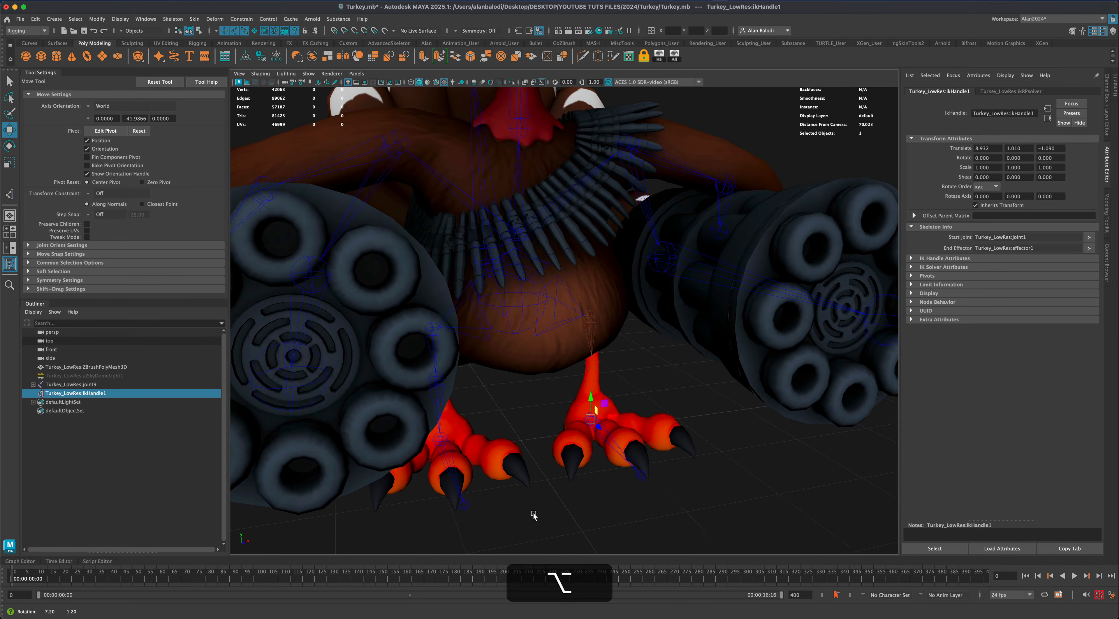
{"action": "scroll", "coordinate": [535, 402], "scroll_direction": "up", "scroll_amount": 3}
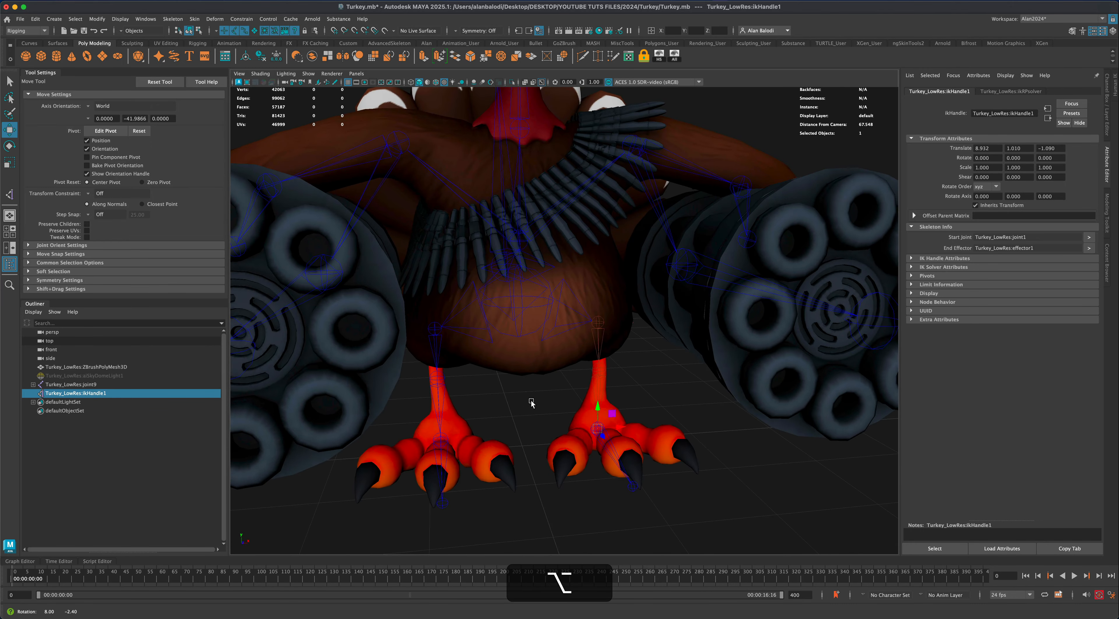
Try lowering the root joint to about 13.1 in Y to compare the IK leg with the other leg, and undo it
{"action": "left_click", "coordinate": [520, 337]}
{"action": "left_click_drag", "start_coordinate": [533, 388], "coordinate": [529, 387], "text": "alt"}
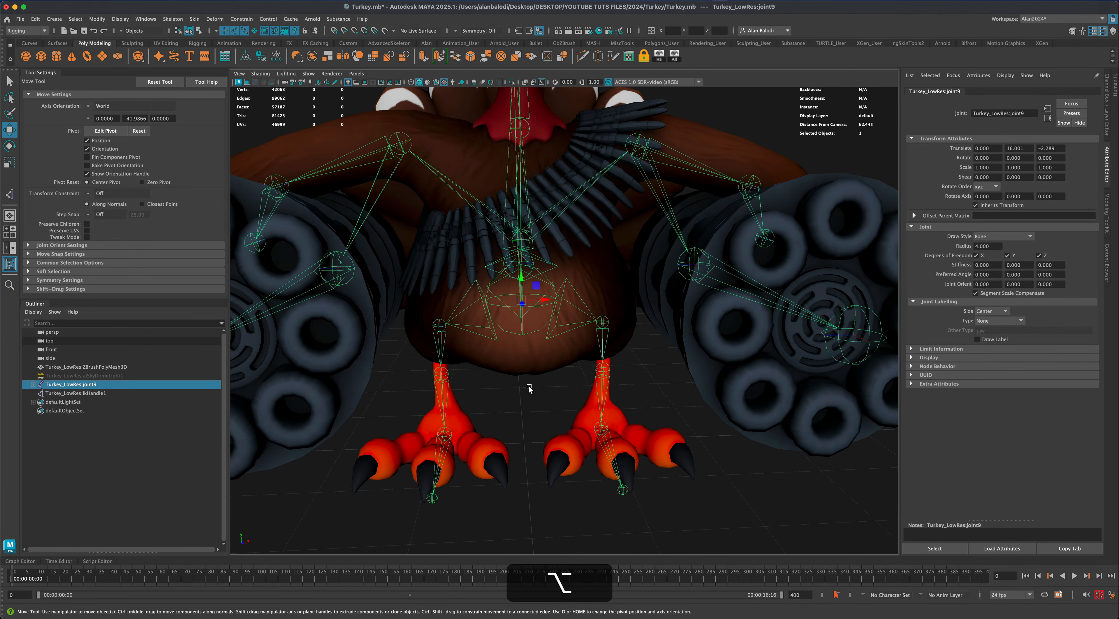
{"action": "left_click_drag", "start_coordinate": [525, 282], "coordinate": [532, 307]}
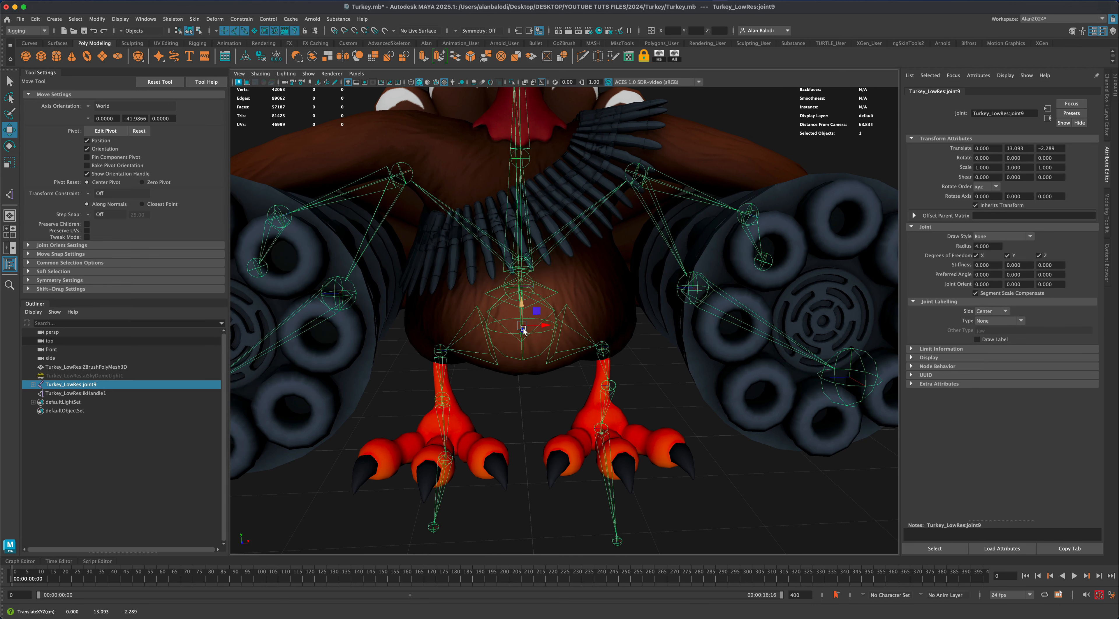
{"action": "key", "text": "super+z"}
Create a second IK handle running from the left ankle joint to the left toe joint
{"action": "left_click_drag", "start_coordinate": [597, 476], "coordinate": [550, 391], "text": "alt"}
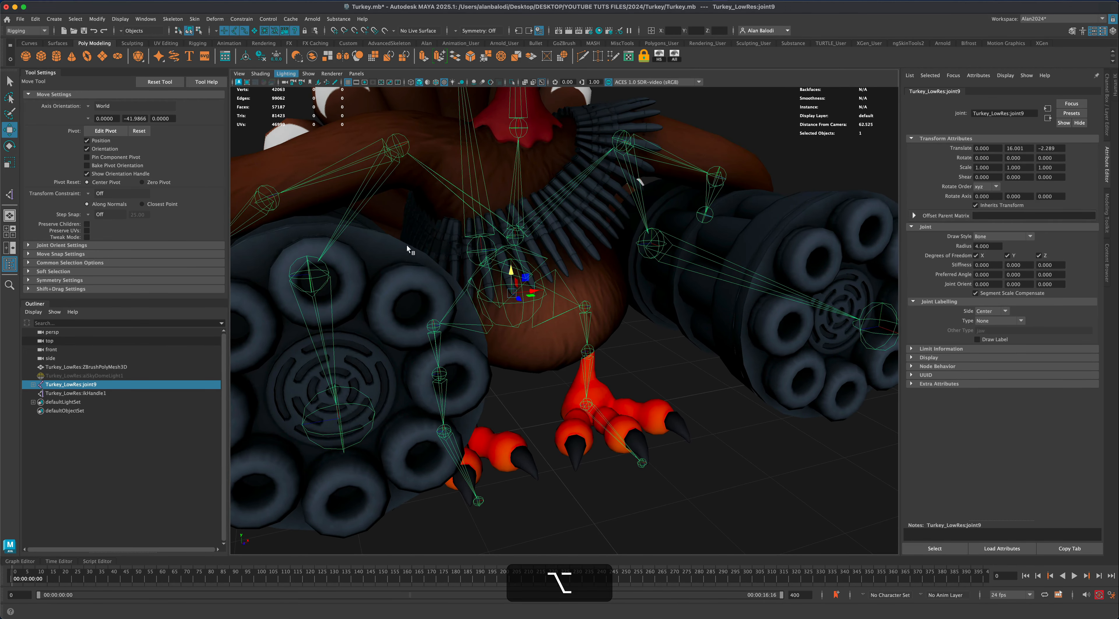
{"action": "left_click", "coordinate": [176, 21]}
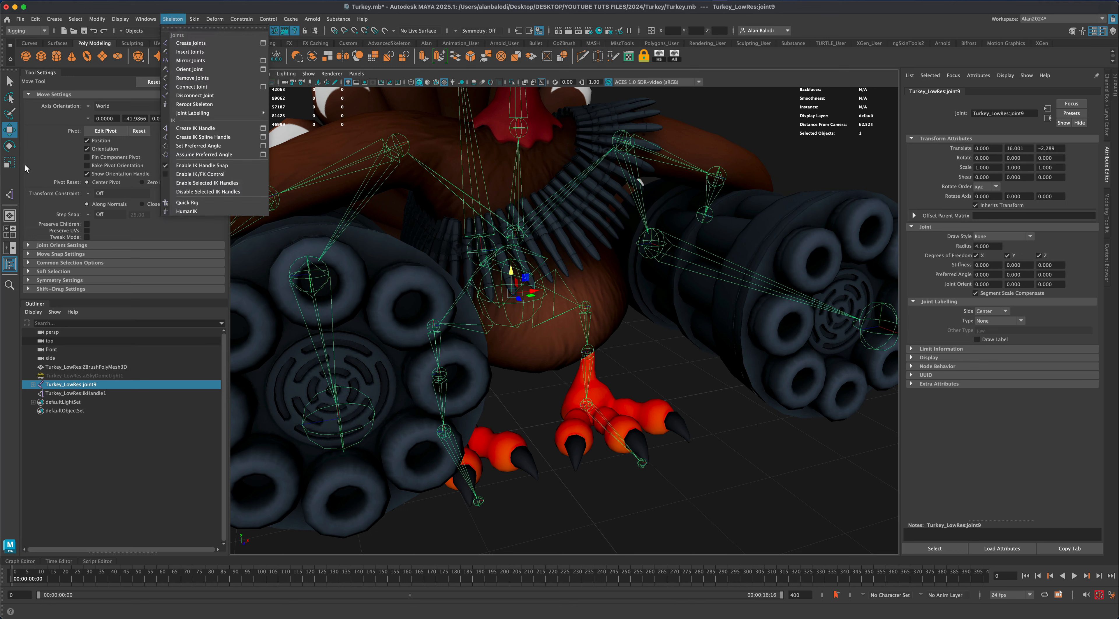
{"action": "left_click", "coordinate": [5, 312]}
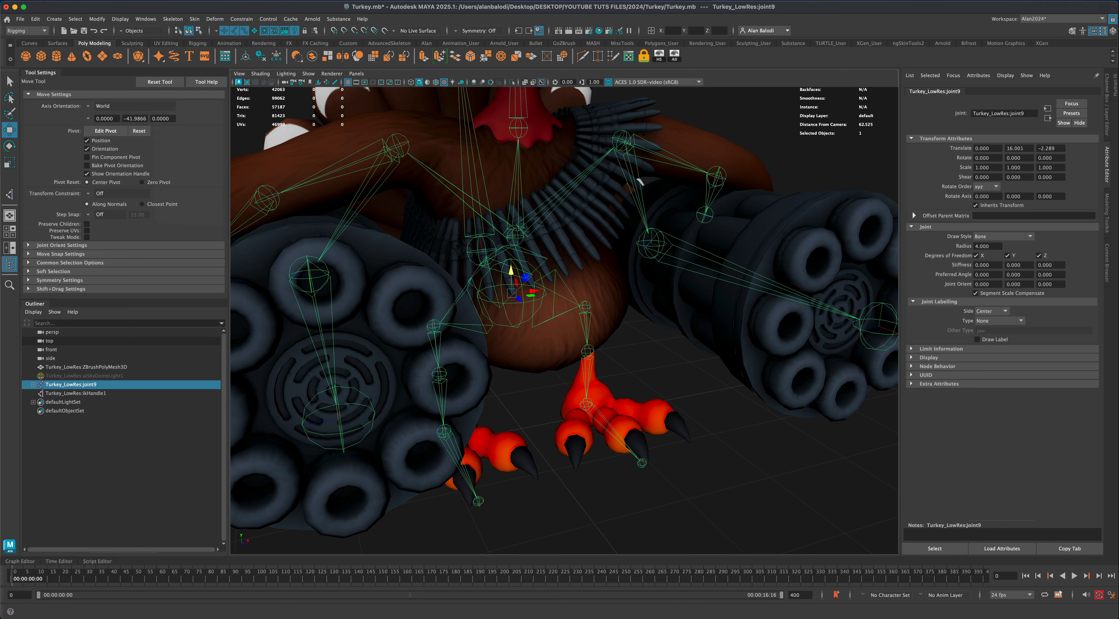
{"action": "left_click", "coordinate": [10, 196]}
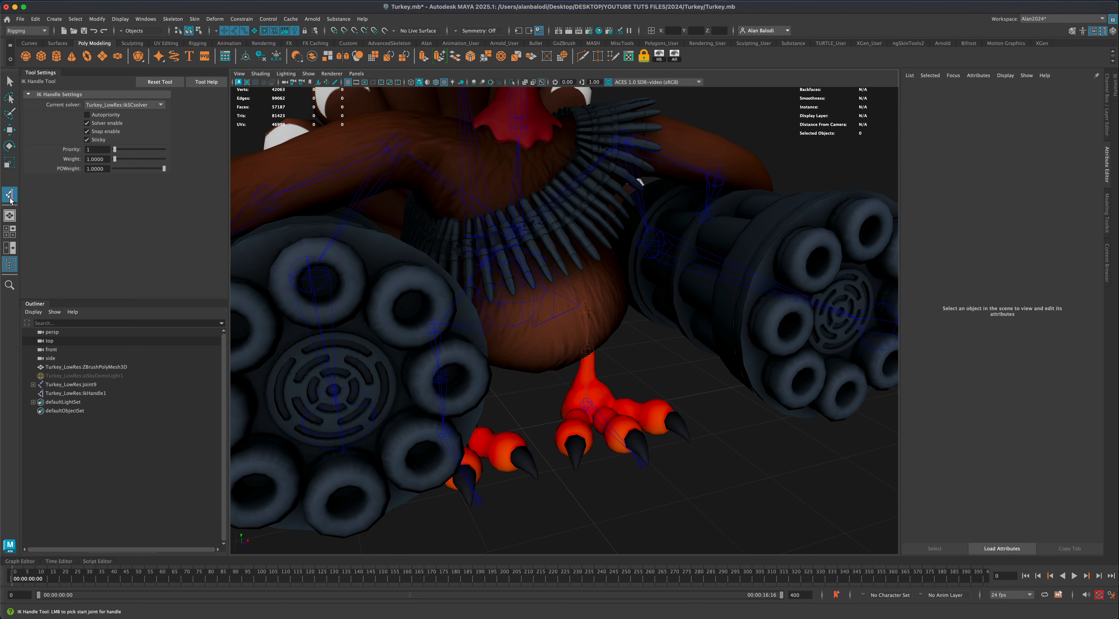
{"action": "left_click", "coordinate": [584, 403]}
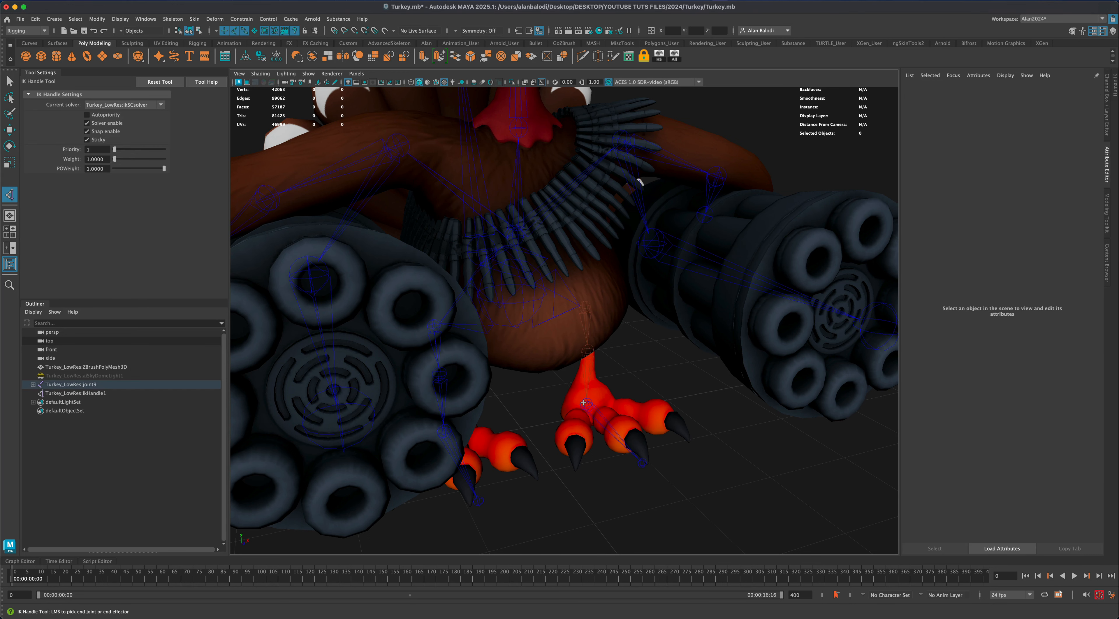
{"action": "left_click", "coordinate": [641, 464]}
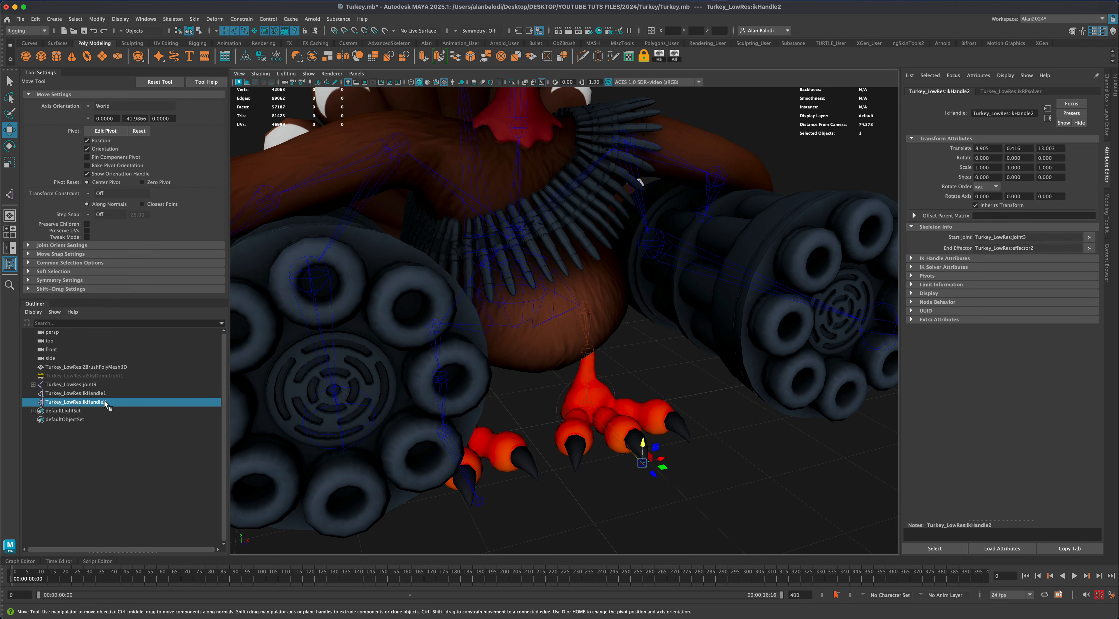
Try raising the left ankle and toe IK handles together to test lifting the whole foot, and undo the move
{"action": "left_click", "coordinate": [105, 394], "text": "shift"}
{"action": "left_click_drag", "start_coordinate": [548, 466], "coordinate": [522, 463], "text": "alt+shift"}
{"action": "left_click_drag", "start_coordinate": [602, 475], "coordinate": [532, 337], "text": "alt"}
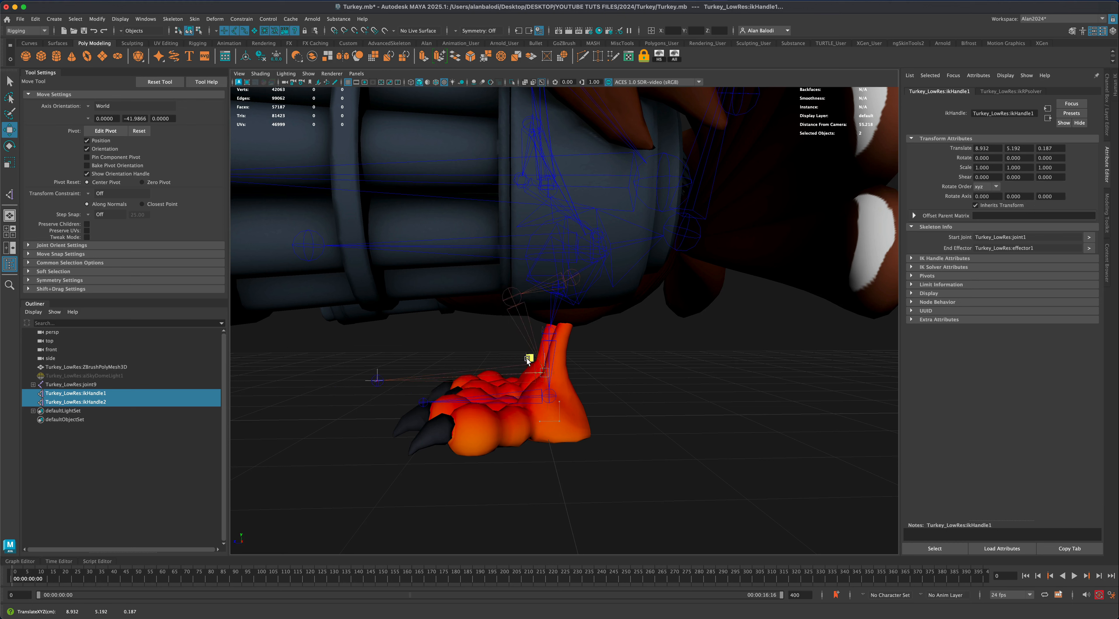
{"action": "key", "text": "super+z"}
Try raising only the left ankle's IK handle to about 8.4 in Y to test the heel lift, and undo it
{"action": "left_click", "coordinate": [122, 394]}
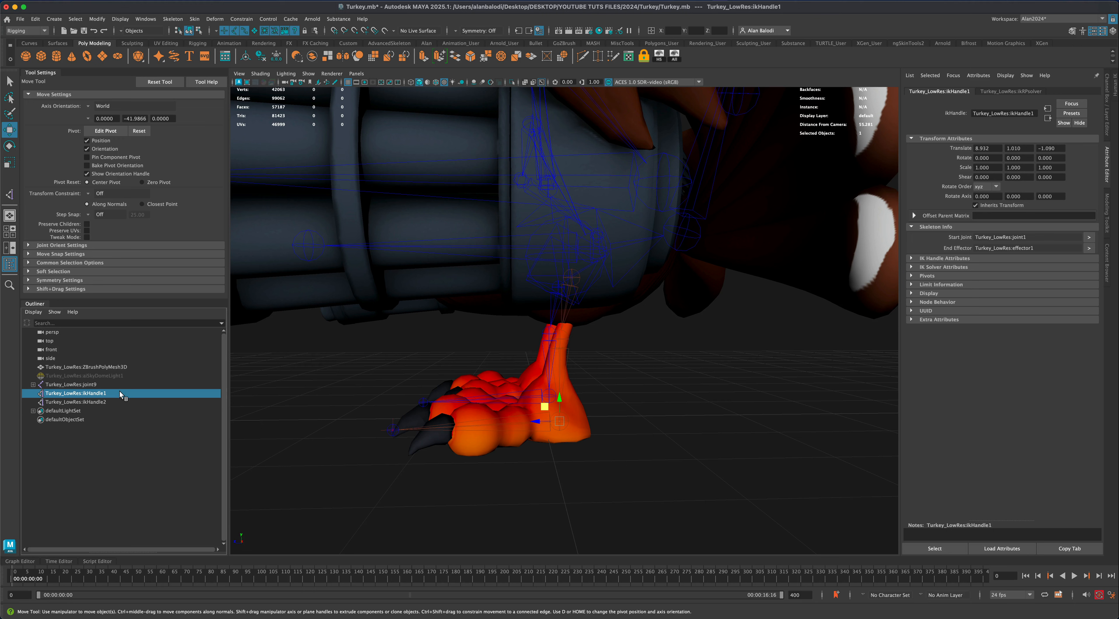
{"action": "left_click_drag", "start_coordinate": [561, 402], "coordinate": [563, 378]}
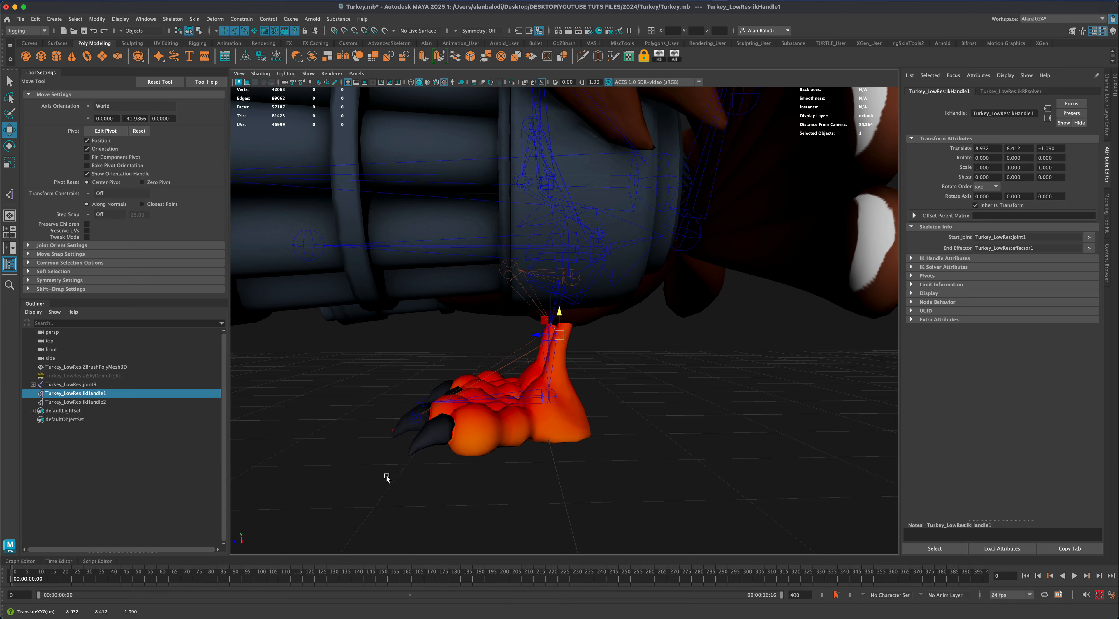
{"action": "key", "text": "super+z"}
Try lowering the root joint in Y to test the left foot with both IK handles in place, and undo it
{"action": "left_click_drag", "start_coordinate": [365, 439], "coordinate": [532, 407], "text": "alt"}
{"action": "left_click", "coordinate": [527, 307]}
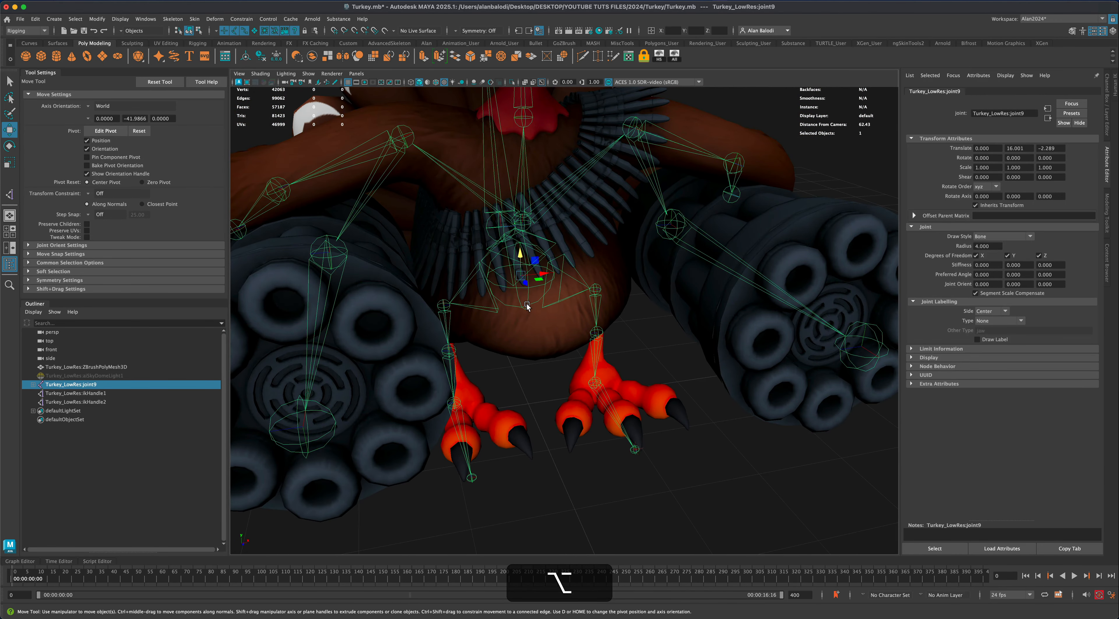
{"action": "left_click_drag", "start_coordinate": [521, 255], "coordinate": [540, 285]}
{"action": "key", "text": "super+z"}
{"action": "key", "text": "super+z"}
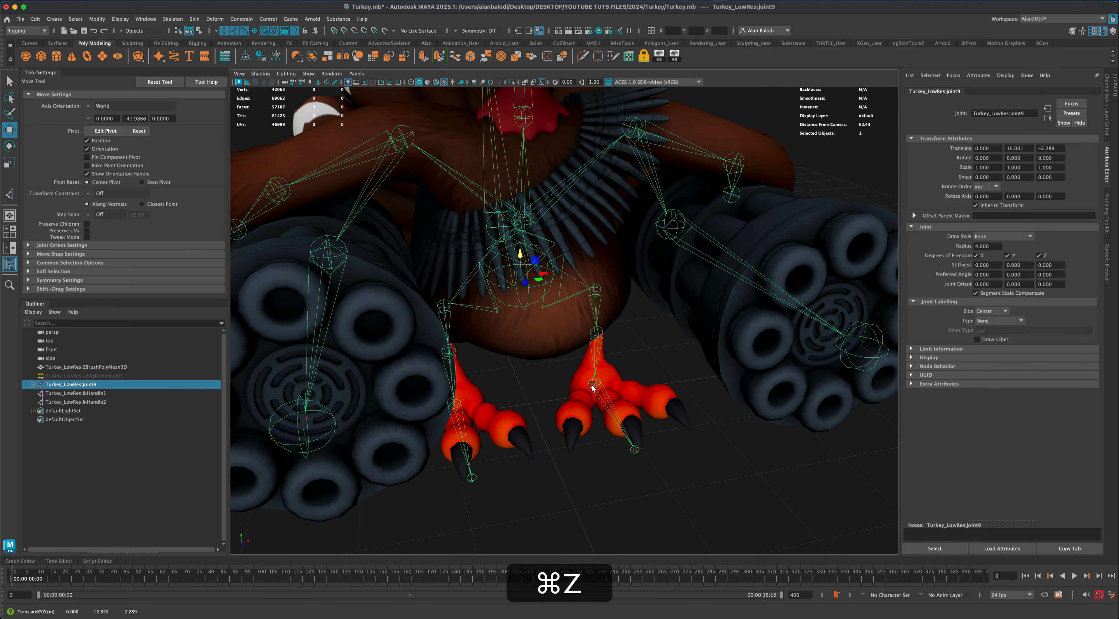
{"action": "key", "text": "alt+super+z"}
Clear the selection and create an IK handle from the right hip joint to the right ankle joint
{"action": "left_click_drag", "start_coordinate": [576, 489], "coordinate": [539, 495], "text": "alt"}
{"action": "mouse_move", "coordinate": [534, 404]}
{"action": "right_mouse_down", "text": "alt"}
{"action": "mouse_move", "coordinate": [521, 426]}
{"action": "mouse_move", "coordinate": [544, 392]}
{"action": "right_mouse_up", "text": "alt"}
{"action": "left_click", "coordinate": [441, 361]}
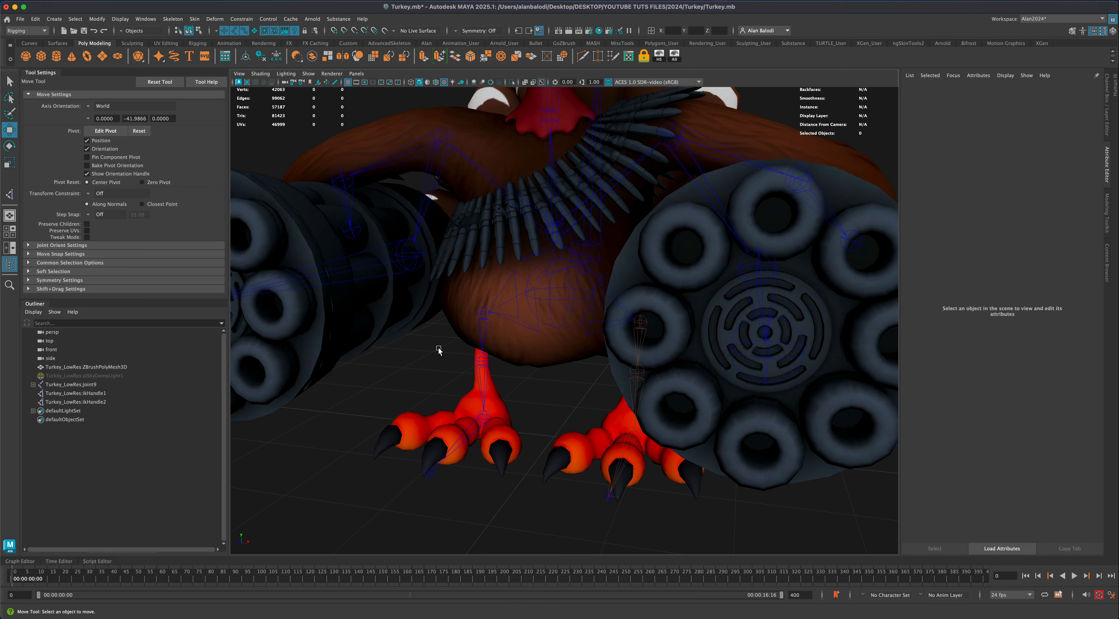
{"action": "left_click", "coordinate": [10, 195]}
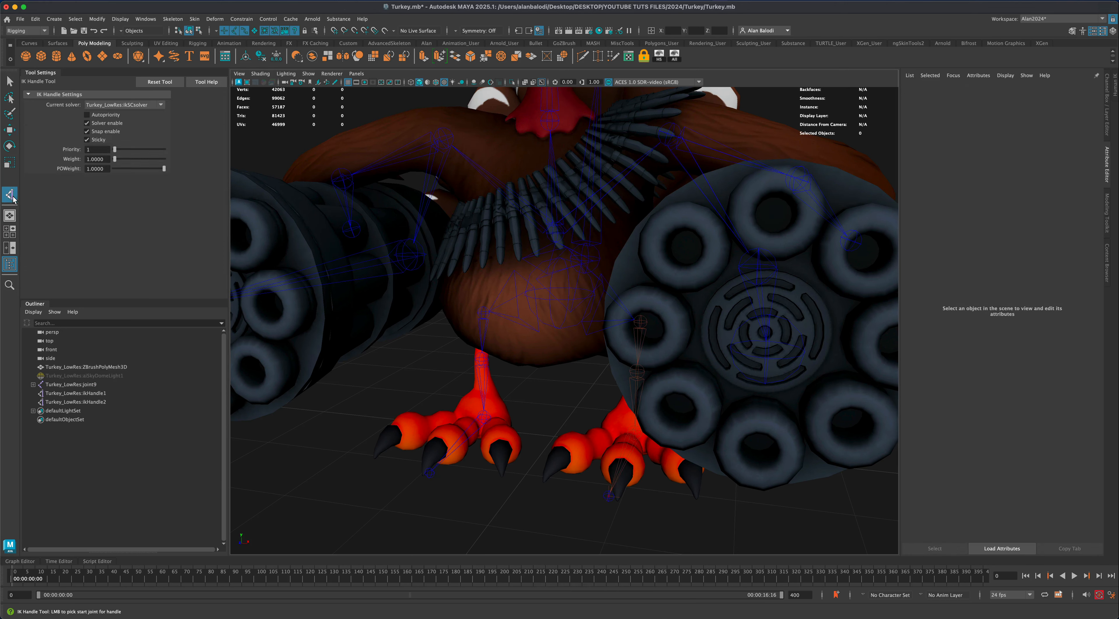
{"action": "left_click", "coordinate": [486, 312]}
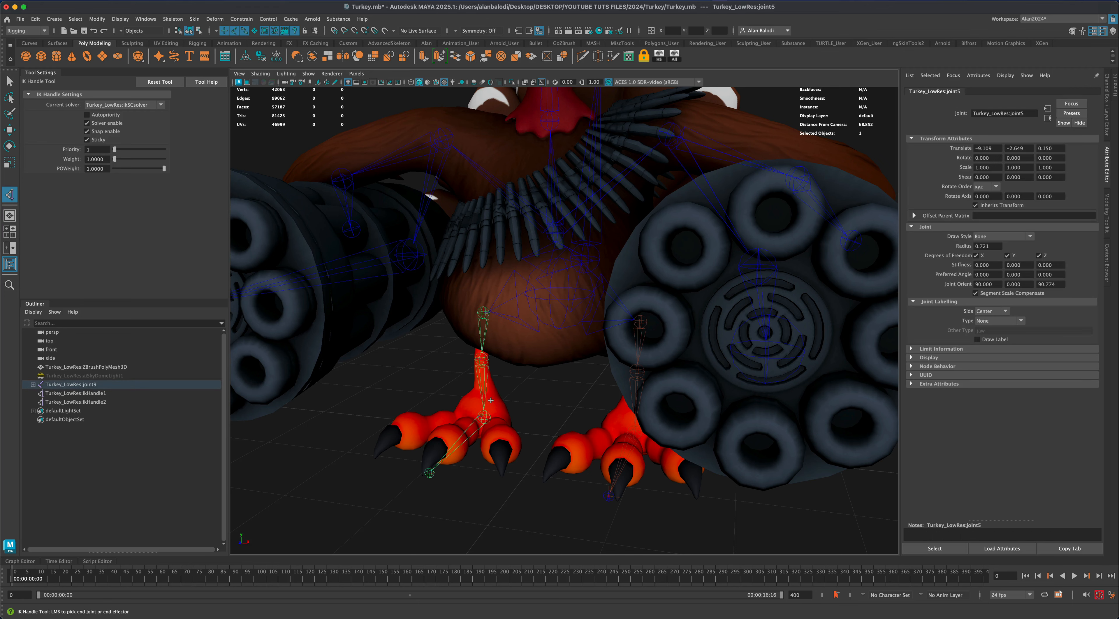
{"action": "left_click", "coordinate": [486, 416]}
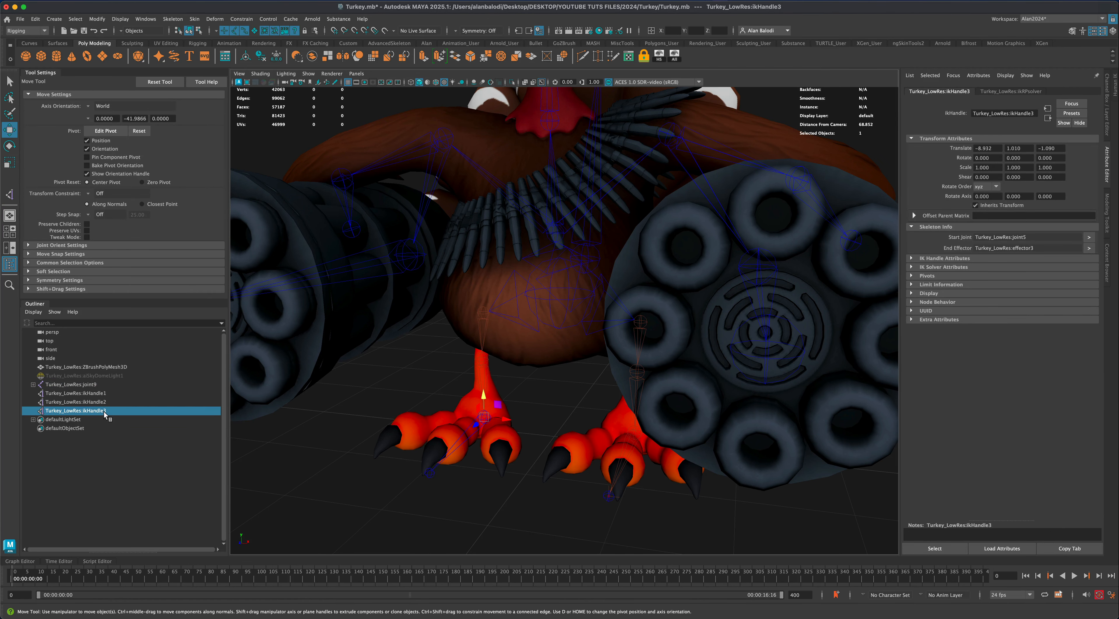
Create another IK handle running from the right ankle joint to the right toe joint
{"action": "left_click_drag", "start_coordinate": [440, 496], "coordinate": [441, 521], "text": "alt"}
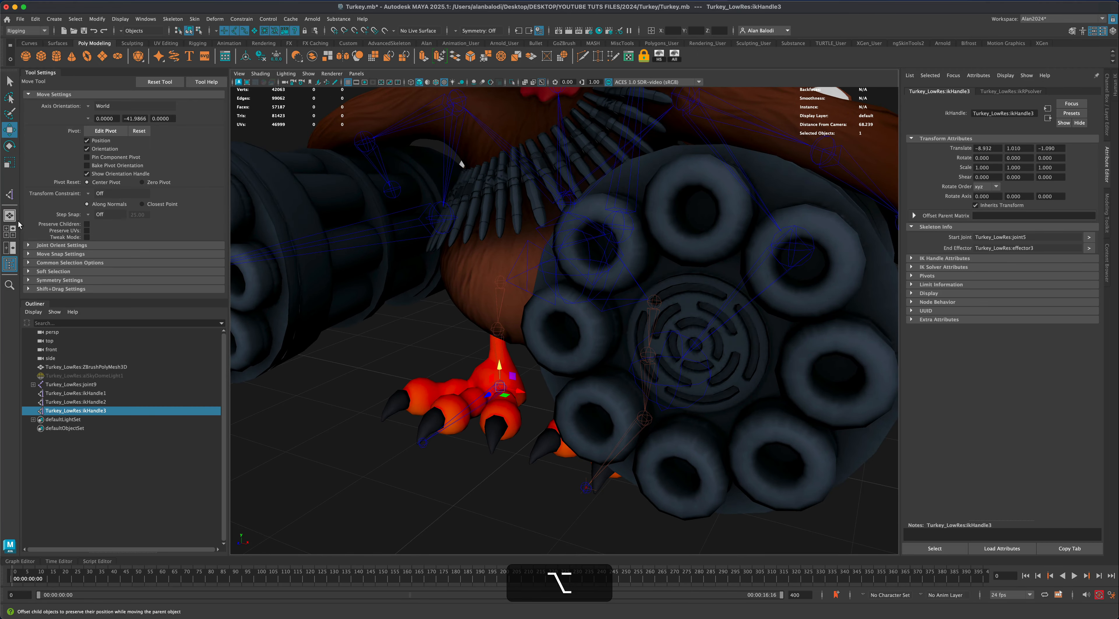
{"action": "left_click", "coordinate": [10, 194]}
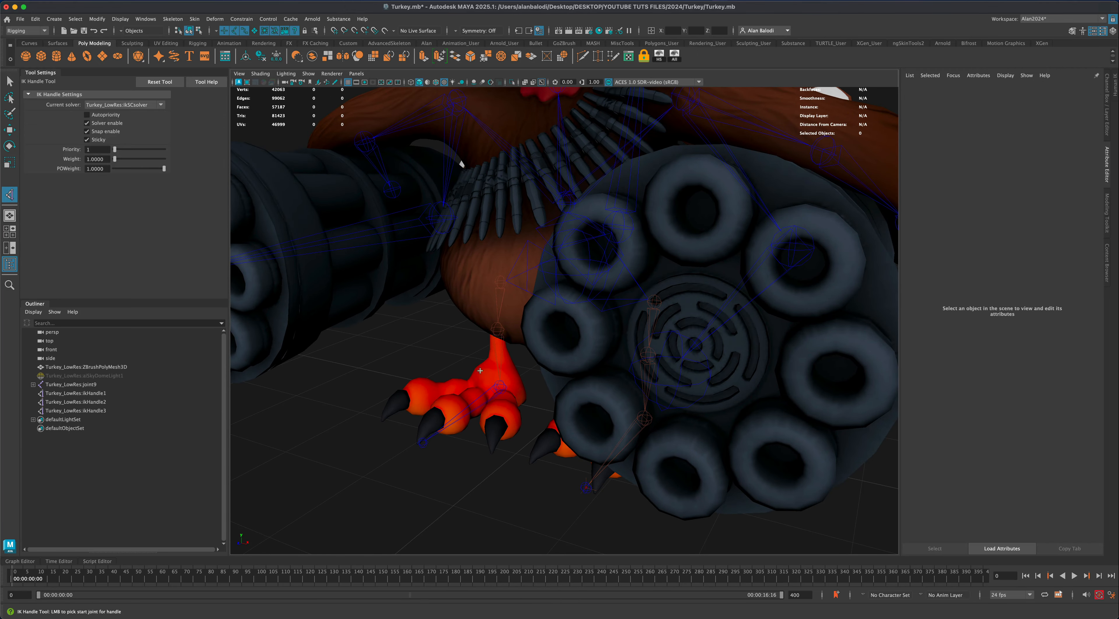
{"action": "left_click", "coordinate": [504, 386]}
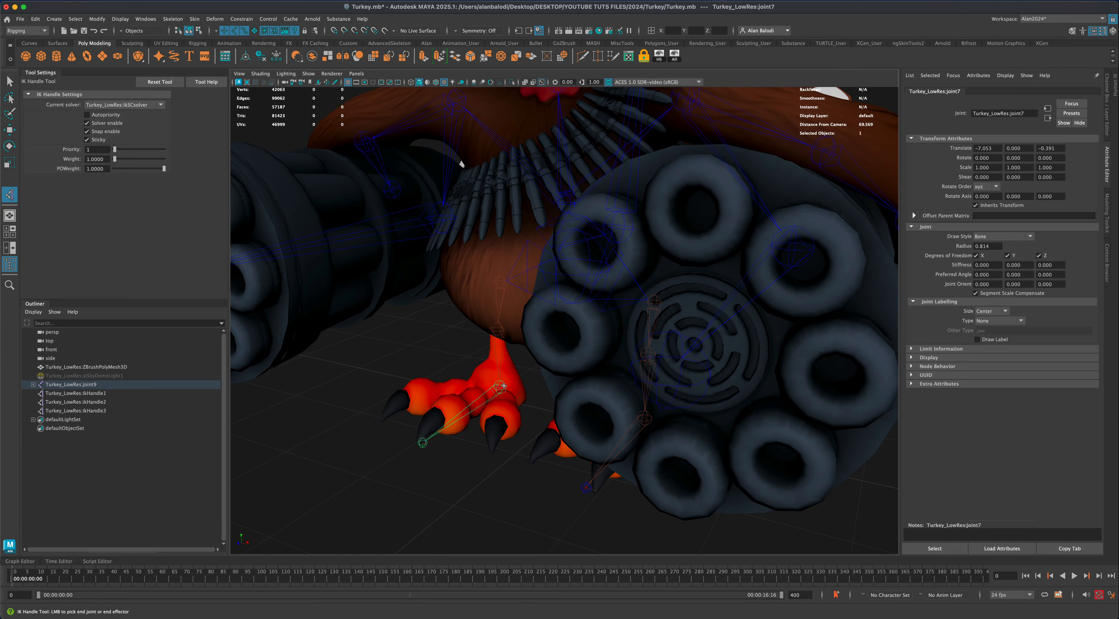
{"action": "left_click", "coordinate": [420, 444]}
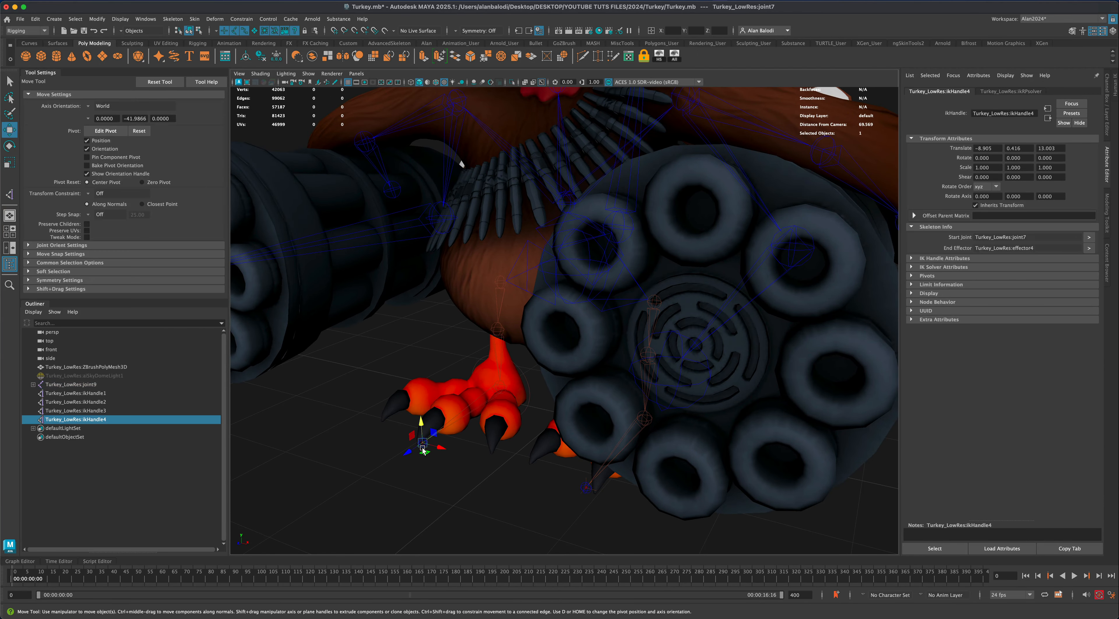
Rename the left ankle's IK handle as ikHandle1_LHeel
{"action": "left_click", "coordinate": [115, 393]}
{"action": "double_click", "coordinate": [118, 394]}
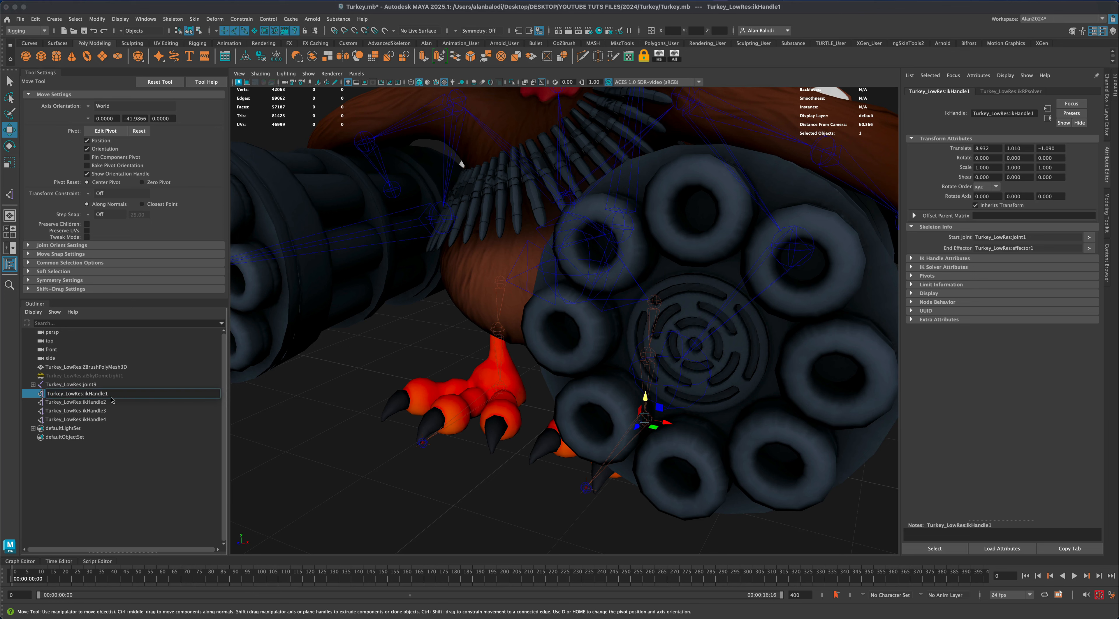
{"action": "type", "text": "_Heel"}
{"action": "key", "text": "BackSpace"}
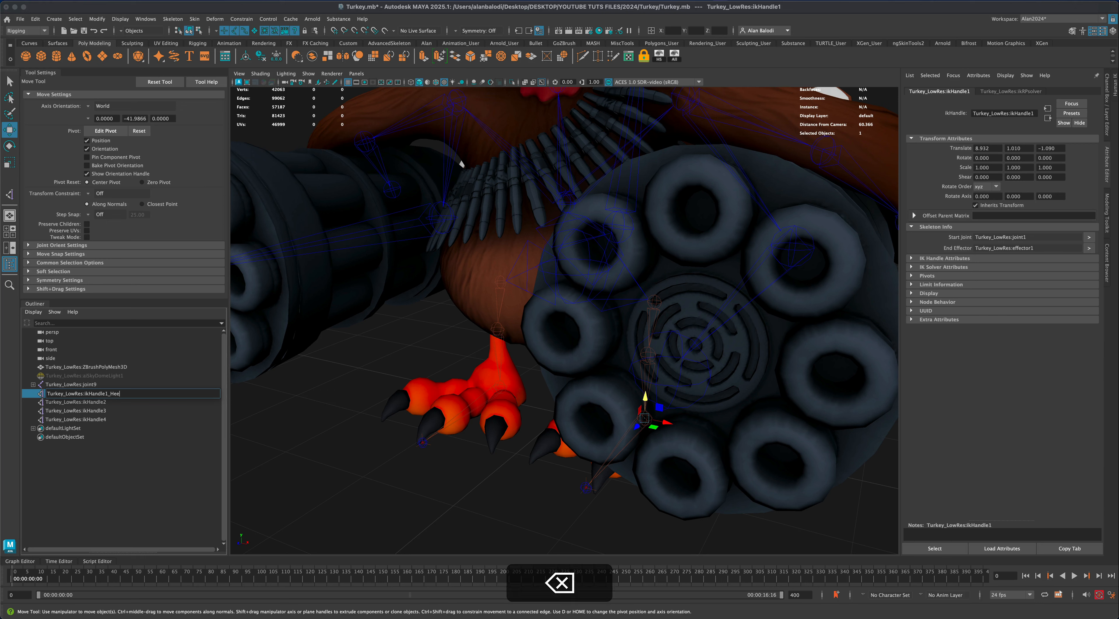
{"action": "type", "text": "LHeel"}
{"action": "key", "text": "Return"}
Rename the left toe's IK handle as ikHandle2_LFoot
{"action": "left_click", "coordinate": [110, 401]}
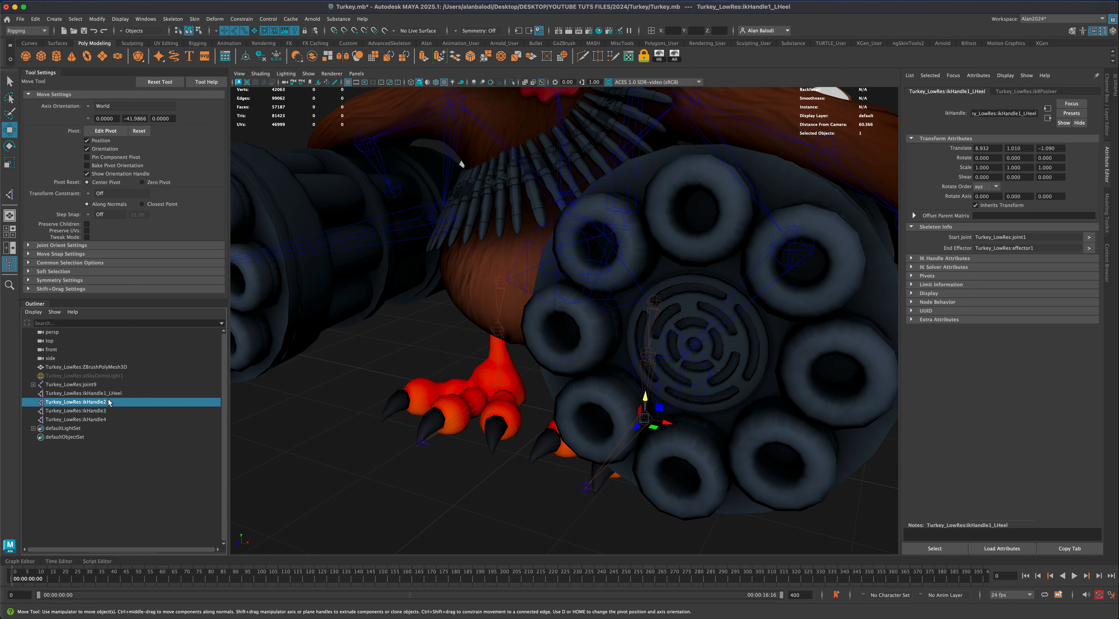
{"action": "double_click", "coordinate": [124, 402]}
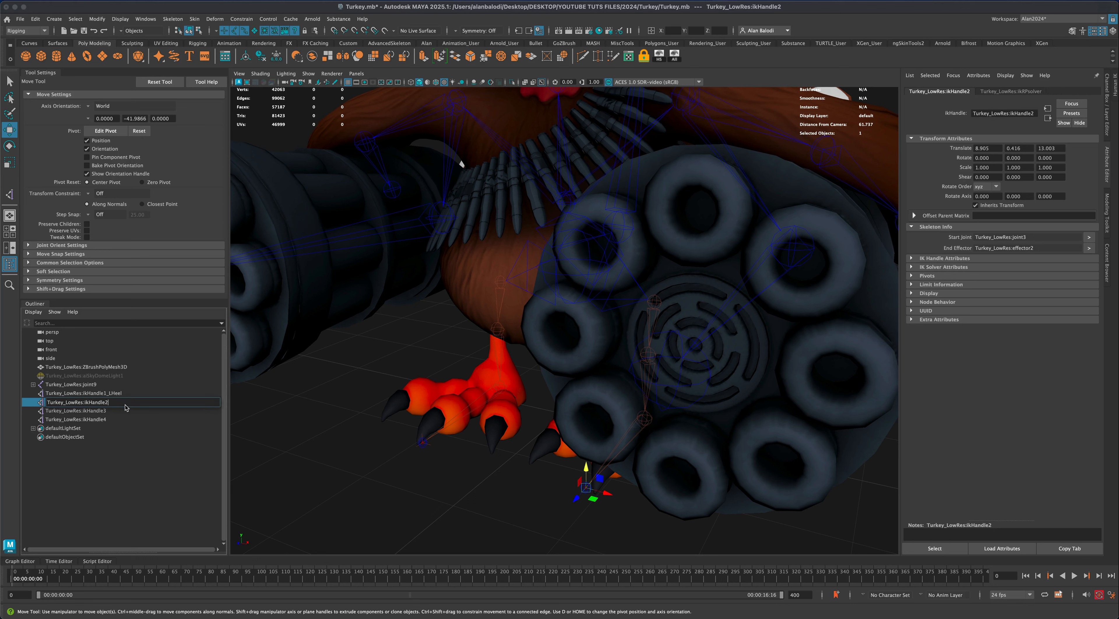
{"action": "type", "text": "_L"}
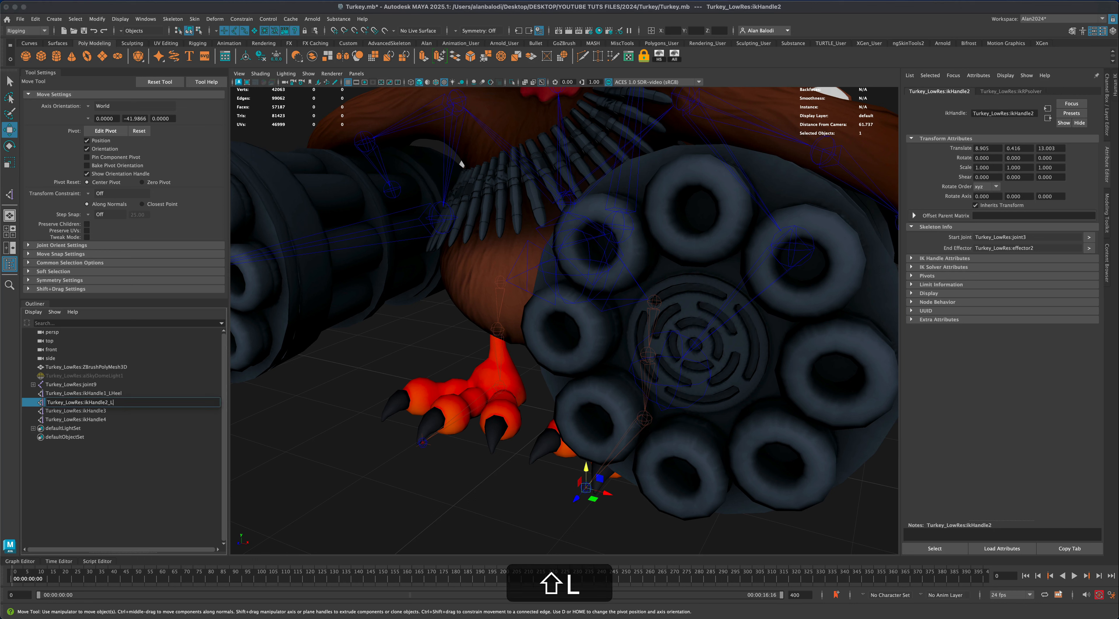
{"action": "type", "text": "Foot"}
{"action": "key", "text": "Return"}
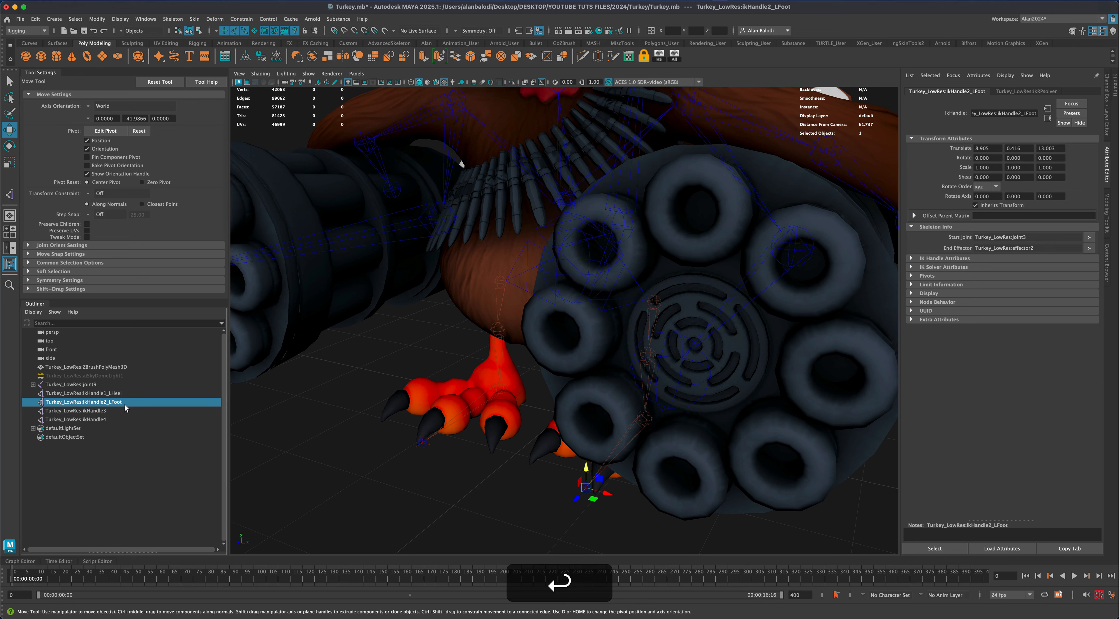
Rename the right ankle's IK handle as ikHandle3_RHeel
{"action": "left_click", "coordinate": [118, 413]}
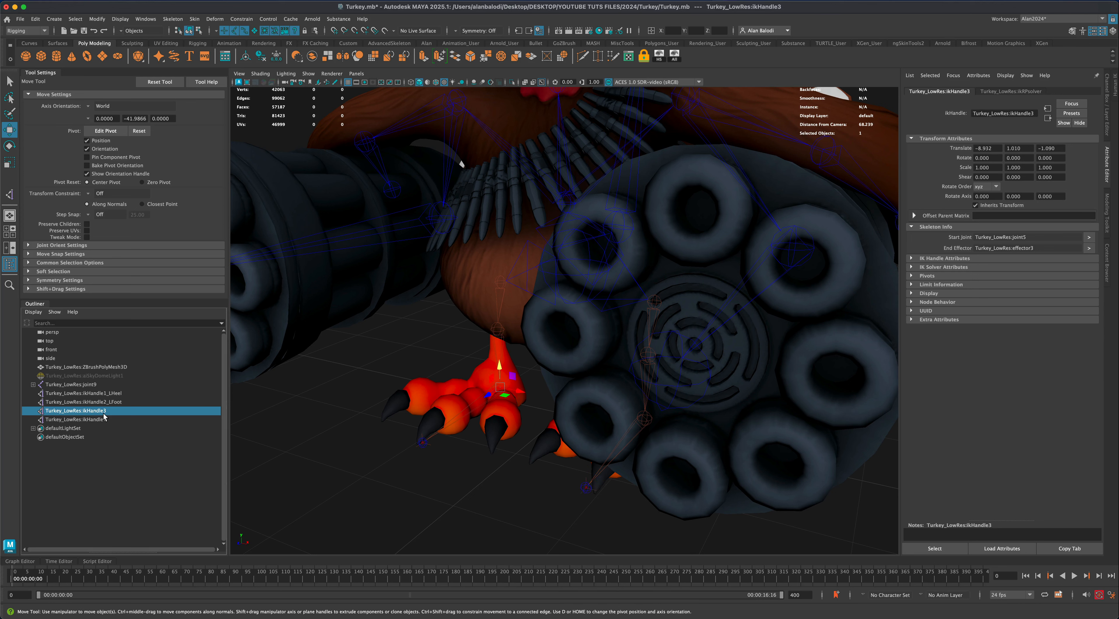
{"action": "double_click", "coordinate": [108, 413]}
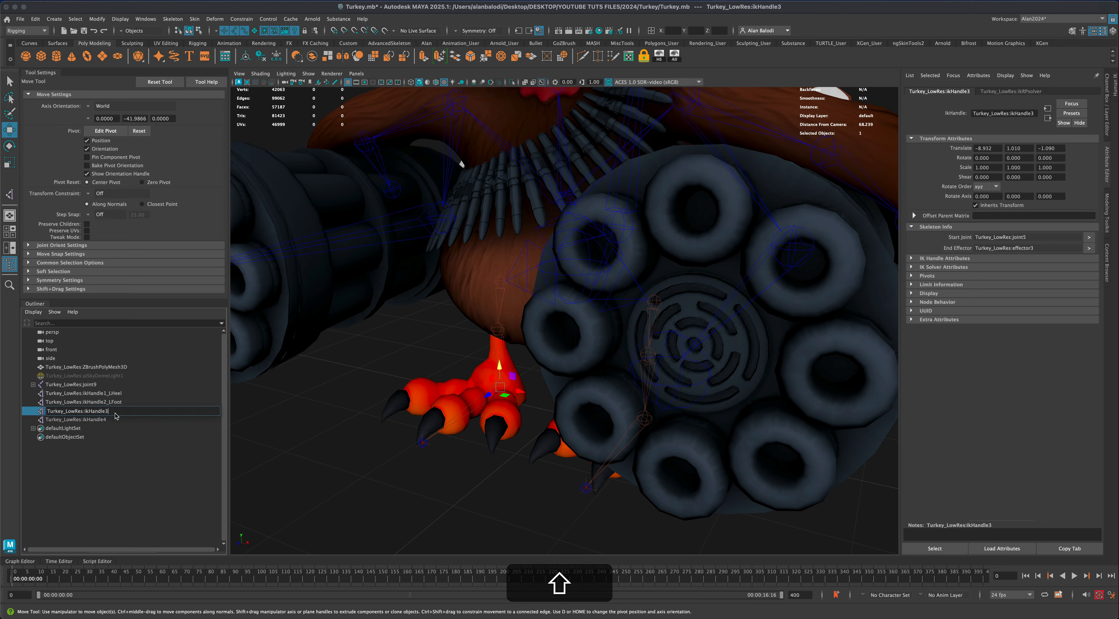
{"action": "type", "text": "_R"}
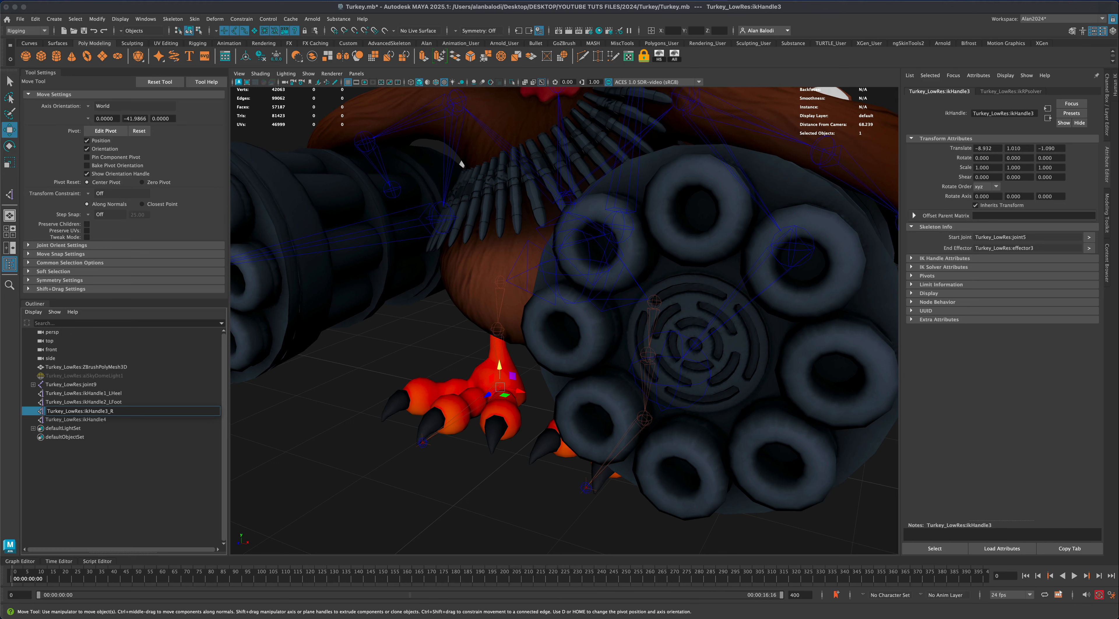
{"action": "type", "text": "Heel"}
{"action": "key", "text": "Return"}
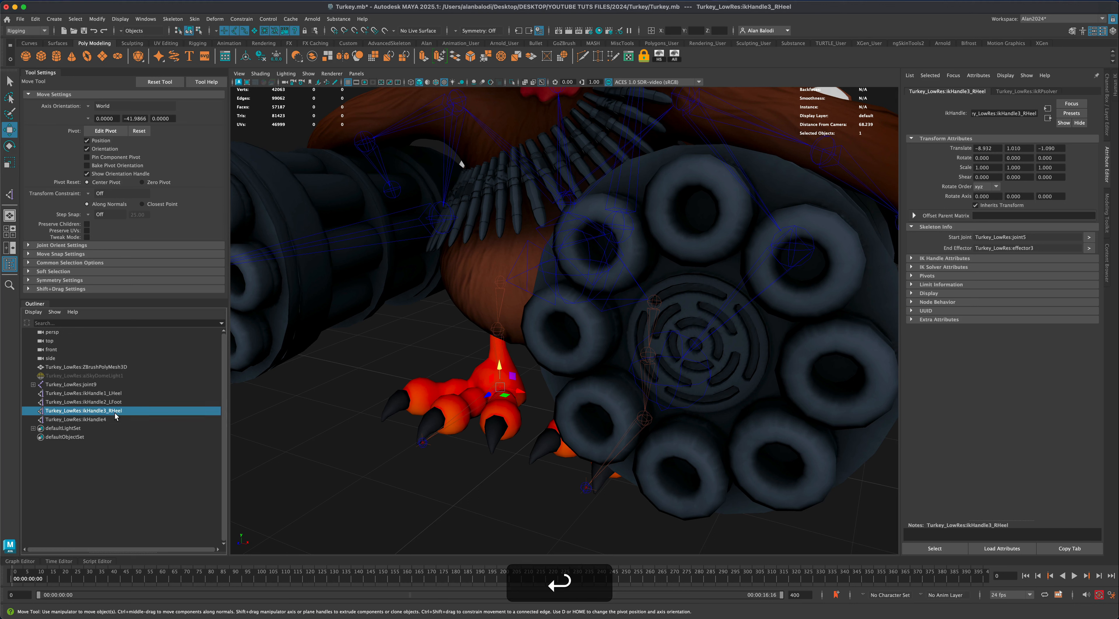
Rename the right toe's IK handle as ikHandle4_RFoot
{"action": "left_click", "coordinate": [112, 419]}
{"action": "double_click", "coordinate": [115, 421]}
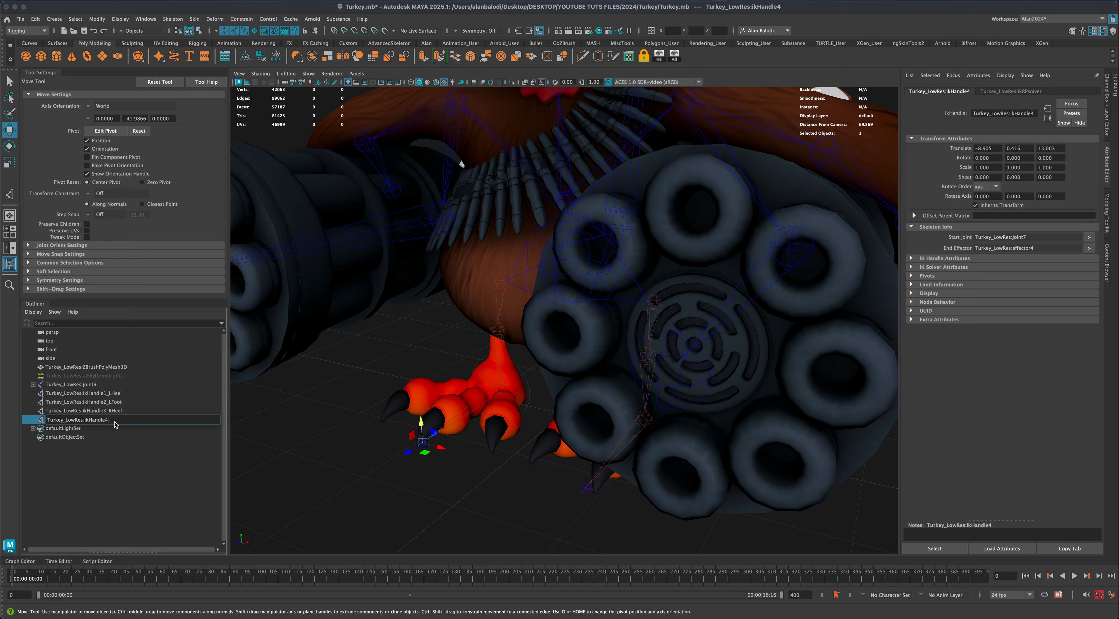
{"action": "type", "text": "_"}
{"action": "type", "text": "R"}
{"action": "type", "text": "Foot"}
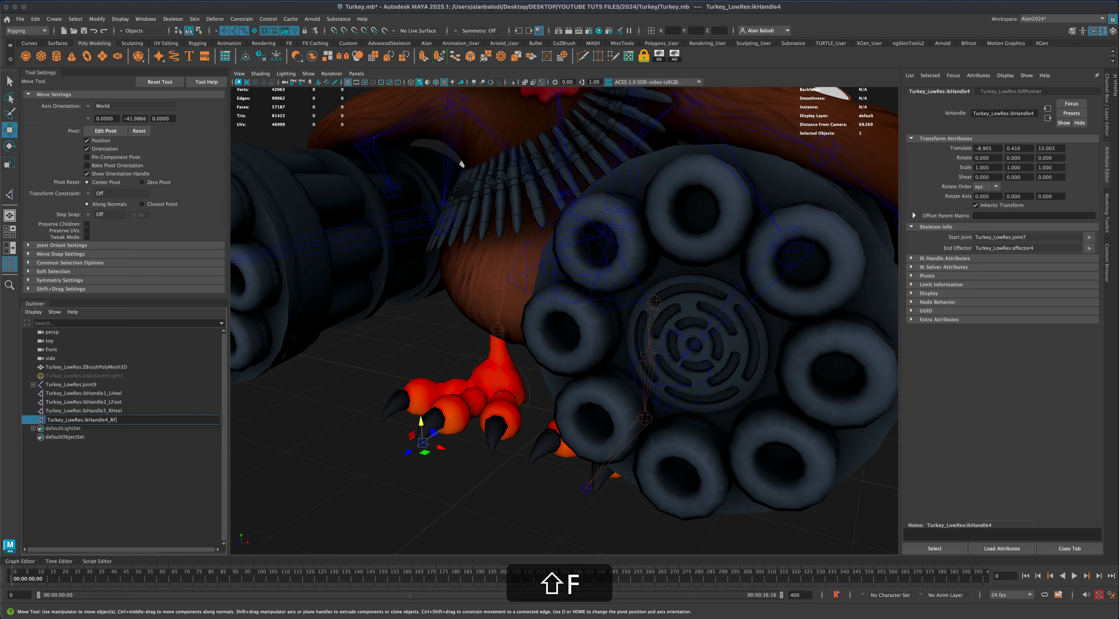
{"action": "key", "text": "Return"}
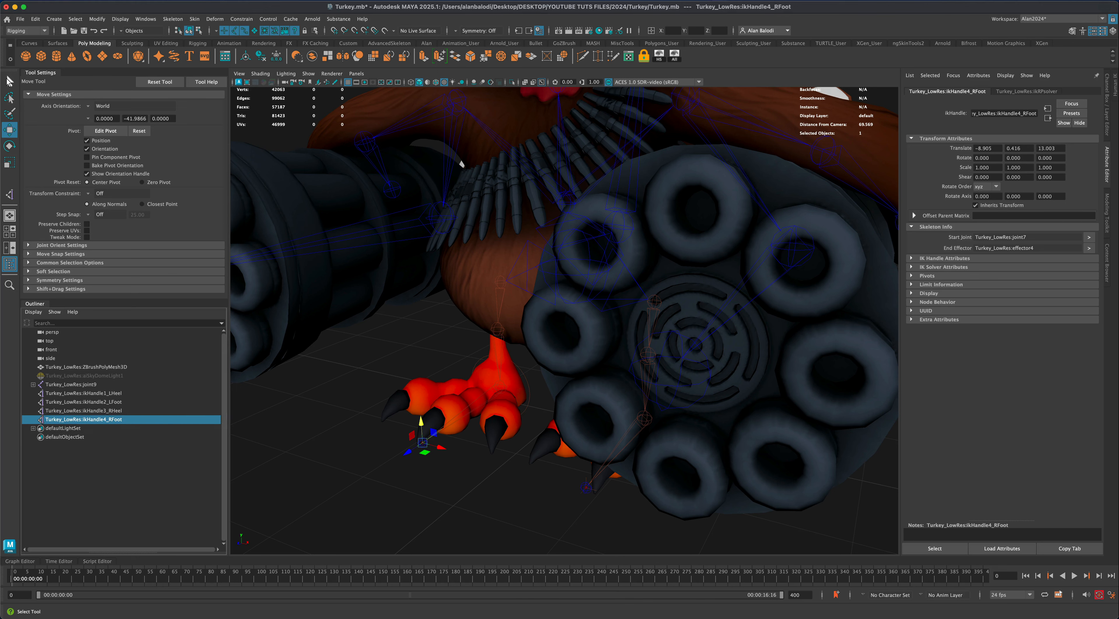
Select the root joint, isolate the skeleton in the viewport, and examine the joint chains from several angles
{"action": "left_click", "coordinate": [10, 81]}
{"action": "left_click", "coordinate": [332, 406]}
{"action": "key", "text": "f"}
{"action": "left_click_drag", "start_coordinate": [338, 424], "coordinate": [406, 480], "text": "alt"}
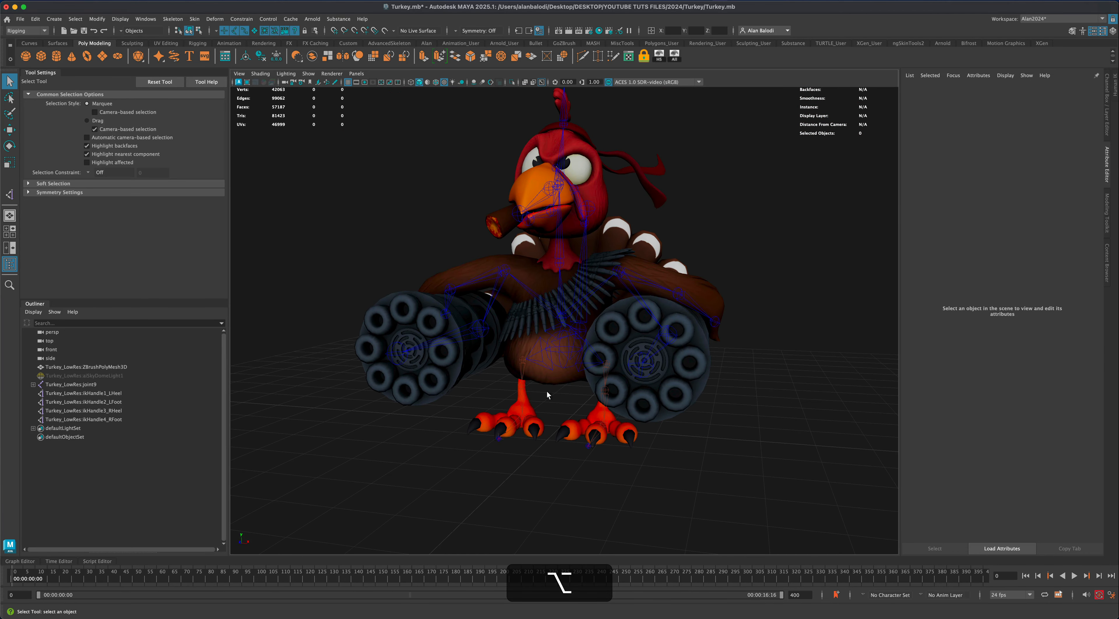
{"action": "left_click", "coordinate": [569, 354]}
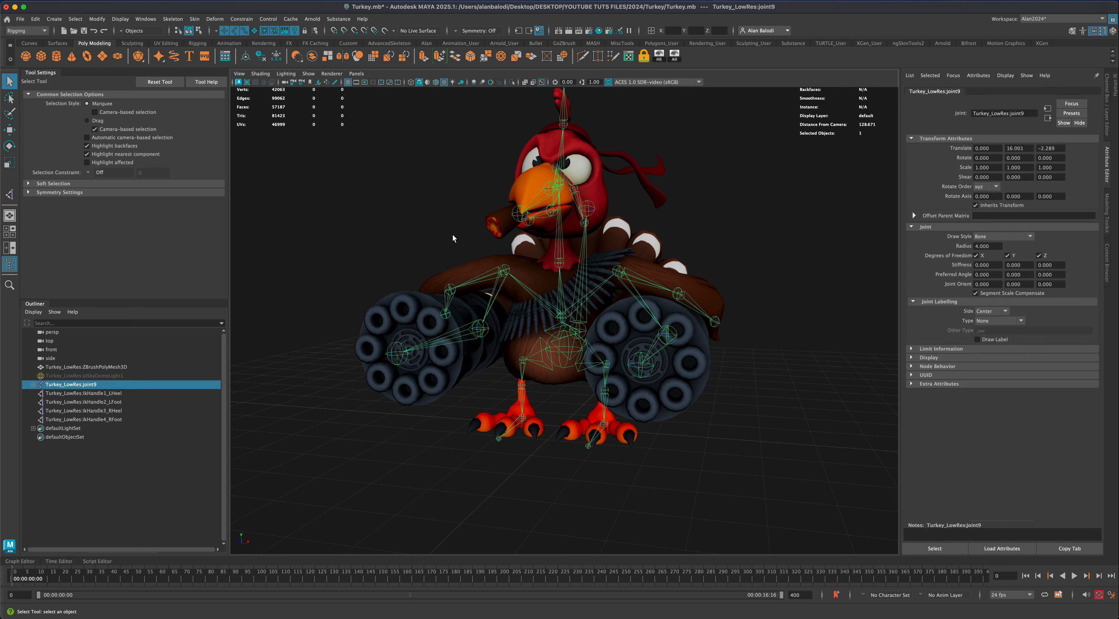
{"action": "left_click", "coordinate": [512, 82]}
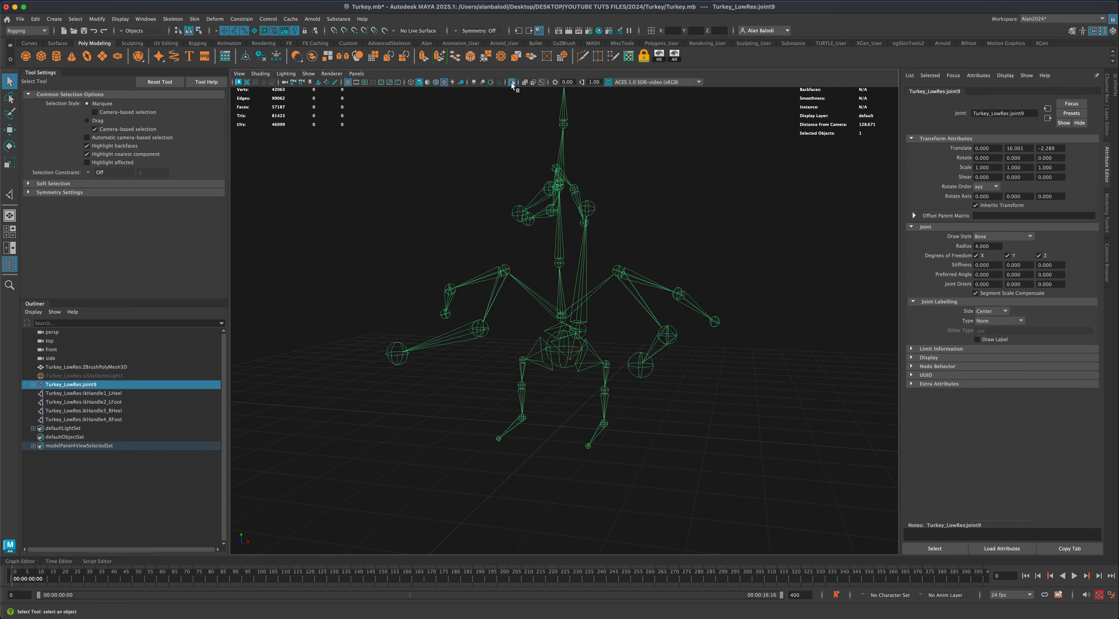
{"action": "left_click", "coordinate": [452, 197]}
{"action": "left_click_drag", "start_coordinate": [452, 197], "coordinate": [450, 259], "text": "alt"}
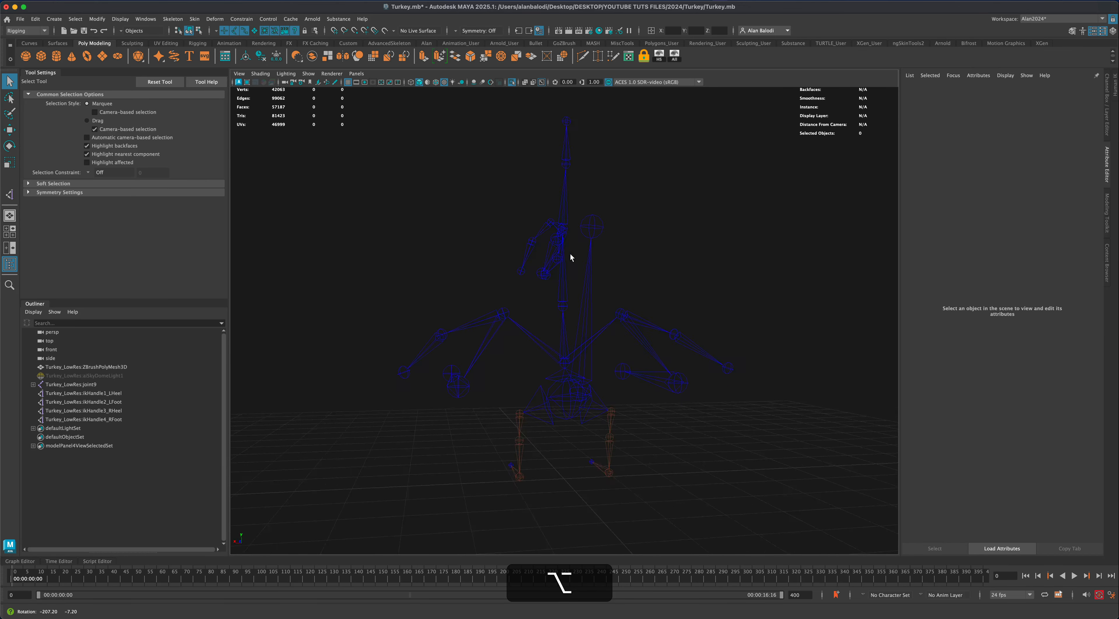
{"action": "left_click_drag", "start_coordinate": [571, 255], "coordinate": [539, 391], "text": "alt"}
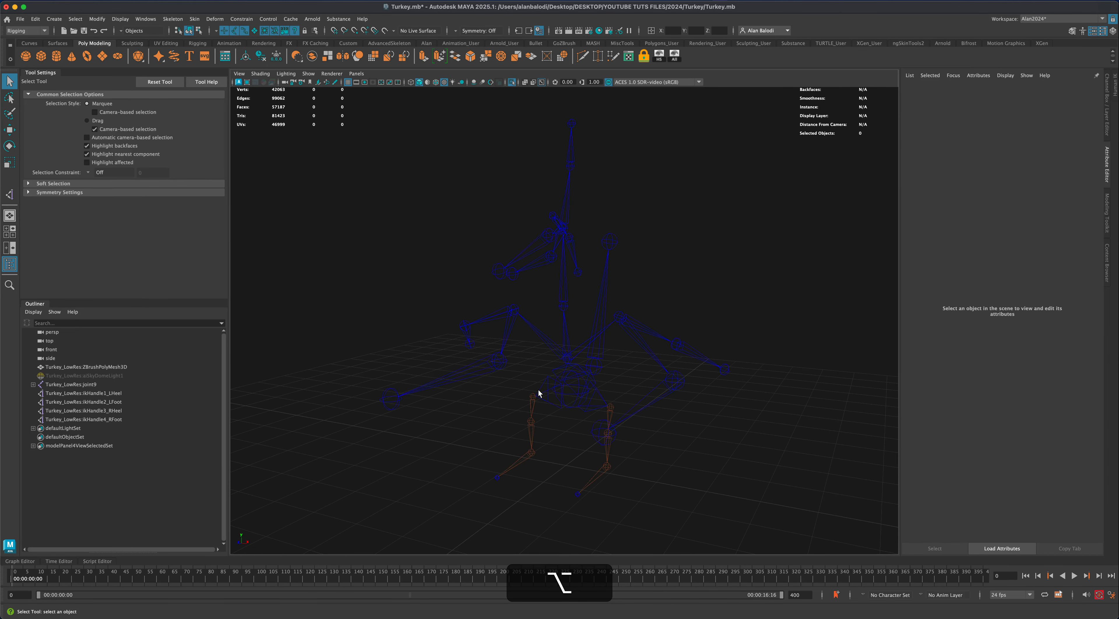
Try moving the root joint of the isolated skeleton to test both legs' IK, and undo the move
{"action": "left_click", "coordinate": [562, 396]}
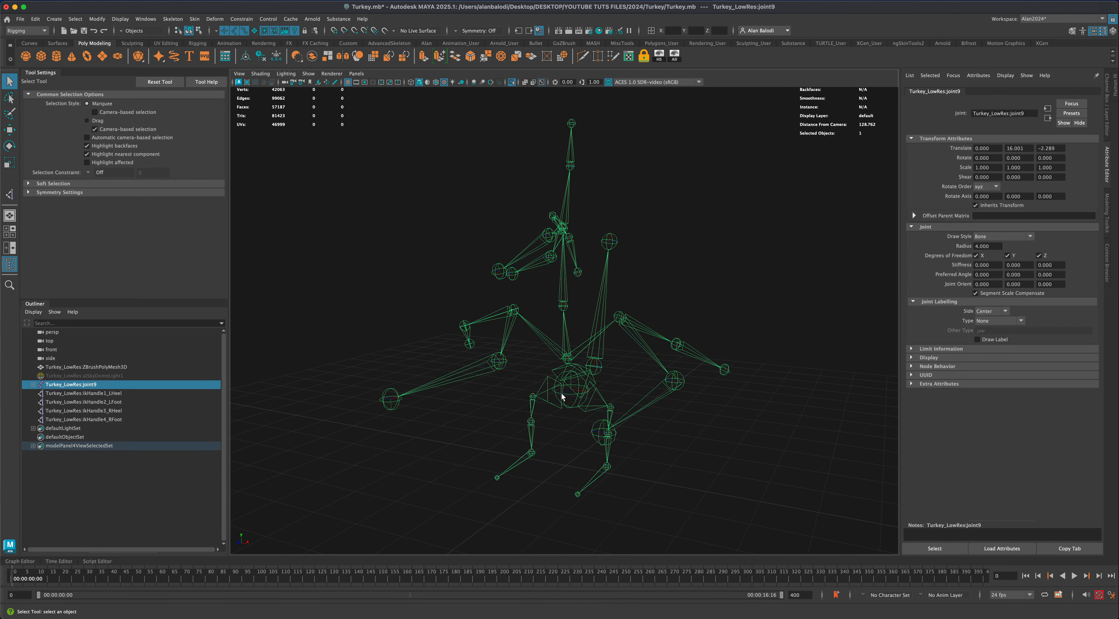
{"action": "left_click", "coordinate": [13, 132]}
{"action": "left_click_drag", "start_coordinate": [572, 370], "coordinate": [521, 388]}
{"action": "key", "text": "super+z"}
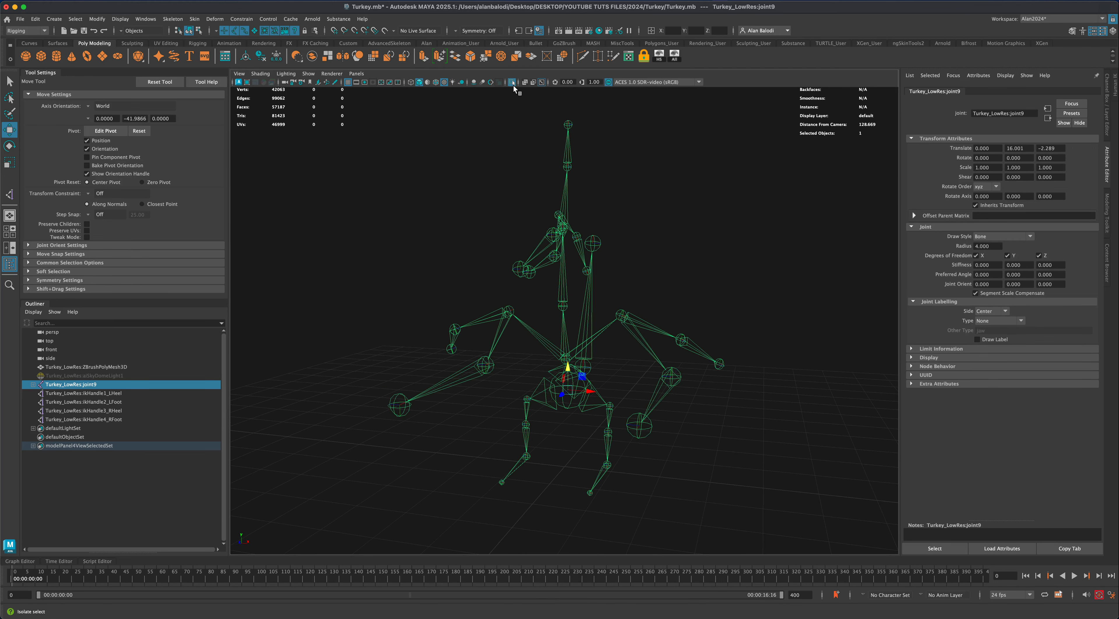
Turn off the isolation to show the whole turkey with its skeleton, and save the scene
{"action": "left_click", "coordinate": [512, 83]}
{"action": "left_click_drag", "start_coordinate": [402, 274], "coordinate": [748, 353], "text": "alt"}
{"action": "right_click_drag", "start_coordinate": [756, 346], "coordinate": [739, 333], "text": "alt"}
{"action": "middle_click_drag", "start_coordinate": [739, 332], "coordinate": [726, 326], "text": "alt"}
{"action": "left_click_drag", "start_coordinate": [727, 326], "coordinate": [724, 296], "text": "alt"}
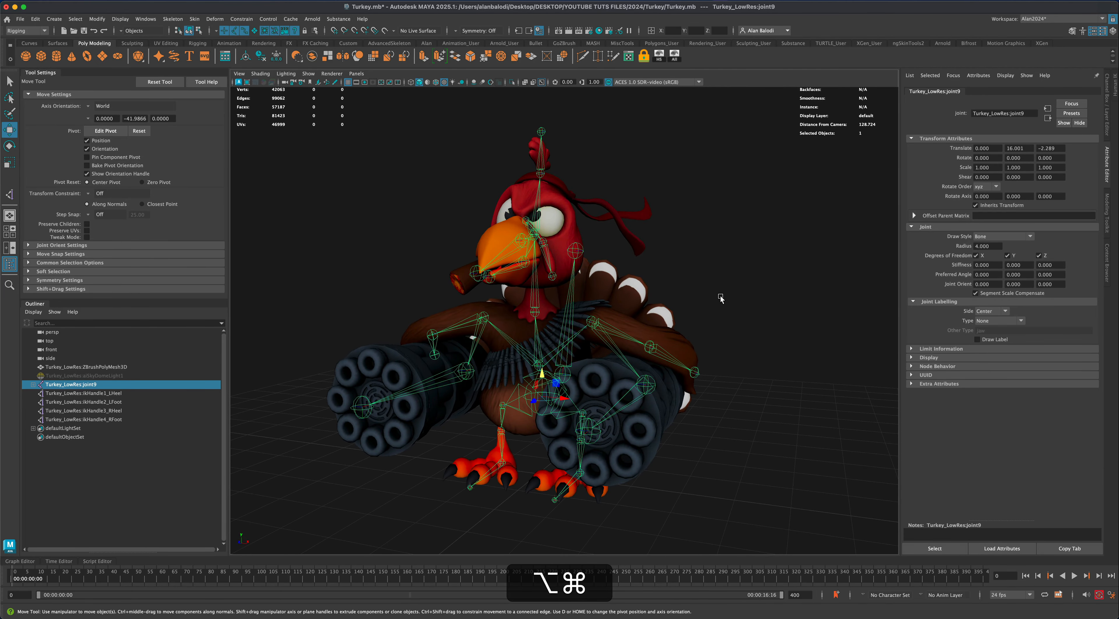
{"action": "key", "text": "super+s"}
{"action": "left_click_drag", "start_coordinate": [421, 296], "coordinate": [398, 287], "text": "alt"}
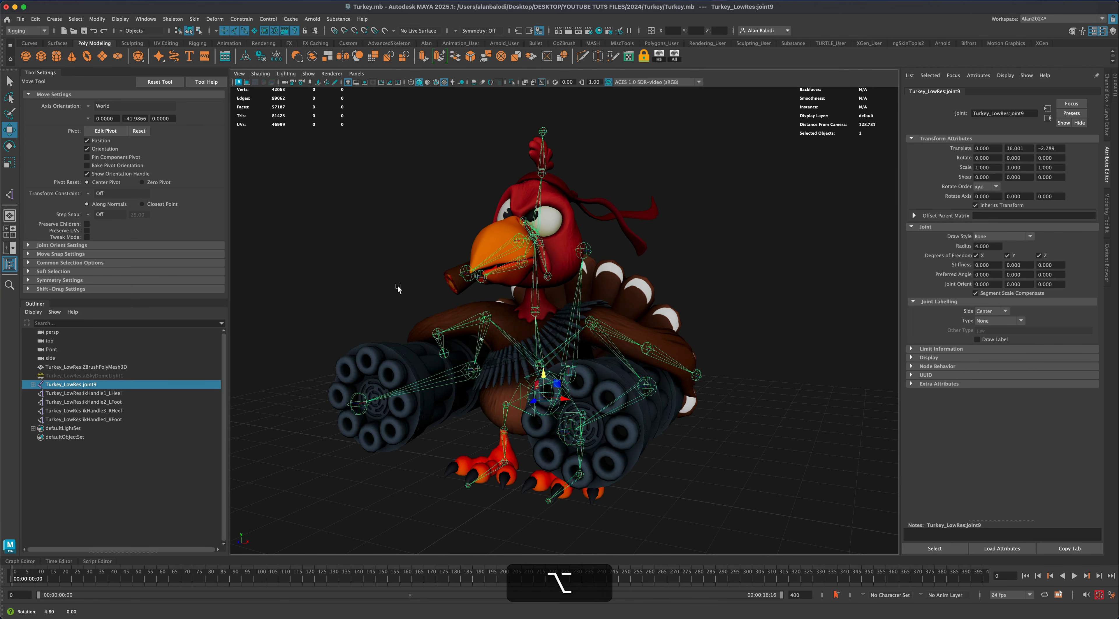
Select the root joint, add the turkey mesh to the selection, and save the scene
{"action": "left_click", "coordinate": [9, 81]}
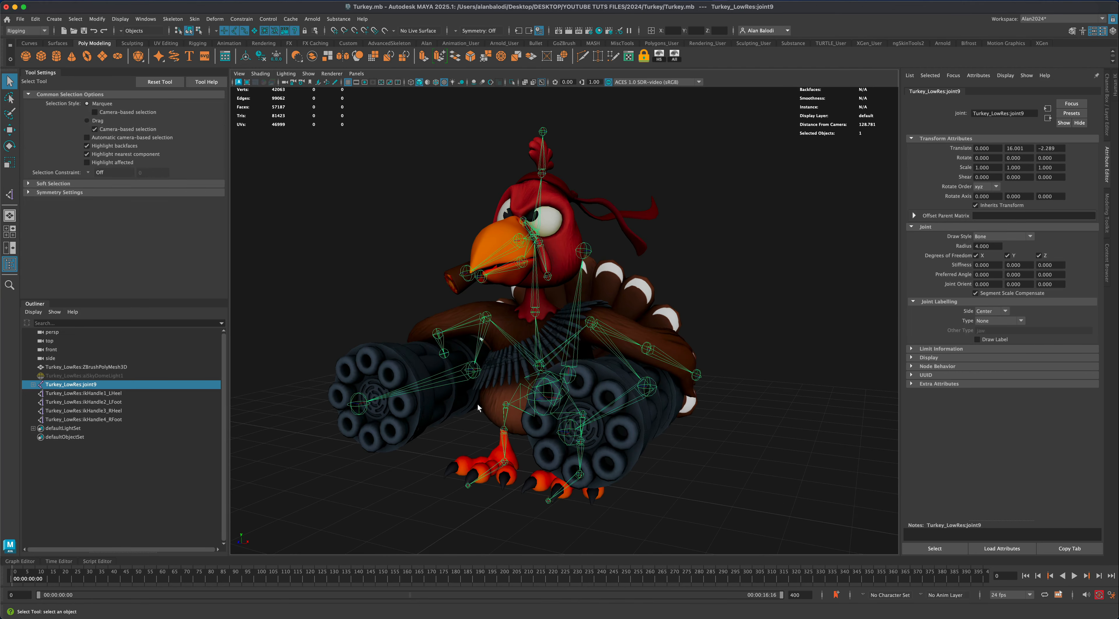
{"action": "left_click_drag", "start_coordinate": [478, 405], "coordinate": [469, 419], "text": "alt"}
{"action": "left_click", "coordinate": [469, 419]}
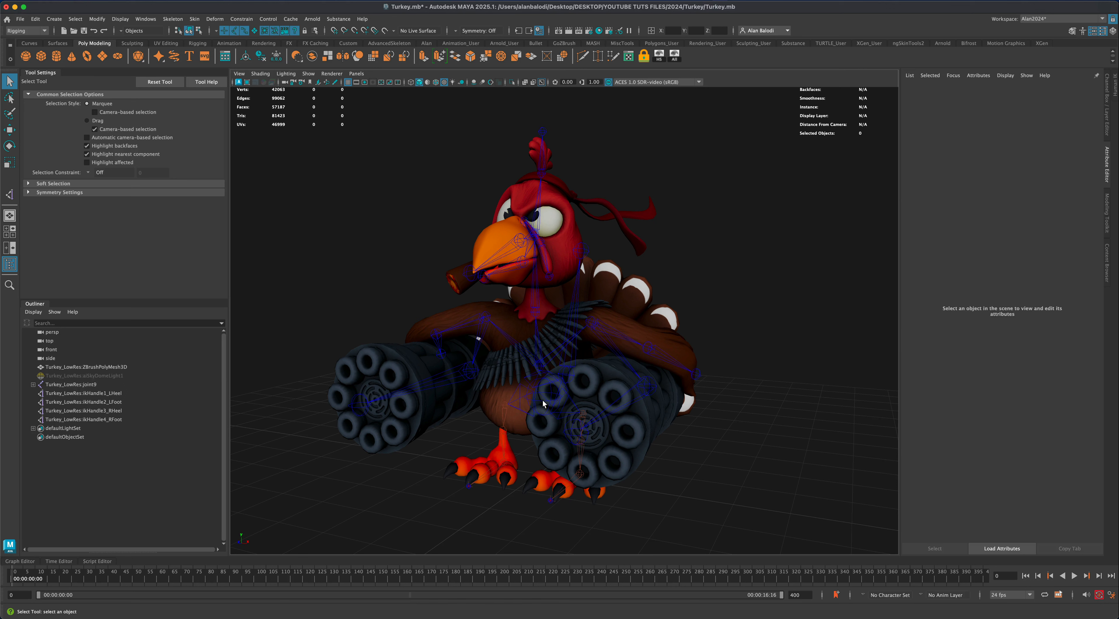
{"action": "left_click", "coordinate": [544, 401]}
{"action": "left_click_drag", "start_coordinate": [717, 350], "coordinate": [747, 351], "text": "alt"}
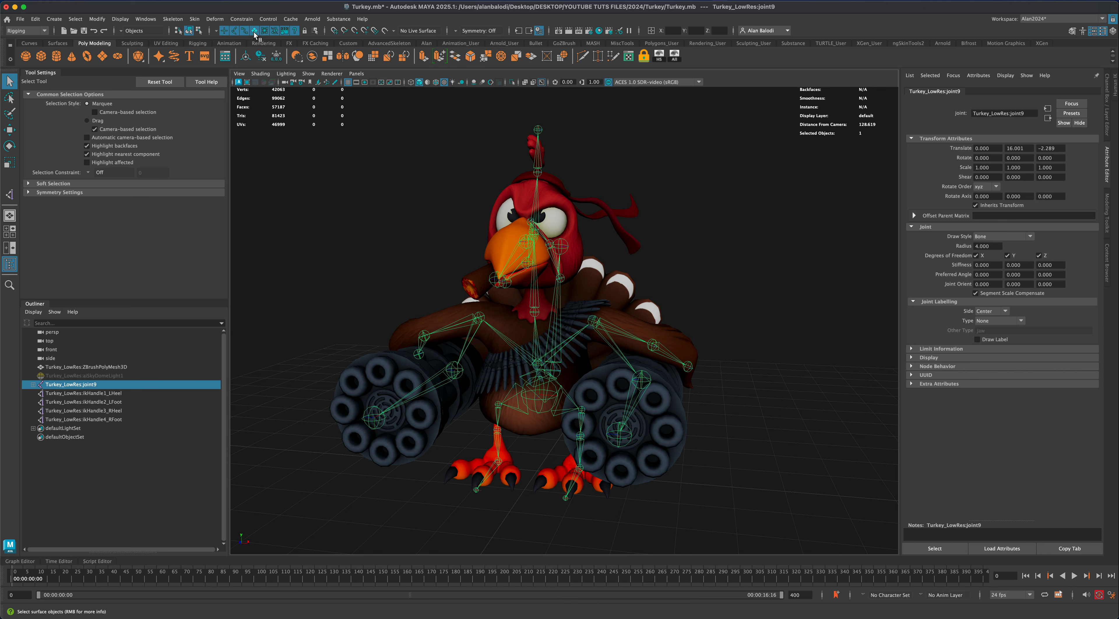
{"action": "left_click", "coordinate": [508, 325], "text": "shift"}
{"action": "mouse_move", "coordinate": [723, 424]}
{"action": "left_mouse_down", "text": "alt"}
{"action": "mouse_move", "coordinate": [745, 438]}
{"action": "mouse_move", "coordinate": [718, 435]}
{"action": "left_mouse_up", "text": "alt"}
{"action": "left_click_drag", "start_coordinate": [418, 239], "coordinate": [443, 252], "text": "alt"}
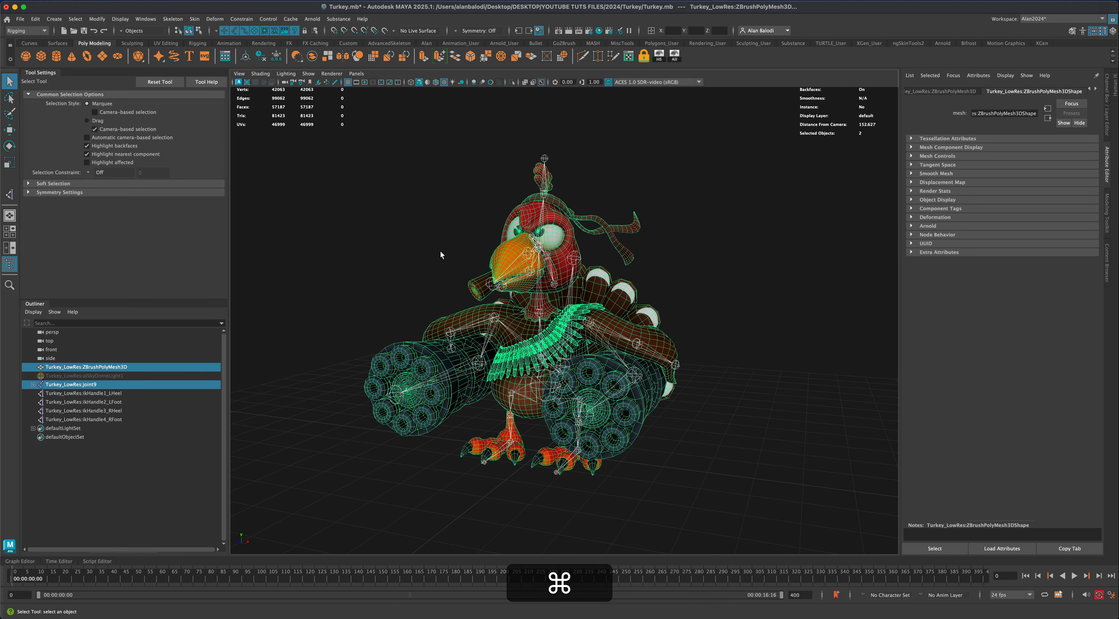
{"action": "key", "text": "super+s"}
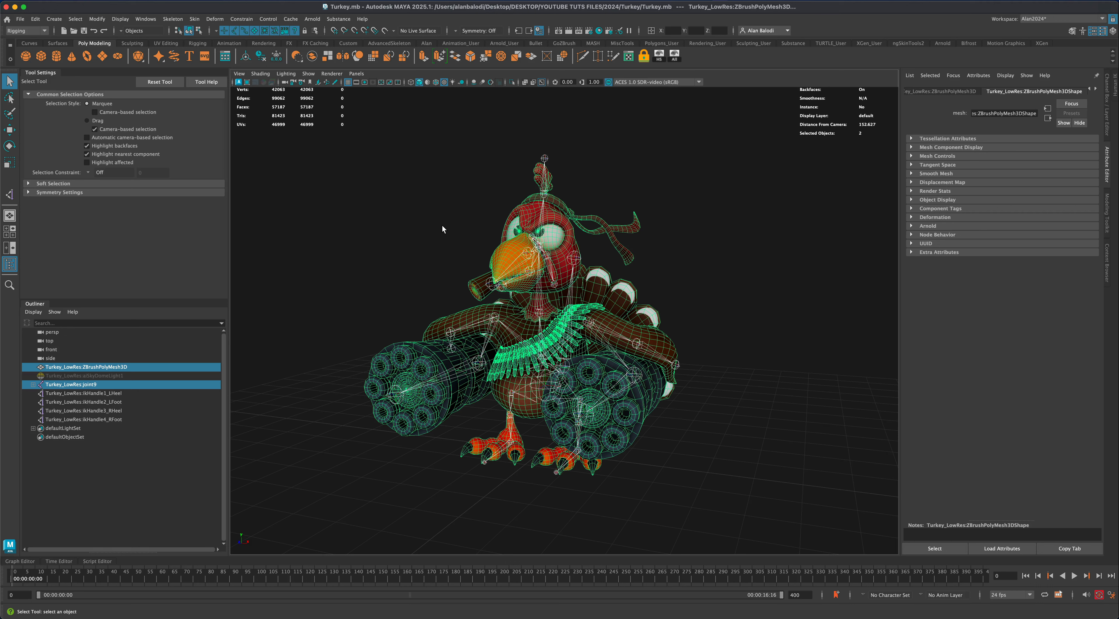
Open the Bind Skin options for the selected joint and mesh, and reset them to their default settings
{"action": "left_click", "coordinate": [194, 18]}
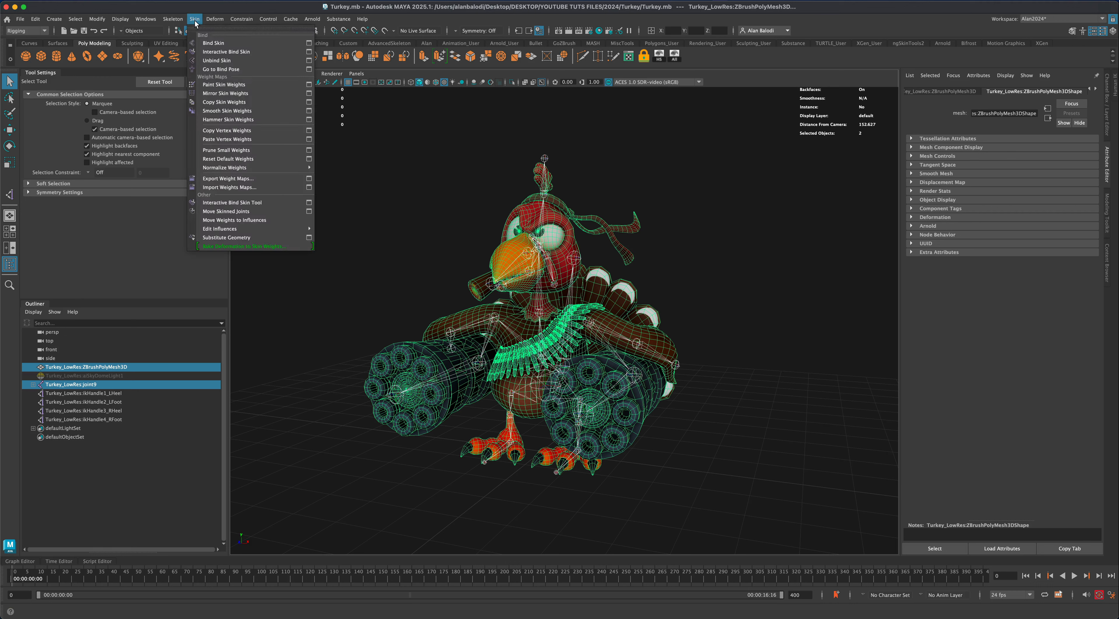
{"action": "left_click", "coordinate": [309, 44]}
{"action": "left_click_drag", "start_coordinate": [590, 254], "coordinate": [745, 244]}
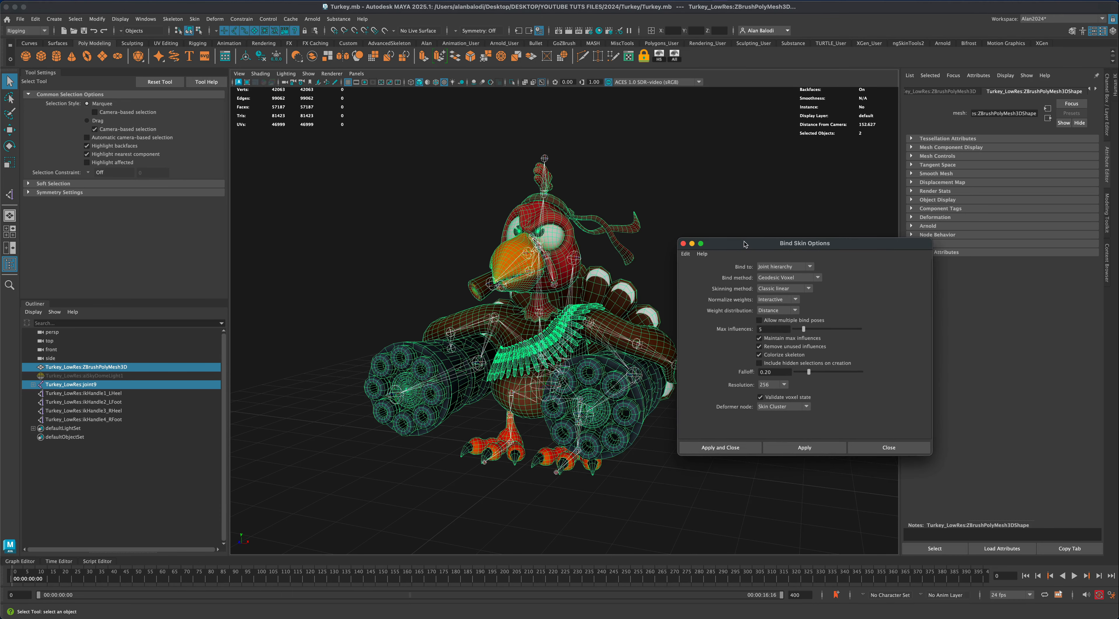
{"action": "left_click", "coordinate": [685, 255]}
{"action": "left_click", "coordinate": [694, 273]}
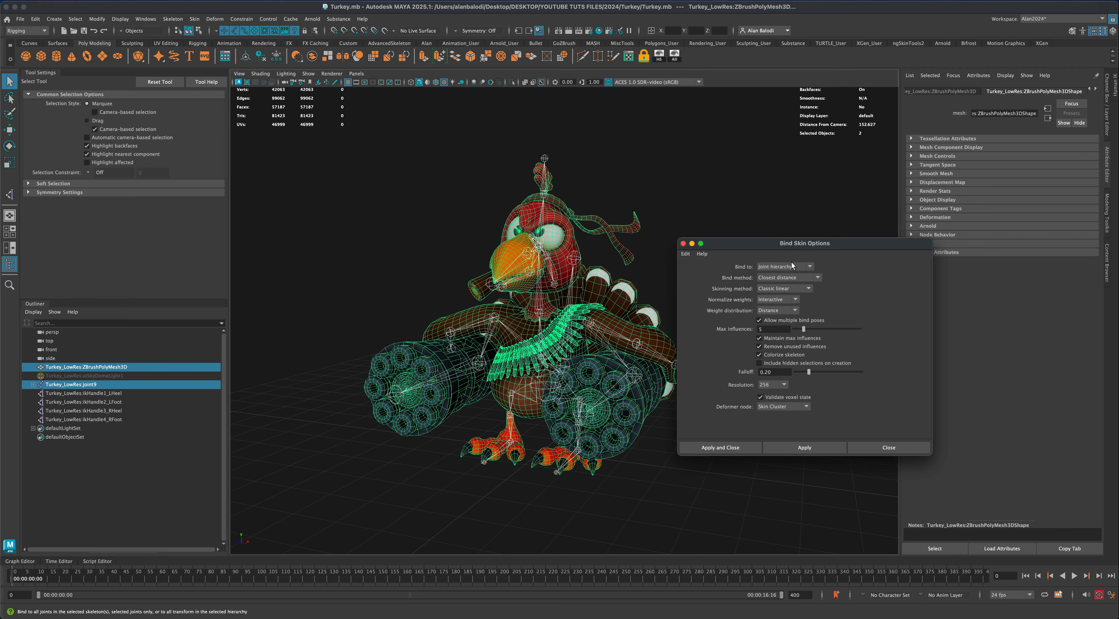
{"action": "left_click_drag", "start_coordinate": [776, 248], "coordinate": [787, 263]}
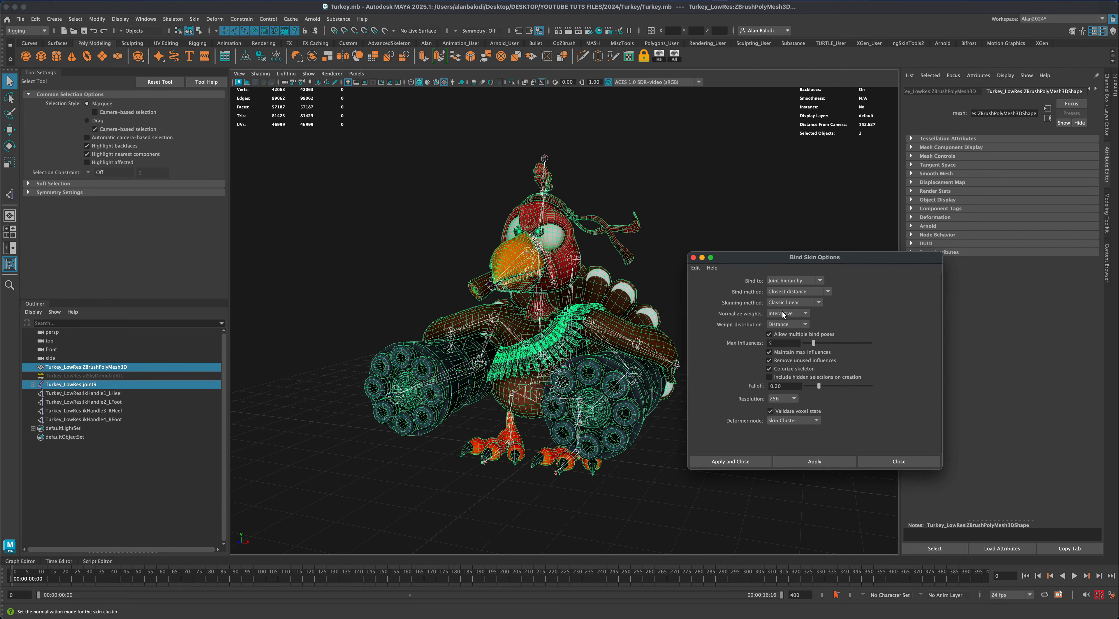
Bind the mesh to the joint hierarchy with the Geodesic Voxel method, max influences 4 and resolution 256
{"action": "left_click", "coordinate": [826, 291]}
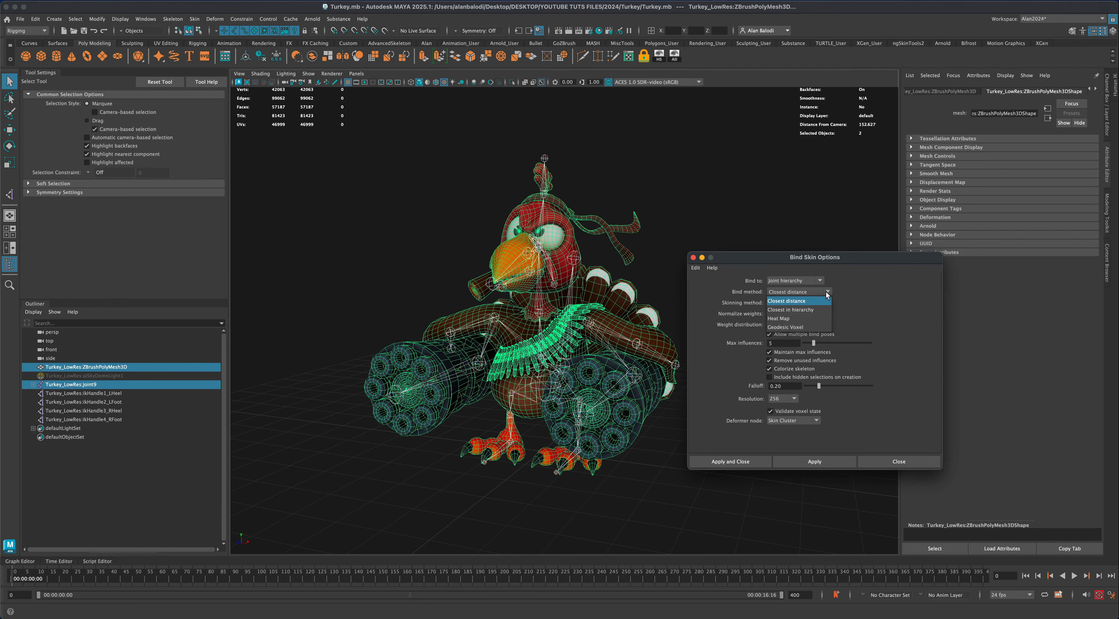
{"action": "left_click", "coordinate": [821, 327]}
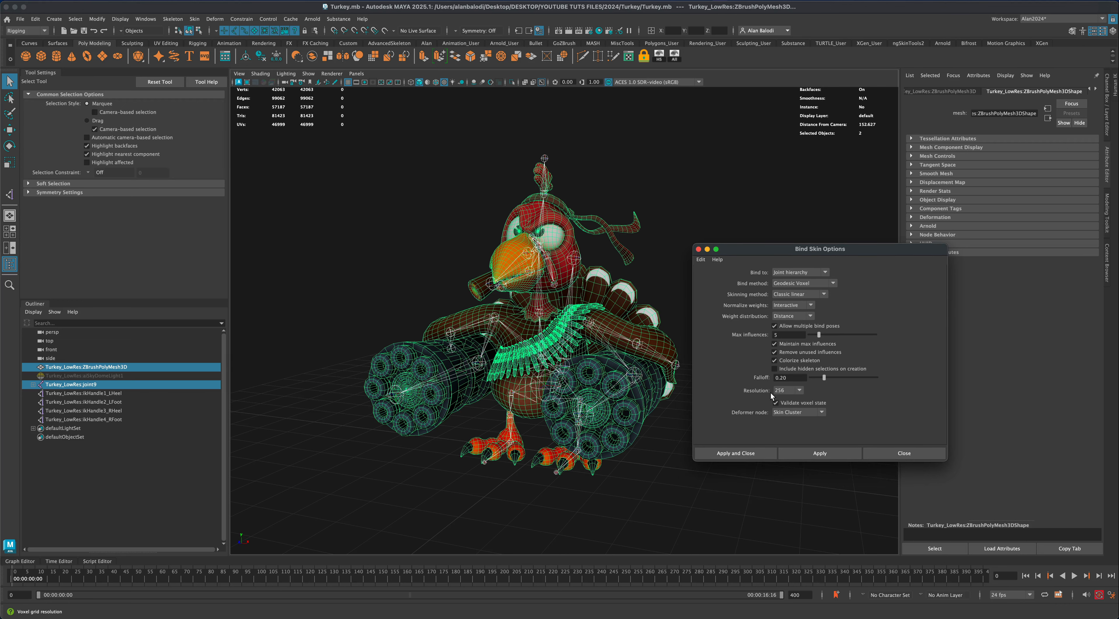
{"action": "left_click", "coordinate": [799, 390]}
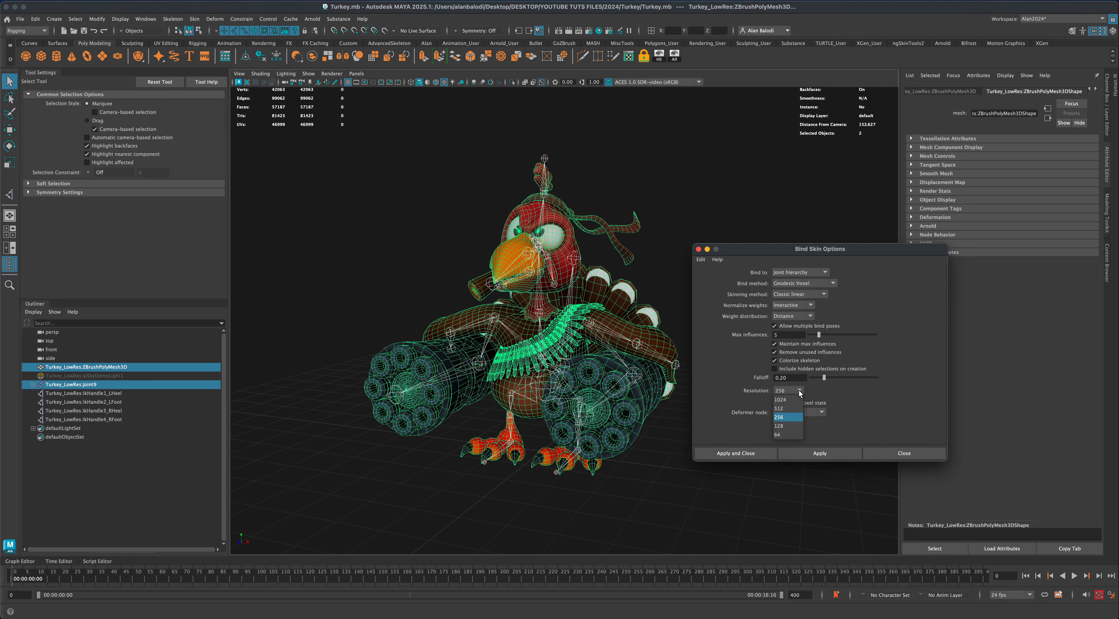
{"action": "left_click", "coordinate": [799, 391]}
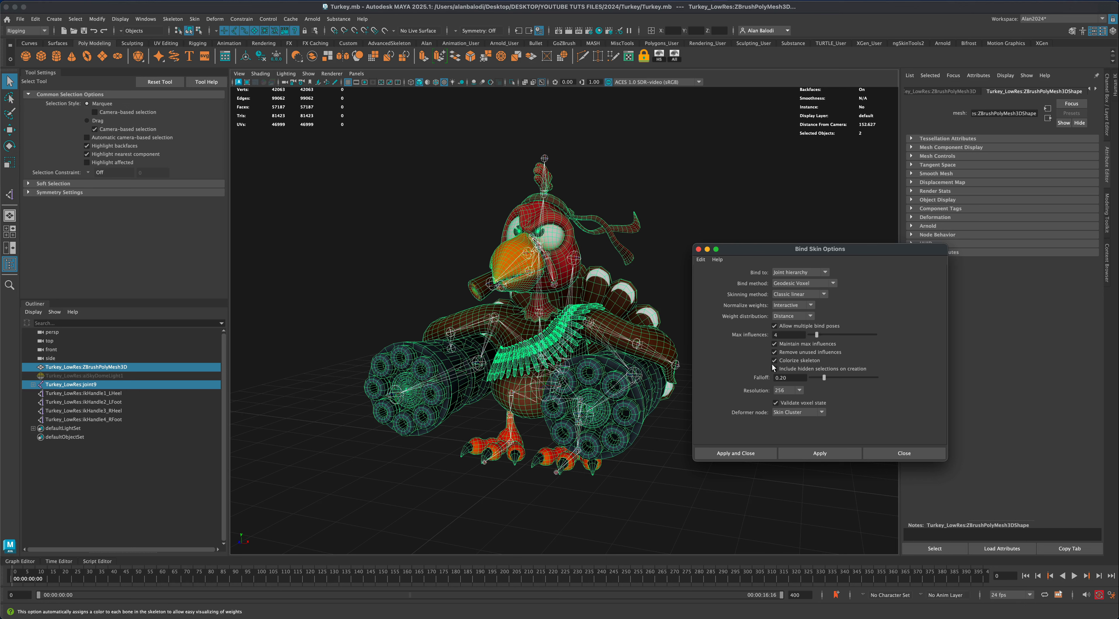
{"action": "left_click_drag", "start_coordinate": [758, 253], "coordinate": [759, 256]}
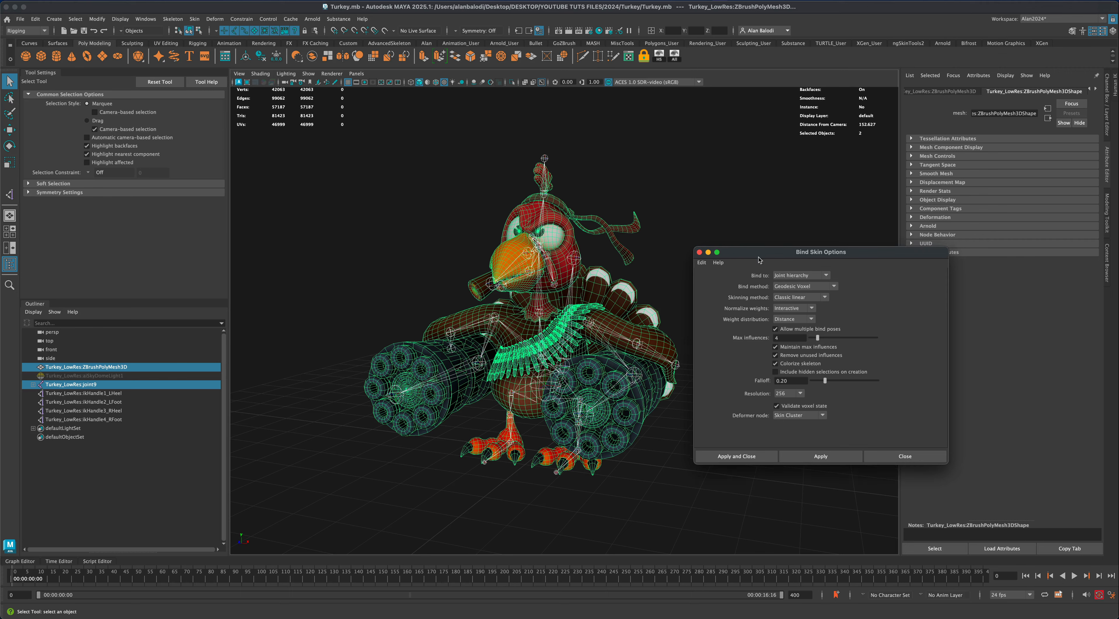
{"action": "left_click", "coordinate": [738, 457]}
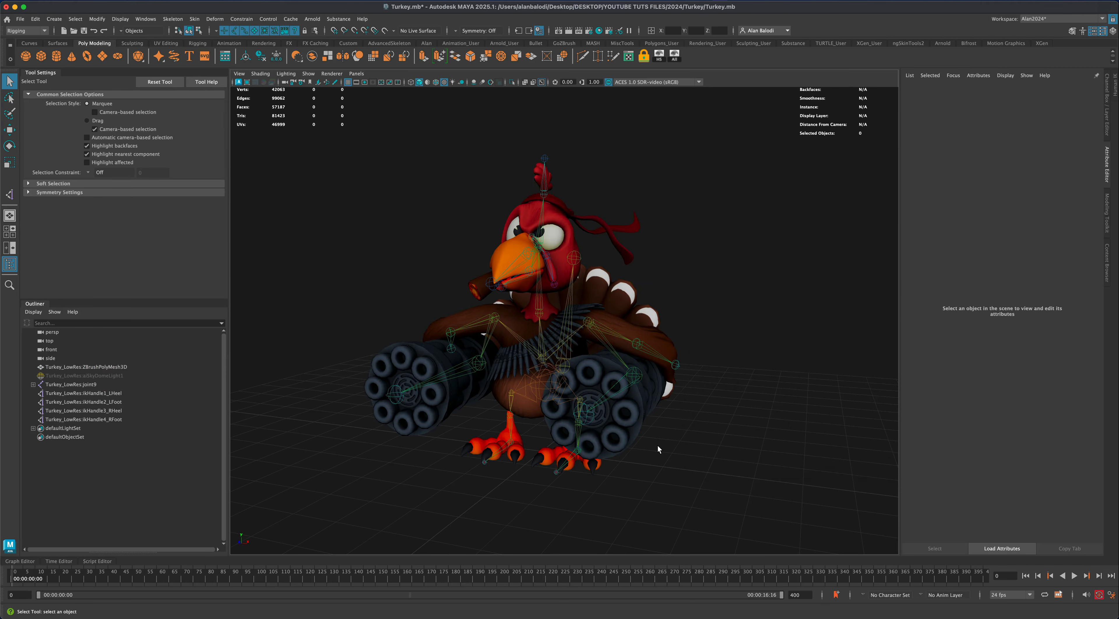
Test the binding by moving the root joint with the Move tool, and undo the move
{"action": "left_click_drag", "start_coordinate": [658, 445], "coordinate": [610, 432], "text": "alt"}
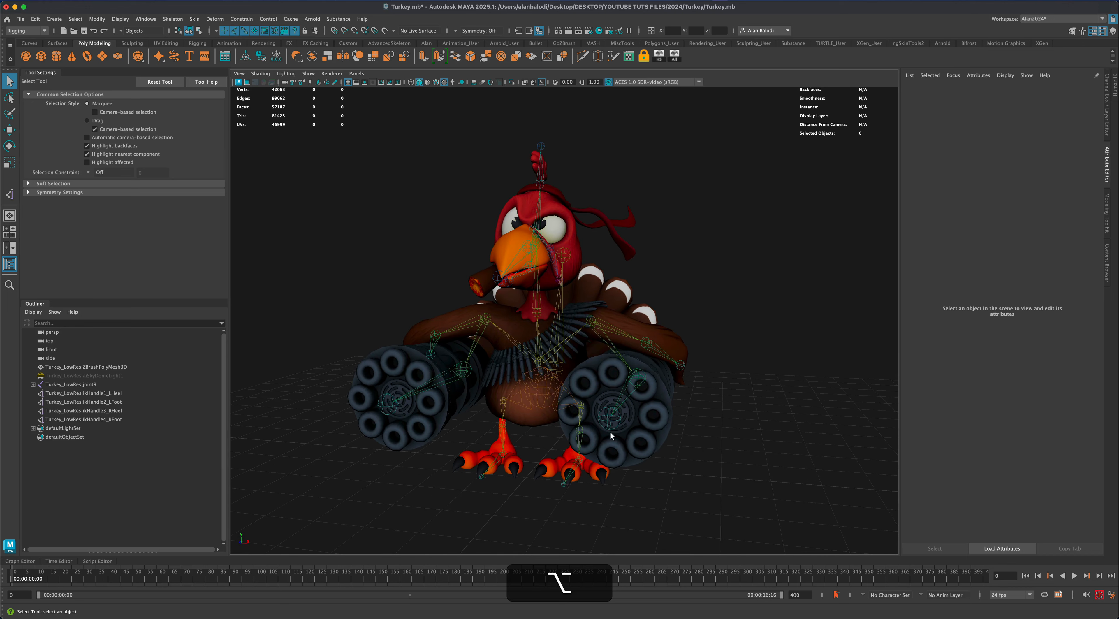
{"action": "left_click", "coordinate": [537, 397]}
{"action": "left_click_drag", "start_coordinate": [722, 443], "coordinate": [761, 448], "text": "alt"}
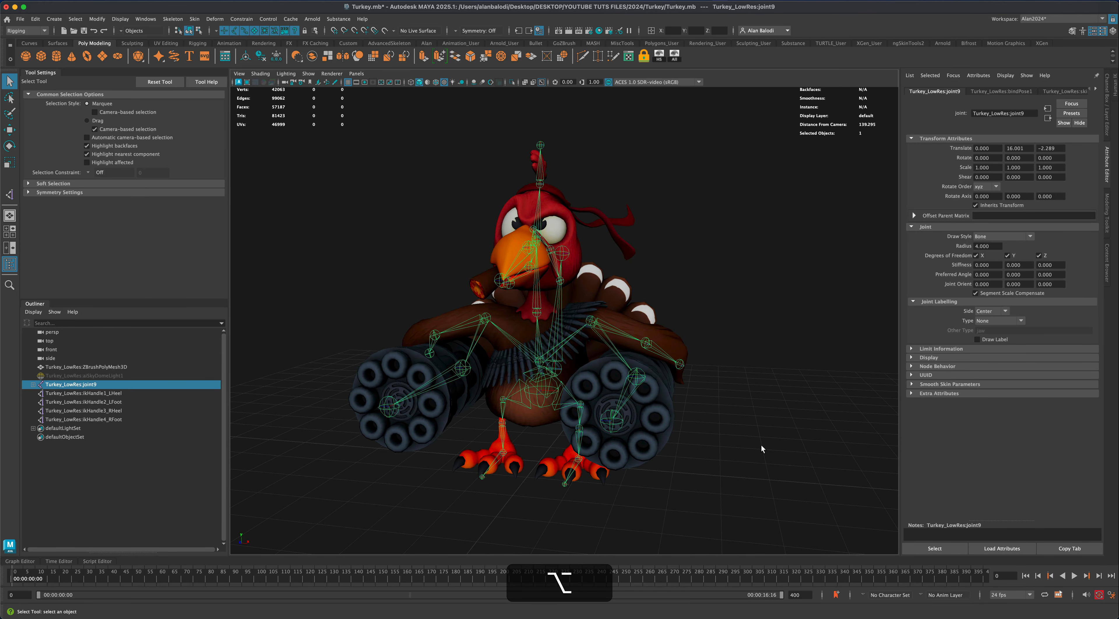
{"action": "key", "text": "w"}
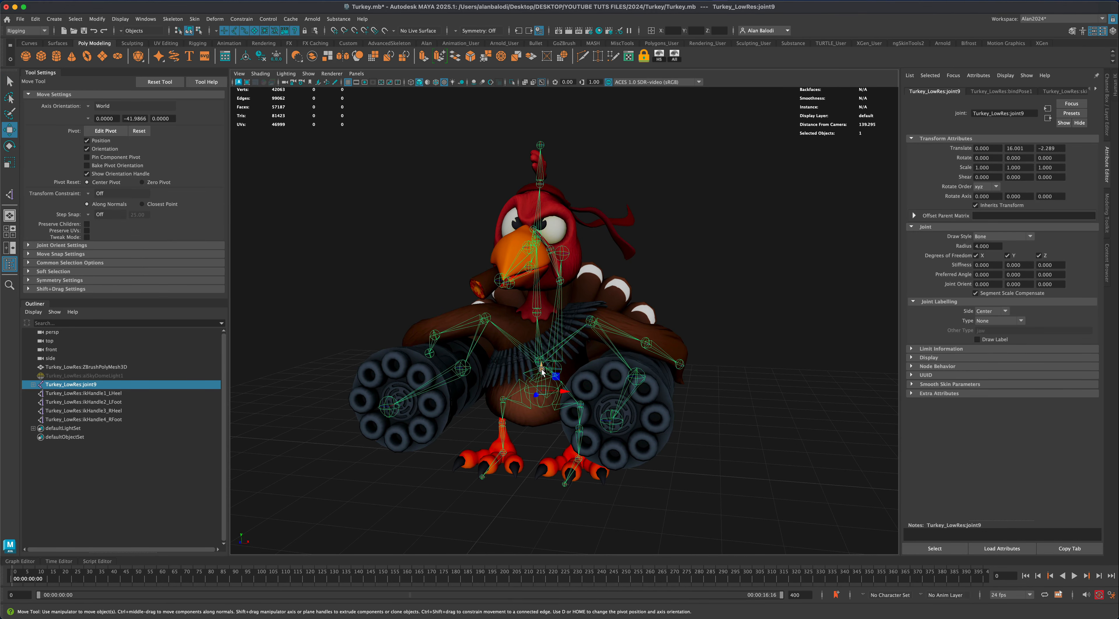
{"action": "left_click_drag", "start_coordinate": [543, 373], "coordinate": [560, 390]}
{"action": "key", "text": "super+z"}
{"action": "key", "text": "super+z"}
Test-rotate the joint at the base of the neck to see how the head deforms, and undo the rotation
{"action": "left_click_drag", "start_coordinate": [755, 407], "coordinate": [697, 394], "text": "alt"}
{"action": "left_click_drag", "start_coordinate": [540, 303], "coordinate": [531, 331], "text": "alt"}
{"action": "right_click_drag", "start_coordinate": [531, 332], "coordinate": [543, 327], "text": "alt"}
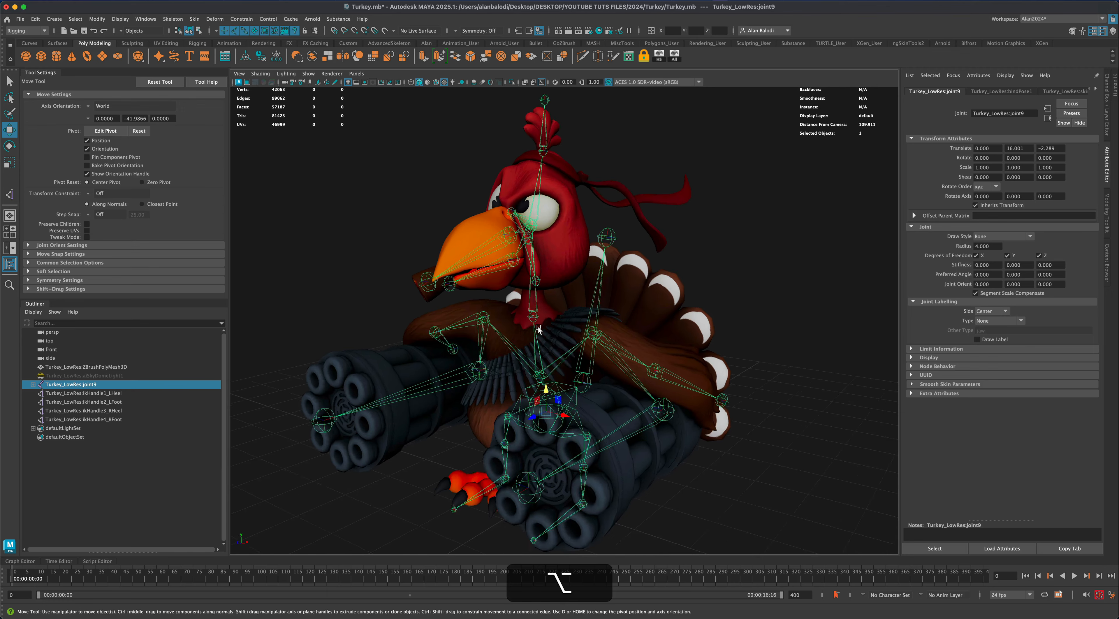
{"action": "left_click_drag", "start_coordinate": [543, 326], "coordinate": [533, 324], "text": "alt"}
{"action": "left_click", "coordinate": [537, 309]}
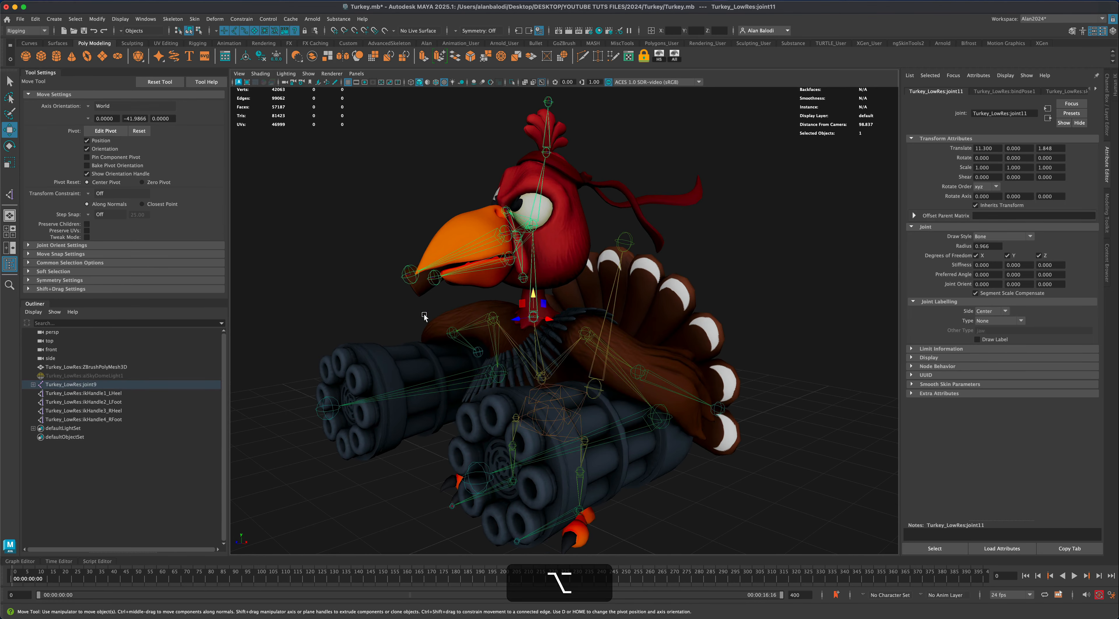
{"action": "left_click", "coordinate": [9, 147]}
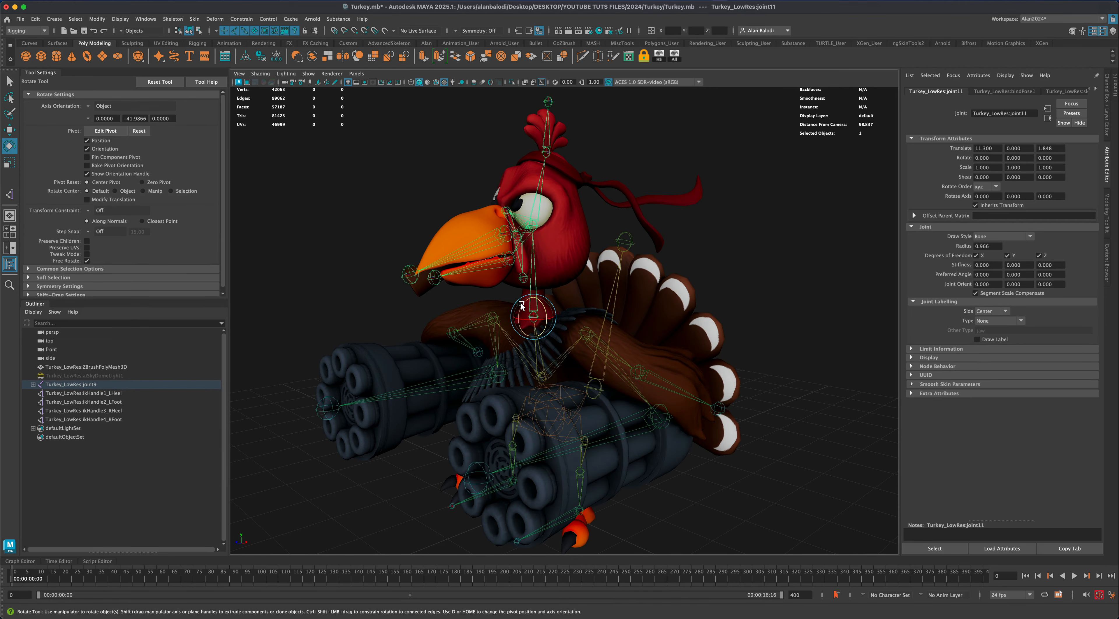
{"action": "left_click_drag", "start_coordinate": [522, 308], "coordinate": [504, 217]}
{"action": "key", "text": "super+z"}
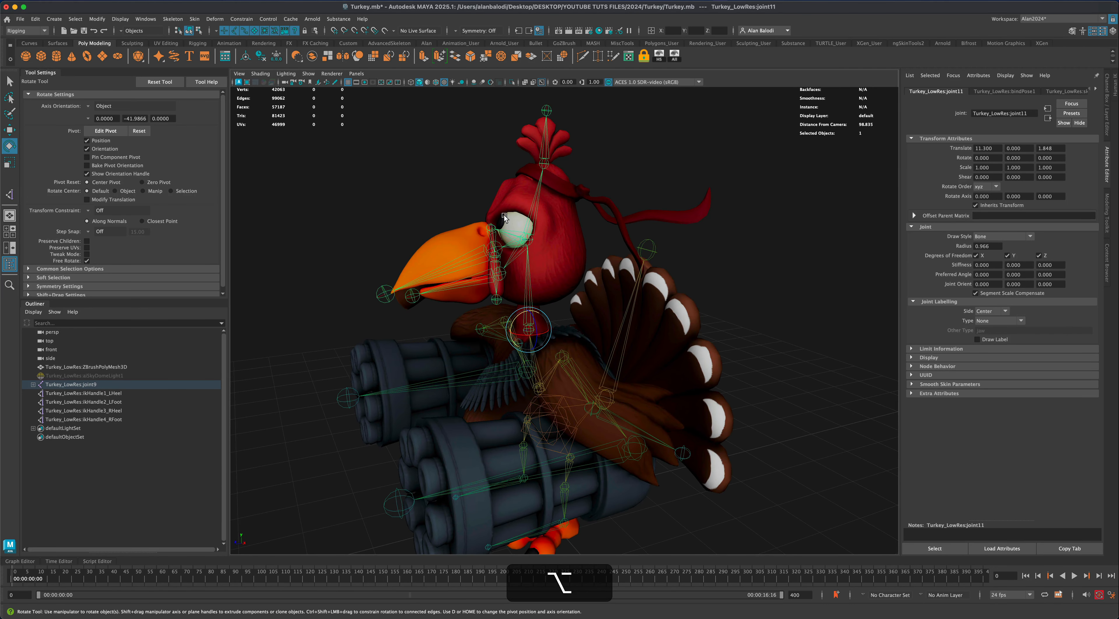
Test-rotate the joint at the base of the head comb, and undo the rotation
{"action": "left_click", "coordinate": [545, 165]}
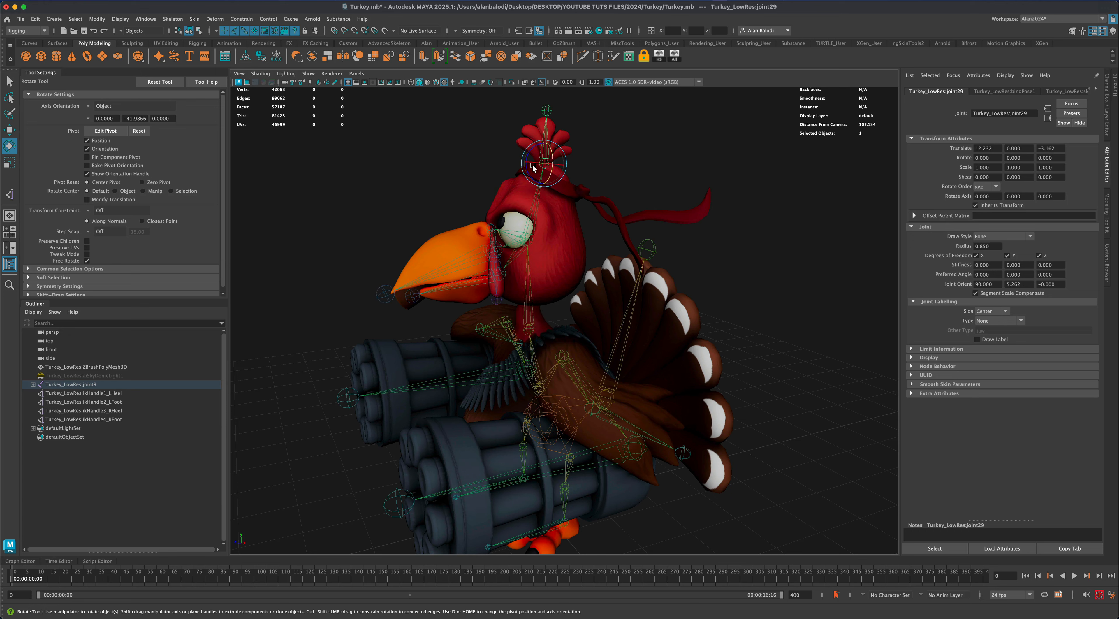
{"action": "mouse_move", "coordinate": [527, 161]}
{"action": "left_mouse_down"}
{"action": "mouse_move", "coordinate": [534, 146]}
{"action": "mouse_move", "coordinate": [526, 162]}
{"action": "left_mouse_up"}
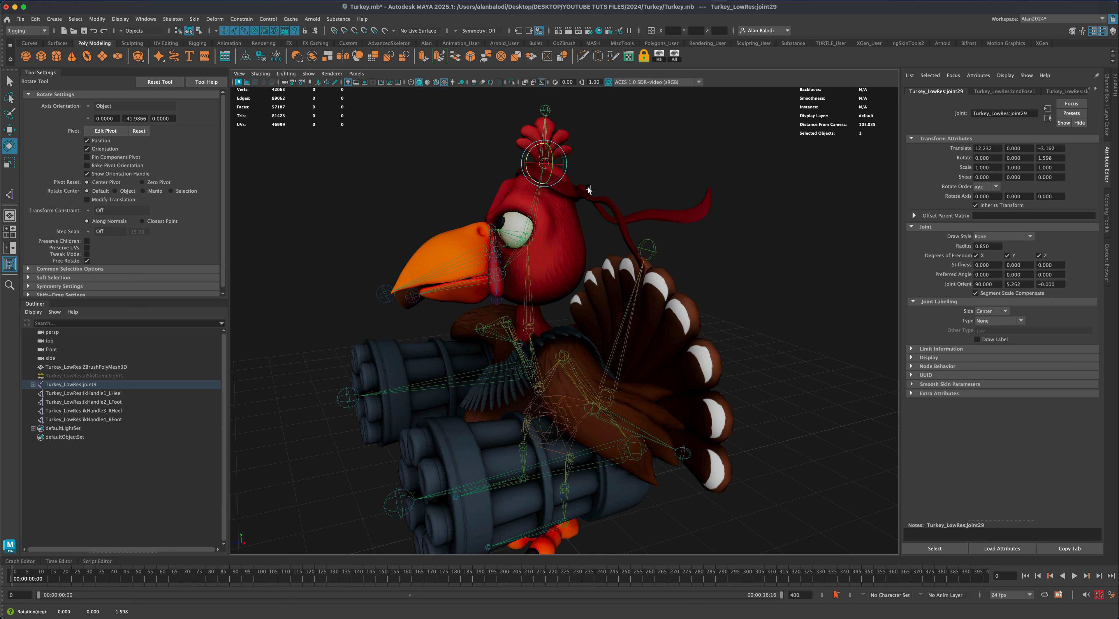
{"action": "key", "text": "super+z"}
{"action": "key", "text": "super+z"}
{"action": "key", "text": "super+z"}
{"action": "key", "text": "super+z"}
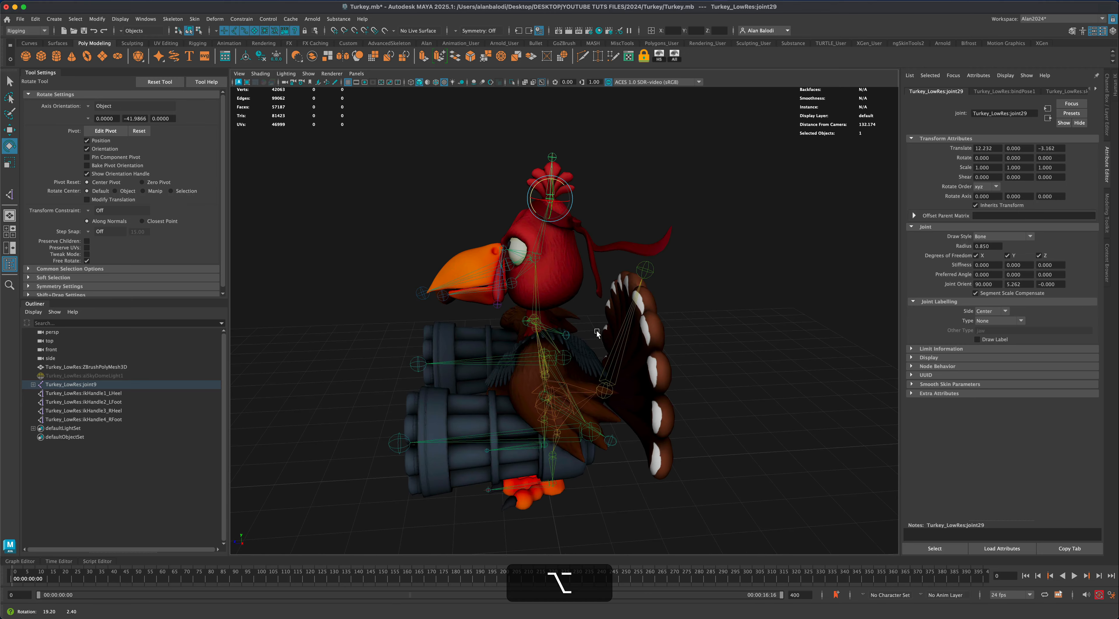
Test-rotate the base joint of the tail feathers to check their deformation, and undo the rotation
{"action": "left_click", "coordinate": [617, 352]}
{"action": "left_click", "coordinate": [616, 350]}
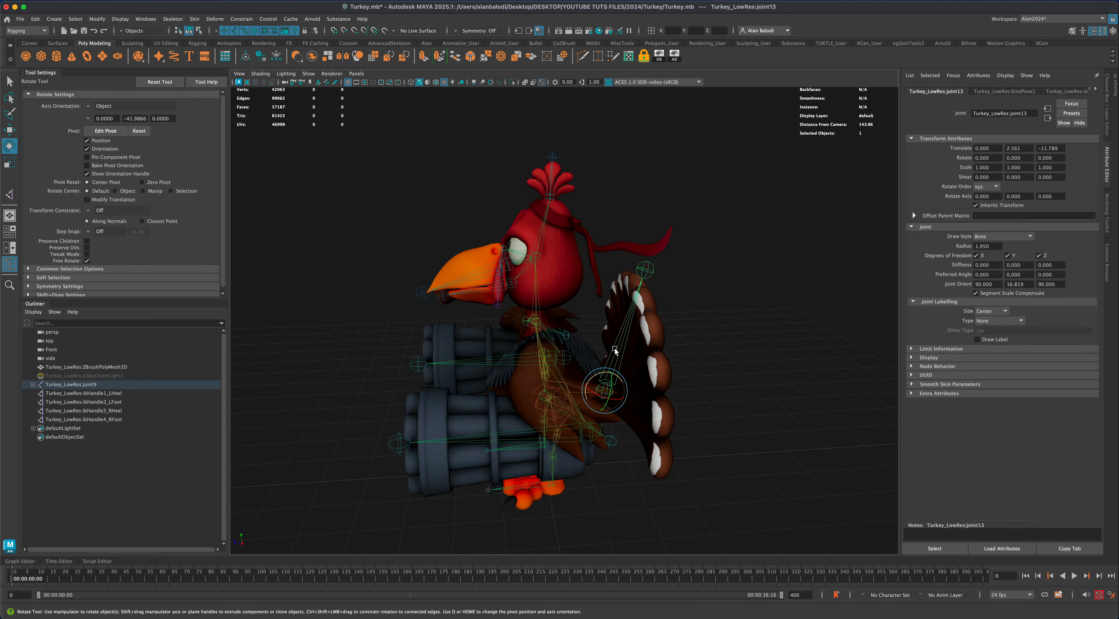
{"action": "left_click_drag", "start_coordinate": [597, 377], "coordinate": [467, 375]}
{"action": "key", "text": "alt+super+z"}
Return to the Select tool, clear the joint selection, and examine the whole bound turkey from the front
{"action": "mouse_move", "coordinate": [686, 392]}
{"action": "left_mouse_down", "text": "alt"}
{"action": "mouse_move", "coordinate": [708, 392]}
{"action": "mouse_move", "coordinate": [703, 404]}
{"action": "left_mouse_up", "text": "alt"}
{"action": "middle_click_drag", "start_coordinate": [711, 403], "coordinate": [719, 393], "text": "alt"}
{"action": "scroll", "coordinate": [719, 392], "scroll_direction": "up", "scroll_amount": 2}
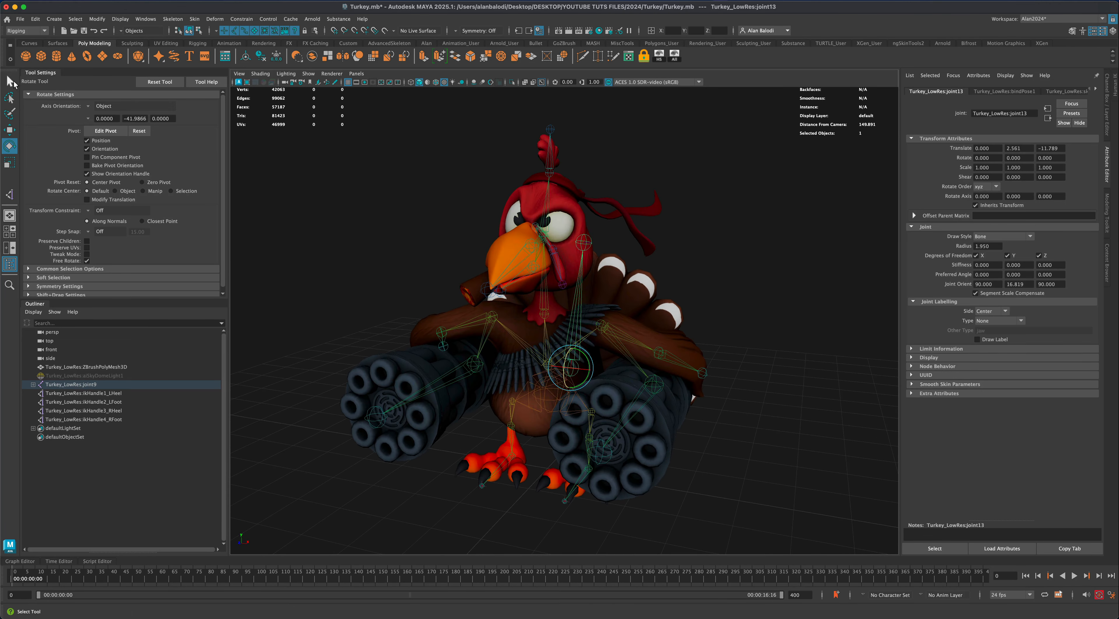
{"action": "left_click", "coordinate": [11, 81]}
{"action": "left_click_drag", "start_coordinate": [354, 262], "coordinate": [568, 323], "text": "alt"}
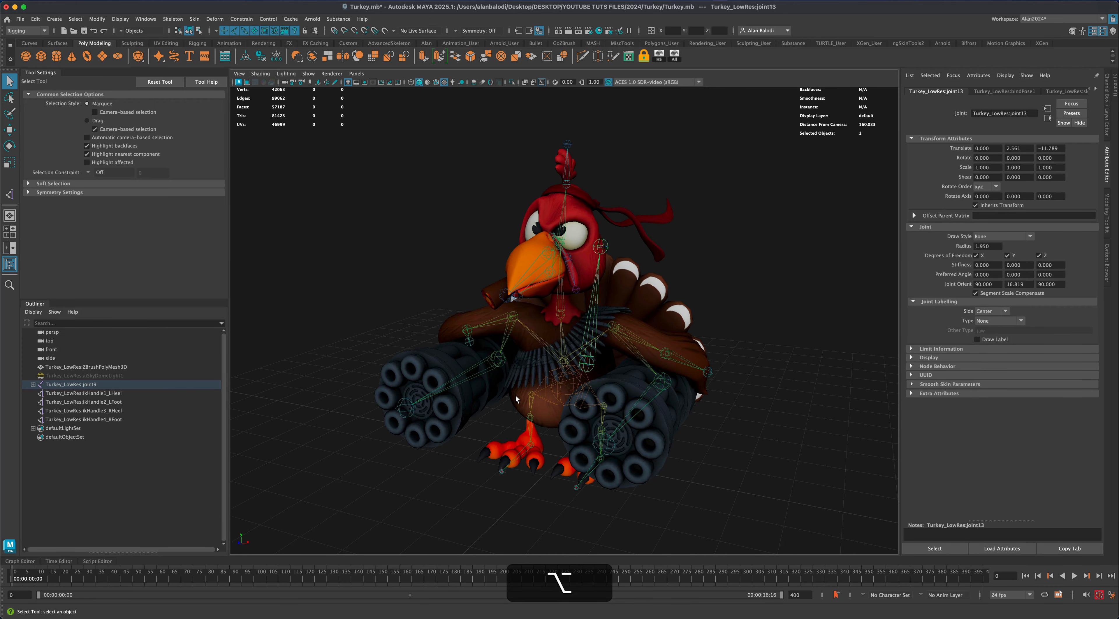
{"action": "right_click_drag", "start_coordinate": [516, 395], "coordinate": [541, 368], "text": "alt"}
{"action": "middle_click_drag", "start_coordinate": [540, 369], "coordinate": [530, 365], "text": "alt"}
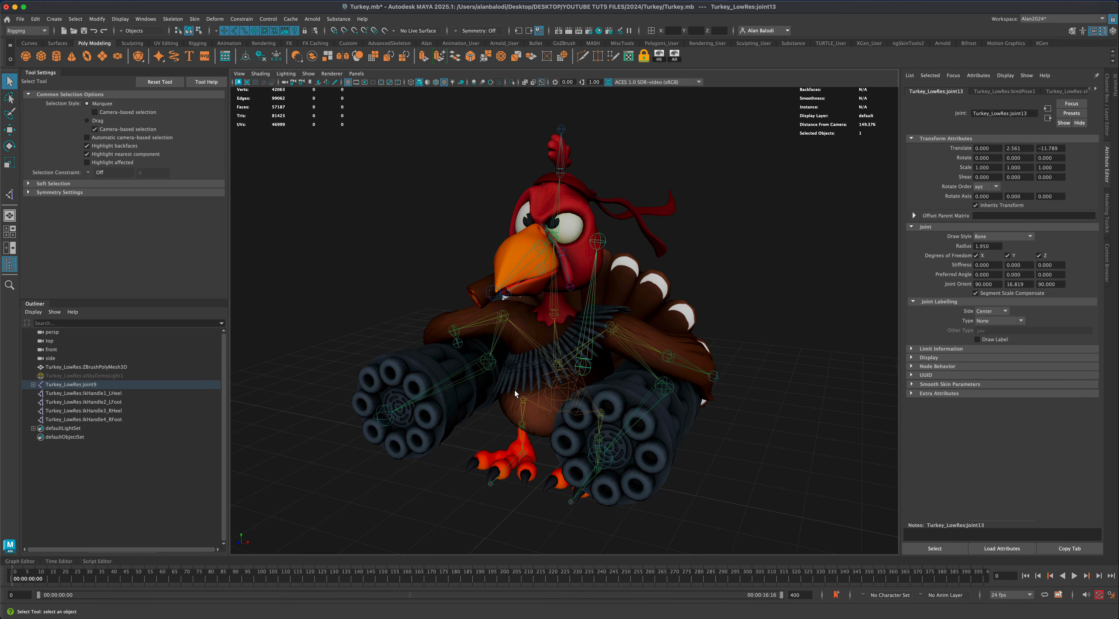
{"action": "left_click", "coordinate": [473, 427]}
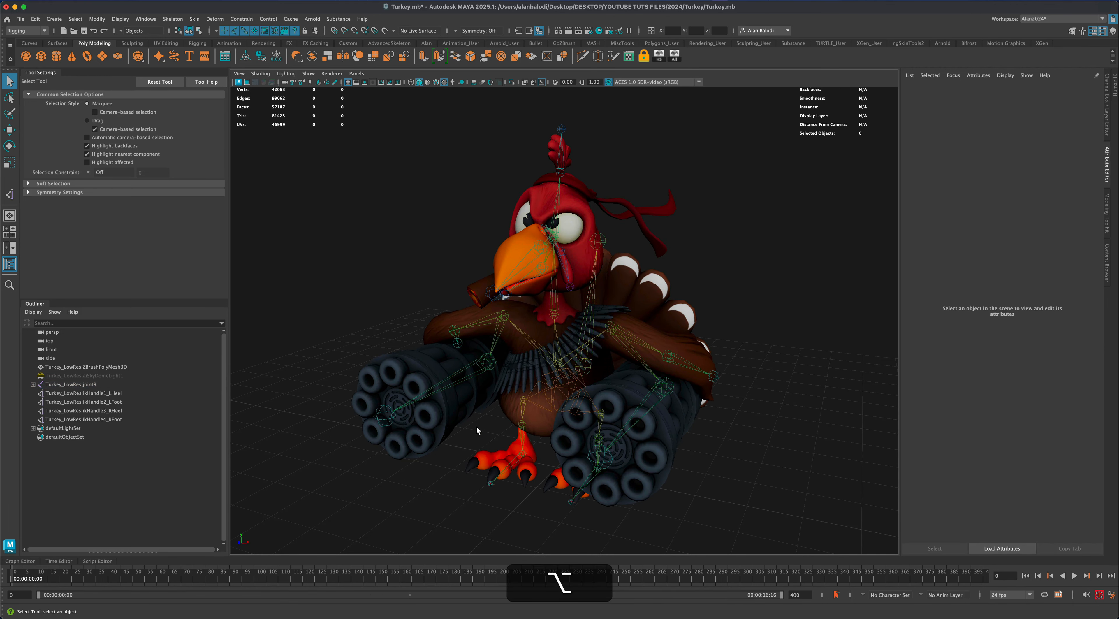
{"action": "left_click_drag", "start_coordinate": [477, 426], "coordinate": [403, 389], "text": "alt"}
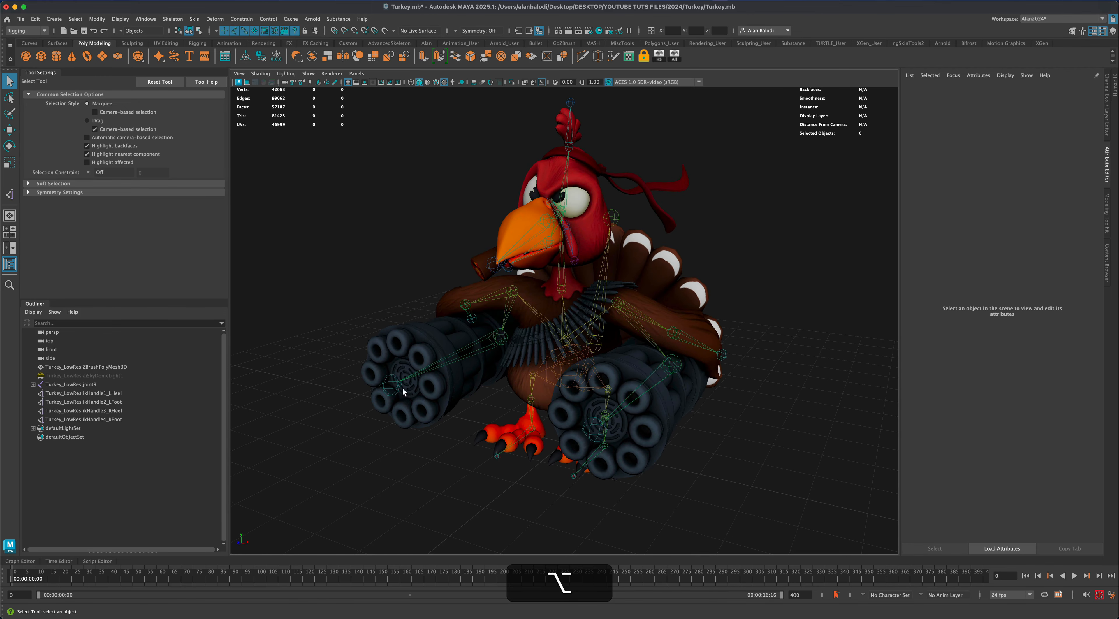
Select the rear joints of both guns together and test-rotate them
{"action": "left_click", "coordinate": [501, 341]}
{"action": "key", "text": "e"}
{"action": "left_click", "coordinate": [668, 359], "text": "shift"}
{"action": "mouse_move", "coordinate": [668, 360]}
{"action": "left_mouse_down"}
{"action": "mouse_move", "coordinate": [670, 370]}
{"action": "mouse_move", "coordinate": [668, 354]}
{"action": "left_mouse_up"}
Test-rotate one shoulder joint, add the opposite shoulder joint to rotate both wings together, and undo the rotations
{"action": "left_click", "coordinate": [620, 301]}
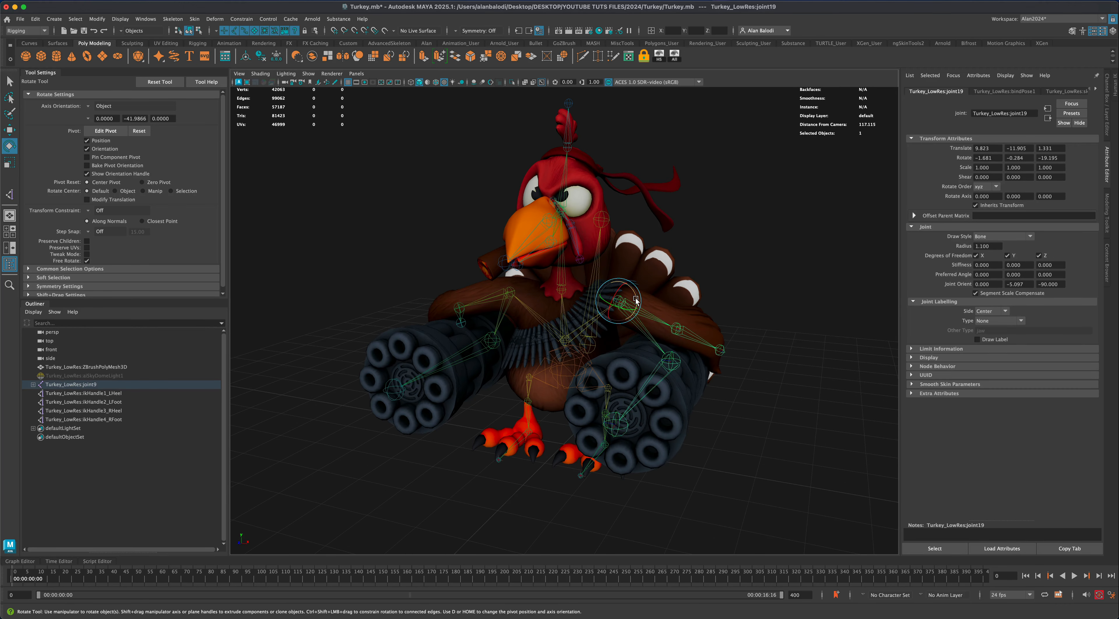
{"action": "mouse_move", "coordinate": [620, 301]}
{"action": "left_mouse_down"}
{"action": "mouse_move", "coordinate": [625, 286]}
{"action": "mouse_move", "coordinate": [580, 304]}
{"action": "mouse_move", "coordinate": [637, 285]}
{"action": "mouse_move", "coordinate": [638, 310]}
{"action": "mouse_move", "coordinate": [640, 287]}
{"action": "mouse_move", "coordinate": [639, 299]}
{"action": "left_mouse_up"}
{"action": "key", "text": "super+z"}
{"action": "key", "text": "super+shift+z"}
{"action": "left_click", "coordinate": [512, 292], "text": "shift"}
{"action": "left_click_drag", "start_coordinate": [531, 283], "coordinate": [528, 248]}
{"action": "left_click_drag", "start_coordinate": [461, 383], "coordinate": [437, 387], "text": "alt"}
{"action": "key", "text": "alt+super+z"}
Rotate both selected shoulder joints once more to check the wings and guns up close, and undo the rotation
{"action": "left_click_drag", "start_coordinate": [486, 359], "coordinate": [469, 394], "text": "alt"}
{"action": "right_click_drag", "start_coordinate": [469, 394], "coordinate": [514, 322], "text": "alt"}
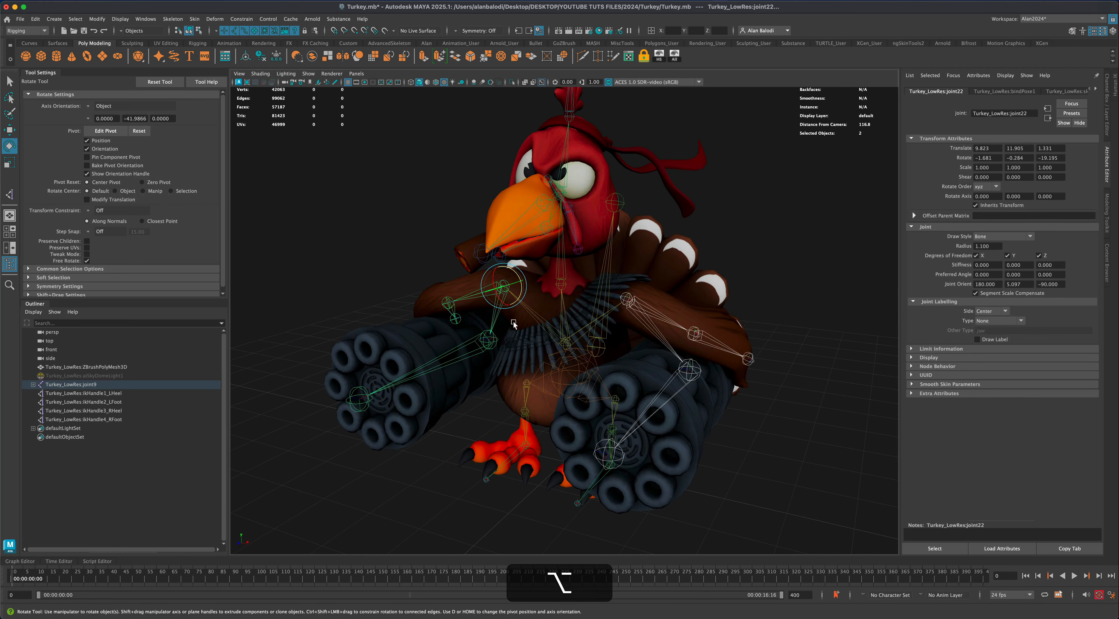
{"action": "mouse_move", "coordinate": [522, 291]}
{"action": "left_mouse_down"}
{"action": "mouse_move", "coordinate": [517, 277]}
{"action": "mouse_move", "coordinate": [496, 291]}
{"action": "mouse_move", "coordinate": [505, 299]}
{"action": "left_mouse_up"}
{"action": "key", "text": "super+z"}
{"action": "right_click_drag", "start_coordinate": [505, 298], "coordinate": [402, 444], "text": "alt"}
{"action": "key", "text": "super+z"}
{"action": "left_click_drag", "start_coordinate": [402, 444], "coordinate": [404, 412], "text": "alt"}
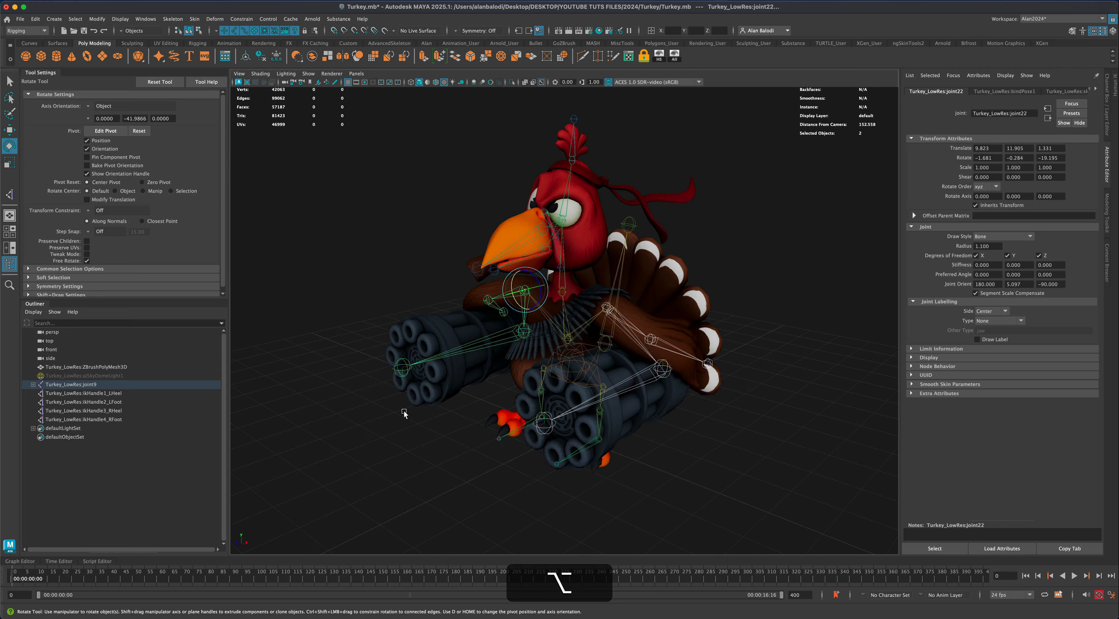
Test-rotate the joint at the front end of the gun barrels, and undo the rotation
{"action": "left_click", "coordinate": [405, 365]}
{"action": "right_click_drag", "start_coordinate": [405, 365], "coordinate": [419, 345], "text": "alt"}
{"action": "left_click_drag", "start_coordinate": [392, 327], "coordinate": [429, 272]}
{"action": "key", "text": "super+z"}
{"action": "key", "text": "super+z"}
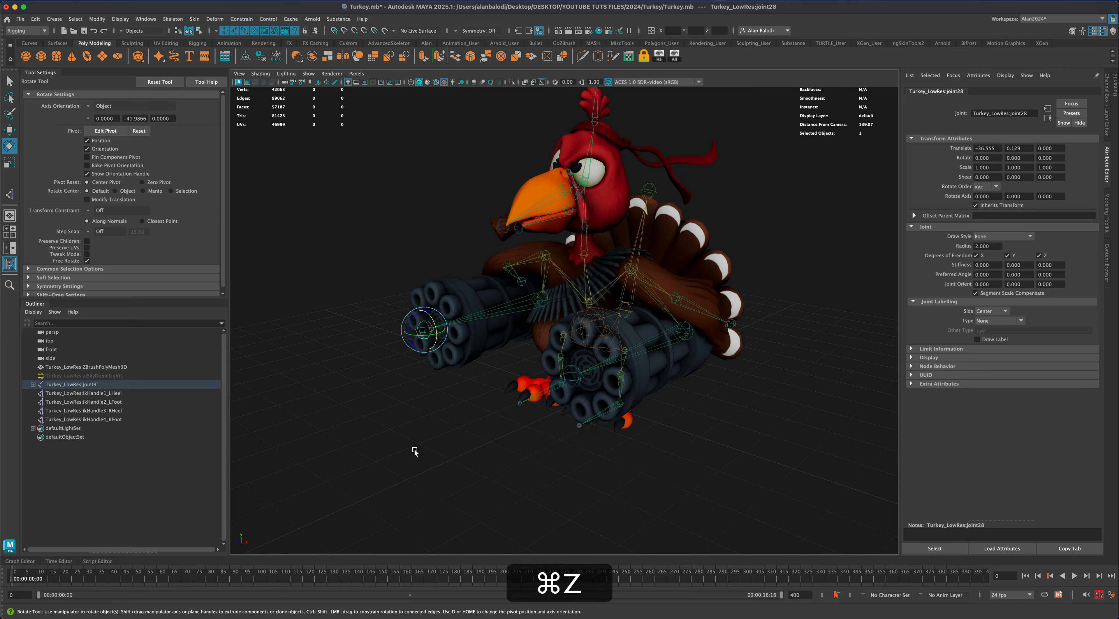
{"action": "key", "text": "alt+super+z"}
Return to the Select tool with the whole turkey in view, and save the scene
{"action": "left_click_drag", "start_coordinate": [404, 476], "coordinate": [599, 474], "text": "alt"}
{"action": "left_click_drag", "start_coordinate": [602, 473], "coordinate": [675, 453], "text": "alt"}
{"action": "middle_click_drag", "start_coordinate": [749, 445], "coordinate": [747, 448], "text": "alt"}
{"action": "key", "text": "q"}
{"action": "left_click_drag", "start_coordinate": [748, 448], "coordinate": [700, 443], "text": "alt"}
{"action": "right_click_drag", "start_coordinate": [330, 237], "coordinate": [303, 234], "text": "alt"}
{"action": "key", "text": "super+s"}
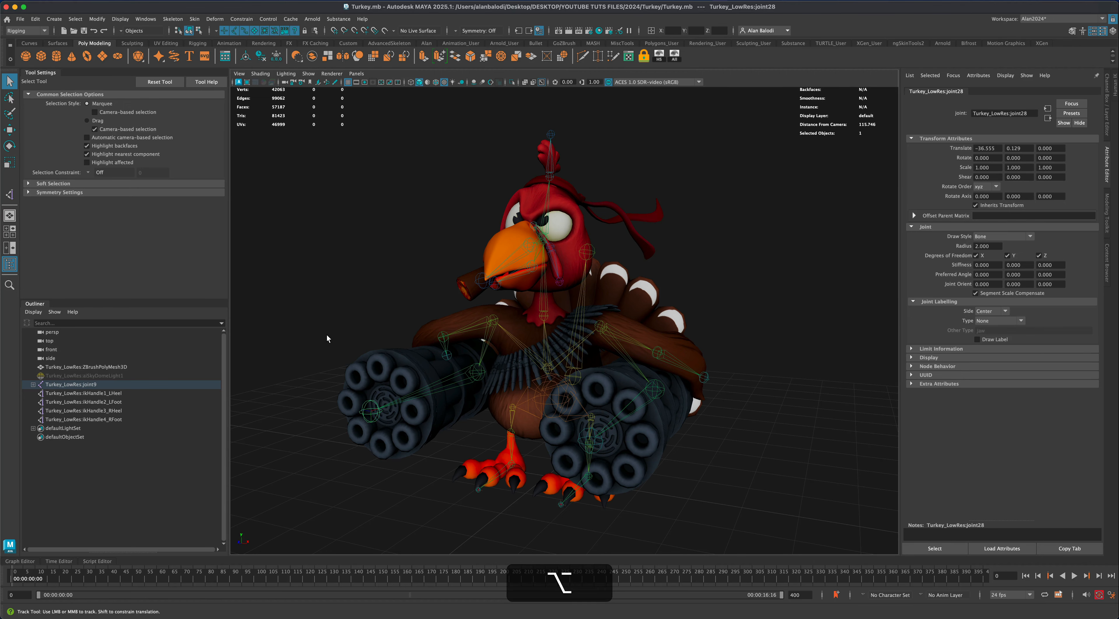
Rotate the head comb's base joint to check its influence on the head and headband, and undo the rotation
{"action": "scroll", "coordinate": [327, 336], "scroll_direction": "up", "scroll_amount": 3, "text": "alt"}
{"action": "left_click_drag", "start_coordinate": [331, 339], "coordinate": [773, 418], "text": "alt"}
{"action": "scroll", "coordinate": [770, 412], "scroll_direction": "up", "scroll_amount": 3, "text": "alt"}
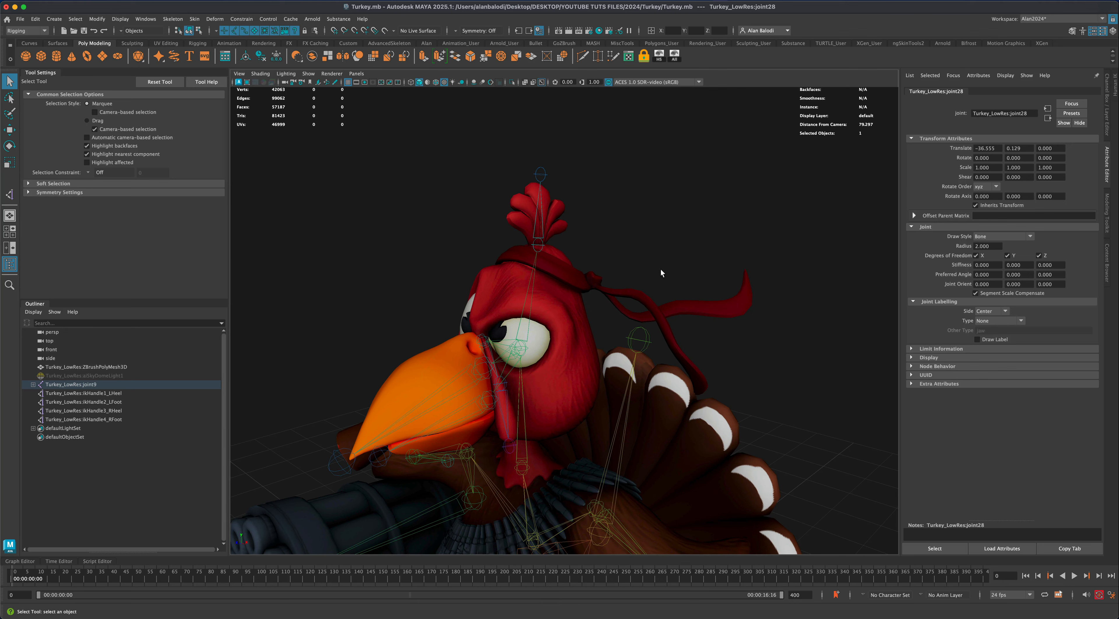
{"action": "middle_click_drag", "start_coordinate": [661, 269], "coordinate": [656, 245], "text": "alt"}
{"action": "left_click", "coordinate": [535, 239]}
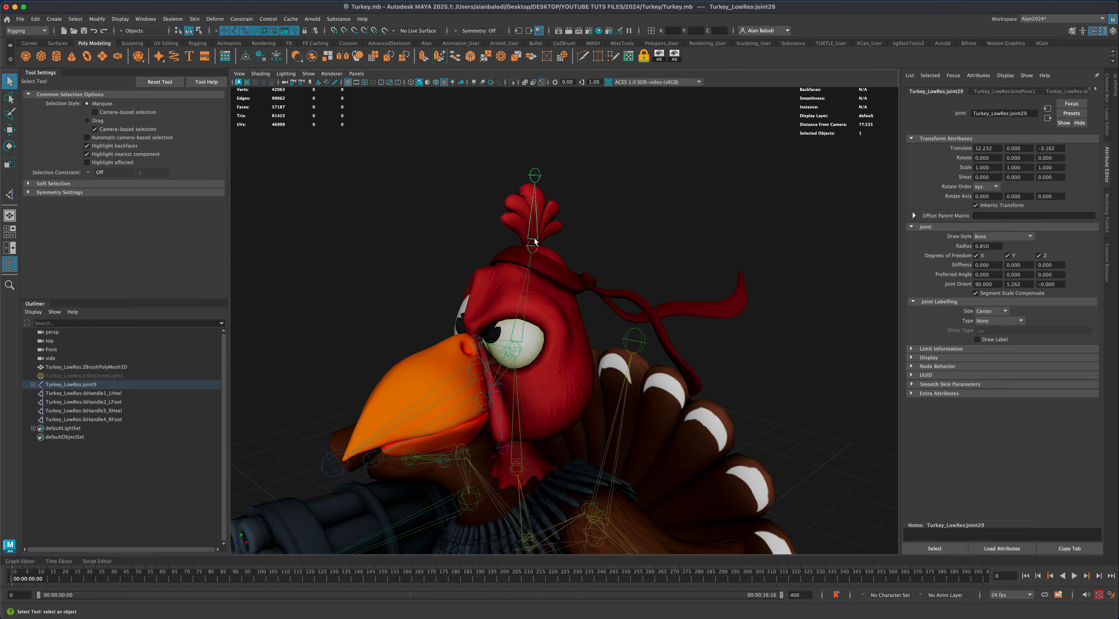
{"action": "left_click_drag", "start_coordinate": [535, 239], "coordinate": [391, 239], "text": "alt"}
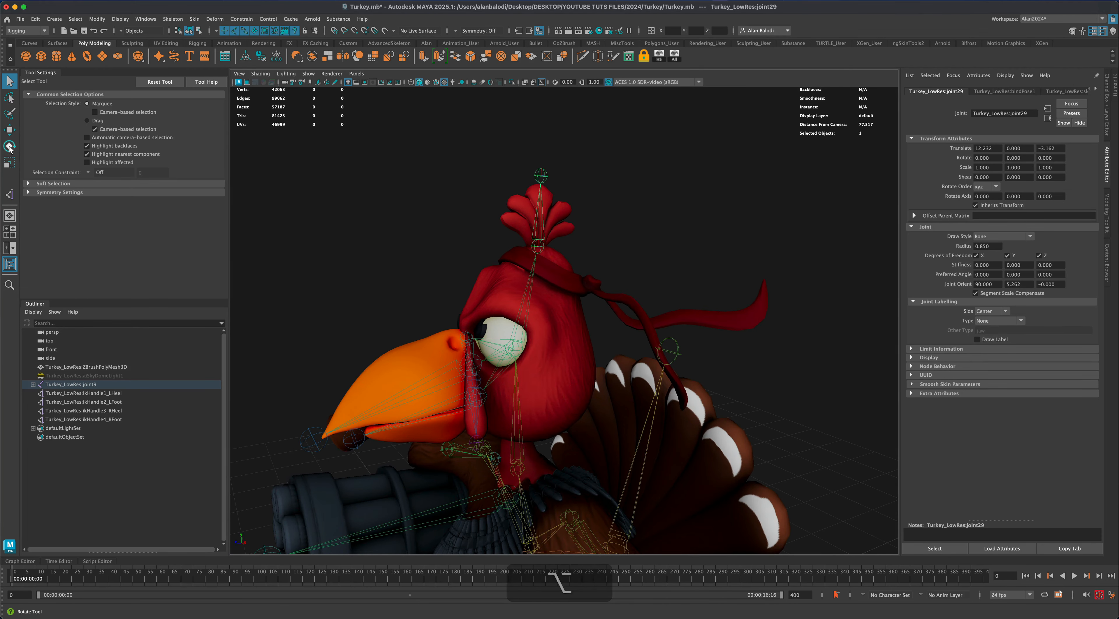
{"action": "key", "text": "e"}
{"action": "left_click_drag", "start_coordinate": [546, 238], "coordinate": [553, 210]}
{"action": "key", "text": "super+z"}
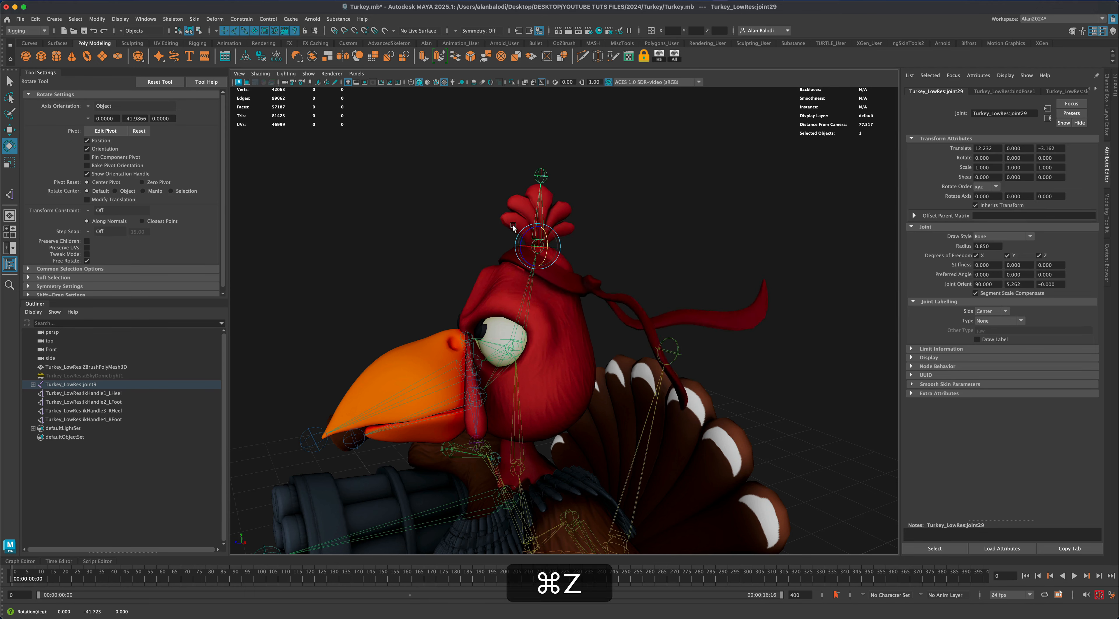
{"action": "key", "text": "q"}
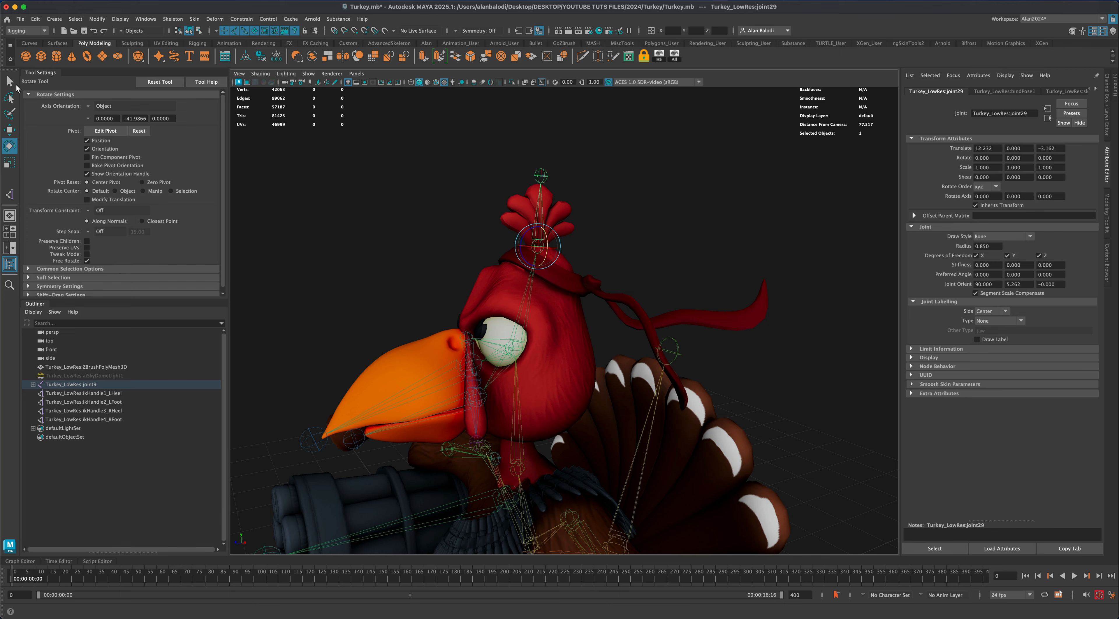
Select the turkey mesh in face mode and select all connected faces of the head and headband
{"action": "left_click_drag", "start_coordinate": [404, 267], "coordinate": [413, 292], "text": "alt"}
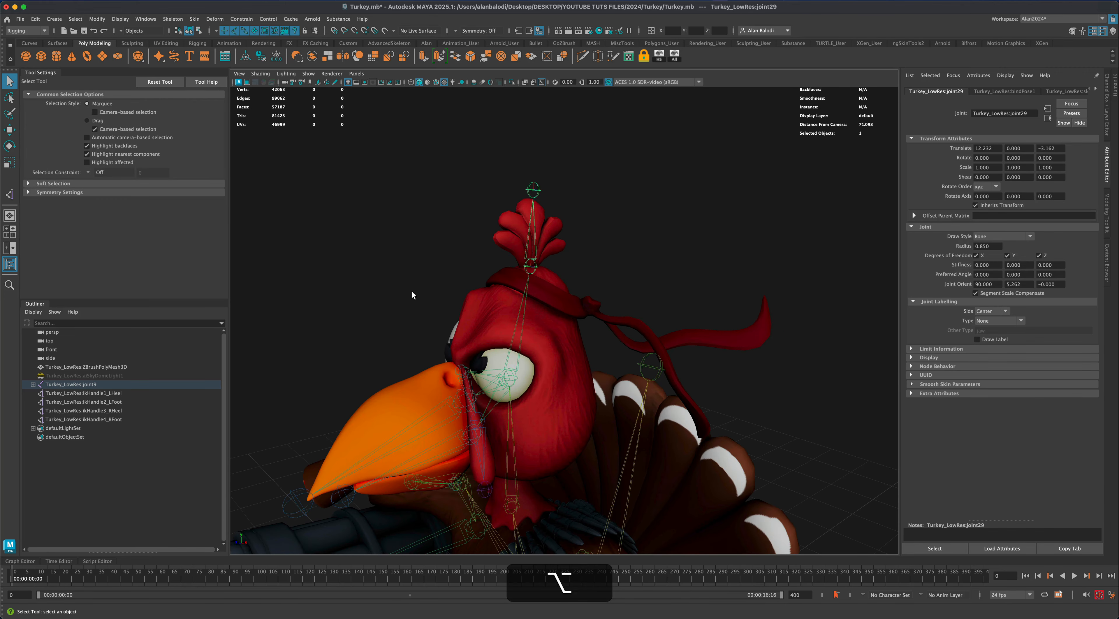
{"action": "left_click", "coordinate": [489, 310]}
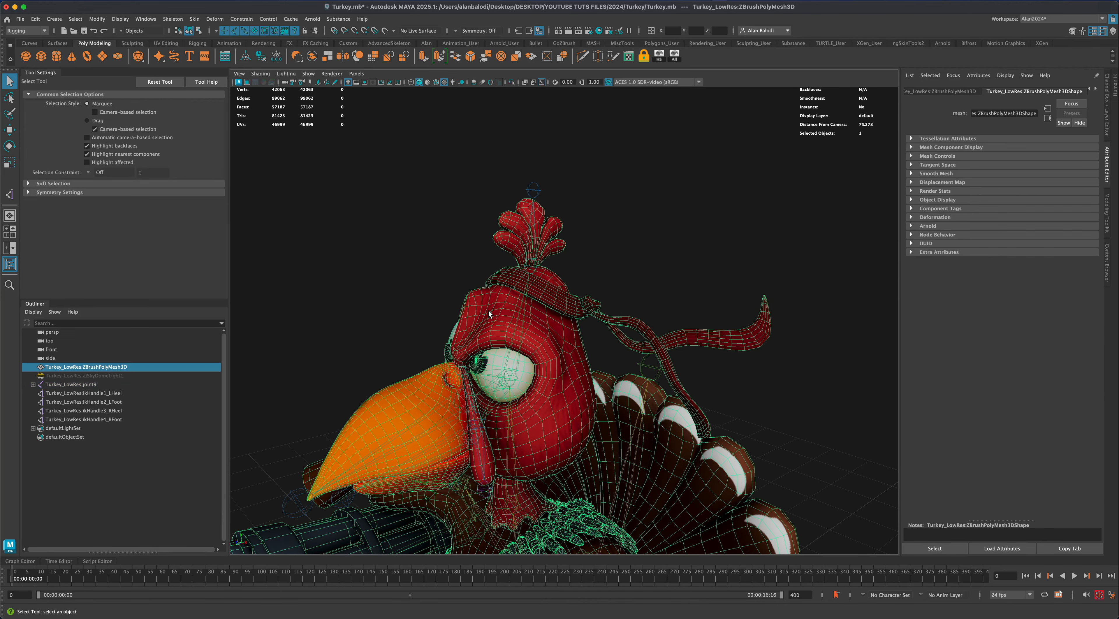
{"action": "right_click_drag", "start_coordinate": [497, 305], "coordinate": [498, 324]}
{"action": "left_click", "coordinate": [502, 310]}
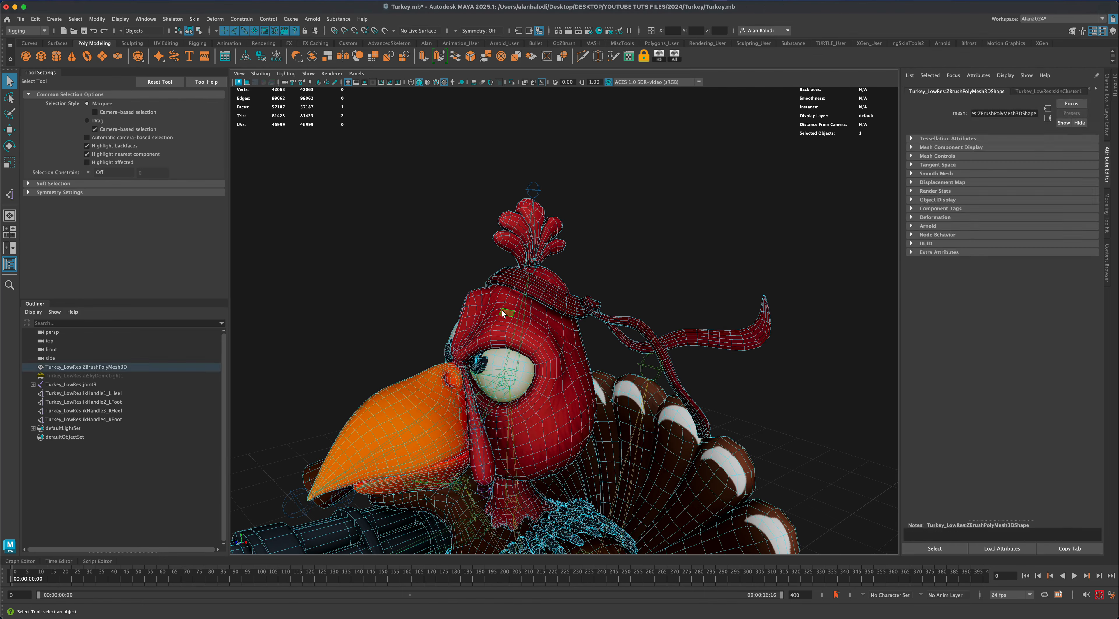
{"action": "left_click_drag", "start_coordinate": [502, 310], "coordinate": [630, 265], "text": "alt"}
{"action": "left_click", "coordinate": [565, 296], "text": "shift"}
{"action": "right_click_drag", "start_coordinate": [555, 297], "coordinate": [635, 306], "text": "alt"}
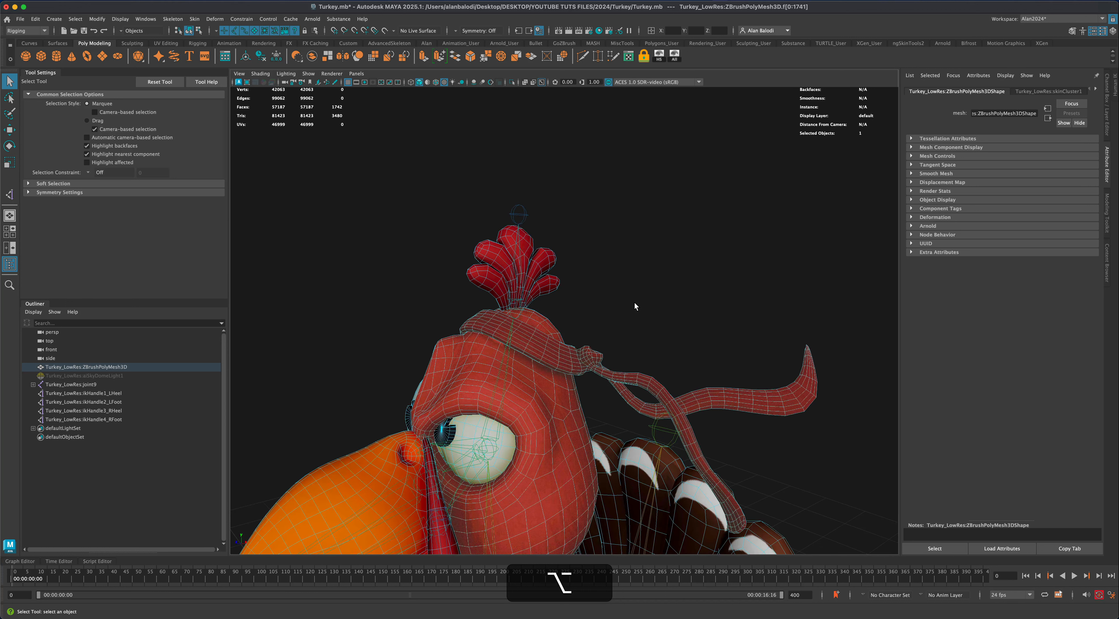
Open the Paint Skin Weights tool settings and make the head comb's base joint the active influence
{"action": "left_click", "coordinate": [194, 19]}
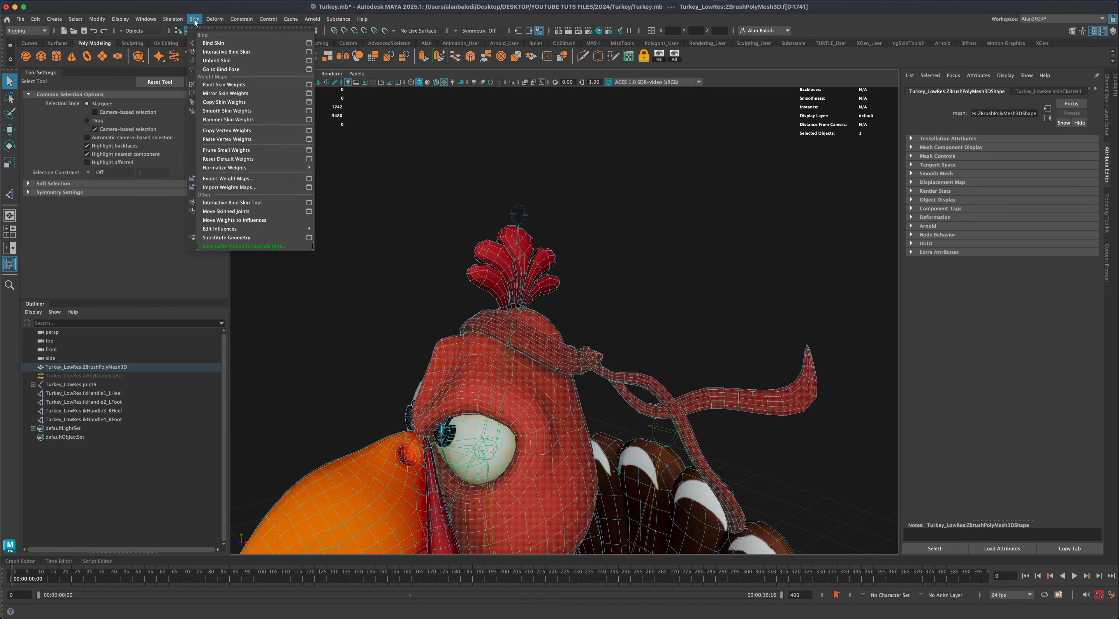
{"action": "left_click", "coordinate": [310, 85]}
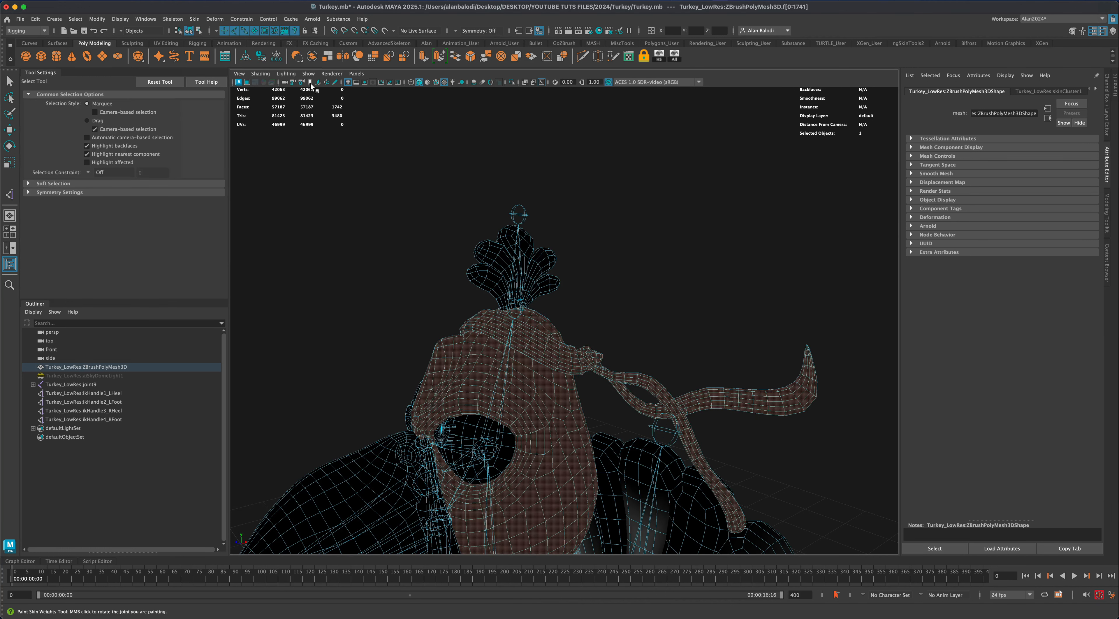
{"action": "left_click", "coordinate": [37, 304]}
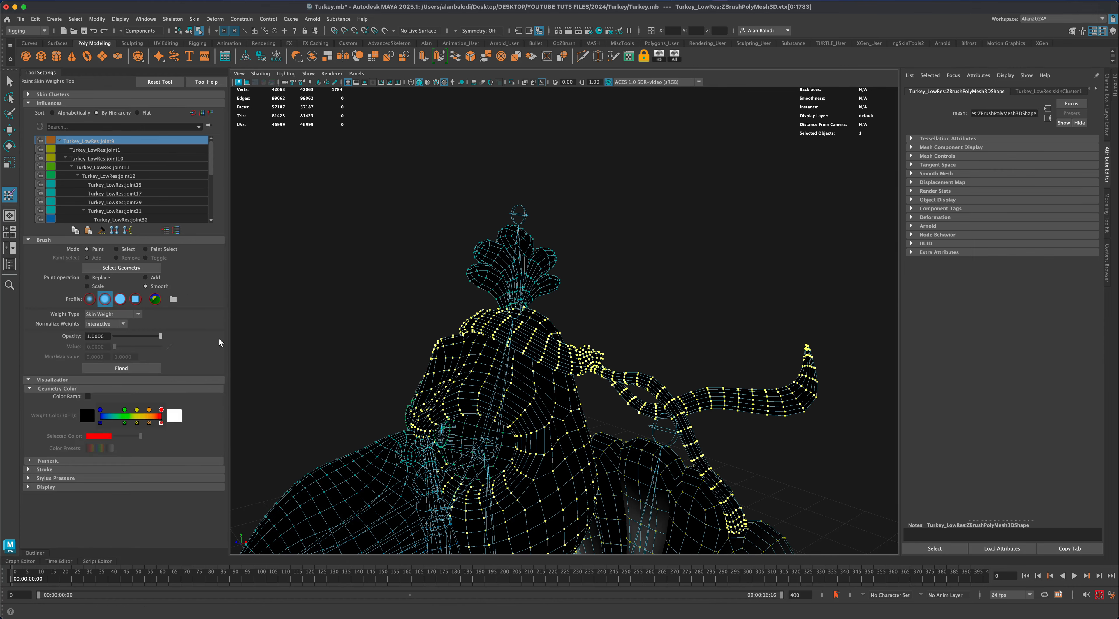
{"action": "left_click_drag", "start_coordinate": [367, 334], "coordinate": [486, 286], "text": "alt"}
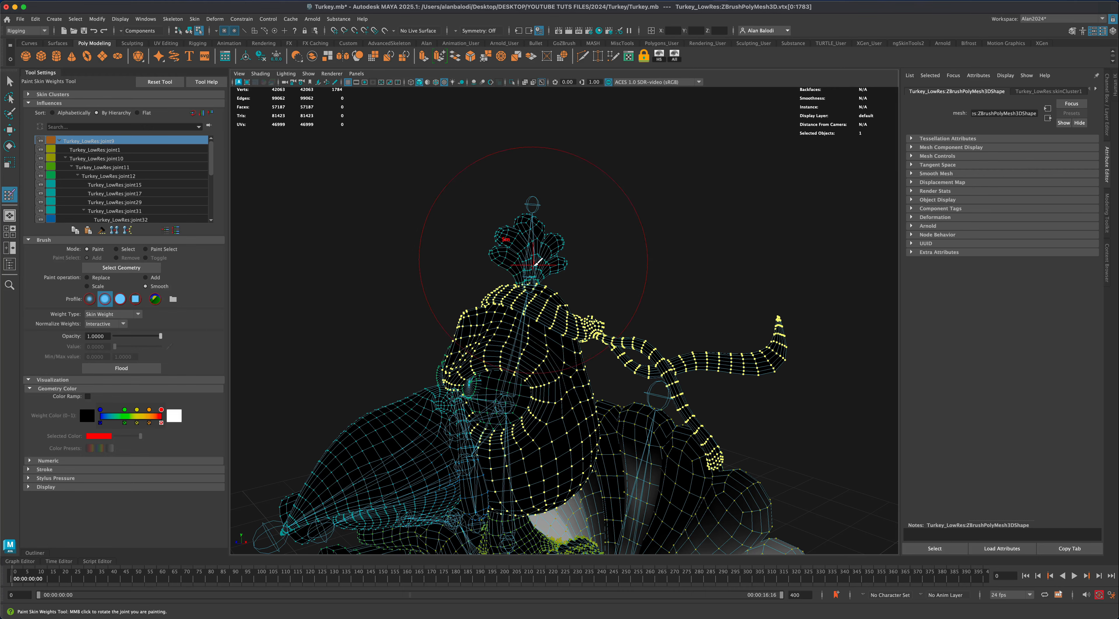
{"action": "right_click_drag", "start_coordinate": [534, 265], "coordinate": [539, 239]}
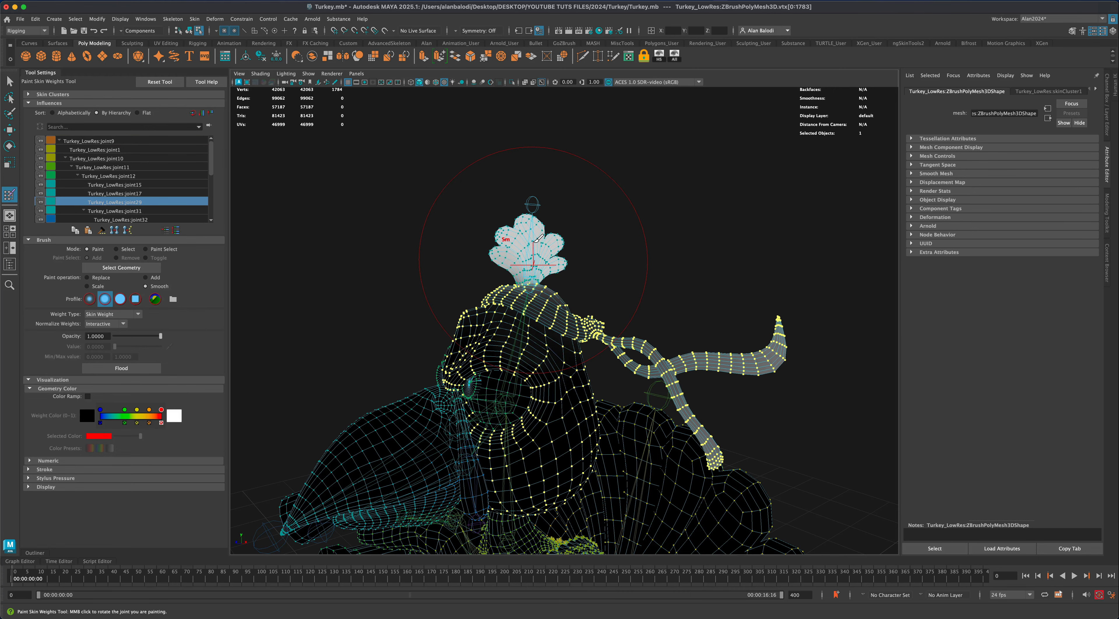
Inspect the head comb base joint's weights on the head and headband, viewing them briefly with the color ramp
{"action": "left_click_drag", "start_coordinate": [372, 281], "coordinate": [380, 283], "text": "alt"}
{"action": "middle_click_drag", "start_coordinate": [380, 283], "coordinate": [377, 318], "text": "alt"}
{"action": "scroll", "coordinate": [377, 318], "scroll_direction": "up", "scroll_amount": 5, "text": "alt"}
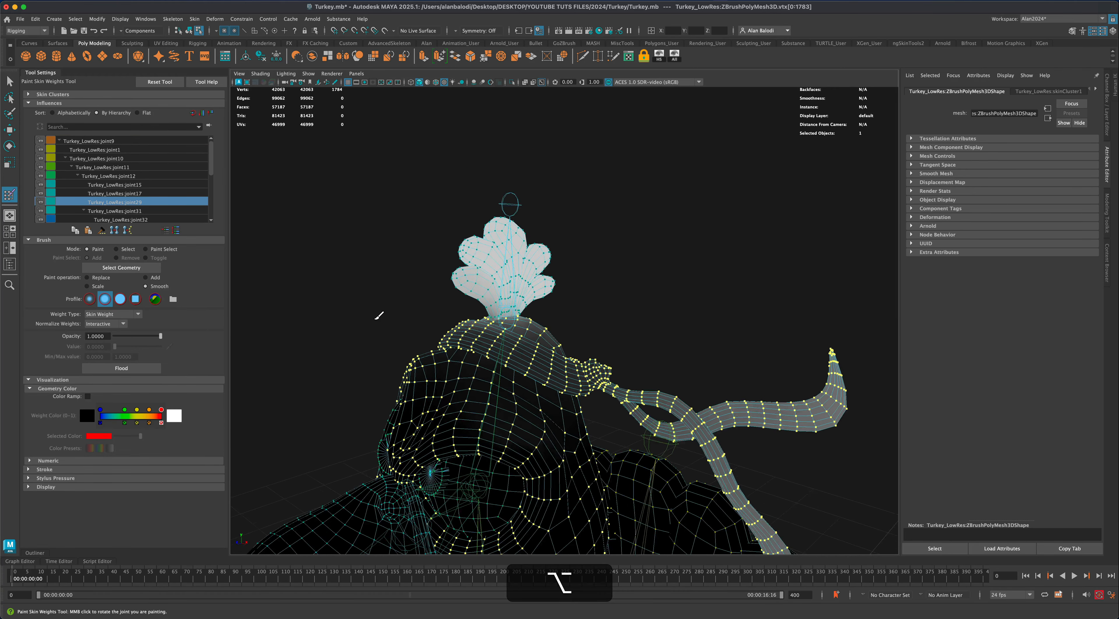
{"action": "left_click_drag", "start_coordinate": [355, 311], "coordinate": [326, 311], "text": "alt"}
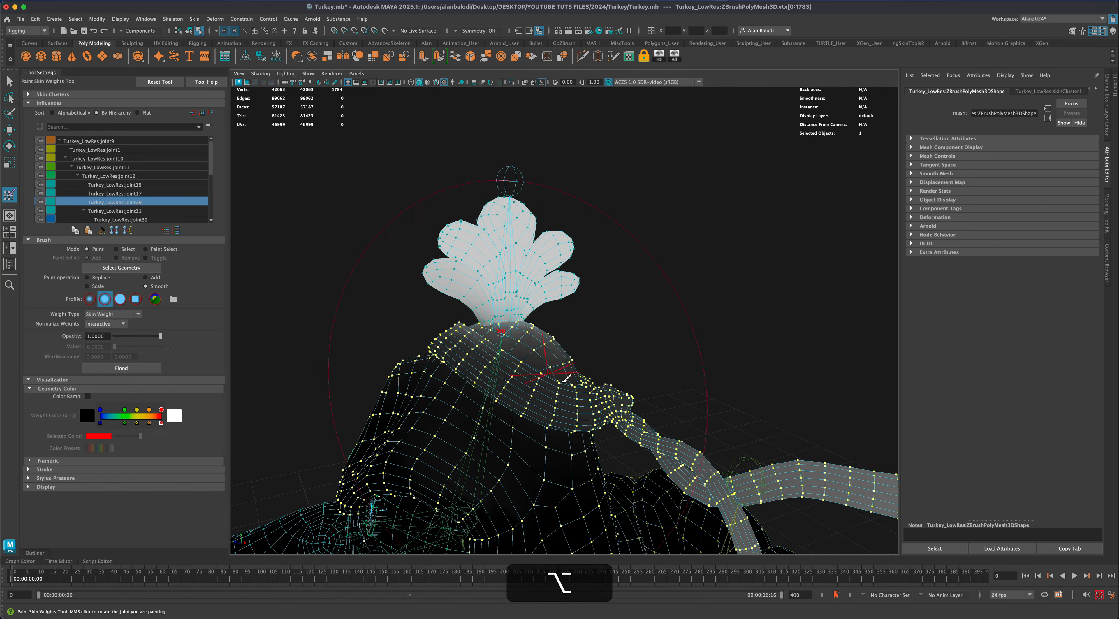
{"action": "mouse_move", "coordinate": [721, 394]}
{"action": "left_mouse_down", "text": "alt"}
{"action": "mouse_move", "coordinate": [702, 379]}
{"action": "mouse_move", "coordinate": [538, 360]}
{"action": "left_mouse_up", "text": "alt"}
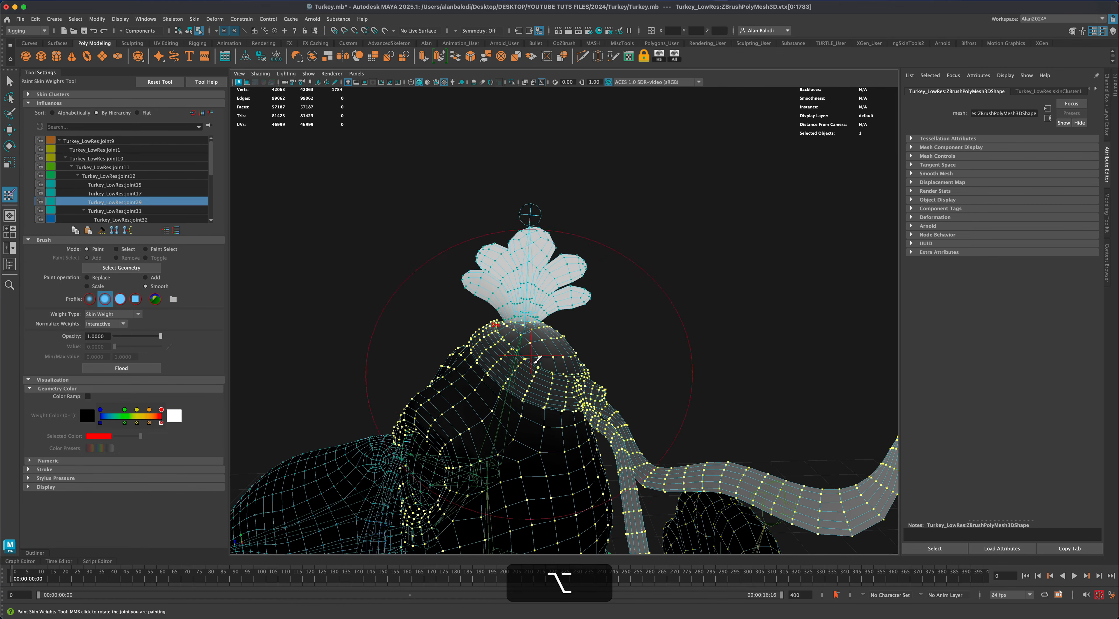
{"action": "left_click_drag", "start_coordinate": [710, 390], "coordinate": [710, 300], "text": "alt"}
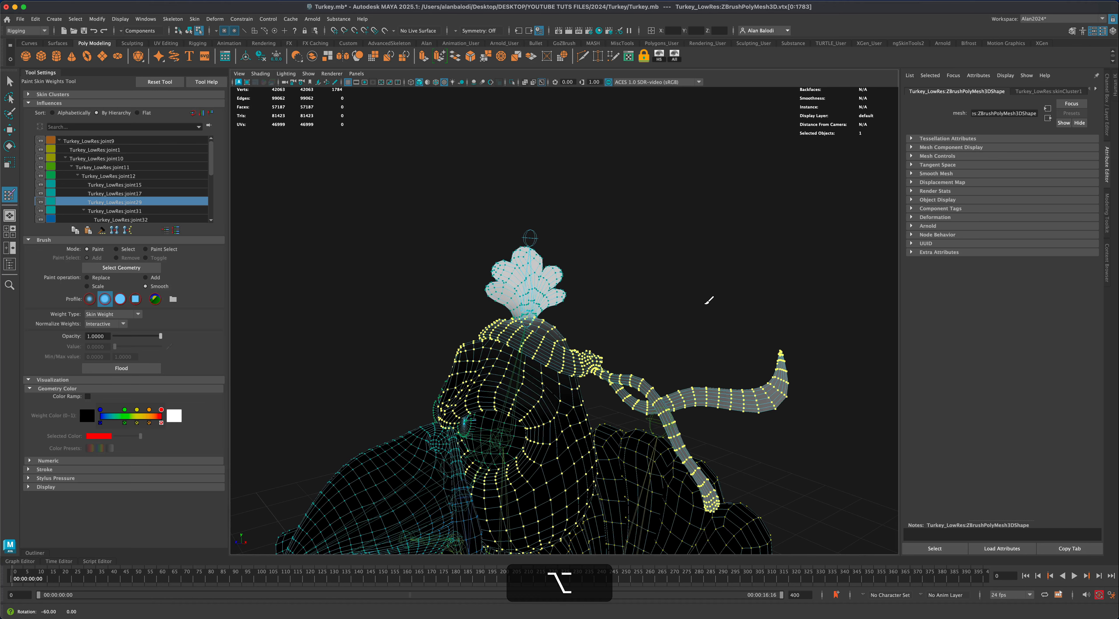
{"action": "left_click", "coordinate": [87, 397]}
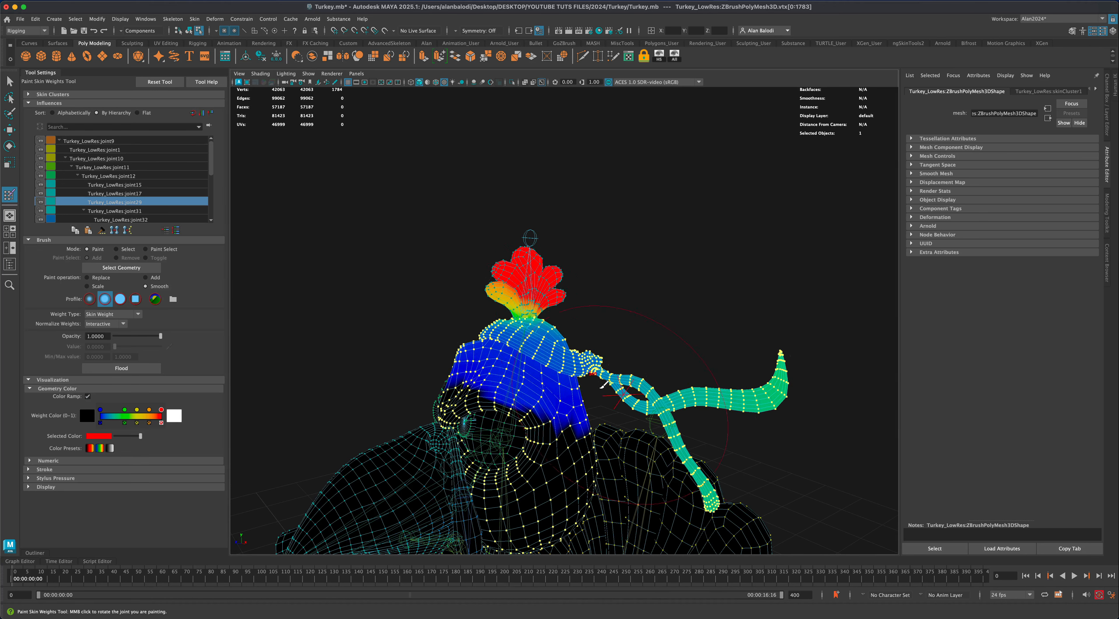
{"action": "left_click", "coordinate": [87, 397]}
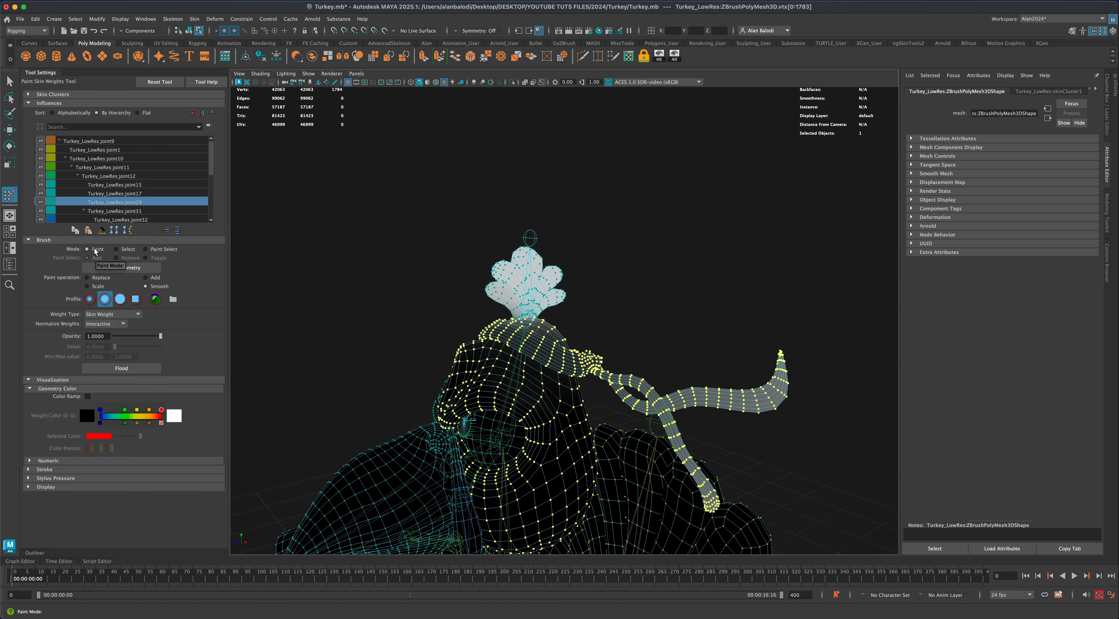
Flood the selected head and headband vertices using Replace at value 0 and opacity 1, then check the weights with the color ramp
{"action": "left_click", "coordinate": [101, 279]}
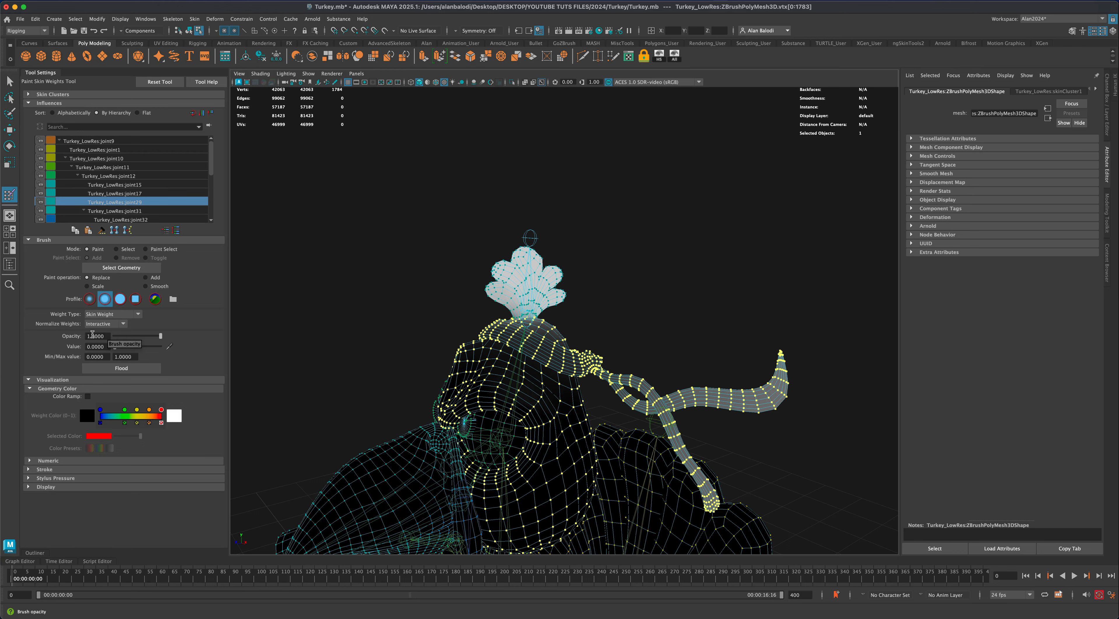
{"action": "left_click_drag", "start_coordinate": [160, 336], "coordinate": [108, 332]}
{"action": "left_click_drag", "start_coordinate": [146, 351], "coordinate": [103, 349]}
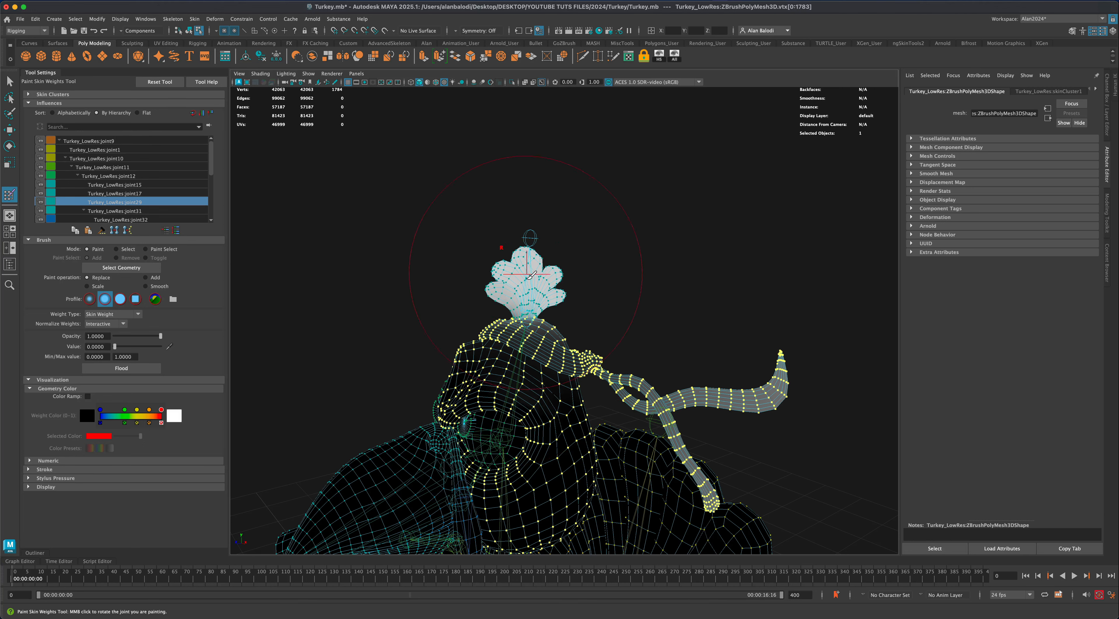
{"action": "left_click", "coordinate": [121, 368]}
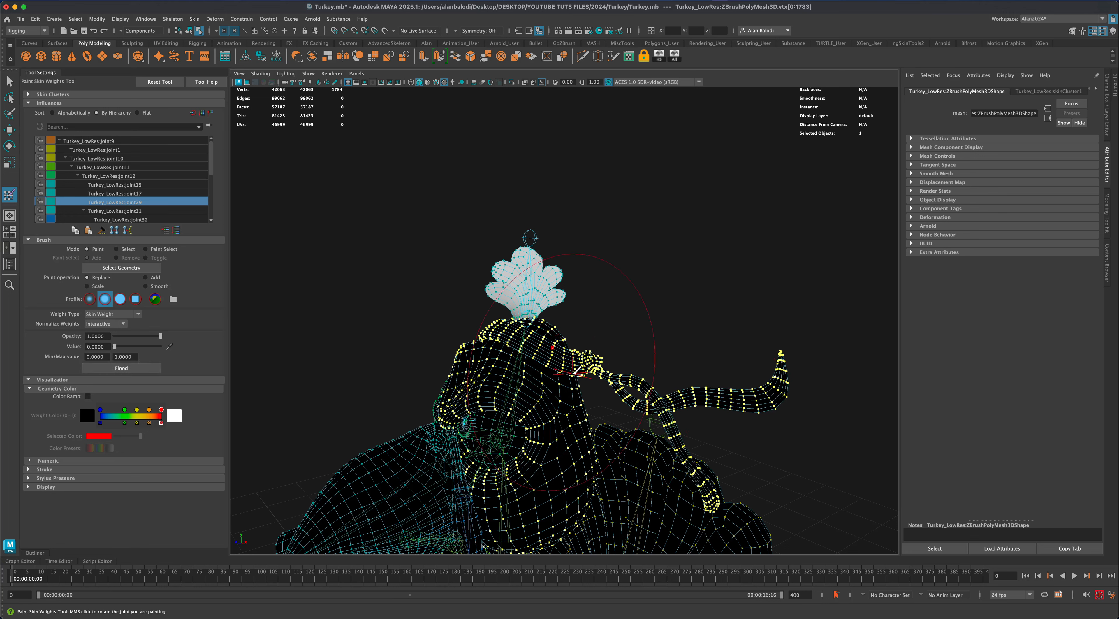
{"action": "left_click", "coordinate": [89, 397]}
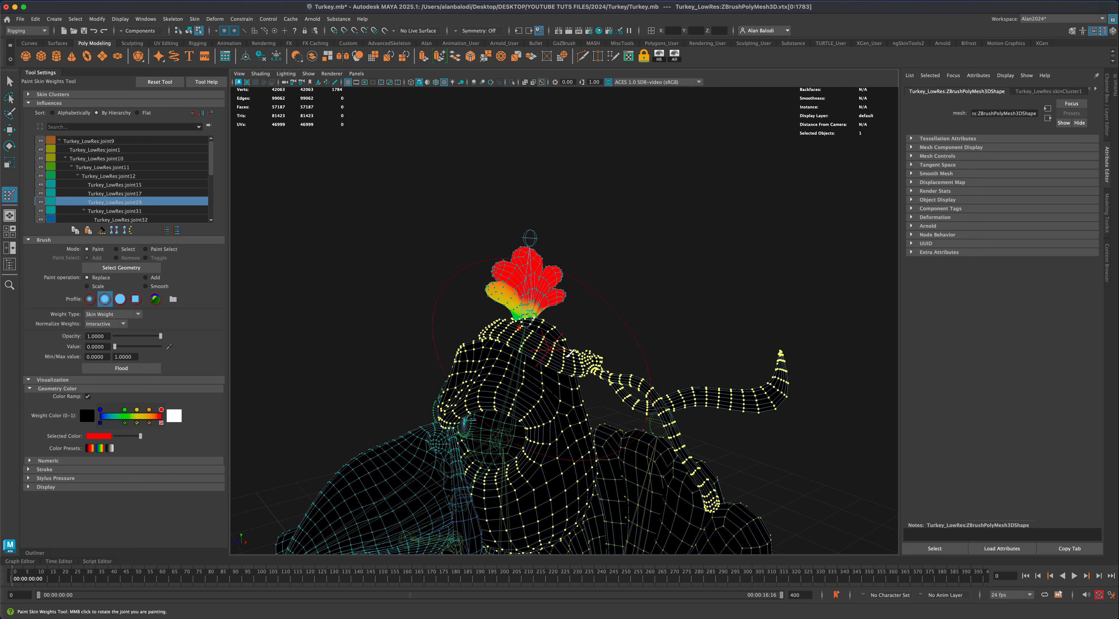
{"action": "left_click", "coordinate": [88, 397]}
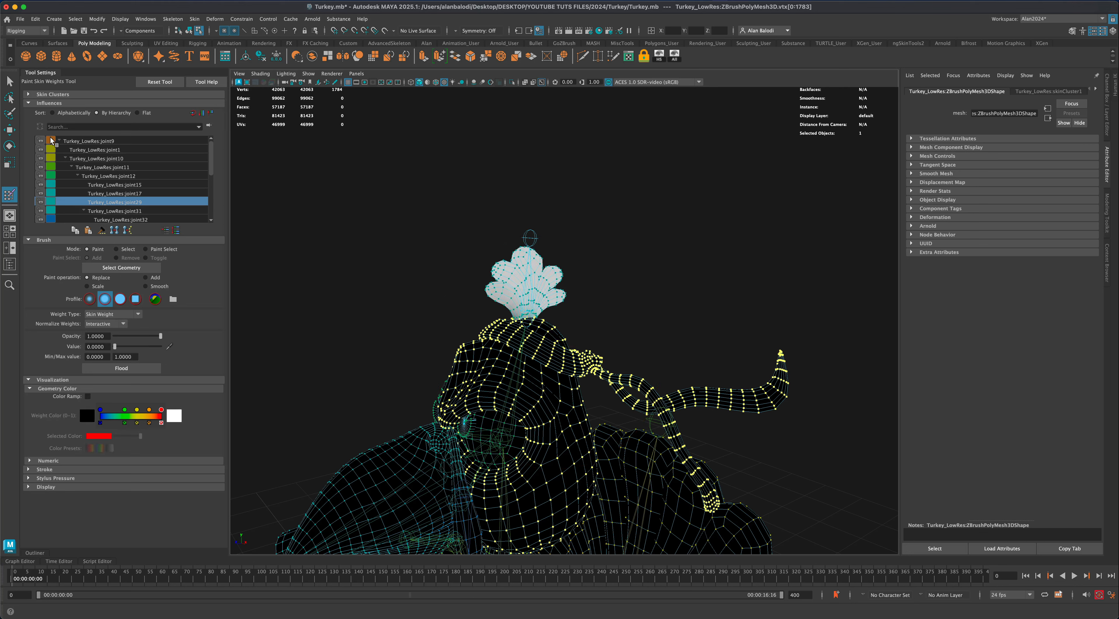
Return to object mode, rotate the head comb's base joint to test its corrected influence, and undo the rotation
{"action": "left_click", "coordinate": [9, 83]}
{"action": "right_click_drag", "start_coordinate": [548, 332], "coordinate": [591, 319]}
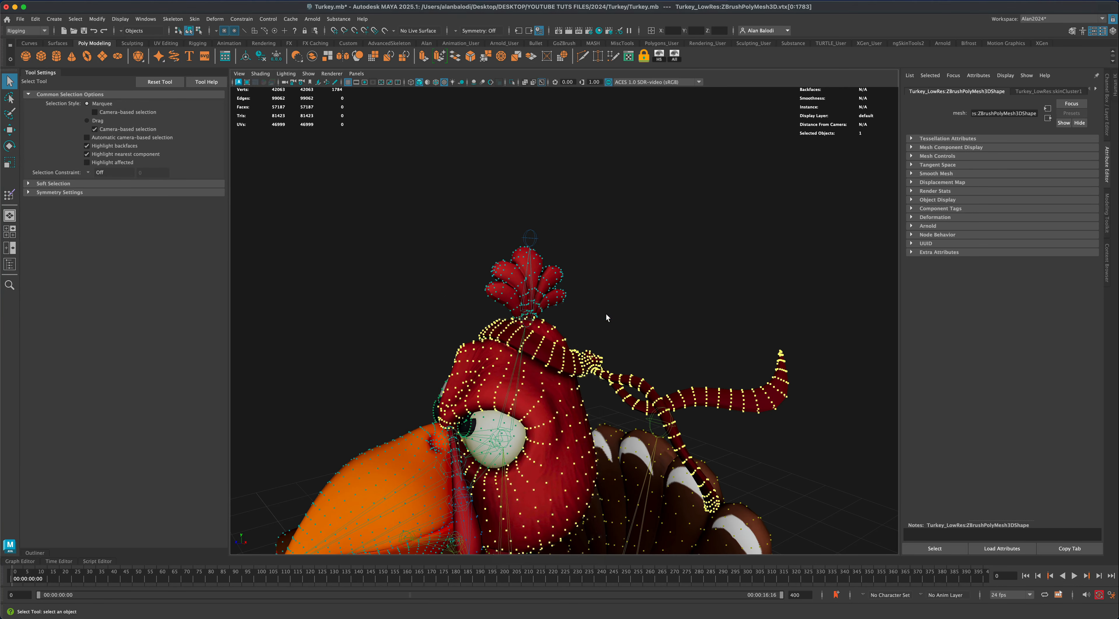
{"action": "left_click", "coordinate": [530, 311]}
{"action": "key", "text": "e"}
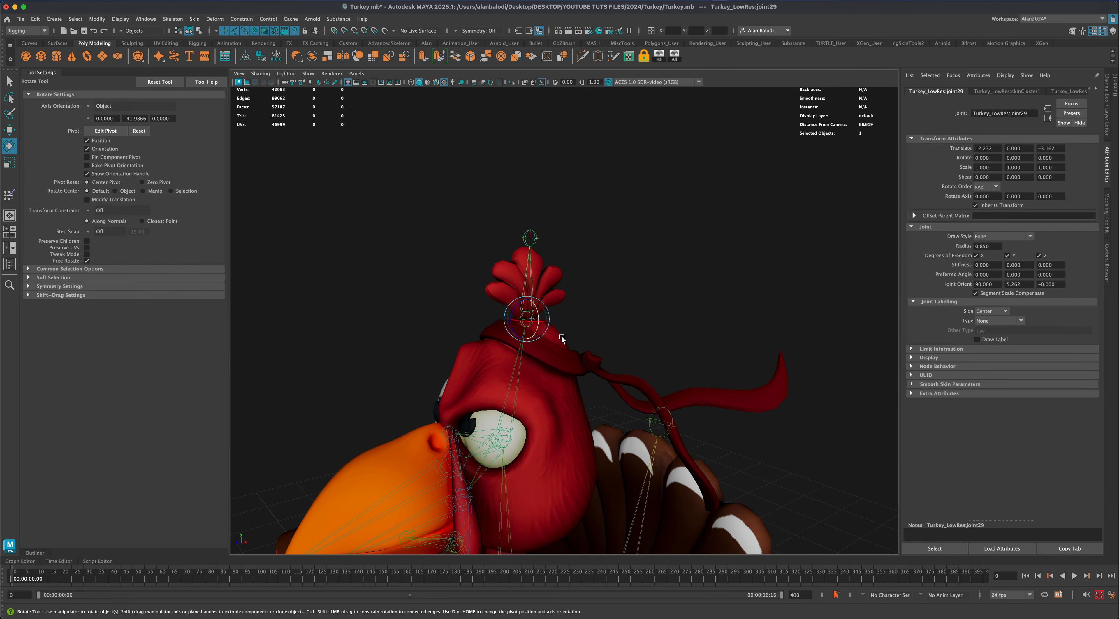
{"action": "left_click_drag", "start_coordinate": [538, 315], "coordinate": [515, 310]}
{"action": "key", "text": "super+z"}
{"action": "key", "text": "super+z"}
Save the turkey scene with the corrected comb weights
{"action": "left_click_drag", "start_coordinate": [617, 296], "coordinate": [670, 288], "text": "alt"}
{"action": "right_click_drag", "start_coordinate": [670, 287], "coordinate": [662, 295], "text": "alt"}
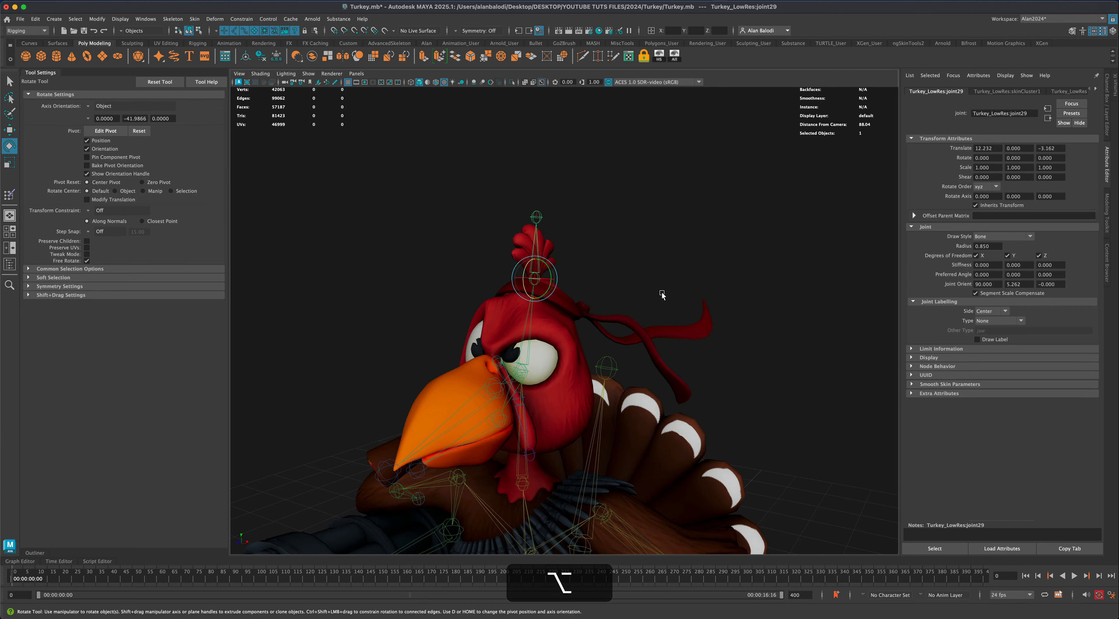
{"action": "left_click_drag", "start_coordinate": [662, 294], "coordinate": [665, 280], "text": "alt"}
{"action": "key", "text": "alt+super+s"}
{"action": "key", "text": "super+s"}
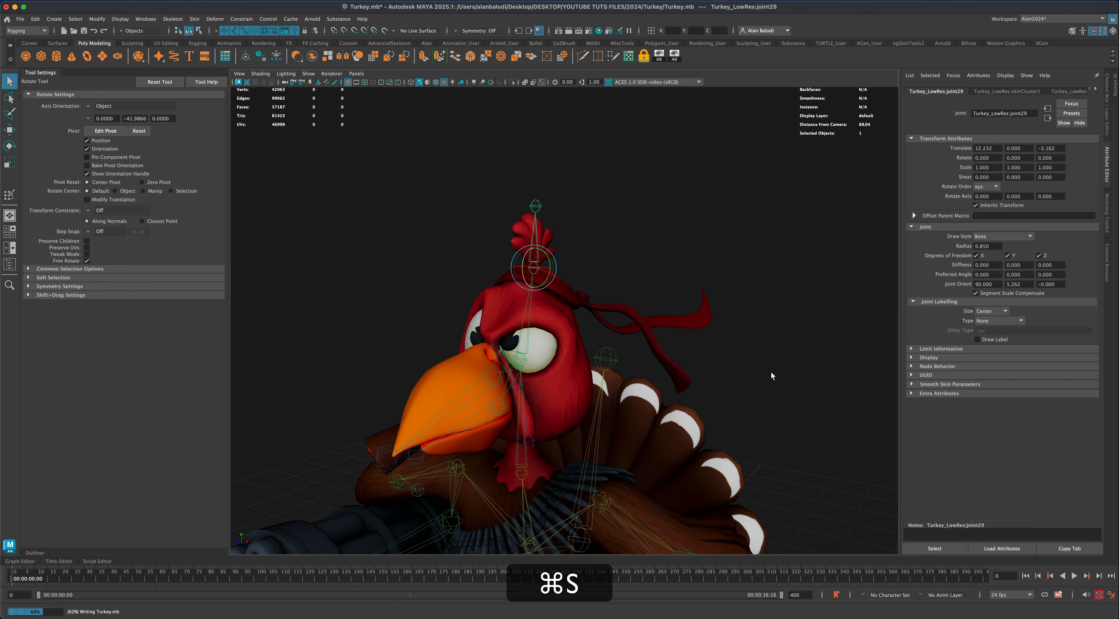
Rotate the head joint to test how the head, beak and headband deform, undoing each test rotation
{"action": "left_click_drag", "start_coordinate": [784, 393], "coordinate": [765, 373], "text": "alt"}
{"action": "scroll", "coordinate": [765, 374], "scroll_direction": "up", "scroll_amount": 5}
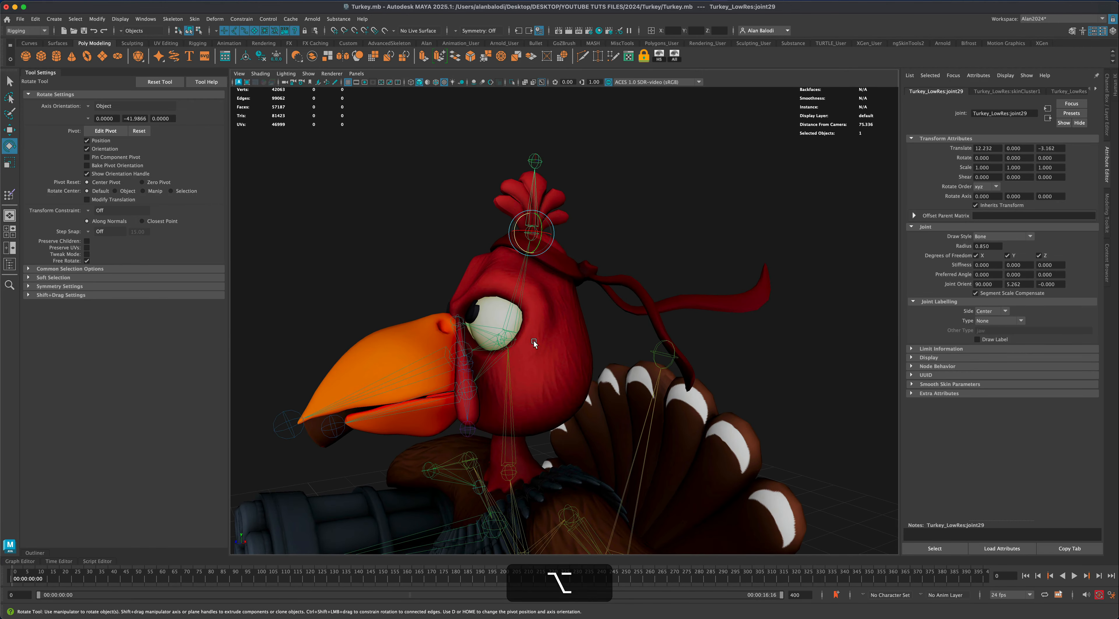
{"action": "left_click", "coordinate": [509, 341]}
{"action": "left_click_drag", "start_coordinate": [632, 342], "coordinate": [617, 340], "text": "alt"}
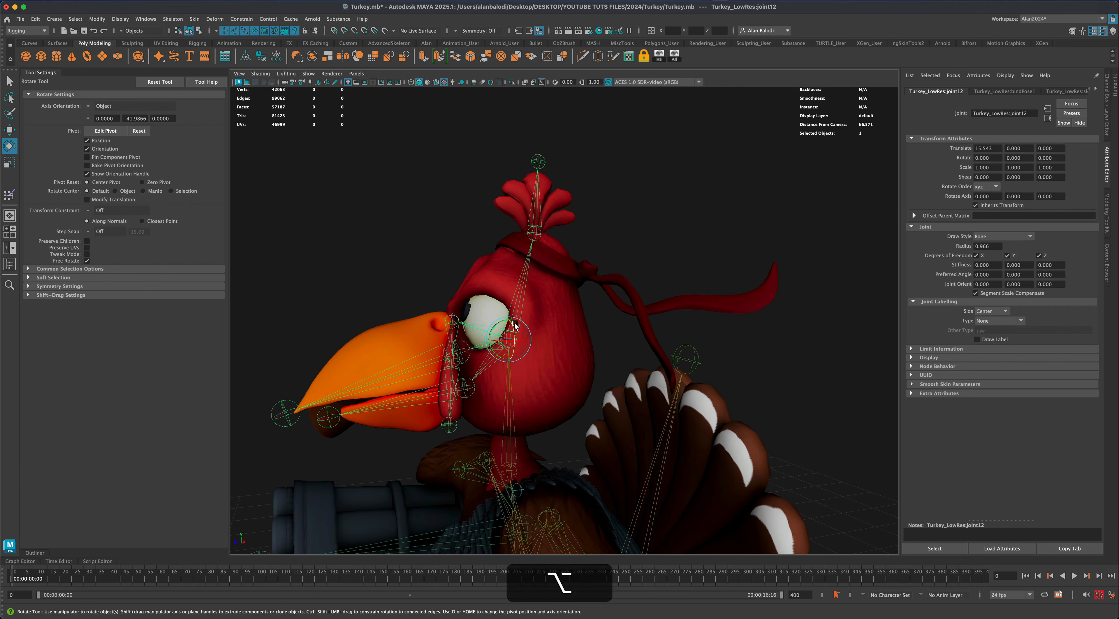
{"action": "left_click_drag", "start_coordinate": [495, 326], "coordinate": [506, 337]}
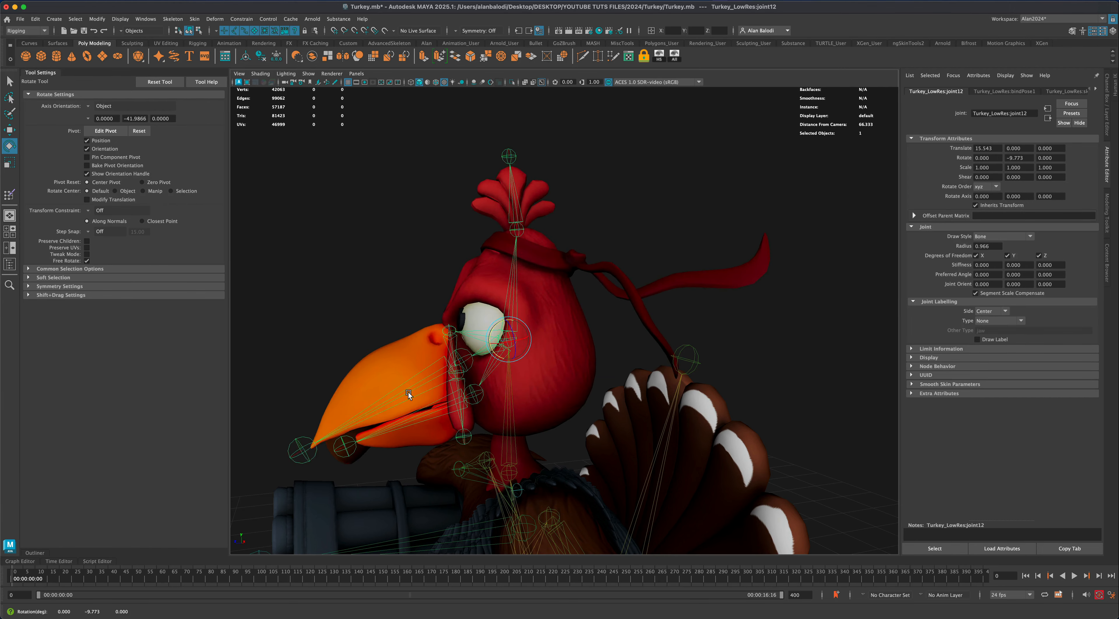
{"action": "left_click_drag", "start_coordinate": [406, 392], "coordinate": [540, 385], "text": "alt"}
{"action": "key", "text": "alt+super+z"}
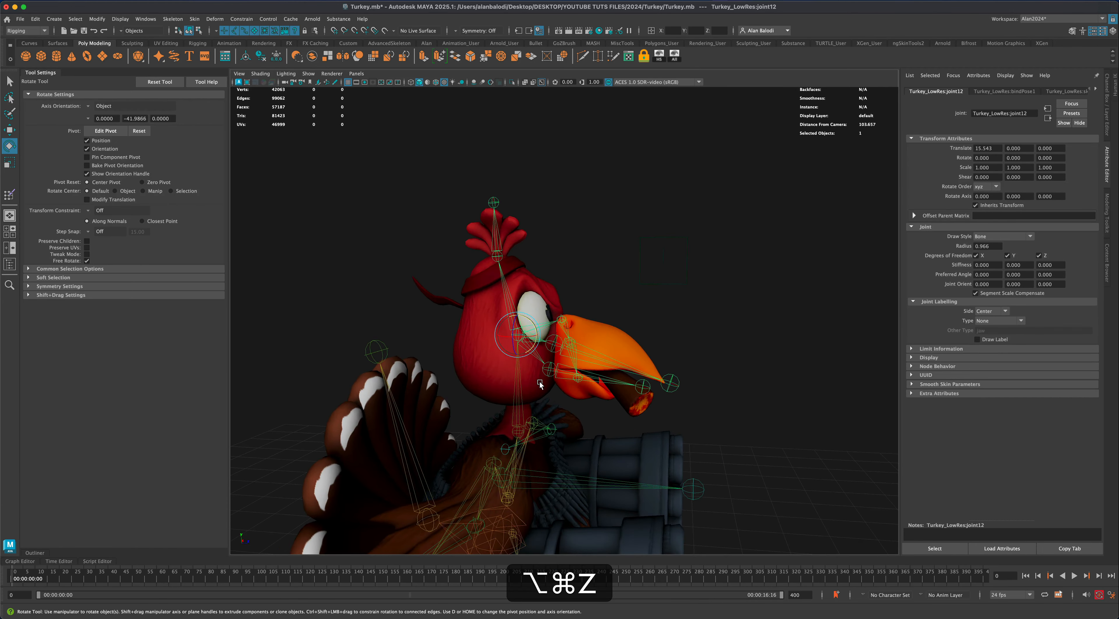
{"action": "left_click_drag", "start_coordinate": [533, 331], "coordinate": [512, 334], "text": "alt"}
{"action": "right_click_drag", "start_coordinate": [510, 343], "coordinate": [527, 361], "text": "alt"}
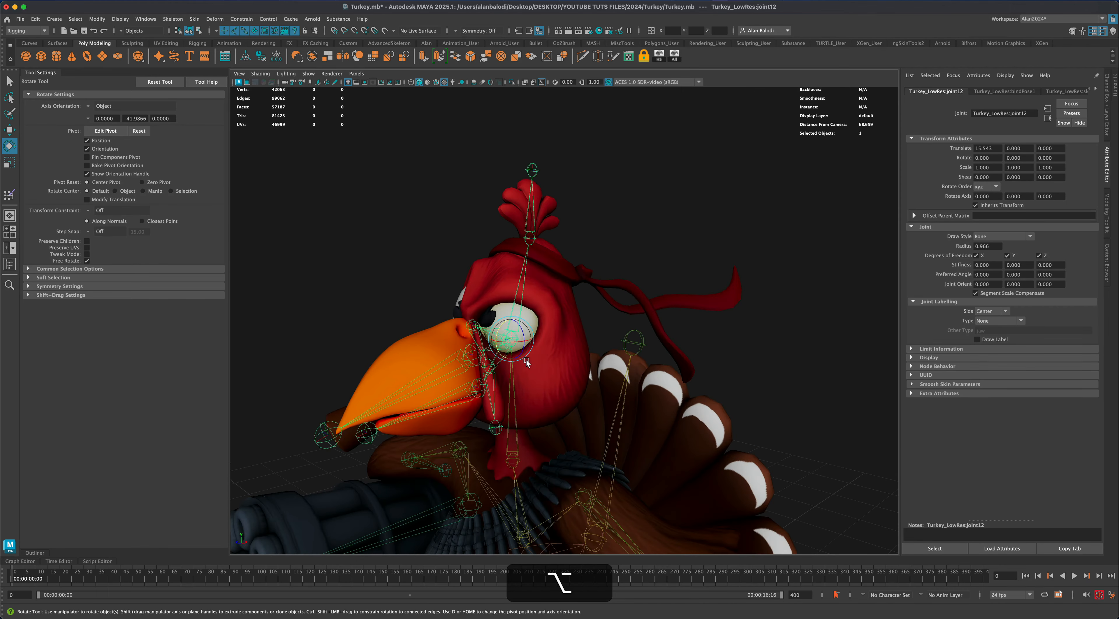
{"action": "mouse_move", "coordinate": [512, 335]}
{"action": "left_mouse_down"}
{"action": "mouse_move", "coordinate": [528, 335]}
{"action": "mouse_move", "coordinate": [506, 333]}
{"action": "left_mouse_up"}
{"action": "key", "text": "super+z"}
Rotate the upper beak's base joint to check its influence on the beak and face, and undo the rotation
{"action": "left_click_drag", "start_coordinate": [526, 391], "coordinate": [571, 407], "text": "alt"}
{"action": "right_click_drag", "start_coordinate": [570, 407], "coordinate": [551, 384], "text": "alt"}
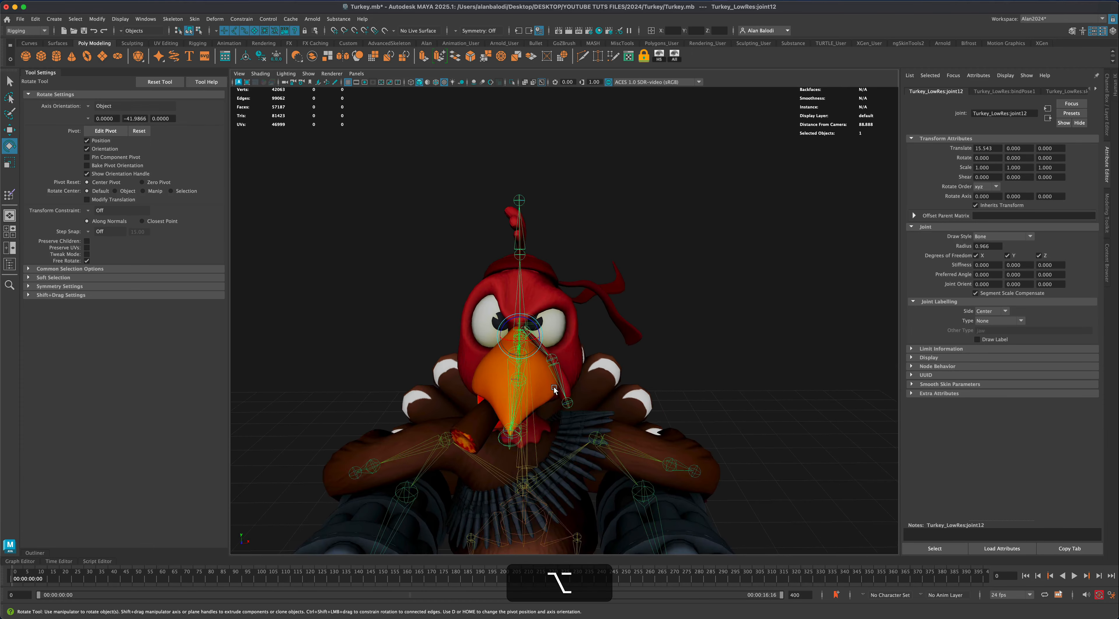
{"action": "left_click_drag", "start_coordinate": [551, 383], "coordinate": [547, 340], "text": "alt"}
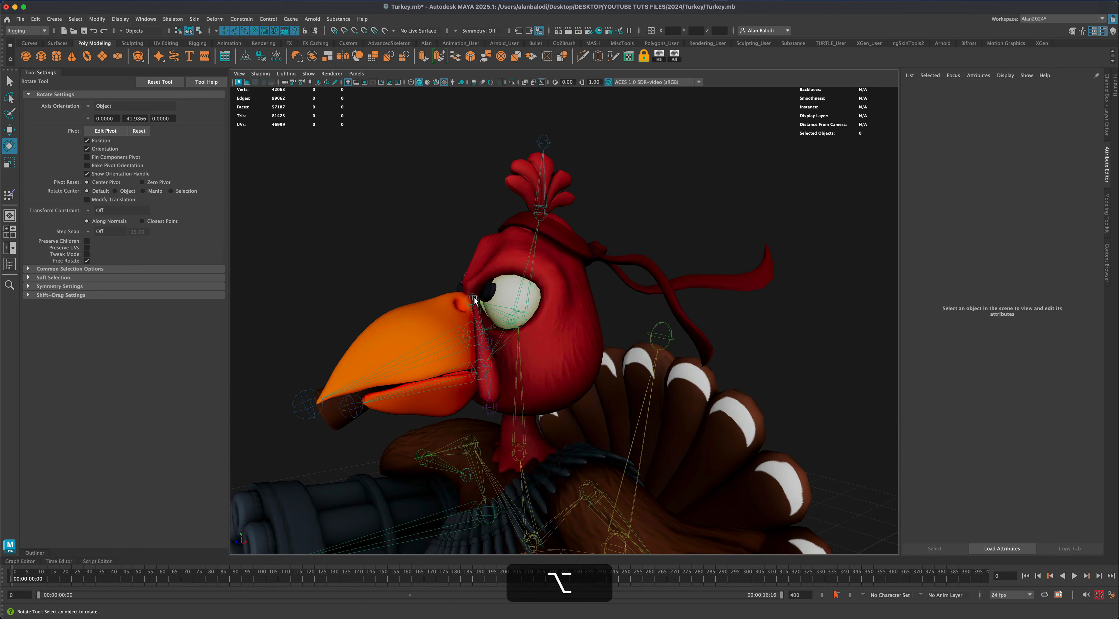
{"action": "left_click", "coordinate": [475, 300]}
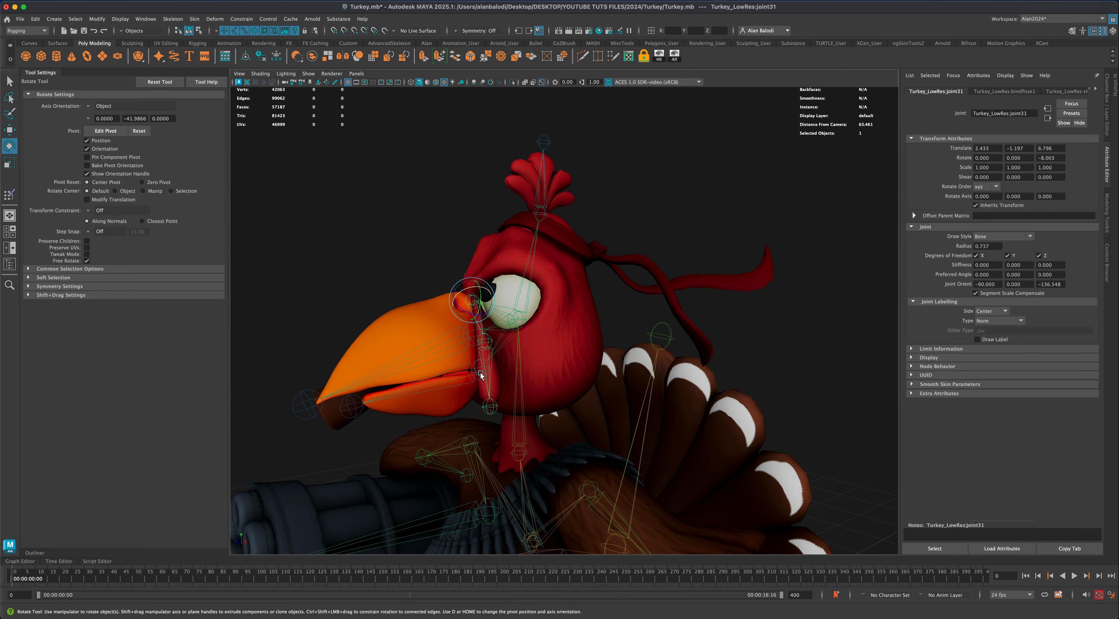
{"action": "left_click_drag", "start_coordinate": [504, 383], "coordinate": [529, 404], "text": "alt"}
{"action": "left_click_drag", "start_coordinate": [484, 307], "coordinate": [490, 307]}
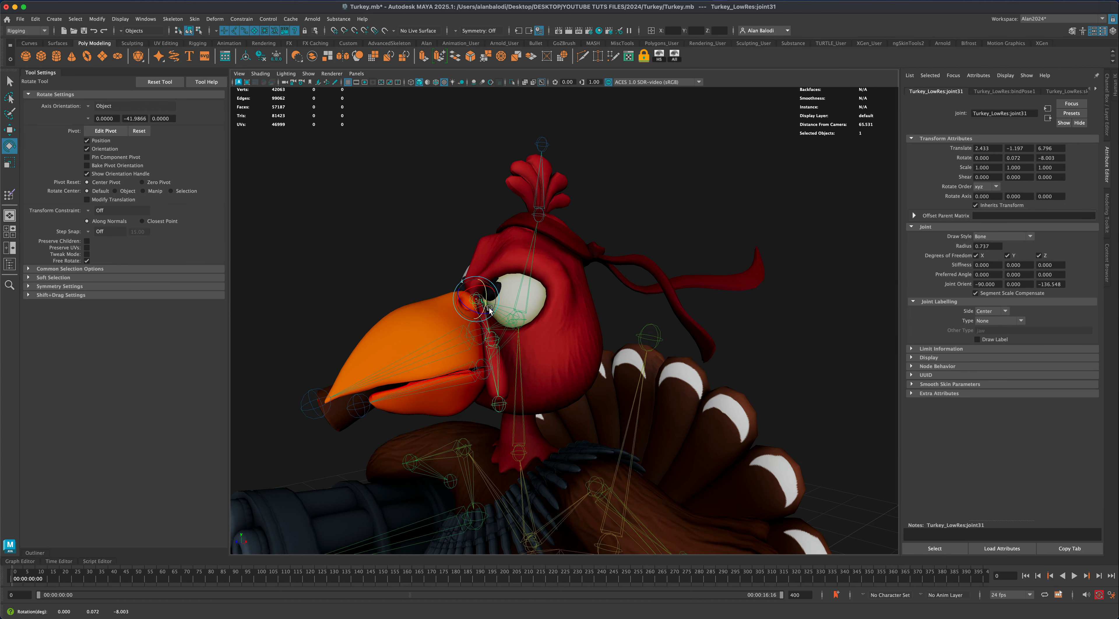
{"action": "key", "text": "super+z"}
Switch the turkey mesh to face mode and select all connected faces of the head, eyes, beak and cigar
{"action": "middle_click_drag", "start_coordinate": [496, 393], "coordinate": [495, 408], "text": "alt"}
{"action": "right_click_drag", "start_coordinate": [495, 408], "coordinate": [547, 408], "text": "alt"}
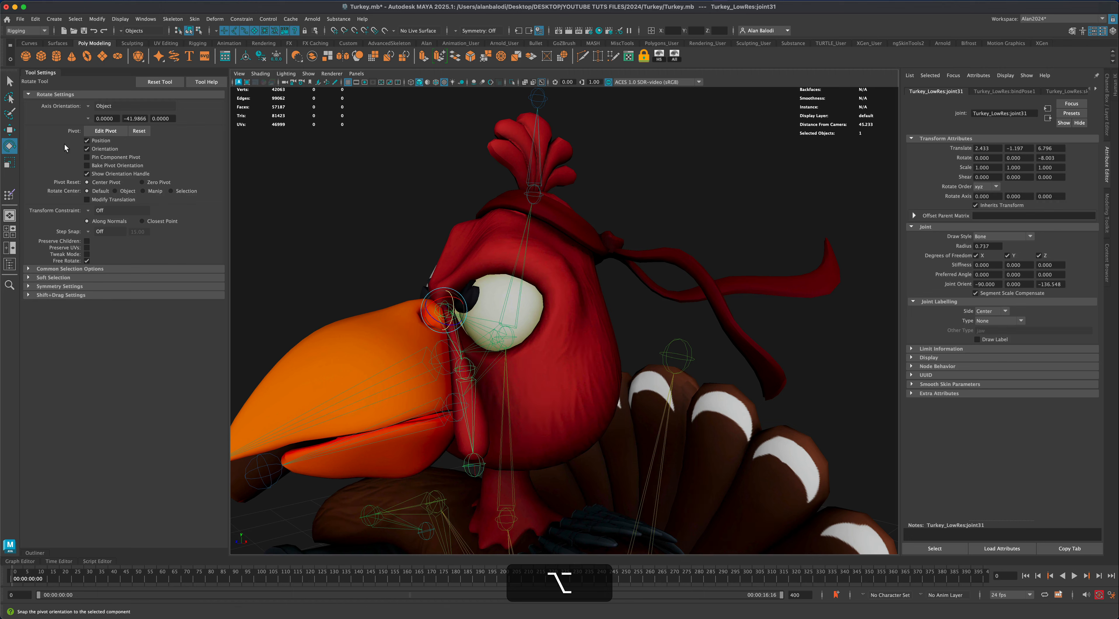
{"action": "left_click", "coordinate": [9, 79]}
{"action": "right_click_drag", "start_coordinate": [340, 345], "coordinate": [366, 352]}
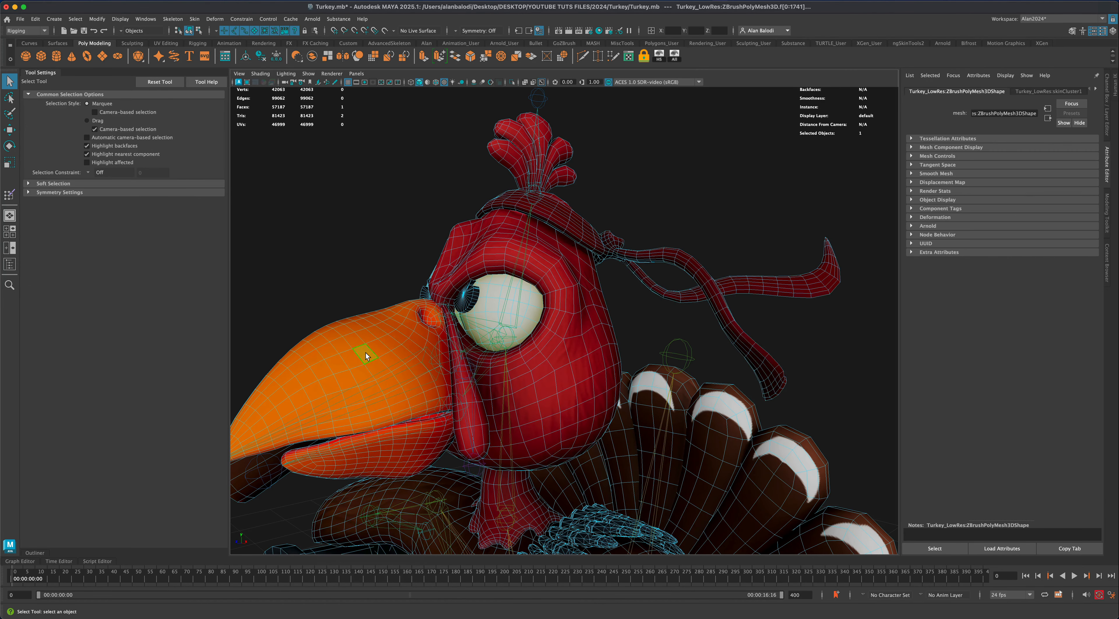
{"action": "double_click", "coordinate": [519, 379], "text": "shift"}
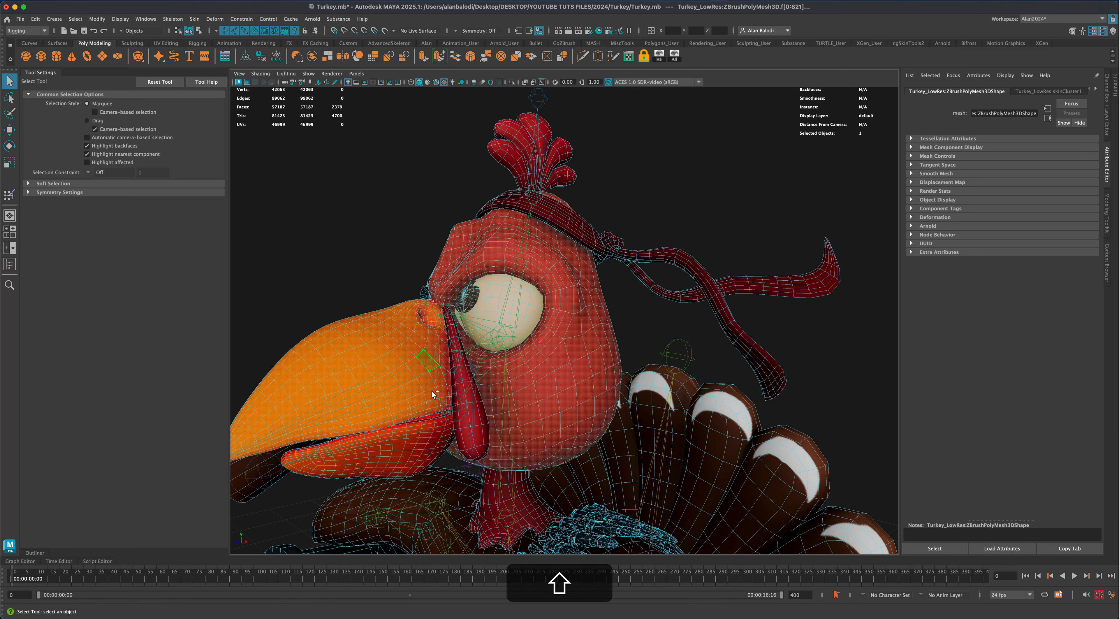
{"action": "left_click_drag", "start_coordinate": [420, 335], "coordinate": [478, 329], "text": "alt+shift"}
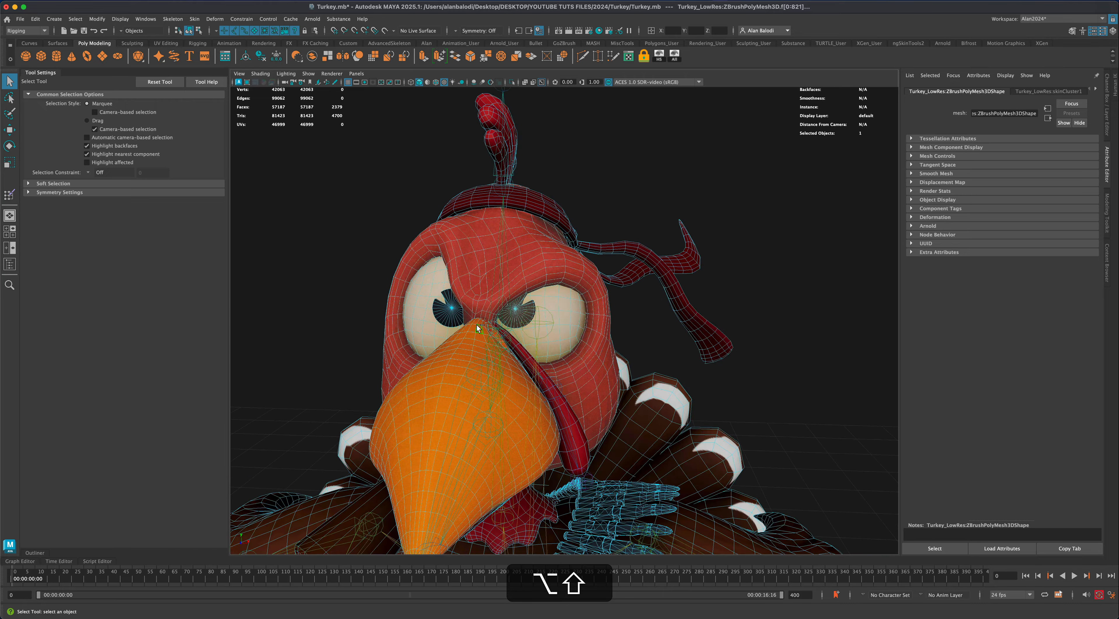
{"action": "double_click", "coordinate": [450, 324], "text": "shift"}
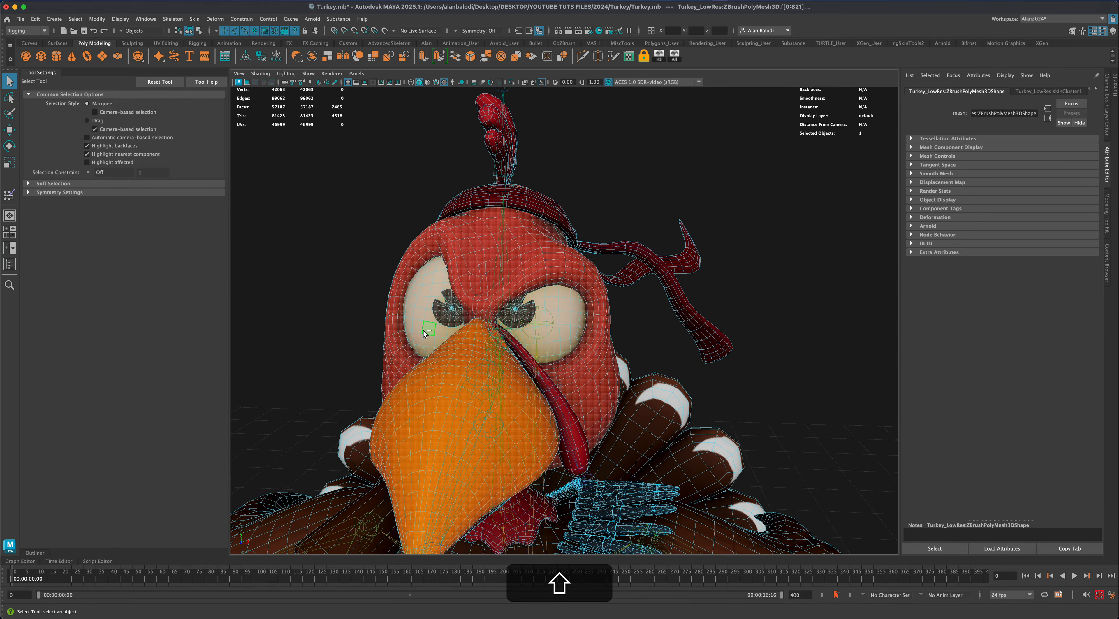
{"action": "left_click_drag", "start_coordinate": [419, 343], "coordinate": [552, 403], "text": "alt+shift"}
{"action": "double_click", "coordinate": [542, 380], "text": "shift"}
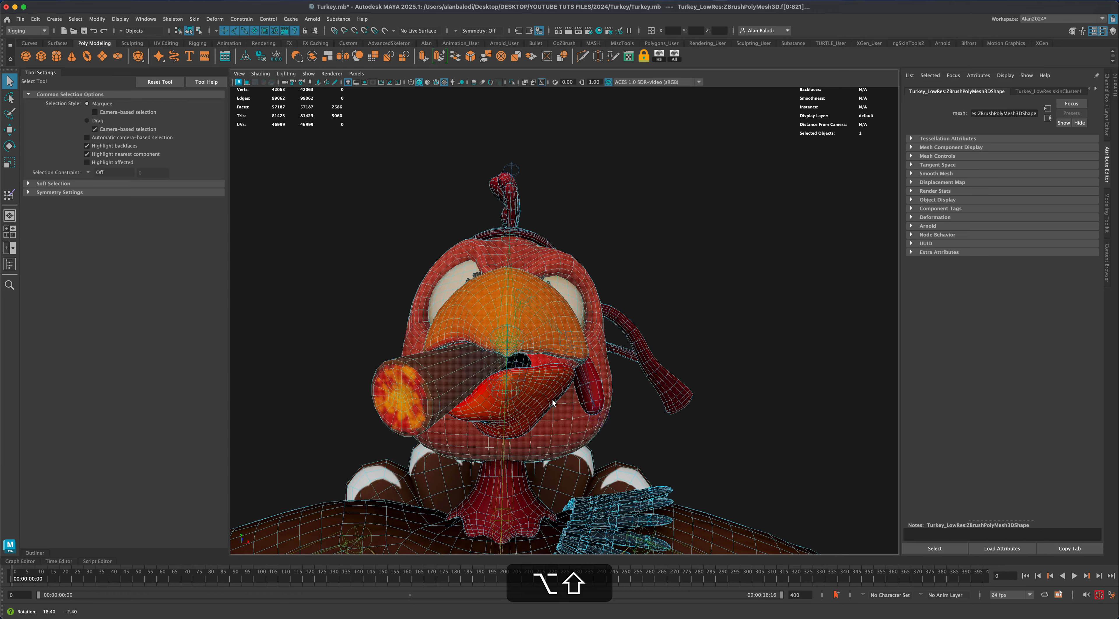
{"action": "double_click", "coordinate": [523, 364], "text": "shift"}
{"action": "left_click_drag", "start_coordinate": [523, 365], "coordinate": [600, 426], "text": "alt+shift"}
Activate Paint Skin Weights and make the upper beak's base joint the active influence
{"action": "left_click", "coordinate": [9, 195]}
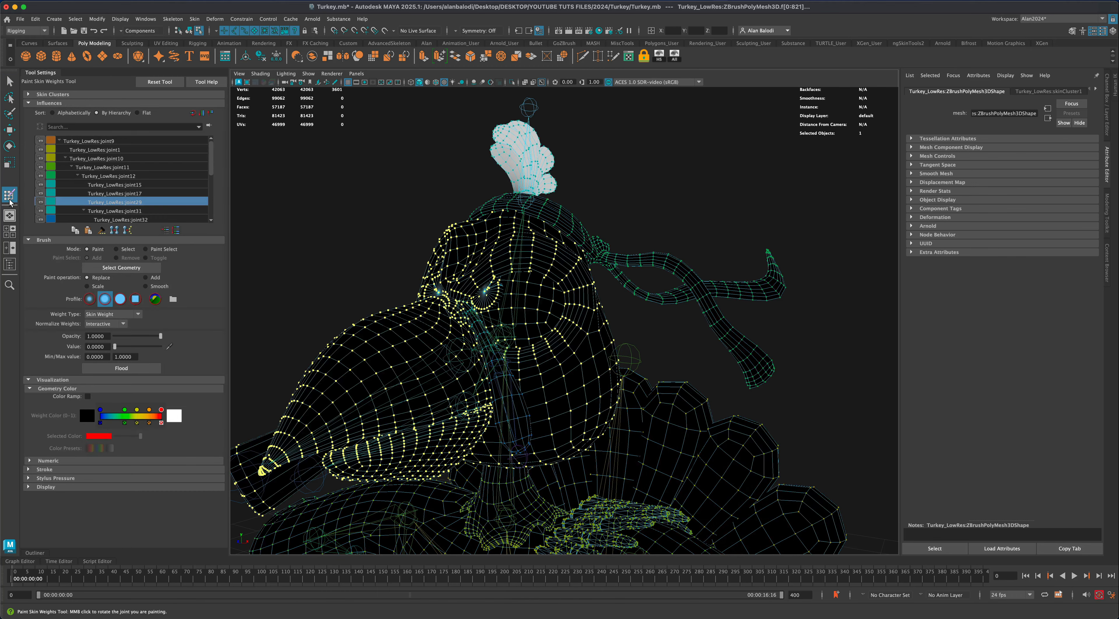
{"action": "scroll", "coordinate": [420, 331], "scroll_direction": "up", "scroll_amount": 5}
{"action": "right_click", "coordinate": [418, 333]}
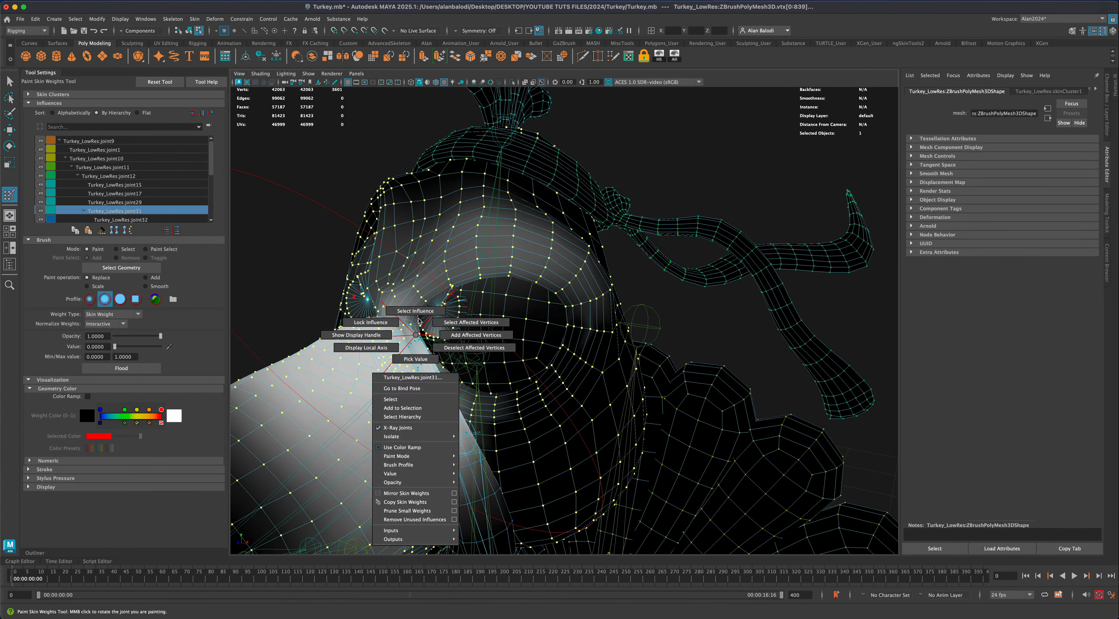
{"action": "left_click", "coordinate": [424, 310]}
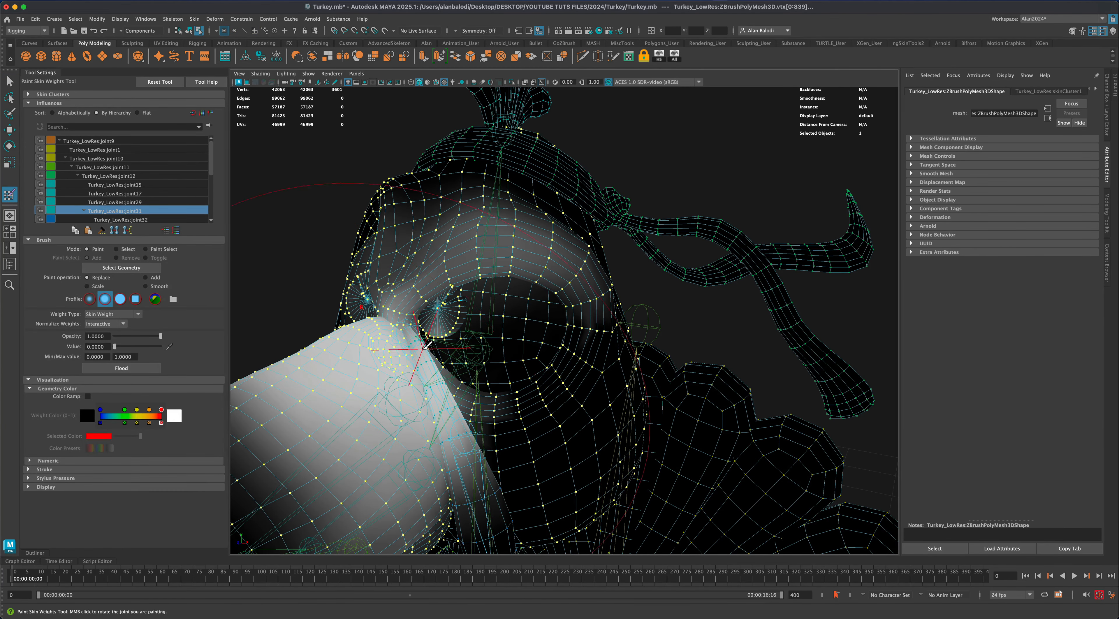
{"action": "scroll", "coordinate": [436, 401], "scroll_direction": "down", "scroll_amount": 5}
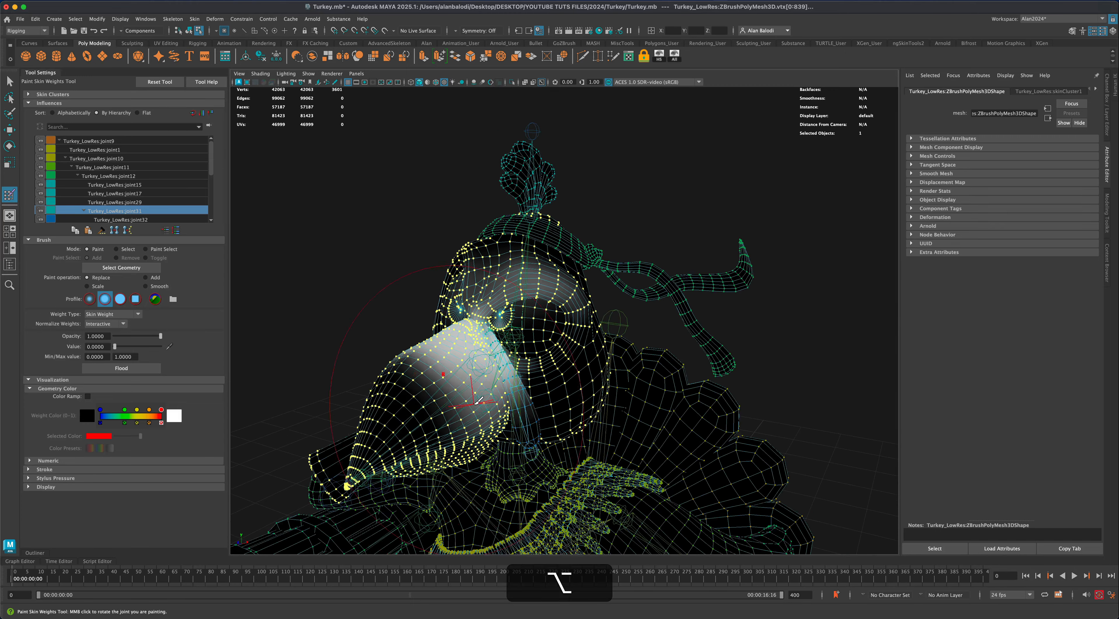
{"action": "left_click_drag", "start_coordinate": [479, 399], "coordinate": [462, 397], "text": "alt"}
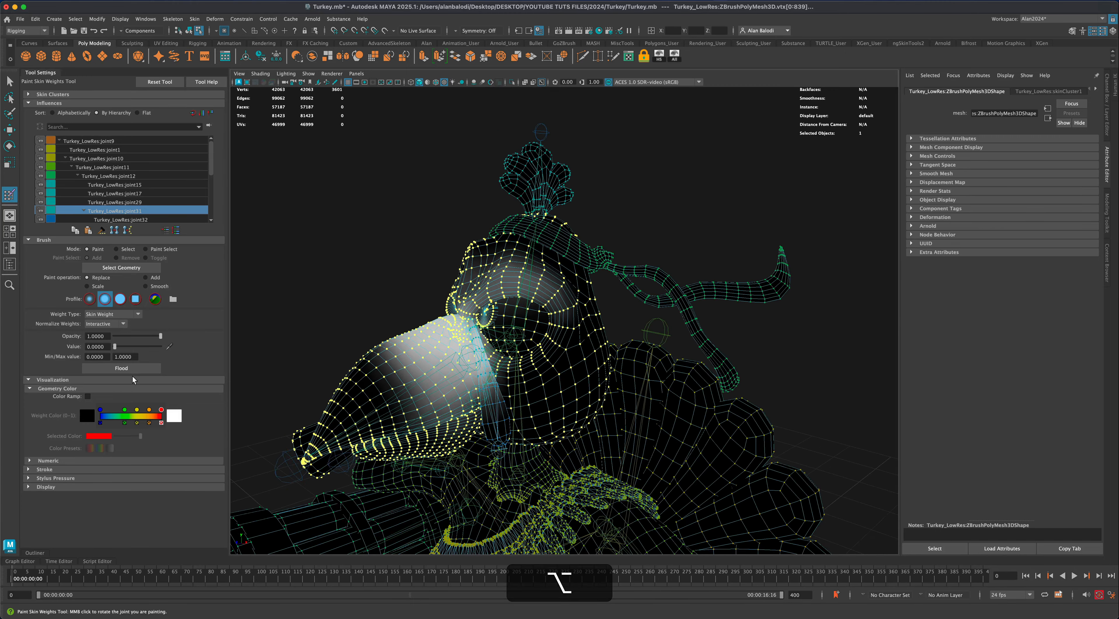
Flood the selected head and beak vertices with weight 0 for the snood's base joint, and return the mesh to object mode
{"action": "left_click", "coordinate": [129, 368]}
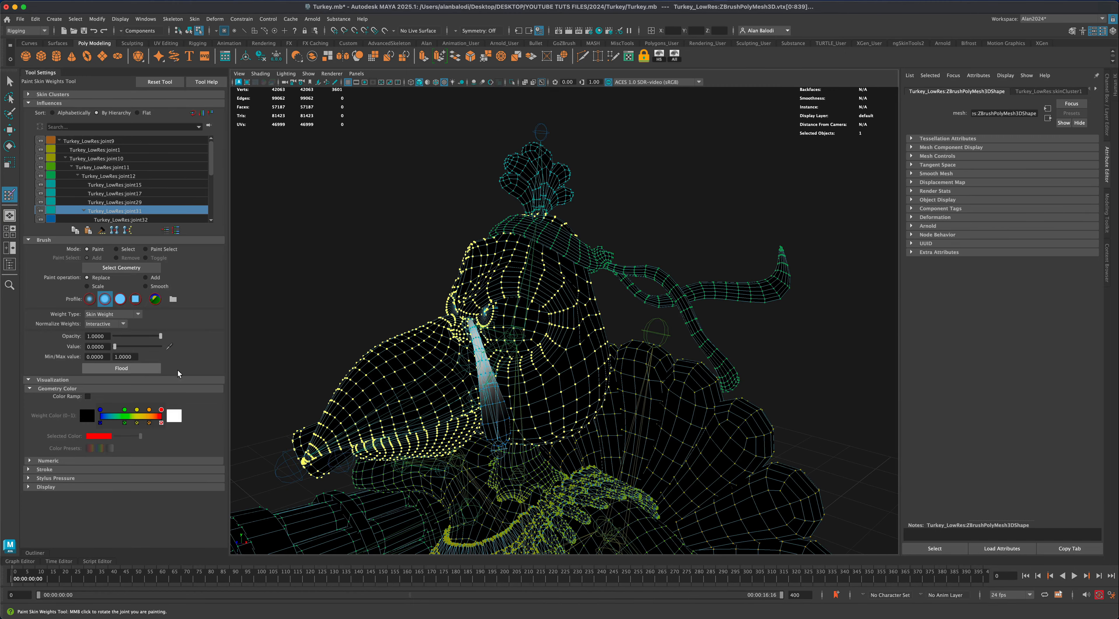
{"action": "left_click_drag", "start_coordinate": [383, 363], "coordinate": [412, 372], "text": "alt"}
{"action": "scroll", "coordinate": [400, 370], "scroll_direction": "up", "scroll_amount": 4}
{"action": "middle_click", "coordinate": [402, 371]}
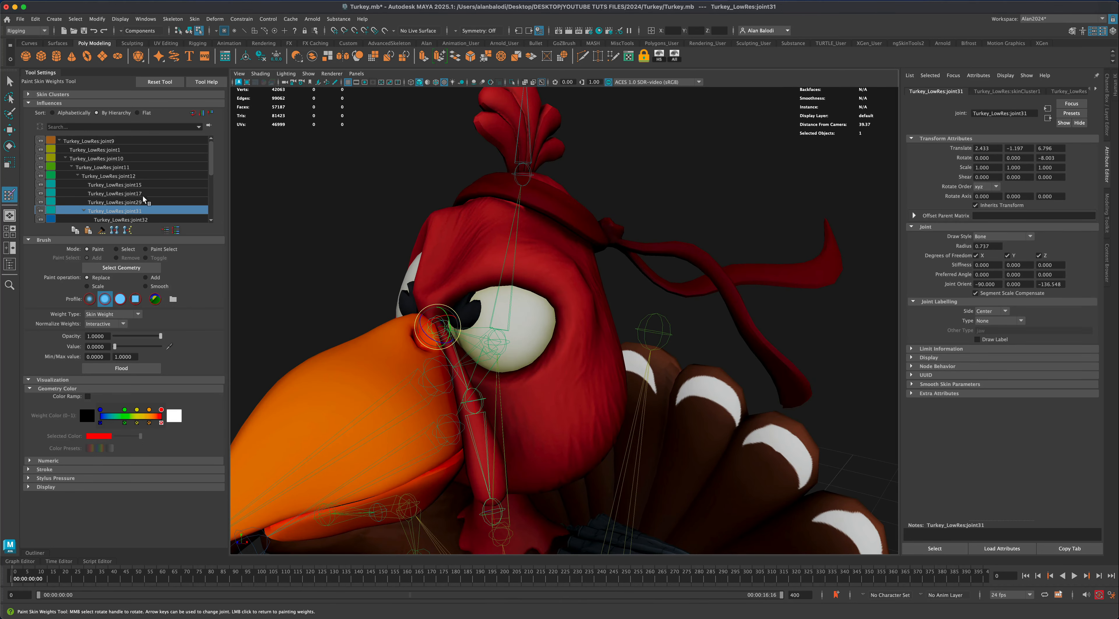
{"action": "left_click", "coordinate": [8, 82]}
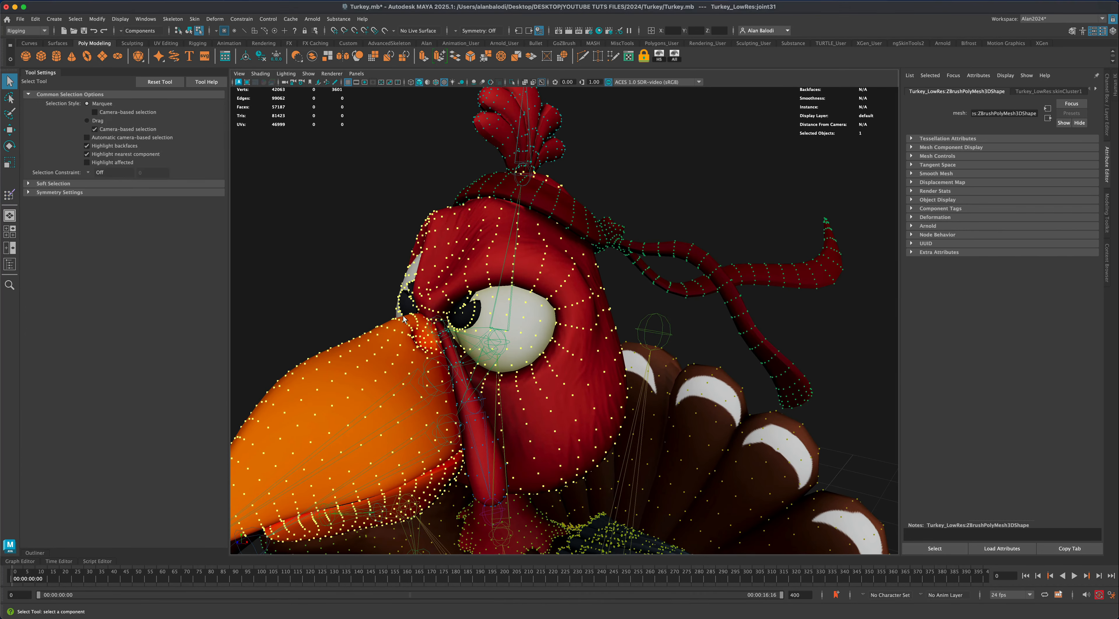
{"action": "right_click", "coordinate": [382, 334]}
{"action": "left_click", "coordinate": [401, 322]}
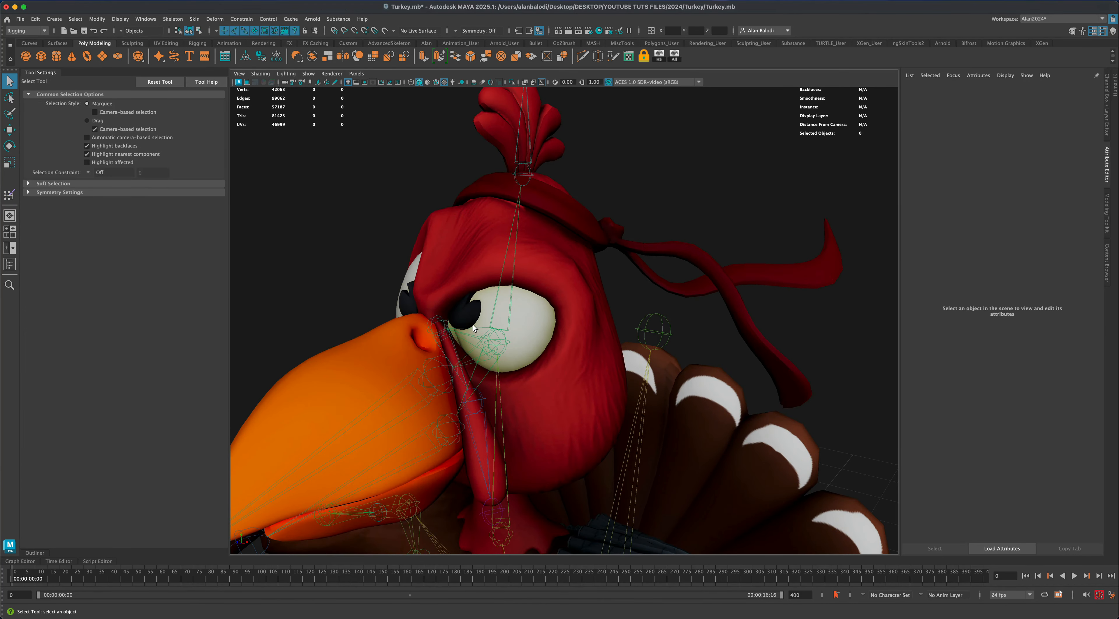
Rotate the snood's base joint to test its influence on the beak and face, and undo the rotation
{"action": "left_click", "coordinate": [444, 324]}
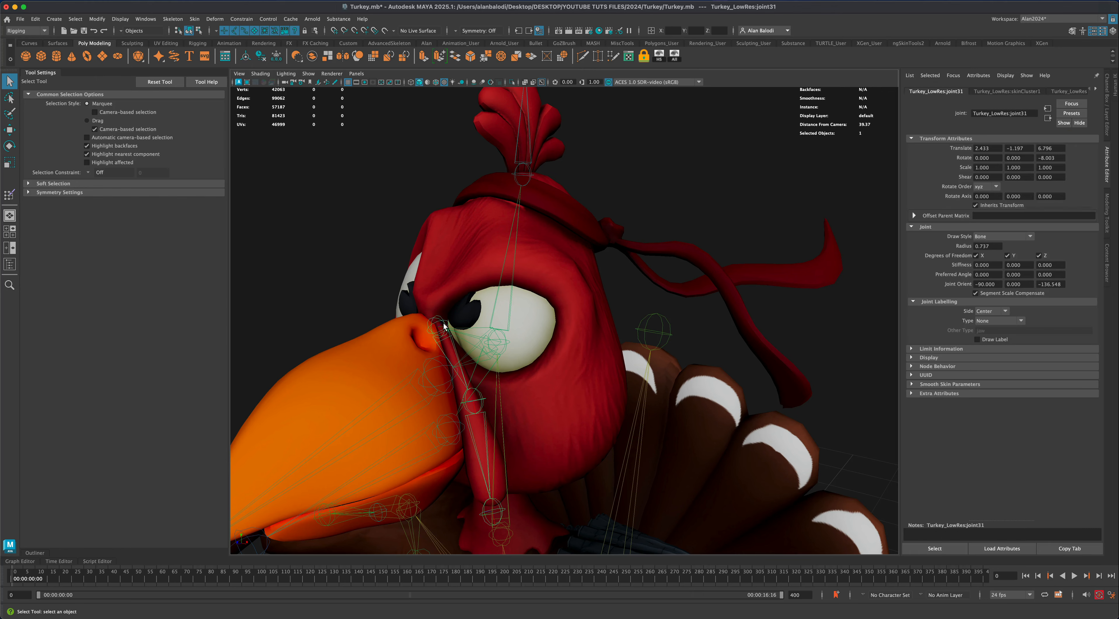
{"action": "left_click", "coordinate": [9, 146]}
{"action": "left_click_drag", "start_coordinate": [448, 322], "coordinate": [444, 321]}
{"action": "key", "text": "alt+super+z"}
{"action": "scroll", "coordinate": [415, 354], "scroll_direction": "down", "scroll_amount": 3, "text": "alt"}
{"action": "left_click_drag", "start_coordinate": [415, 358], "coordinate": [411, 350], "text": "alt"}
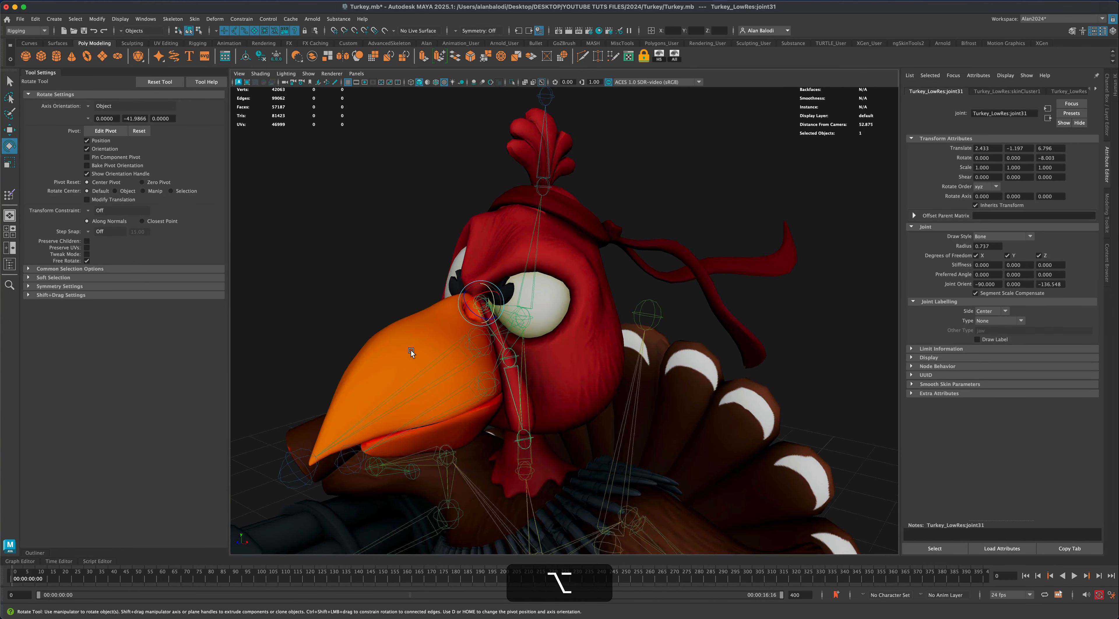
{"action": "scroll", "coordinate": [411, 353], "scroll_direction": "up", "scroll_amount": 2, "text": "alt"}
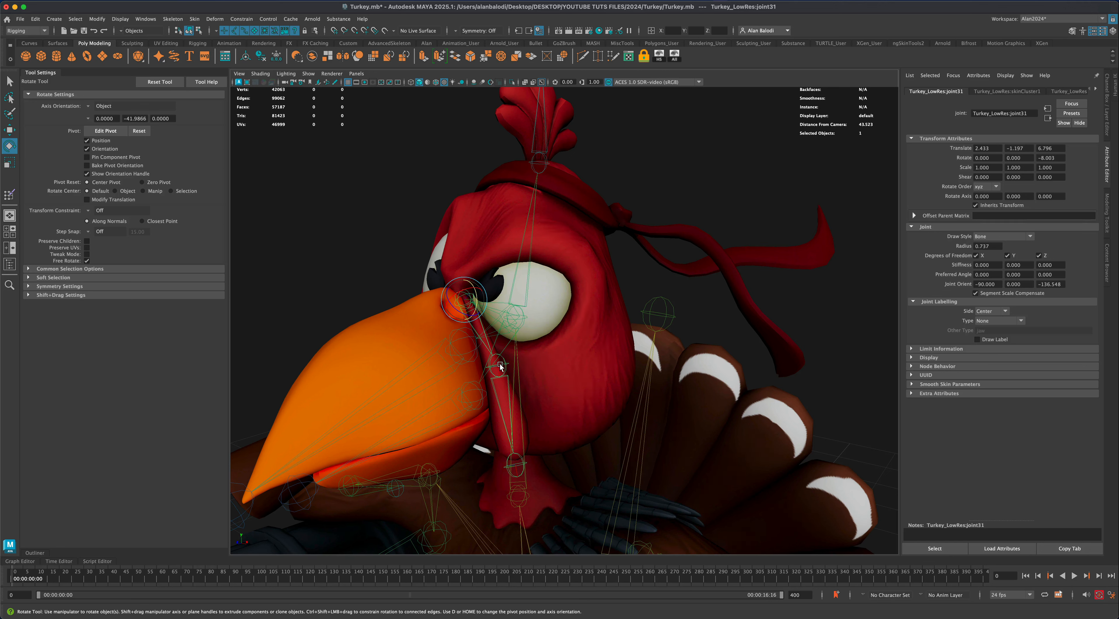
Switch the turkey mesh to face mode, select all connected faces of the head and beak, and activate Paint Skin Weights
{"action": "left_click", "coordinate": [10, 81]}
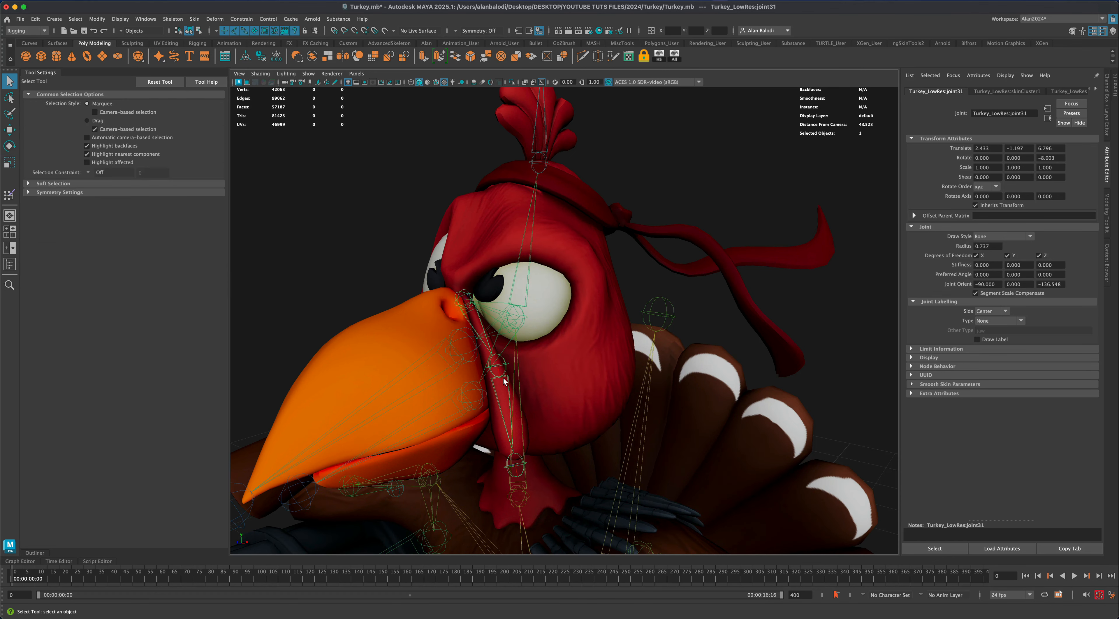
{"action": "right_click", "coordinate": [420, 336]}
{"action": "left_click", "coordinate": [410, 333]}
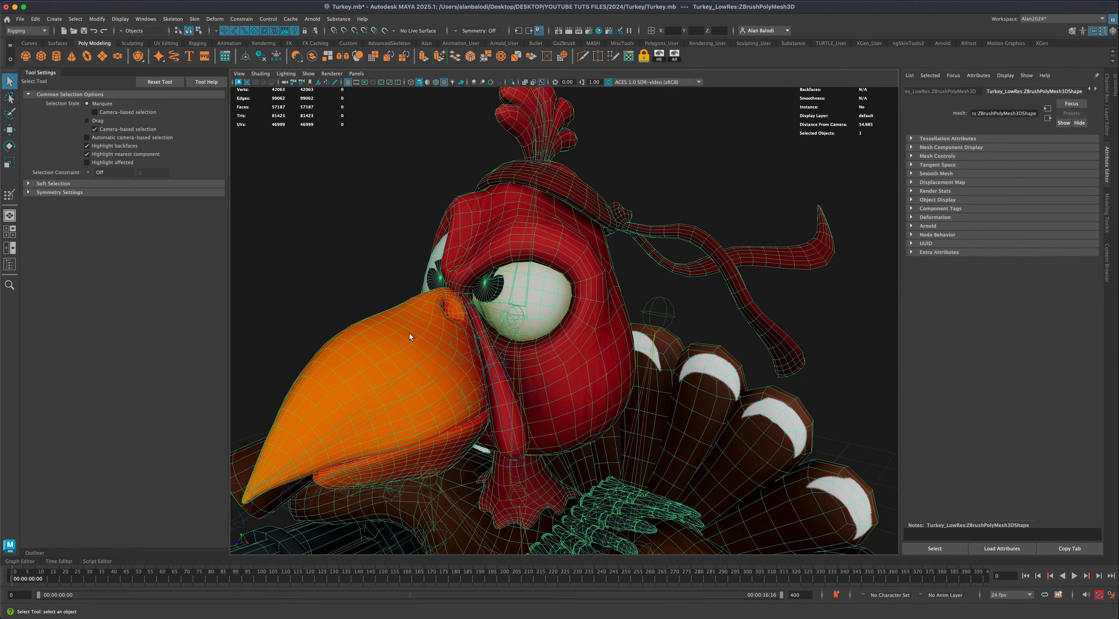
{"action": "right_click", "coordinate": [410, 334]}
{"action": "left_click", "coordinate": [414, 357]}
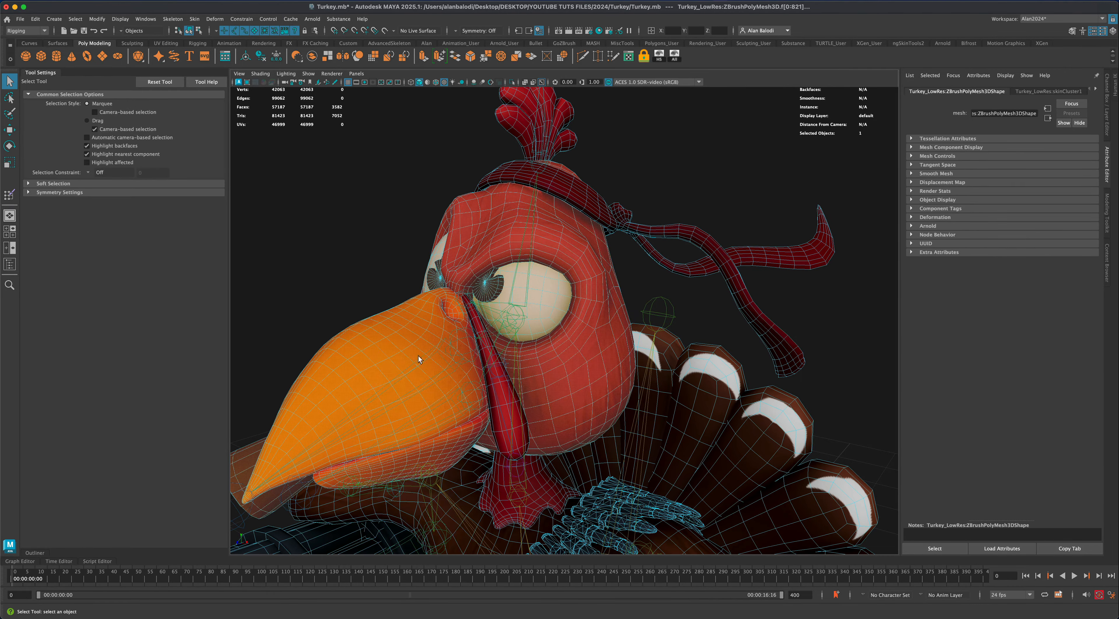
{"action": "left_click_drag", "start_coordinate": [402, 308], "coordinate": [371, 286], "text": "alt"}
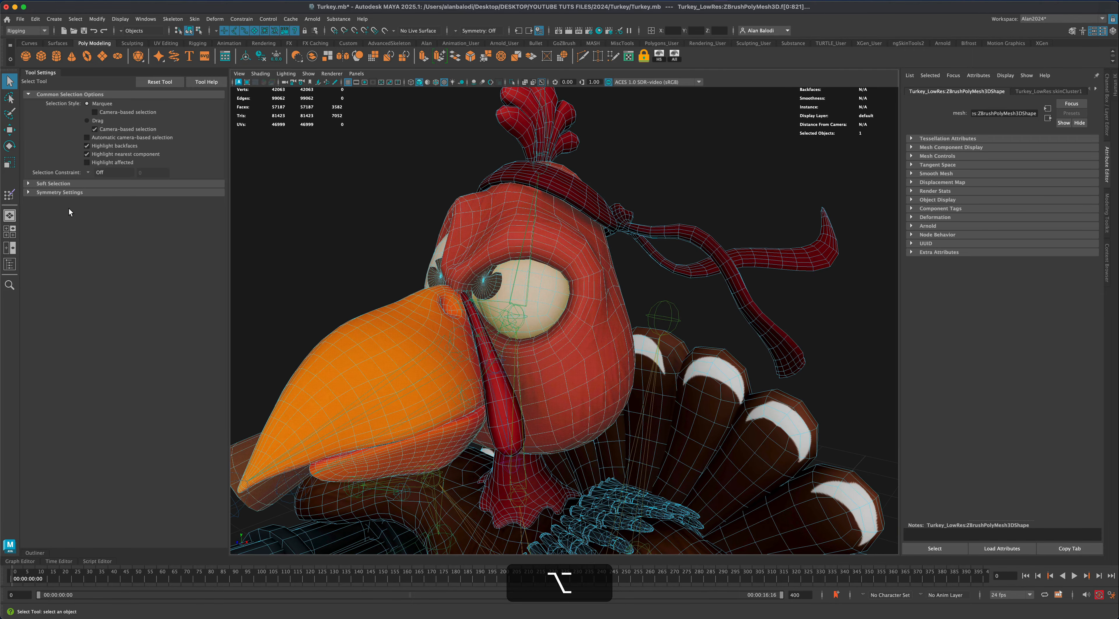
{"action": "left_click", "coordinate": [11, 196]}
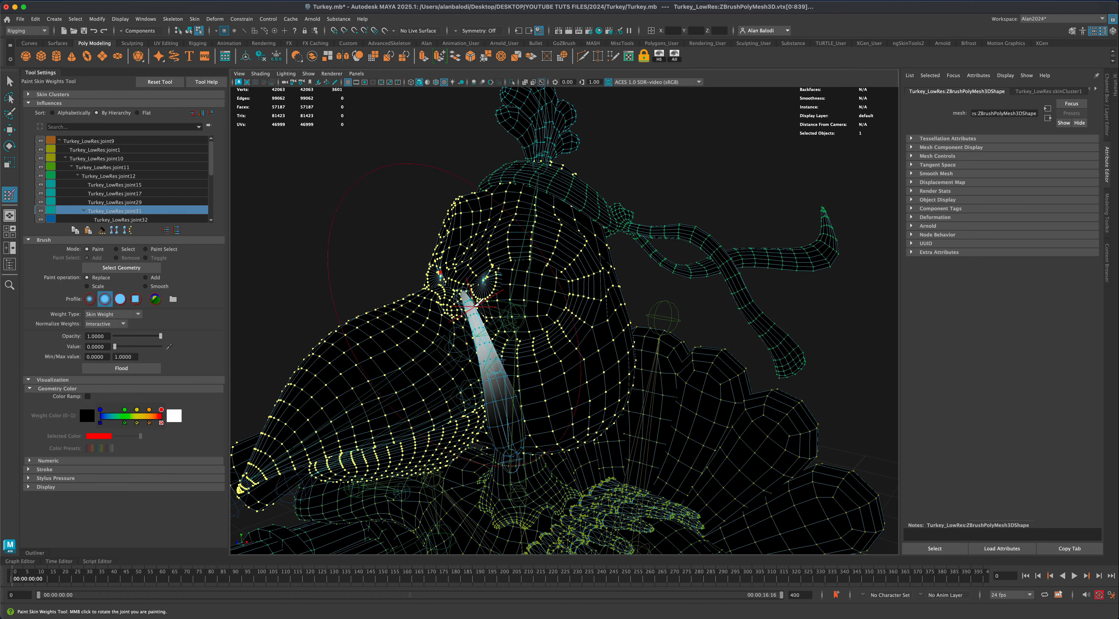
Make the snood's middle joint the active influence and flood the selected head and beak vertices with weight 0
{"action": "left_click_drag", "start_coordinate": [497, 357], "coordinate": [505, 385], "text": "alt"}
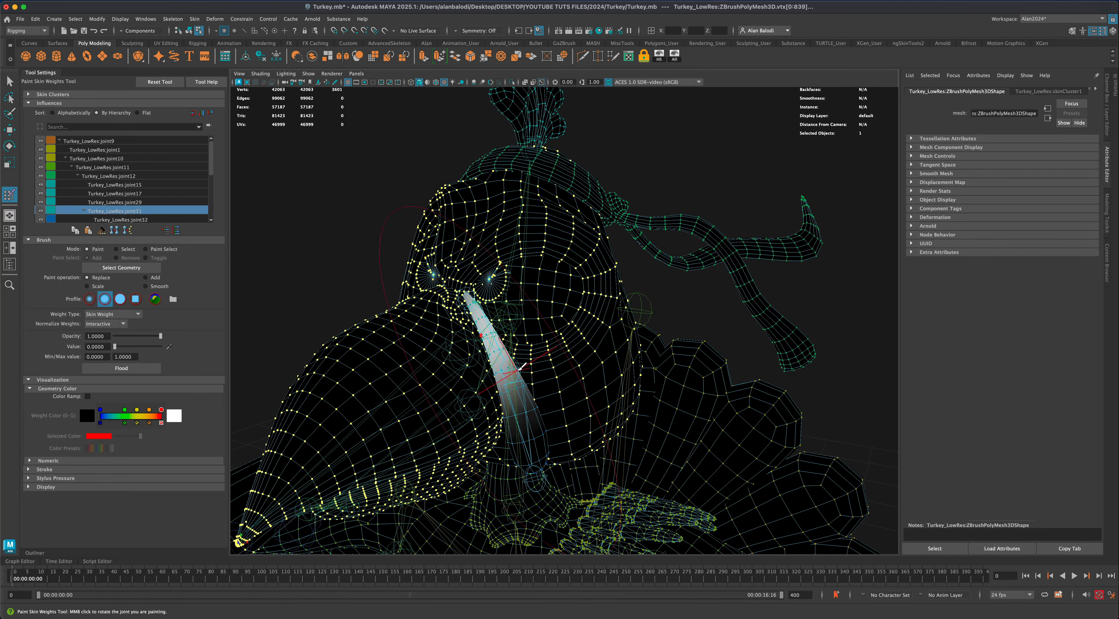
{"action": "right_click", "coordinate": [518, 376]}
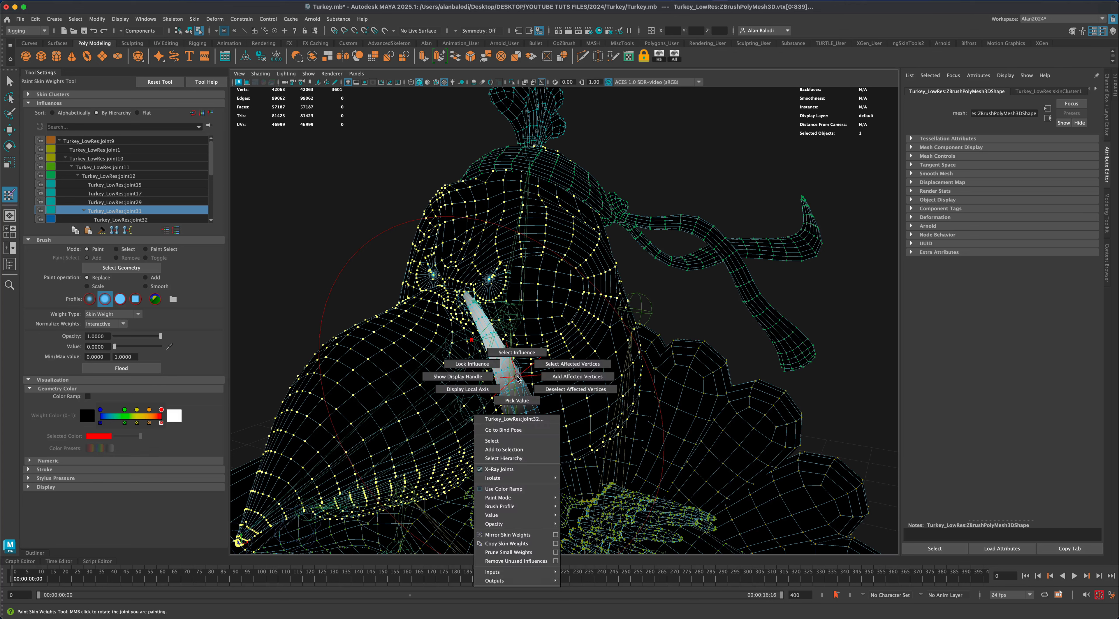
{"action": "left_click", "coordinate": [518, 353]}
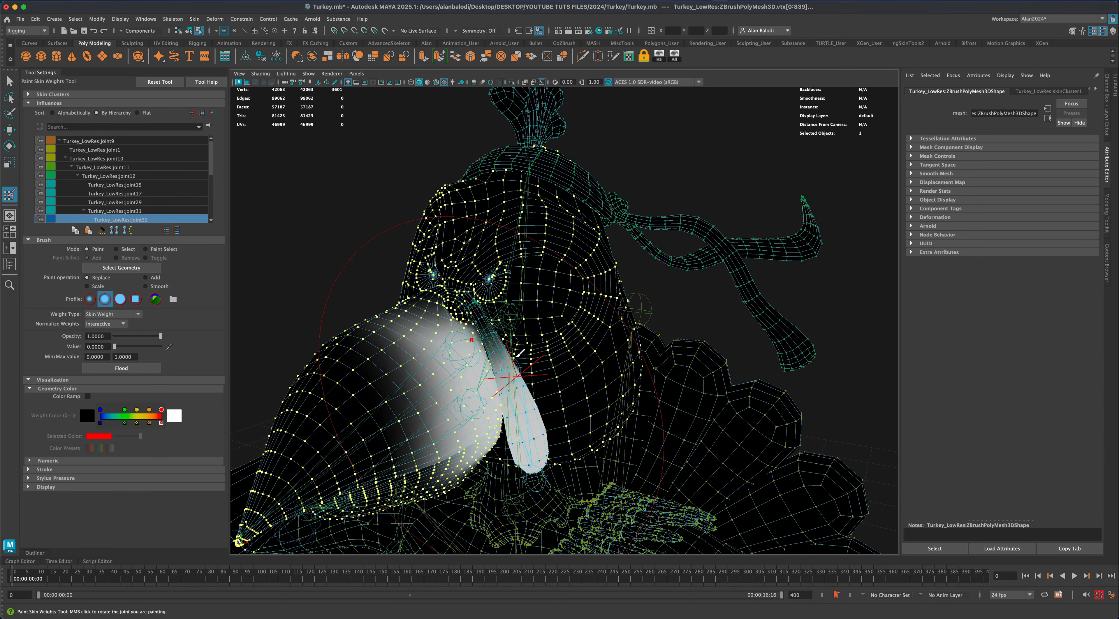
{"action": "left_click", "coordinate": [145, 370]}
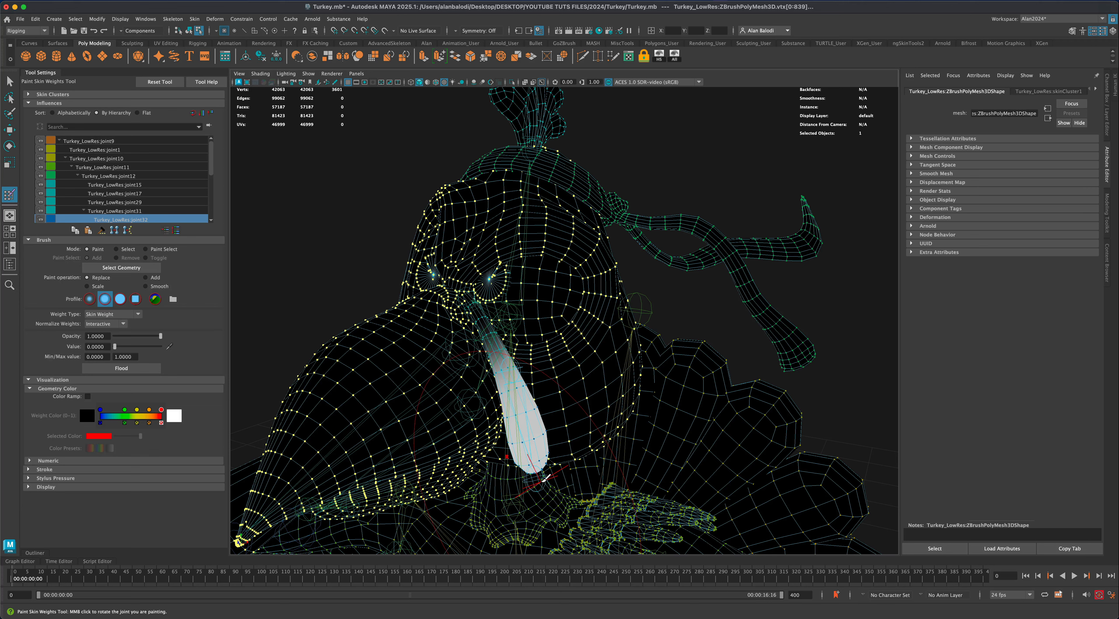
Make the snood's tip joint the active influence to check its weights on the head and beak
{"action": "right_click", "coordinate": [541, 396]}
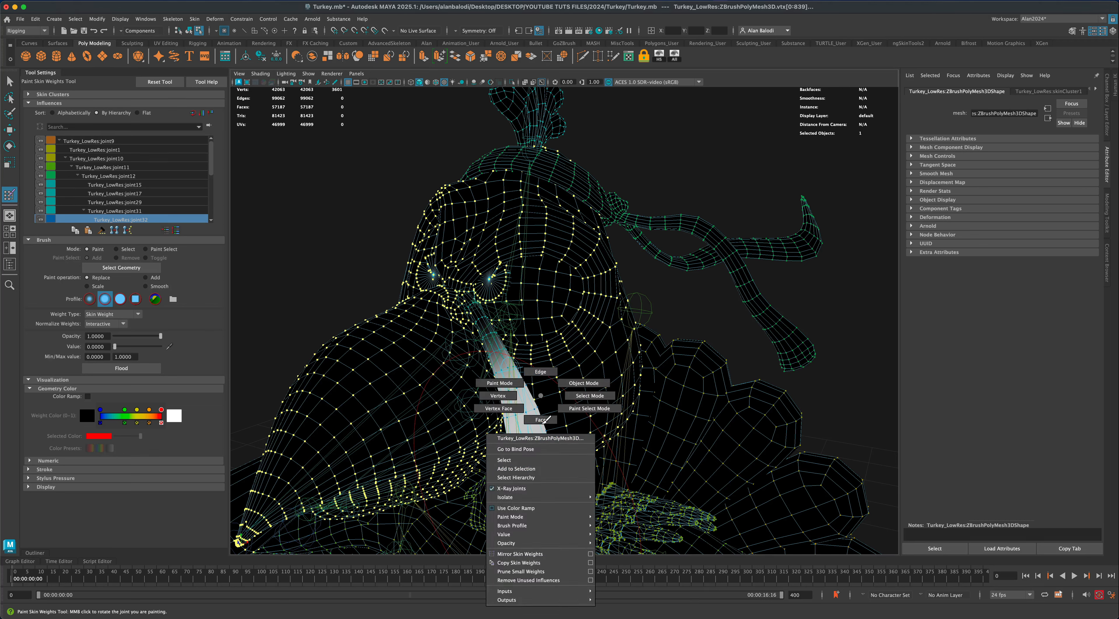
{"action": "right_click_drag", "start_coordinate": [543, 420], "coordinate": [528, 464]}
{"action": "right_click", "coordinate": [526, 478]}
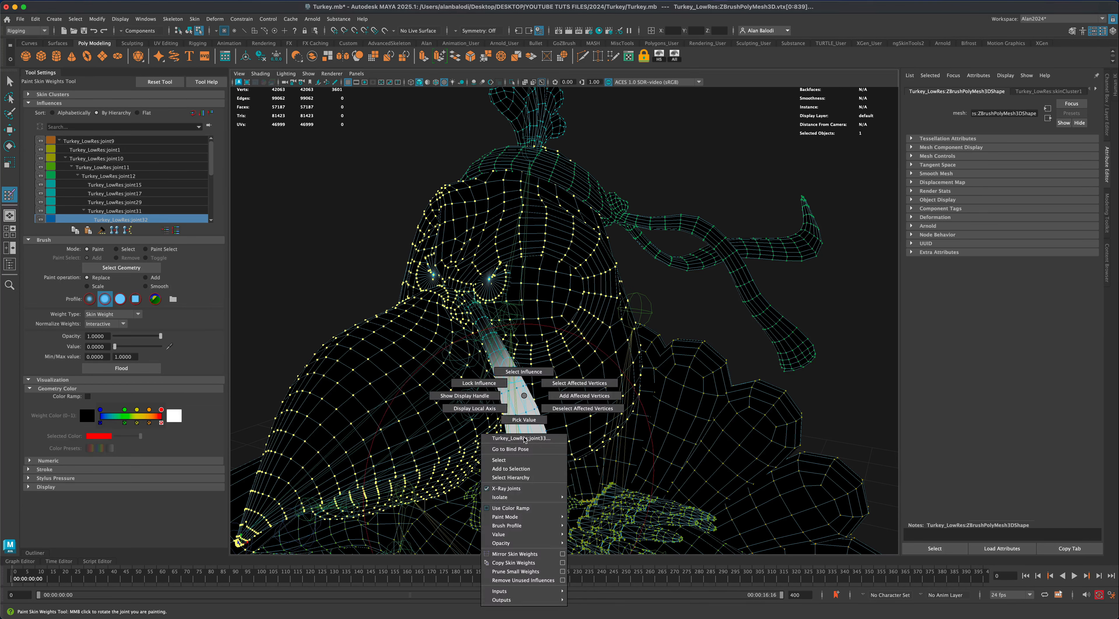
{"action": "left_click", "coordinate": [526, 372]}
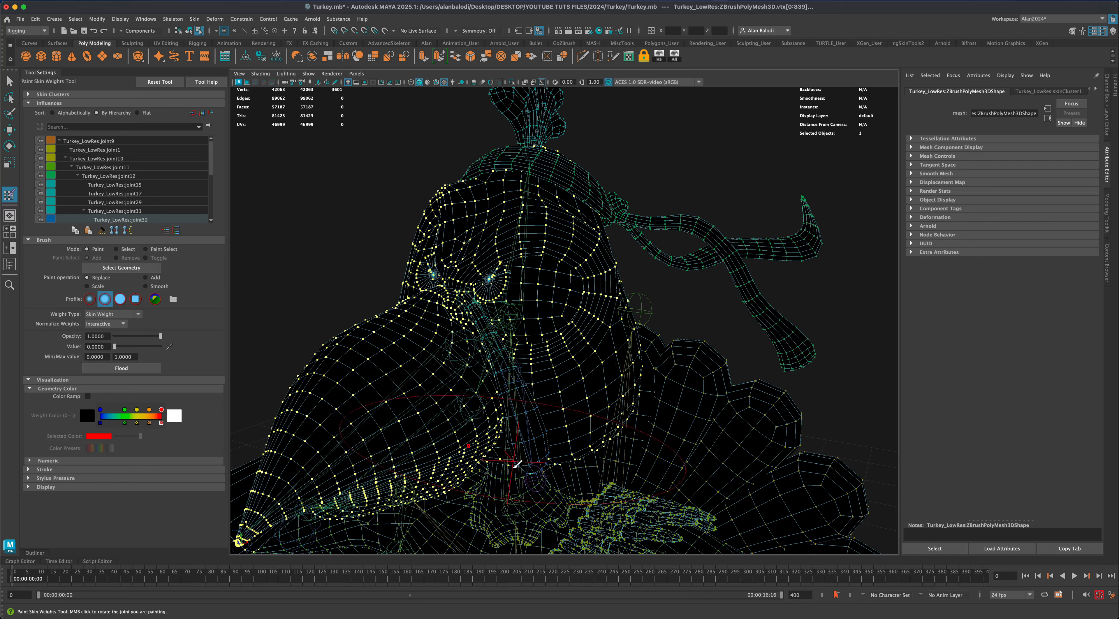
Return the mesh to object mode and rotate the snood's base joint to test its deformation, undoing the test rotations
{"action": "left_click", "coordinate": [10, 81]}
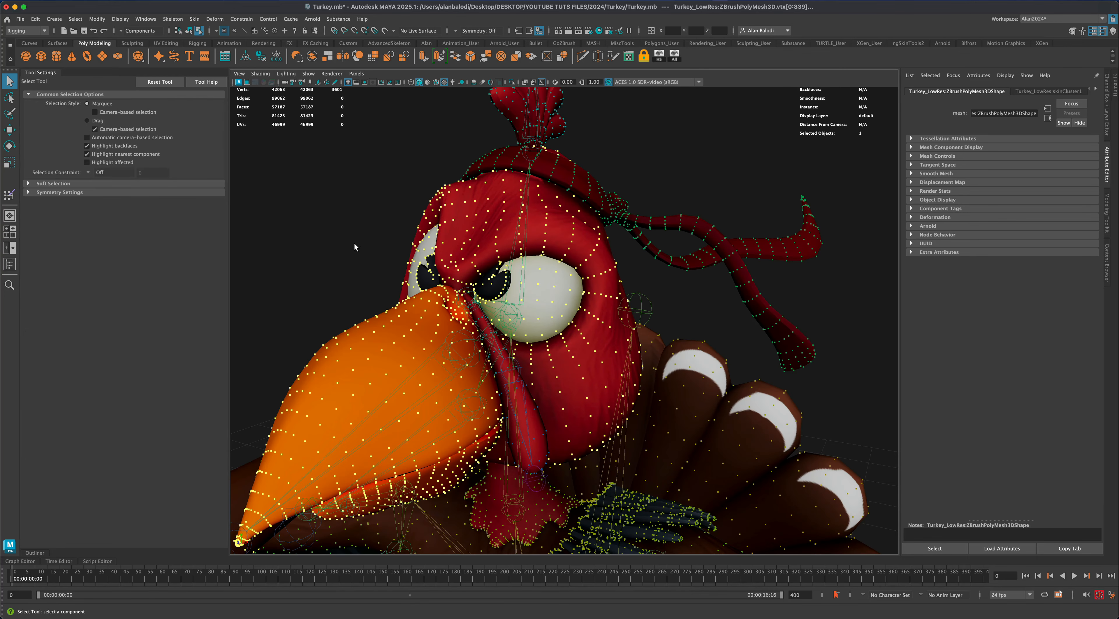
{"action": "left_click", "coordinate": [354, 242]}
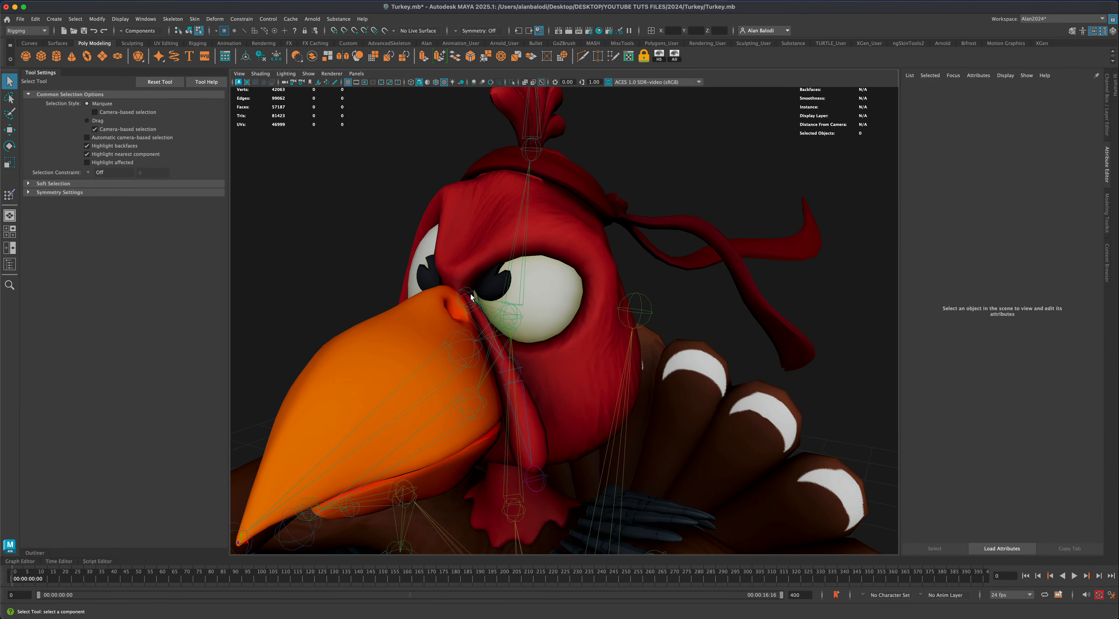
{"action": "key", "text": "super+z"}
{"action": "right_click", "coordinate": [472, 257]}
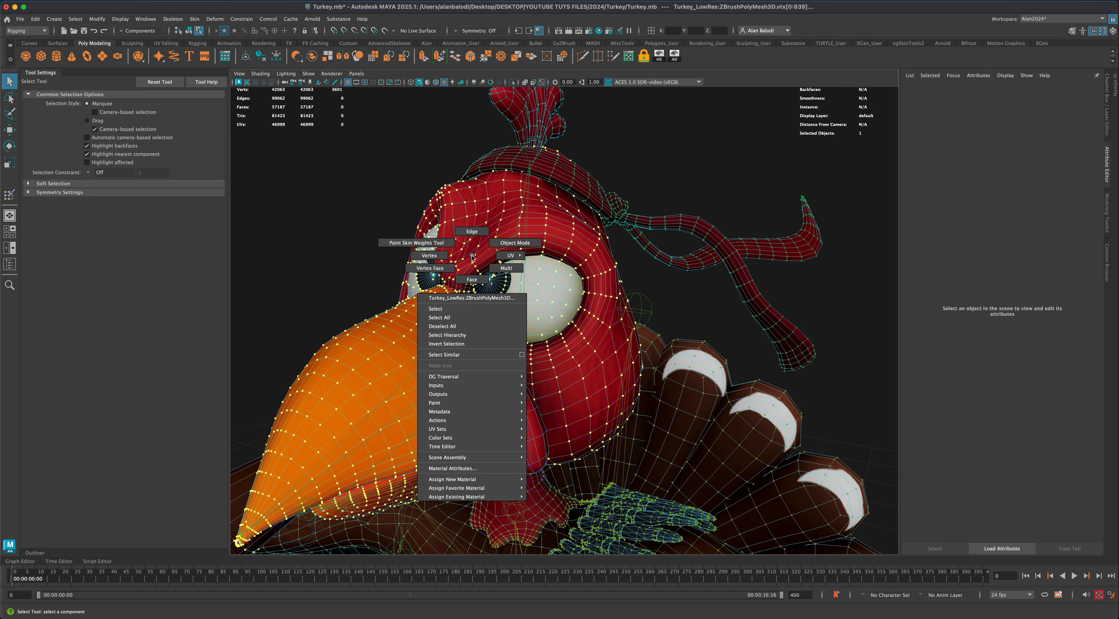
{"action": "left_click", "coordinate": [502, 243]}
{"action": "left_click", "coordinate": [347, 242]}
{"action": "left_click", "coordinate": [467, 295]}
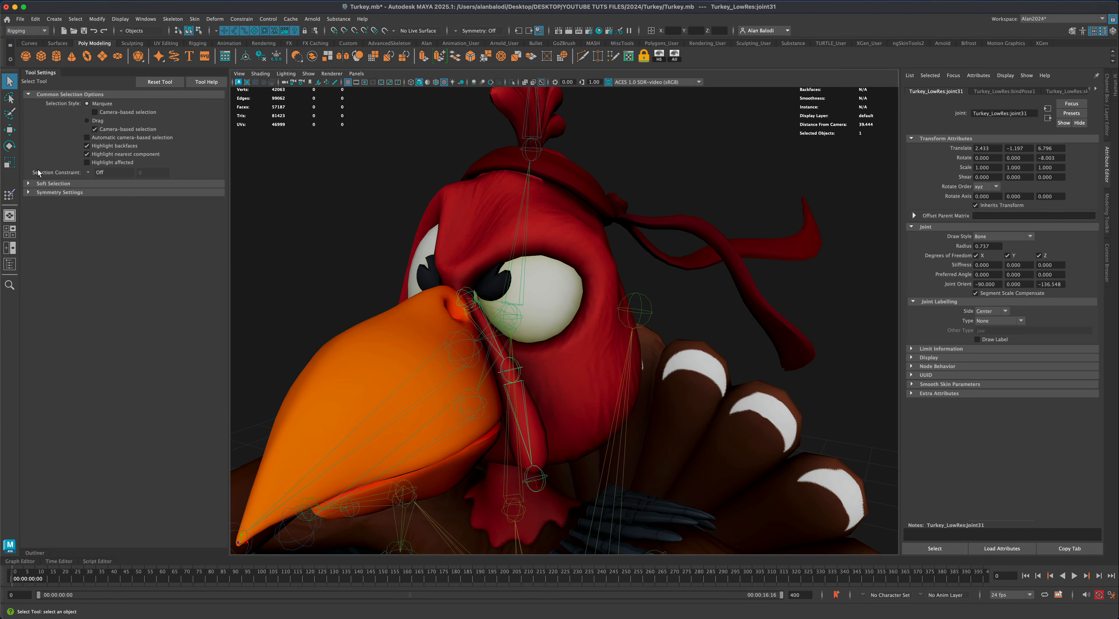
{"action": "left_click", "coordinate": [10, 148]}
{"action": "left_click_drag", "start_coordinate": [482, 305], "coordinate": [531, 311]}
{"action": "key", "text": "super+z"}
{"action": "left_click", "coordinate": [523, 395]}
{"action": "key", "text": "super+z"}
Open the upper beak by rotating its joint to about 8.6 in Z, undoing the wider test rotation
{"action": "scroll", "coordinate": [527, 403], "scroll_direction": "down", "scroll_amount": 5}
{"action": "left_click", "coordinate": [486, 334]}
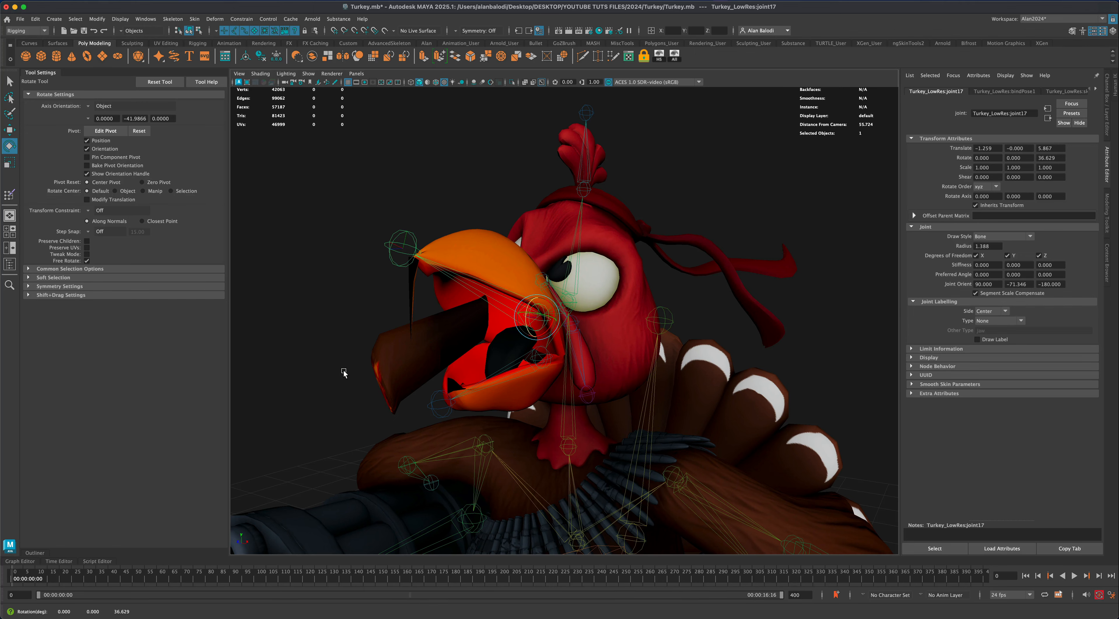
{"action": "key", "text": "super+z"}
{"action": "key", "text": "q"}
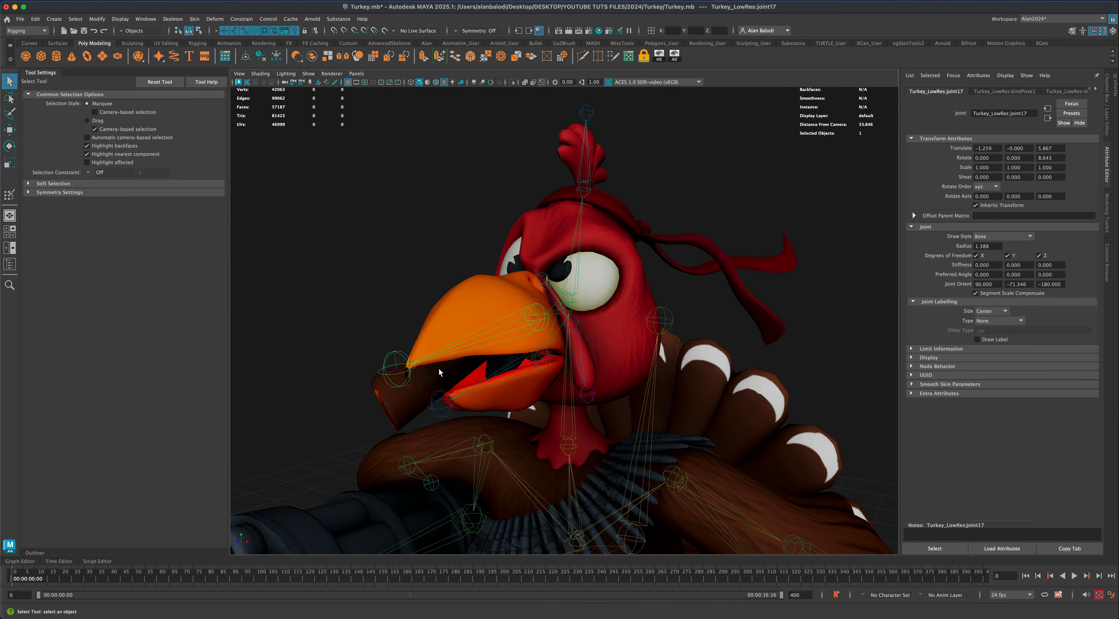
Switch the mesh to face mode and select all connected faces of the lower beak, the cigar, the part inside the mouth and the headband
{"action": "left_click", "coordinate": [500, 397]}
{"action": "right_click_drag", "start_coordinate": [500, 358], "coordinate": [505, 382]}
{"action": "double_click", "coordinate": [492, 390]}
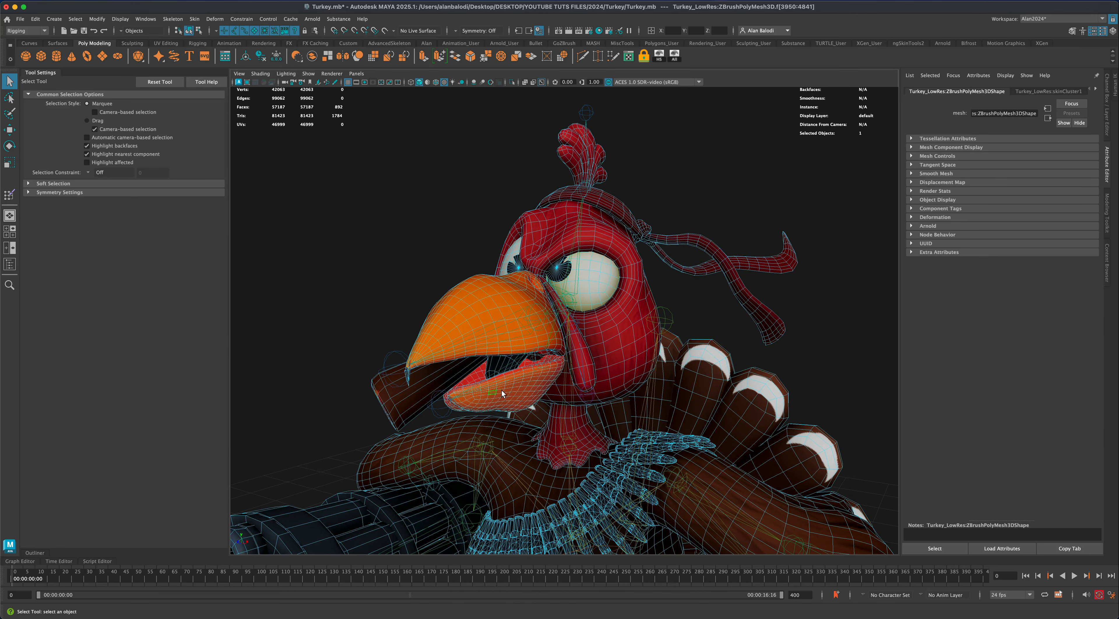
{"action": "mouse_move", "coordinate": [502, 391]}
{"action": "left_mouse_down", "text": "alt"}
{"action": "mouse_move", "coordinate": [493, 387]}
{"action": "mouse_move", "coordinate": [504, 361]}
{"action": "mouse_move", "coordinate": [537, 364]}
{"action": "mouse_move", "coordinate": [500, 360]}
{"action": "mouse_move", "coordinate": [487, 374]}
{"action": "left_mouse_up", "text": "alt"}
{"action": "double_click", "coordinate": [399, 379], "text": "shift"}
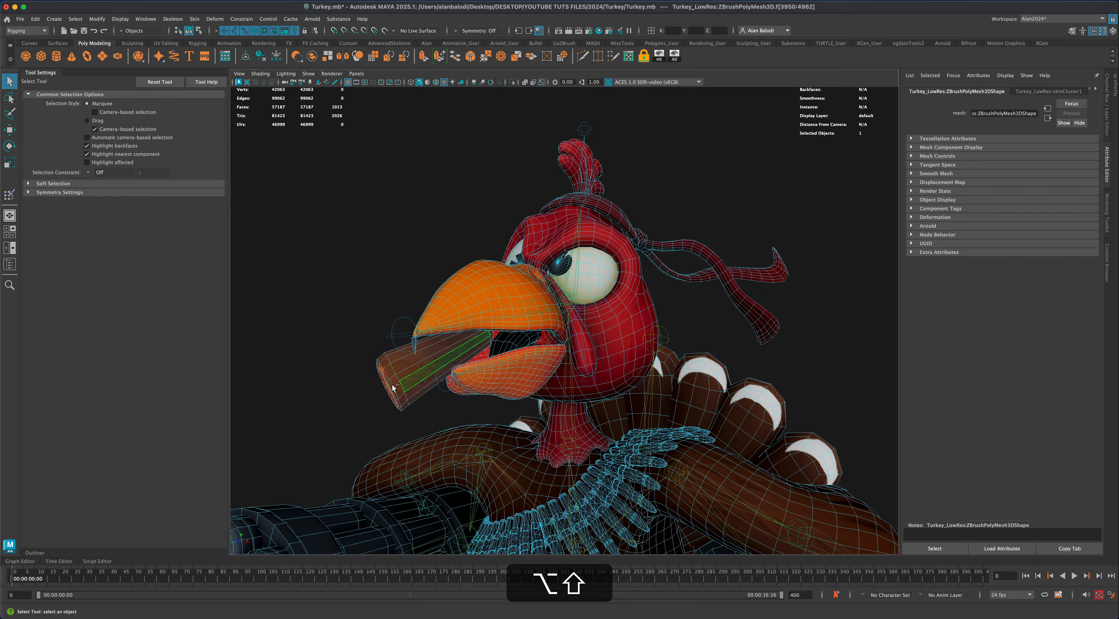
{"action": "left_click_drag", "start_coordinate": [311, 400], "coordinate": [407, 400], "text": "alt"}
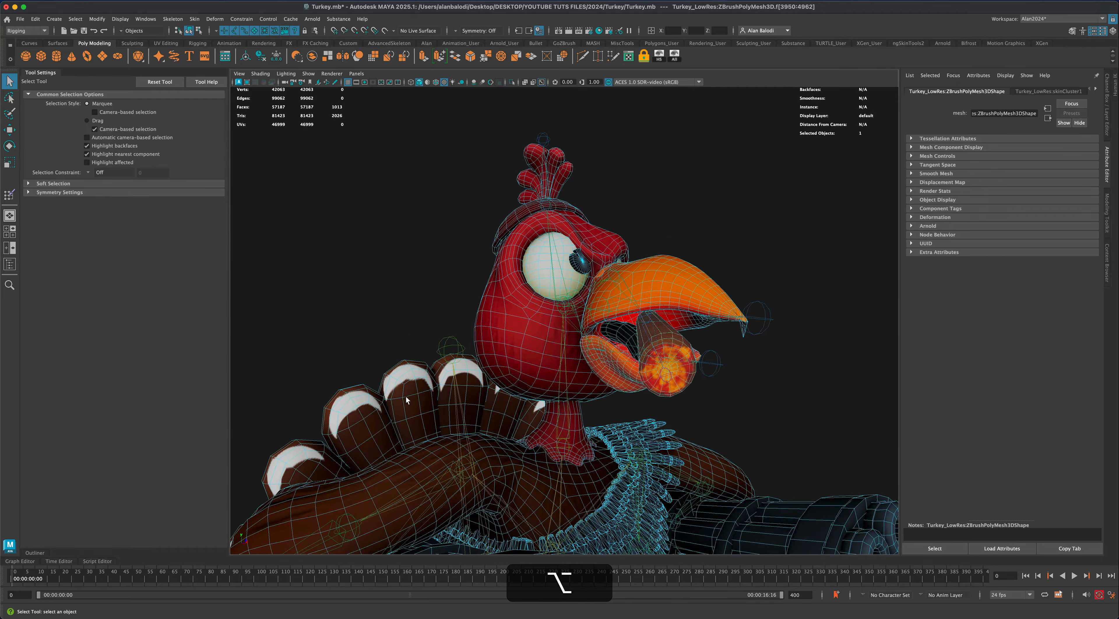
{"action": "double_click", "coordinate": [624, 335], "text": "shift"}
{"action": "left_click_drag", "start_coordinate": [749, 376], "coordinate": [706, 374], "text": "alt"}
{"action": "double_click", "coordinate": [700, 272], "text": "shift"}
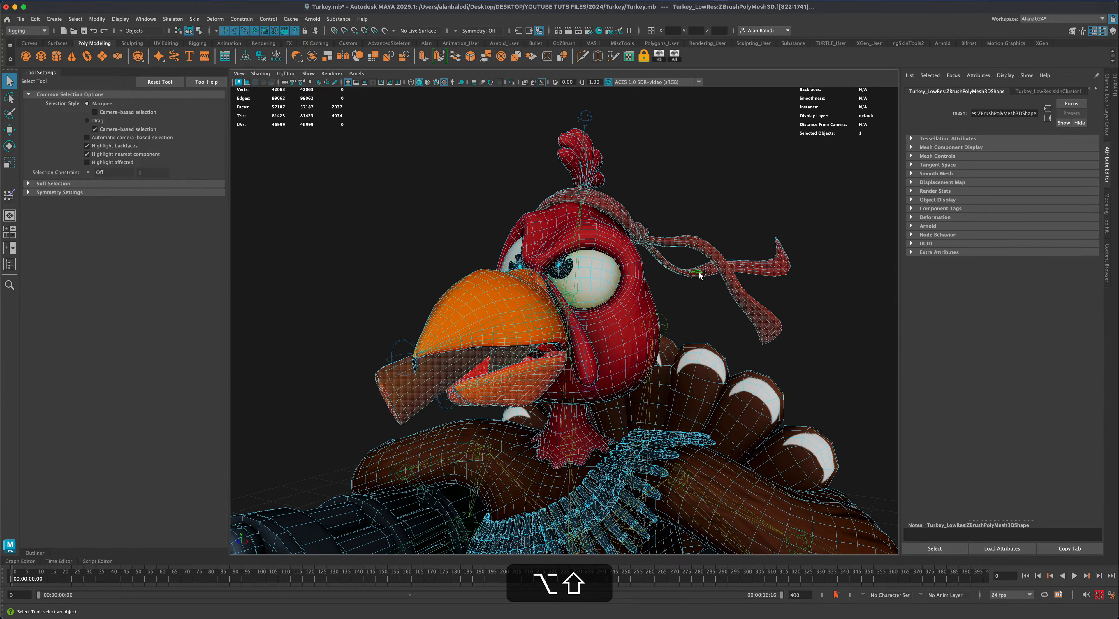
Activate Paint Skin Weights and flood the selected lower beak, cigar and headband vertices with weight 0 for the upper beak joint
{"action": "left_click_drag", "start_coordinate": [711, 329], "coordinate": [604, 361], "text": "alt"}
{"action": "middle_click_drag", "start_coordinate": [603, 360], "coordinate": [605, 354], "text": "alt"}
{"action": "scroll", "coordinate": [601, 354], "scroll_direction": "up", "scroll_amount": 3, "text": "alt"}
{"action": "left_click_drag", "start_coordinate": [591, 352], "coordinate": [568, 357], "text": "alt"}
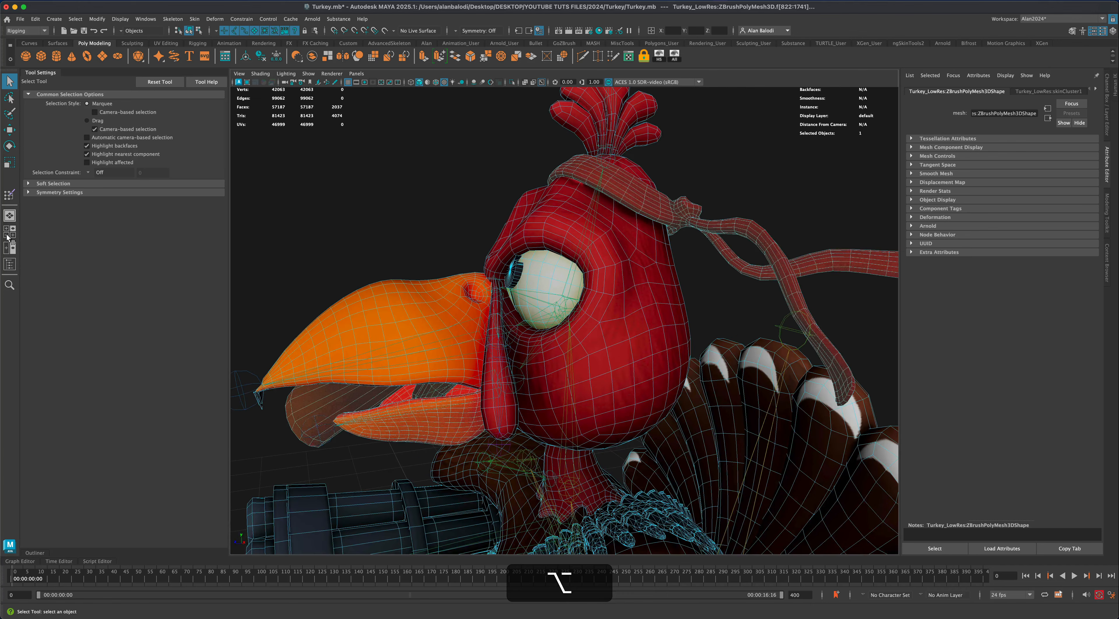
{"action": "left_click", "coordinate": [8, 197]}
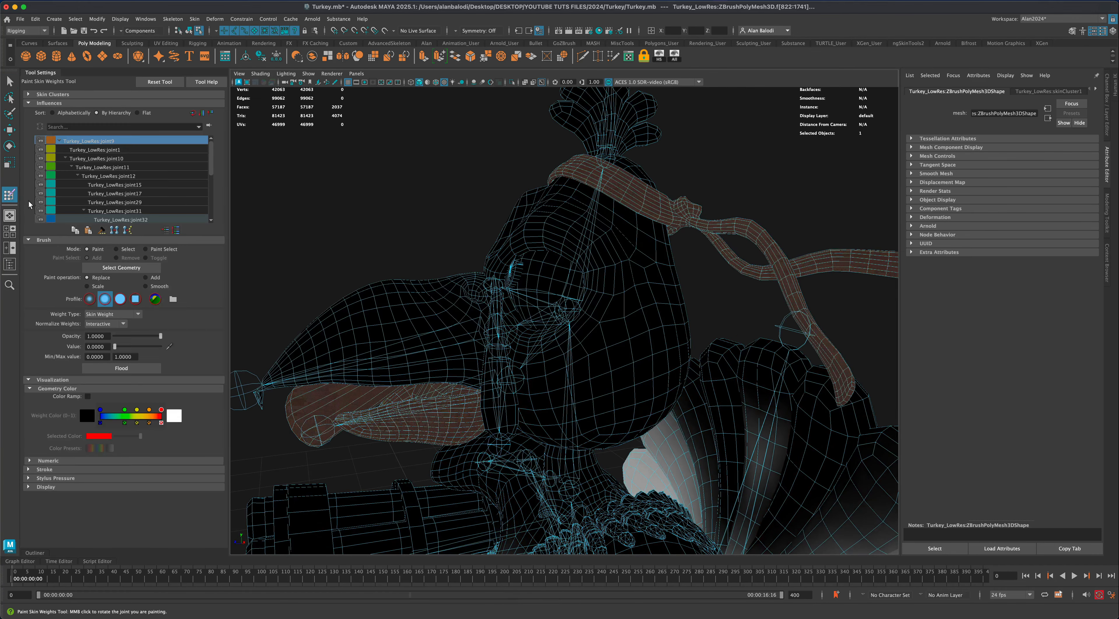
{"action": "right_click", "coordinate": [485, 332]}
{"action": "left_click", "coordinate": [486, 314]}
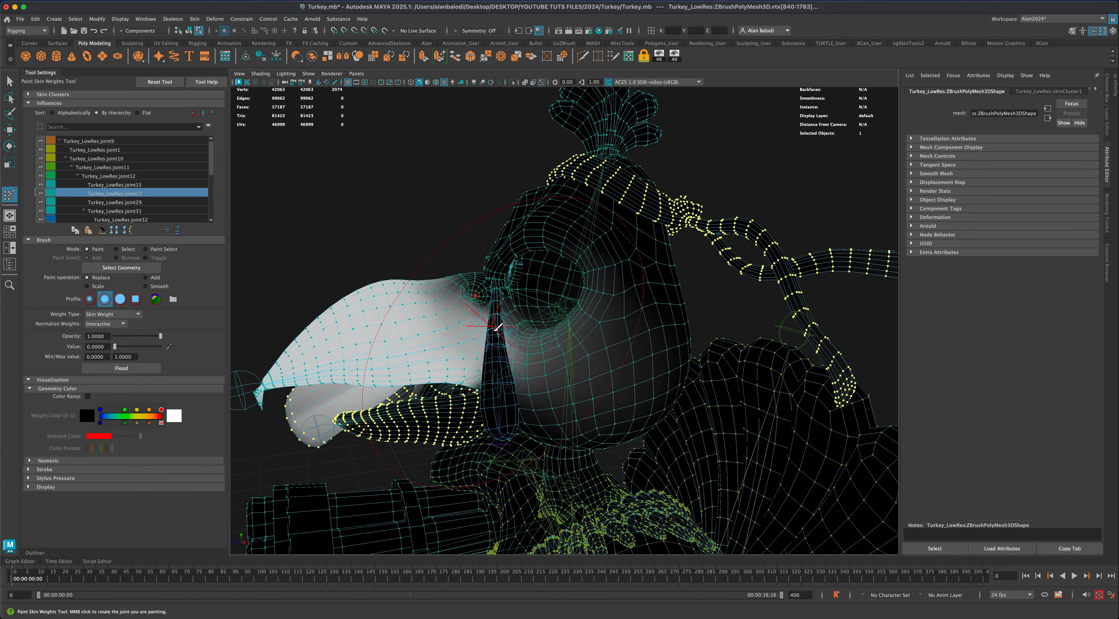
{"action": "left_click", "coordinate": [119, 369]}
{"action": "scroll", "coordinate": [394, 402], "scroll_direction": "down", "scroll_amount": 5}
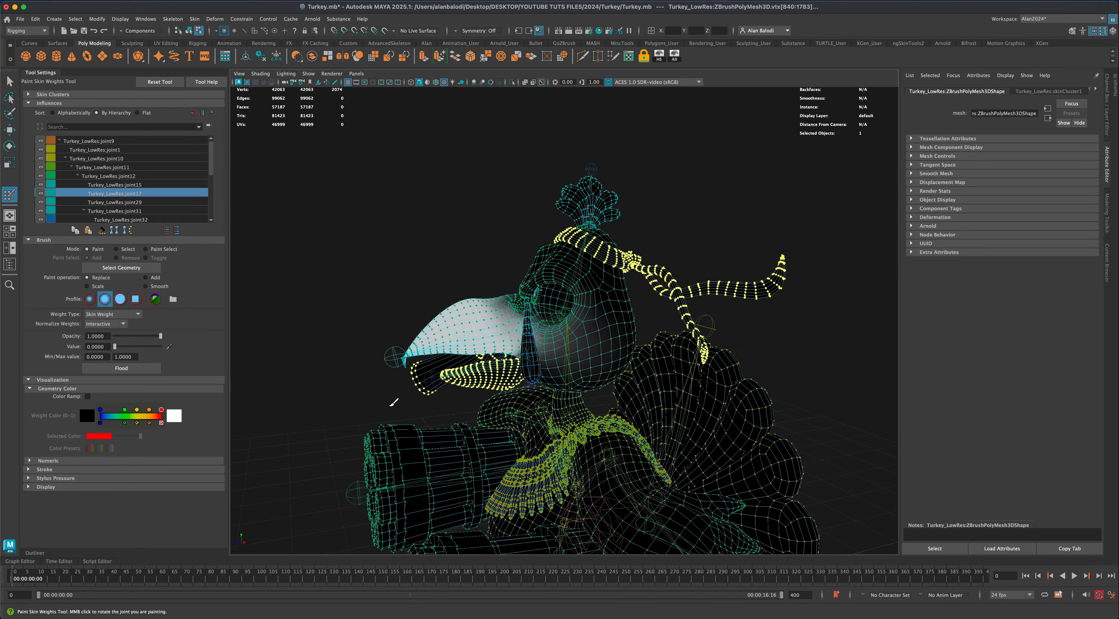
{"action": "mouse_move", "coordinate": [393, 403]}
{"action": "left_mouse_down", "text": "alt"}
{"action": "mouse_move", "coordinate": [409, 394]}
{"action": "mouse_move", "coordinate": [397, 392]}
{"action": "left_mouse_up", "text": "alt"}
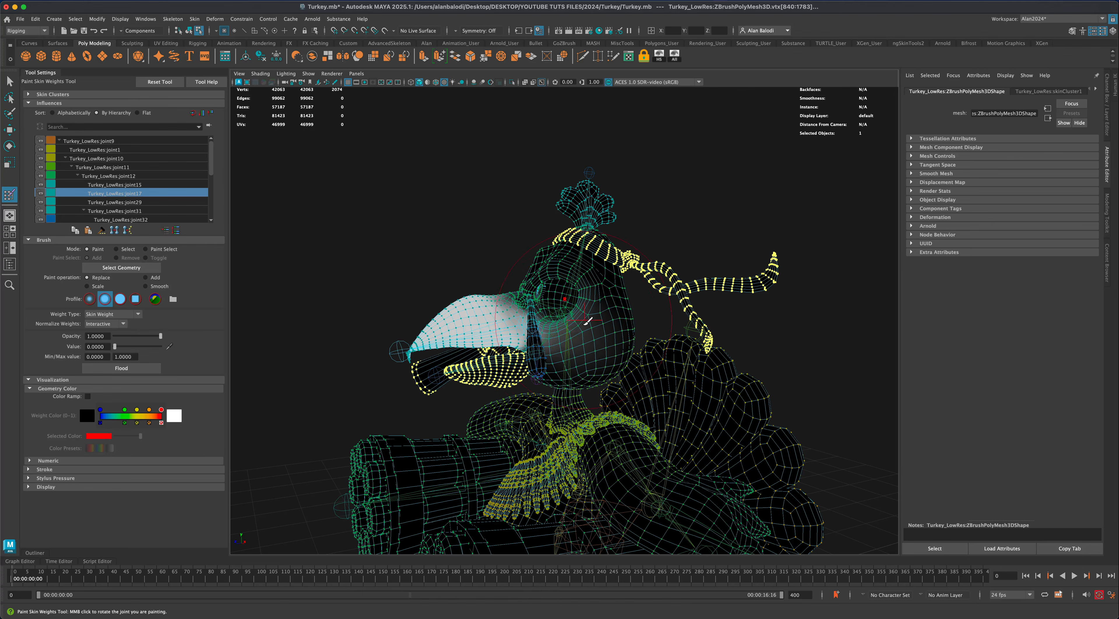
{"action": "scroll", "coordinate": [525, 348], "scroll_direction": "up", "scroll_amount": 3}
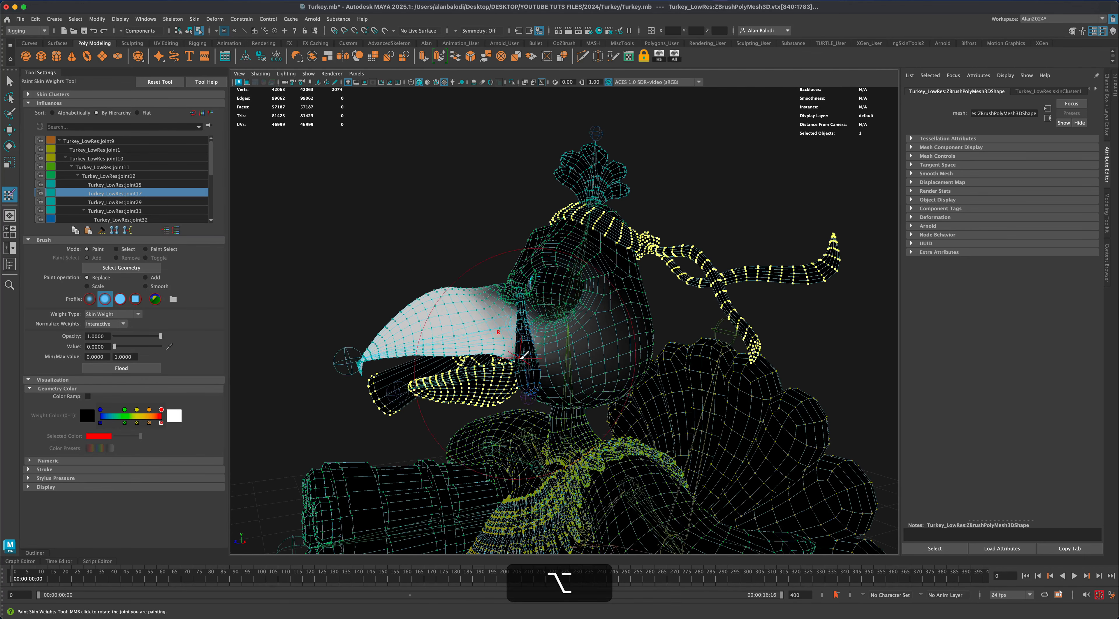
Return the mesh to object mode and rotate the upper beak joint to test its deformation, undoing the test rotation
{"action": "middle_click_drag", "start_coordinate": [520, 334], "coordinate": [526, 350], "text": "alt"}
{"action": "scroll", "coordinate": [525, 346], "scroll_direction": "up", "scroll_amount": 1}
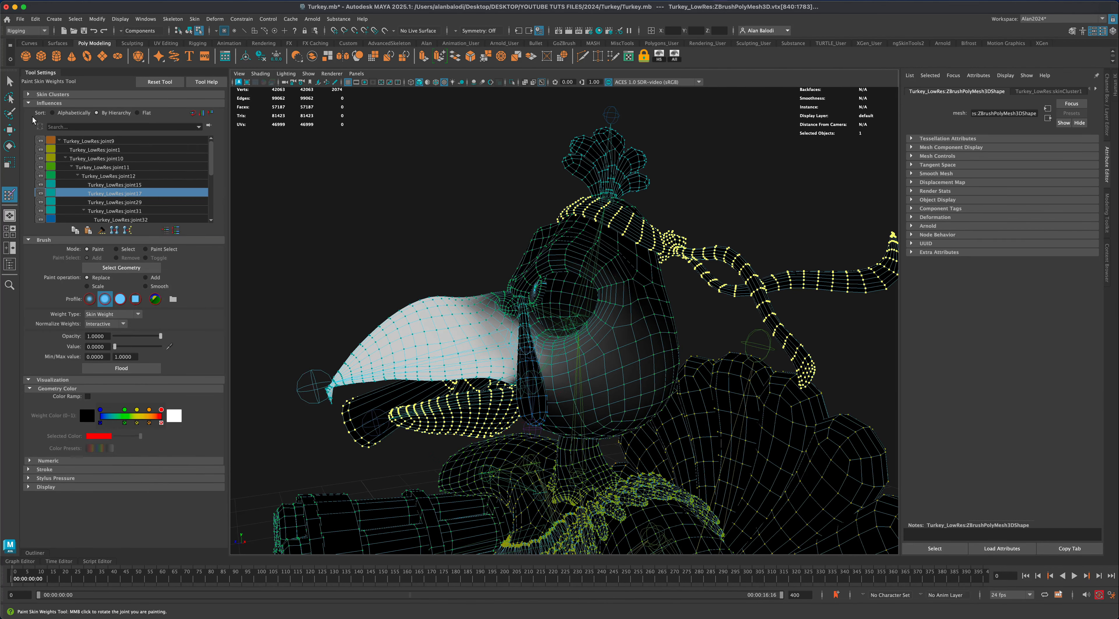
{"action": "left_click", "coordinate": [9, 81]}
{"action": "right_click_drag", "start_coordinate": [495, 331], "coordinate": [530, 322]}
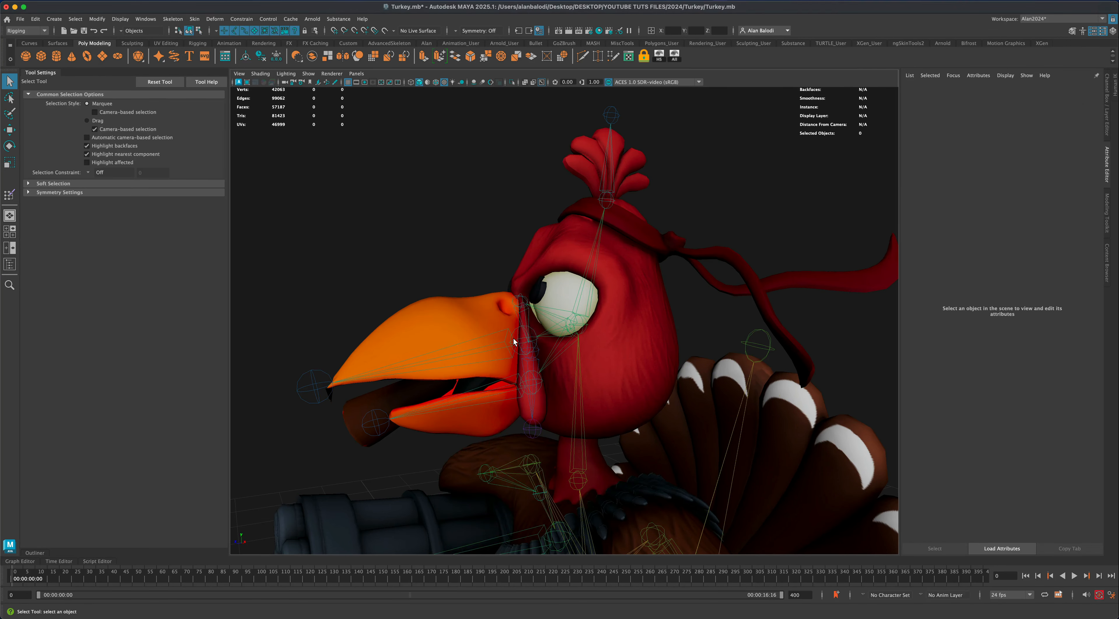
{"action": "left_click", "coordinate": [513, 342]}
{"action": "left_click", "coordinate": [10, 150]}
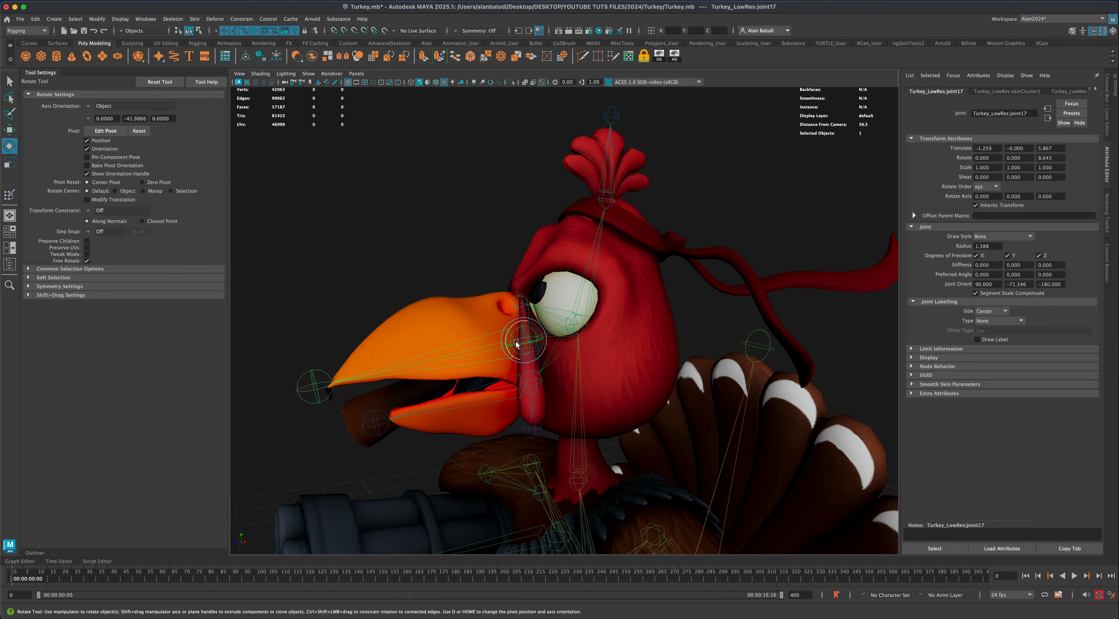
{"action": "left_click_drag", "start_coordinate": [507, 338], "coordinate": [511, 340]}
{"action": "key", "text": "super+z"}
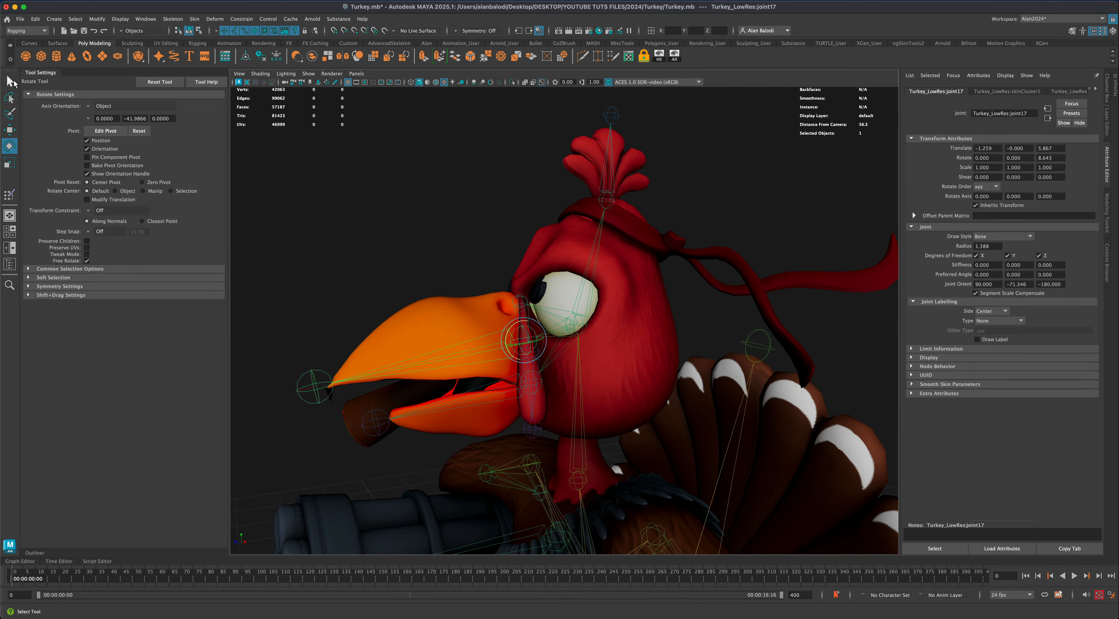
Select all connected parts of the red head and flood their vertices with weight 0 for the upper beak joint
{"action": "left_click", "coordinate": [9, 81]}
{"action": "left_click", "coordinate": [627, 393]}
{"action": "right_click_drag", "start_coordinate": [620, 358], "coordinate": [620, 382]}
{"action": "left_click", "coordinate": [9, 195]}
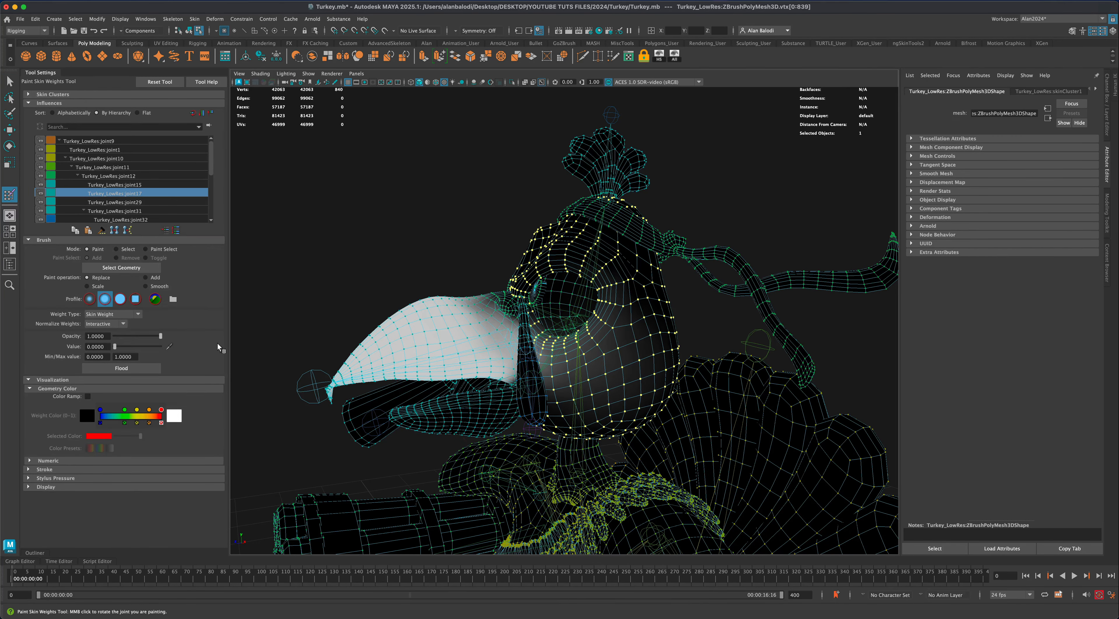
{"action": "left_click", "coordinate": [122, 368]}
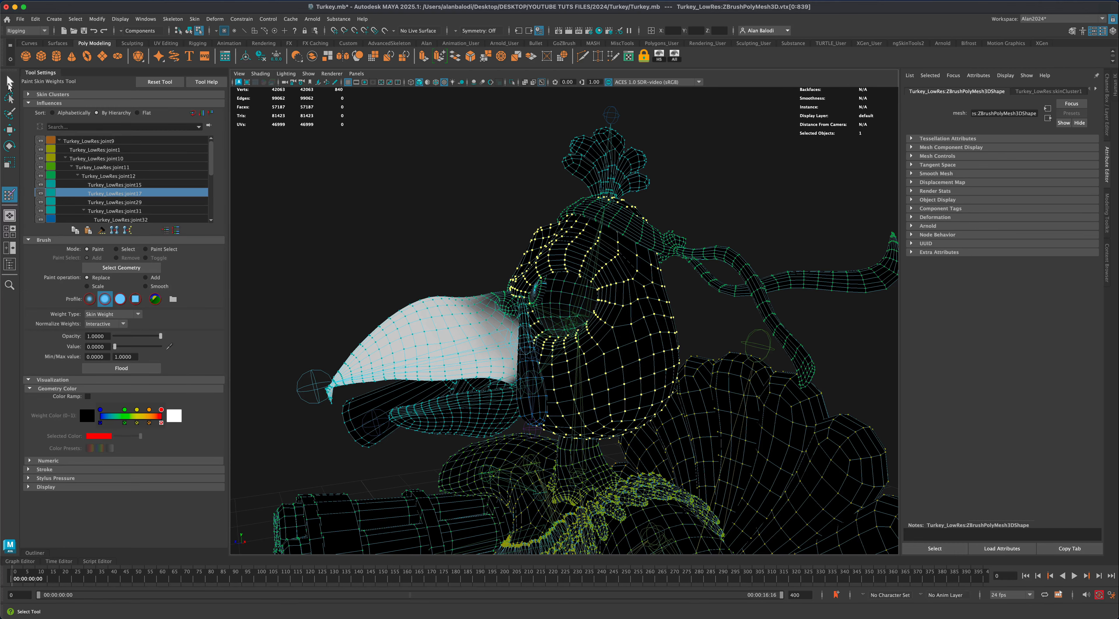
Leave component mode and test-rotate the upper beak joint against the corrected head weights, undoing the test rotations
{"action": "left_click", "coordinate": [9, 82]}
{"action": "right_click_drag", "start_coordinate": [455, 327], "coordinate": [465, 267]}
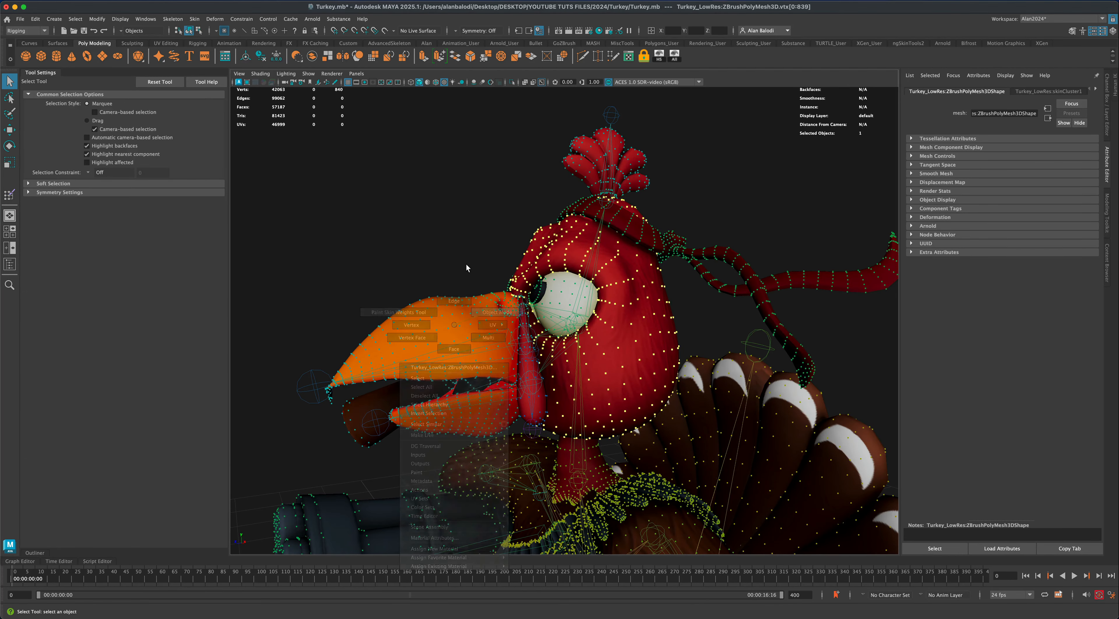
{"action": "left_click", "coordinate": [511, 342]}
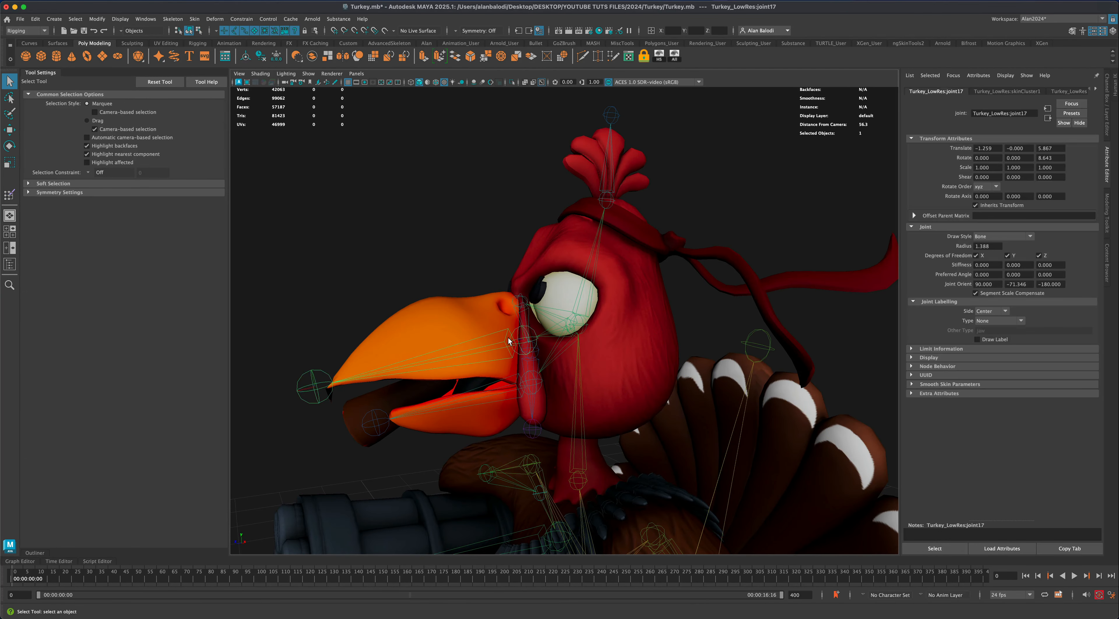
{"action": "left_click", "coordinate": [9, 145]}
{"action": "mouse_move", "coordinate": [508, 334]}
{"action": "left_mouse_down"}
{"action": "mouse_move", "coordinate": [543, 310]}
{"action": "mouse_move", "coordinate": [570, 326]}
{"action": "mouse_move", "coordinate": [498, 345]}
{"action": "left_mouse_up"}
{"action": "key", "text": "alt+super+z"}
{"action": "key", "text": "alt+super+z"}
{"action": "key", "text": "alt+super+z"}
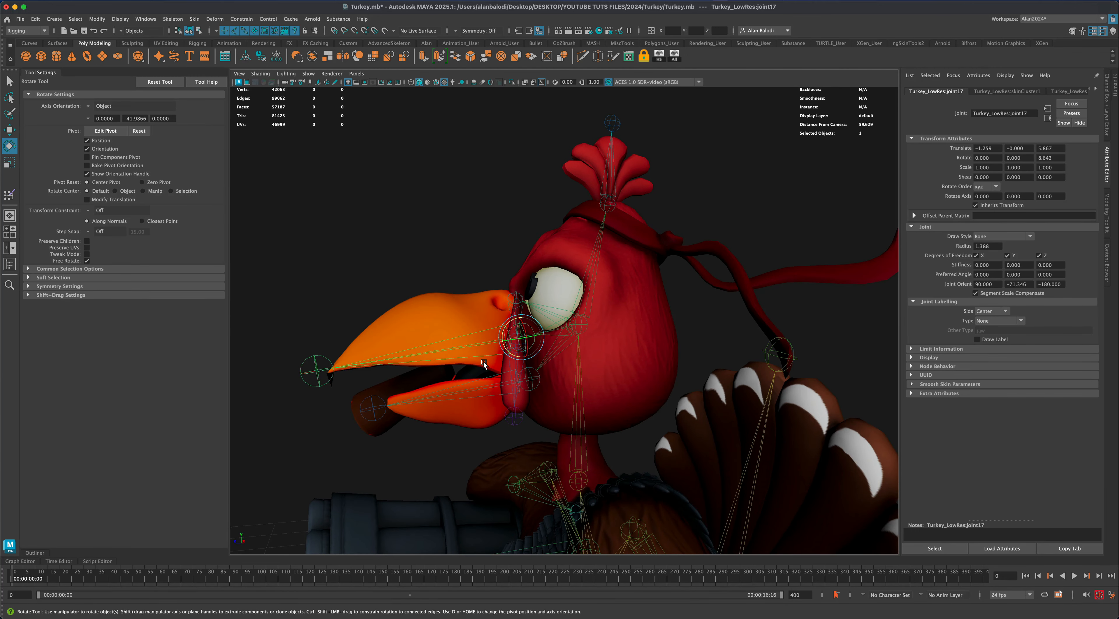
Reset the upper beak joint's X, Y and Z rotations to 0
{"action": "left_click", "coordinate": [1109, 128]}
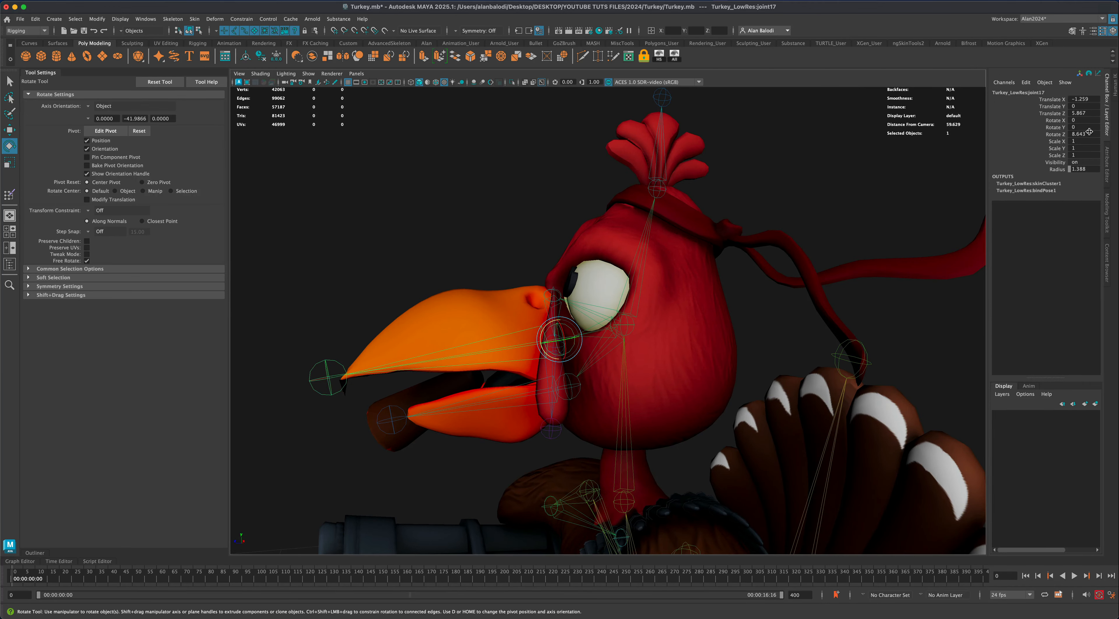
{"action": "left_click_drag", "start_coordinate": [1088, 134], "coordinate": [1091, 121]}
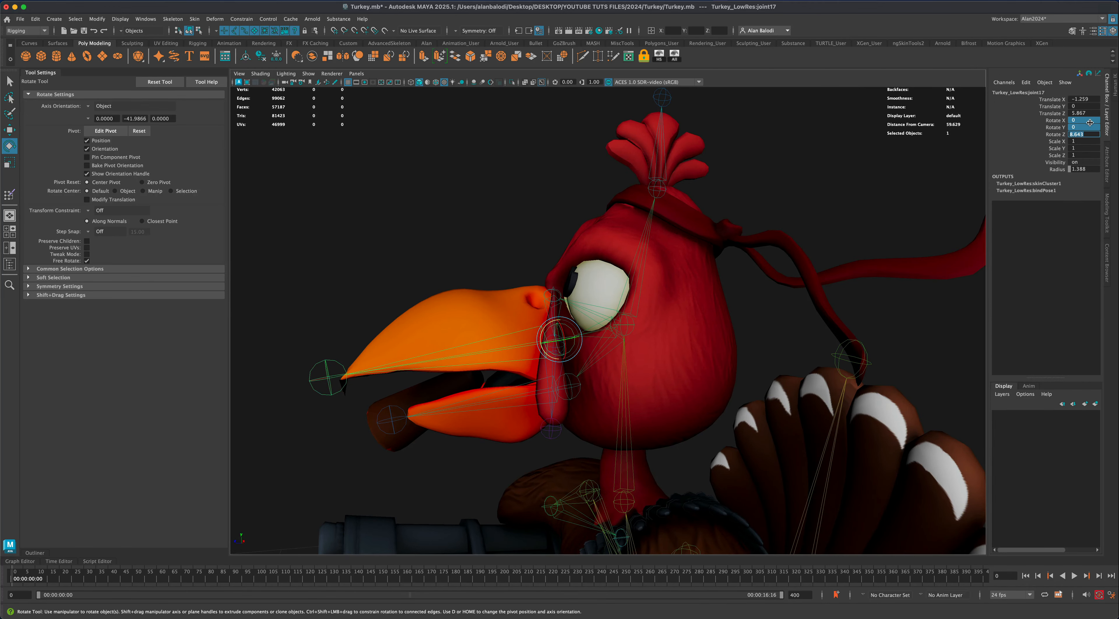
{"action": "type", "text": "0"}
{"action": "key", "text": "Return"}
{"action": "left_click", "coordinate": [501, 402]}
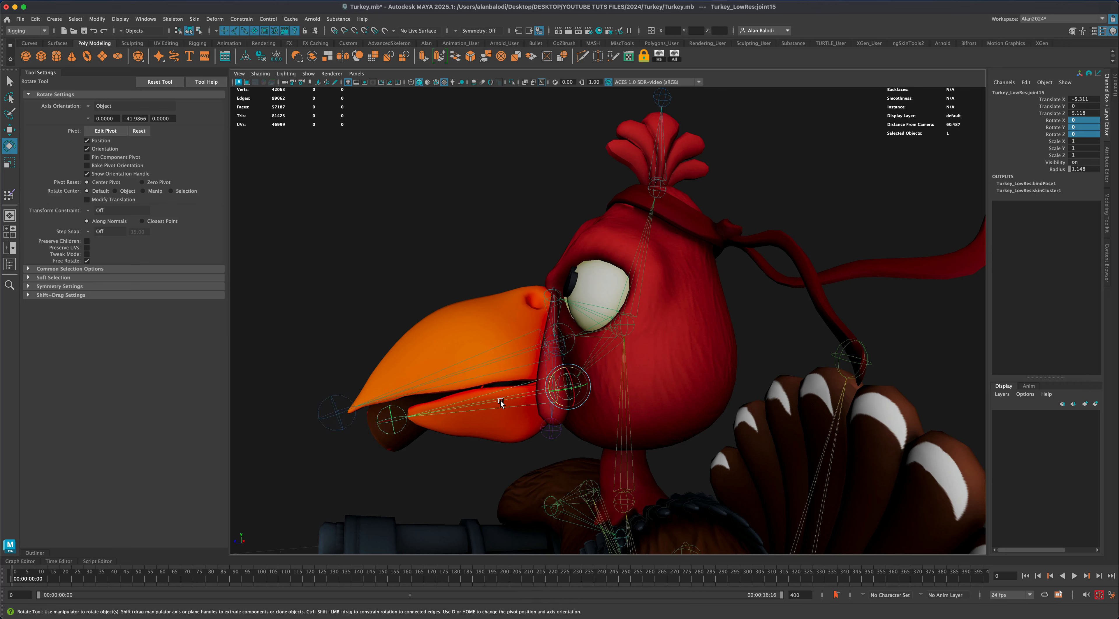
{"action": "left_click", "coordinate": [547, 347]}
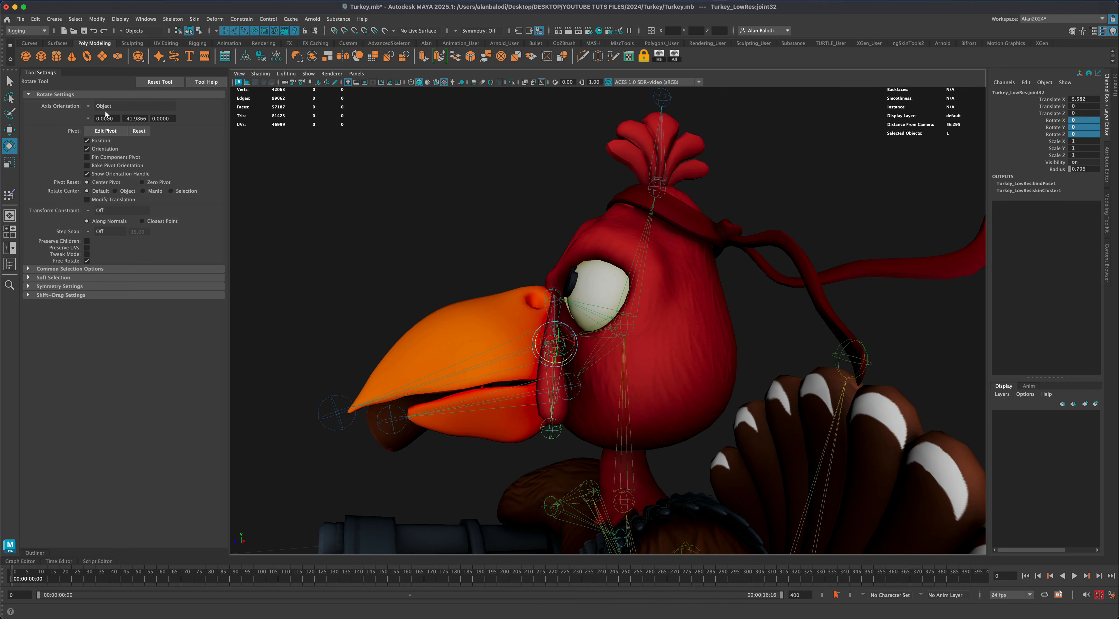
Select the whole upper beak and flood its vertices with weight 1 for the upper beak joint using Paint Skin Weights
{"action": "key", "text": "q"}
{"action": "right_click_drag", "start_coordinate": [460, 326], "coordinate": [458, 341]}
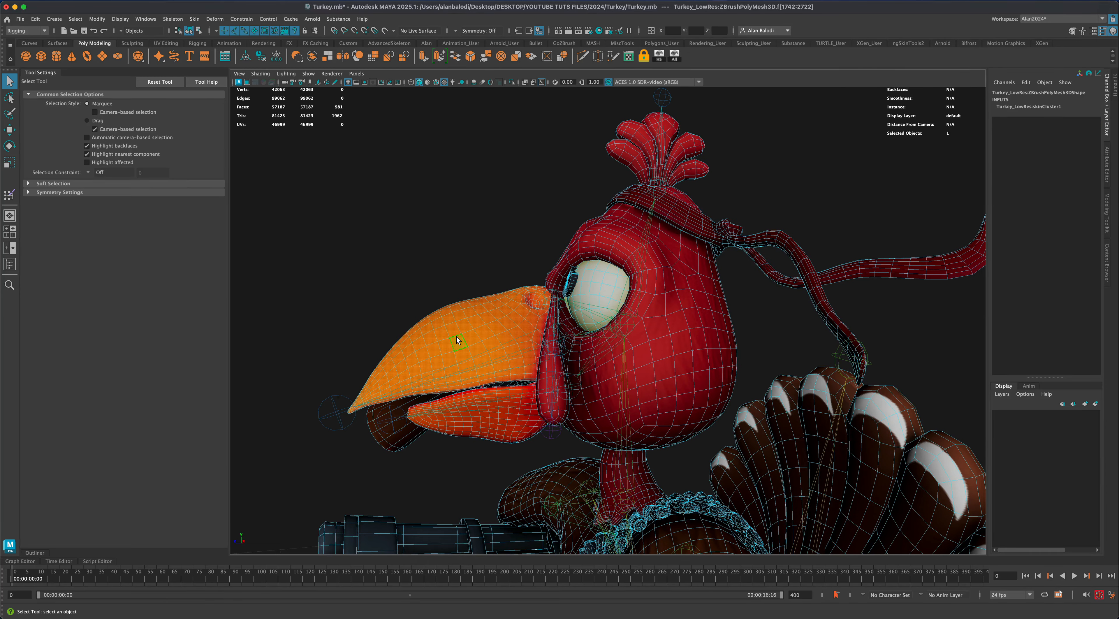
{"action": "left_click", "coordinate": [10, 195]}
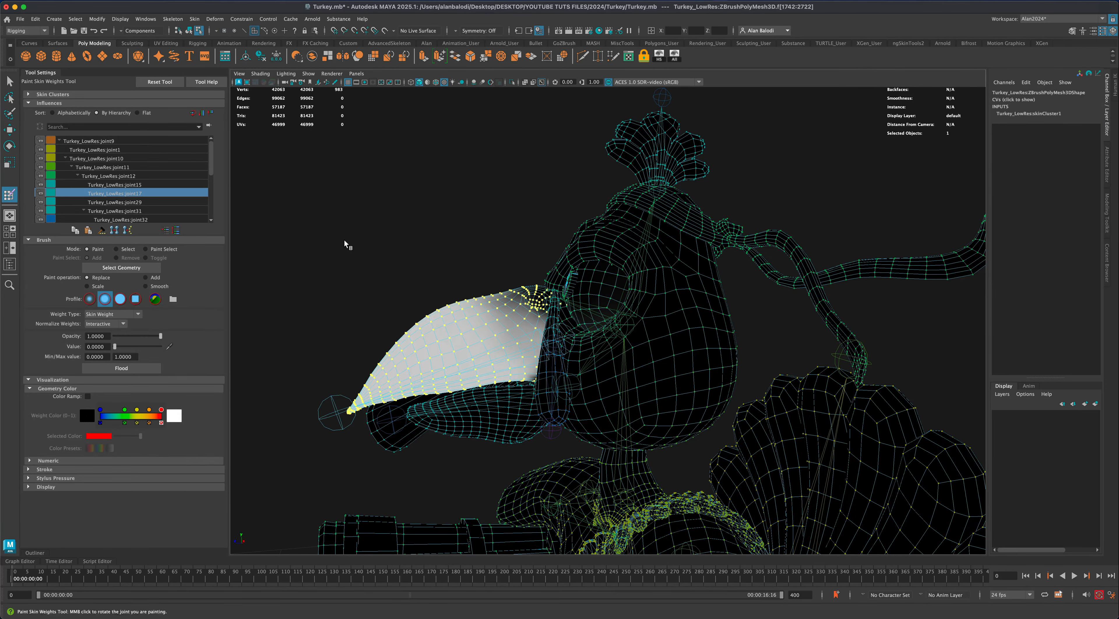
{"action": "left_click_drag", "start_coordinate": [474, 281], "coordinate": [452, 289], "text": "alt"}
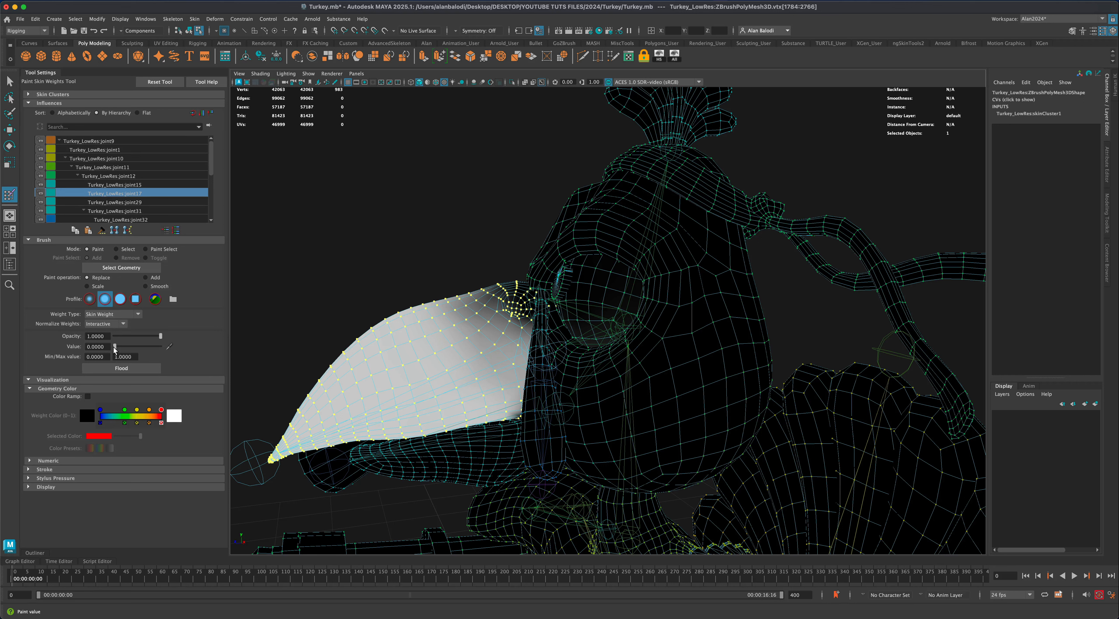
{"action": "left_click_drag", "start_coordinate": [139, 348], "coordinate": [162, 347]}
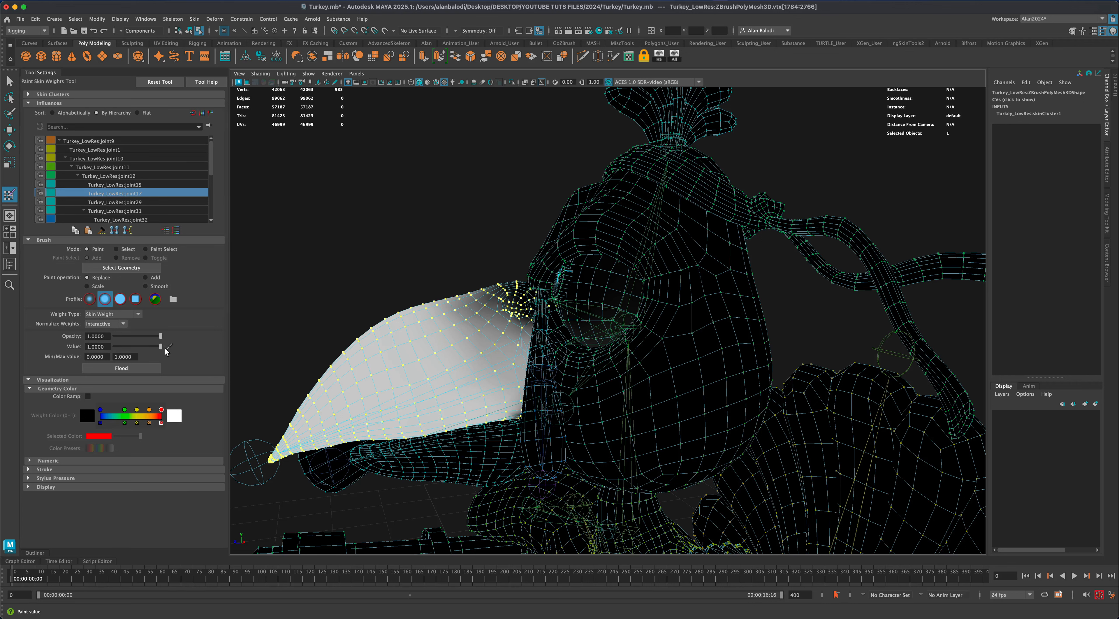
{"action": "left_click", "coordinate": [147, 368]}
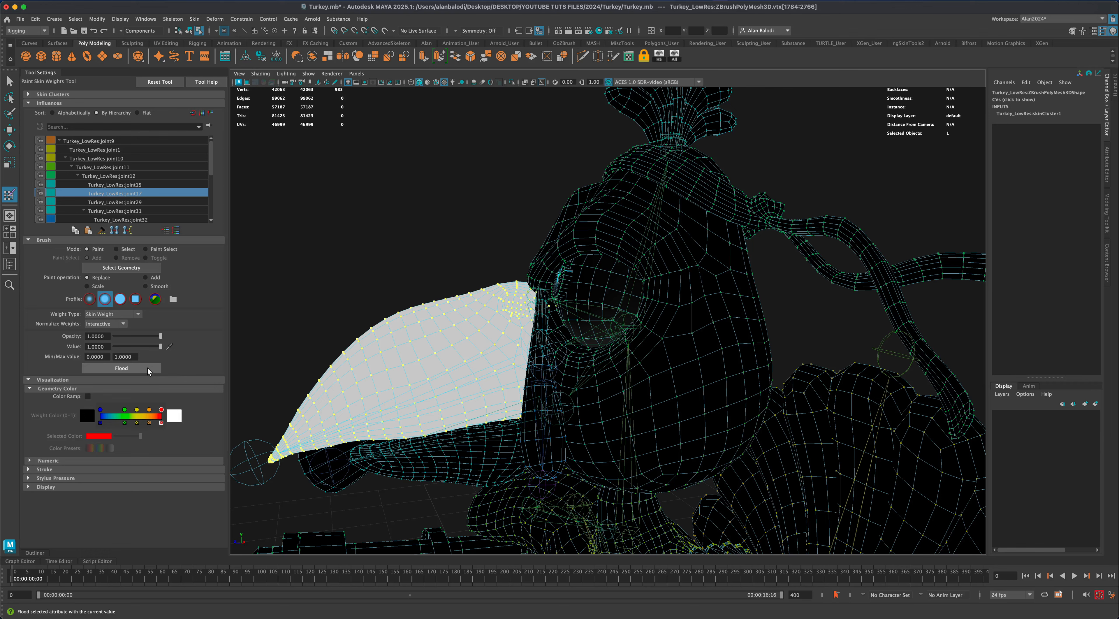
Return to object mode and rotate the upper beak joint to about -4.7 in Z, undoing the wider test rotation
{"action": "left_click", "coordinate": [10, 81]}
{"action": "right_click", "coordinate": [464, 378]}
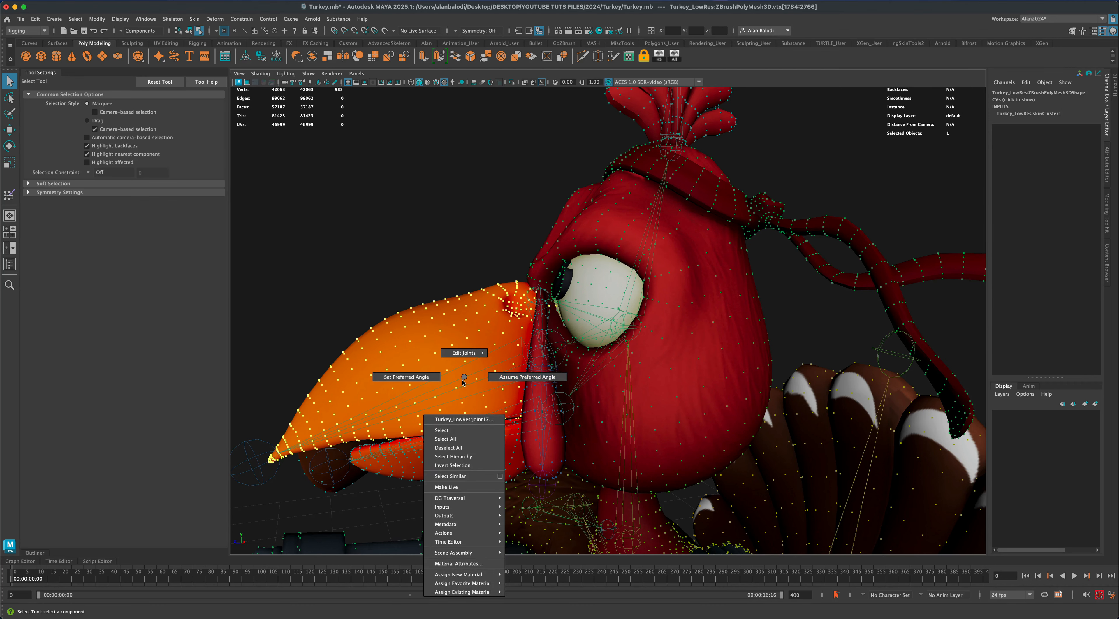
{"action": "right_click_drag", "start_coordinate": [431, 340], "coordinate": [448, 328]}
{"action": "left_click", "coordinate": [441, 262]}
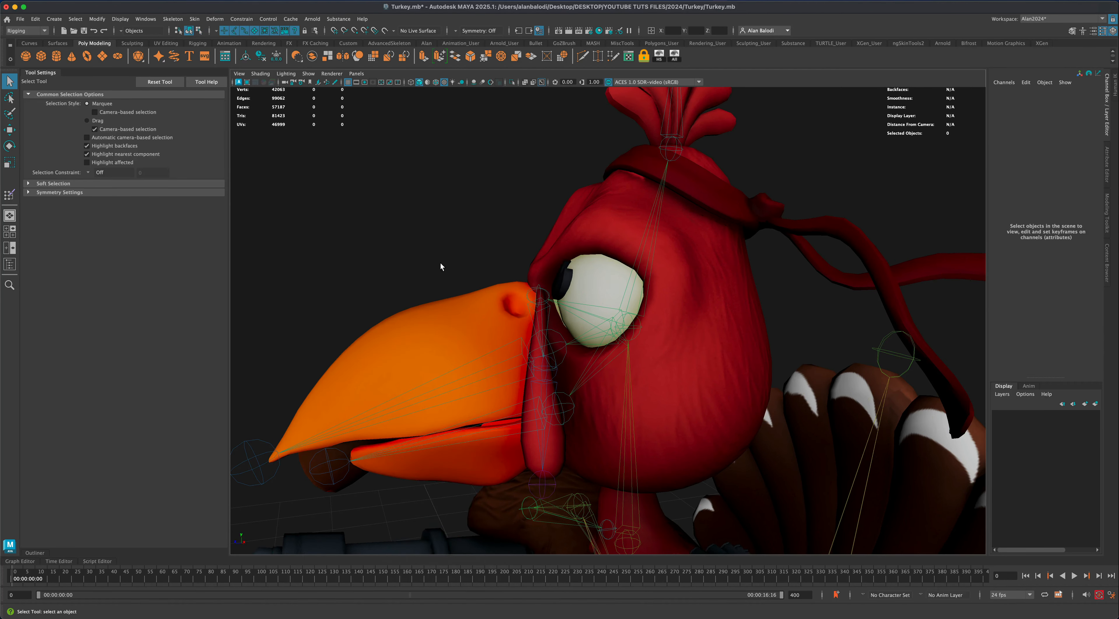
{"action": "mouse_move", "coordinate": [531, 342]}
{"action": "left_mouse_down", "text": "alt"}
{"action": "mouse_move", "coordinate": [507, 332]}
{"action": "mouse_move", "coordinate": [537, 343]}
{"action": "mouse_move", "coordinate": [505, 380]}
{"action": "mouse_move", "coordinate": [529, 338]}
{"action": "left_mouse_up", "text": "alt"}
{"action": "left_click", "coordinate": [559, 342]}
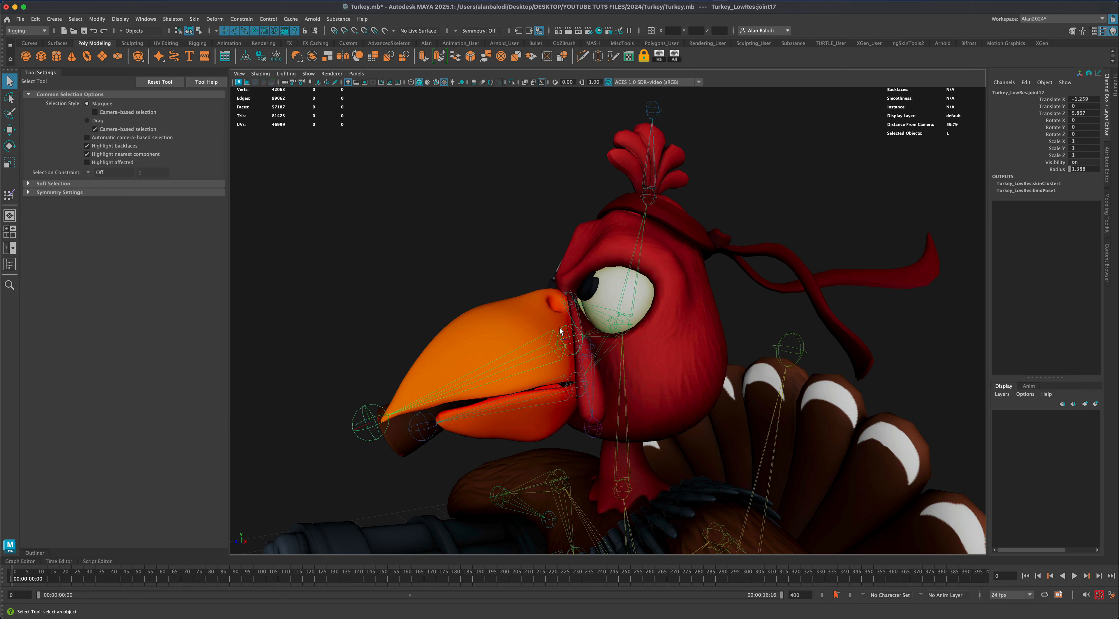
{"action": "key", "text": "e"}
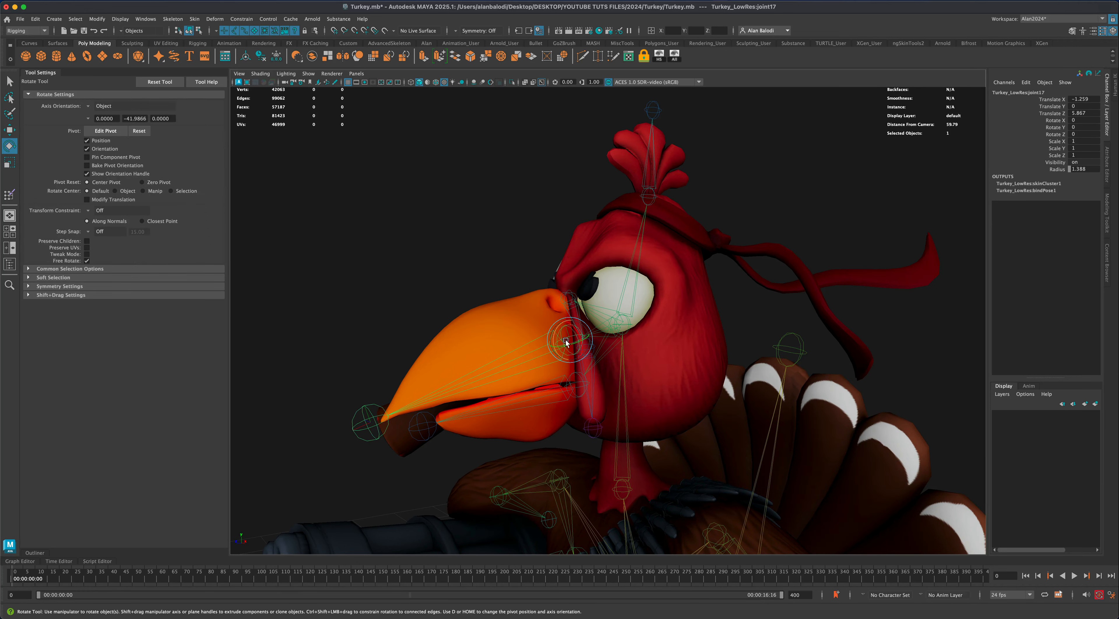
{"action": "left_click_drag", "start_coordinate": [552, 337], "coordinate": [498, 304]}
{"action": "left_click_drag", "start_coordinate": [654, 358], "coordinate": [652, 335], "text": "alt"}
{"action": "key", "text": "super+z"}
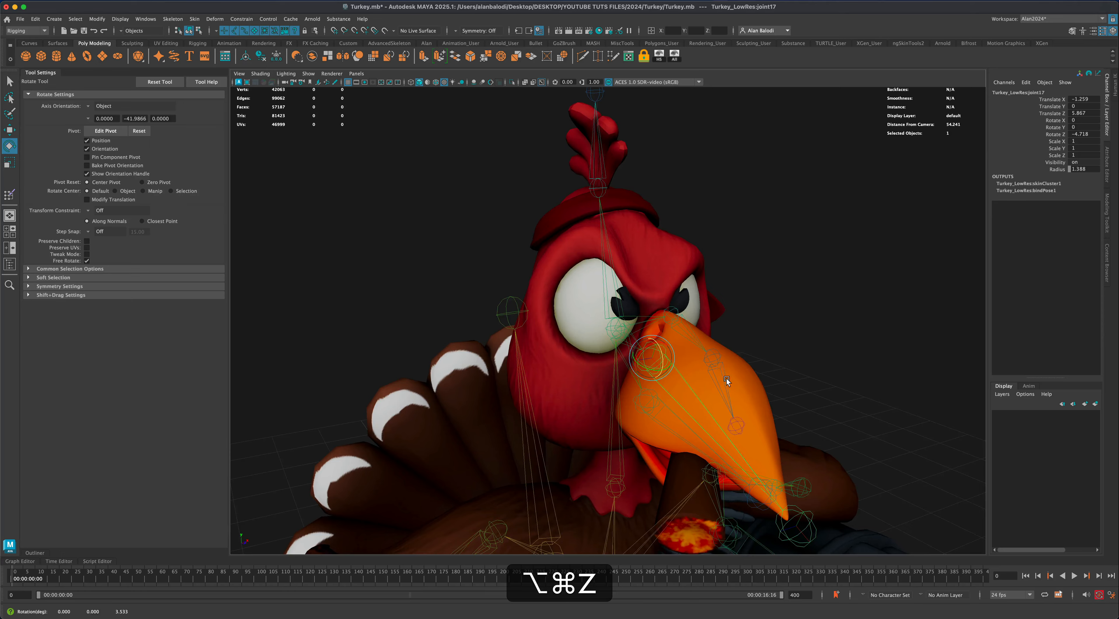
Rotate the turkey's left shoulder joint to test how the wing and gun follow, undoing the test rotation
{"action": "left_click_drag", "start_coordinate": [727, 379], "coordinate": [701, 374], "text": "alt"}
{"action": "scroll", "coordinate": [695, 442], "scroll_direction": "down", "scroll_amount": 6}
{"action": "middle_click_drag", "start_coordinate": [693, 450], "coordinate": [674, 379], "text": "alt"}
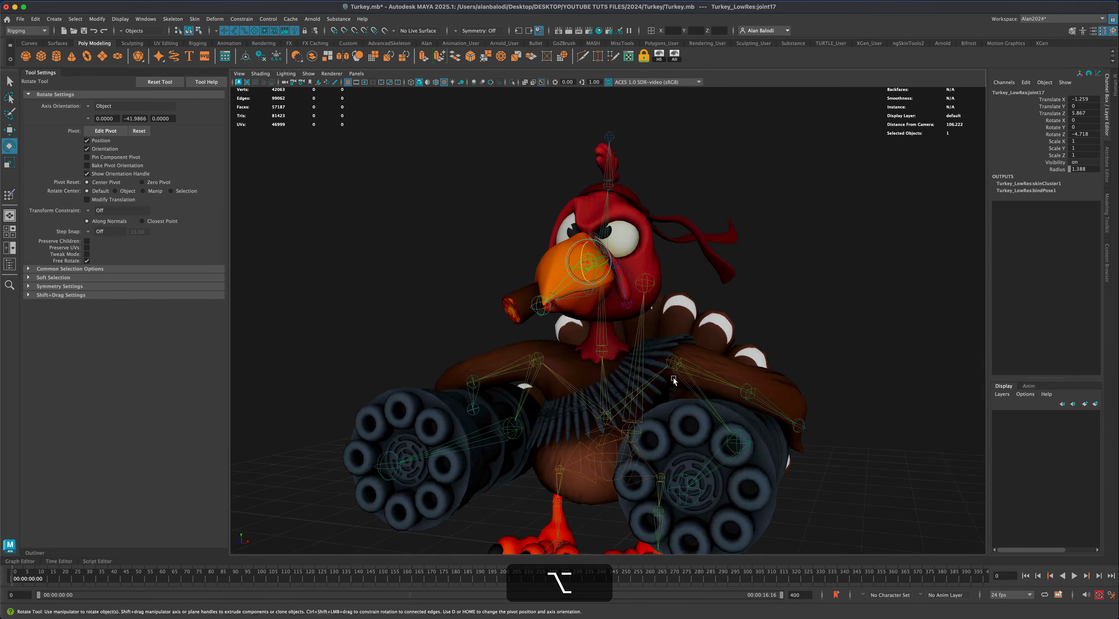
{"action": "left_click_drag", "start_coordinate": [673, 379], "coordinate": [670, 402], "text": "alt"}
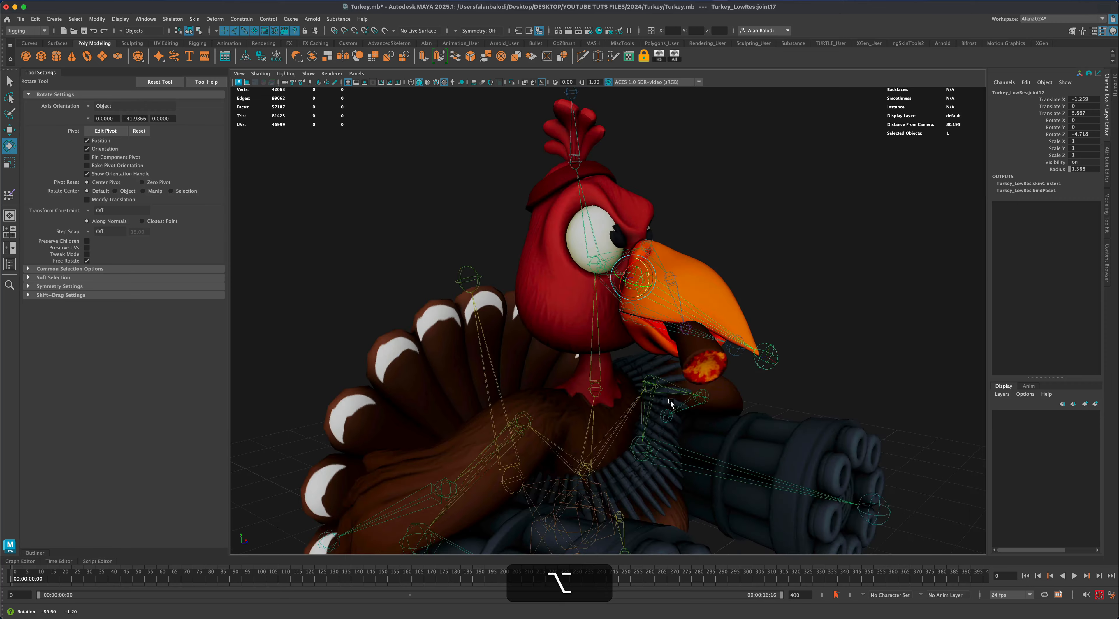
{"action": "left_click_drag", "start_coordinate": [755, 370], "coordinate": [769, 375], "text": "alt"}
{"action": "right_click_drag", "start_coordinate": [683, 441], "coordinate": [661, 454], "text": "alt"}
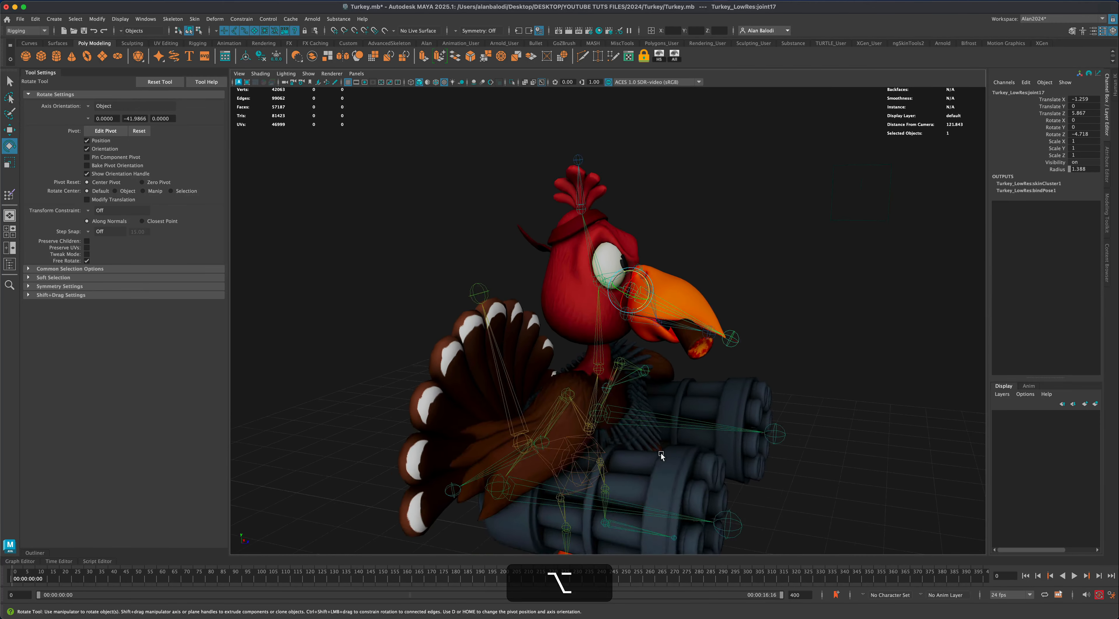
{"action": "left_click_drag", "start_coordinate": [661, 454], "coordinate": [652, 288], "text": "alt"}
{"action": "left_click", "coordinate": [635, 295]}
{"action": "key", "text": "super+z"}
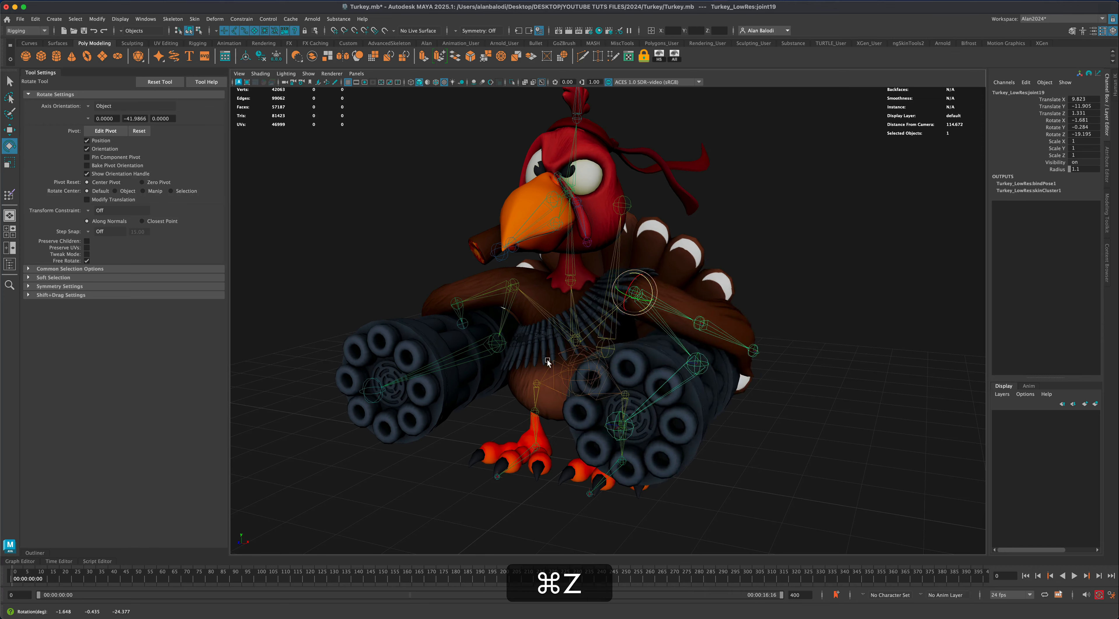
Rotate the end joint of the turkey's left gun about X to test the barrels, undoing the test rotation
{"action": "left_click_drag", "start_coordinate": [538, 361], "coordinate": [747, 382], "text": "alt"}
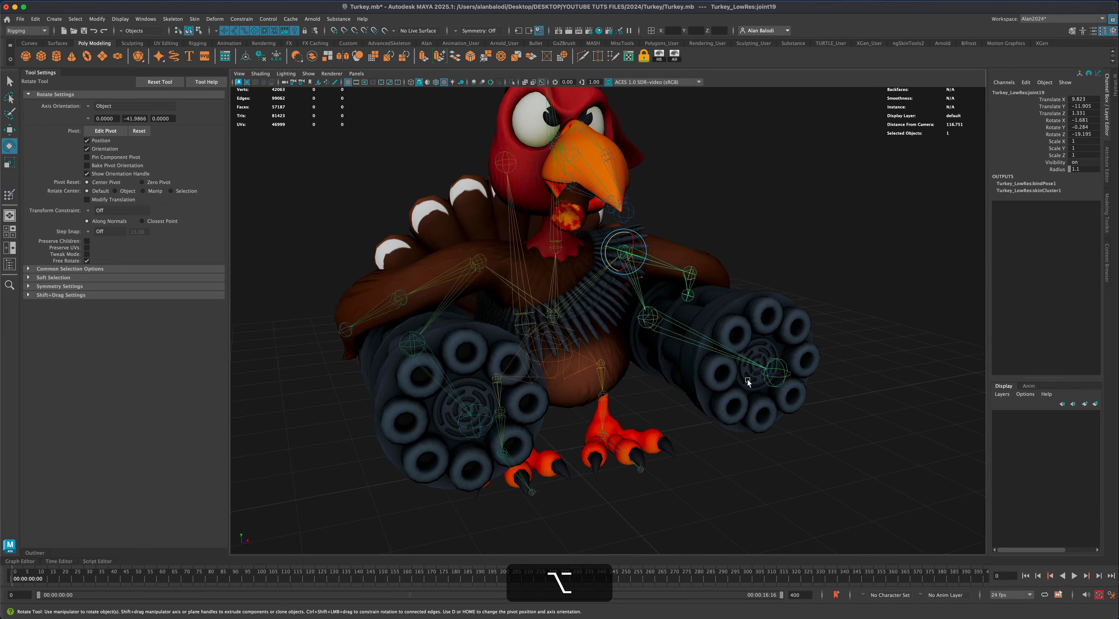
{"action": "left_click", "coordinate": [772, 378]}
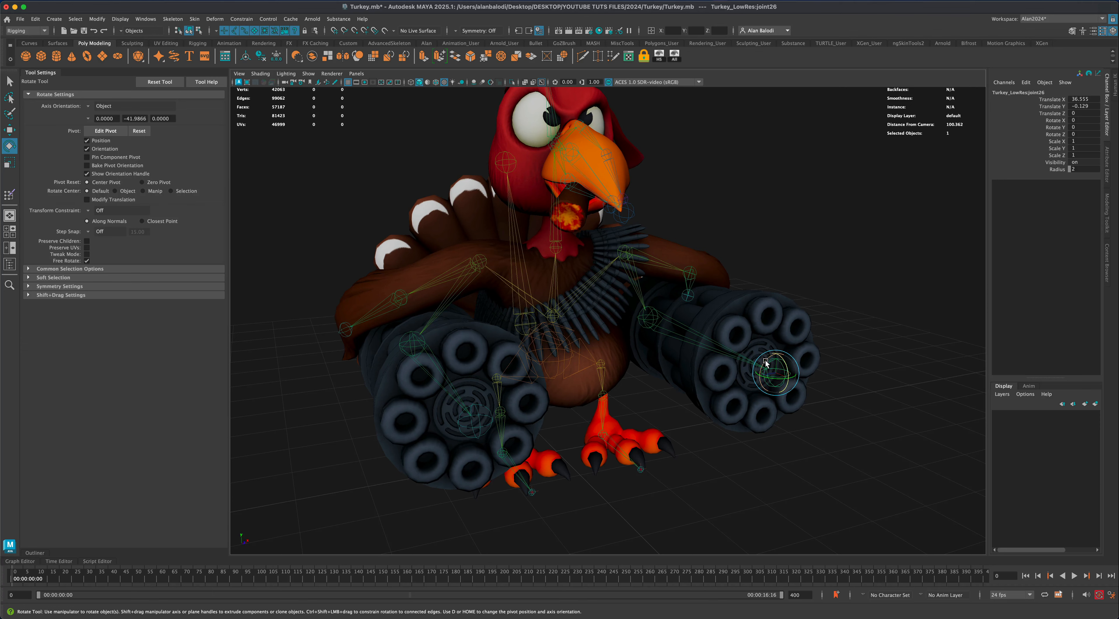
{"action": "left_click_drag", "start_coordinate": [725, 304], "coordinate": [739, 327], "text": "alt"}
{"action": "left_click_drag", "start_coordinate": [765, 361], "coordinate": [762, 386]}
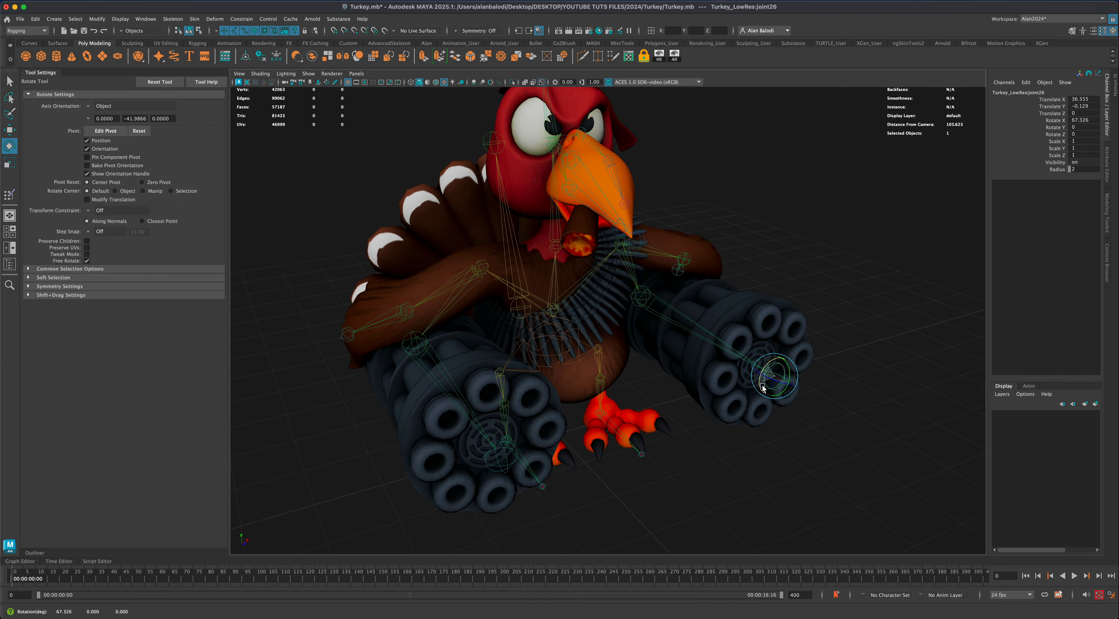
{"action": "key", "text": "super+z"}
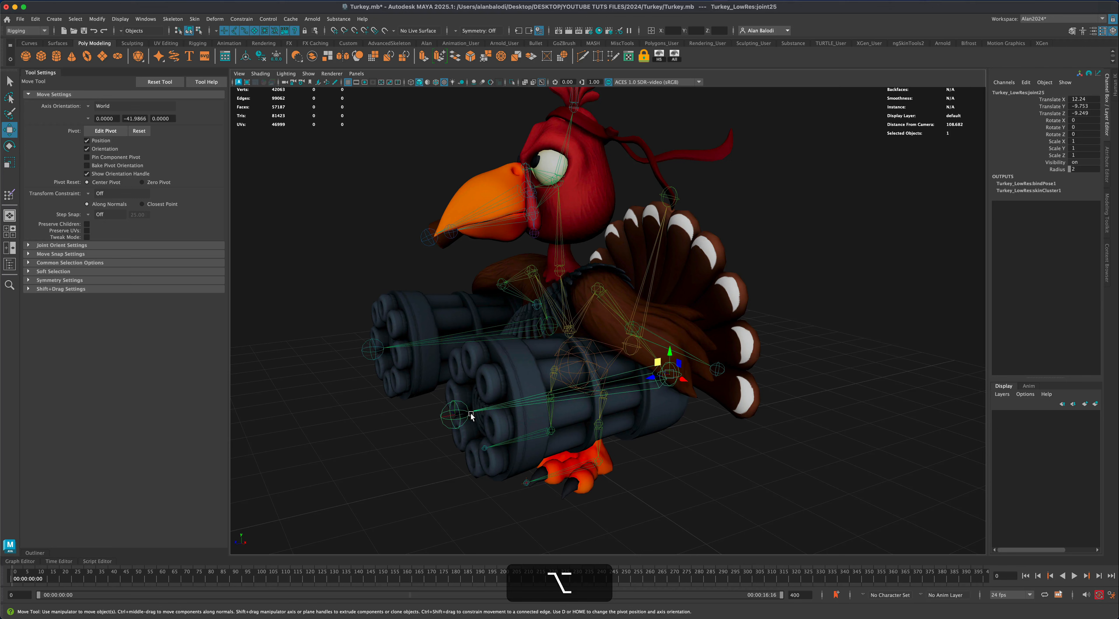
Select the base joint of the turkey's left gun and open the Outliner to show it in the joint hierarchy
{"action": "left_click", "coordinate": [413, 445]}
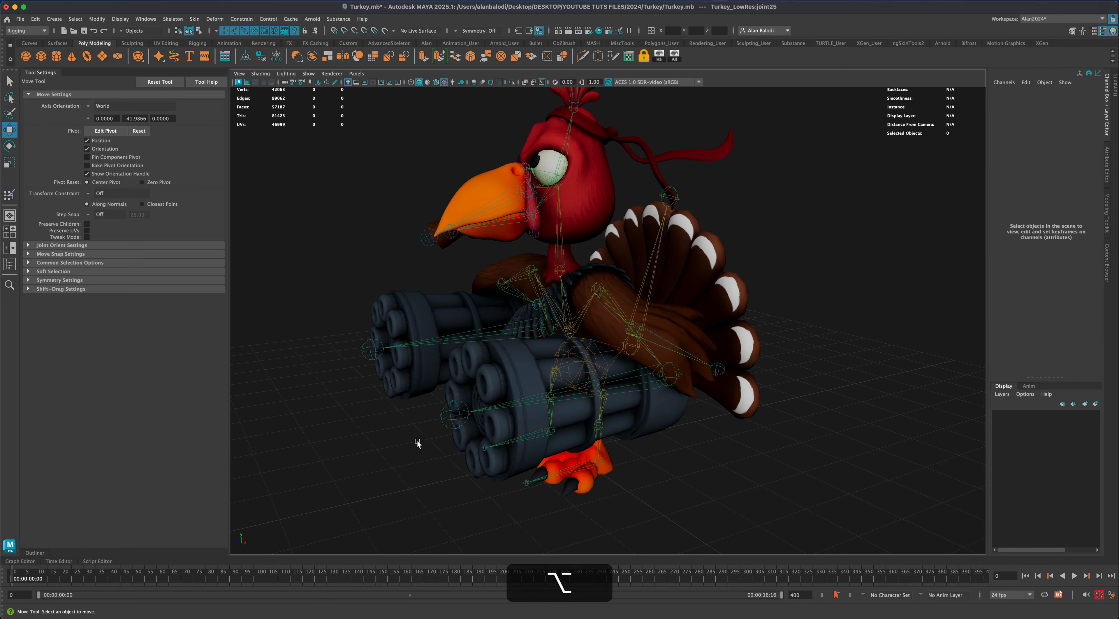
{"action": "left_click", "coordinate": [652, 383]}
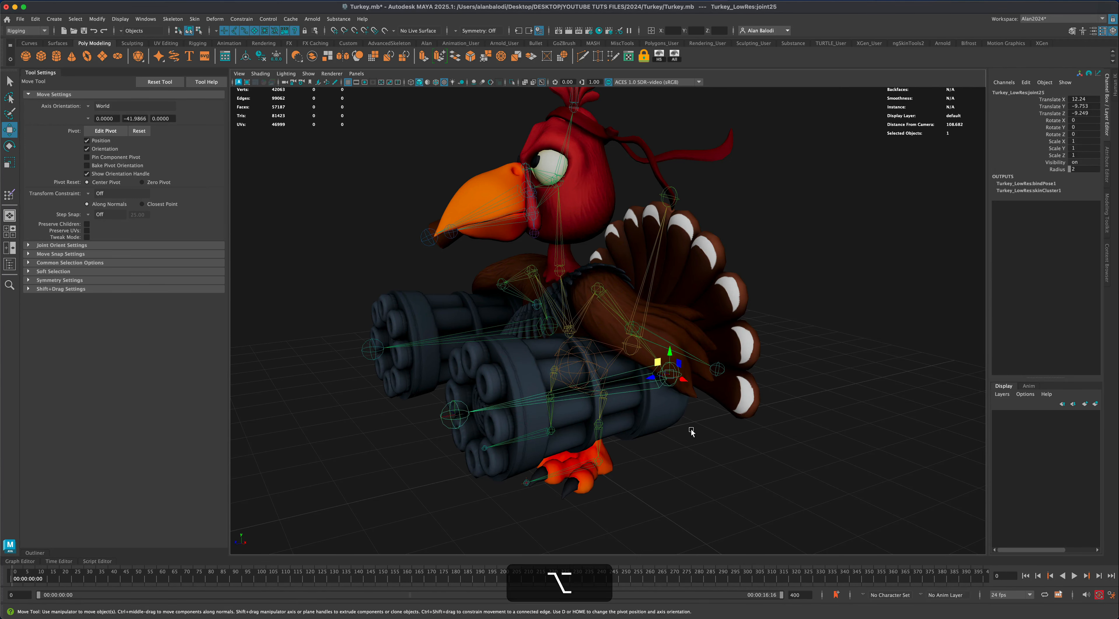
{"action": "left_click_drag", "start_coordinate": [652, 385], "coordinate": [634, 404], "text": "alt"}
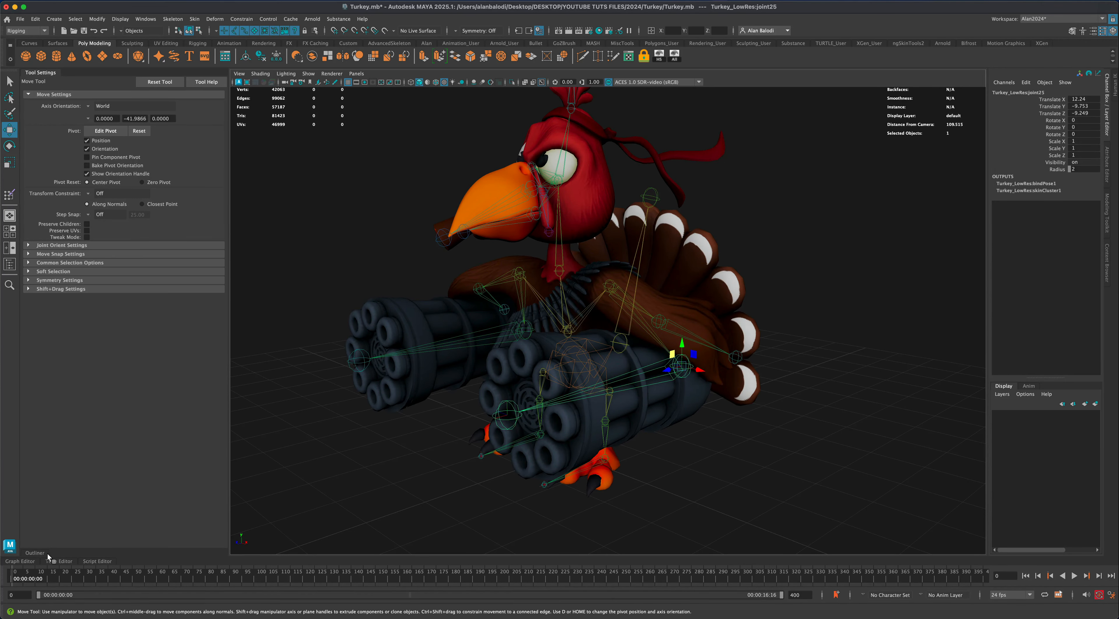
{"action": "left_click", "coordinate": [33, 551]}
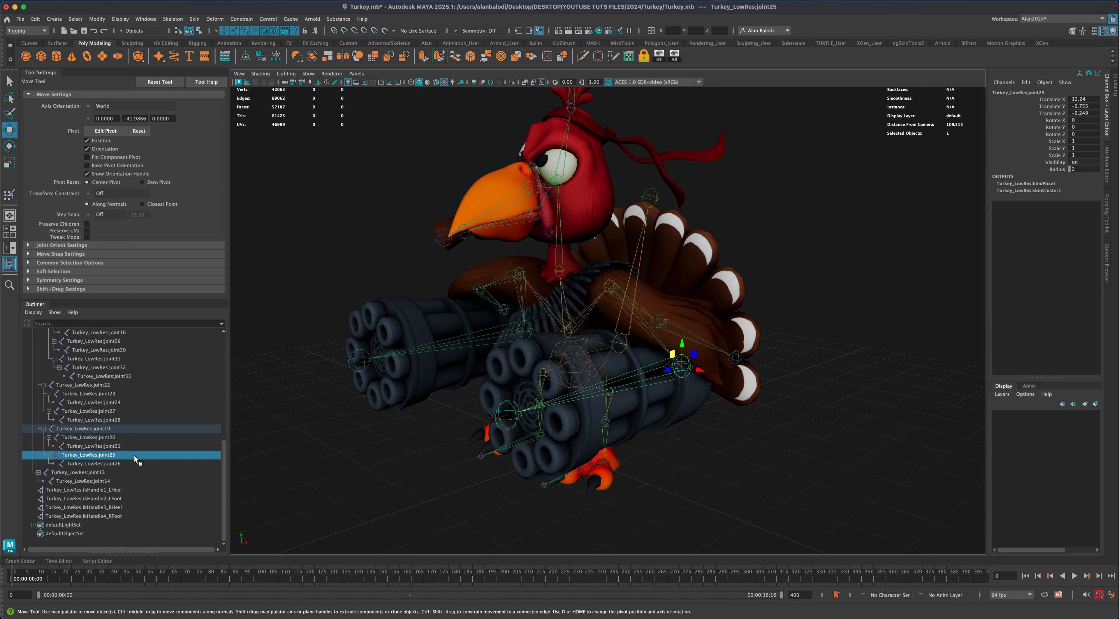
Rename the left gun's base joint as LeftWeapon and its end joint as LeftWeaponFront
{"action": "double_click", "coordinate": [101, 455]}
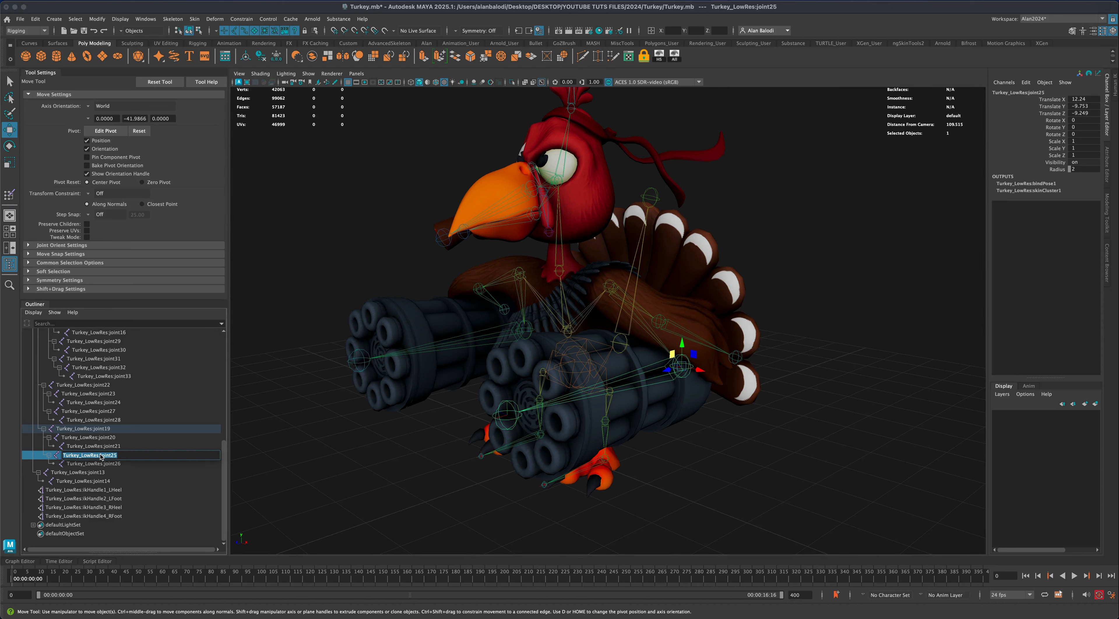
{"action": "type", "text": "Left"}
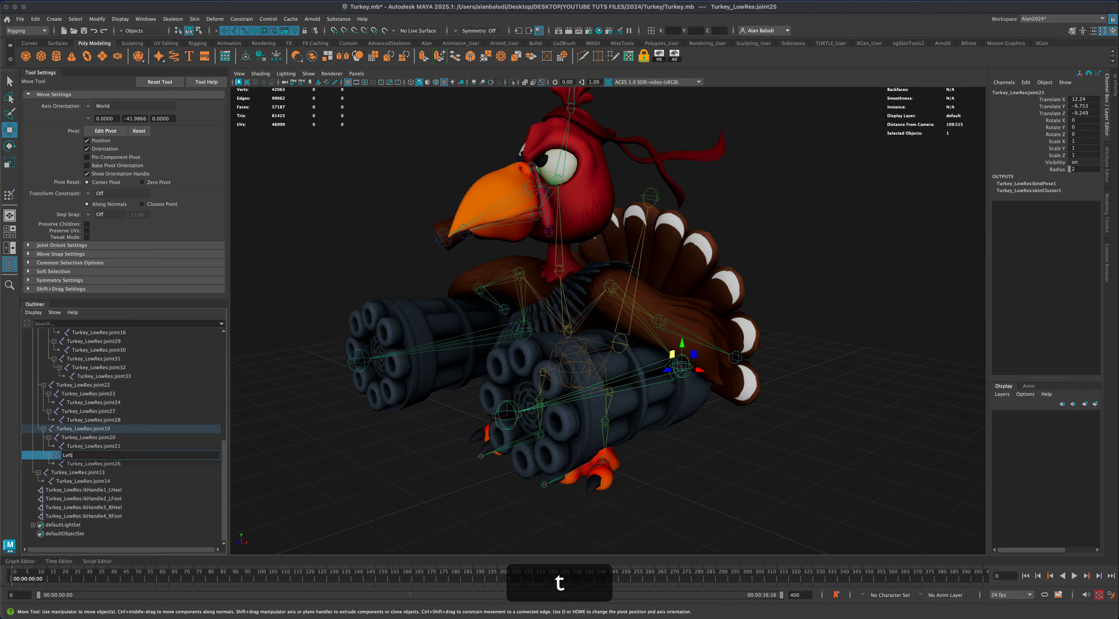
{"action": "type", "text": "Weapon"}
{"action": "key", "text": "Return"}
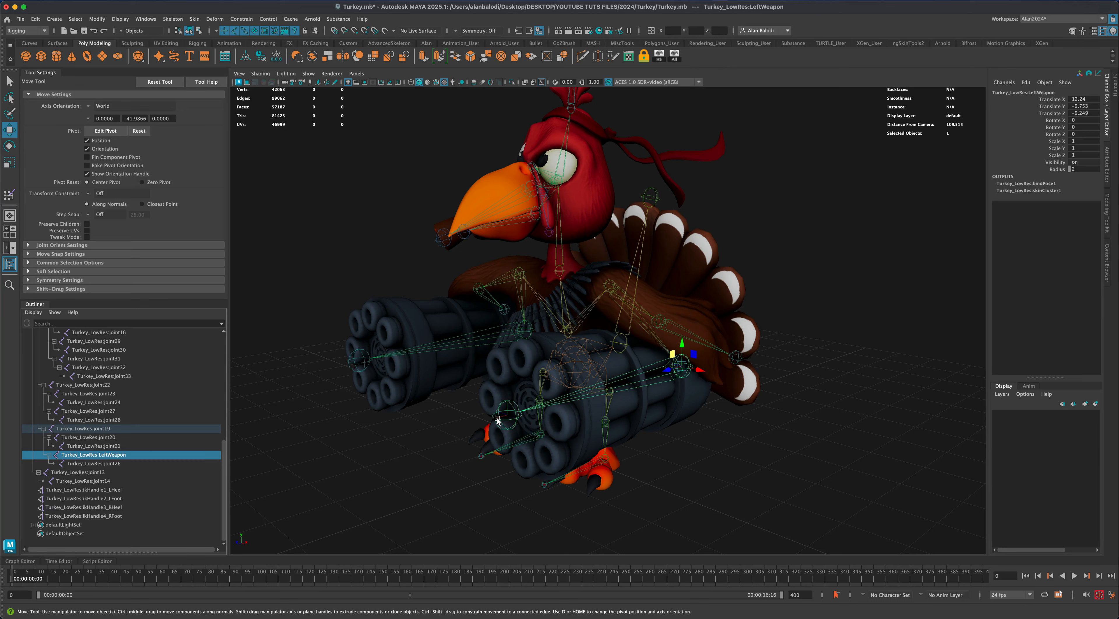
{"action": "key", "text": "Down"}
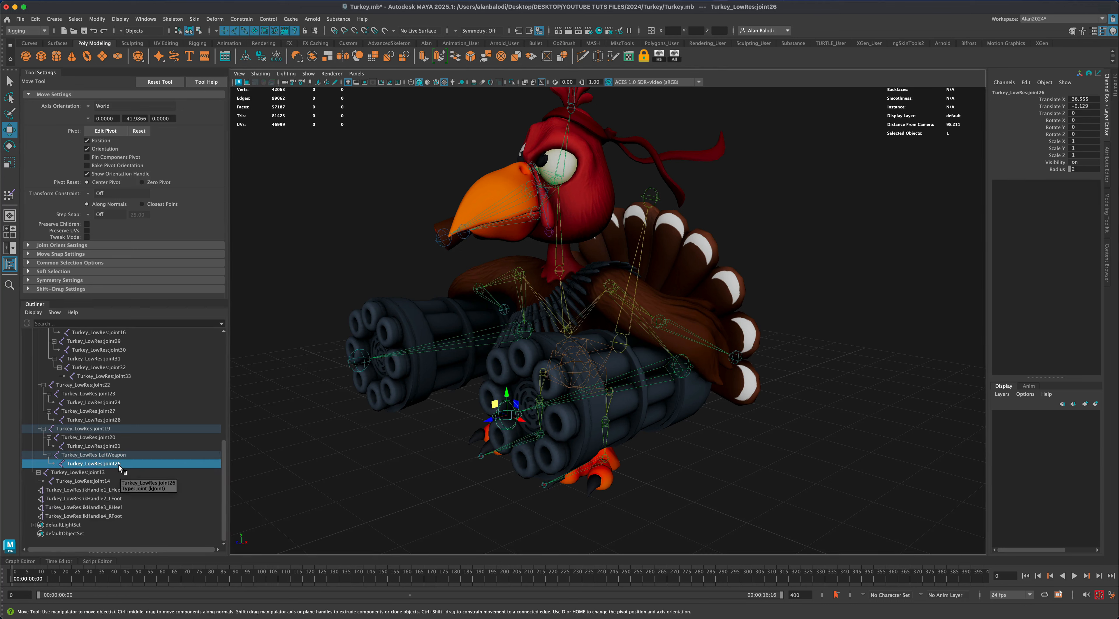
{"action": "double_click", "coordinate": [119, 464]}
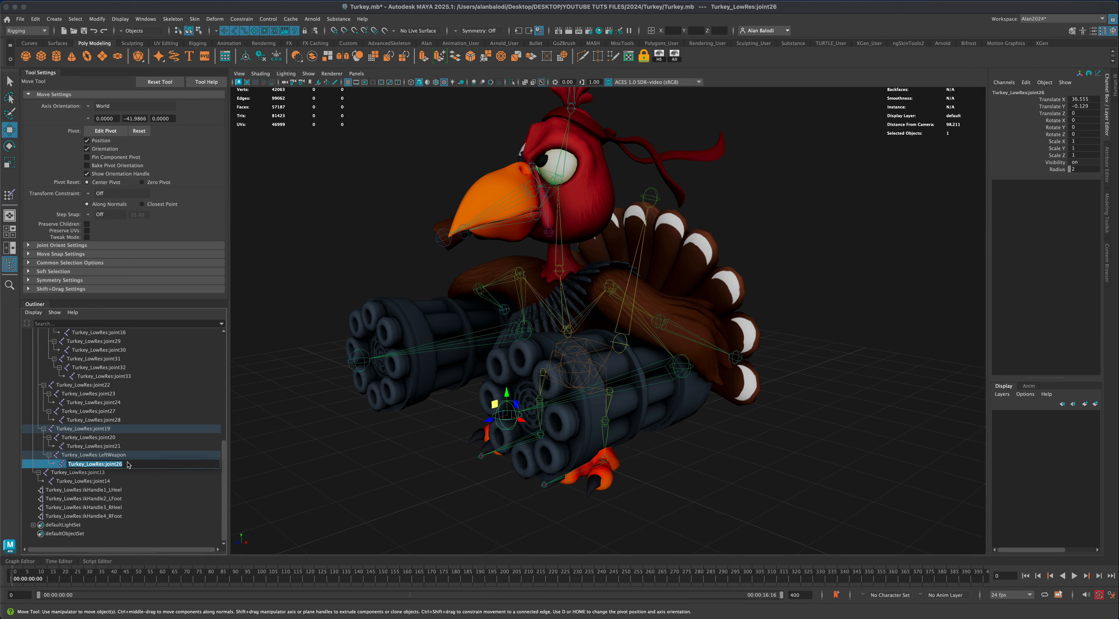
{"action": "left_click", "coordinate": [128, 465]}
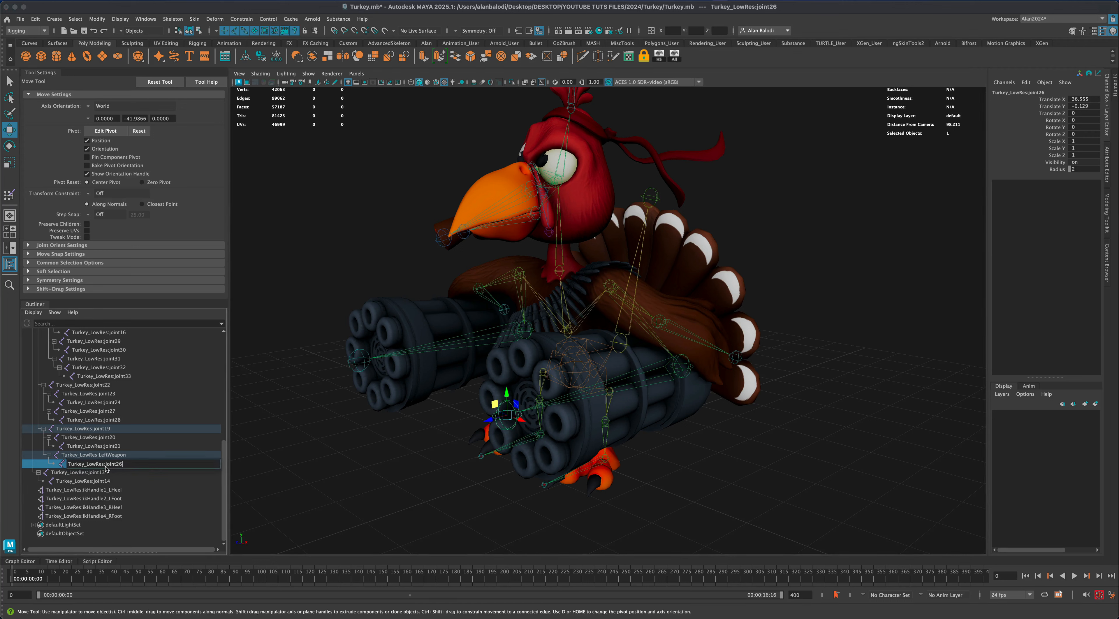
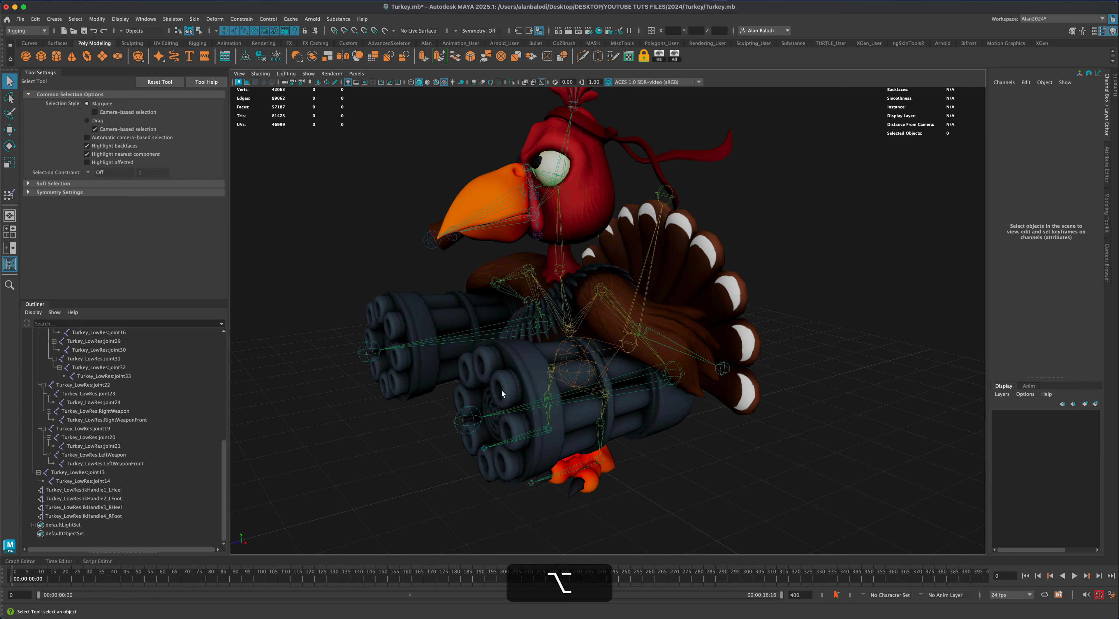
Switch the turkey mesh to face selection and select the left gun's front ring, all its barrels and the centre piece
{"action": "left_click", "coordinate": [501, 389]}
{"action": "right_click_drag", "start_coordinate": [515, 358], "coordinate": [520, 387]}
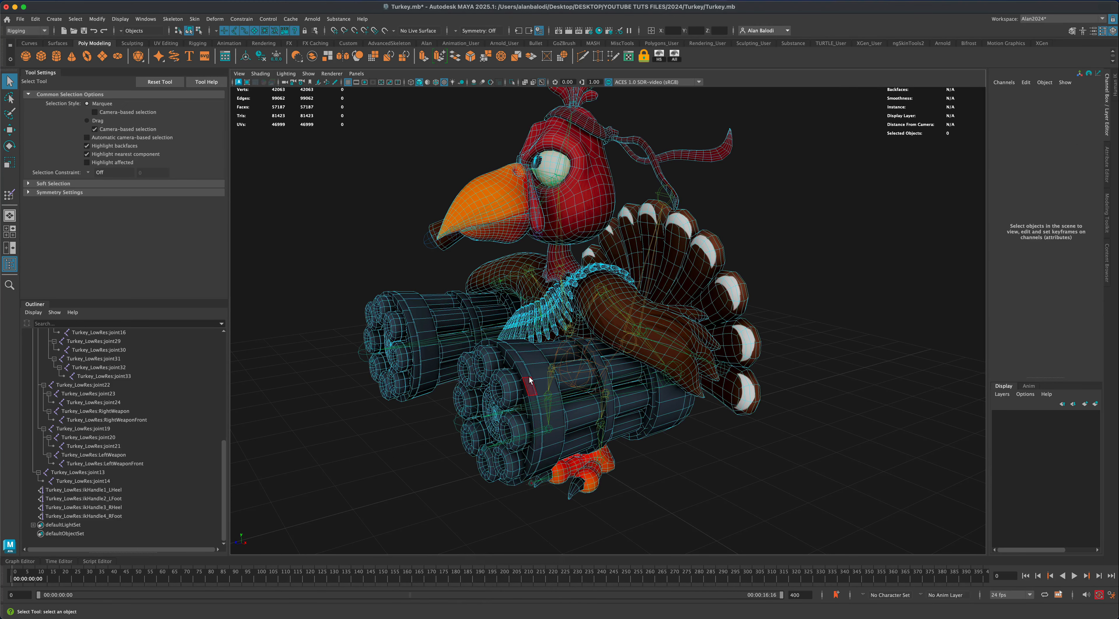
{"action": "double_click", "coordinate": [530, 380]}
{"action": "double_click", "coordinate": [509, 383], "text": "shift"}
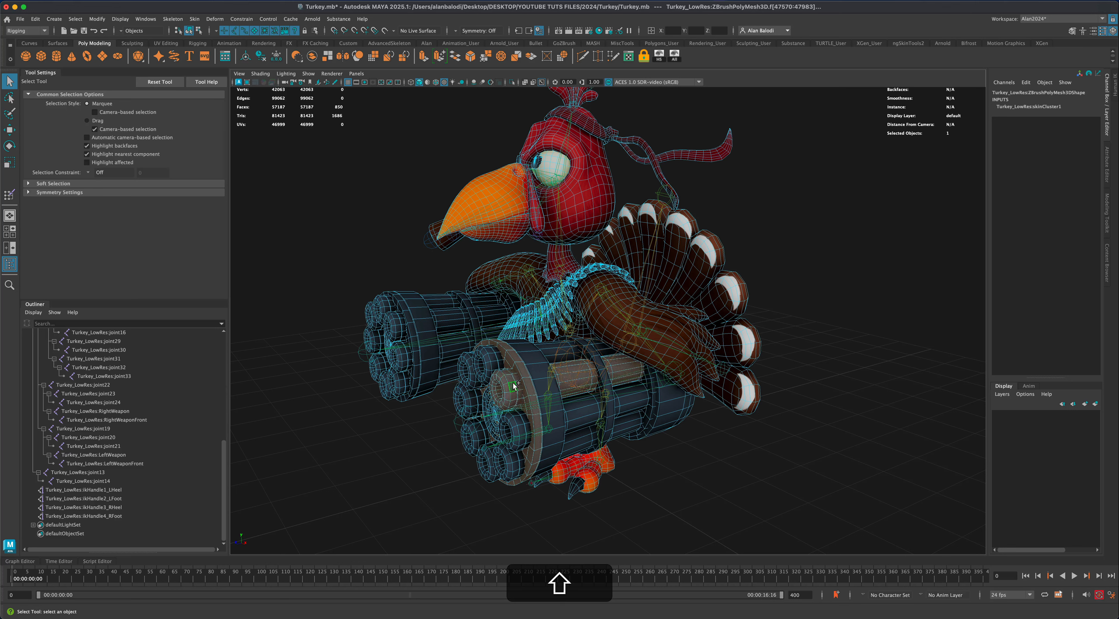
{"action": "double_click", "coordinate": [487, 364], "text": "shift"}
{"action": "double_click", "coordinate": [469, 370], "text": "shift"}
{"action": "double_click", "coordinate": [467, 394], "text": "shift"}
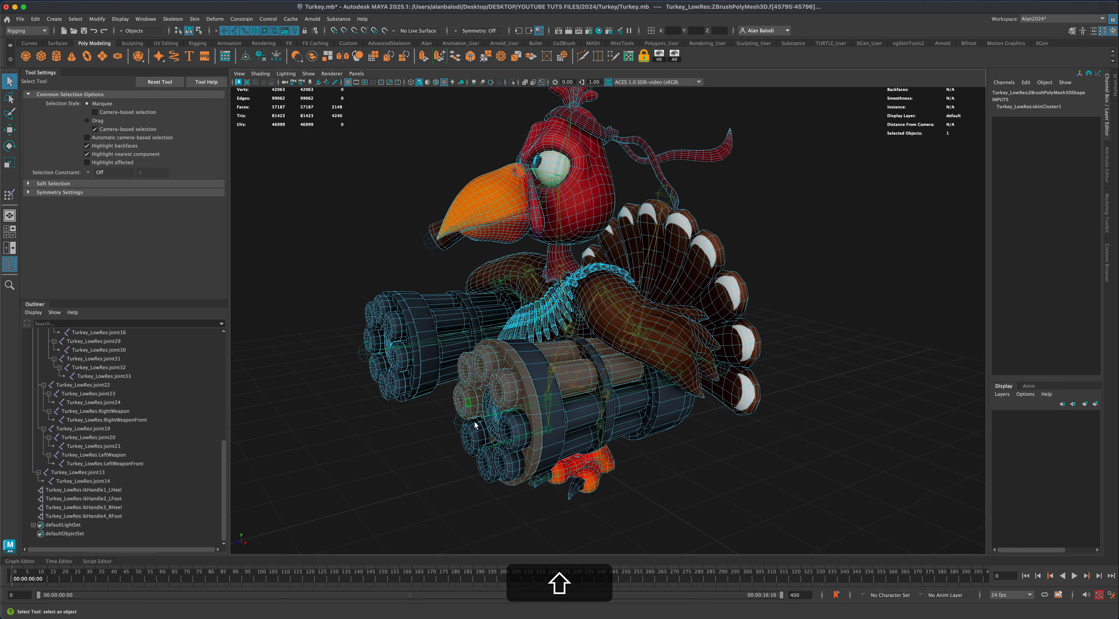
{"action": "double_click", "coordinate": [476, 435], "text": "shift"}
{"action": "double_click", "coordinate": [489, 464], "text": "shift"}
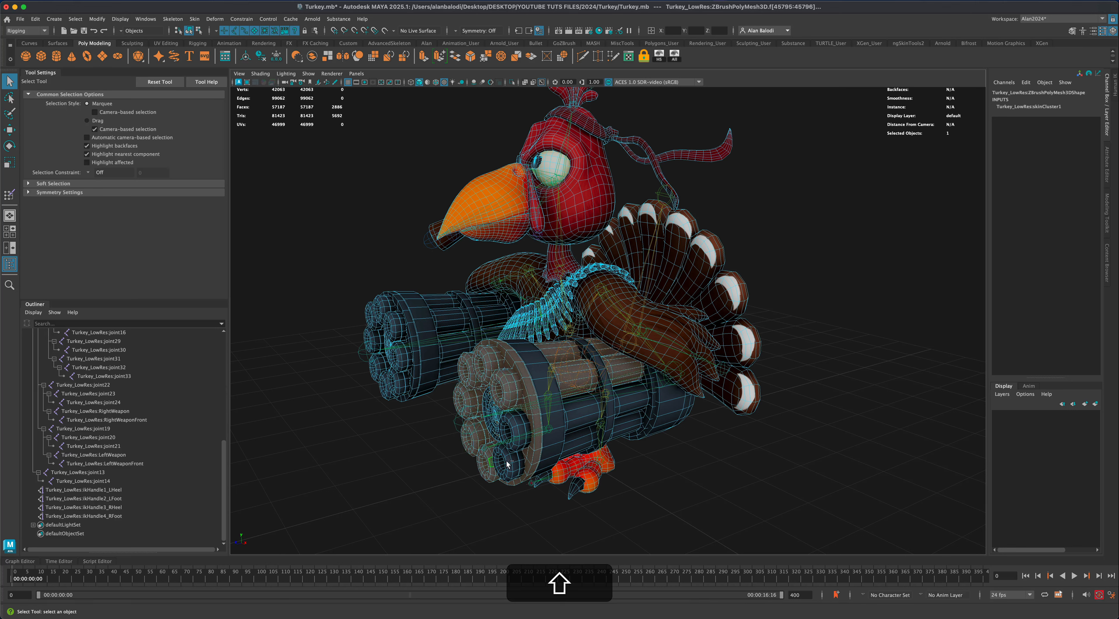
{"action": "double_click", "coordinate": [519, 452], "text": "shift"}
{"action": "double_click", "coordinate": [496, 415], "text": "shift"}
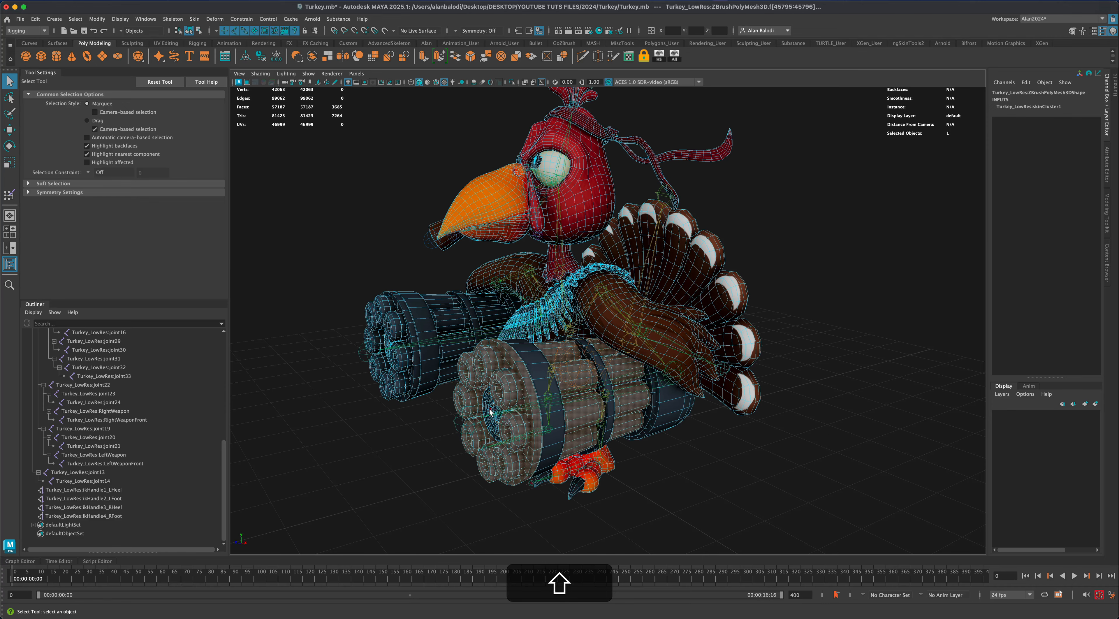
Add the left gun's front sleeve and middle band to the face selection
{"action": "double_click", "coordinate": [543, 380], "text": "shift"}
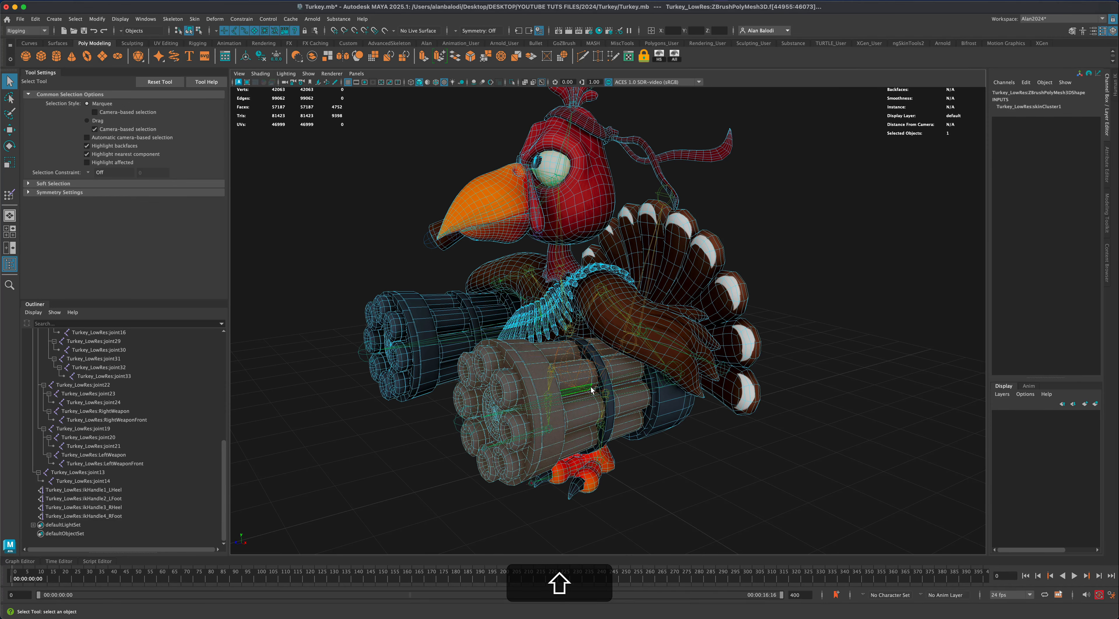
{"action": "double_click", "coordinate": [607, 391], "text": "shift"}
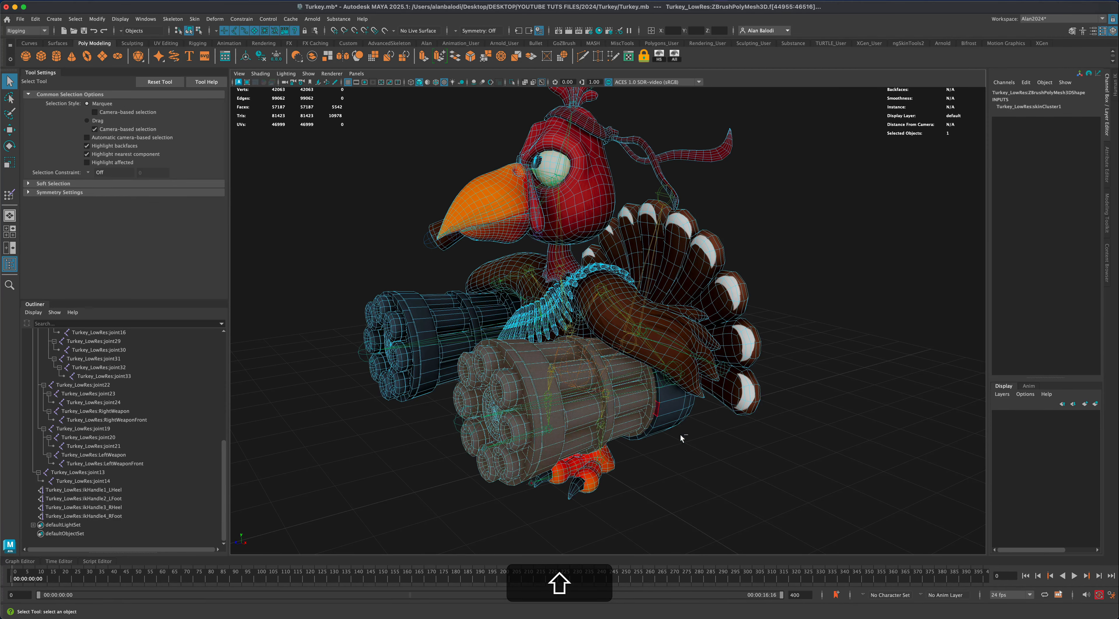
{"action": "left_click_drag", "start_coordinate": [680, 434], "coordinate": [706, 486], "text": "alt+shift"}
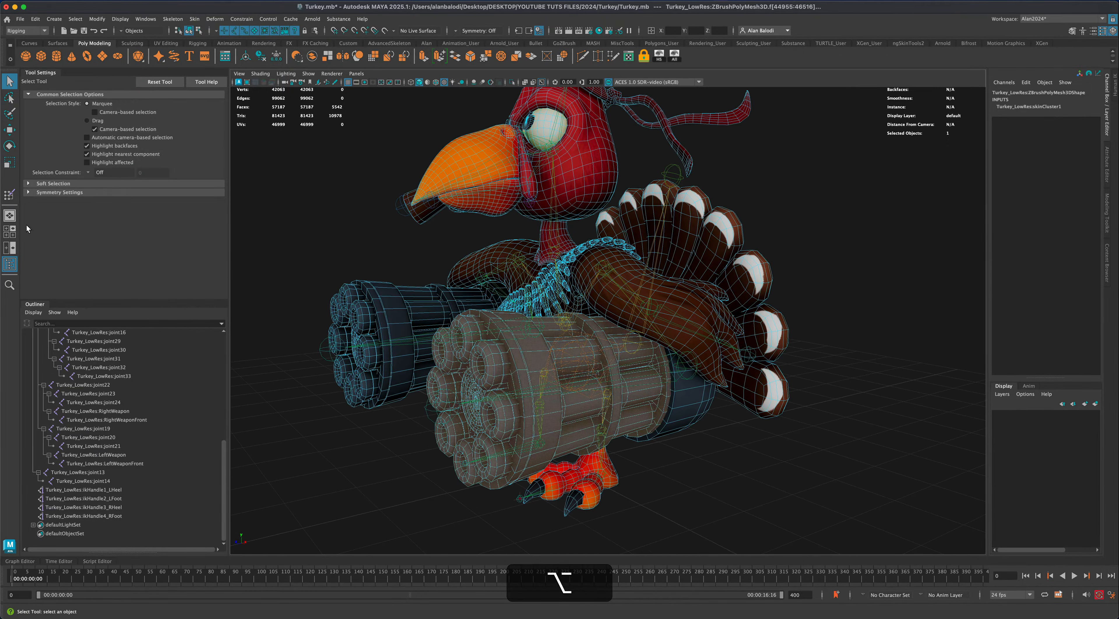
Start the Paint Skin Weights tool on the selected gun parts and look for LeftWeaponFront among the skin influences
{"action": "left_click", "coordinate": [10, 195]}
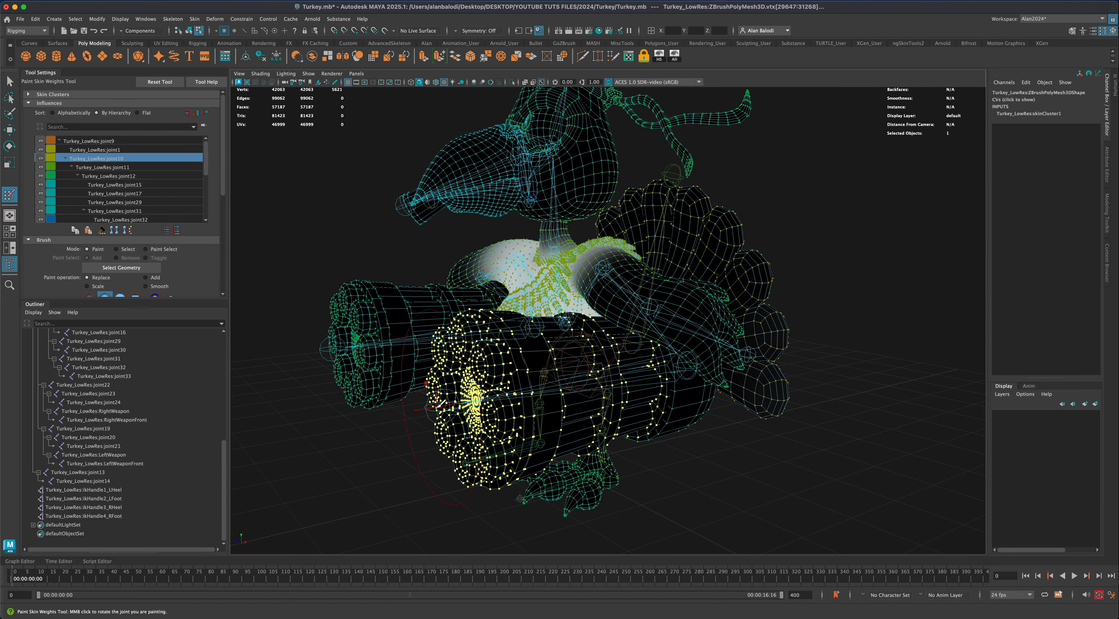
{"action": "left_click_drag", "start_coordinate": [445, 405], "coordinate": [382, 410], "text": "alt"}
{"action": "right_click", "coordinate": [385, 395]}
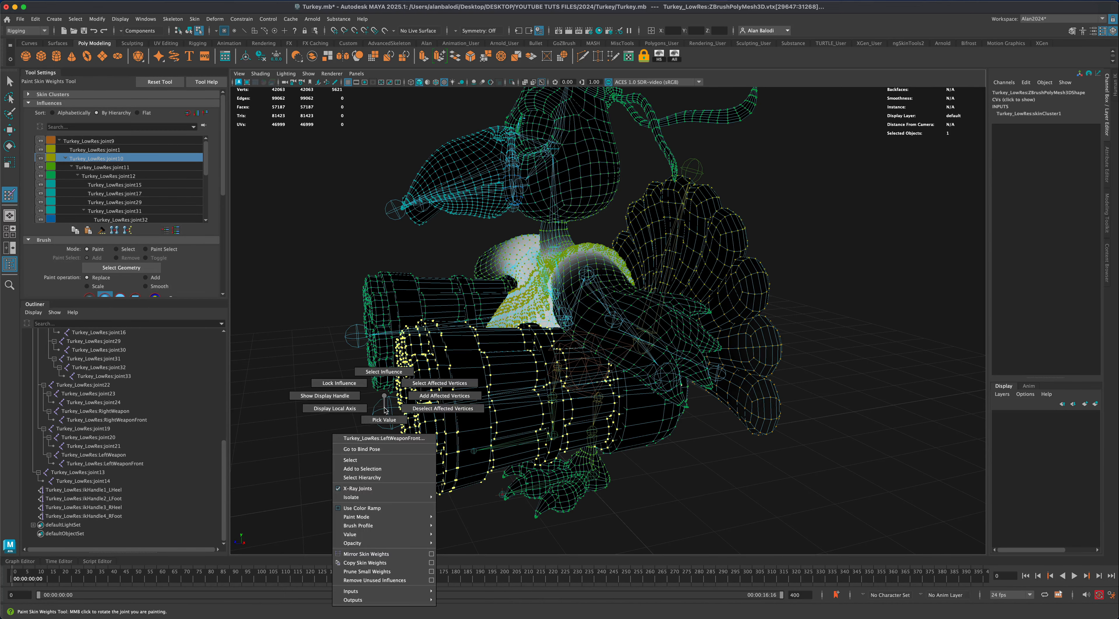
{"action": "left_click", "coordinate": [384, 372]}
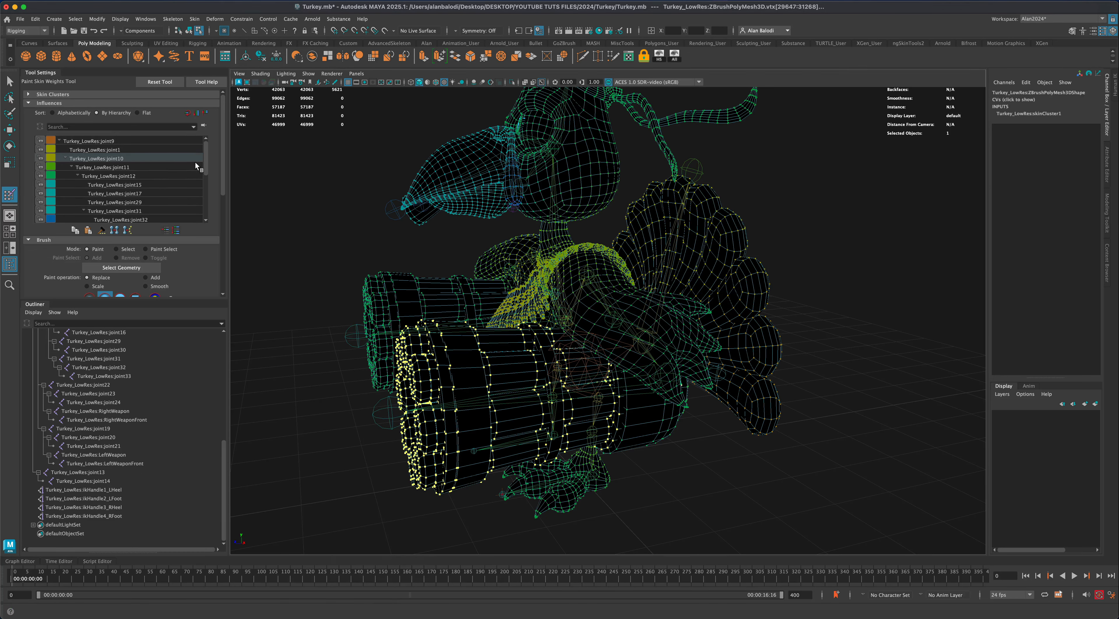
{"action": "left_click_drag", "start_coordinate": [206, 159], "coordinate": [202, 192]}
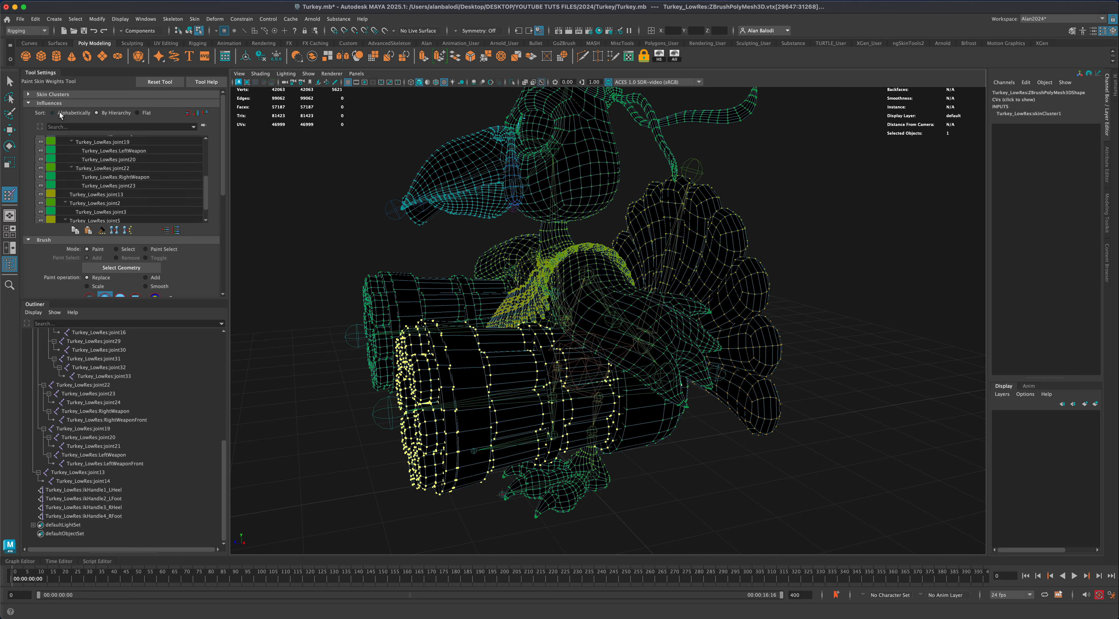
{"action": "mouse_move", "coordinate": [205, 189]}
{"action": "left_mouse_down"}
{"action": "mouse_move", "coordinate": [210, 148]}
{"action": "mouse_move", "coordinate": [212, 182]}
{"action": "left_mouse_up"}
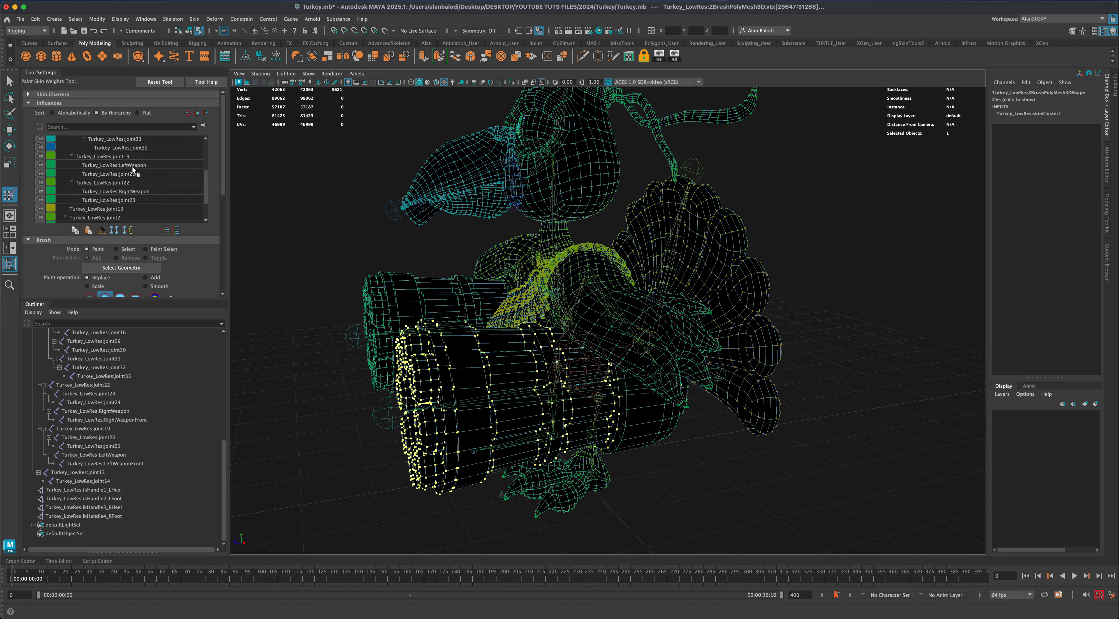
{"action": "left_click_drag", "start_coordinate": [204, 197], "coordinate": [208, 212]}
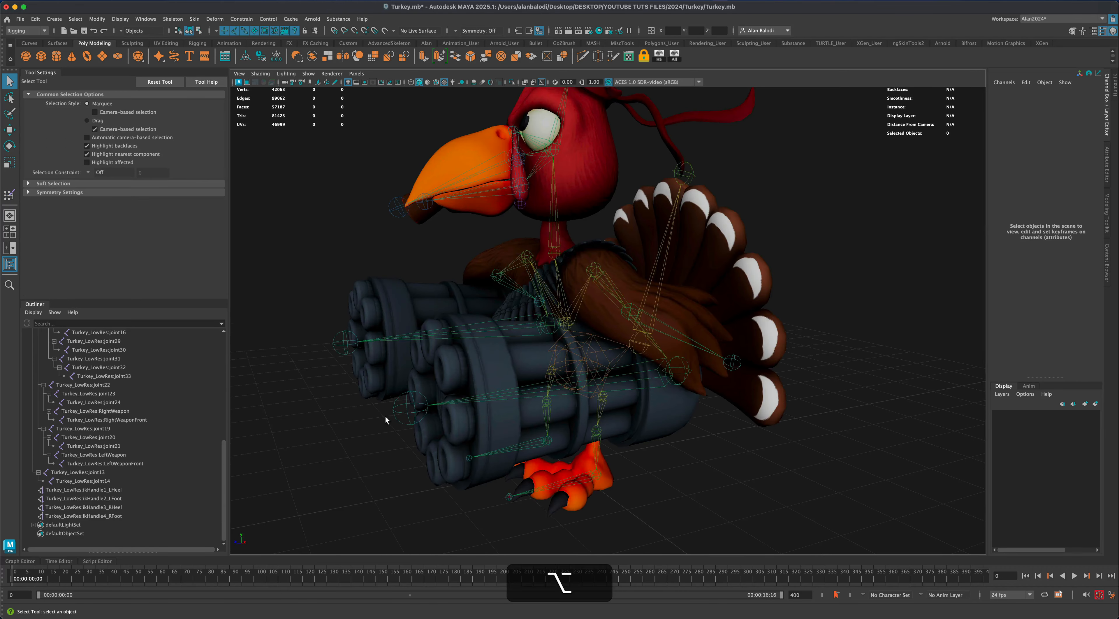
Select the LeftWeaponFront joint together with the turkey mesh and open the Add Influence options
{"action": "mouse_move", "coordinate": [386, 416]}
{"action": "left_mouse_down", "text": "alt"}
{"action": "mouse_move", "coordinate": [370, 426]}
{"action": "mouse_move", "coordinate": [404, 393]}
{"action": "mouse_move", "coordinate": [371, 411]}
{"action": "left_mouse_up", "text": "alt"}
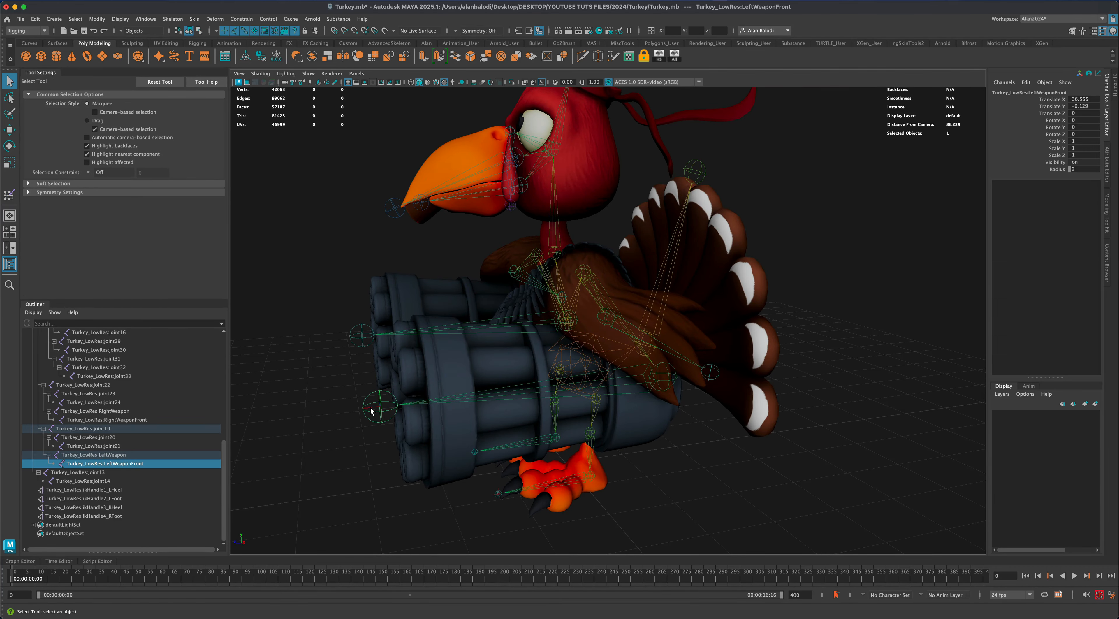
{"action": "left_click", "coordinate": [440, 379], "text": "shift"}
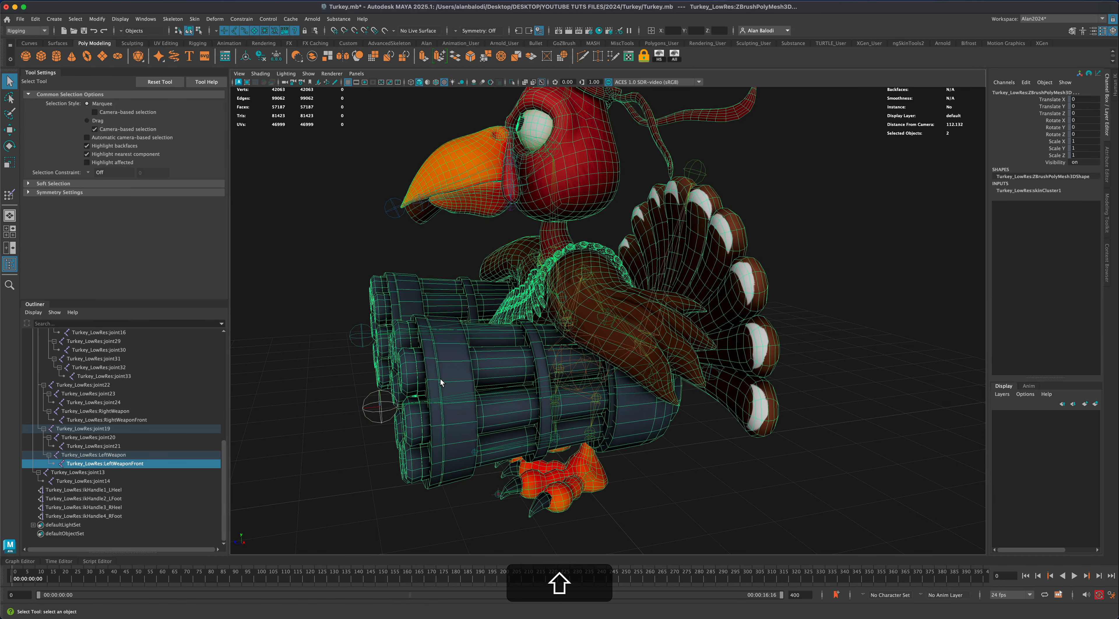
{"action": "left_click", "coordinate": [348, 418]}
{"action": "left_click_drag", "start_coordinate": [357, 392], "coordinate": [372, 406]}
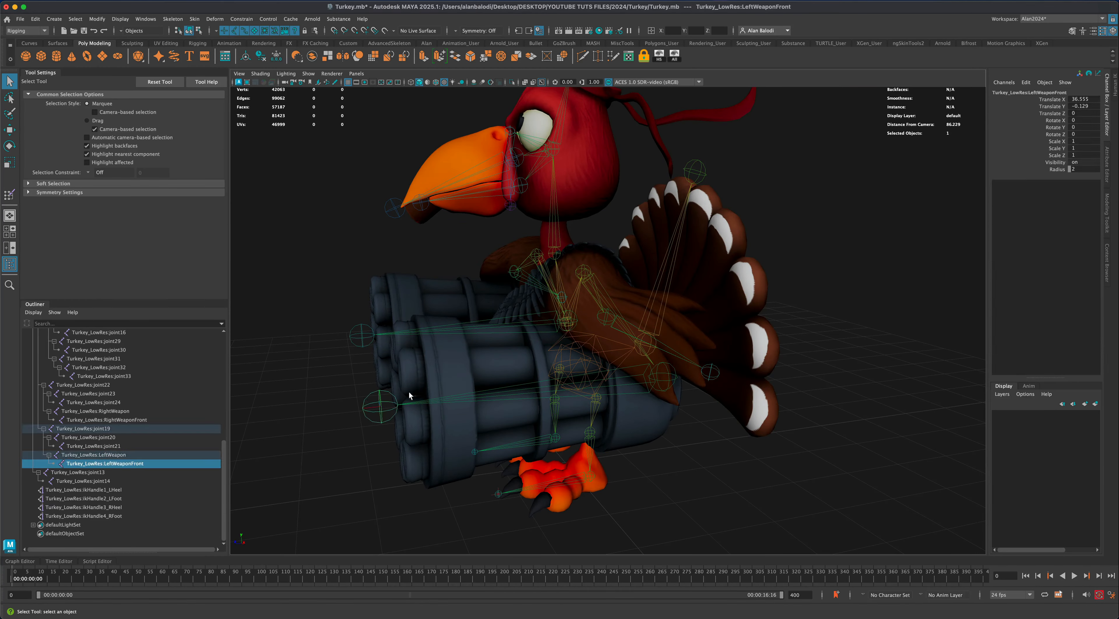
{"action": "left_click", "coordinate": [446, 381], "text": "shift"}
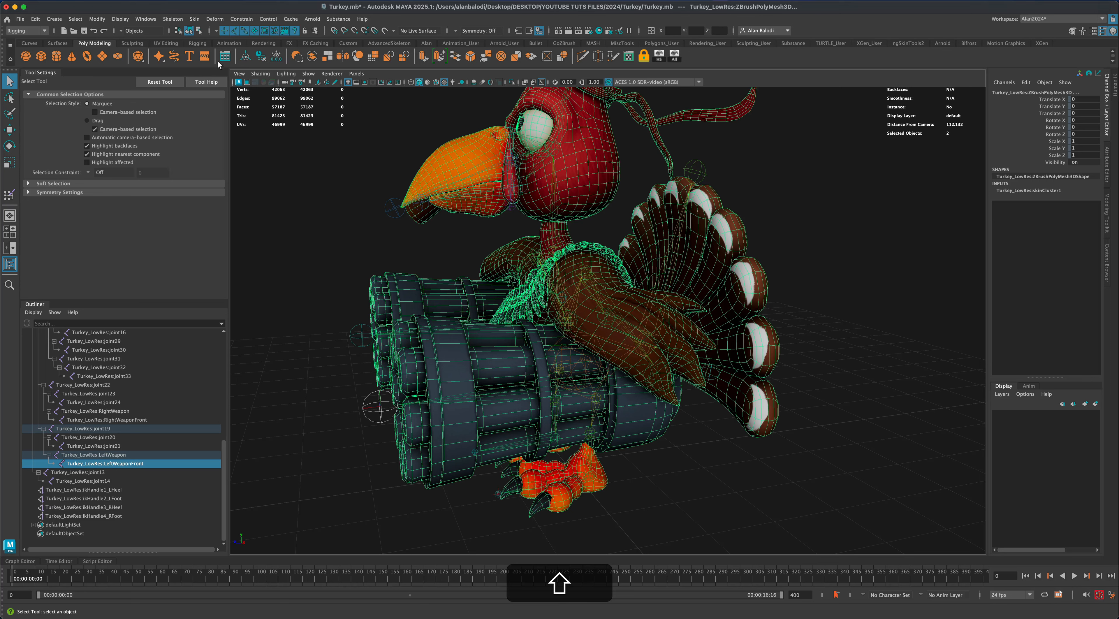
{"action": "left_click", "coordinate": [194, 19]}
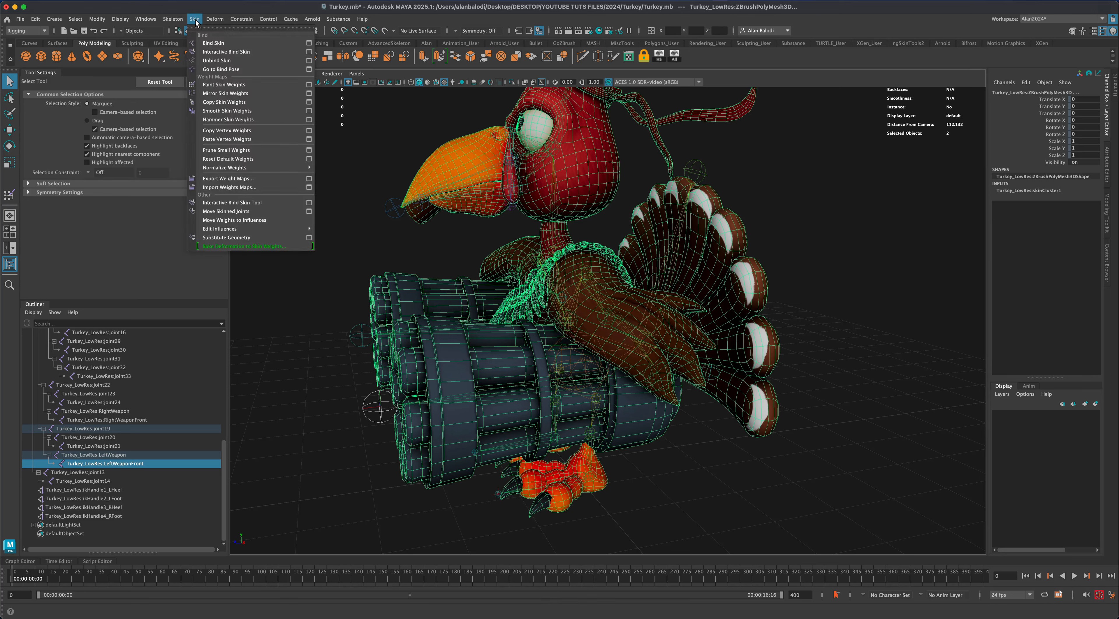
{"action": "mouse_move", "coordinate": [256, 232]}
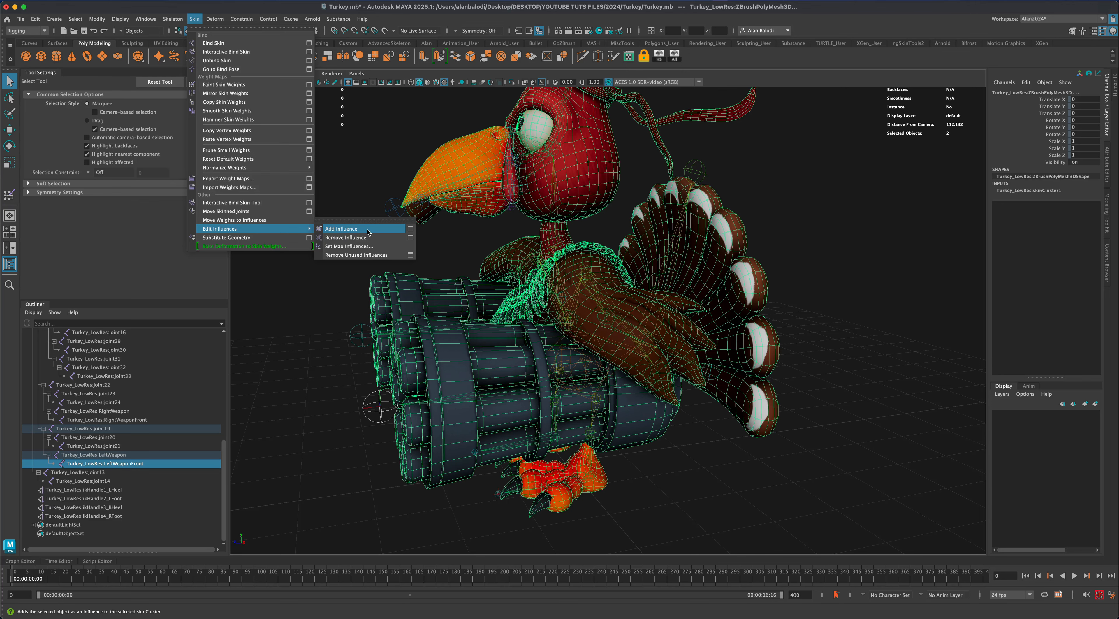
{"action": "left_click", "coordinate": [410, 229]}
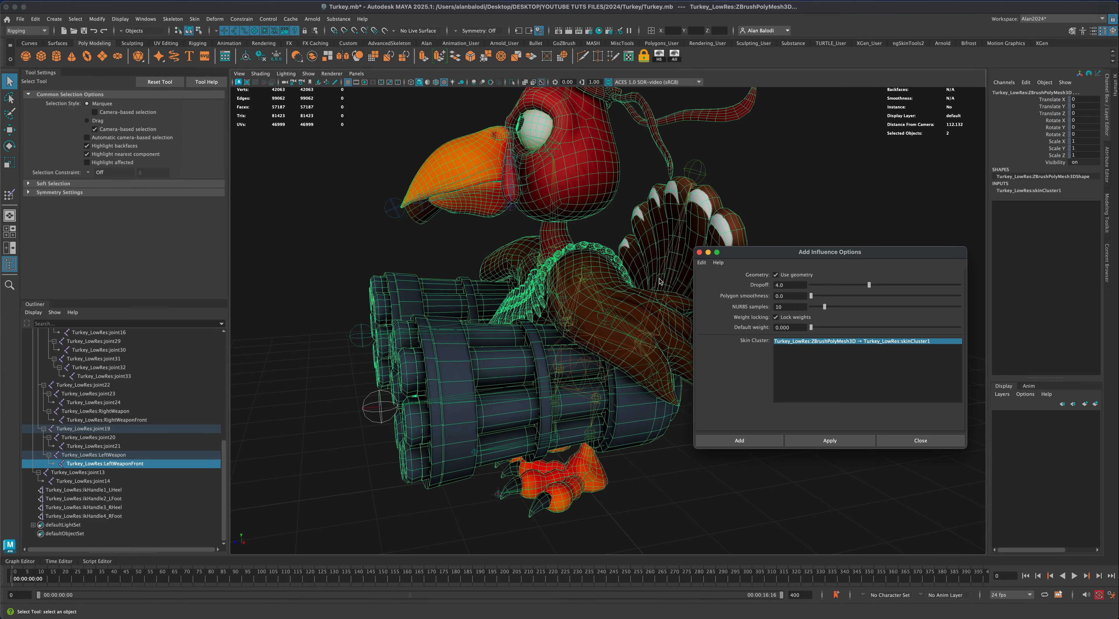
Add the LeftWeaponFront joint as an influence on the turkey's skin cluster with Lock weights turned off
{"action": "left_click_drag", "start_coordinate": [762, 258], "coordinate": [331, 261]}
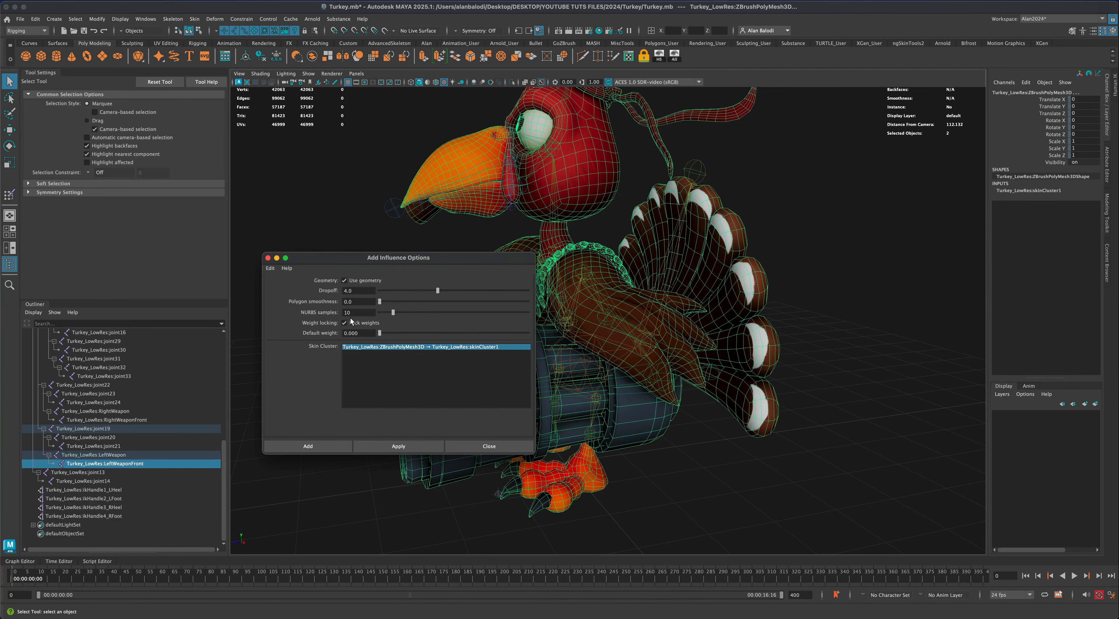
{"action": "left_click", "coordinate": [345, 323]}
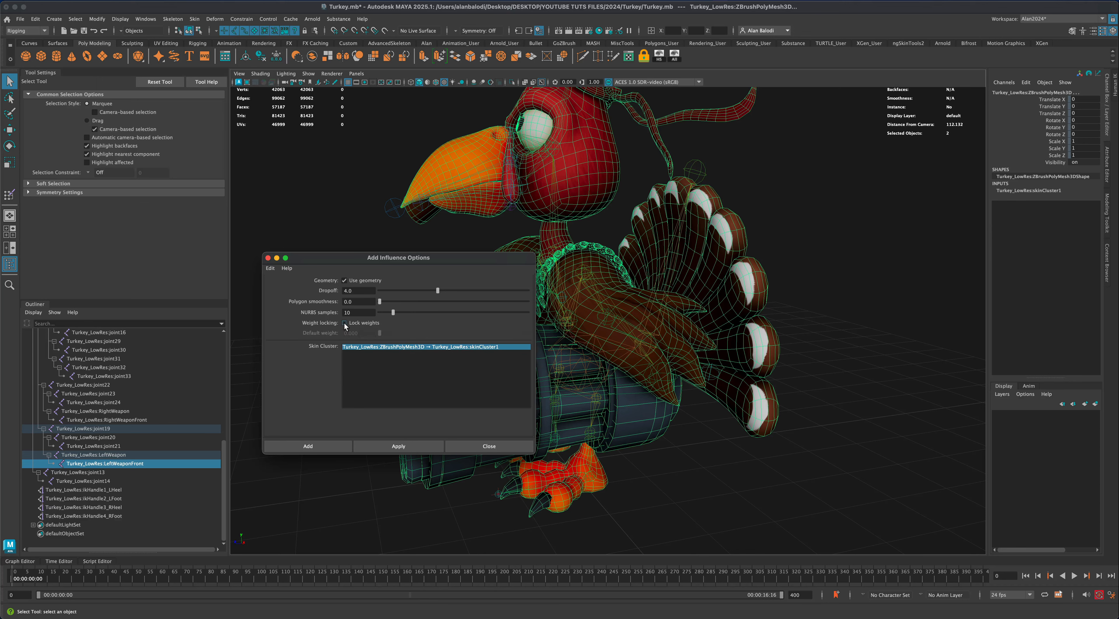
{"action": "left_click", "coordinate": [346, 323]}
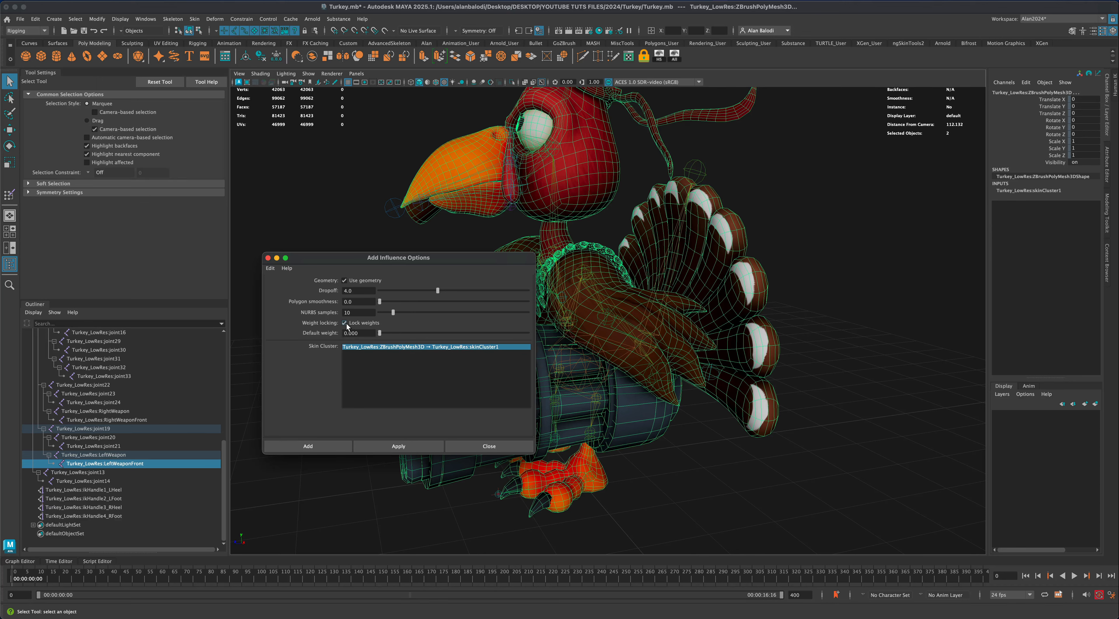
{"action": "left_click_drag", "start_coordinate": [381, 261], "coordinate": [621, 266]}
{"action": "left_click_drag", "start_coordinate": [550, 268], "coordinate": [534, 256]}
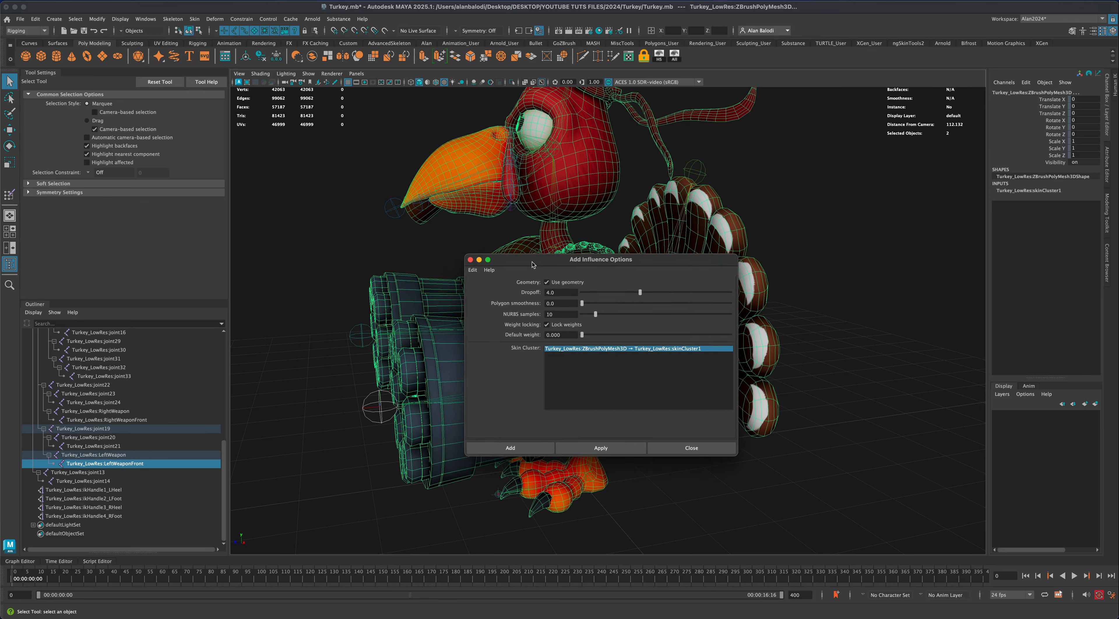
{"action": "left_click", "coordinate": [547, 324]}
{"action": "left_click", "coordinate": [535, 450]}
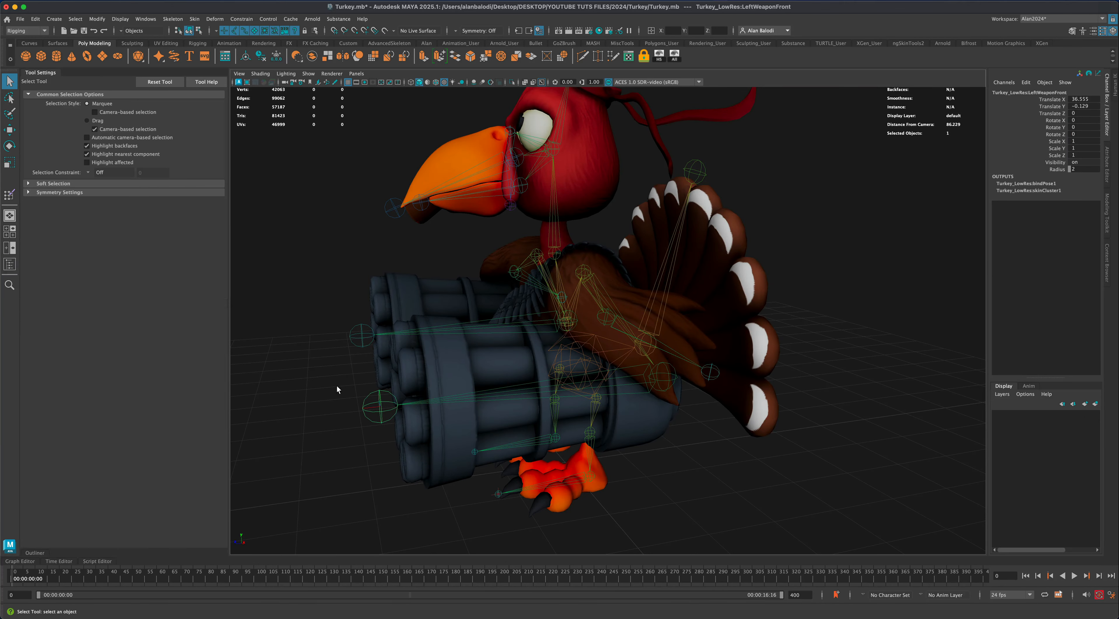
Add the RightWeaponFront joint as an influence on the turkey mesh's skin cluster
{"action": "left_click", "coordinate": [343, 352]}
{"action": "left_click_drag", "start_coordinate": [339, 314], "coordinate": [354, 334]}
{"action": "key", "text": "shift"}
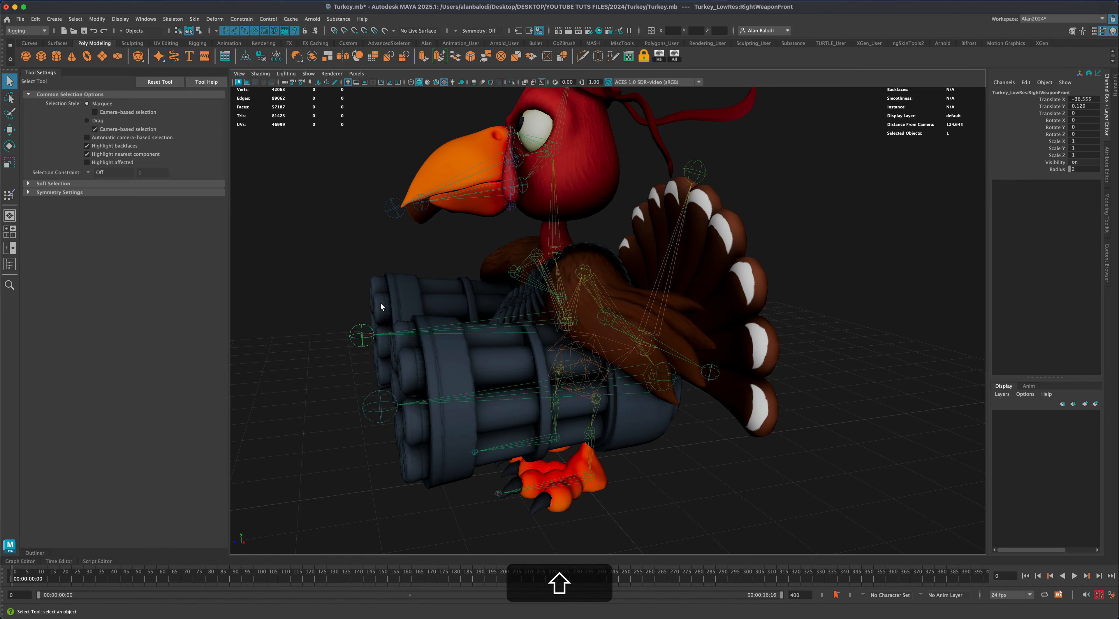
{"action": "left_click", "coordinate": [381, 306], "text": "shift"}
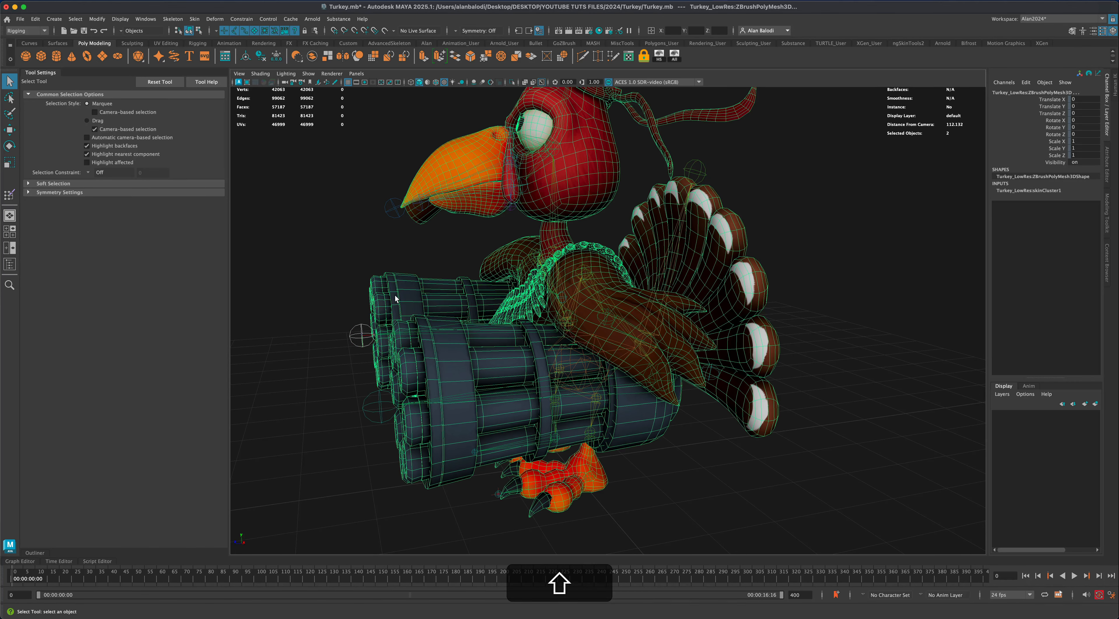
{"action": "left_click", "coordinate": [194, 20]}
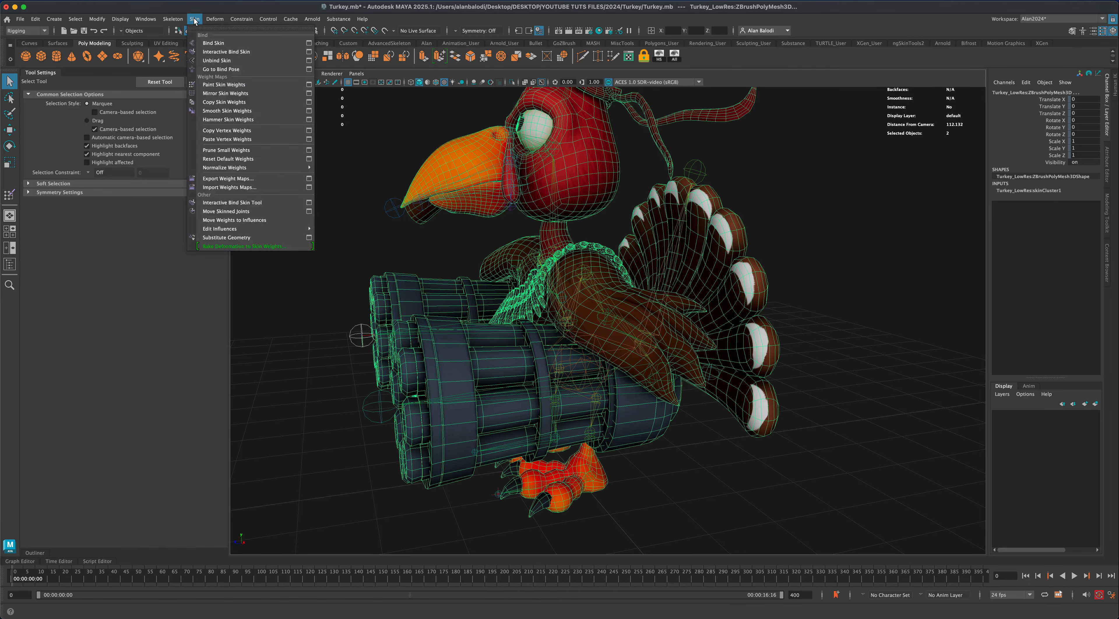
{"action": "mouse_move", "coordinate": [250, 230]}
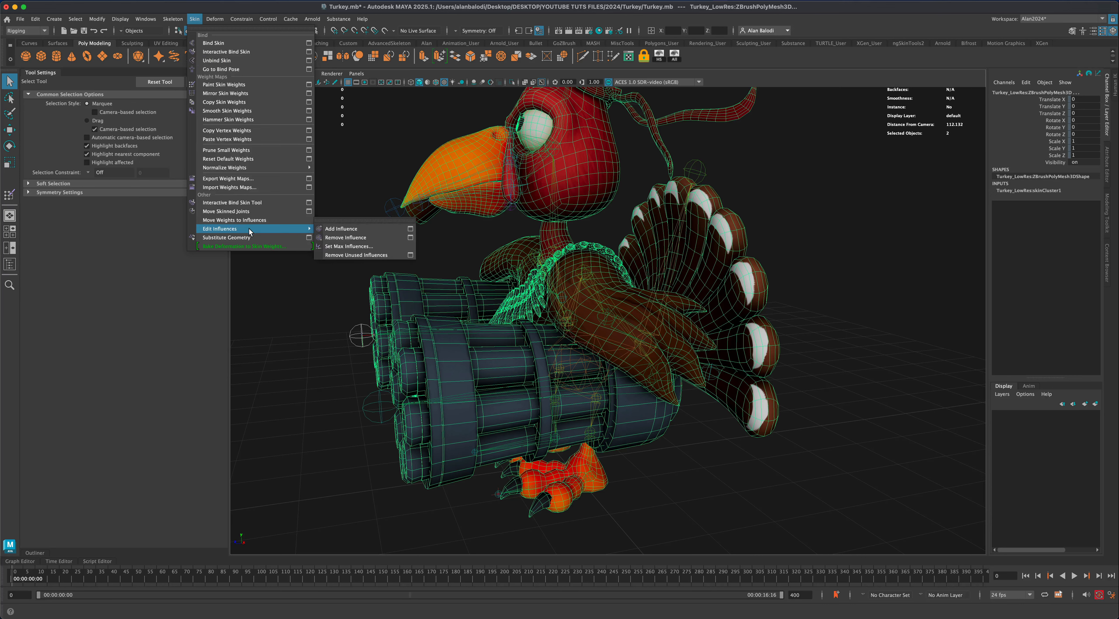
{"action": "left_click", "coordinate": [360, 230]}
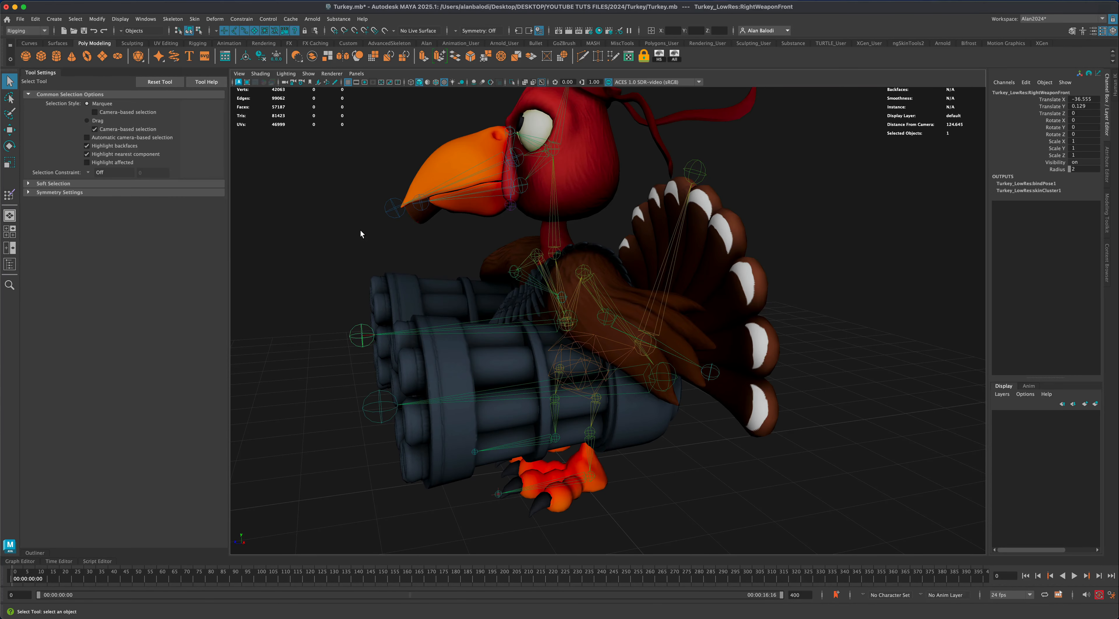
Select the faces of the left gun's barrels, front sleeve and middle band on the turkey mesh
{"action": "left_click_drag", "start_coordinate": [292, 269], "coordinate": [295, 272], "text": "alt"}
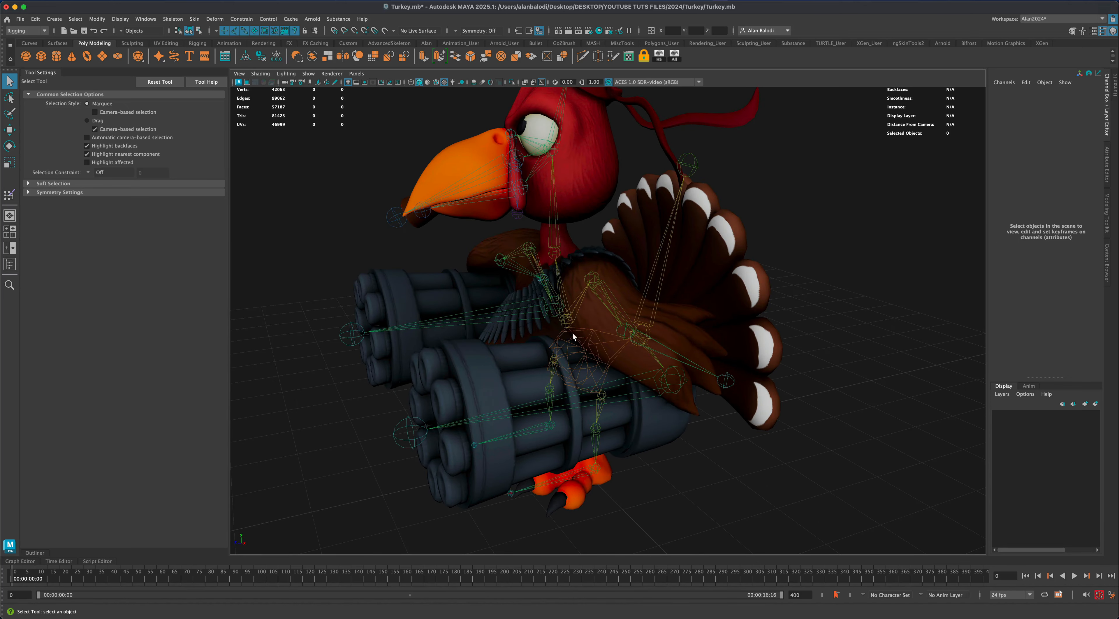
{"action": "left_click", "coordinate": [470, 386]}
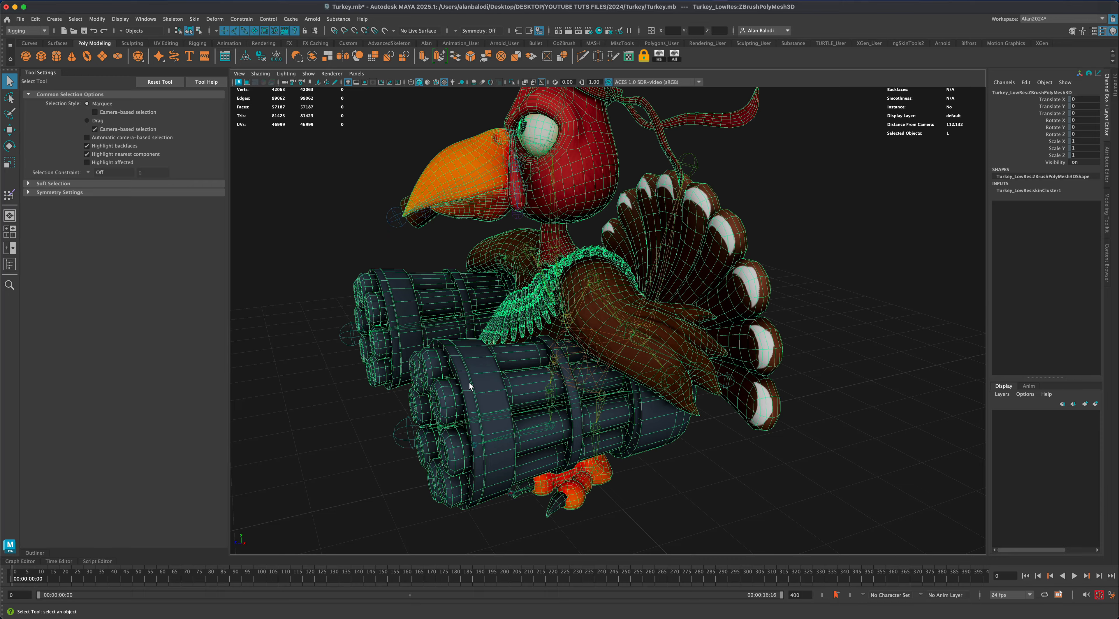
{"action": "mouse_move", "coordinate": [470, 383]}
{"action": "right_mouse_down"}
{"action": "mouse_move", "coordinate": [470, 361]}
{"action": "mouse_move", "coordinate": [472, 384]}
{"action": "right_mouse_up"}
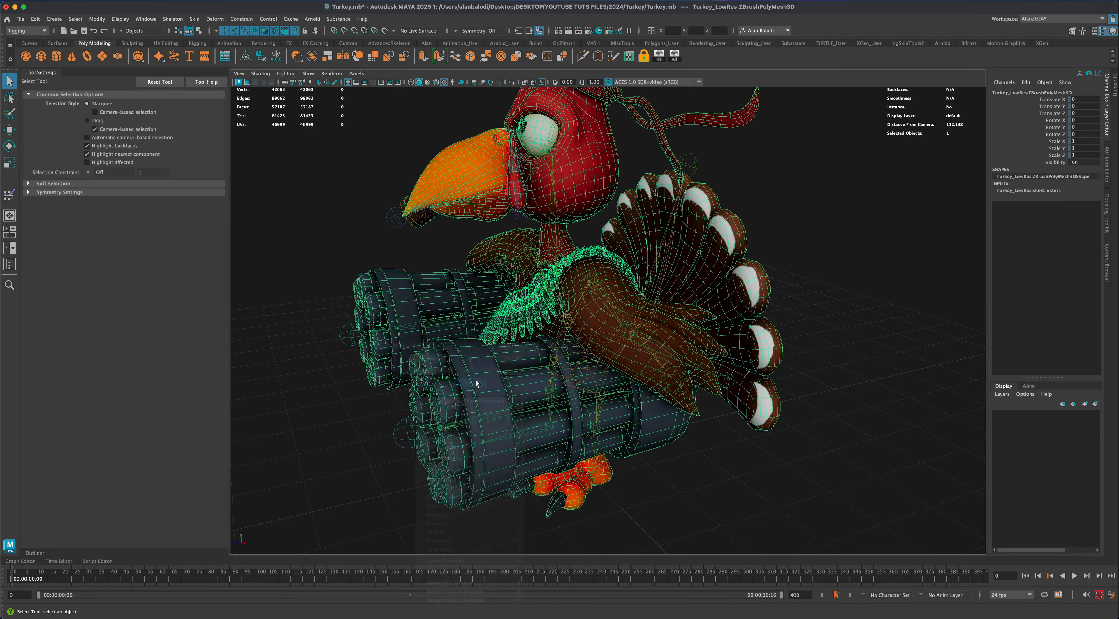
{"action": "double_click", "coordinate": [477, 384]}
{"action": "left_click_drag", "start_coordinate": [747, 475], "coordinate": [517, 398], "text": "alt"}
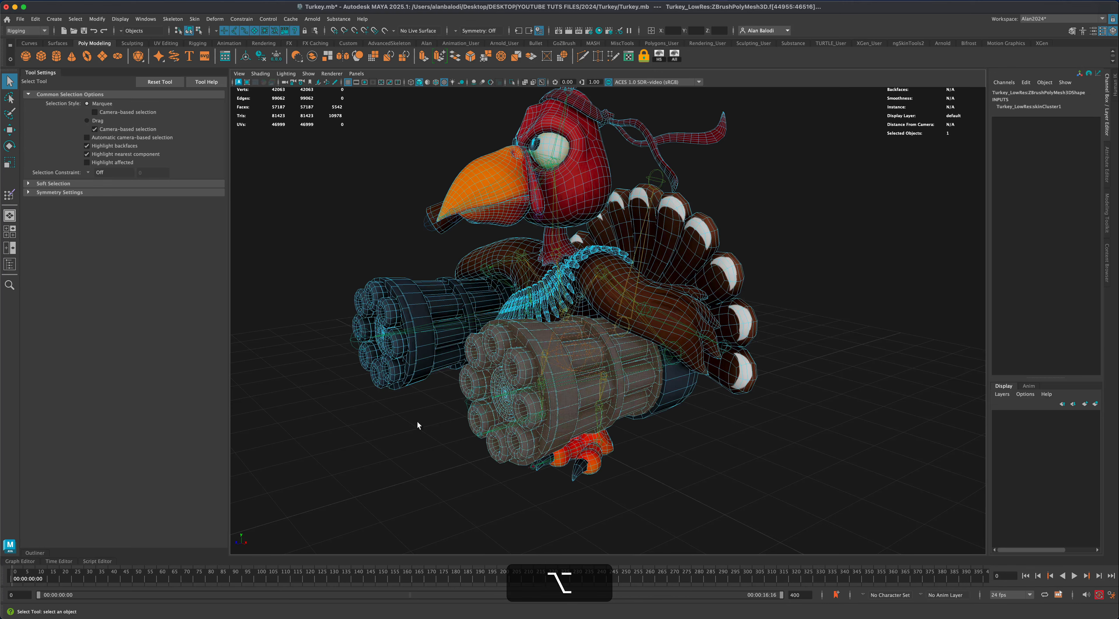
{"action": "left_click_drag", "start_coordinate": [420, 427], "coordinate": [427, 417], "text": "alt"}
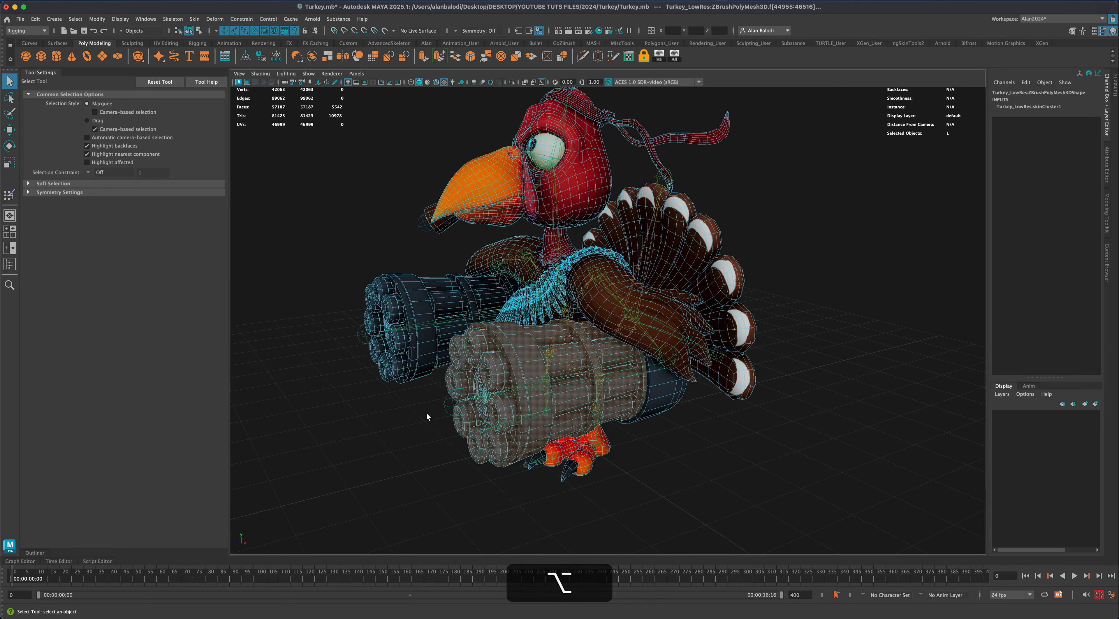
Start the Paint Skin Weights tool on the selected gun parts and unlock the LeftWeaponFront and RightWeaponFront influences
{"action": "left_click", "coordinate": [10, 195]}
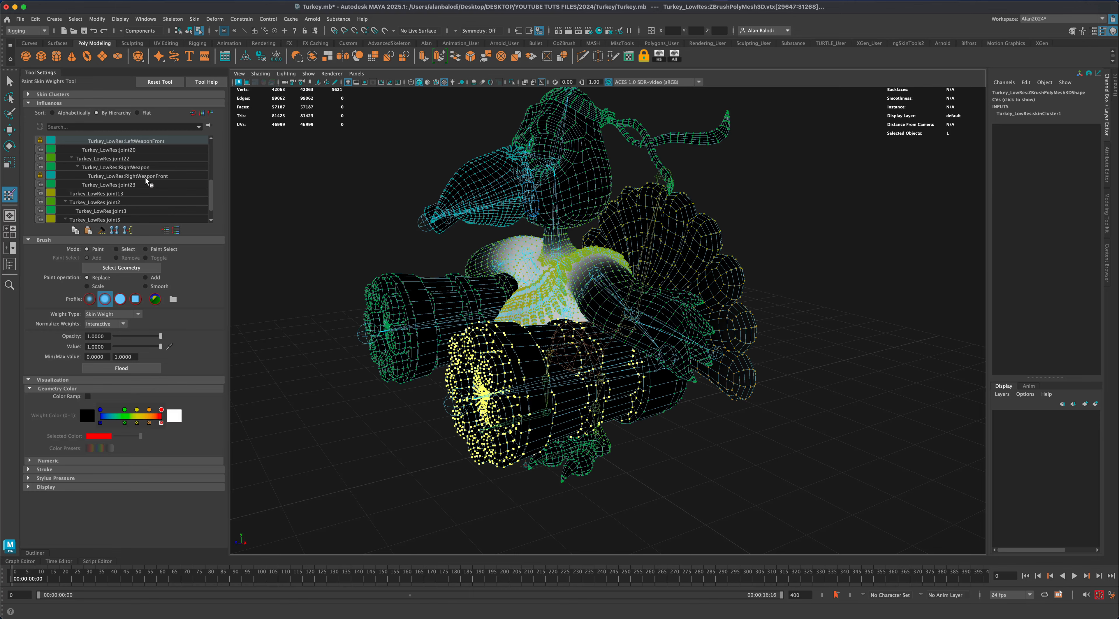
{"action": "left_click", "coordinate": [40, 177]}
{"action": "left_click", "coordinate": [40, 139]}
{"action": "key", "text": "alt"}
{"action": "left_click_drag", "start_coordinate": [284, 383], "coordinate": [283, 383], "text": "alt"}
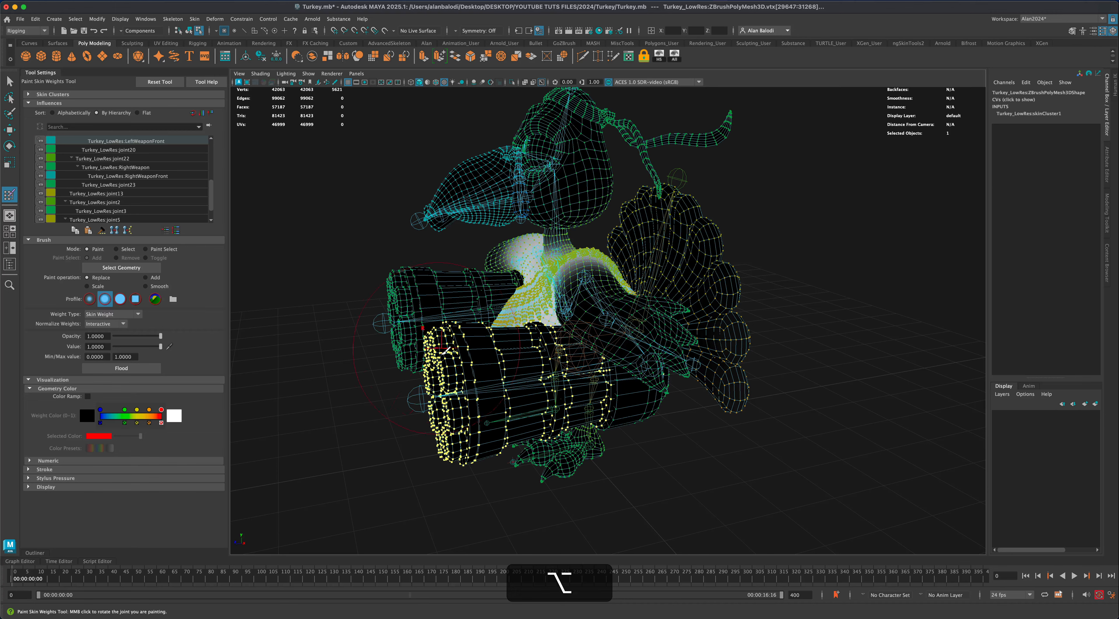
{"action": "left_click_drag", "start_coordinate": [480, 444], "coordinate": [405, 413], "text": "alt"}
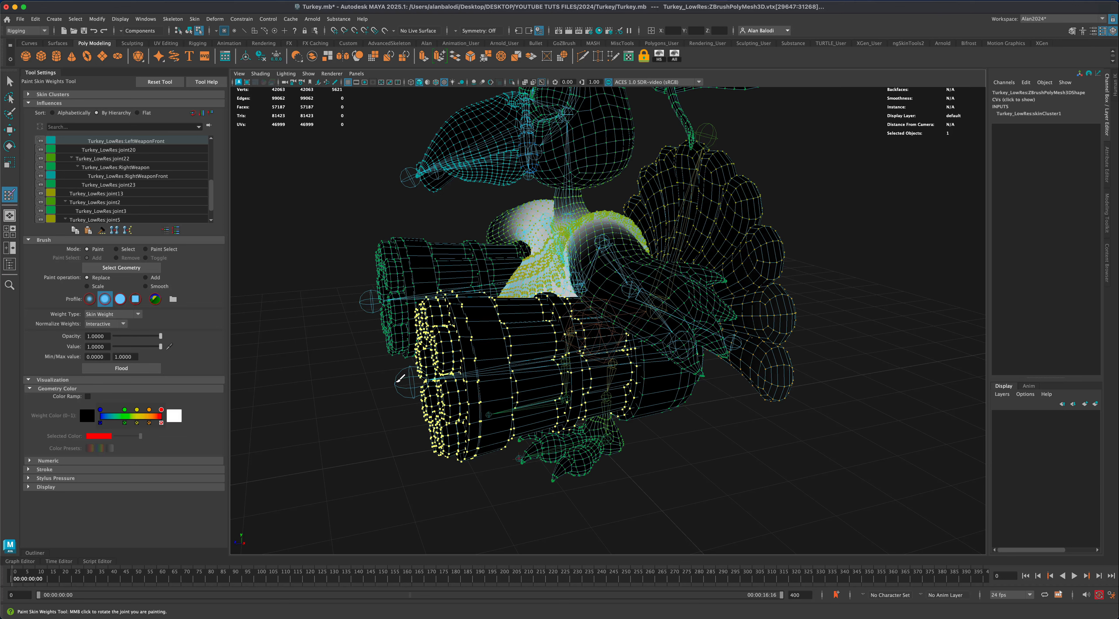
Flood the selected left gun parts with a weight of 1 for the LeftWeaponFront influence
{"action": "right_click_drag", "start_coordinate": [399, 379], "coordinate": [403, 357]}
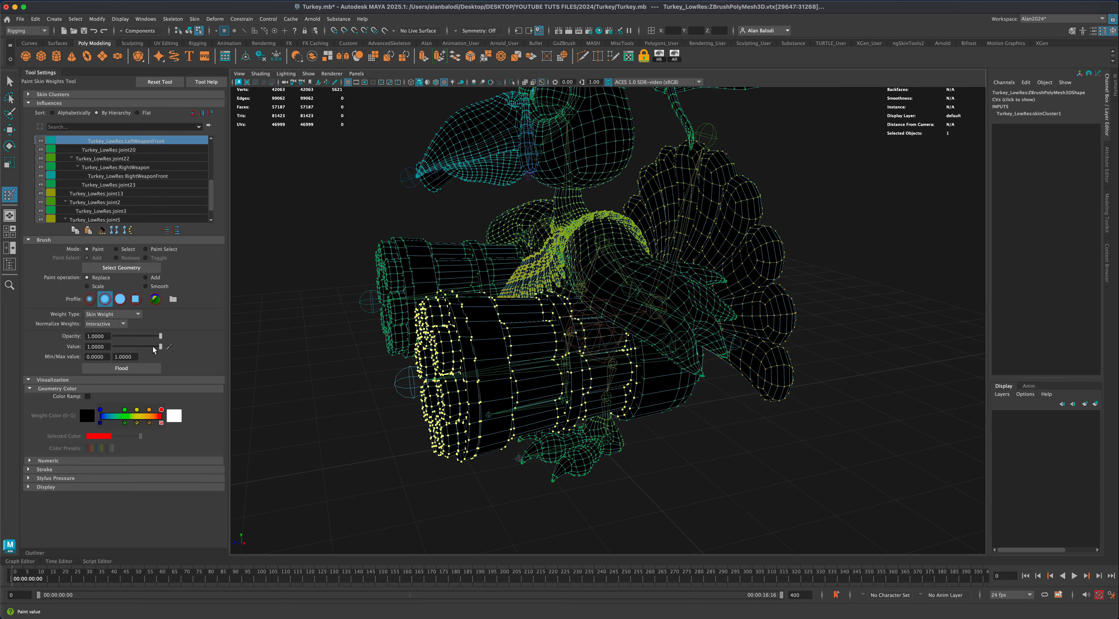
{"action": "left_click_drag", "start_coordinate": [161, 346], "coordinate": [155, 346]}
{"action": "left_click", "coordinate": [140, 367]}
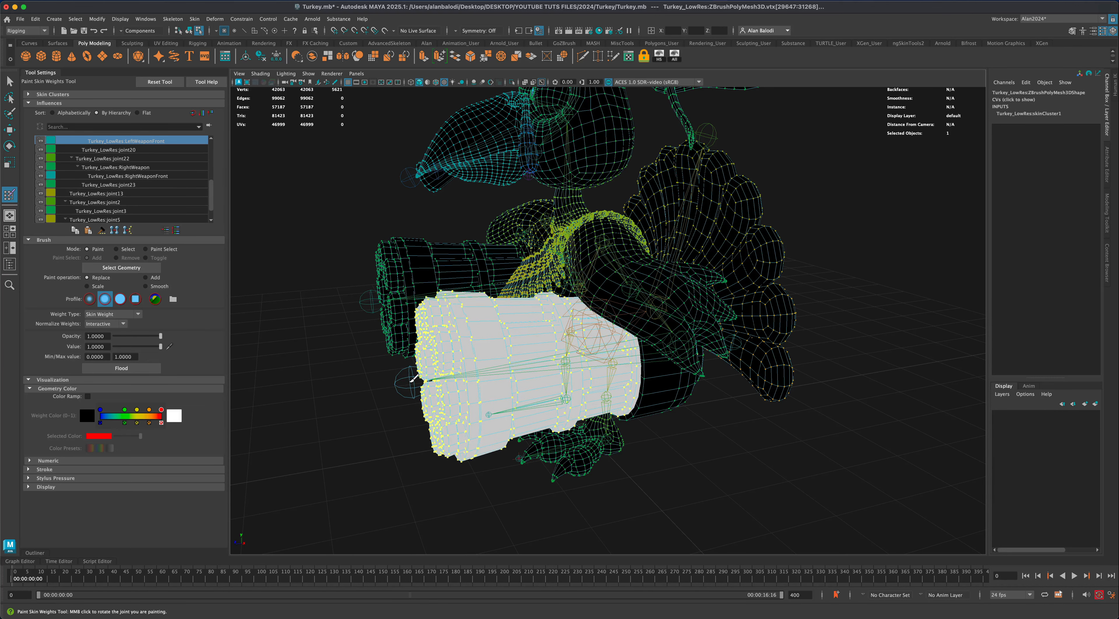
Return to object mode, test-rotate the LeftWeaponFront joint about its long axis, and undo the rotation
{"action": "key", "text": "q"}
{"action": "right_click_drag", "start_coordinate": [477, 337], "coordinate": [512, 326]}
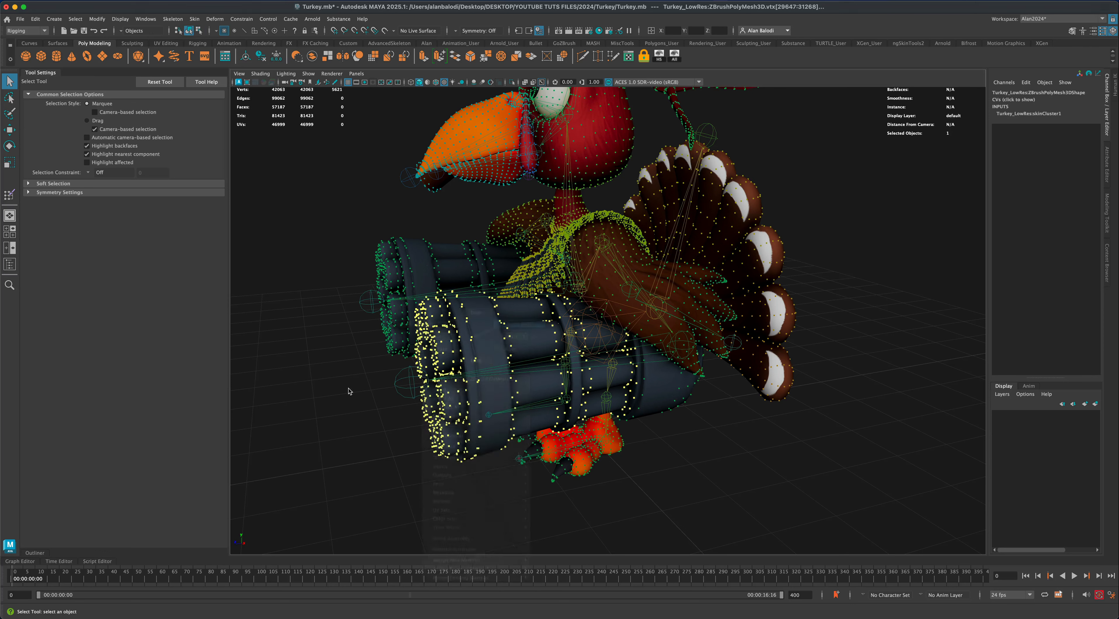
{"action": "left_click", "coordinate": [397, 387]}
{"action": "key", "text": "e"}
{"action": "left_click_drag", "start_coordinate": [283, 332], "coordinate": [337, 354], "text": "alt"}
{"action": "mouse_move", "coordinate": [483, 374]}
{"action": "left_mouse_down"}
{"action": "mouse_move", "coordinate": [494, 373]}
{"action": "mouse_move", "coordinate": [495, 408]}
{"action": "mouse_move", "coordinate": [483, 360]}
{"action": "mouse_move", "coordinate": [490, 435]}
{"action": "mouse_move", "coordinate": [505, 406]}
{"action": "mouse_move", "coordinate": [475, 358]}
{"action": "left_mouse_up"}
{"action": "key", "text": "super+z"}
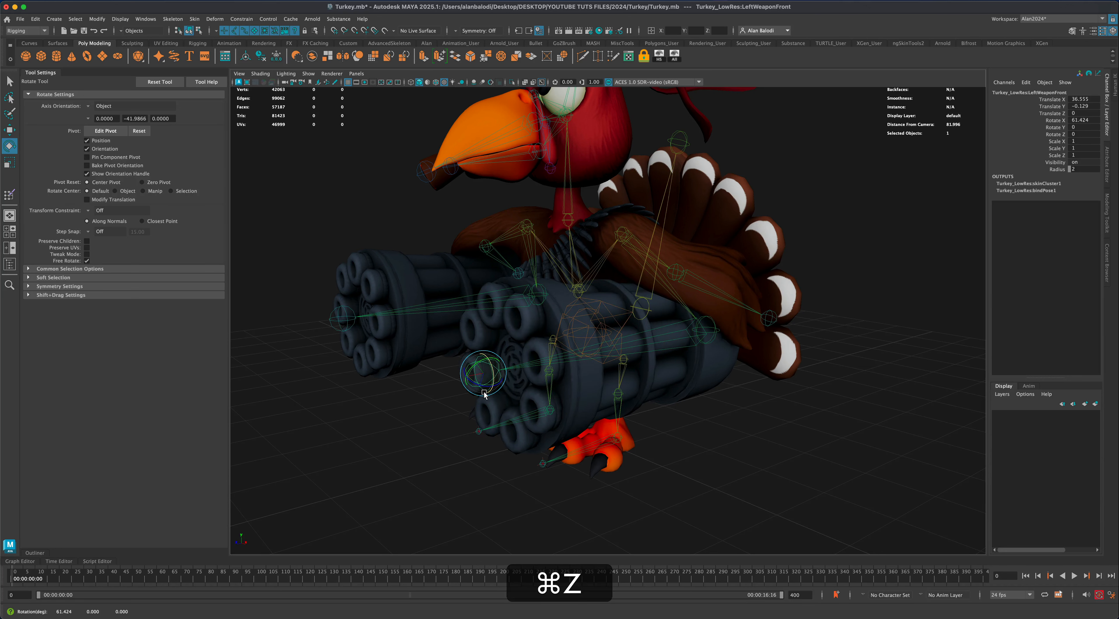
Test the LeftWeapon joint by rotating it and moving it downward, undoing each change
{"action": "left_click_drag", "start_coordinate": [740, 430], "coordinate": [723, 423], "text": "alt"}
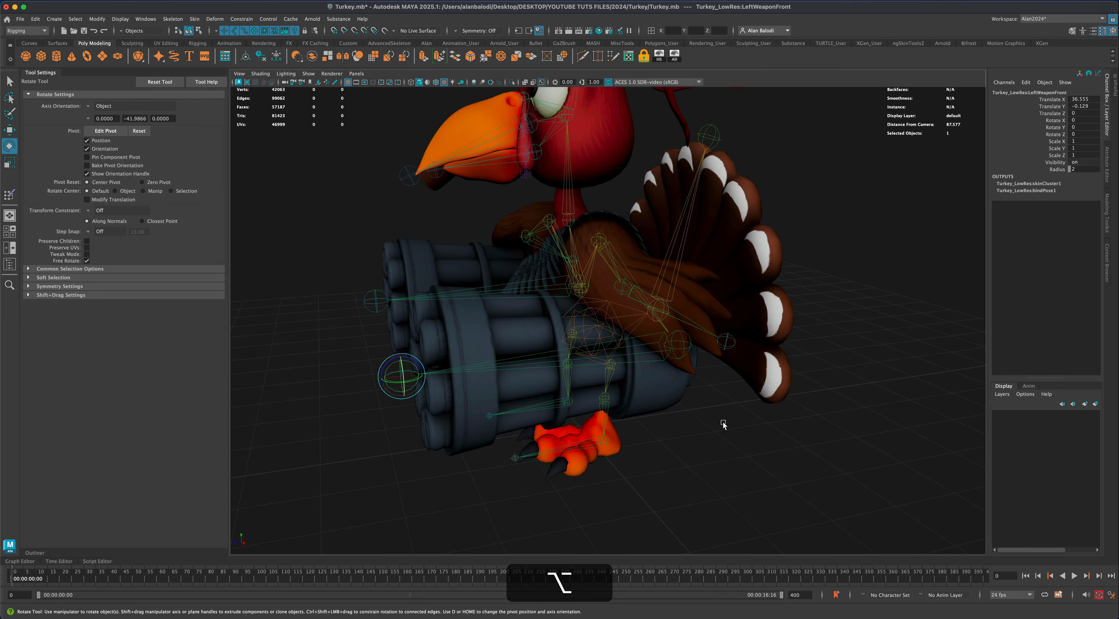
{"action": "left_click", "coordinate": [684, 349]}
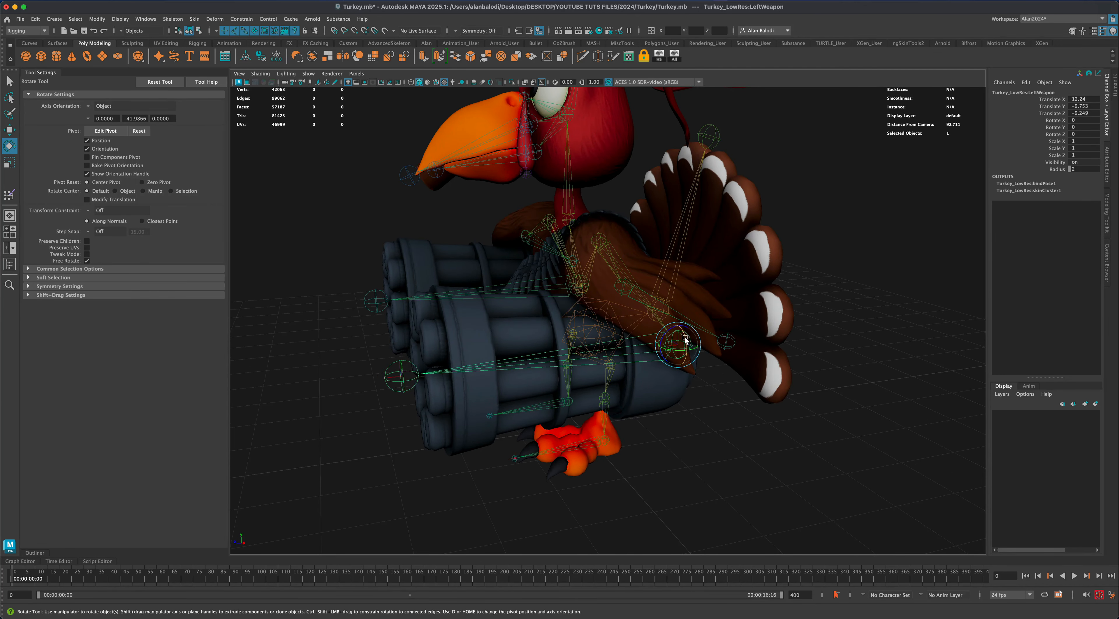
{"action": "left_click_drag", "start_coordinate": [686, 340], "coordinate": [692, 373]}
{"action": "key", "text": "super+z"}
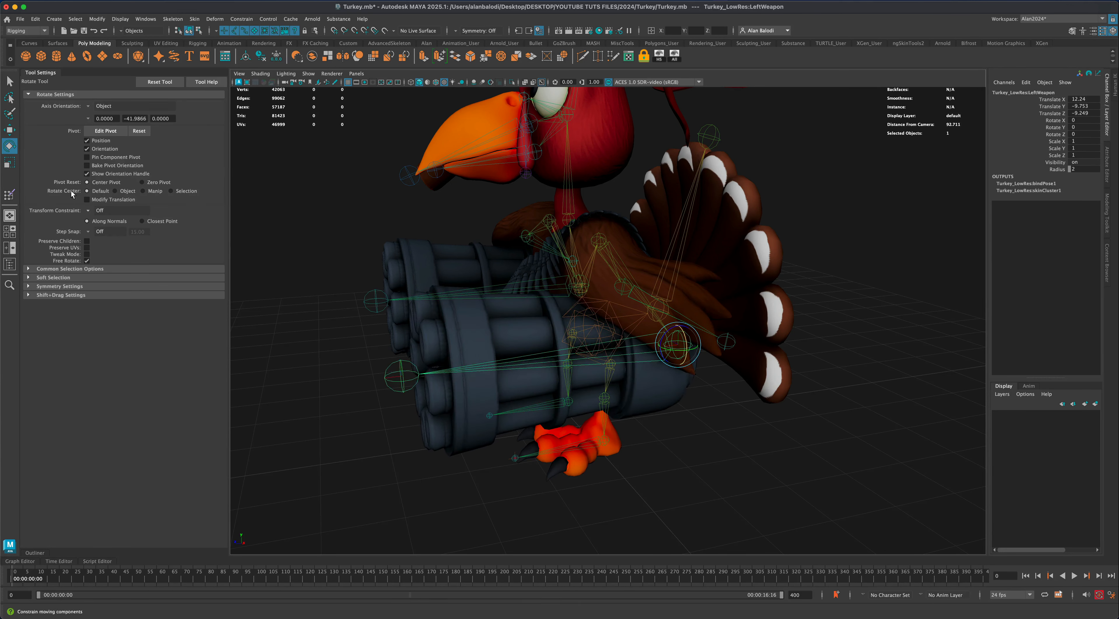
{"action": "key", "text": "w"}
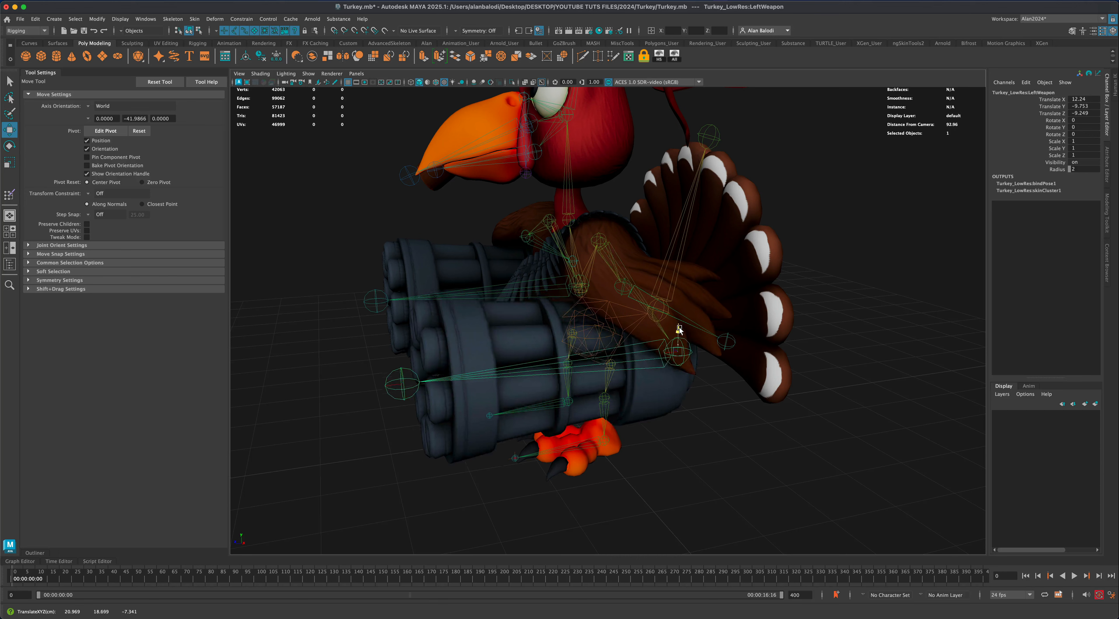
{"action": "left_click_drag", "start_coordinate": [681, 326], "coordinate": [715, 432]}
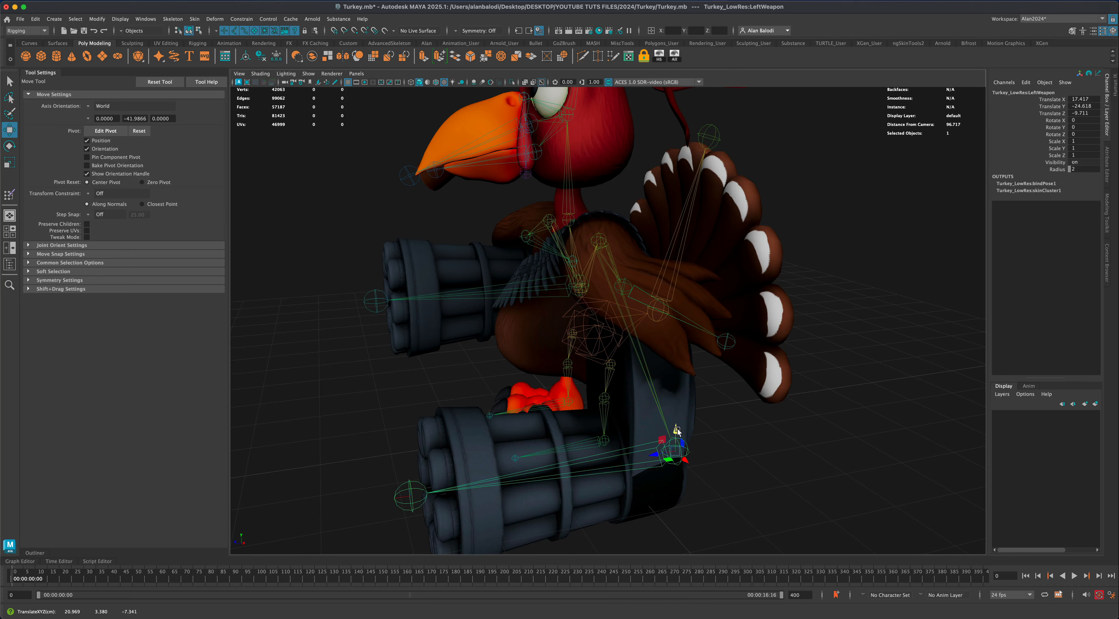
{"action": "key", "text": "super+z"}
Select the faces of the left gun's rear housing and its back cap on the turkey mesh
{"action": "left_click_drag", "start_coordinate": [692, 464], "coordinate": [675, 459], "text": "alt"}
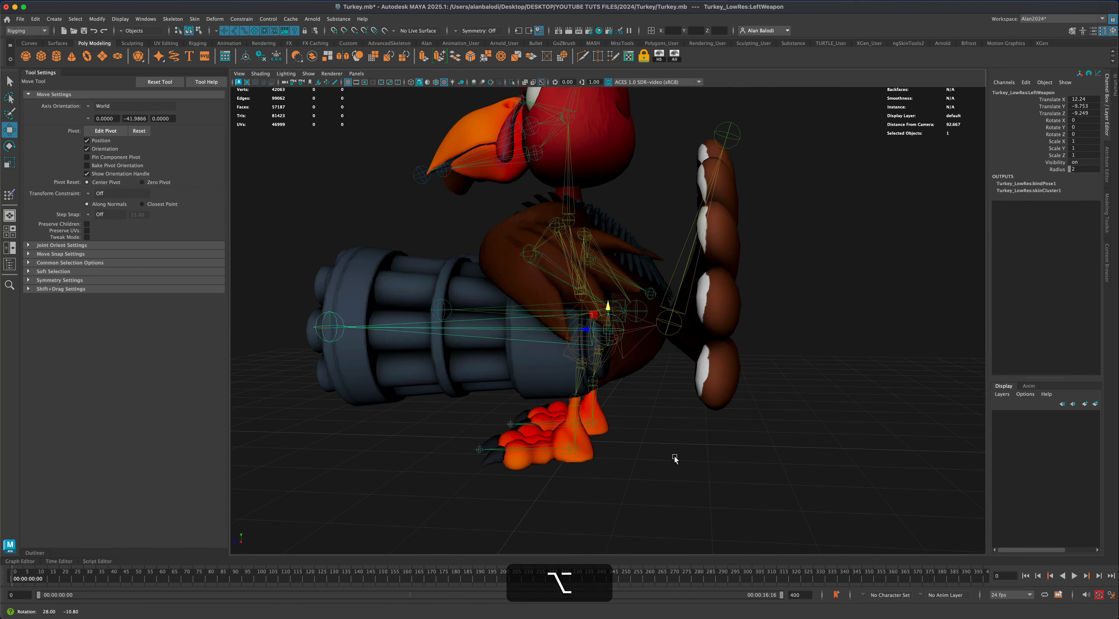
{"action": "left_click", "coordinate": [9, 80]}
{"action": "left_click_drag", "start_coordinate": [333, 410], "coordinate": [444, 422], "text": "alt"}
{"action": "left_click", "coordinate": [445, 423]}
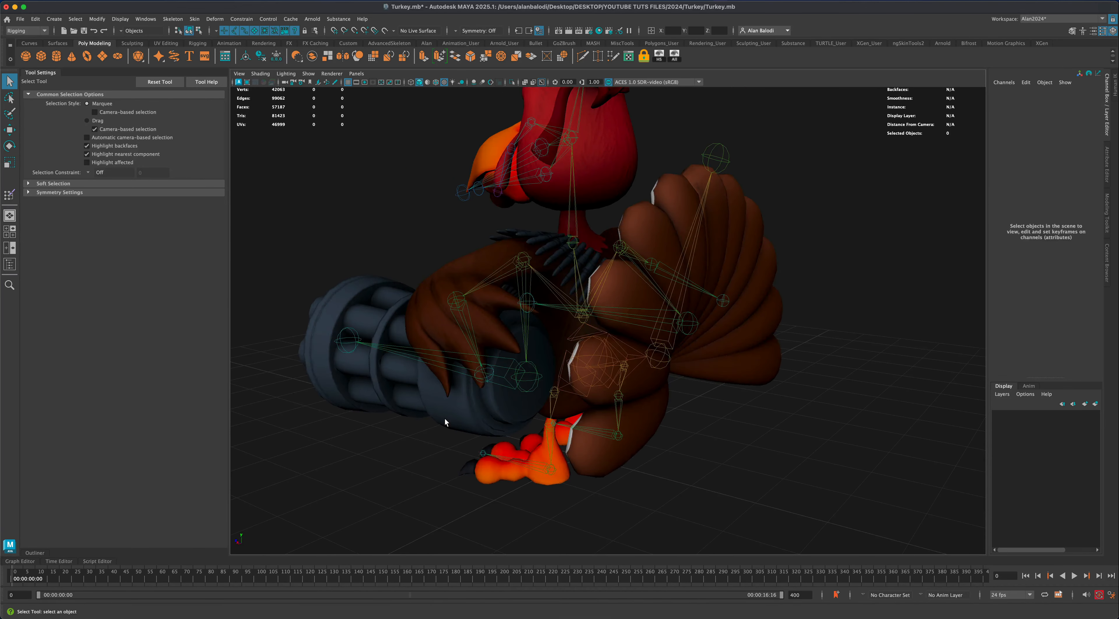
{"action": "left_click", "coordinate": [445, 420]}
{"action": "right_click", "coordinate": [452, 413]}
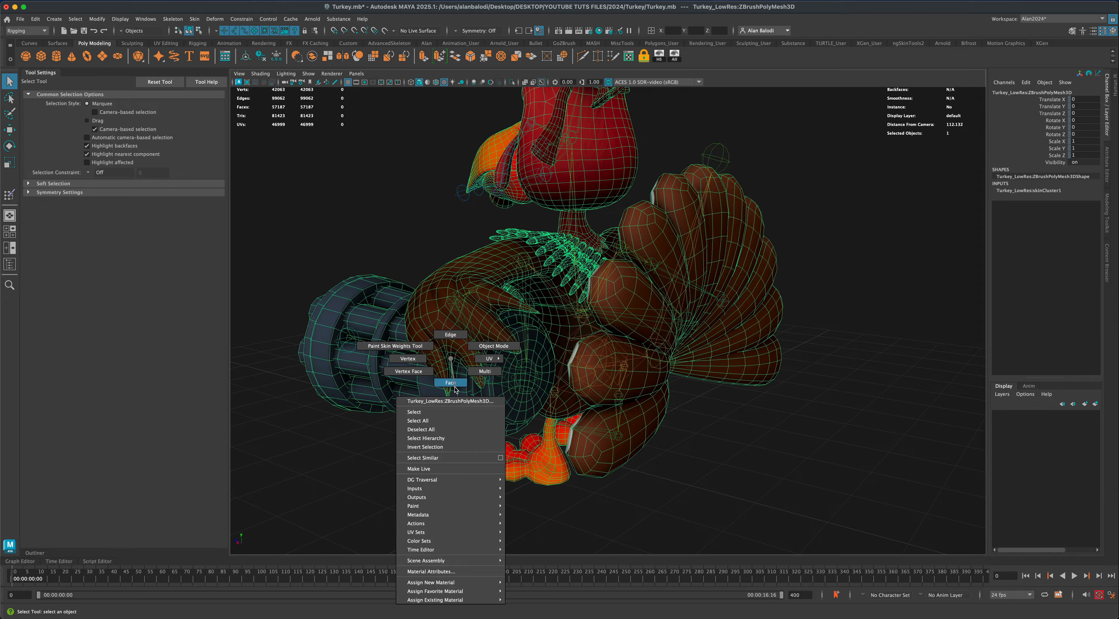
{"action": "right_click_drag", "start_coordinate": [455, 389], "coordinate": [455, 393]}
{"action": "double_click", "coordinate": [453, 425]}
{"action": "double_click", "coordinate": [501, 407], "text": "shift"}
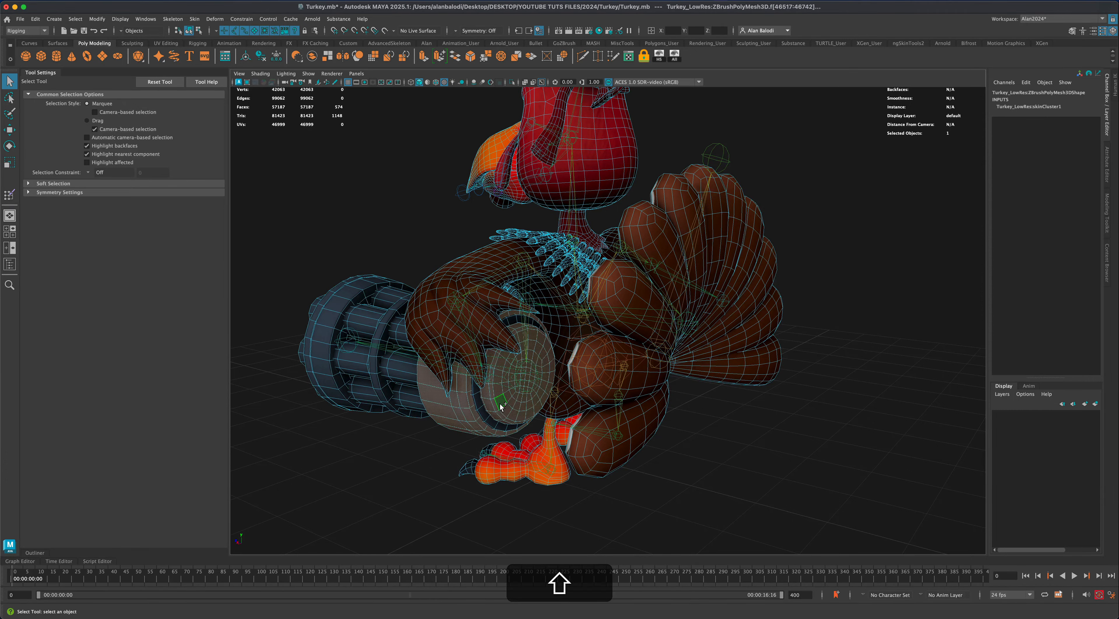
Flood the selected rear housing of the left gun with a skin weight of 1 for the LeftWeapon influence
{"action": "left_click_drag", "start_coordinate": [404, 466], "coordinate": [434, 465], "text": "alt+shift"}
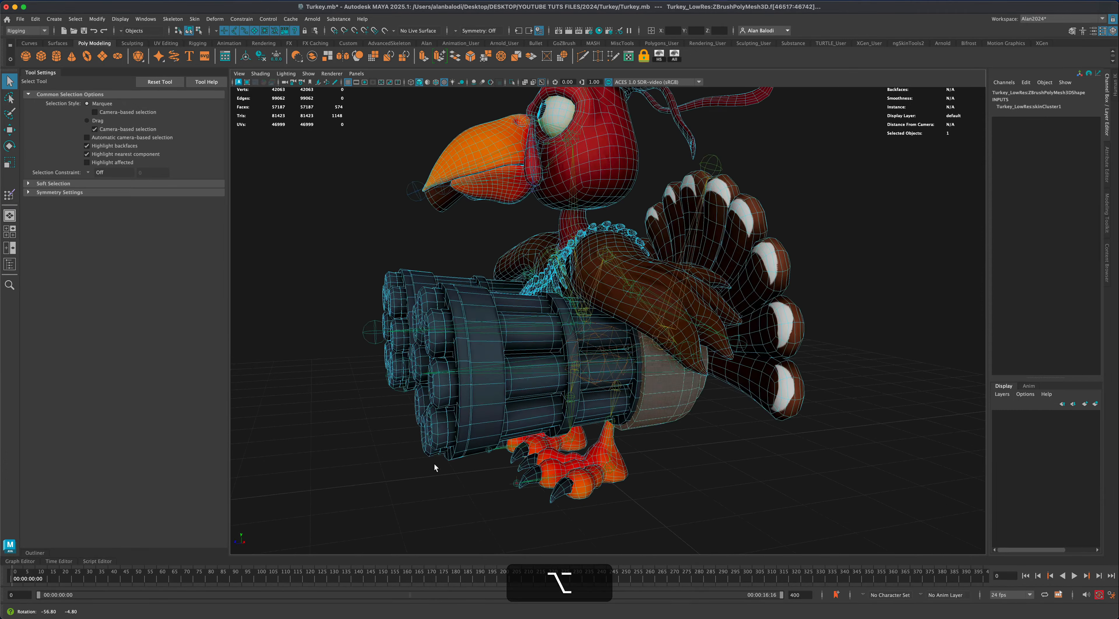
{"action": "left_click_drag", "start_coordinate": [632, 383], "coordinate": [678, 504], "text": "alt"}
{"action": "key", "text": "y"}
{"action": "right_click_drag", "start_coordinate": [678, 503], "coordinate": [654, 372], "text": "alt"}
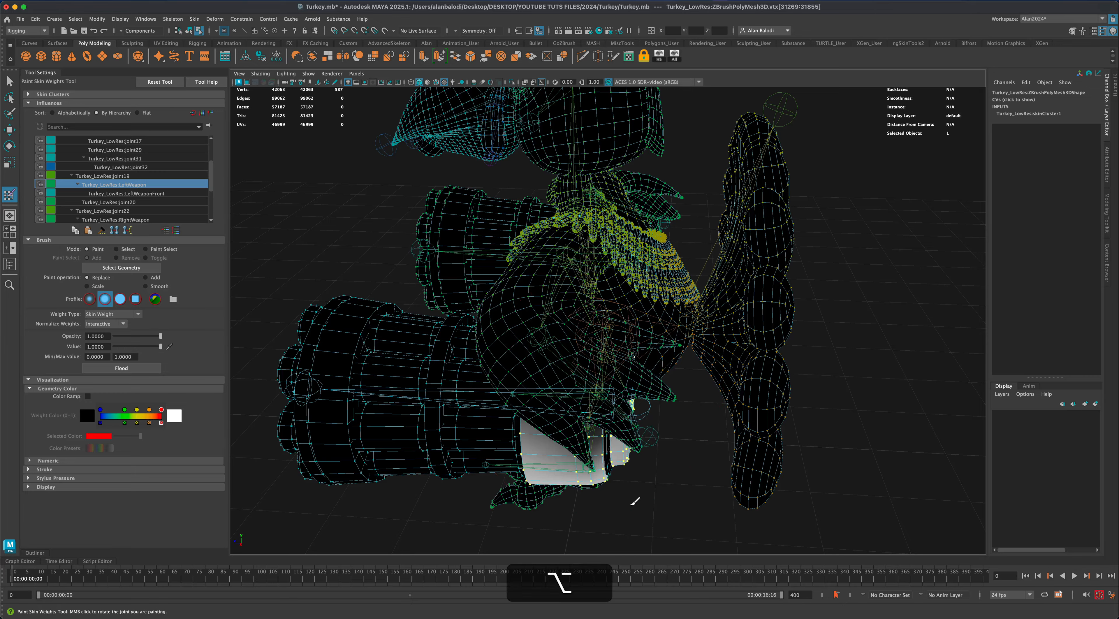
{"action": "mouse_move", "coordinate": [633, 495]}
{"action": "left_mouse_down", "text": "alt"}
{"action": "mouse_move", "coordinate": [645, 484]}
{"action": "mouse_move", "coordinate": [621, 489]}
{"action": "left_mouse_up", "text": "alt"}
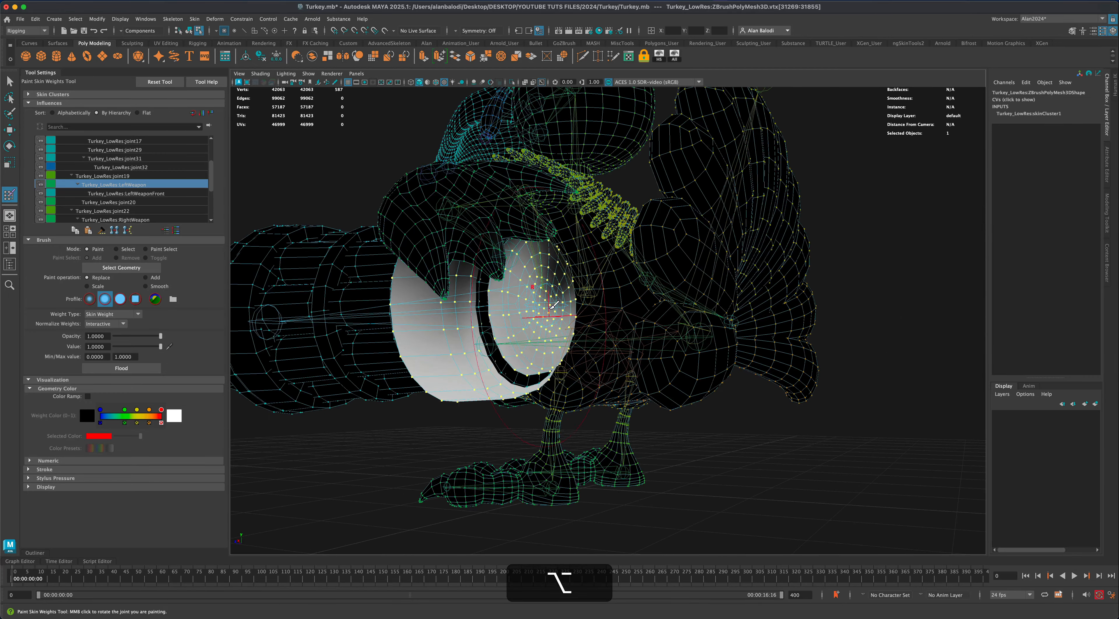
{"action": "left_click_drag", "start_coordinate": [471, 434], "coordinate": [457, 435], "text": "alt"}
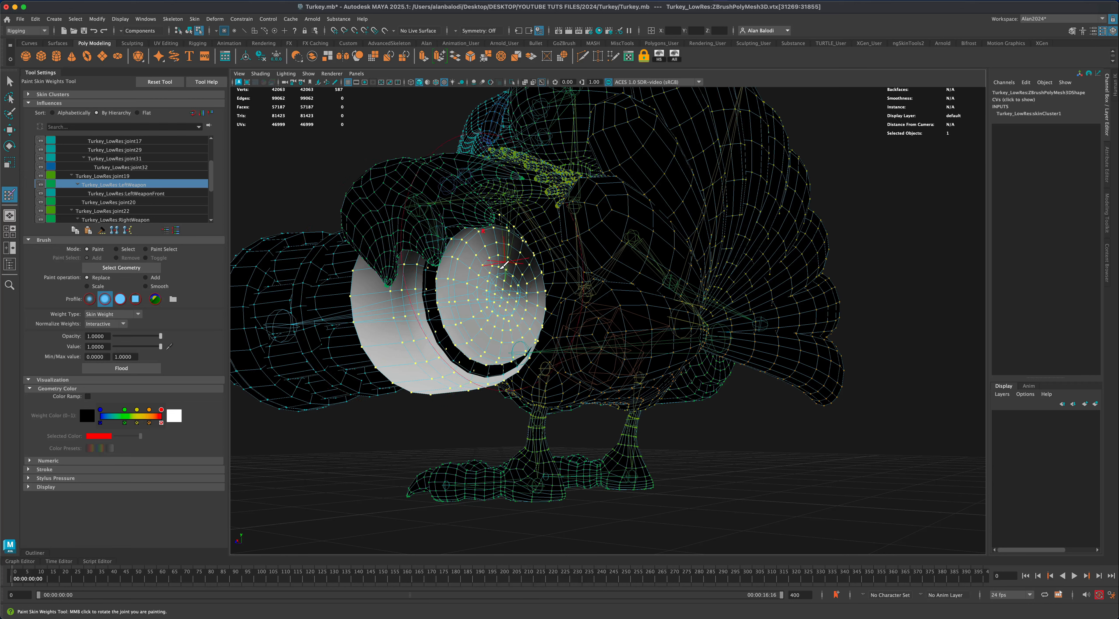
{"action": "left_click", "coordinate": [138, 370]}
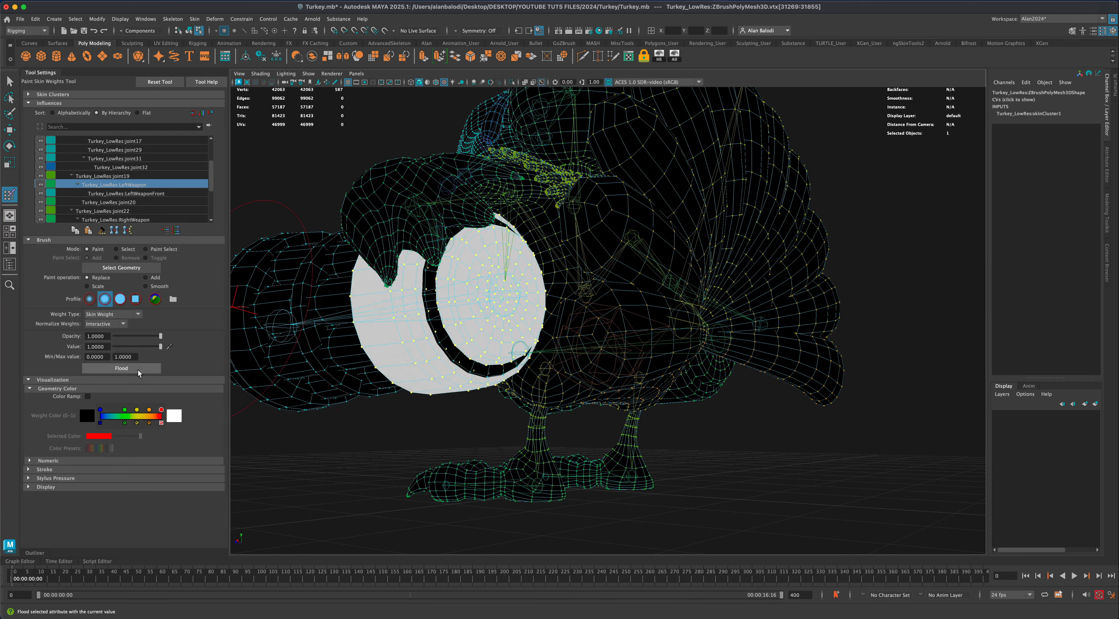
Leave skin weight painting, return the turkey mesh to object mode, and clear the selection
{"action": "left_click", "coordinate": [9, 81]}
{"action": "right_click_drag", "start_coordinate": [389, 346], "coordinate": [419, 335]}
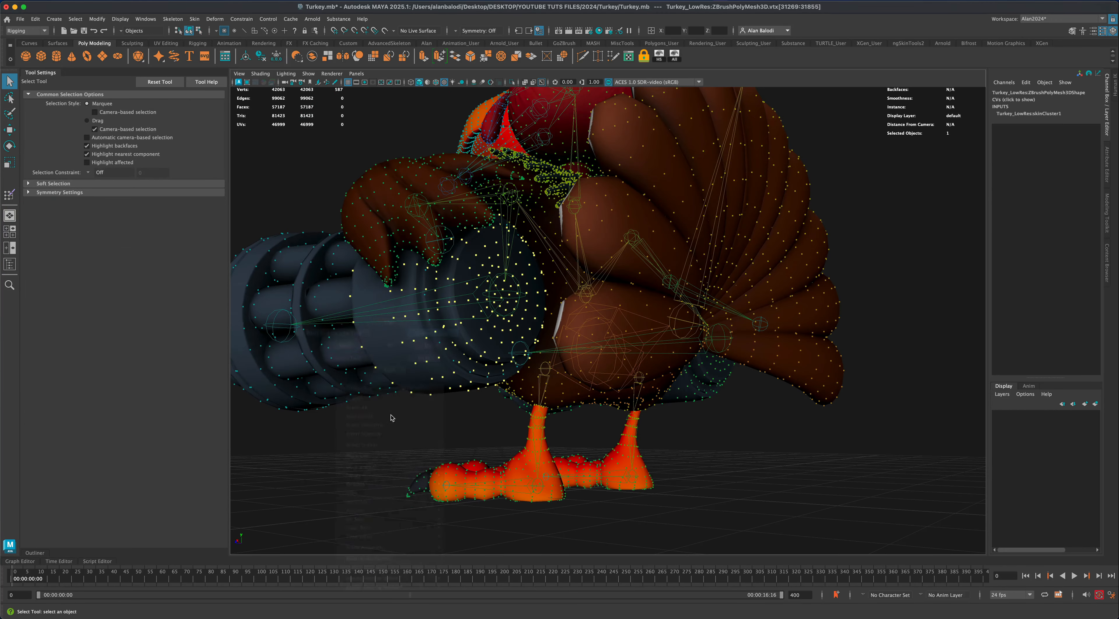
{"action": "left_click", "coordinate": [363, 437]}
{"action": "left_click_drag", "start_coordinate": [362, 438], "coordinate": [371, 439], "text": "alt"}
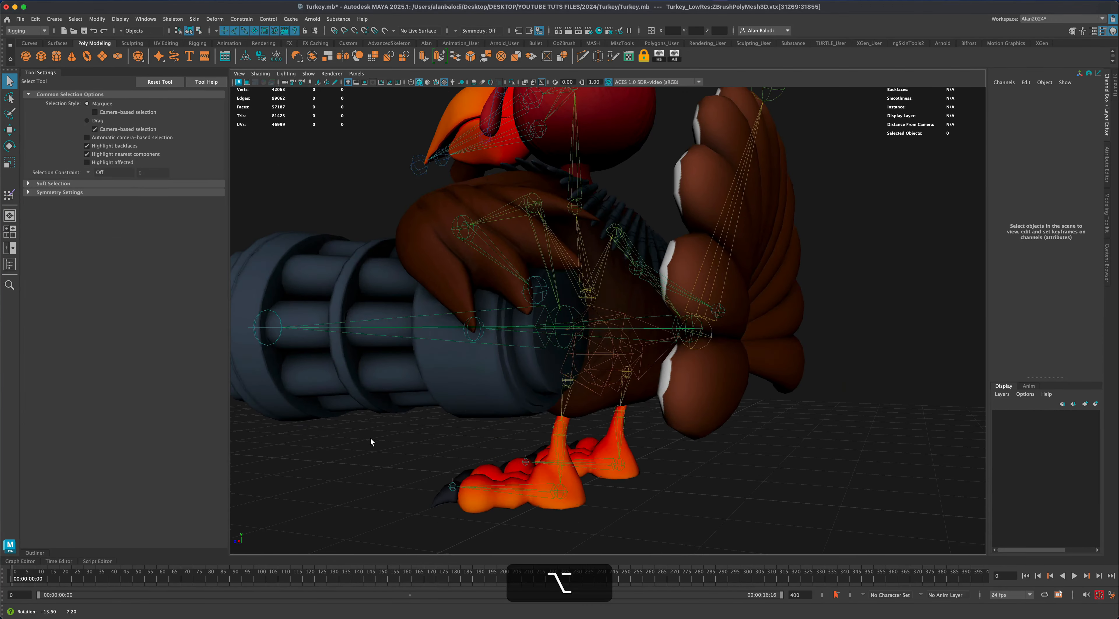
Test the LeftWeapon joint by moving it down and away from the turkey's body, inspecting the left gun, and raising it slightly
{"action": "left_click", "coordinate": [559, 348]}
{"action": "left_click", "coordinate": [10, 131]}
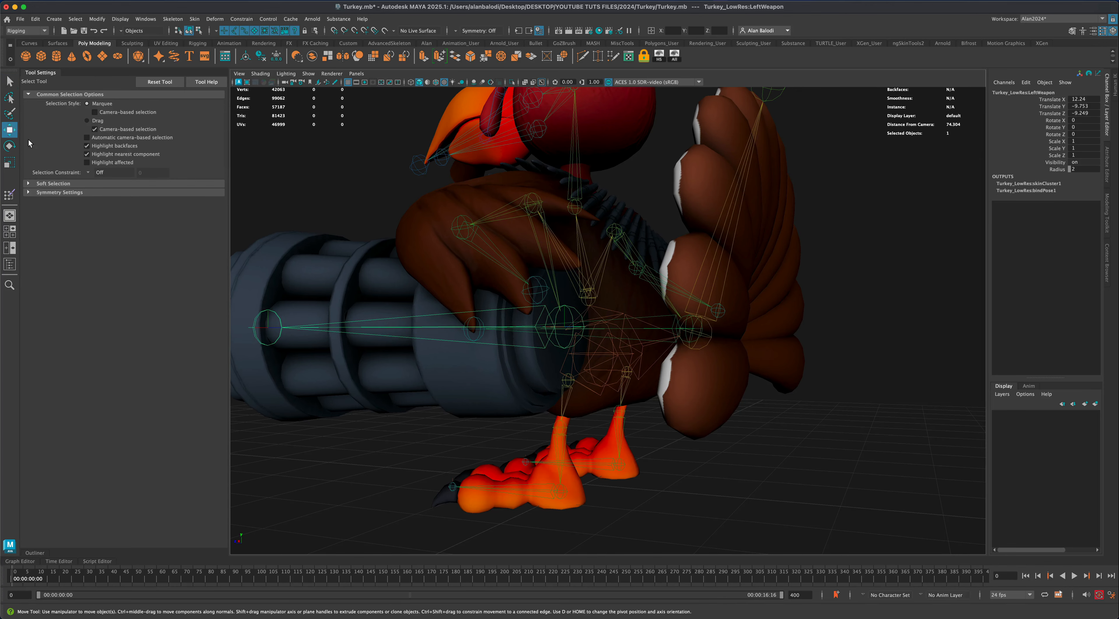
{"action": "scroll", "coordinate": [425, 387], "scroll_direction": "down", "scroll_amount": 2}
{"action": "left_click_drag", "start_coordinate": [424, 388], "coordinate": [433, 404], "text": "alt"}
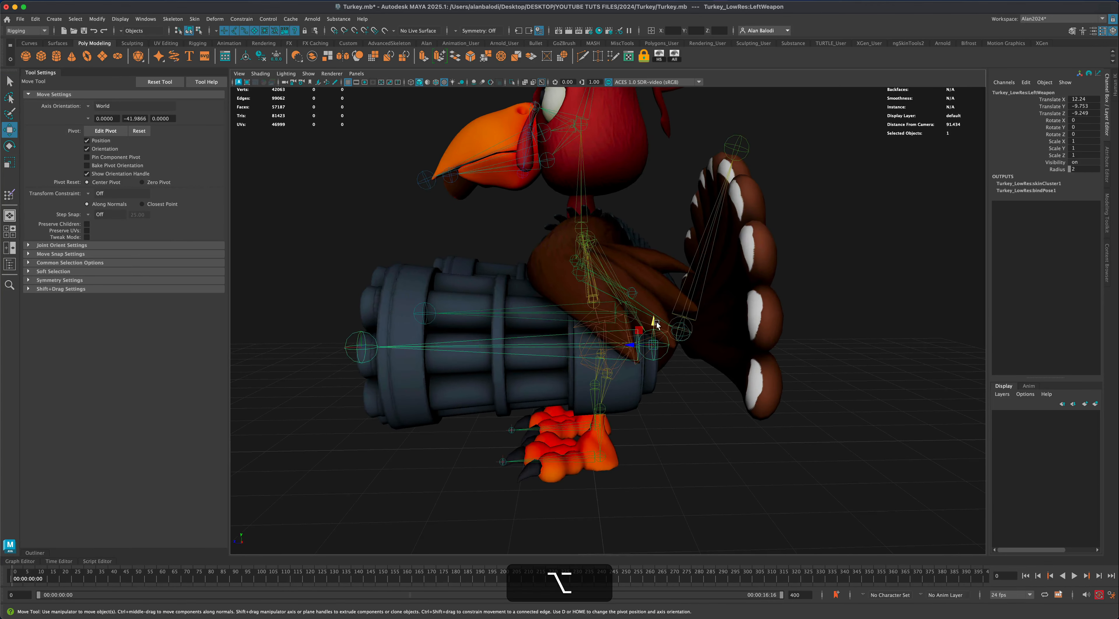
{"action": "left_click_drag", "start_coordinate": [656, 324], "coordinate": [723, 442]}
{"action": "scroll", "coordinate": [672, 473], "scroll_direction": "down", "scroll_amount": 3}
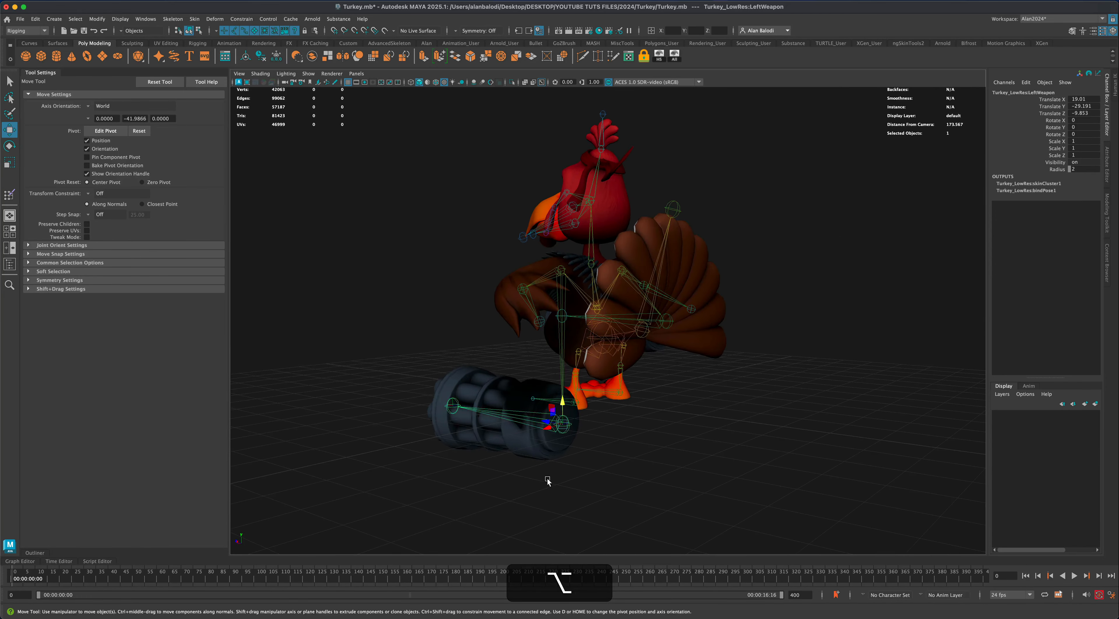
{"action": "scroll", "coordinate": [547, 481], "scroll_direction": "up", "scroll_amount": 3}
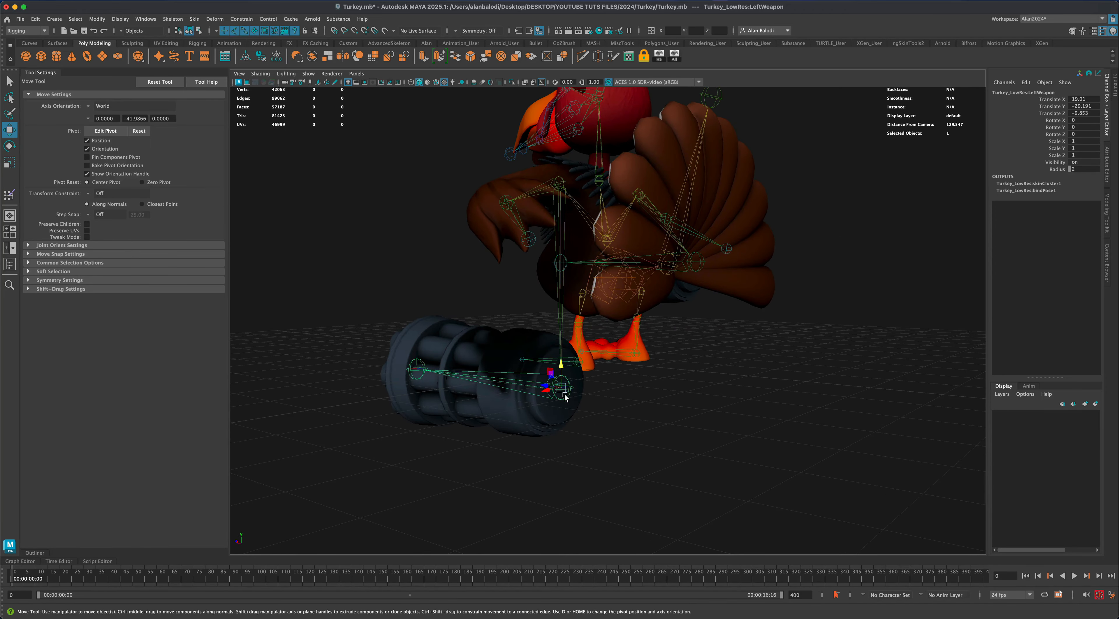
{"action": "left_click_drag", "start_coordinate": [564, 396], "coordinate": [595, 444], "text": "alt"}
{"action": "scroll", "coordinate": [595, 445], "scroll_direction": "up", "scroll_amount": 2}
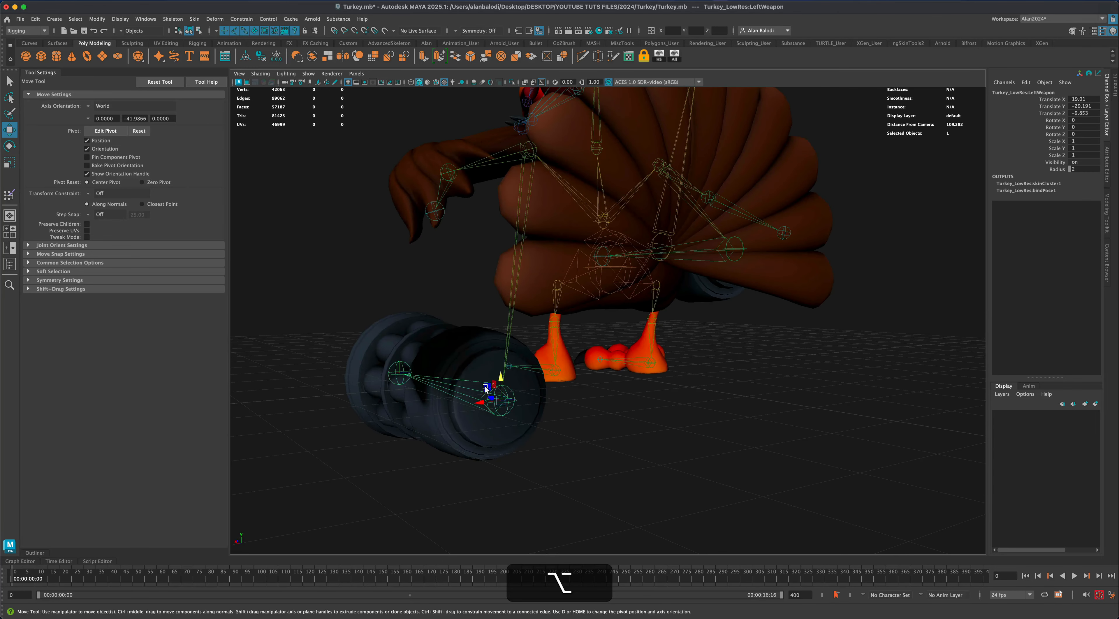
{"action": "left_click_drag", "start_coordinate": [542, 408], "coordinate": [520, 380], "text": "alt"}
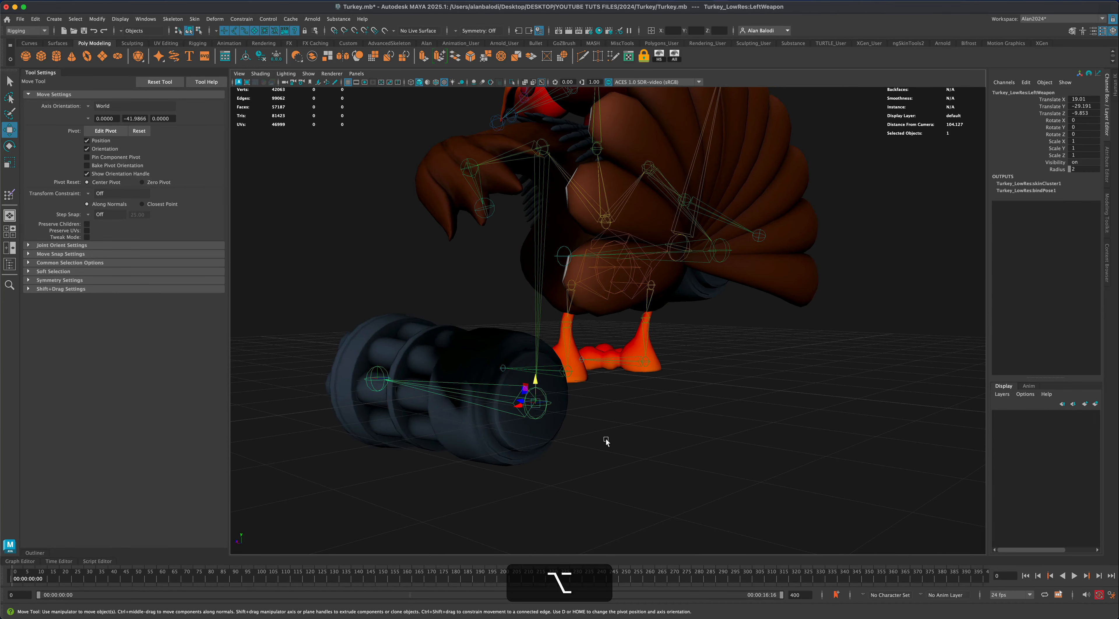
{"action": "left_click_drag", "start_coordinate": [534, 382], "coordinate": [541, 372]}
Test-rotate the LeftWeaponFront joint by about 74 degrees around its X axis, and undo the test rotation and joint moves
{"action": "left_click", "coordinate": [380, 365]}
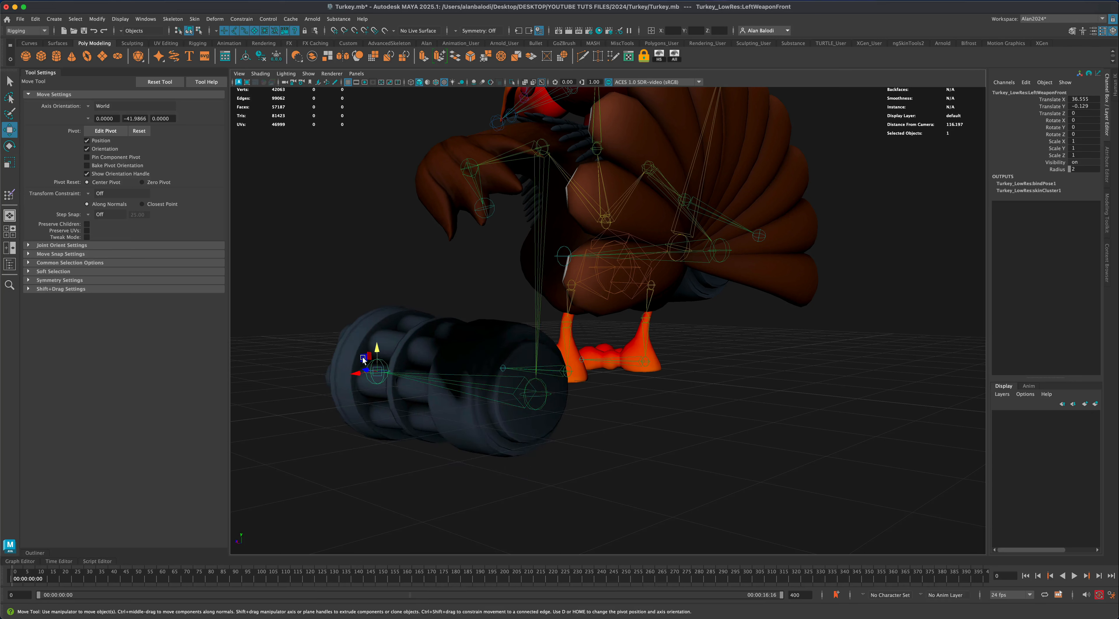
{"action": "key", "text": "e"}
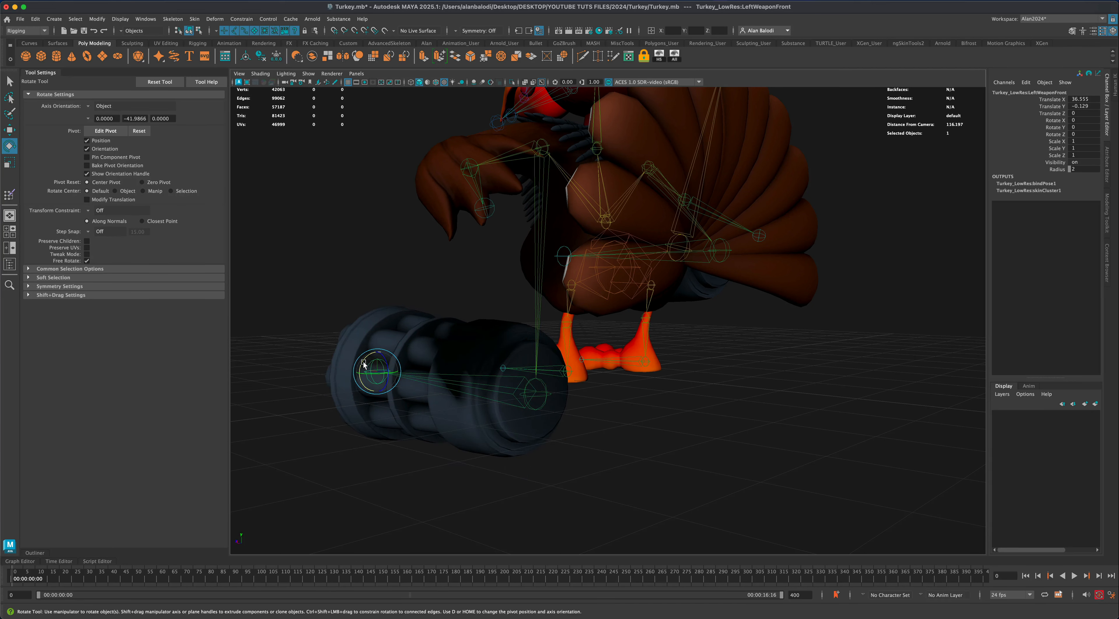
{"action": "left_click_drag", "start_coordinate": [364, 364], "coordinate": [352, 396]}
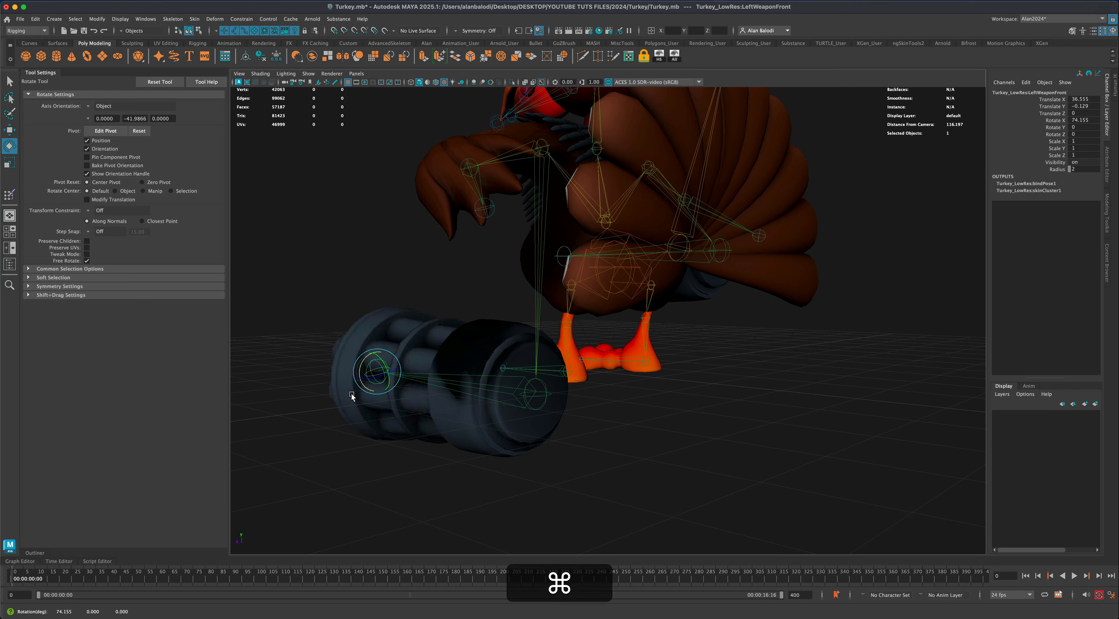
{"action": "key", "text": "super+z"}
{"action": "key", "text": "super+z"}
{"action": "key", "text": "super+z"}
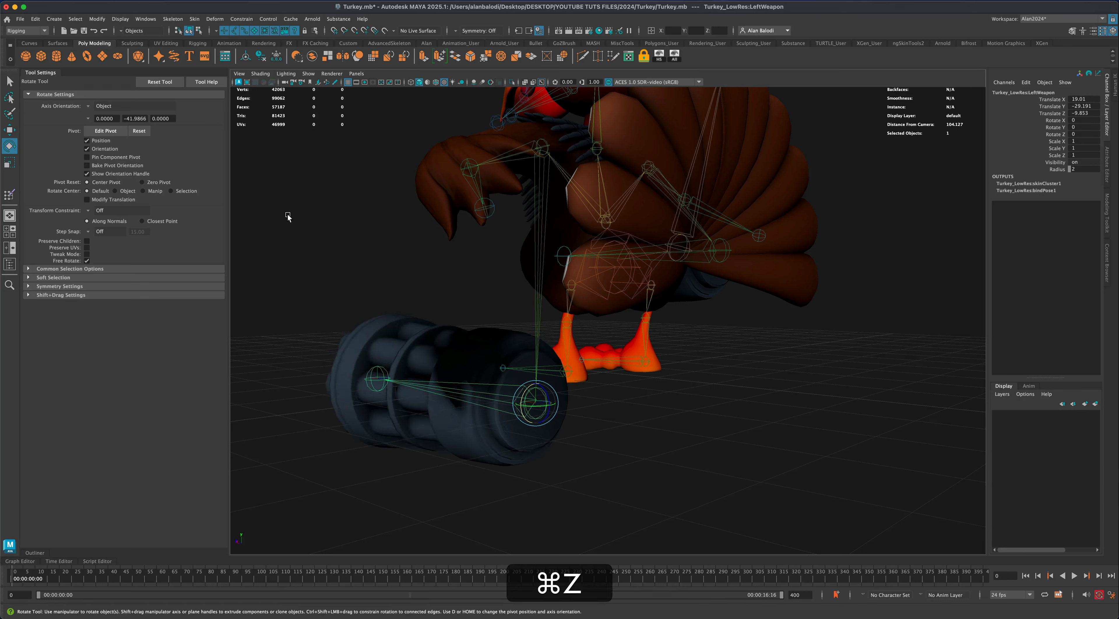
{"action": "key", "text": "super+z"}
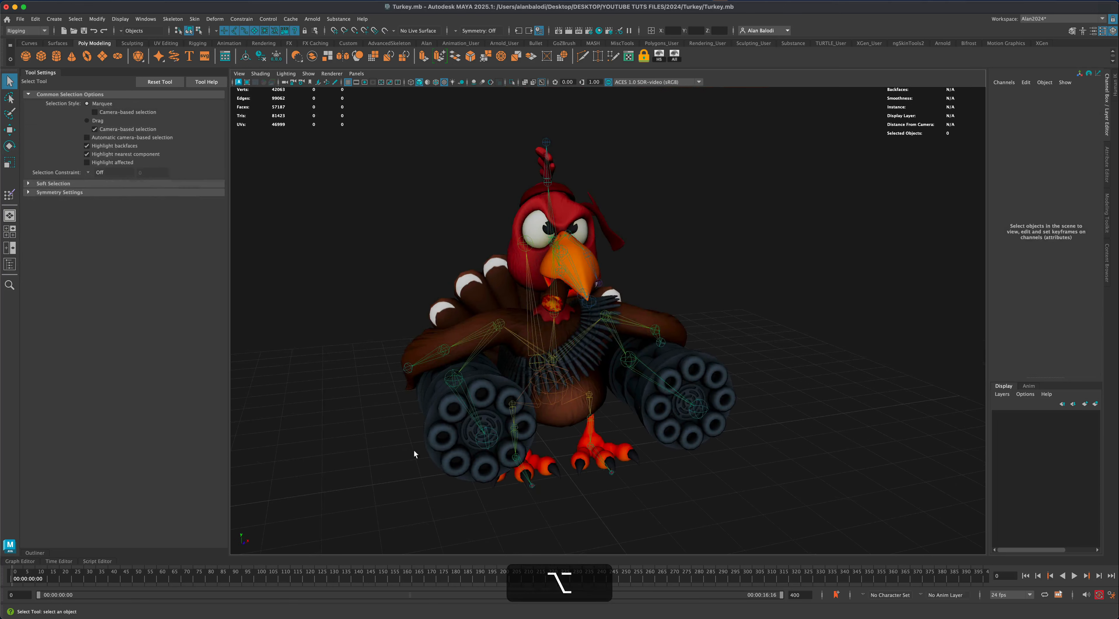
Examine the turkey's joint skeleton and both guns from the front and from either side
{"action": "left_click_drag", "start_coordinate": [415, 455], "coordinate": [390, 453], "text": "alt"}
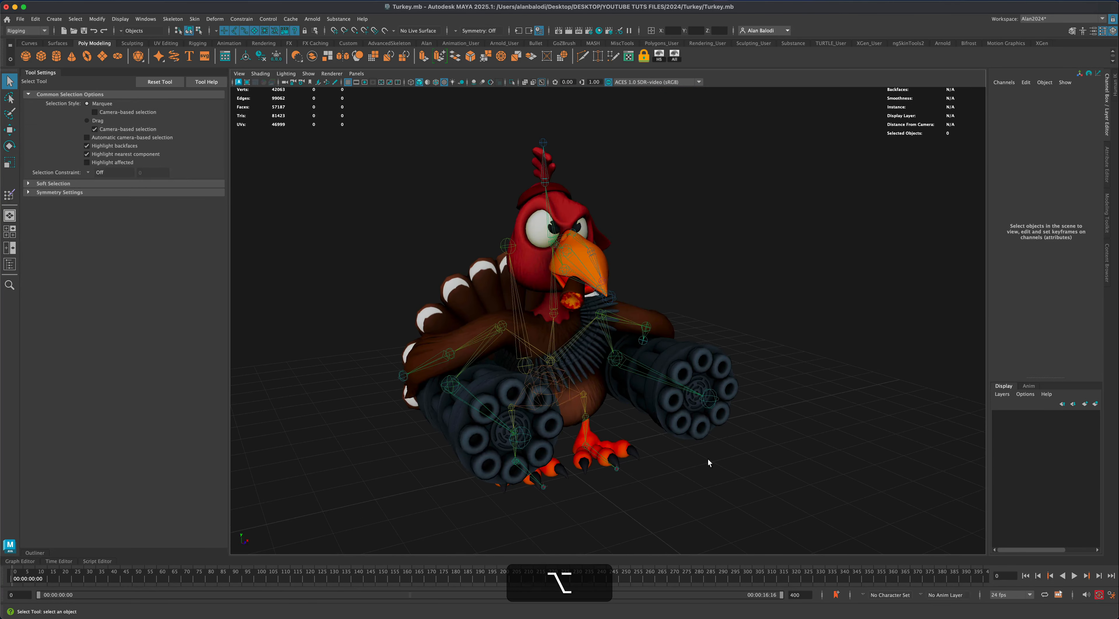
{"action": "left_click_drag", "start_coordinate": [509, 424], "coordinate": [514, 423], "text": "alt"}
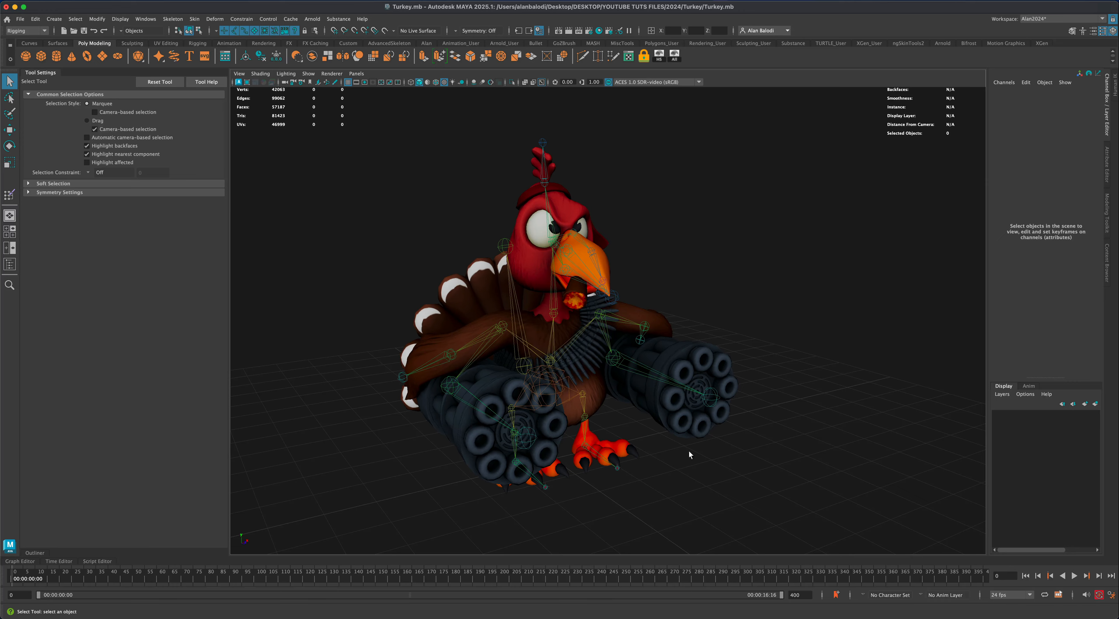
{"action": "left_click_drag", "start_coordinate": [690, 455], "coordinate": [754, 470], "text": "alt"}
{"action": "left_click_drag", "start_coordinate": [436, 480], "coordinate": [222, 560], "text": "alt"}
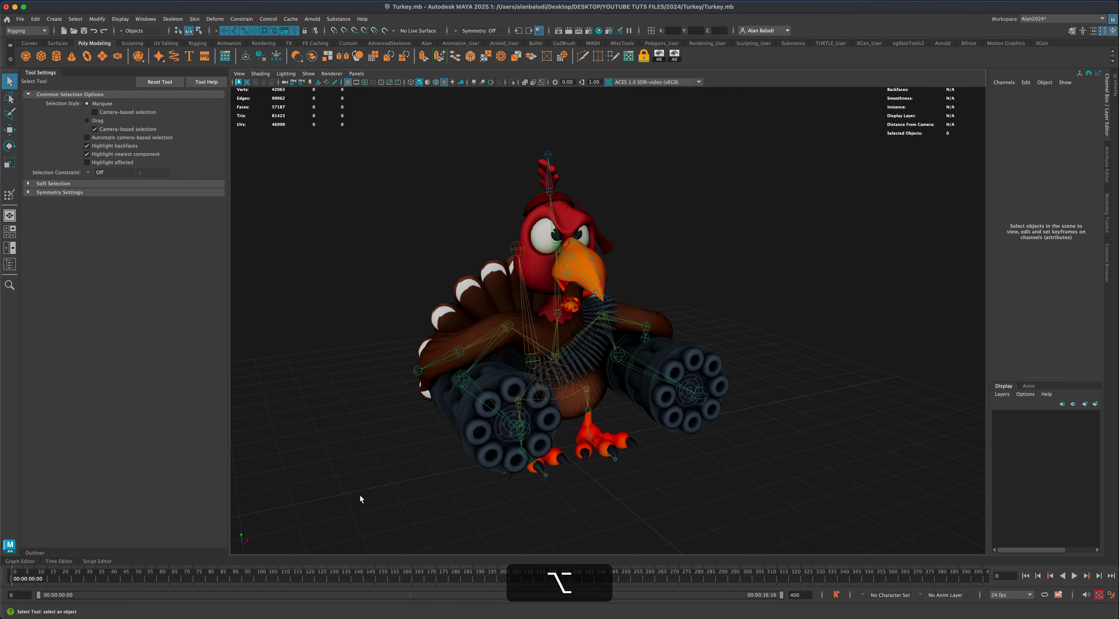
{"action": "left_click_drag", "start_coordinate": [361, 496], "coordinate": [472, 442], "text": "alt"}
{"action": "right_click_drag", "start_coordinate": [472, 443], "coordinate": [514, 393], "text": "alt"}
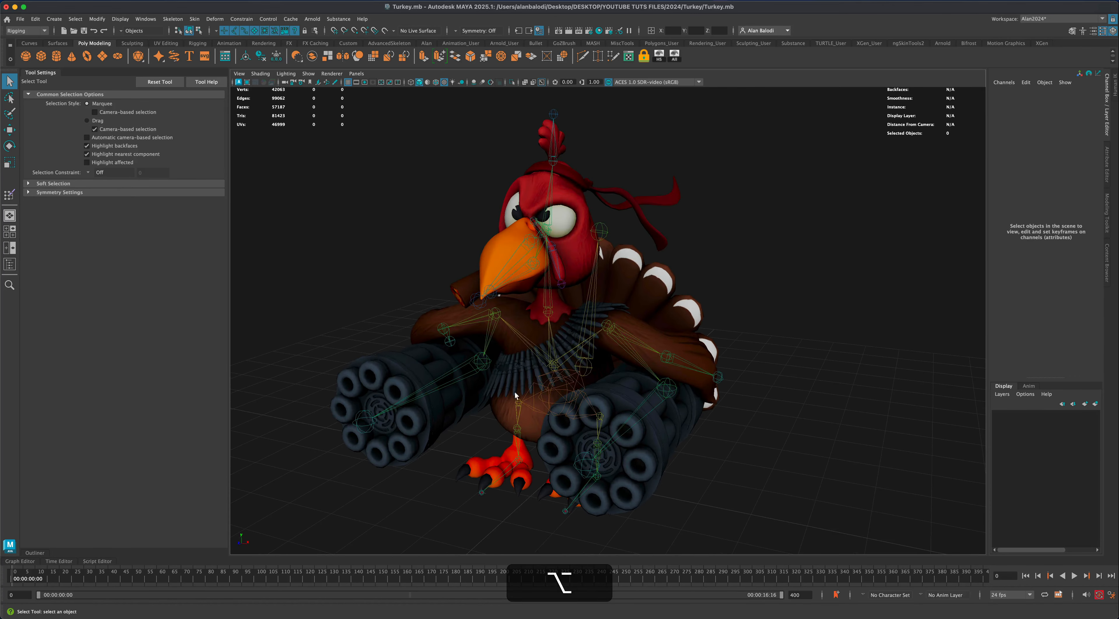
{"action": "left_click_drag", "start_coordinate": [693, 213], "coordinate": [724, 347], "text": "alt"}
{"action": "scroll", "coordinate": [677, 359], "scroll_direction": "up", "scroll_amount": 2}
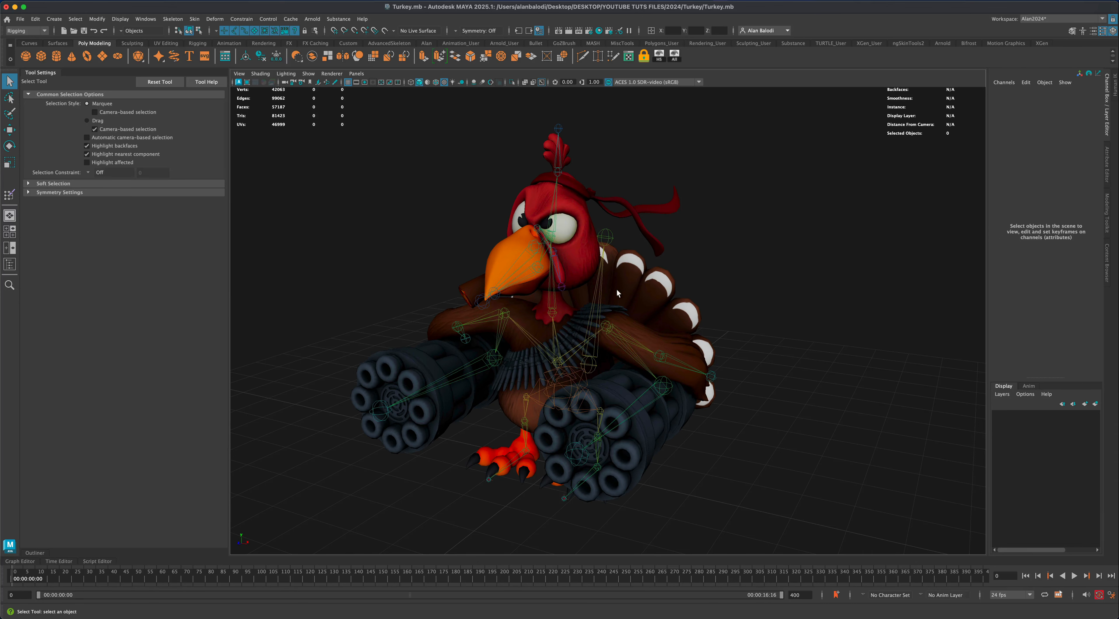
{"action": "left_click_drag", "start_coordinate": [736, 367], "coordinate": [784, 391], "text": "alt"}
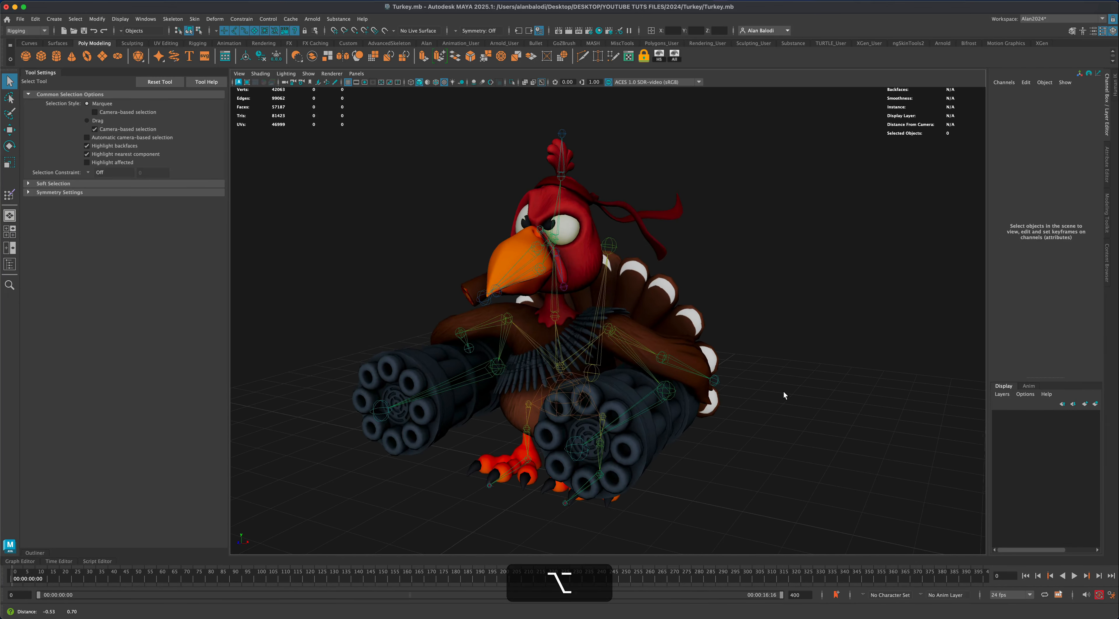
{"action": "left_click_drag", "start_coordinate": [444, 305], "coordinate": [443, 304], "text": "alt"}
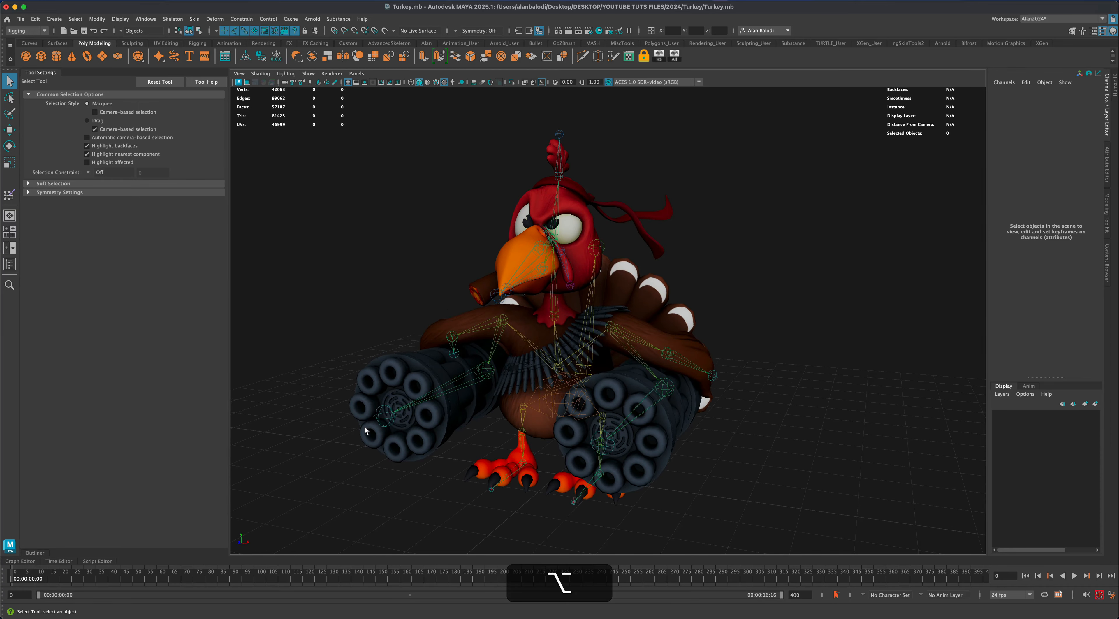
{"action": "scroll", "coordinate": [379, 488], "scroll_direction": "down", "scroll_amount": 2}
{"action": "left_click_drag", "start_coordinate": [362, 444], "coordinate": [572, 445], "text": "alt"}
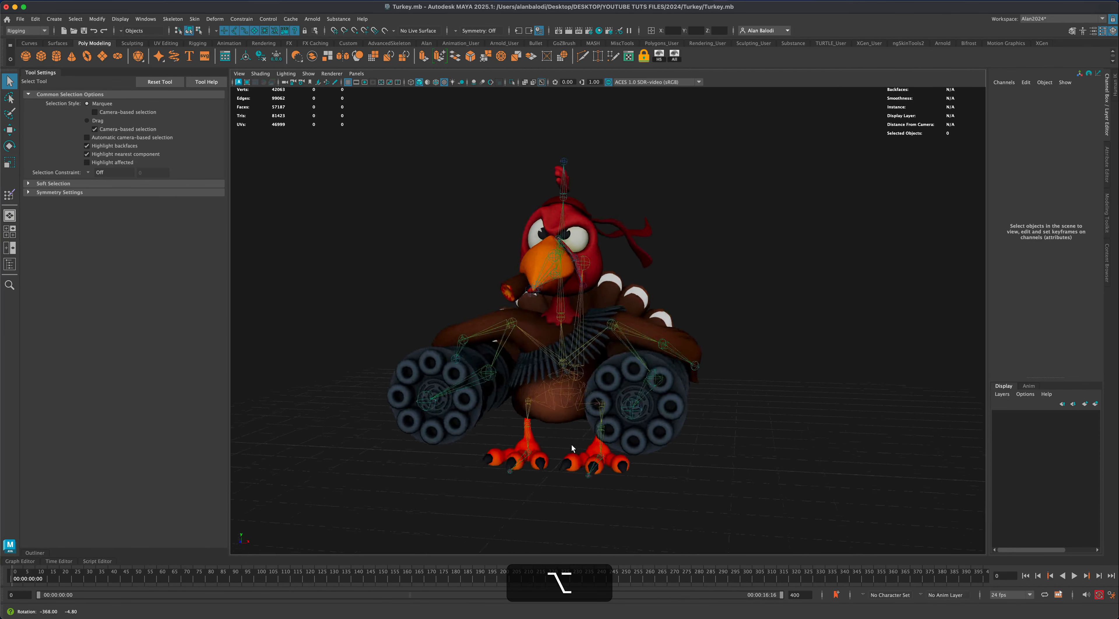